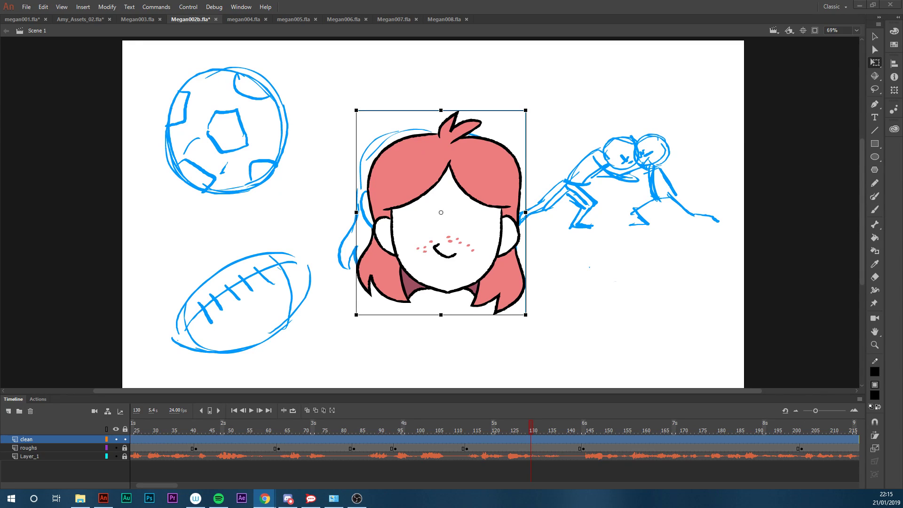
Switch to megan001.fla and review its rough drawings along the timeline from the first frame to about 36 s
{"action": "left_click", "coordinate": [507, 436]}
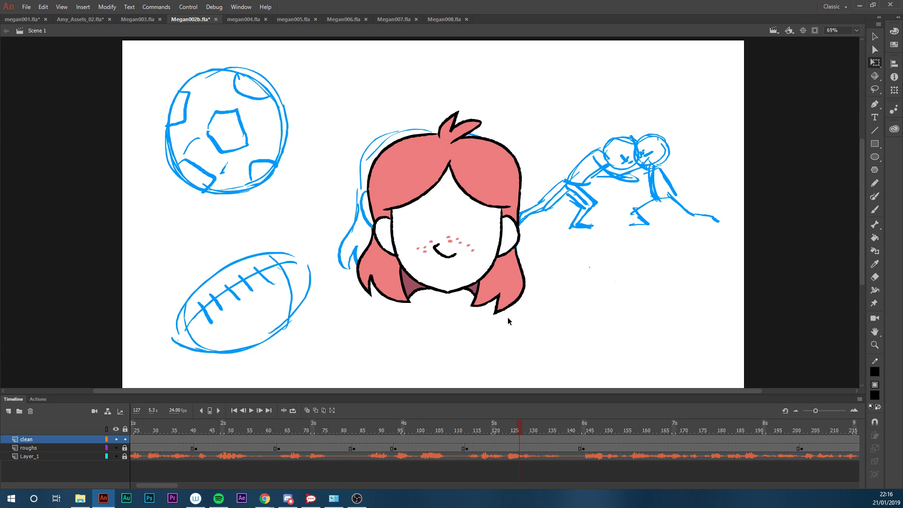
{"action": "scroll", "coordinate": [855, 227], "scroll_direction": "down", "scroll_amount": 2}
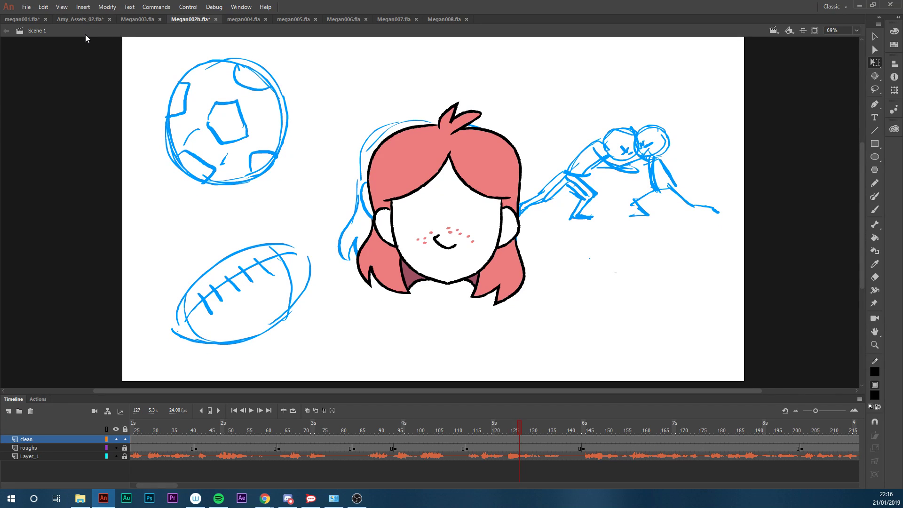
{"action": "left_click", "coordinate": [37, 20]}
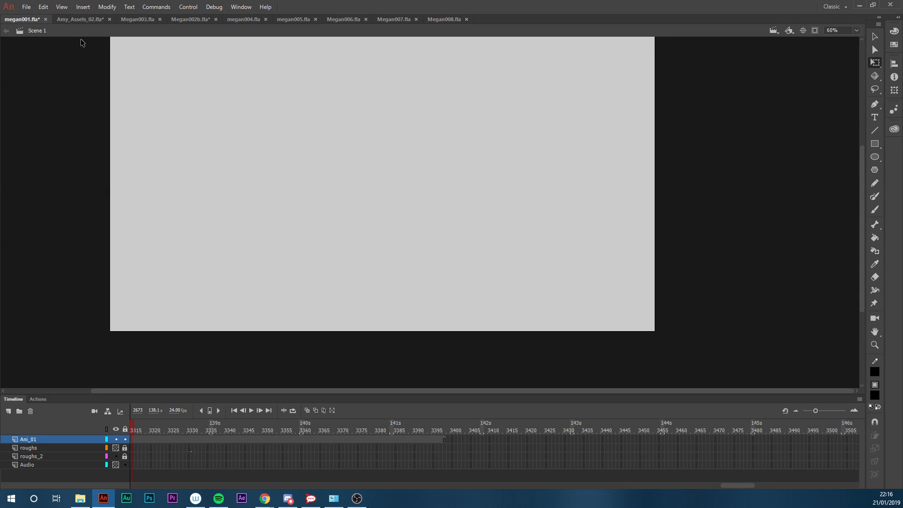
{"action": "left_click", "coordinate": [191, 431]}
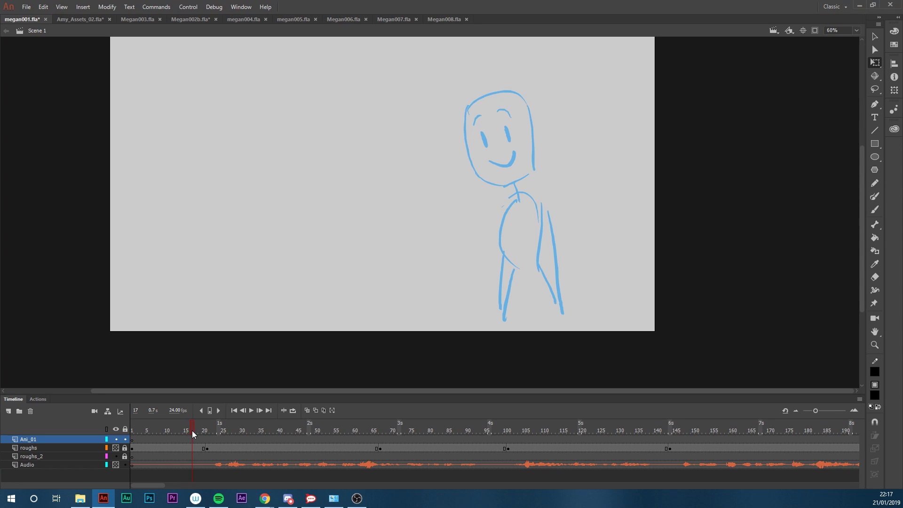
{"action": "left_click_drag", "start_coordinate": [201, 430], "coordinate": [216, 428]}
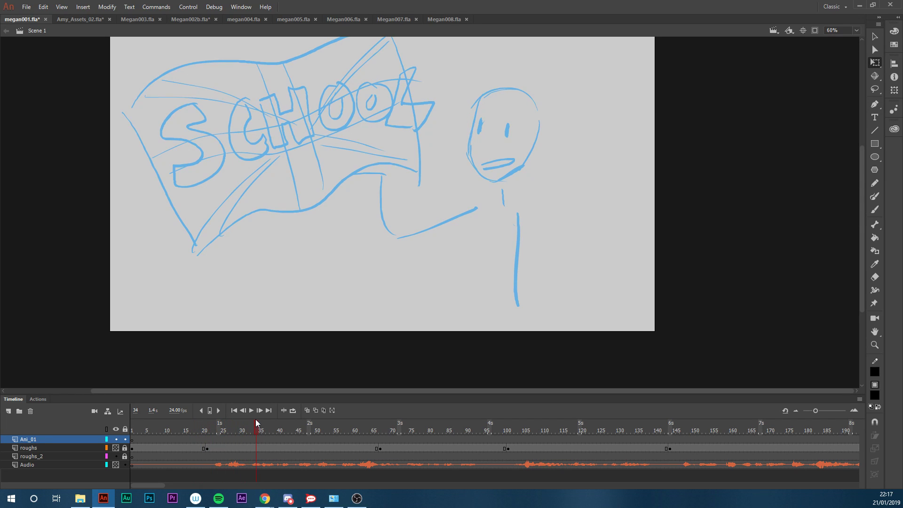
{"action": "mouse_move", "coordinate": [323, 415]}
{"action": "left_mouse_down"}
{"action": "mouse_move", "coordinate": [418, 410]}
{"action": "mouse_move", "coordinate": [292, 443]}
{"action": "mouse_move", "coordinate": [749, 420]}
{"action": "left_mouse_up"}
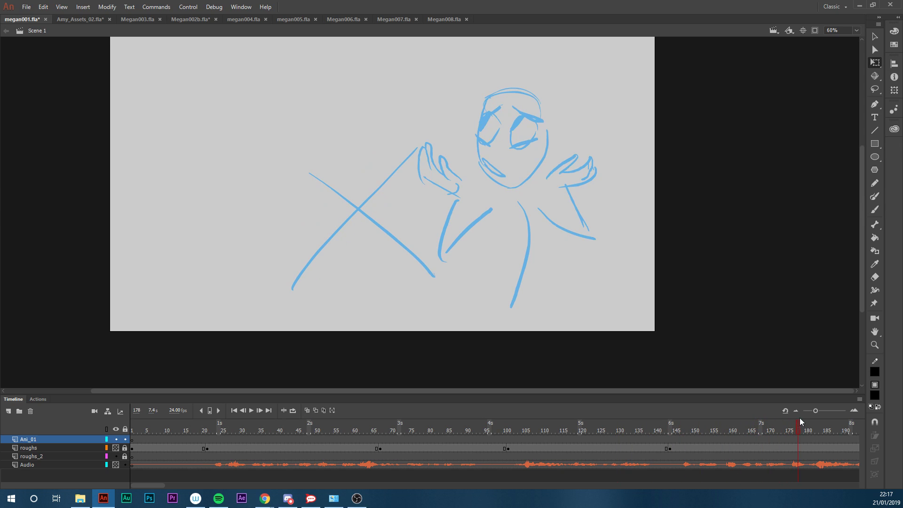
{"action": "mouse_move", "coordinate": [861, 416]}
{"action": "left_mouse_down"}
{"action": "mouse_move", "coordinate": [543, 431]}
{"action": "mouse_move", "coordinate": [845, 428]}
{"action": "mouse_move", "coordinate": [795, 429]}
{"action": "left_mouse_up"}
{"action": "mouse_move", "coordinate": [566, 447]}
{"action": "left_mouse_down"}
{"action": "mouse_move", "coordinate": [880, 430]}
{"action": "mouse_move", "coordinate": [822, 431]}
{"action": "left_mouse_up"}
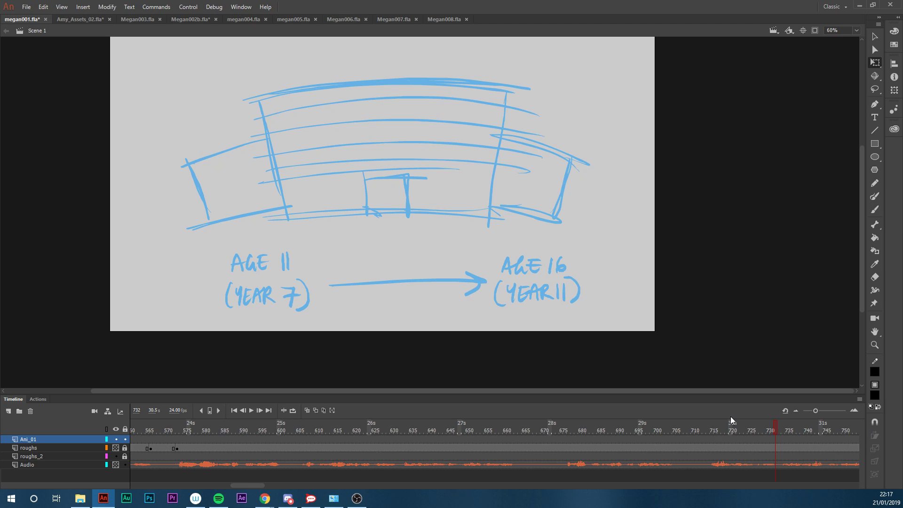
{"action": "left_click", "coordinate": [394, 432]}
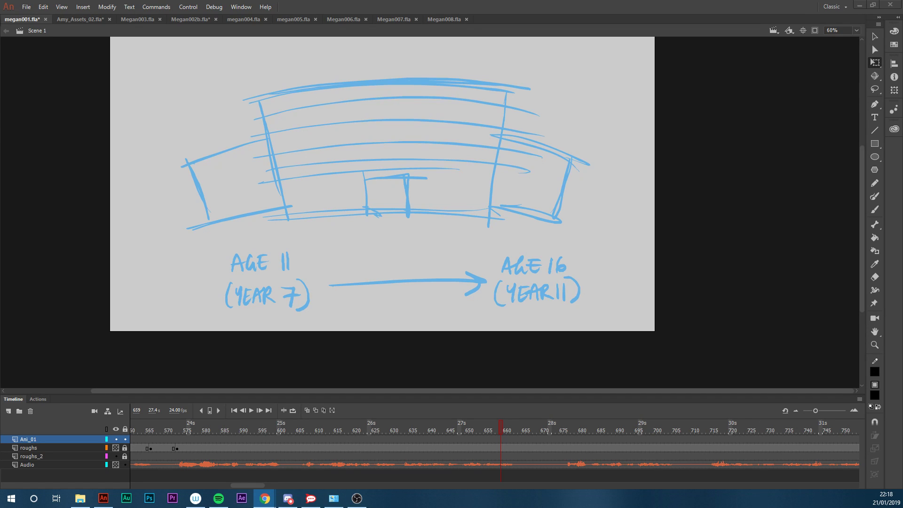
{"action": "left_click", "coordinate": [500, 429]}
{"action": "left_click_drag", "start_coordinate": [499, 426], "coordinate": [497, 426]}
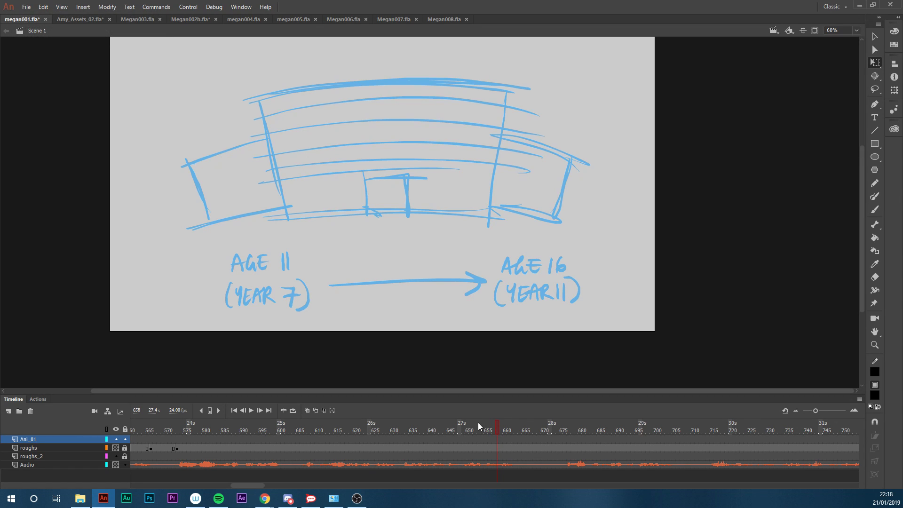
{"action": "left_click", "coordinate": [790, 433]}
{"action": "mouse_move", "coordinate": [862, 431]}
{"action": "left_mouse_down"}
{"action": "mouse_move", "coordinate": [879, 431]}
{"action": "mouse_move", "coordinate": [606, 427]}
{"action": "mouse_move", "coordinate": [600, 435]}
{"action": "mouse_move", "coordinate": [775, 433]}
{"action": "mouse_move", "coordinate": [704, 442]}
{"action": "mouse_move", "coordinate": [719, 444]}
{"action": "mouse_move", "coordinate": [880, 428]}
{"action": "mouse_move", "coordinate": [290, 443]}
{"action": "mouse_move", "coordinate": [689, 433]}
{"action": "left_mouse_up"}
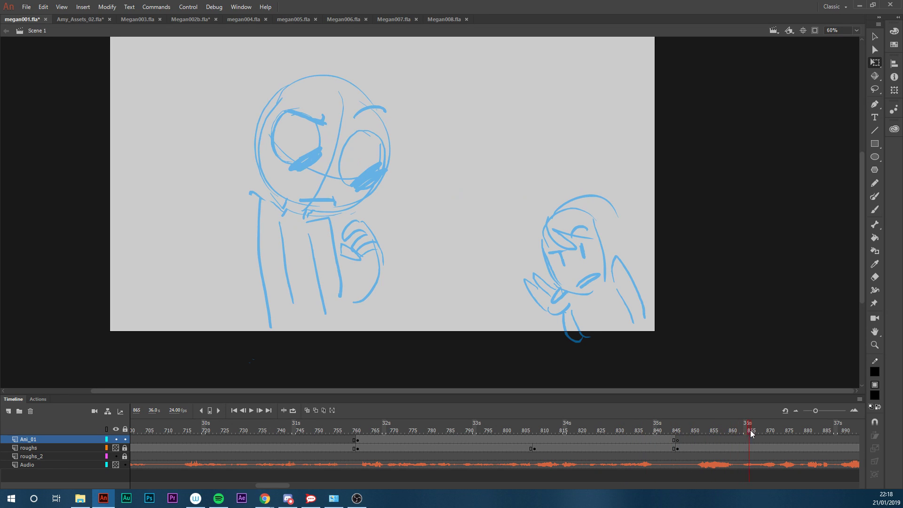
Compare the cleaned-up drawings with the roughs in megan001.fla from about 50 s to 126 s, playing back short sections
{"action": "mouse_move", "coordinate": [779, 430]}
{"action": "left_mouse_down"}
{"action": "mouse_move", "coordinate": [900, 432]}
{"action": "mouse_move", "coordinate": [546, 438]}
{"action": "mouse_move", "coordinate": [617, 437]}
{"action": "mouse_move", "coordinate": [498, 453]}
{"action": "mouse_move", "coordinate": [583, 440]}
{"action": "mouse_move", "coordinate": [857, 442]}
{"action": "mouse_move", "coordinate": [622, 454]}
{"action": "mouse_move", "coordinate": [688, 448]}
{"action": "mouse_move", "coordinate": [651, 454]}
{"action": "left_mouse_up"}
{"action": "key", "text": "Return"}
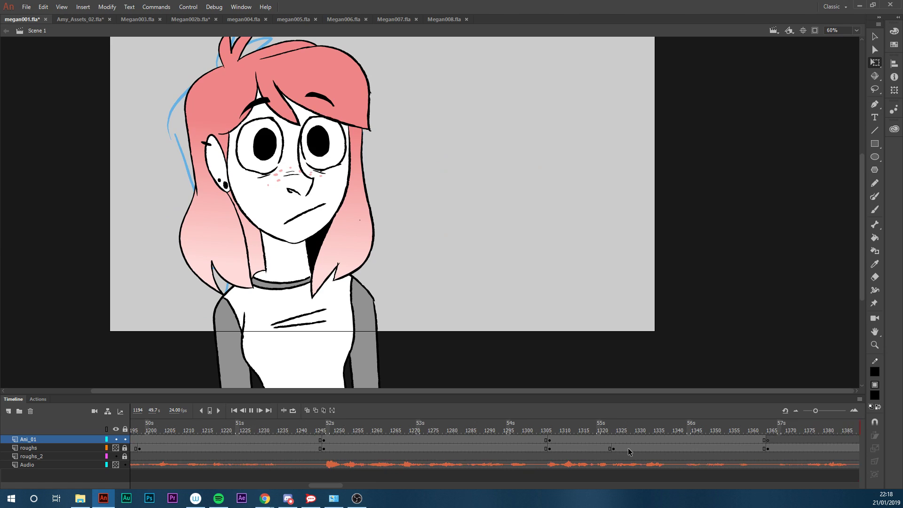
{"action": "key", "text": "Return"}
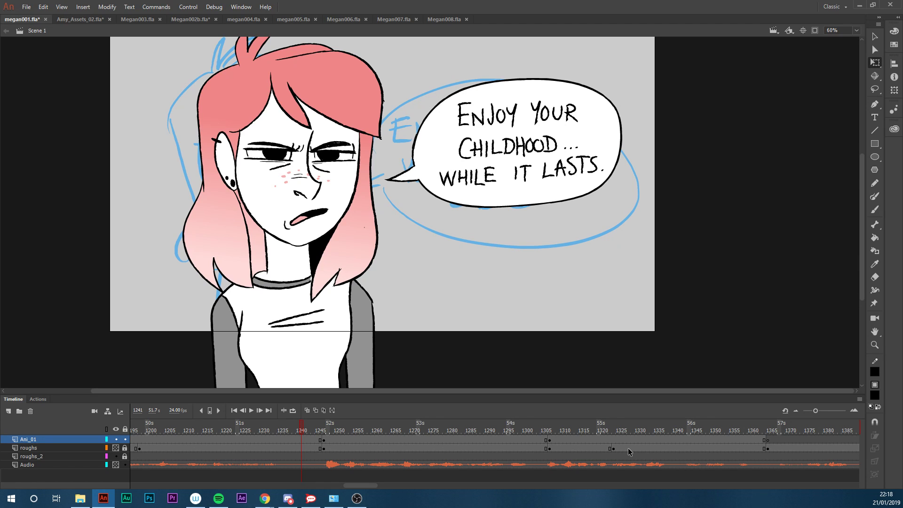
{"action": "left_click_drag", "start_coordinate": [309, 425], "coordinate": [387, 423]}
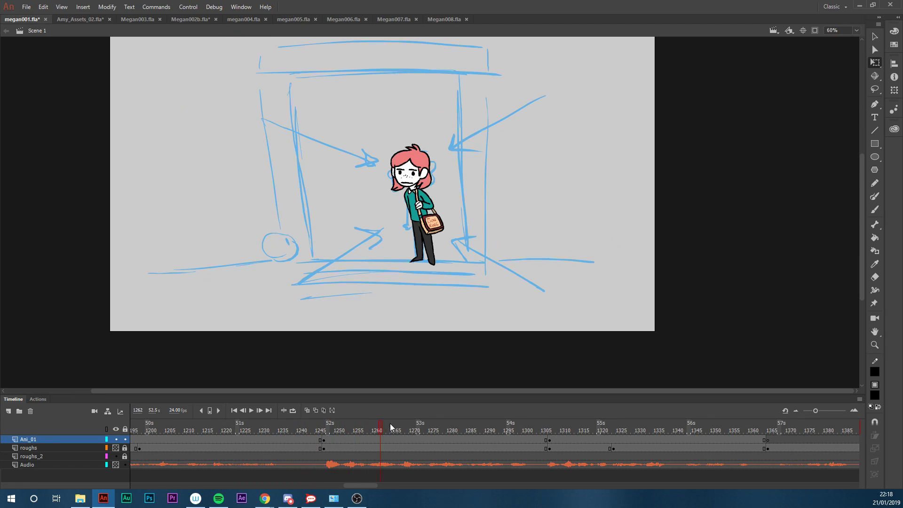
{"action": "mouse_move", "coordinate": [518, 408]}
{"action": "left_mouse_down"}
{"action": "mouse_move", "coordinate": [793, 405]}
{"action": "mouse_move", "coordinate": [566, 425]}
{"action": "mouse_move", "coordinate": [863, 429]}
{"action": "left_mouse_up"}
{"action": "left_click_drag", "start_coordinate": [865, 430], "coordinate": [345, 459]}
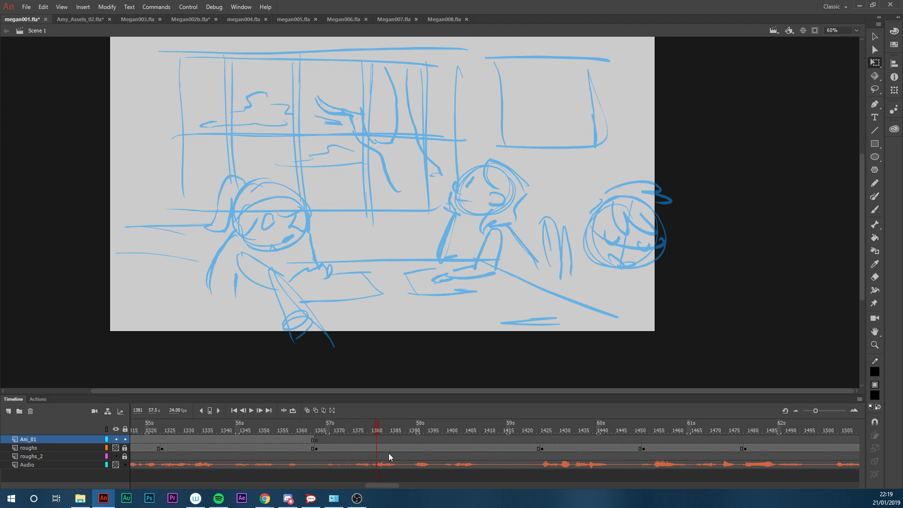
{"action": "left_click_drag", "start_coordinate": [527, 447], "coordinate": [792, 440]}
{"action": "mouse_move", "coordinate": [856, 438]}
{"action": "left_mouse_down"}
{"action": "mouse_move", "coordinate": [871, 438]}
{"action": "mouse_move", "coordinate": [665, 444]}
{"action": "mouse_move", "coordinate": [888, 438]}
{"action": "mouse_move", "coordinate": [609, 447]}
{"action": "mouse_move", "coordinate": [809, 444]}
{"action": "left_mouse_up"}
{"action": "mouse_move", "coordinate": [887, 443]}
{"action": "left_mouse_down"}
{"action": "mouse_move", "coordinate": [306, 454]}
{"action": "mouse_move", "coordinate": [222, 467]}
{"action": "mouse_move", "coordinate": [704, 450]}
{"action": "mouse_move", "coordinate": [876, 456]}
{"action": "mouse_move", "coordinate": [877, 442]}
{"action": "left_mouse_up"}
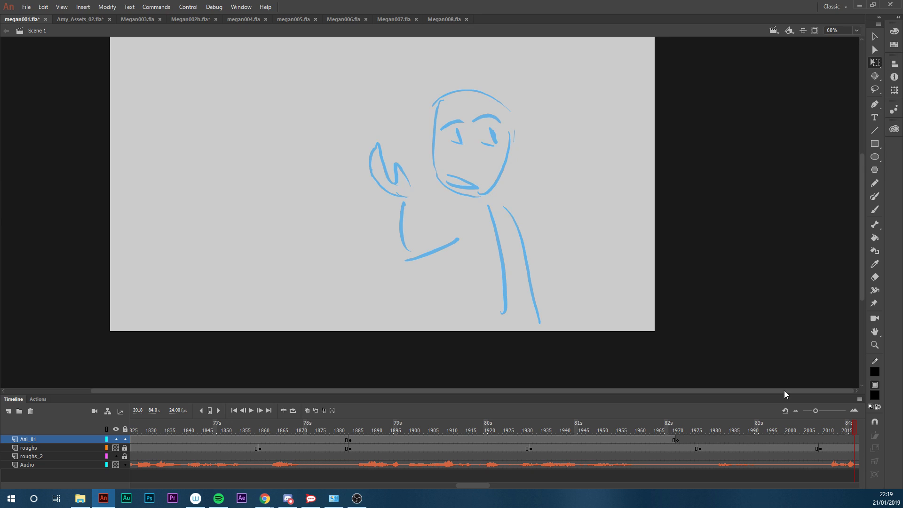
{"action": "left_click", "coordinate": [645, 425]}
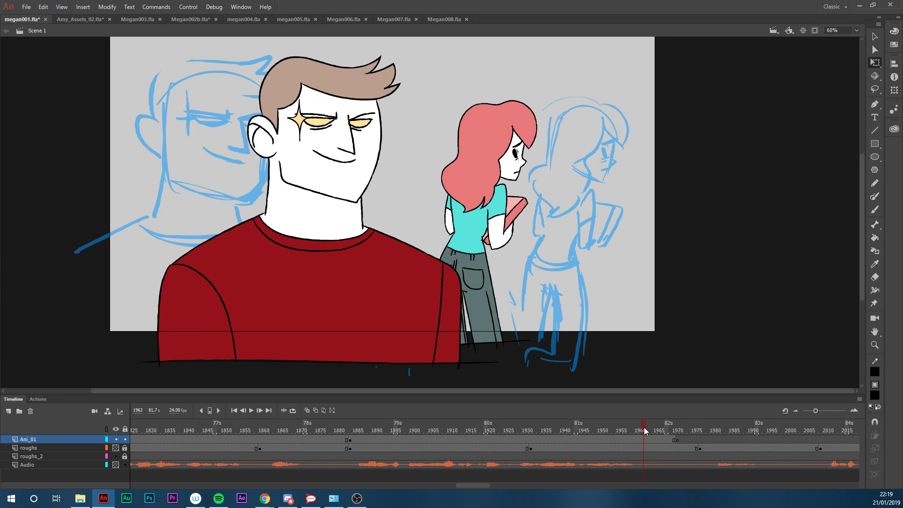
{"action": "mouse_move", "coordinate": [645, 431]}
{"action": "left_mouse_down"}
{"action": "mouse_move", "coordinate": [896, 435]}
{"action": "mouse_move", "coordinate": [569, 451]}
{"action": "mouse_move", "coordinate": [567, 433]}
{"action": "left_mouse_up"}
{"action": "key", "text": "Return"}
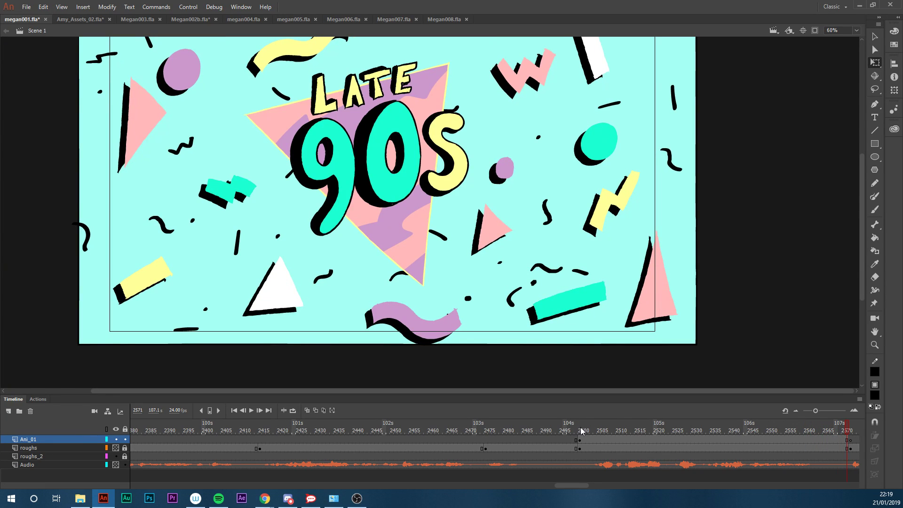
{"action": "left_click", "coordinate": [814, 432]}
{"action": "mouse_move", "coordinate": [814, 432]}
{"action": "left_mouse_down"}
{"action": "mouse_move", "coordinate": [879, 430]}
{"action": "mouse_move", "coordinate": [335, 444]}
{"action": "mouse_move", "coordinate": [504, 431]}
{"action": "mouse_move", "coordinate": [871, 439]}
{"action": "mouse_move", "coordinate": [637, 438]}
{"action": "mouse_move", "coordinate": [398, 459]}
{"action": "mouse_move", "coordinate": [605, 442]}
{"action": "mouse_move", "coordinate": [854, 448]}
{"action": "mouse_move", "coordinate": [496, 456]}
{"action": "mouse_move", "coordinate": [787, 447]}
{"action": "left_mouse_up"}
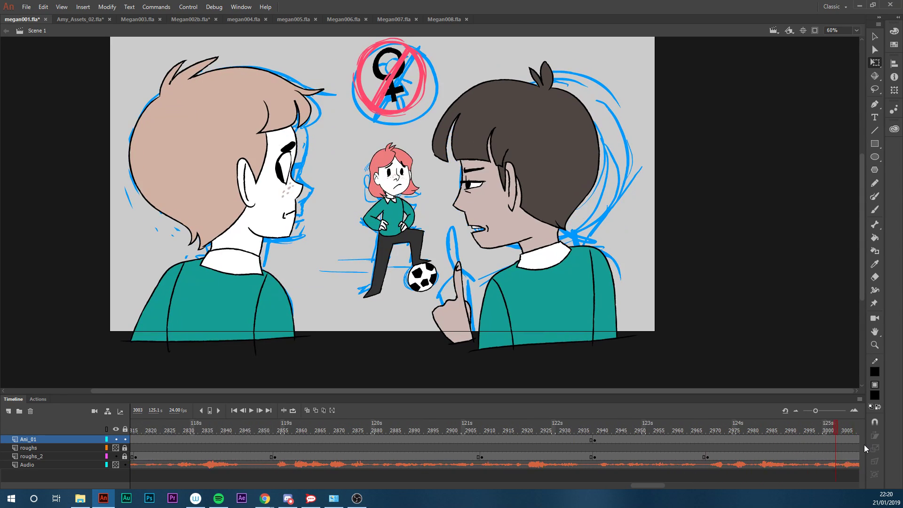
{"action": "left_click_drag", "start_coordinate": [553, 452], "coordinate": [187, 485]}
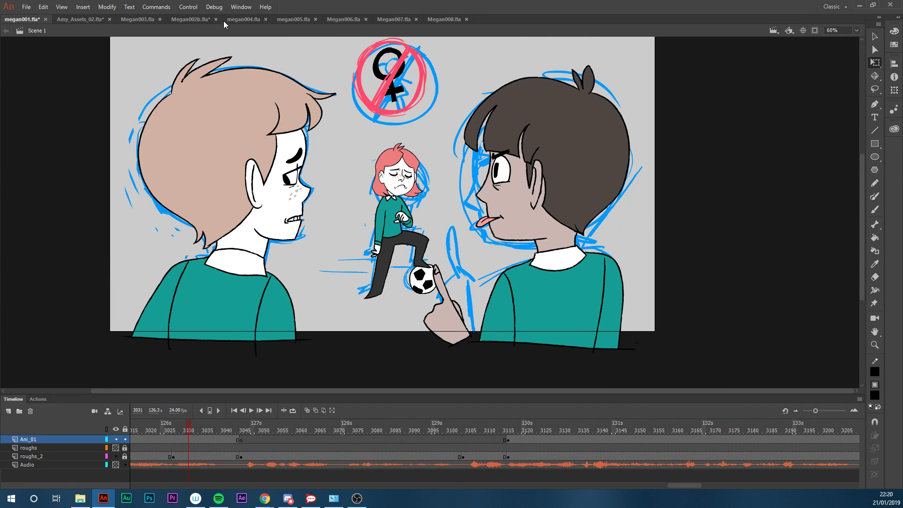
Examine the roughs in Megan003.fla and the head and body drawings in Amy_Assets_02.fla, then return to Megan002b.fla
{"action": "left_click", "coordinate": [189, 20]}
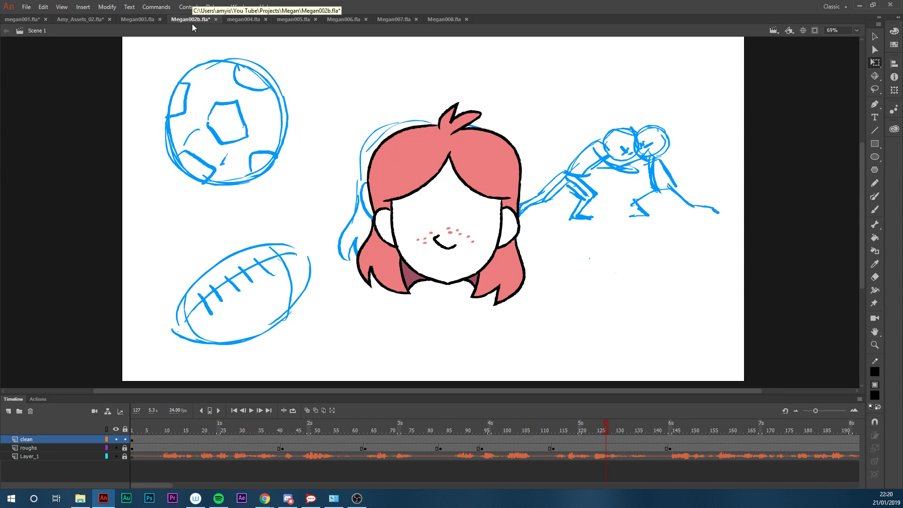
{"action": "left_click", "coordinate": [138, 19]}
{"action": "left_click_drag", "start_coordinate": [155, 428], "coordinate": [283, 423]}
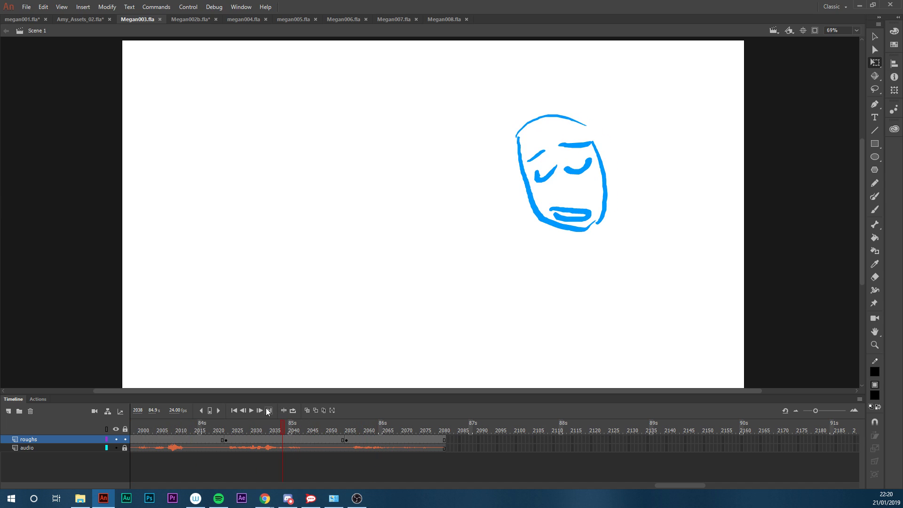
{"action": "left_click", "coordinate": [236, 410]}
{"action": "mouse_move", "coordinate": [160, 428]}
{"action": "left_mouse_down"}
{"action": "mouse_move", "coordinate": [794, 411]}
{"action": "mouse_move", "coordinate": [898, 425]}
{"action": "mouse_move", "coordinate": [593, 416]}
{"action": "mouse_move", "coordinate": [165, 453]}
{"action": "left_mouse_up"}
{"action": "left_click", "coordinate": [80, 20]}
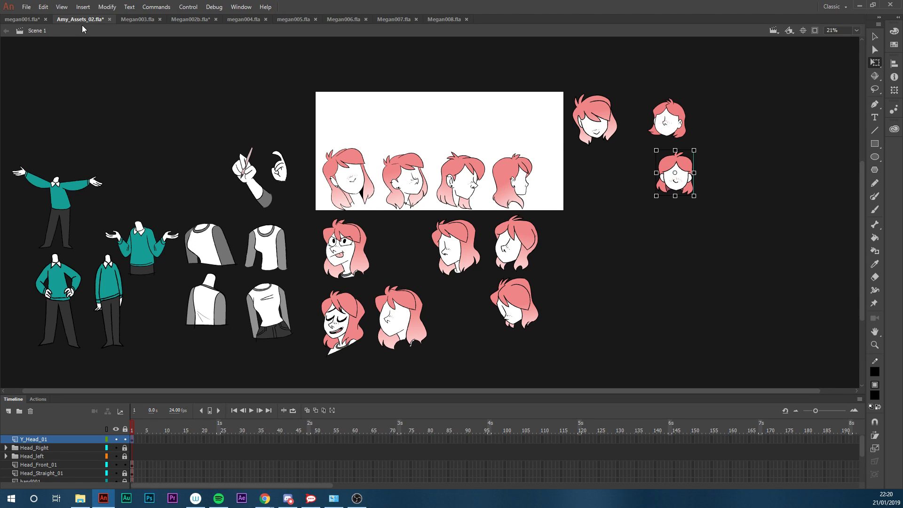
{"action": "left_click", "coordinate": [28, 19]}
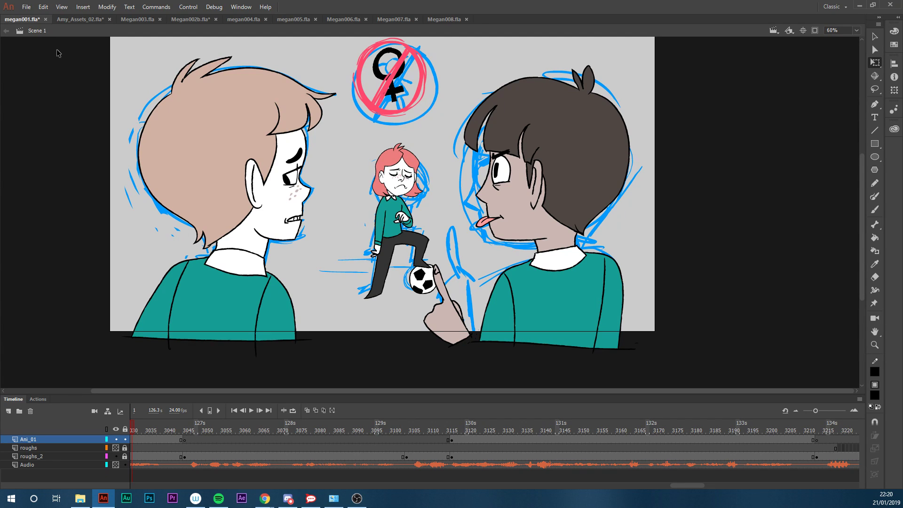
{"action": "left_click", "coordinate": [86, 19]}
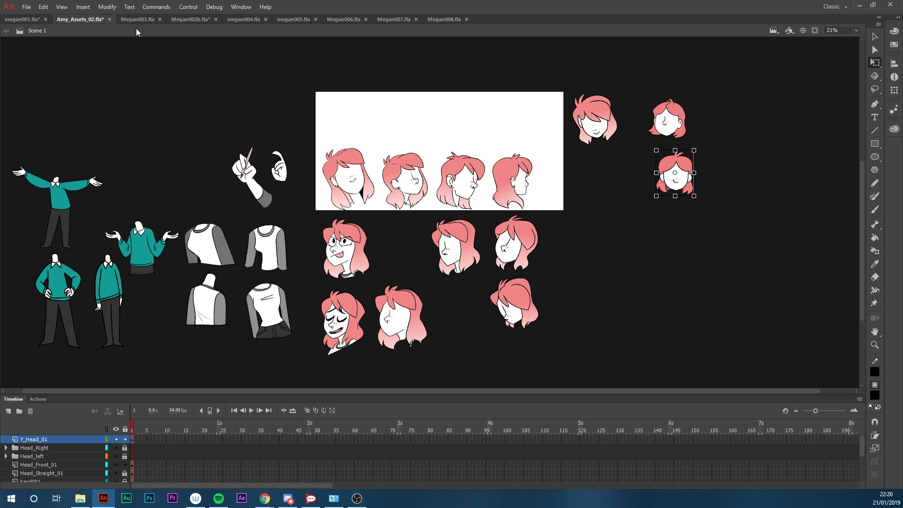
{"action": "left_click", "coordinate": [202, 21]}
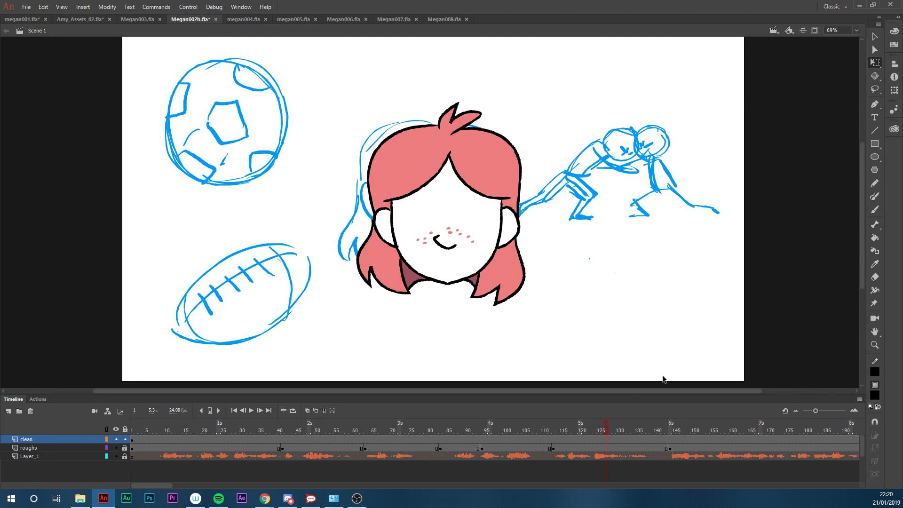
Review the timing of the rough drawings against the audio in Megan002b.fla, finishing on the soccer ball's first frame, 41
{"action": "mouse_move", "coordinate": [139, 426]}
{"action": "left_mouse_down"}
{"action": "mouse_move", "coordinate": [234, 437]}
{"action": "mouse_move", "coordinate": [697, 434]}
{"action": "mouse_move", "coordinate": [178, 433]}
{"action": "mouse_move", "coordinate": [724, 436]}
{"action": "mouse_move", "coordinate": [187, 440]}
{"action": "mouse_move", "coordinate": [113, 451]}
{"action": "left_mouse_up"}
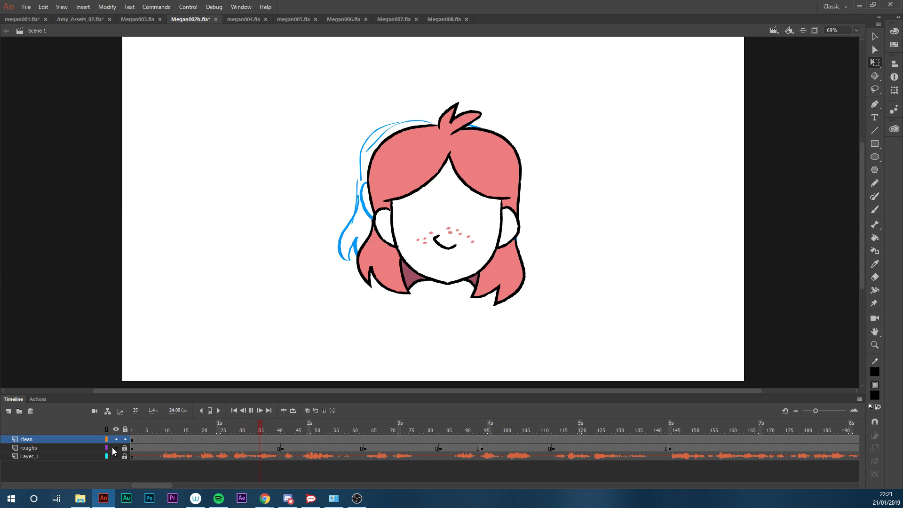
{"action": "left_click_drag", "start_coordinate": [228, 430], "coordinate": [170, 430]}
{"action": "left_click_drag", "start_coordinate": [238, 433], "coordinate": [310, 449]}
{"action": "left_click_drag", "start_coordinate": [504, 428], "coordinate": [713, 424]}
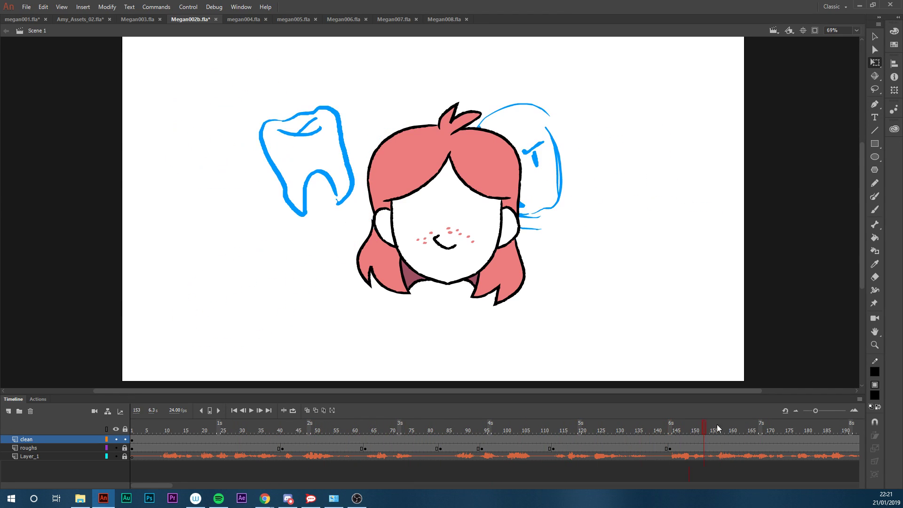
{"action": "mouse_move", "coordinate": [791, 427]}
{"action": "left_mouse_down"}
{"action": "mouse_move", "coordinate": [885, 430]}
{"action": "mouse_move", "coordinate": [298, 428]}
{"action": "mouse_move", "coordinate": [796, 438]}
{"action": "mouse_move", "coordinate": [133, 429]}
{"action": "left_mouse_up"}
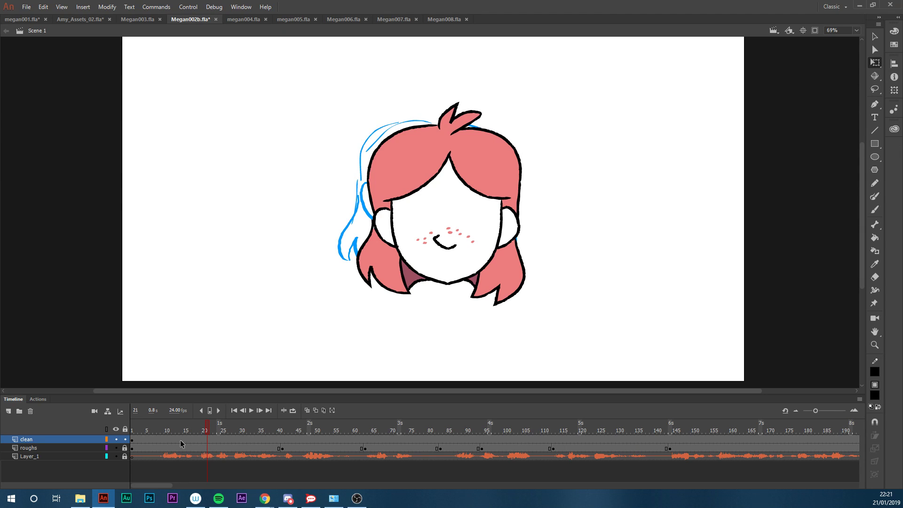
{"action": "left_click_drag", "start_coordinate": [207, 428], "coordinate": [162, 448]}
{"action": "key", "text": "comma"}
{"action": "key", "text": "comma"}
{"action": "left_click", "coordinate": [165, 445]}
{"action": "left_click", "coordinate": [161, 429]}
{"action": "mouse_move", "coordinate": [282, 428]}
{"action": "left_mouse_down"}
{"action": "mouse_move", "coordinate": [405, 456]}
{"action": "mouse_move", "coordinate": [524, 457]}
{"action": "mouse_move", "coordinate": [287, 453]}
{"action": "mouse_move", "coordinate": [272, 429]}
{"action": "mouse_move", "coordinate": [282, 445]}
{"action": "mouse_move", "coordinate": [258, 446]}
{"action": "mouse_move", "coordinate": [281, 446]}
{"action": "left_mouse_up"}
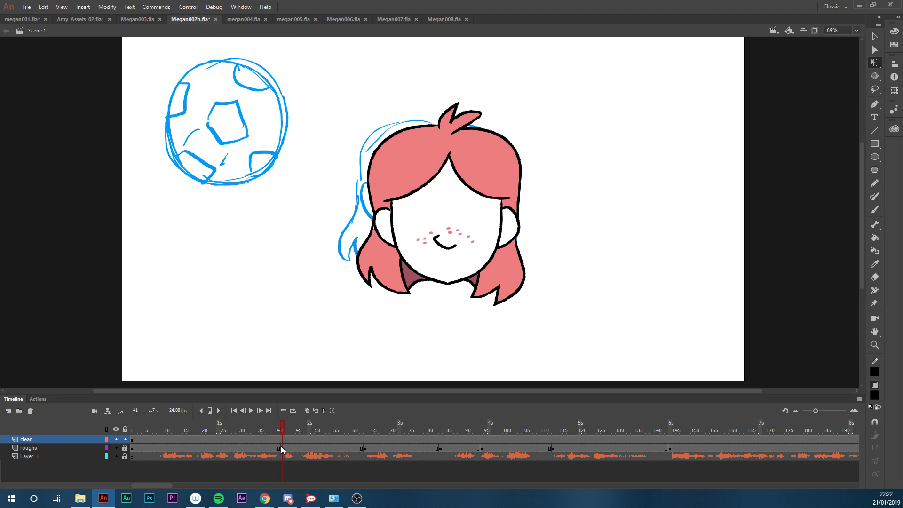
Open the red-haired head symbol for editing, display its layer as outlines, and move the head over the rough face sketch
{"action": "double_click", "coordinate": [430, 238]}
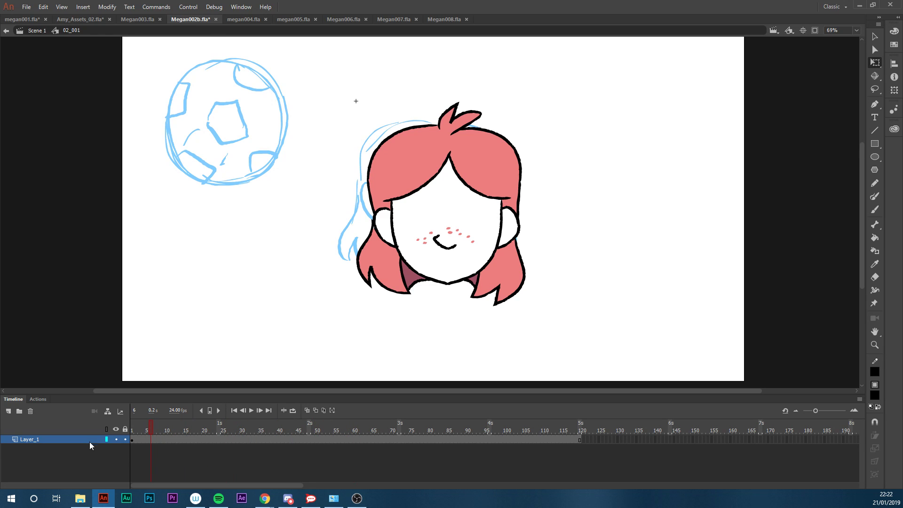
{"action": "left_click", "coordinate": [106, 439]}
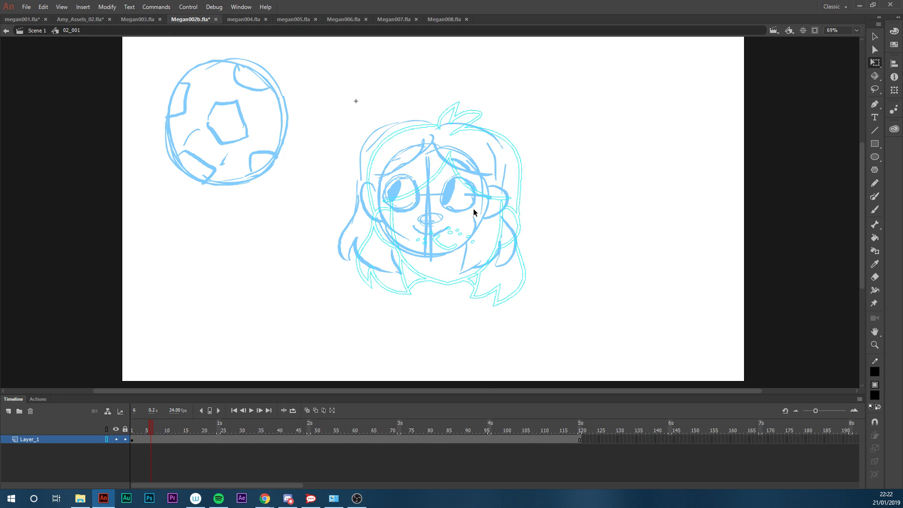
{"action": "left_click", "coordinate": [510, 142]}
{"action": "mouse_move", "coordinate": [508, 203]}
{"action": "left_mouse_down"}
{"action": "mouse_move", "coordinate": [484, 187]}
{"action": "mouse_move", "coordinate": [486, 196]}
{"action": "left_mouse_up"}
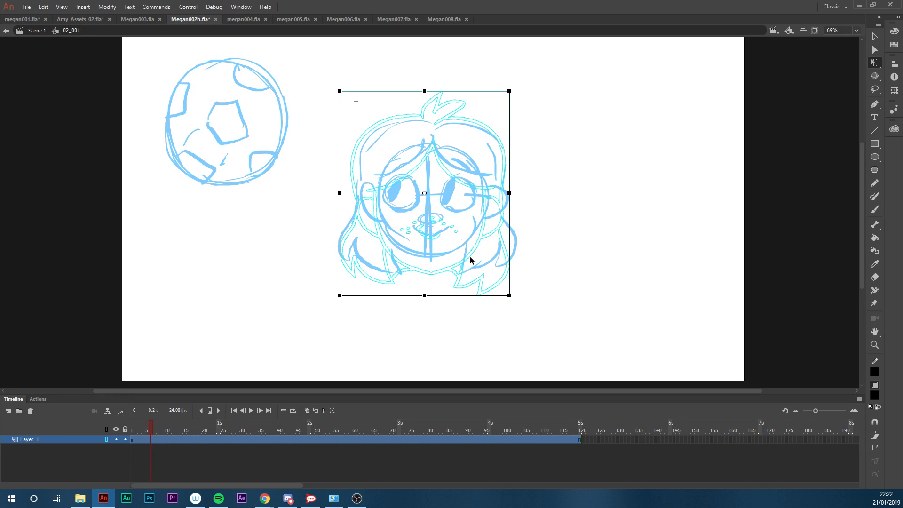
Add a new layer above the head outlines and paint a black zigzag test stroke beside the face
{"action": "key", "text": "z"}
{"action": "left_click_drag", "start_coordinate": [588, 97], "coordinate": [267, 298]}
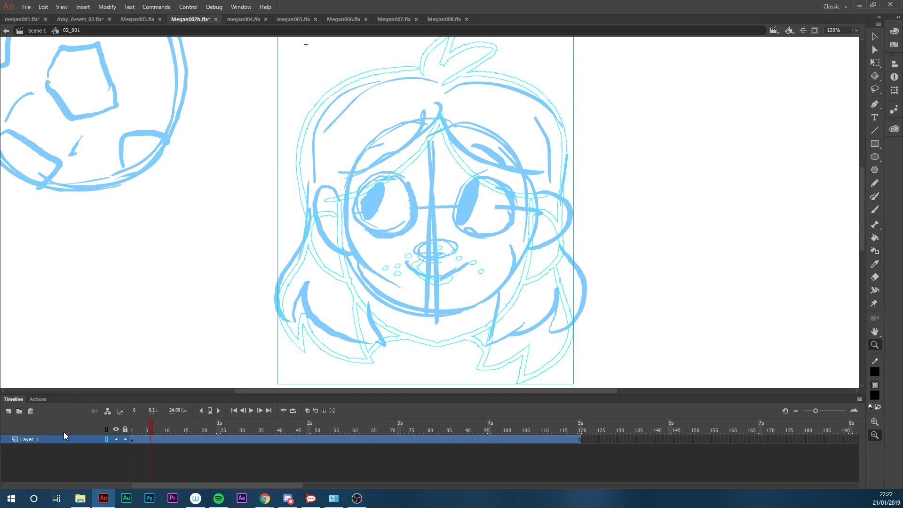
{"action": "left_click", "coordinate": [9, 411]}
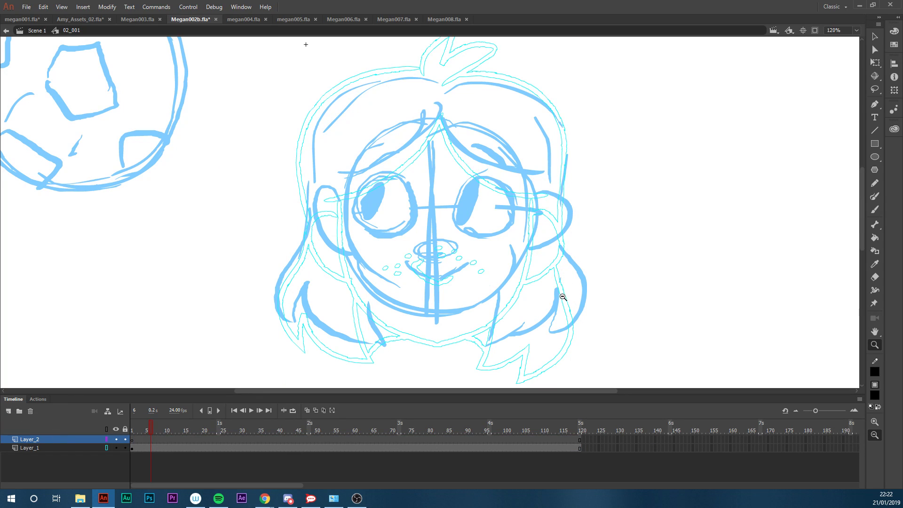
{"action": "key", "text": "b"}
{"action": "mouse_move", "coordinate": [589, 243]}
{"action": "left_mouse_down"}
{"action": "mouse_move", "coordinate": [601, 262]}
{"action": "mouse_move", "coordinate": [738, 278]}
{"action": "left_mouse_up"}
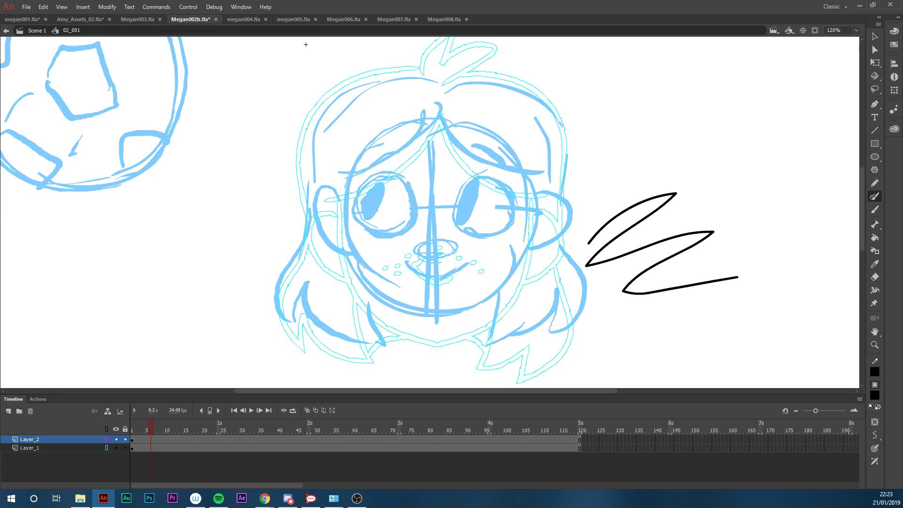
Undo the black zigzag test stroke beside the face and check the Paint Brush tool's settings
{"action": "key", "text": "ctrl+z"}
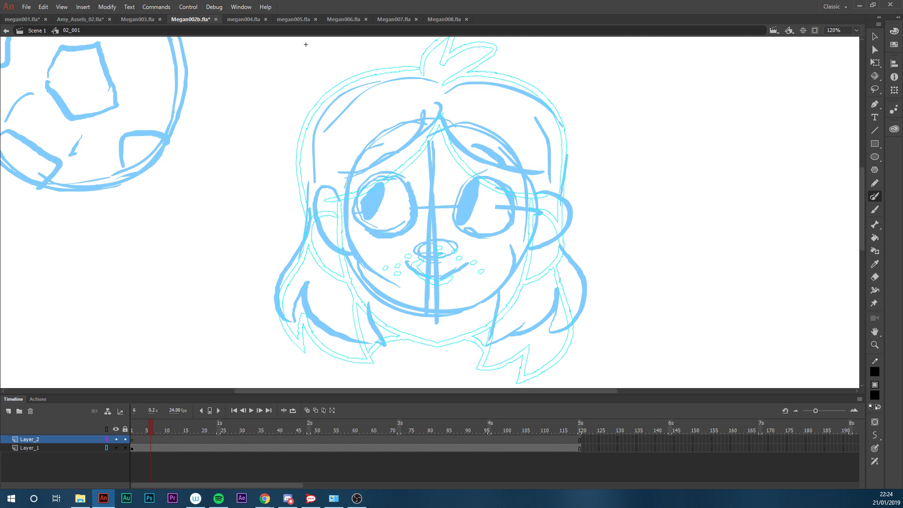
{"action": "left_click_drag", "start_coordinate": [16, 230], "coordinate": [710, 110]}
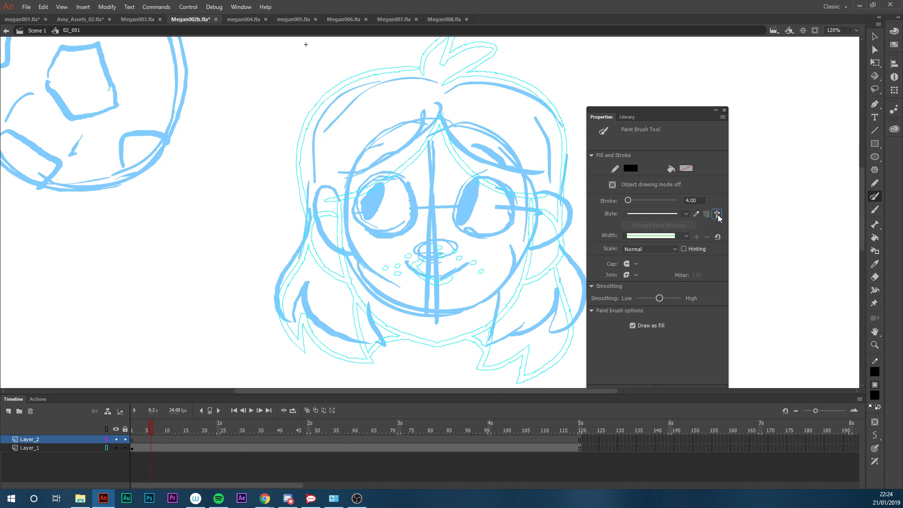
{"action": "left_click", "coordinate": [724, 110]}
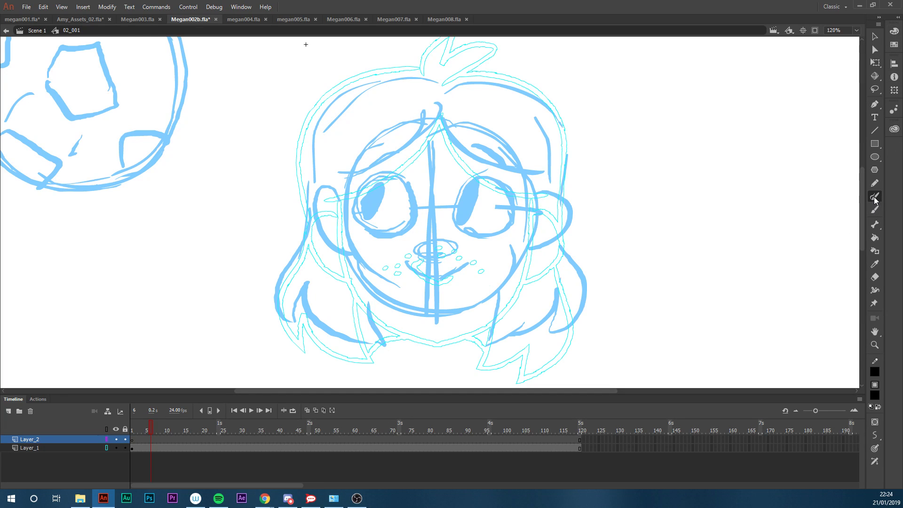
Show the Paint Brush tool's properties again, move them clear of the face and collapse them to icons
{"action": "left_click", "coordinate": [895, 32]}
{"action": "left_click", "coordinate": [894, 32]}
{"action": "left_click", "coordinate": [241, 7]}
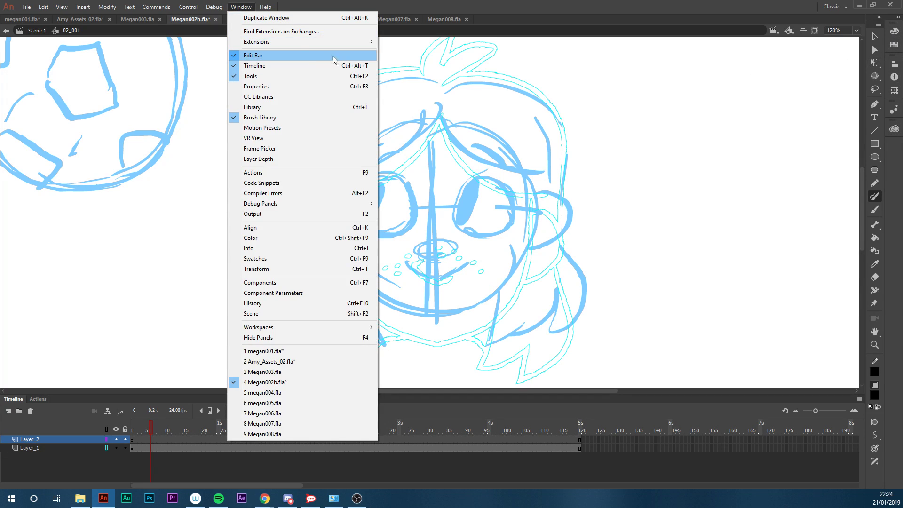
{"action": "left_click", "coordinate": [323, 87]}
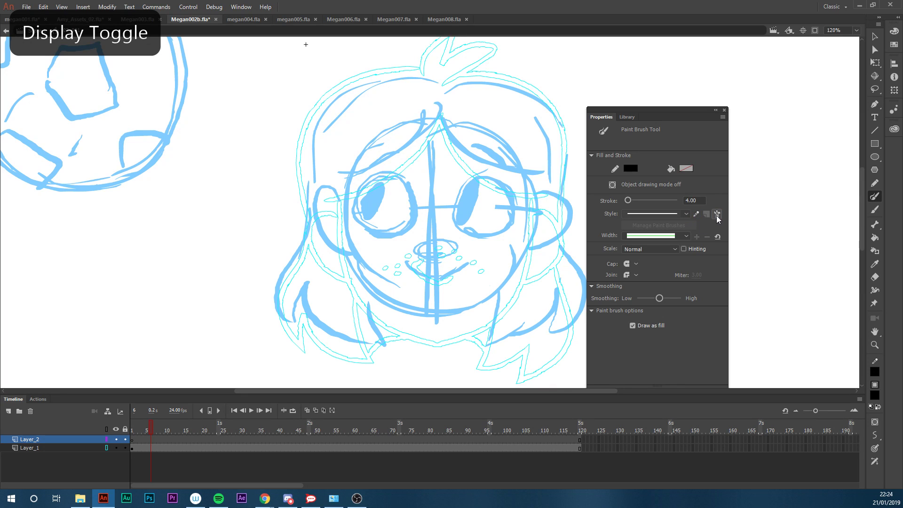
{"action": "left_click_drag", "start_coordinate": [659, 111], "coordinate": [736, 96]}
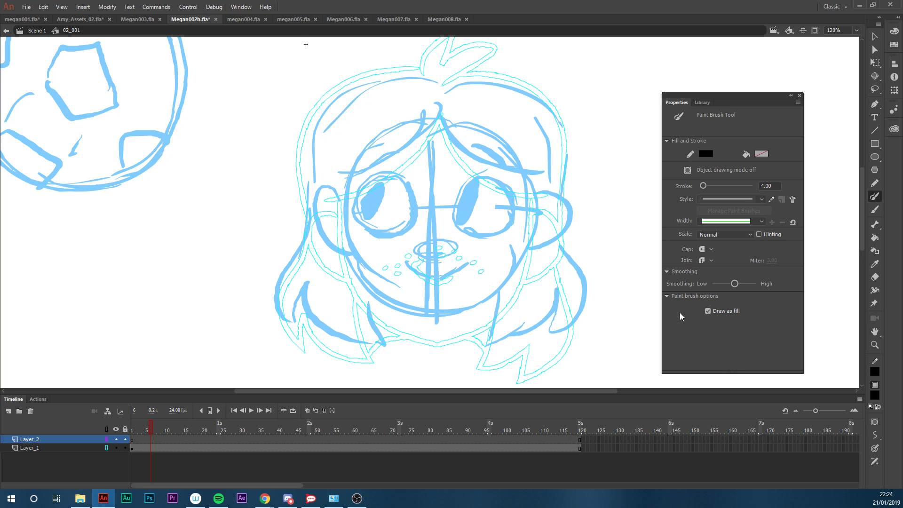
{"action": "left_click", "coordinate": [792, 95]}
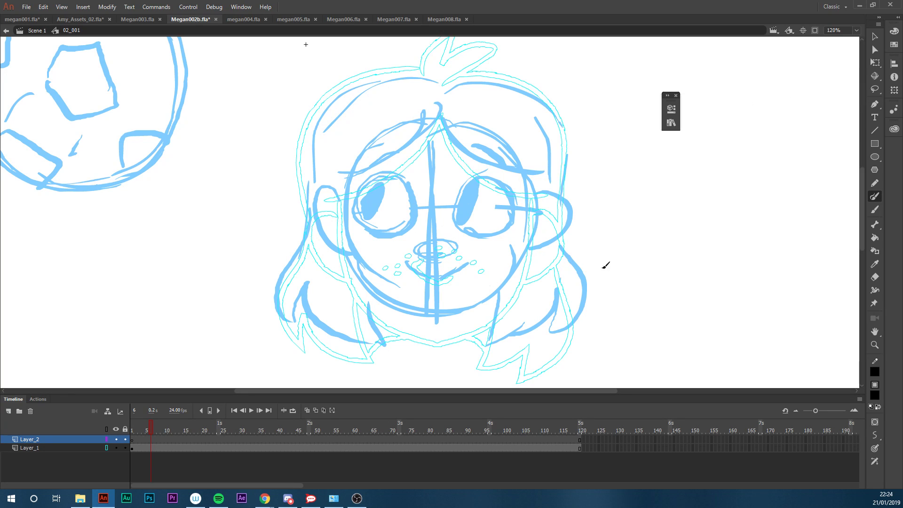
Paint a black test squiggle beside the face, undo it, and review the Paint Brush tool's stroke settings
{"action": "left_click_drag", "start_coordinate": [670, 186], "coordinate": [760, 298]}
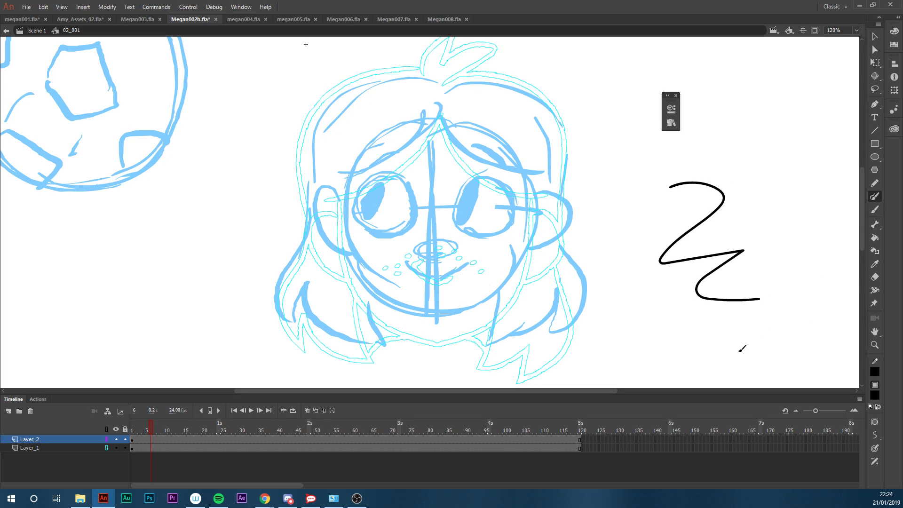
{"action": "key", "text": "ctrl+z"}
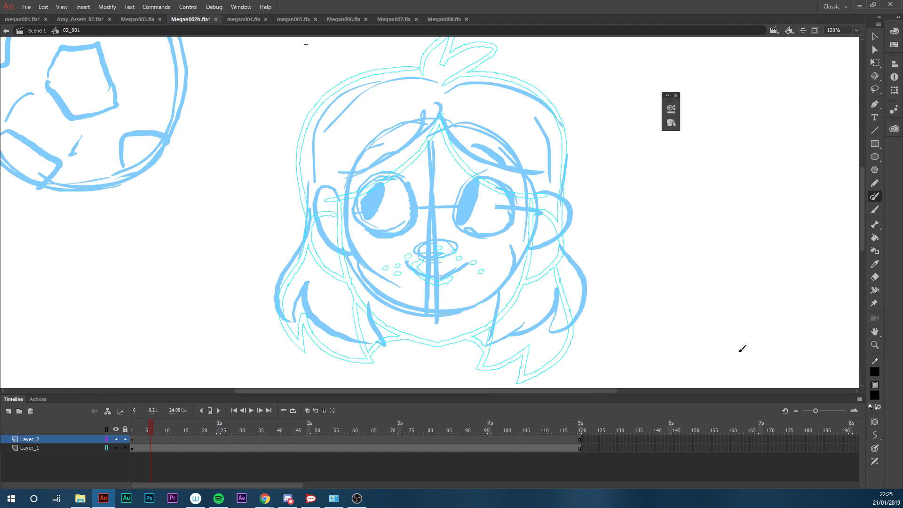
{"action": "mouse_move", "coordinate": [862, 224]}
{"action": "left_mouse_down"}
{"action": "mouse_move", "coordinate": [859, 297]}
{"action": "mouse_move", "coordinate": [861, 246]}
{"action": "left_mouse_up"}
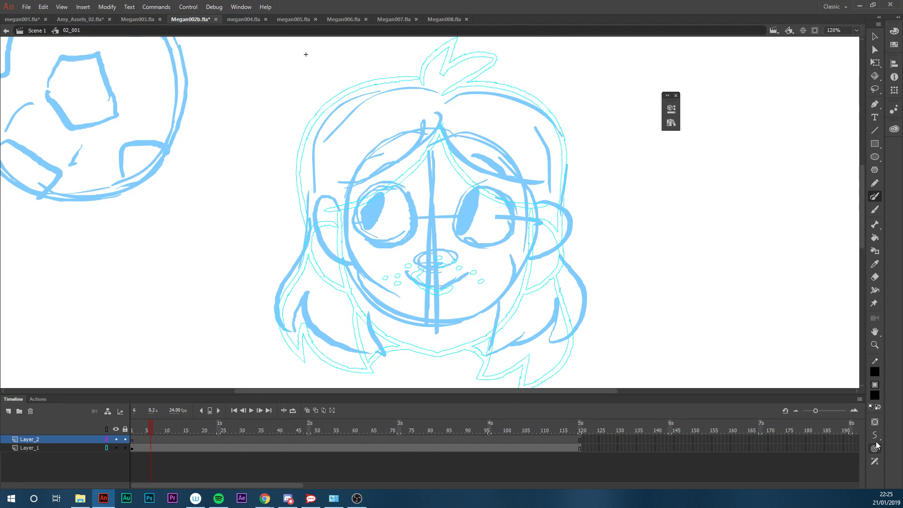
{"action": "left_click", "coordinate": [672, 109]}
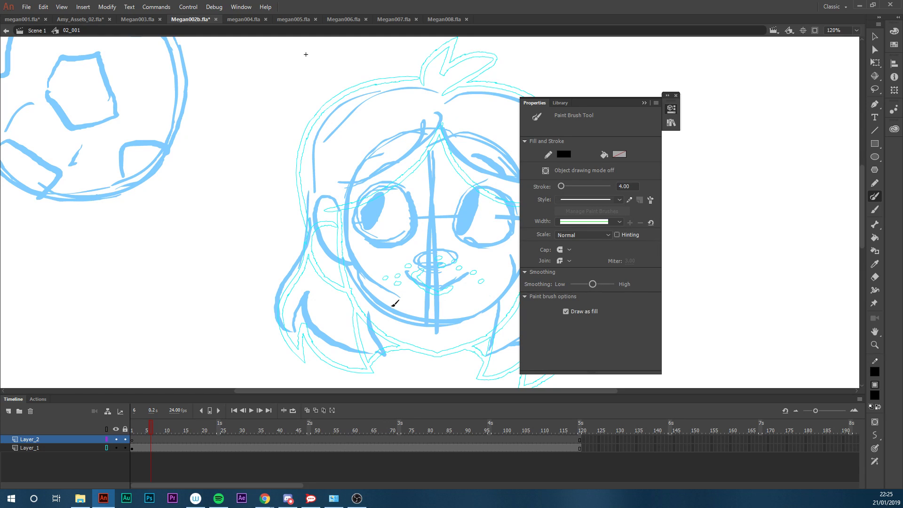
{"action": "left_click", "coordinate": [644, 102]}
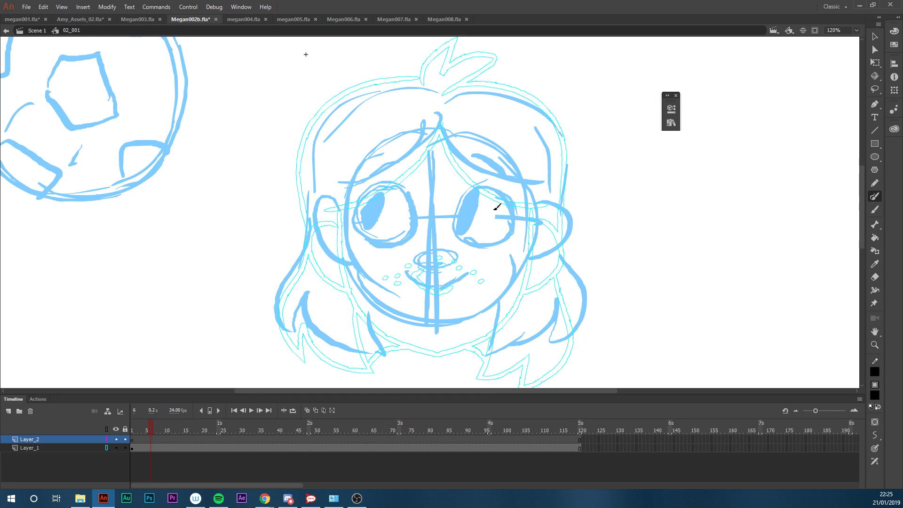
Try to trace the rough eye on the face's right side with the classic Brush tool, undoing each stroke
{"action": "key", "text": "b"}
{"action": "left_click_drag", "start_coordinate": [490, 196], "coordinate": [500, 263]}
{"action": "key", "text": "ctrl+z"}
{"action": "key", "text": "z"}
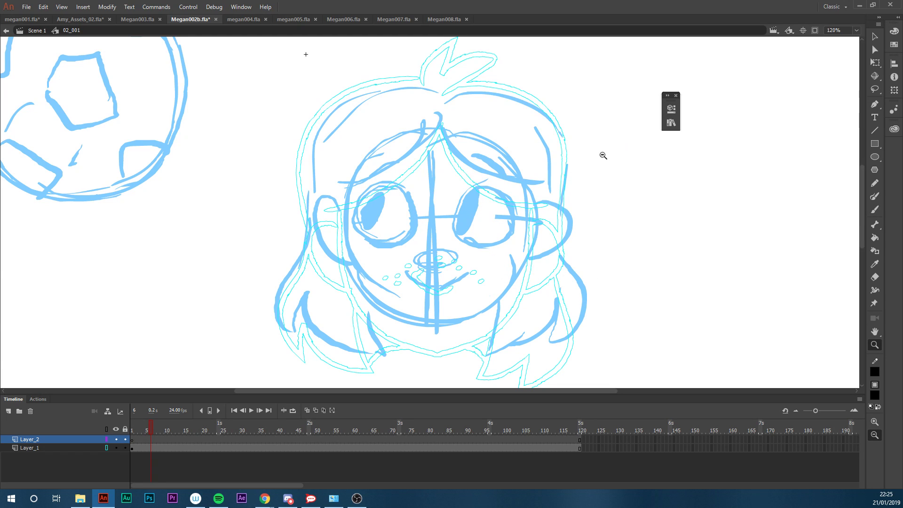
{"action": "left_click_drag", "start_coordinate": [626, 142], "coordinate": [306, 320]}
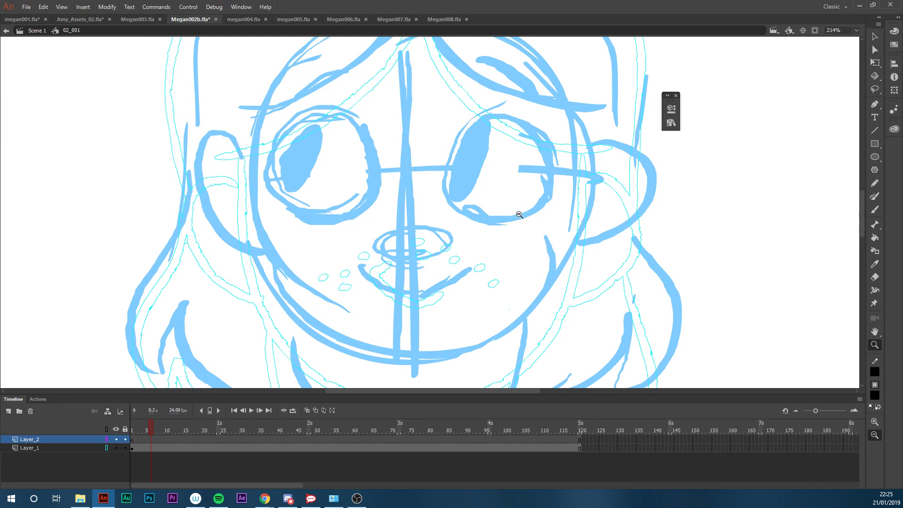
{"action": "key", "text": "b"}
{"action": "left_click_drag", "start_coordinate": [460, 138], "coordinate": [539, 136]}
{"action": "key", "text": "ctrl+z"}
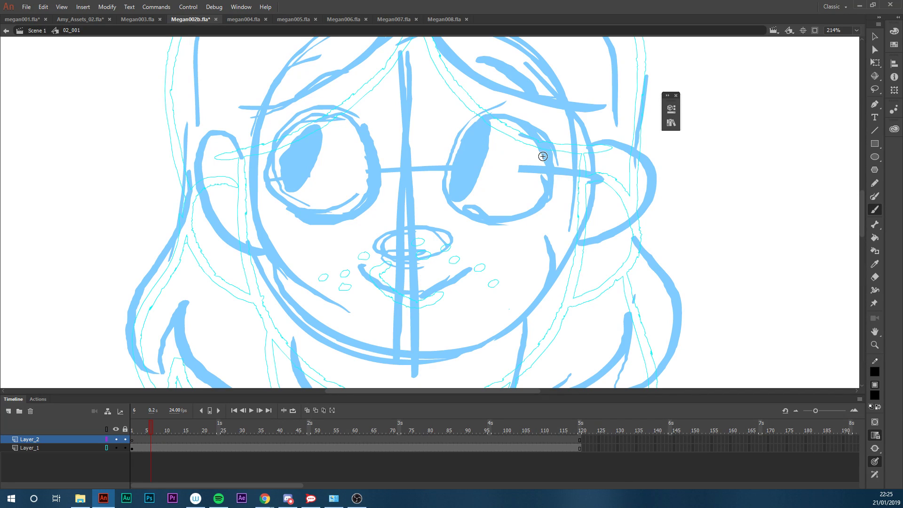
Switch back to the Paint Brush tool and open the Brush Library beside the face
{"action": "left_click", "coordinate": [877, 197]}
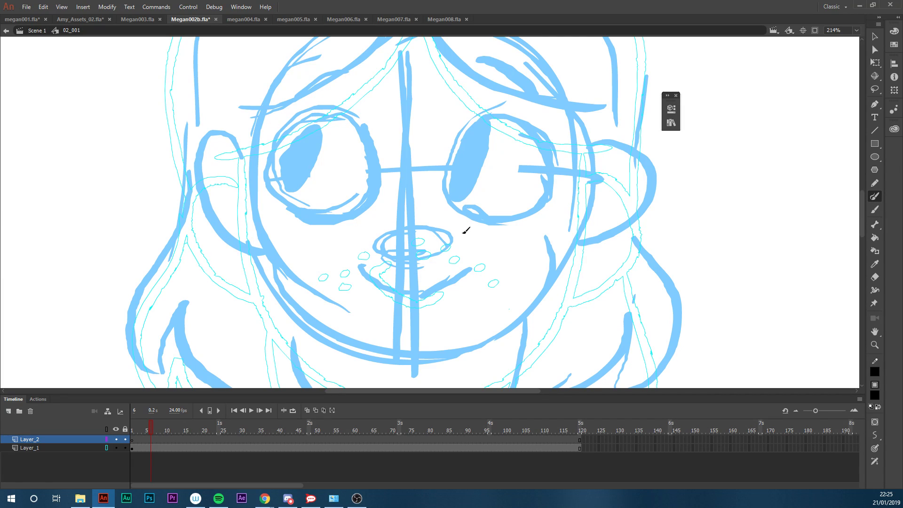
{"action": "mouse_move", "coordinate": [863, 222]}
{"action": "left_mouse_down"}
{"action": "mouse_move", "coordinate": [865, 211]}
{"action": "mouse_move", "coordinate": [864, 220]}
{"action": "left_mouse_up"}
{"action": "left_click", "coordinate": [239, 7]}
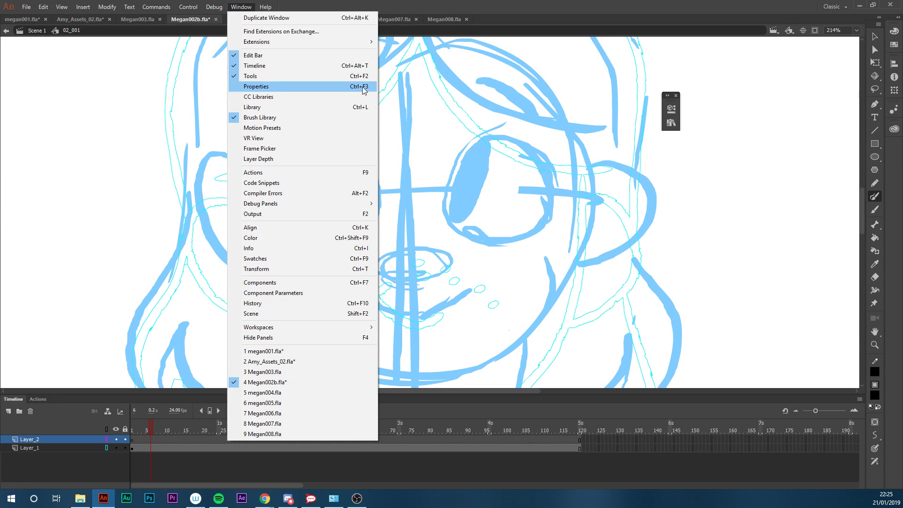
{"action": "left_click", "coordinate": [354, 87]}
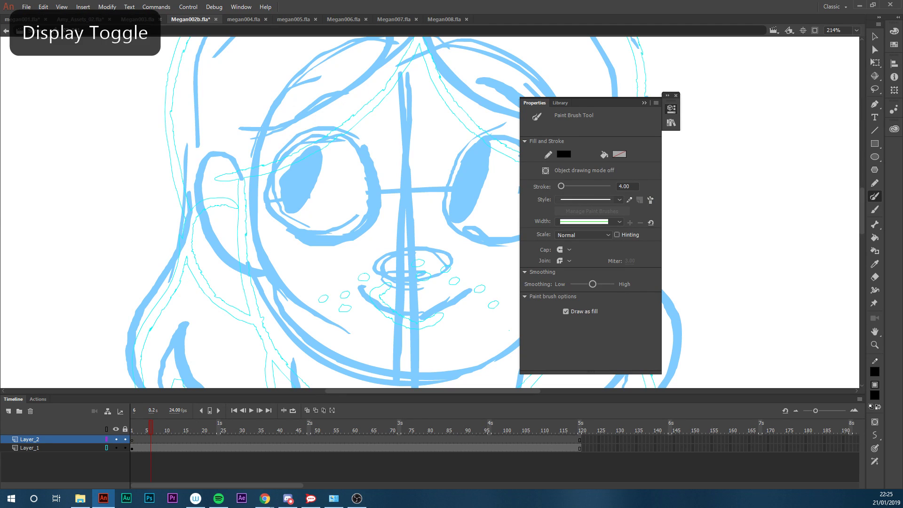
{"action": "left_click_drag", "start_coordinate": [0, 233], "coordinate": [0, 212]}
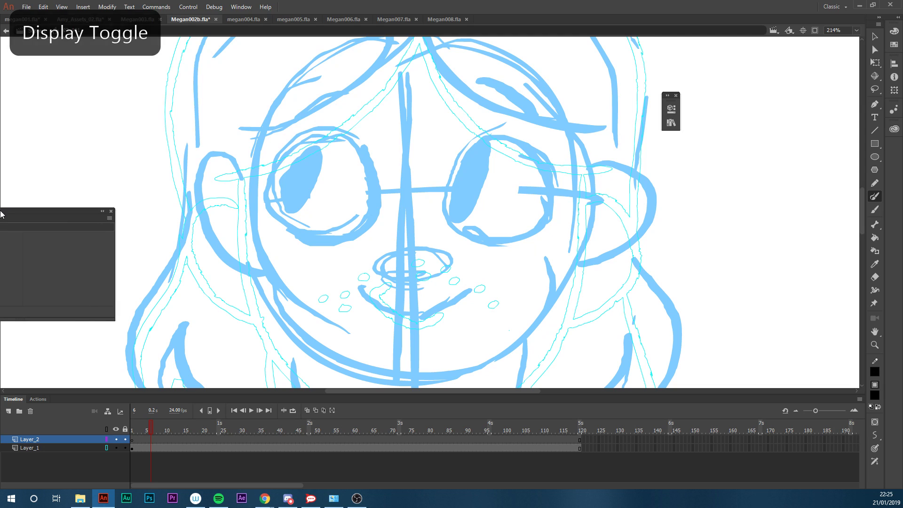
{"action": "left_click_drag", "start_coordinate": [61, 214], "coordinate": [767, 169]}
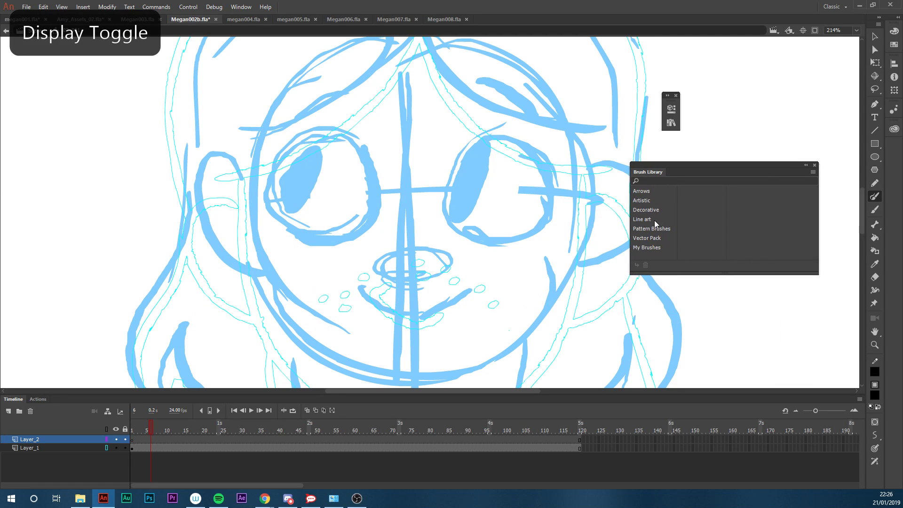
Browse the Artistic chalk and charcoal brushes and highlight Charcoal - Rounded
{"action": "left_click", "coordinate": [642, 201]}
{"action": "left_click", "coordinate": [703, 192]}
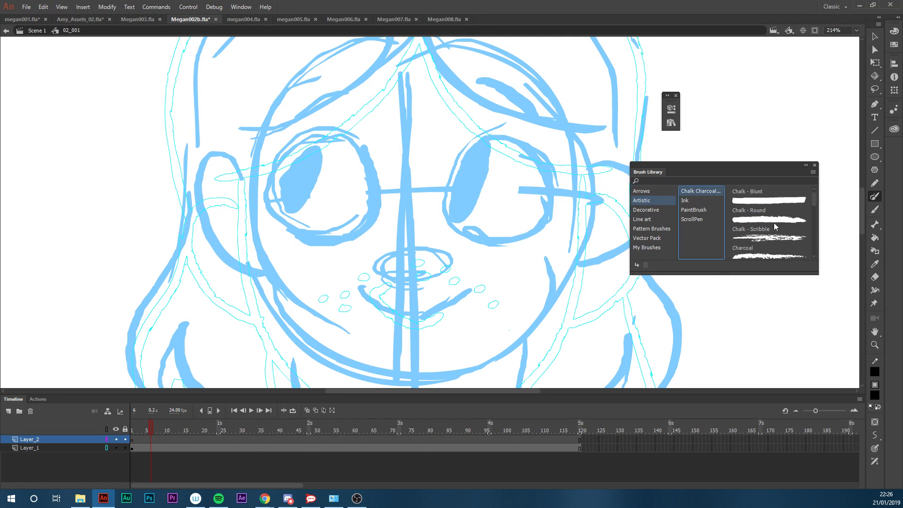
{"action": "left_click_drag", "start_coordinate": [814, 203], "coordinate": [814, 219]}
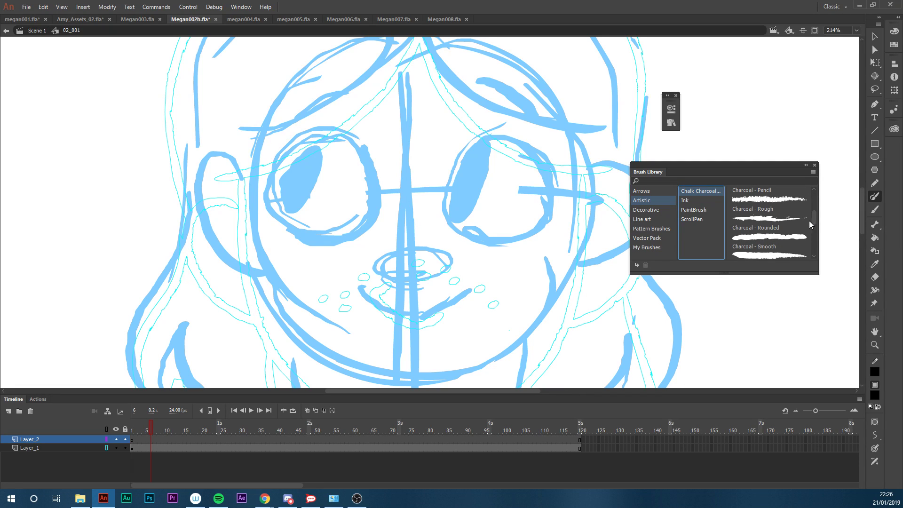
{"action": "left_click", "coordinate": [791, 241]}
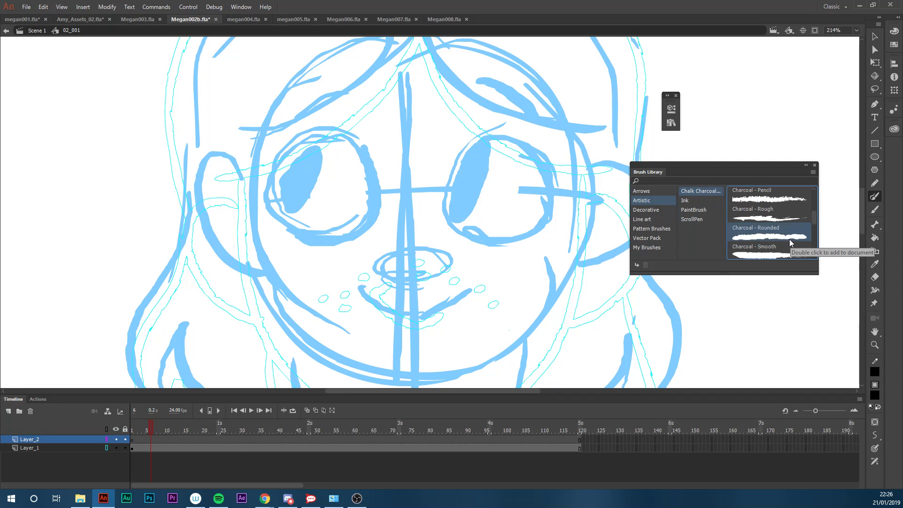
Collapse the Brush Library, dock it beside the tools, and clear the properties off the canvas
{"action": "left_click", "coordinate": [806, 166]}
{"action": "mouse_move", "coordinate": [668, 170]}
{"action": "left_mouse_down"}
{"action": "mouse_move", "coordinate": [741, 193]}
{"action": "mouse_move", "coordinate": [871, 191]}
{"action": "mouse_move", "coordinate": [893, 149]}
{"action": "left_mouse_up"}
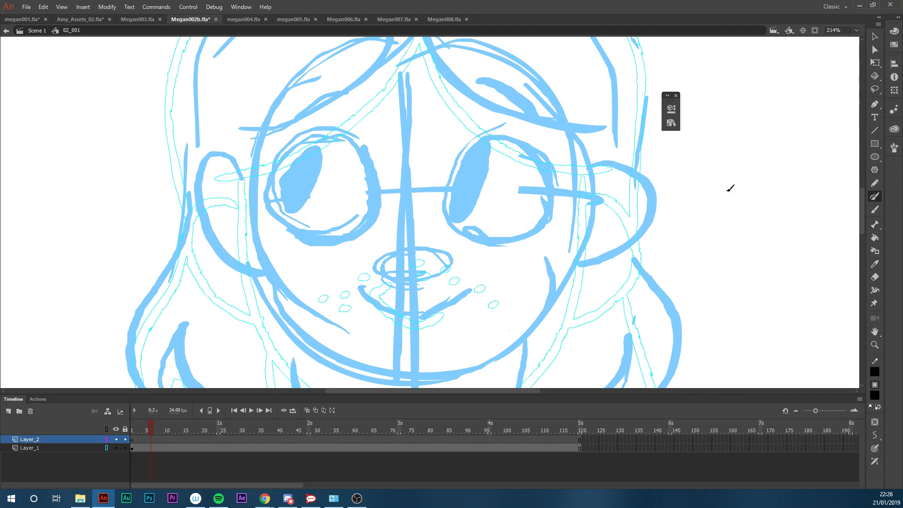
{"action": "left_click", "coordinate": [672, 109]}
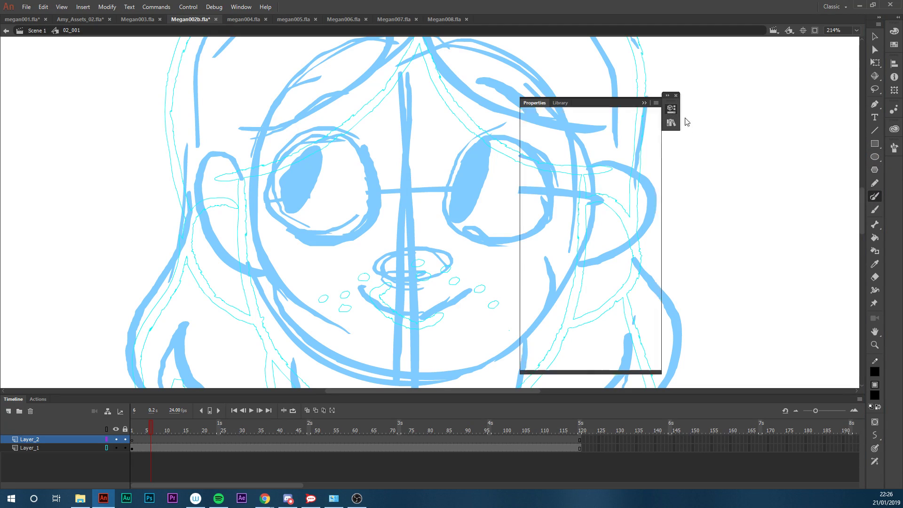
{"action": "left_click_drag", "start_coordinate": [617, 102], "coordinate": [597, 119]}
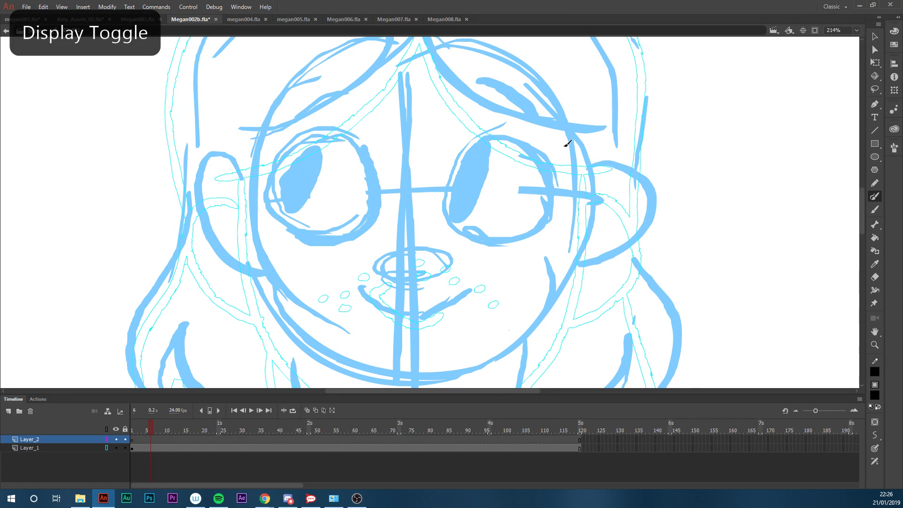
Trace the outline of the rough eye on the face's right side in black, as an upper and a lower curve
{"action": "mouse_move", "coordinate": [448, 182]}
{"action": "left_mouse_down"}
{"action": "mouse_move", "coordinate": [482, 147]}
{"action": "mouse_move", "coordinate": [525, 165]}
{"action": "left_mouse_up"}
{"action": "key", "text": "ctrl+z"}
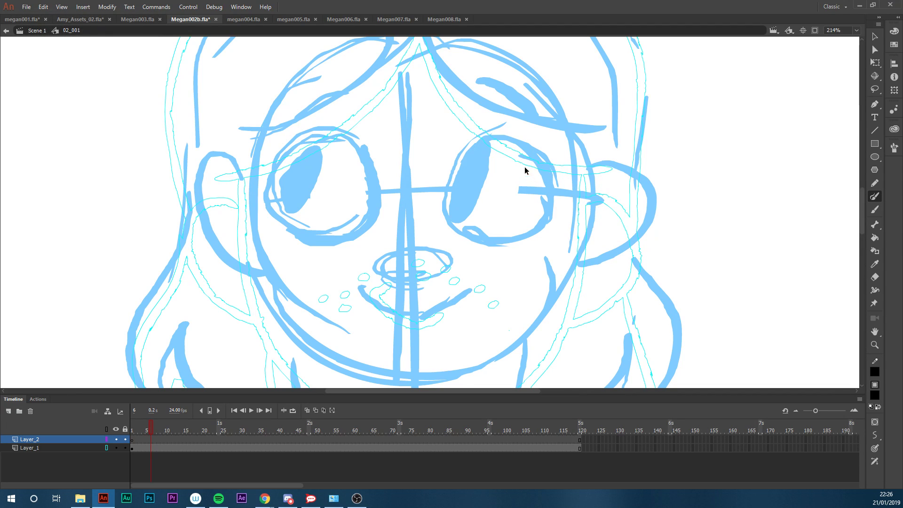
{"action": "mouse_move", "coordinate": [450, 180]}
{"action": "left_mouse_down"}
{"action": "mouse_move", "coordinate": [485, 142]}
{"action": "mouse_move", "coordinate": [510, 139]}
{"action": "mouse_move", "coordinate": [542, 165]}
{"action": "mouse_move", "coordinate": [550, 203]}
{"action": "mouse_move", "coordinate": [527, 239]}
{"action": "left_mouse_up"}
{"action": "left_click_drag", "start_coordinate": [471, 234], "coordinate": [465, 238]}
{"action": "mouse_move", "coordinate": [453, 201]}
{"action": "left_mouse_down"}
{"action": "mouse_move", "coordinate": [482, 237]}
{"action": "mouse_move", "coordinate": [534, 241]}
{"action": "left_mouse_up"}
{"action": "key", "text": "ctrl+z"}
{"action": "mouse_move", "coordinate": [447, 209]}
{"action": "left_mouse_down"}
{"action": "mouse_move", "coordinate": [466, 236]}
{"action": "mouse_move", "coordinate": [494, 246]}
{"action": "mouse_move", "coordinate": [535, 237]}
{"action": "left_mouse_up"}
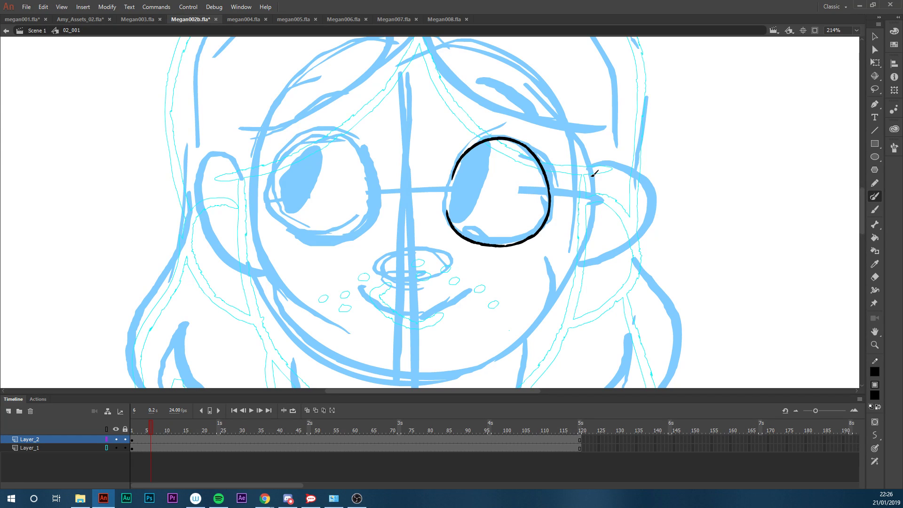
On frame 1, outline the slanted oval pupil inside the traced eye and fill it with black
{"action": "left_click_drag", "start_coordinate": [863, 225], "coordinate": [862, 207]}
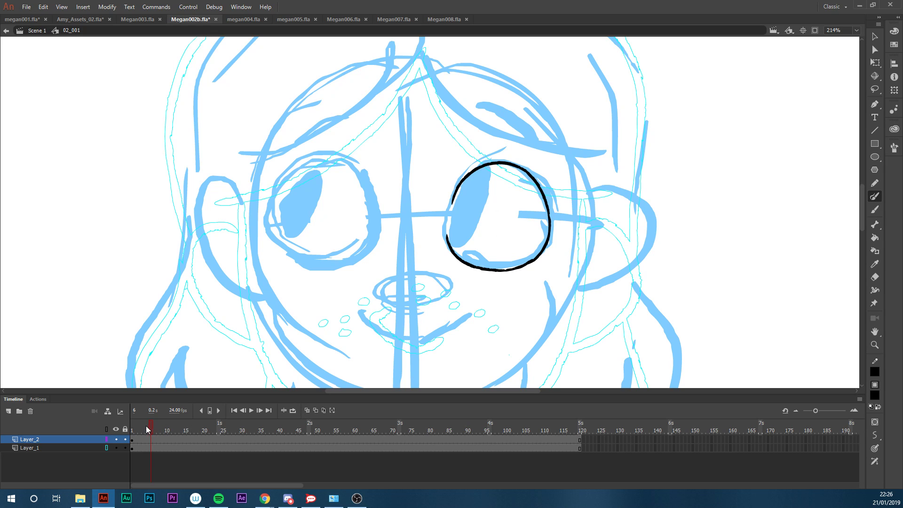
{"action": "key", "text": "z"}
{"action": "left_click", "coordinate": [301, 335], "text": "alt"}
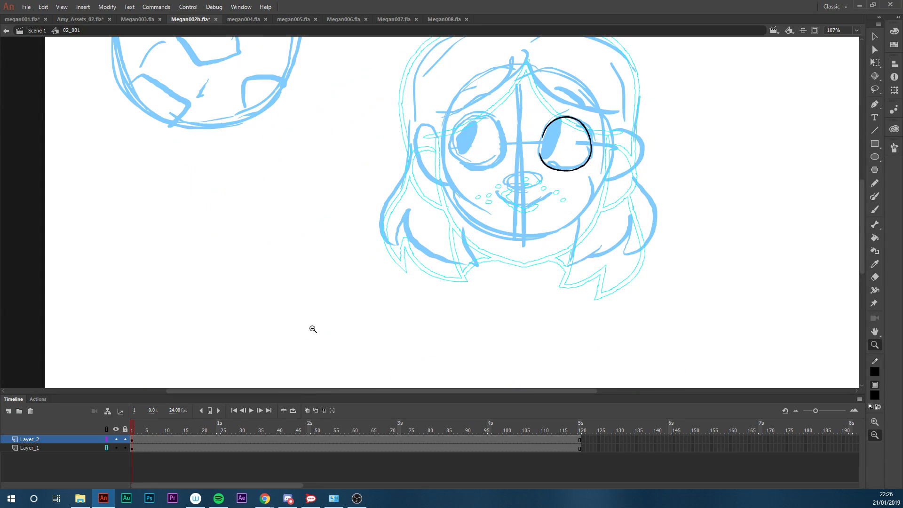
{"action": "scroll", "coordinate": [672, 232], "scroll_direction": "up", "scroll_amount": 3}
{"action": "left_click_drag", "start_coordinate": [775, 103], "coordinate": [303, 325]}
{"action": "key", "text": "b"}
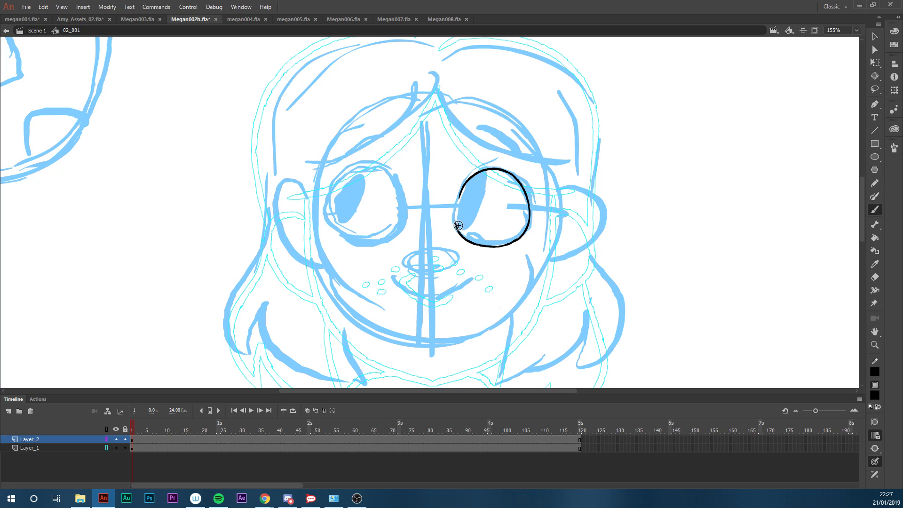
{"action": "mouse_move", "coordinate": [457, 225]}
{"action": "left_mouse_down"}
{"action": "mouse_move", "coordinate": [473, 219]}
{"action": "mouse_move", "coordinate": [482, 189]}
{"action": "mouse_move", "coordinate": [459, 204]}
{"action": "mouse_move", "coordinate": [459, 227]}
{"action": "left_mouse_up"}
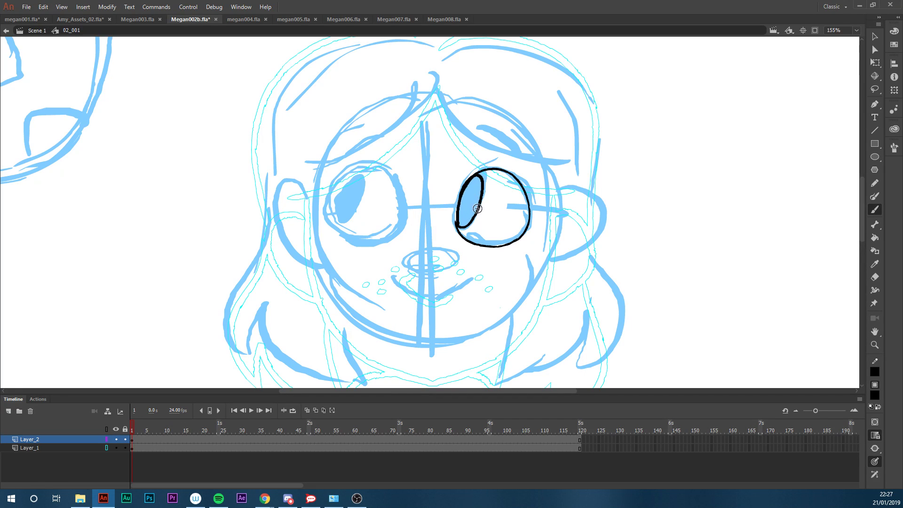
{"action": "key", "text": "k"}
{"action": "left_click", "coordinate": [470, 207]}
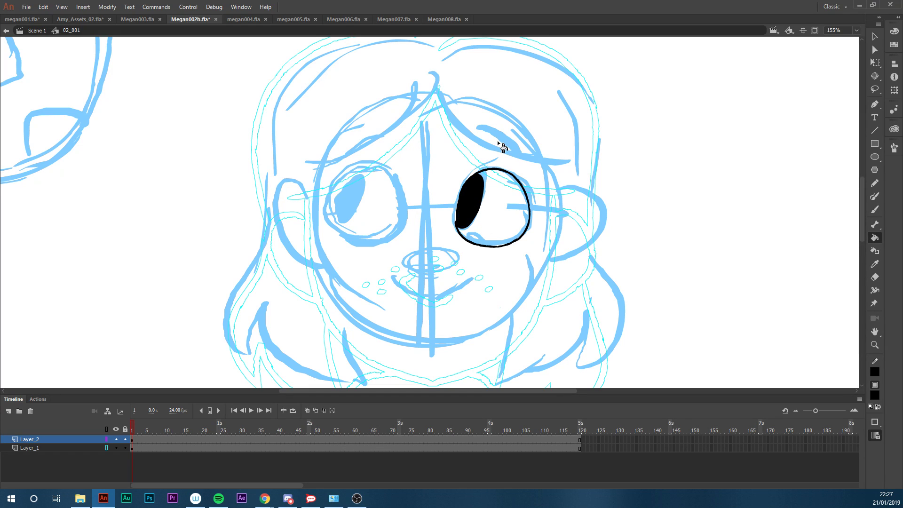
Ink the eyebrow above the finished eye as a tapered arc, fill it with black, and trim its outer end
{"action": "key", "text": "b"}
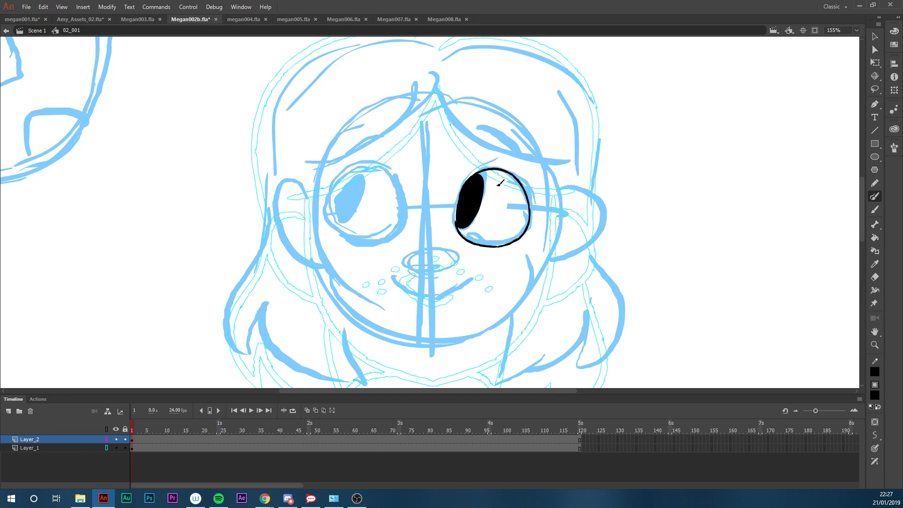
{"action": "left_click_drag", "start_coordinate": [474, 175], "coordinate": [523, 186]}
{"action": "left_click_drag", "start_coordinate": [475, 133], "coordinate": [522, 162]}
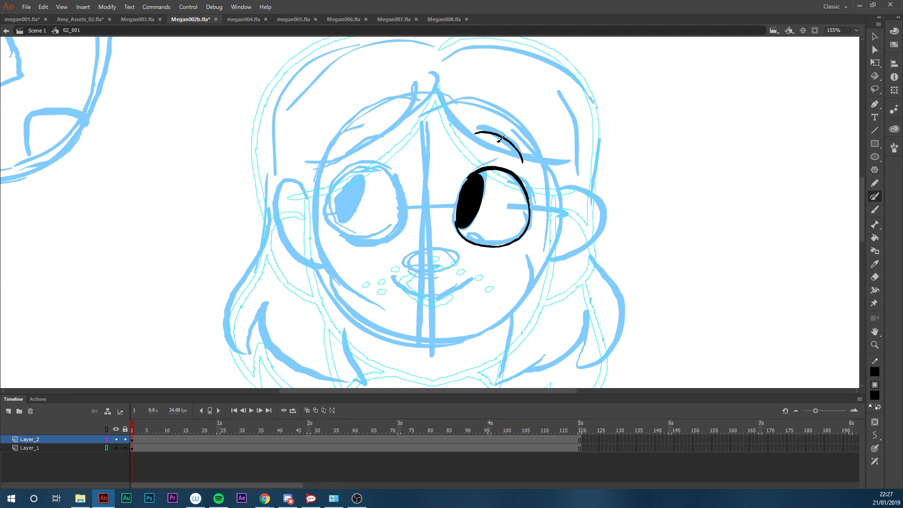
{"action": "mouse_move", "coordinate": [479, 131]}
{"action": "left_mouse_down"}
{"action": "mouse_move", "coordinate": [511, 133]}
{"action": "mouse_move", "coordinate": [522, 161]}
{"action": "left_mouse_up"}
{"action": "key", "text": "k"}
{"action": "left_click", "coordinate": [512, 142]}
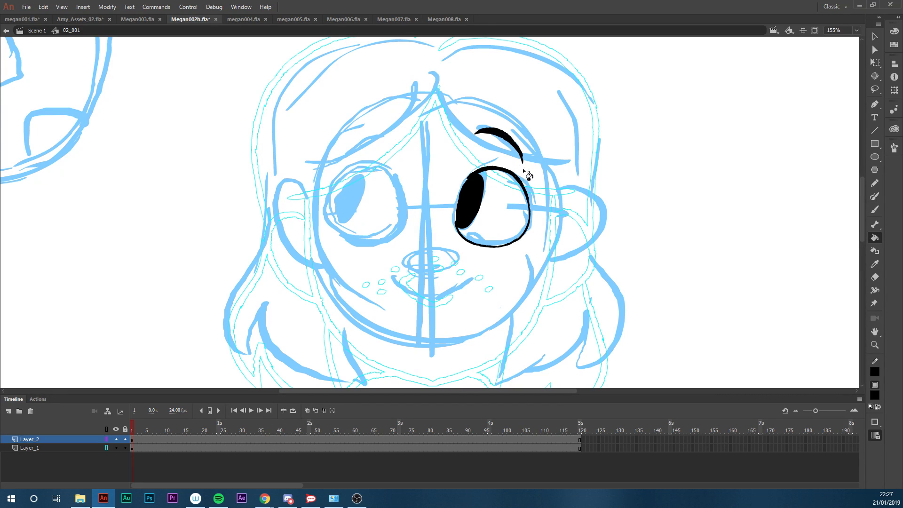
{"action": "key", "text": "e"}
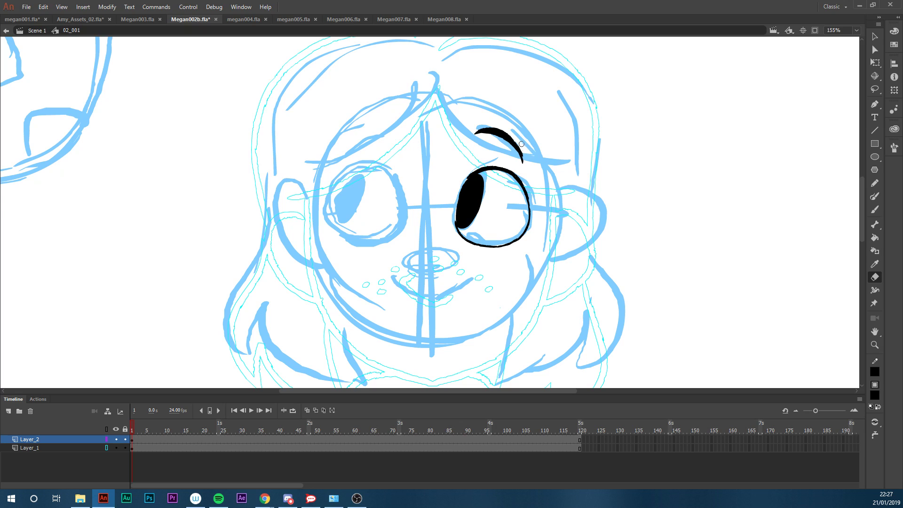
{"action": "left_click_drag", "start_coordinate": [525, 147], "coordinate": [528, 159]}
{"action": "left_click_drag", "start_coordinate": [510, 146], "coordinate": [525, 172]}
Try to trace the outline of the rough eye on the face's left side in black by hand
{"action": "key", "text": "y"}
{"action": "mouse_move", "coordinate": [862, 235]}
{"action": "left_mouse_down"}
{"action": "mouse_move", "coordinate": [863, 273]}
{"action": "mouse_move", "coordinate": [860, 231]}
{"action": "left_mouse_up"}
{"action": "key", "text": "z"}
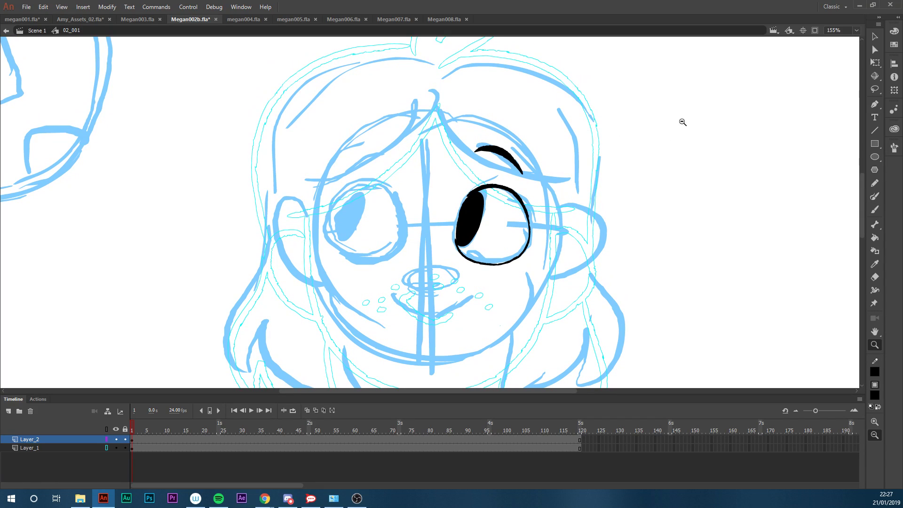
{"action": "left_click_drag", "start_coordinate": [495, 212], "coordinate": [202, 353]}
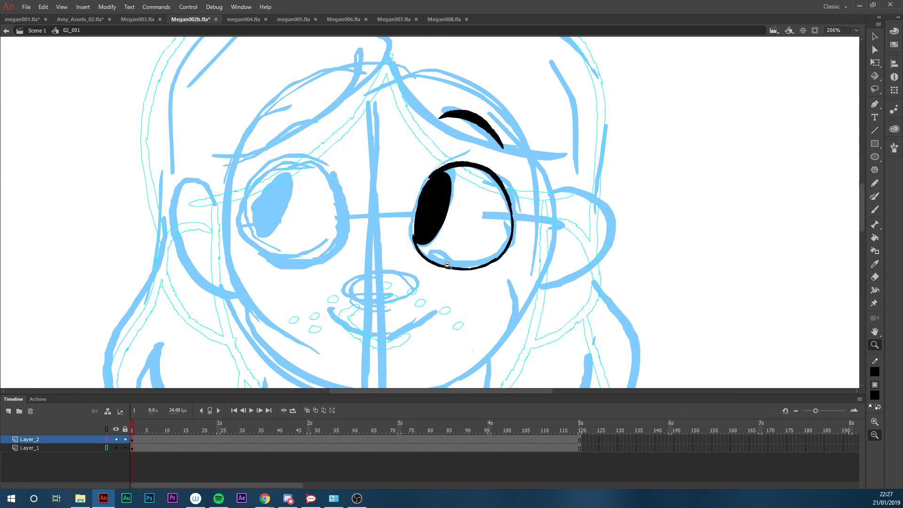
{"action": "key", "text": "y"}
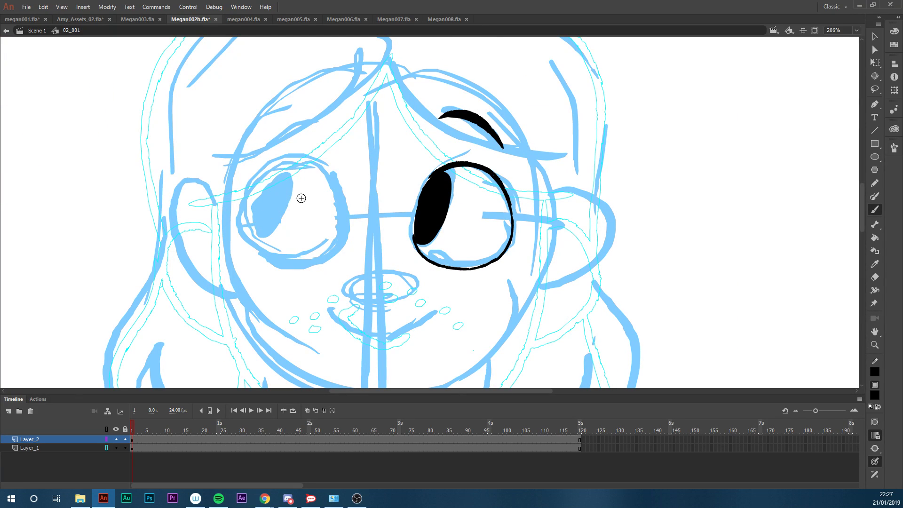
{"action": "key", "text": "b"}
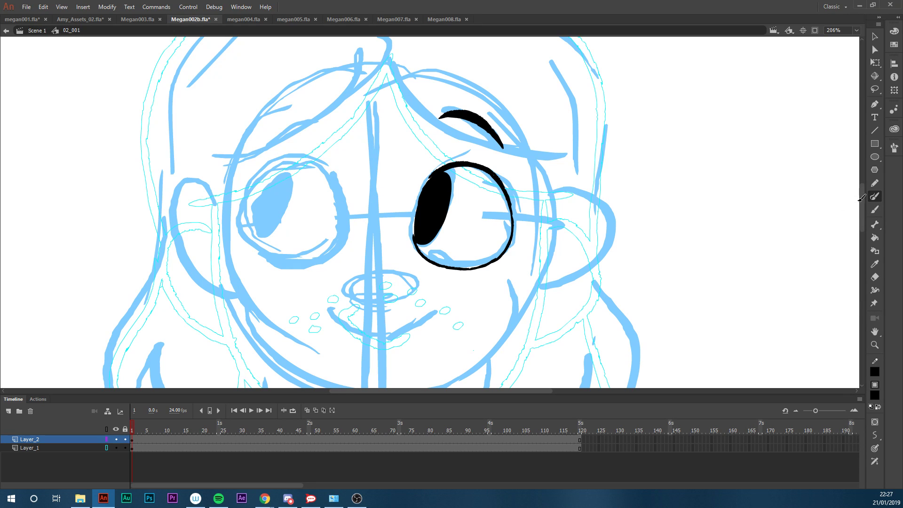
{"action": "scroll", "coordinate": [863, 198], "scroll_direction": "up", "scroll_amount": 2}
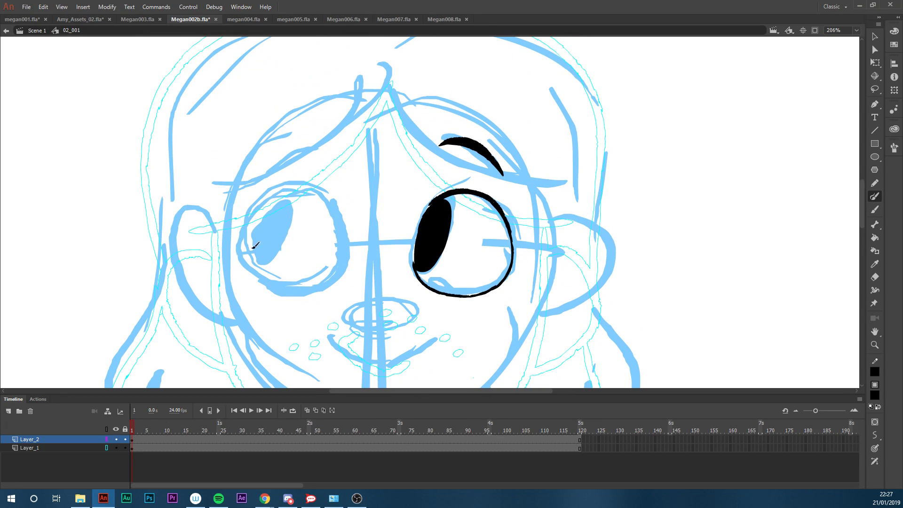
{"action": "left_click_drag", "start_coordinate": [252, 265], "coordinate": [297, 187]}
{"action": "mouse_move", "coordinate": [248, 257]}
{"action": "left_mouse_down"}
{"action": "mouse_move", "coordinate": [249, 224]}
{"action": "mouse_move", "coordinate": [292, 187]}
{"action": "left_mouse_up"}
{"action": "key", "text": "ctrl+z"}
{"action": "mouse_move", "coordinate": [250, 263]}
{"action": "left_mouse_down"}
{"action": "mouse_move", "coordinate": [247, 237]}
{"action": "mouse_move", "coordinate": [275, 194]}
{"action": "mouse_move", "coordinate": [300, 184]}
{"action": "mouse_move", "coordinate": [344, 210]}
{"action": "left_mouse_up"}
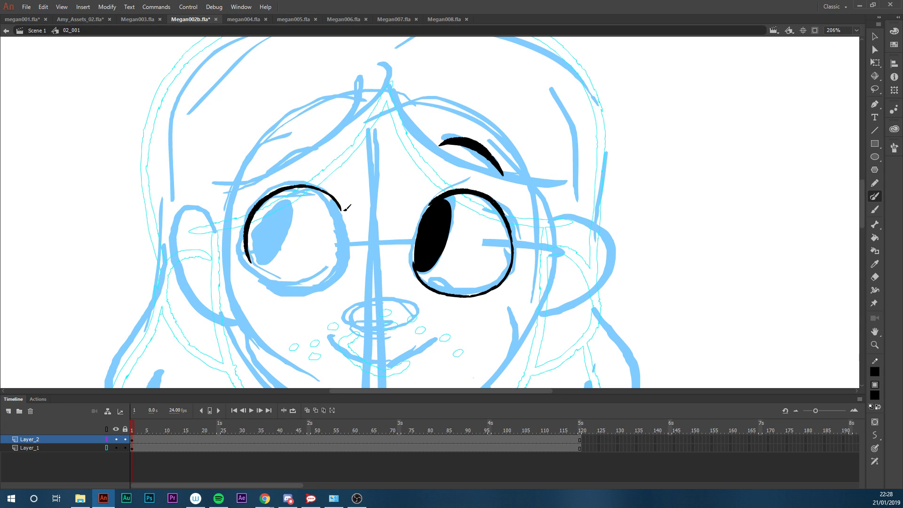
{"action": "key", "text": "ctrl+z"}
Undo the accidental change to the rough sketch, lock Layer_1, and make Layer_2 active
{"action": "key", "text": "v"}
{"action": "left_click_drag", "start_coordinate": [308, 184], "coordinate": [150, 342]}
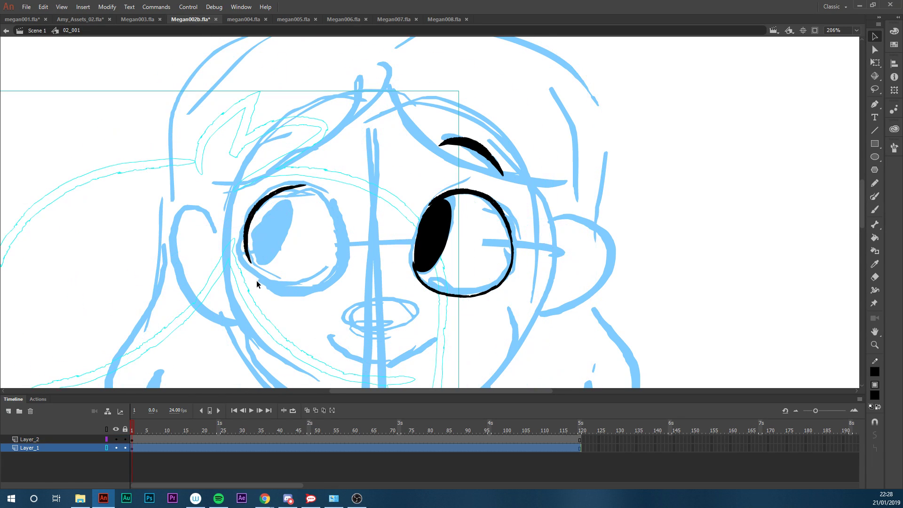
{"action": "key", "text": "ctrl+z"}
{"action": "left_click", "coordinate": [125, 449]}
{"action": "left_click", "coordinate": [99, 440]}
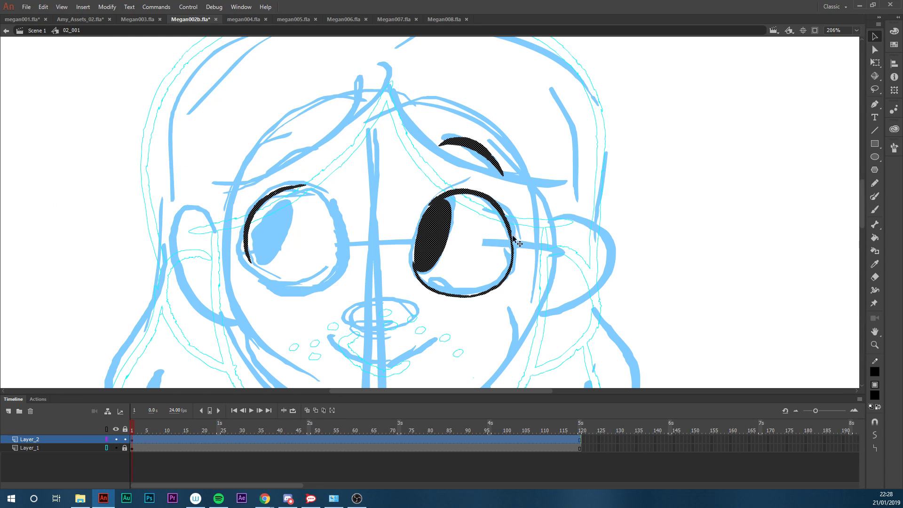
Lasso the partial black arc on the face's left-side eye and delete it
{"action": "key", "text": "l"}
{"action": "mouse_move", "coordinate": [541, 263]}
{"action": "left_mouse_down"}
{"action": "mouse_move", "coordinate": [379, 268]}
{"action": "mouse_move", "coordinate": [465, 274]}
{"action": "left_mouse_up"}
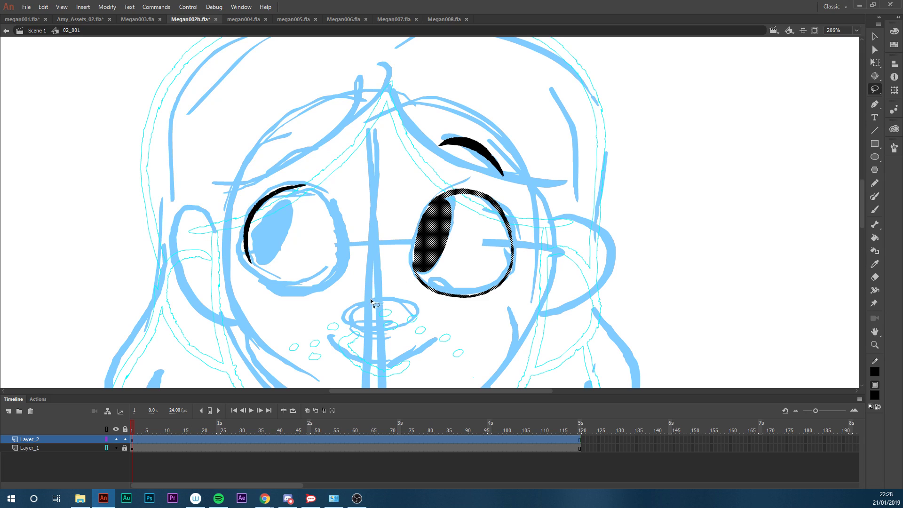
{"action": "left_click_drag", "start_coordinate": [323, 165], "coordinate": [350, 187]}
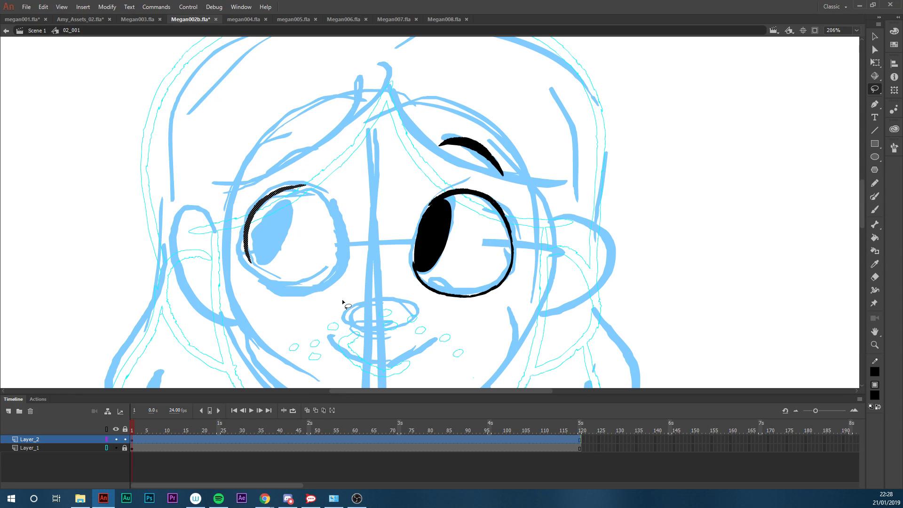
{"action": "key", "text": "Delete"}
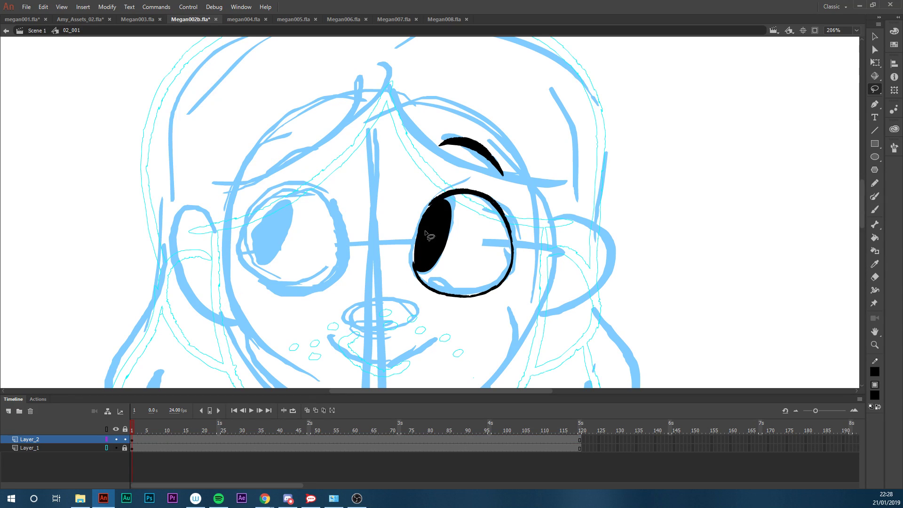
Duplicate the finished right-side eye with its pupil onto the left-side rough eye and flip the copy horizontally
{"action": "mouse_move", "coordinate": [523, 182]}
{"action": "left_mouse_down"}
{"action": "mouse_move", "coordinate": [530, 232]}
{"action": "mouse_move", "coordinate": [523, 188]}
{"action": "left_mouse_up"}
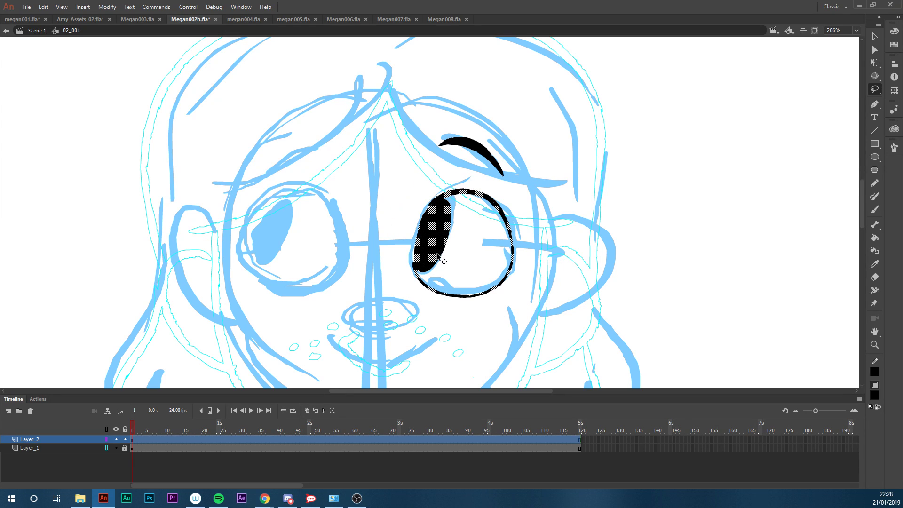
{"action": "mouse_move", "coordinate": [437, 249]}
{"action": "left_mouse_down"}
{"action": "mouse_move", "coordinate": [278, 246]}
{"action": "mouse_move", "coordinate": [286, 243]}
{"action": "left_mouse_up"}
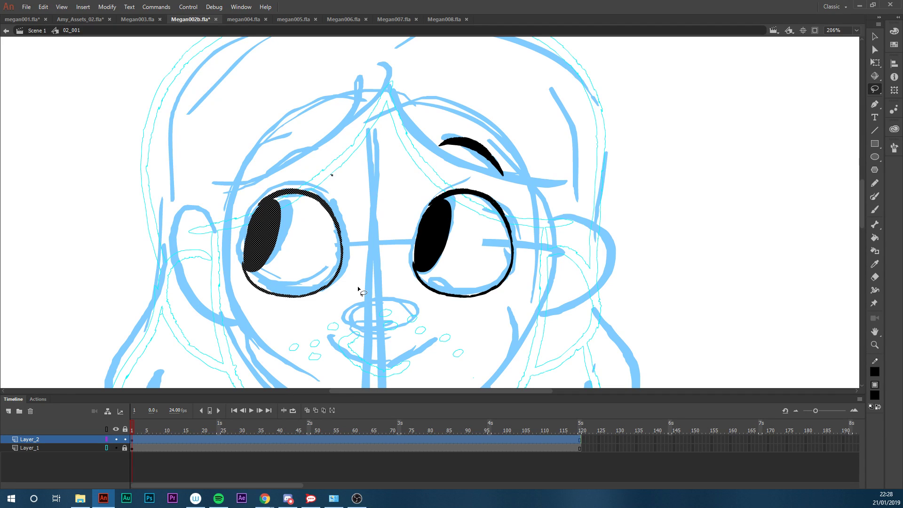
{"action": "key", "text": "q"}
{"action": "mouse_move", "coordinate": [242, 235]}
{"action": "left_mouse_down"}
{"action": "mouse_move", "coordinate": [350, 241]}
{"action": "mouse_move", "coordinate": [332, 252]}
{"action": "mouse_move", "coordinate": [347, 237]}
{"action": "mouse_move", "coordinate": [330, 243]}
{"action": "mouse_move", "coordinate": [313, 217]}
{"action": "mouse_move", "coordinate": [315, 234]}
{"action": "left_mouse_up"}
Deselect the flipped eye copy and erase its black pupil, keeping the upper and lower outline curves
{"action": "key", "text": "e"}
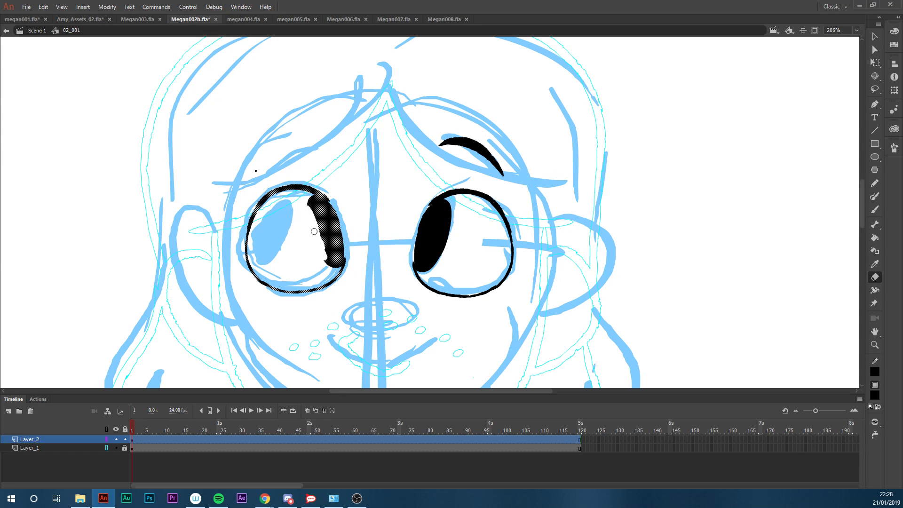
{"action": "key", "text": "ctrl+shift+a"}
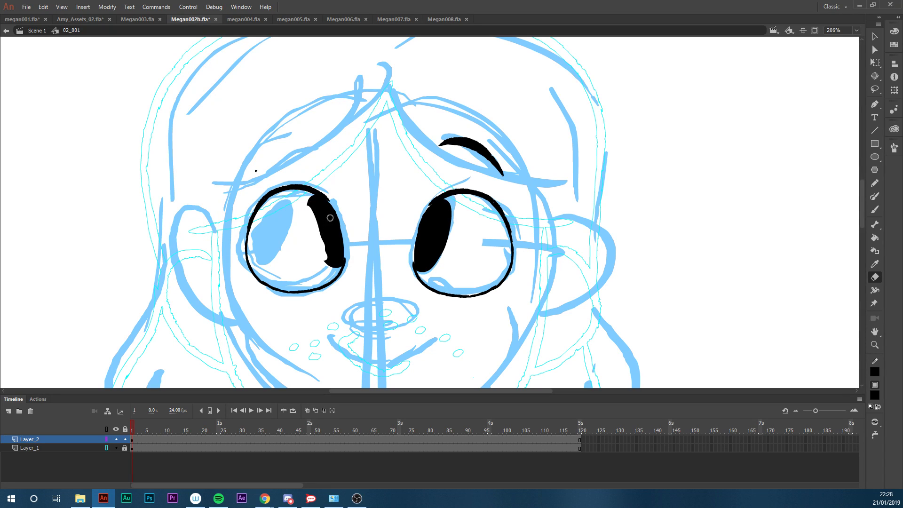
{"action": "left_click_drag", "start_coordinate": [314, 219], "coordinate": [316, 207]}
{"action": "mouse_move", "coordinate": [326, 206]}
{"action": "left_mouse_down"}
{"action": "mouse_move", "coordinate": [322, 267]}
{"action": "mouse_move", "coordinate": [331, 271]}
{"action": "mouse_move", "coordinate": [341, 254]}
{"action": "left_mouse_up"}
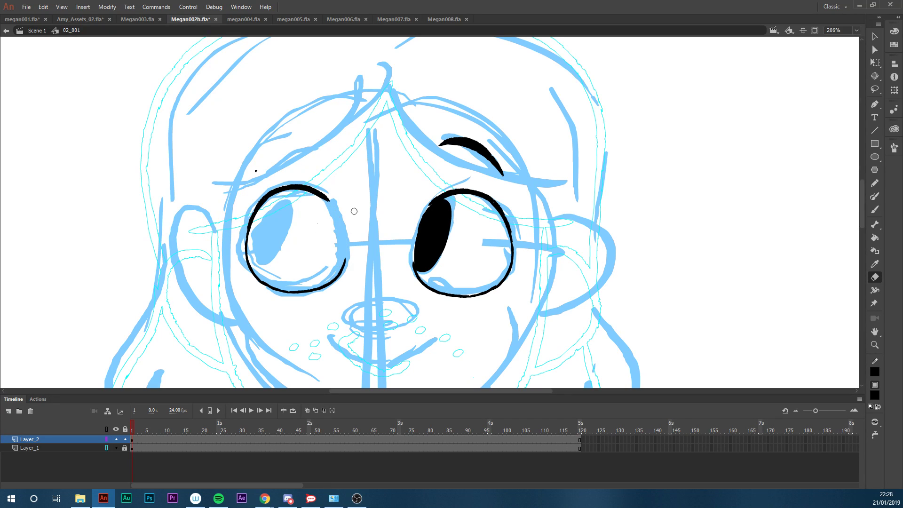
Outline a slanted oval pupil against the outer edge of the left-side eye and fill it with black
{"action": "key", "text": "b"}
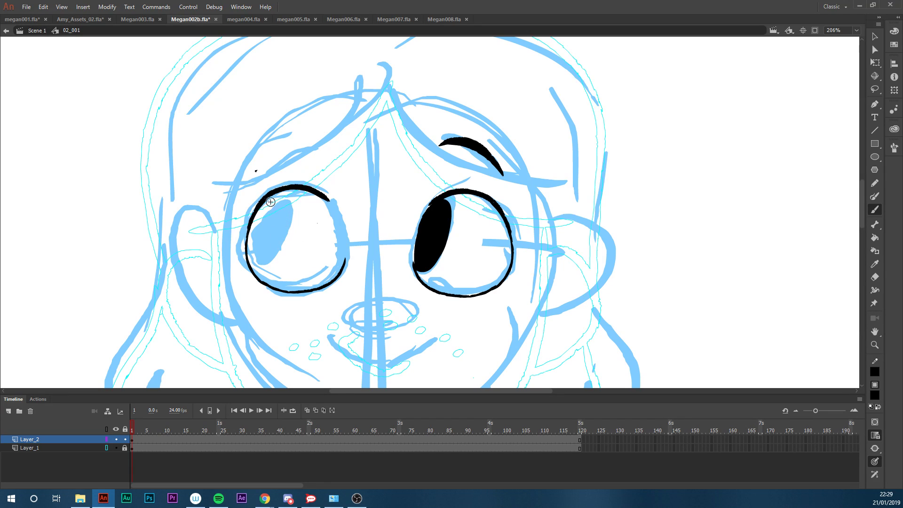
{"action": "left_click_drag", "start_coordinate": [266, 204], "coordinate": [272, 245]}
{"action": "mouse_move", "coordinate": [272, 197]}
{"action": "left_mouse_down"}
{"action": "mouse_move", "coordinate": [280, 251]}
{"action": "mouse_move", "coordinate": [266, 274]}
{"action": "left_mouse_up"}
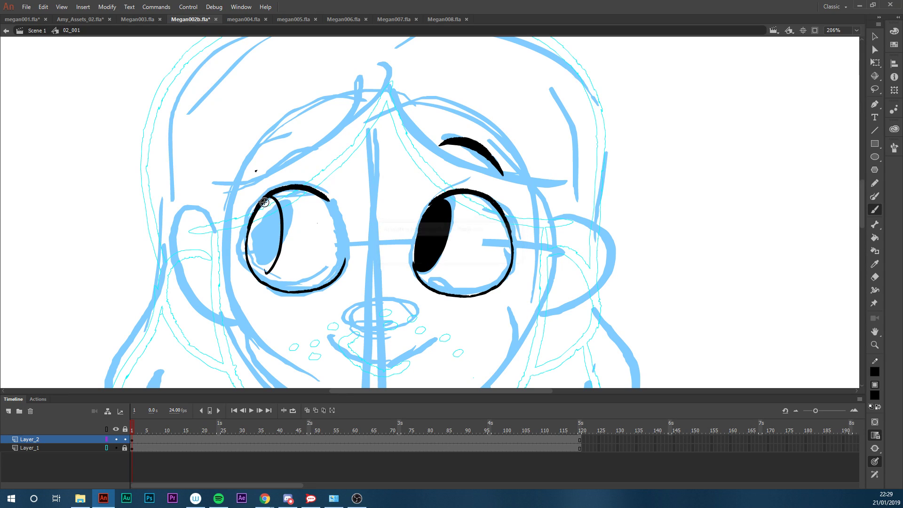
{"action": "key", "text": "ctrl+z"}
{"action": "key", "text": "ctrl+z"}
{"action": "mouse_move", "coordinate": [272, 197]}
{"action": "left_mouse_down"}
{"action": "mouse_move", "coordinate": [279, 225]}
{"action": "mouse_move", "coordinate": [263, 266]}
{"action": "mouse_move", "coordinate": [249, 262]}
{"action": "left_mouse_up"}
{"action": "key", "text": "ctrl+z"}
{"action": "left_click_drag", "start_coordinate": [276, 195], "coordinate": [259, 256]}
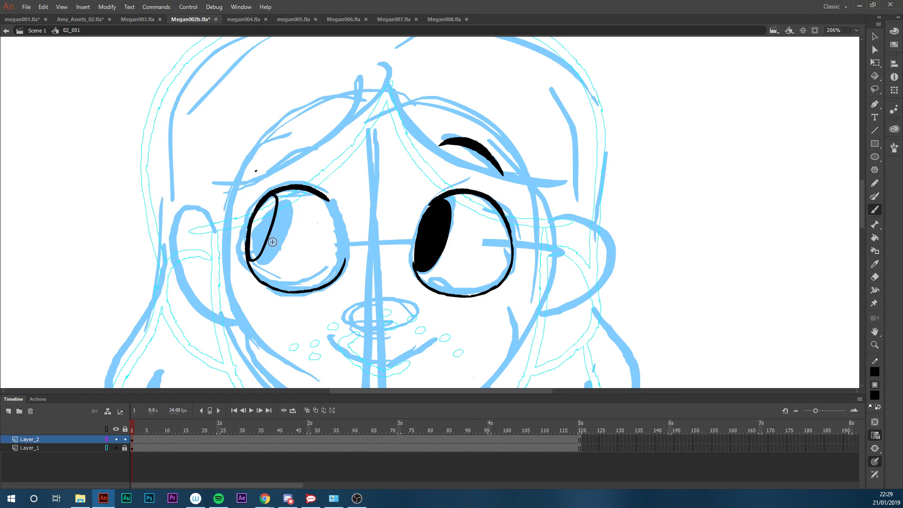
{"action": "key", "text": "k"}
{"action": "left_click", "coordinate": [270, 240]}
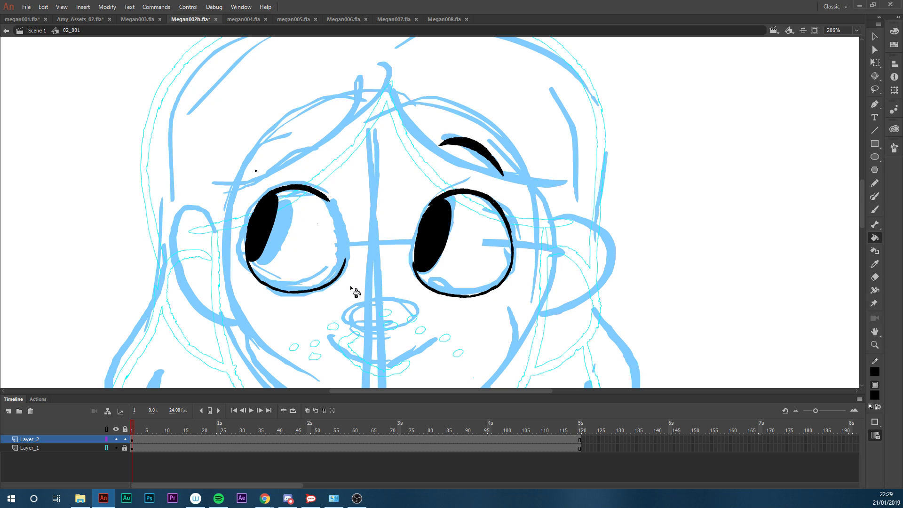
Widen the left-side pupil along its inner edge with black brush strokes
{"action": "key", "text": "b"}
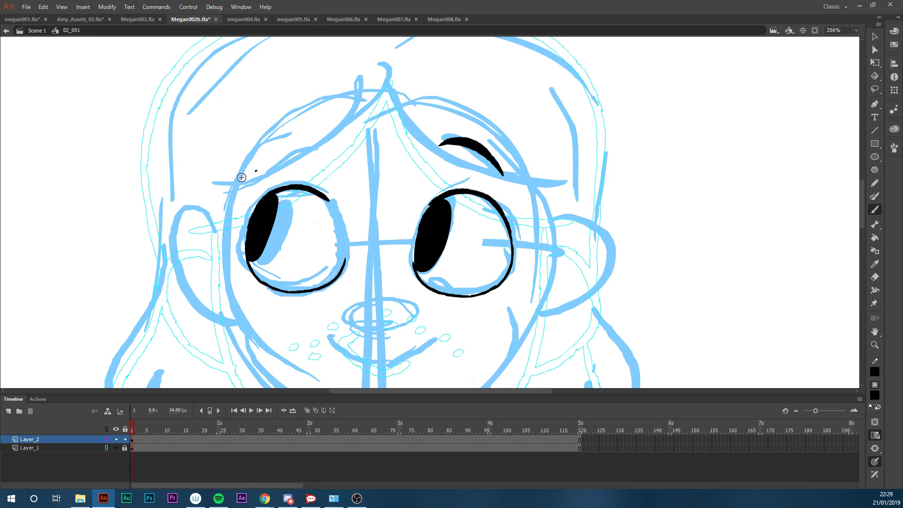
{"action": "mouse_move", "coordinate": [277, 192]}
{"action": "left_mouse_down"}
{"action": "mouse_move", "coordinate": [268, 249]}
{"action": "mouse_move", "coordinate": [251, 262]}
{"action": "mouse_move", "coordinate": [276, 211]}
{"action": "left_mouse_up"}
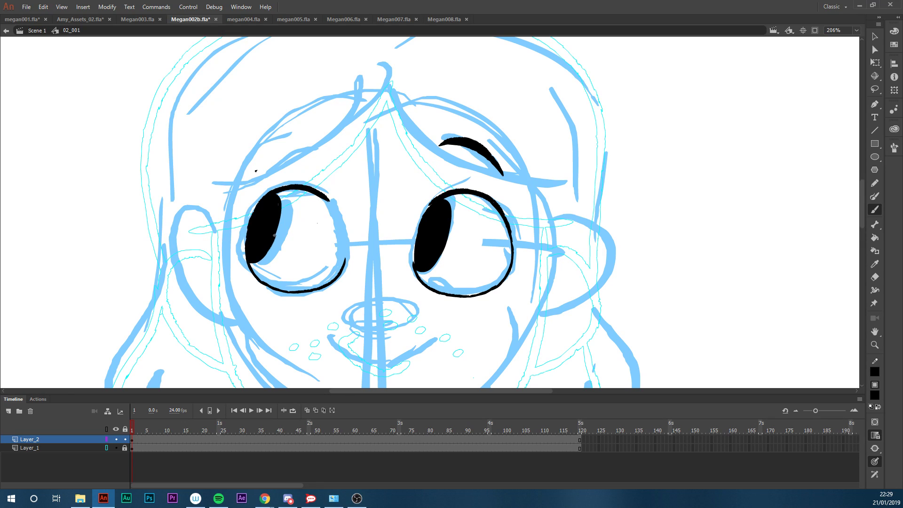
{"action": "left_click_drag", "start_coordinate": [277, 195], "coordinate": [269, 244]}
Lasso the whole left-side eye with its pupil and nudge it four steps down and two steps right
{"action": "key", "text": "z"}
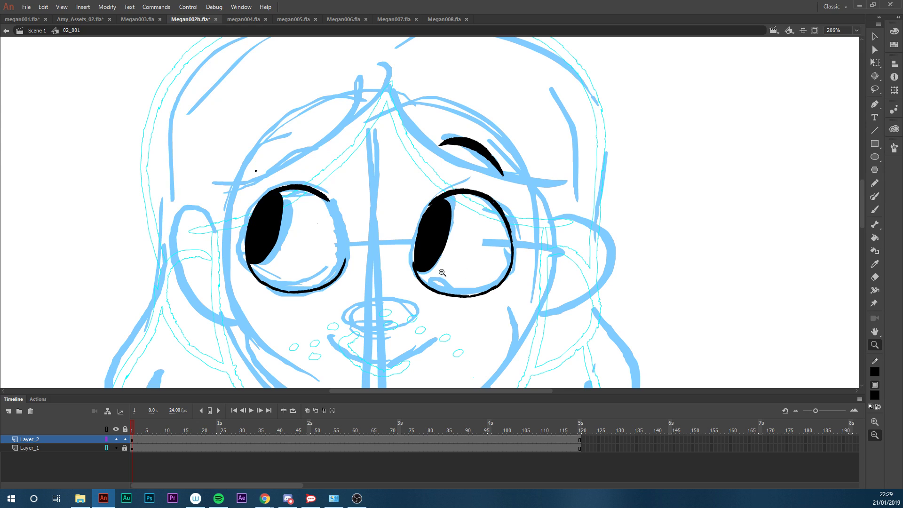
{"action": "left_click", "coordinate": [575, 258]}
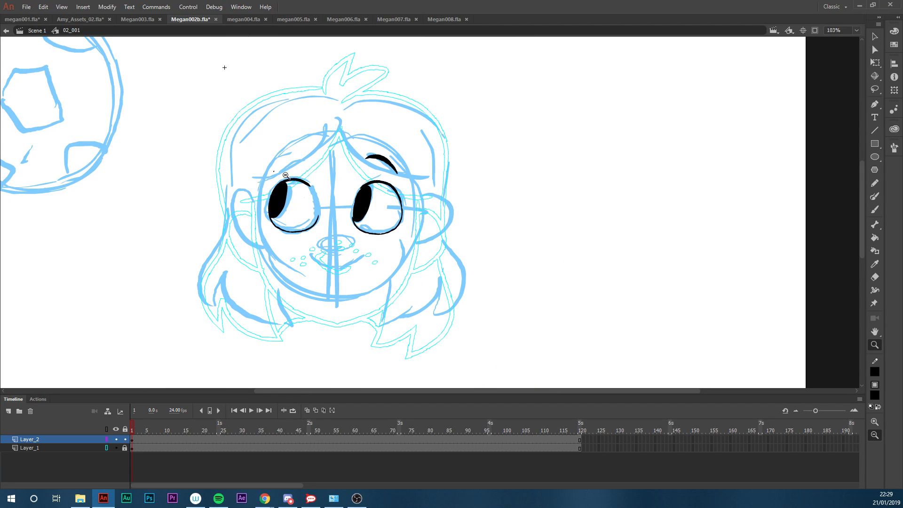
{"action": "key", "text": "l"}
{"action": "mouse_move", "coordinate": [325, 189]}
{"action": "left_mouse_down"}
{"action": "mouse_move", "coordinate": [287, 163]}
{"action": "mouse_move", "coordinate": [326, 192]}
{"action": "left_mouse_up"}
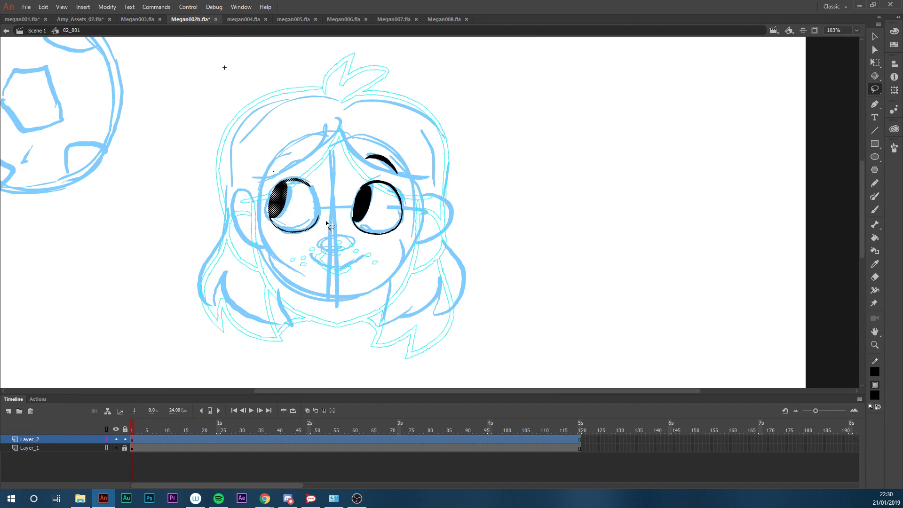
{"action": "key", "text": "v"}
{"action": "key", "text": "Down"}
{"action": "key", "text": "Down"}
{"action": "key", "text": "Down"}
{"action": "key", "text": "Down"}
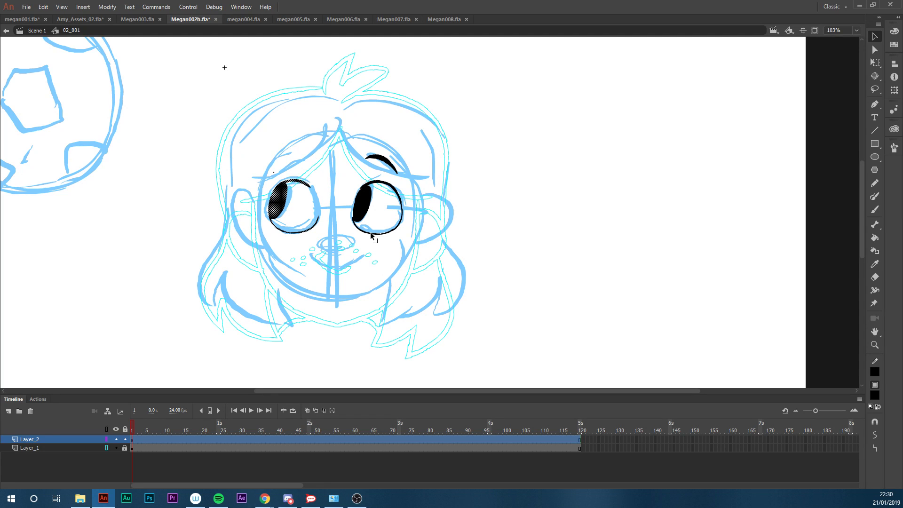
{"action": "key", "text": "Right"}
{"action": "key", "text": "Right"}
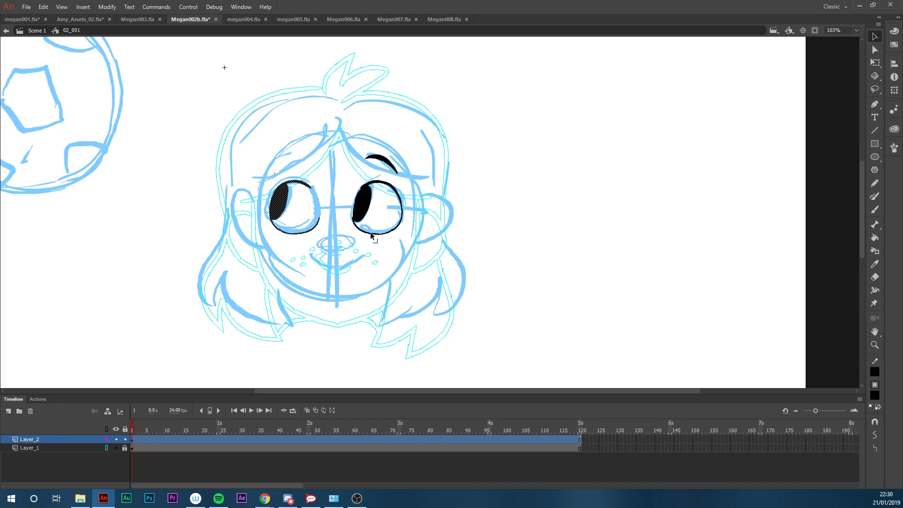
Ink a black nose over the sketch on Layer_2, with a short bridge line, curved base and nostrils, undoing the rejected strokes
{"action": "key", "text": "y"}
{"action": "key", "text": "z"}
{"action": "left_click_drag", "start_coordinate": [518, 118], "coordinate": [202, 333]}
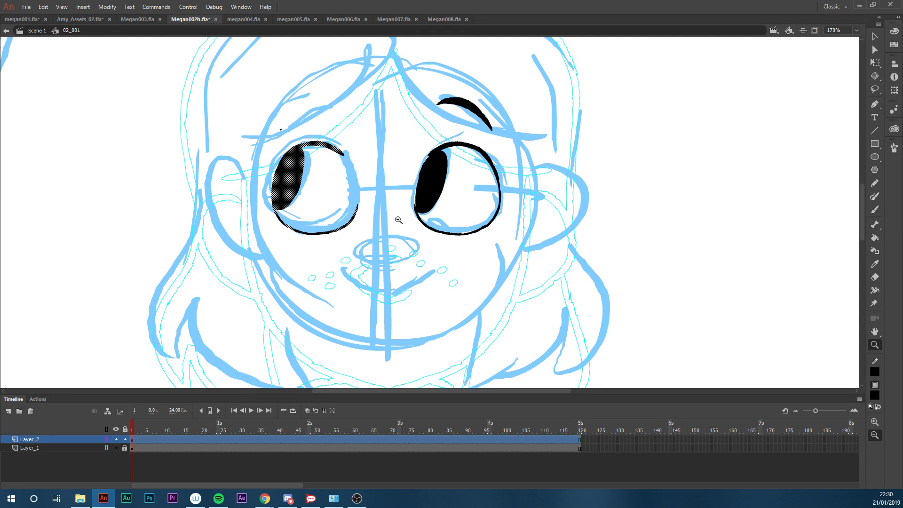
{"action": "key", "text": "b"}
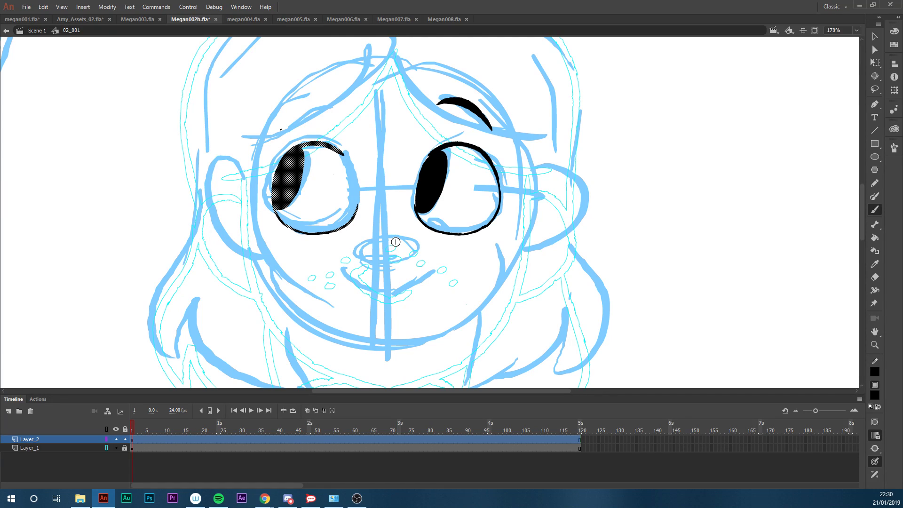
{"action": "key", "text": "y"}
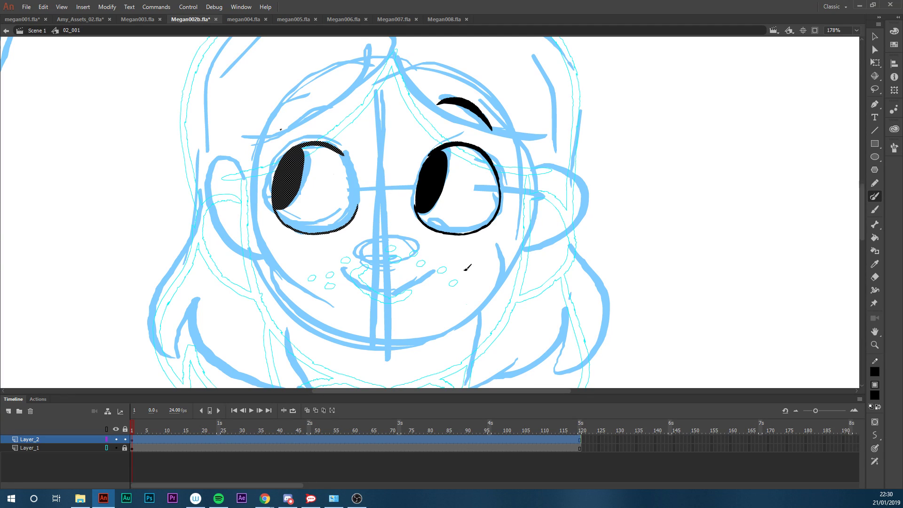
{"action": "mouse_move", "coordinate": [364, 253]}
{"action": "left_mouse_down"}
{"action": "mouse_move", "coordinate": [375, 264]}
{"action": "mouse_move", "coordinate": [406, 260]}
{"action": "mouse_move", "coordinate": [394, 266]}
{"action": "mouse_move", "coordinate": [405, 255]}
{"action": "mouse_move", "coordinate": [397, 265]}
{"action": "mouse_move", "coordinate": [374, 231]}
{"action": "left_mouse_up"}
{"action": "key", "text": "ctrl+z"}
{"action": "key", "text": "ctrl+z"}
{"action": "key", "text": "ctrl+z"}
{"action": "key", "text": "ctrl+z"}
{"action": "key", "text": "ctrl+z"}
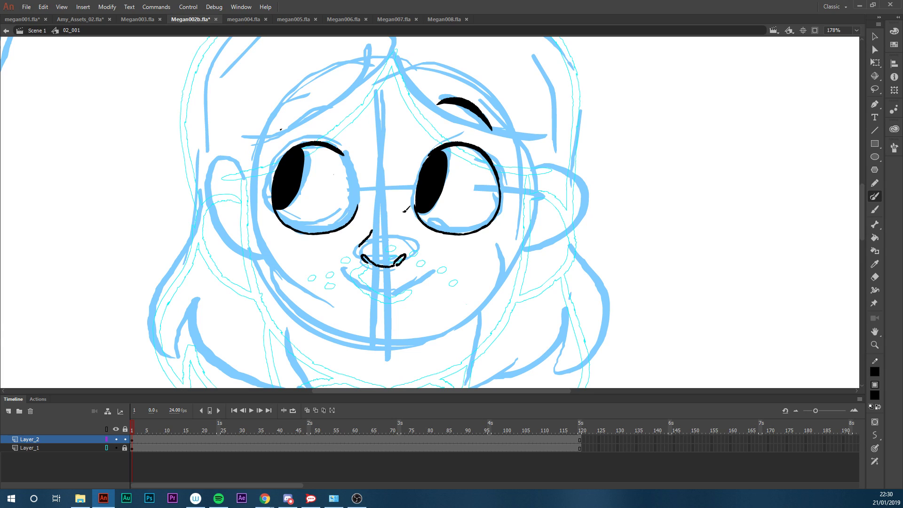
Draw a thin smiling mouth curve below the nose and switch Layer_1 from outline view to full colour
{"action": "mouse_move", "coordinate": [348, 272]}
{"action": "left_mouse_down"}
{"action": "mouse_move", "coordinate": [372, 284]}
{"action": "mouse_move", "coordinate": [429, 271]}
{"action": "left_mouse_up"}
{"action": "mouse_move", "coordinate": [862, 220]}
{"action": "left_mouse_down"}
{"action": "mouse_move", "coordinate": [862, 238]}
{"action": "mouse_move", "coordinate": [862, 223]}
{"action": "left_mouse_up"}
{"action": "left_click", "coordinate": [107, 448]}
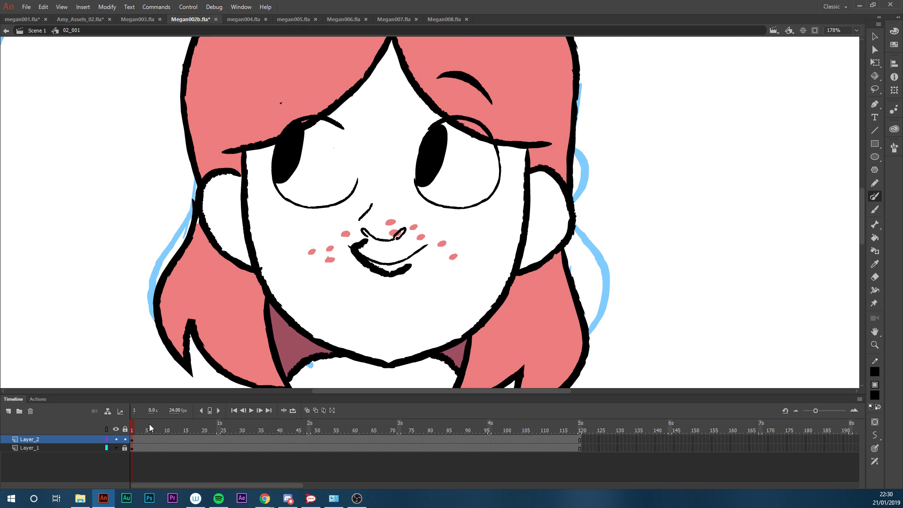
Select all the inked features on Layer_2 and move them down onto the coloured face
{"action": "left_click", "coordinate": [88, 438]}
{"action": "key", "text": "v"}
{"action": "left_click_drag", "start_coordinate": [441, 152], "coordinate": [439, 182]}
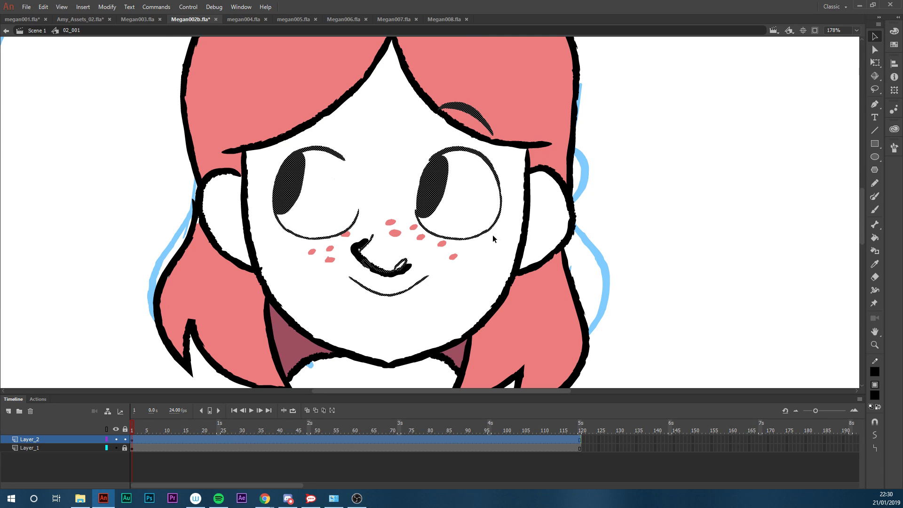
Lasso the thin inked nose on Layer_2 and delete it, leaving the thick nose curve of the head artwork
{"action": "key", "text": "l"}
{"action": "mouse_move", "coordinate": [394, 233]}
{"action": "left_mouse_down"}
{"action": "mouse_move", "coordinate": [405, 279]}
{"action": "mouse_move", "coordinate": [351, 266]}
{"action": "mouse_move", "coordinate": [391, 230]}
{"action": "left_mouse_up"}
{"action": "key", "text": "Delete"}
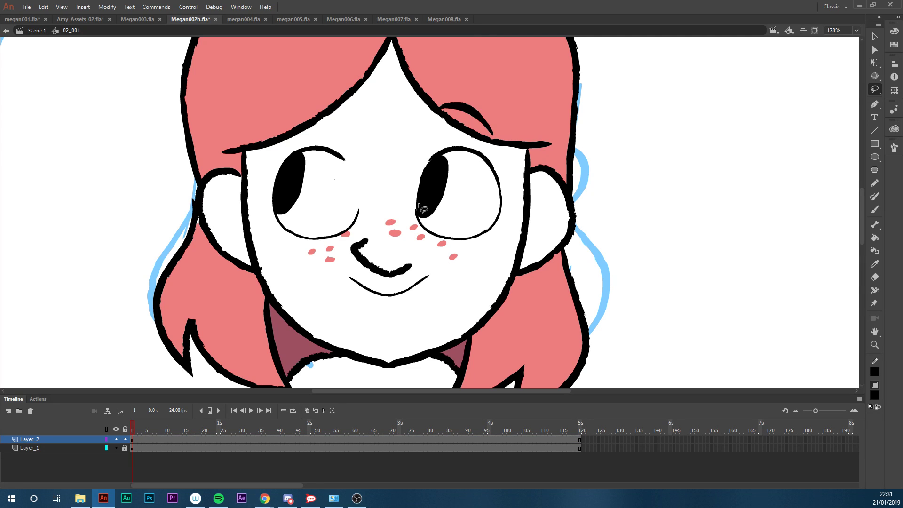
Unlock Layer_1 and open its head group for editing with nothing selected
{"action": "left_click", "coordinate": [67, 447]}
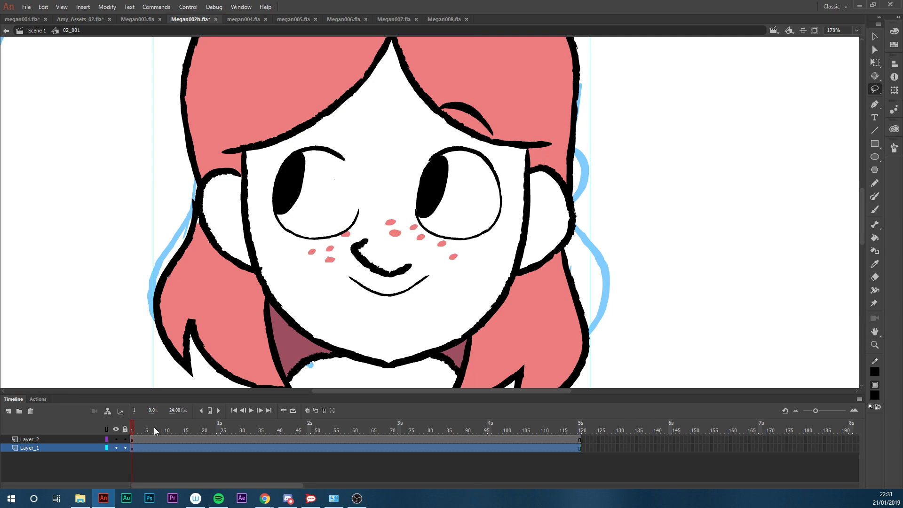
{"action": "left_click", "coordinate": [351, 280]}
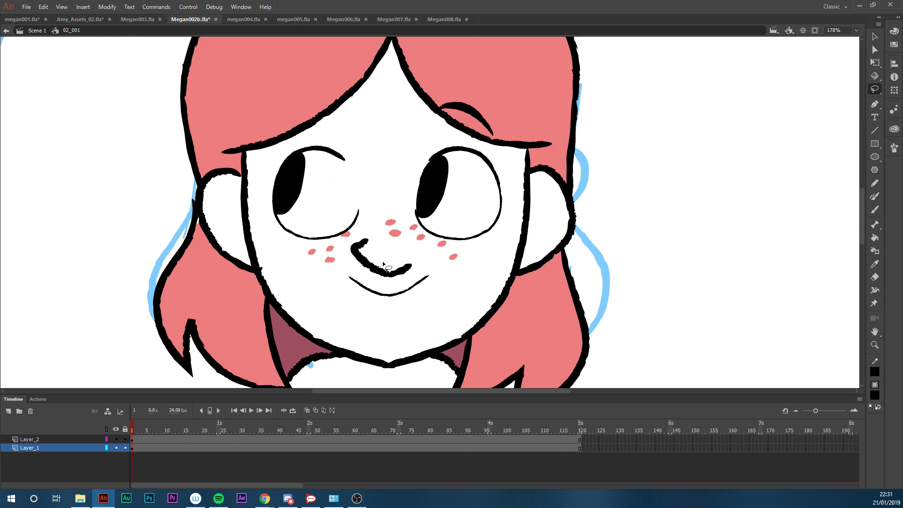
{"action": "key", "text": "v"}
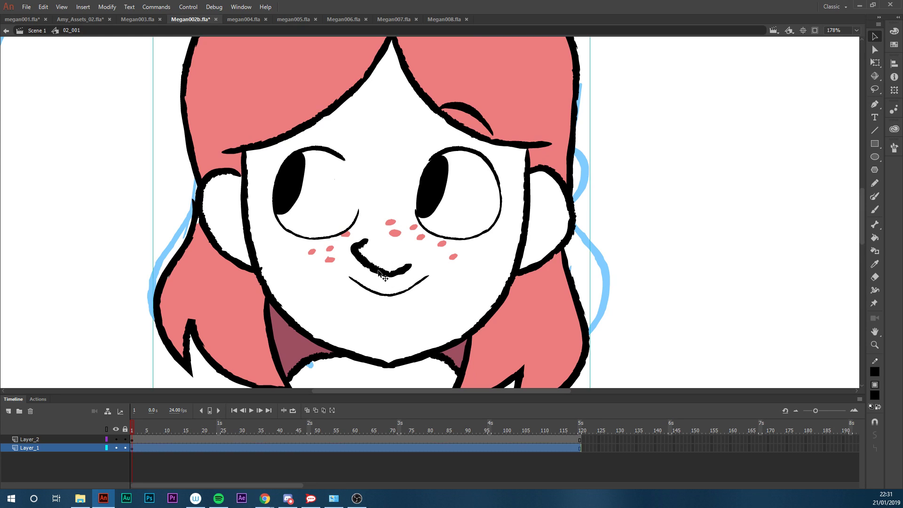
{"action": "double_click", "coordinate": [382, 281]}
{"action": "left_click", "coordinate": [619, 192]}
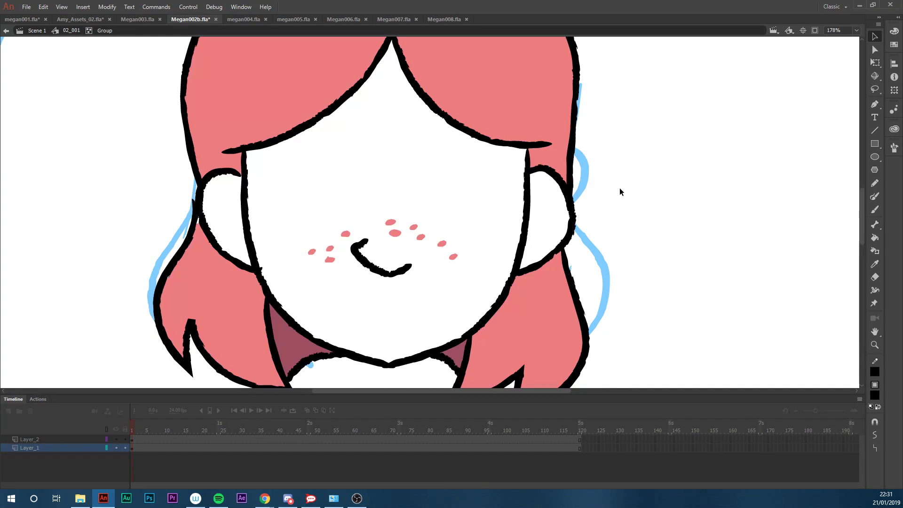
Thin the thick black nose curve inside the head group by painting white brush strokes along its edges
{"action": "key", "text": "b"}
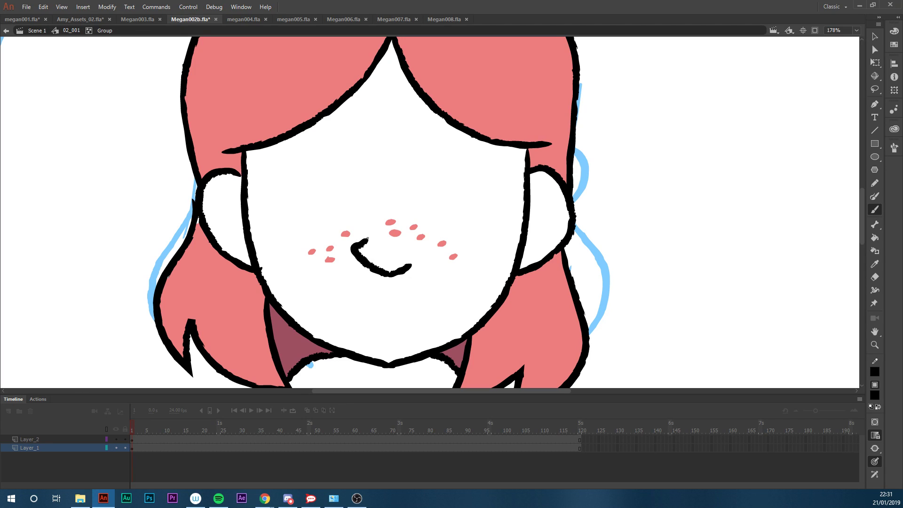
{"action": "key", "text": "k"}
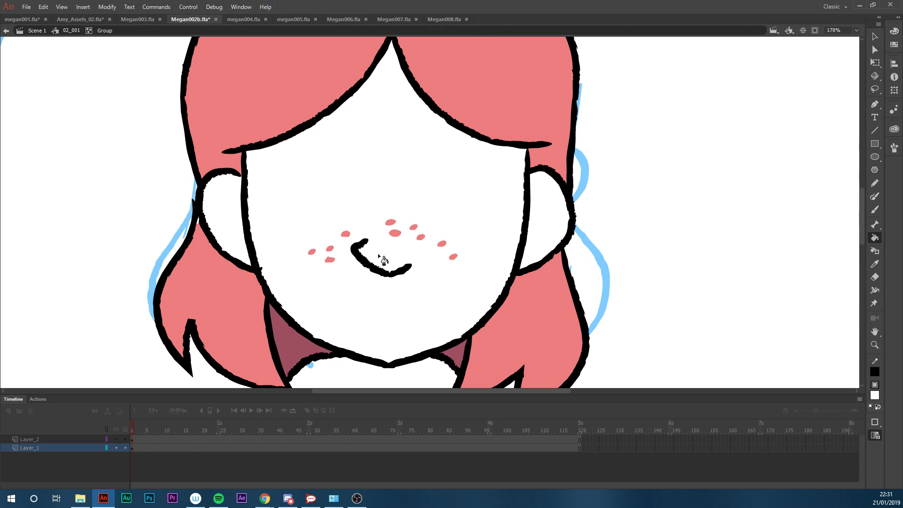
{"action": "key", "text": "b"}
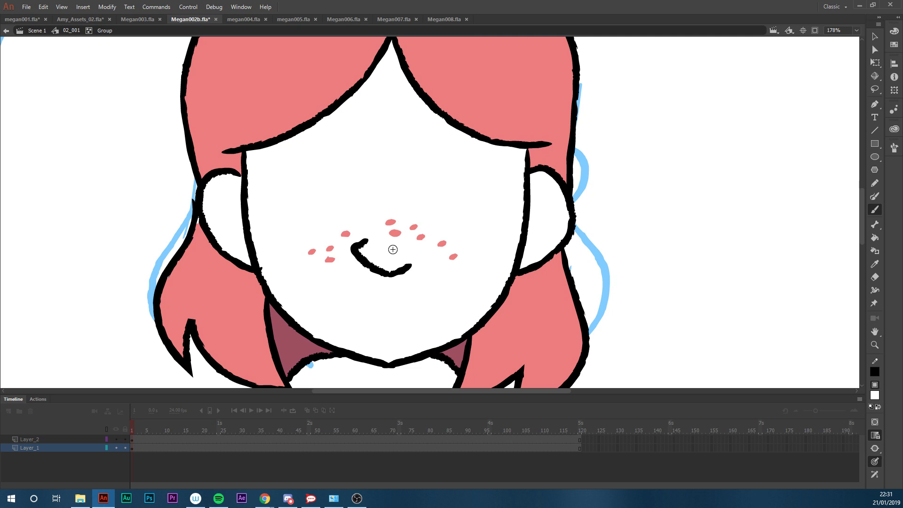
{"action": "left_click", "coordinate": [876, 448]}
{"action": "left_click", "coordinate": [828, 410]}
{"action": "left_click_drag", "start_coordinate": [391, 271], "coordinate": [401, 270]}
{"action": "left_click_drag", "start_coordinate": [406, 269], "coordinate": [412, 264]}
{"action": "left_click_drag", "start_coordinate": [365, 240], "coordinate": [356, 258]}
{"action": "key", "text": "ctrl+z"}
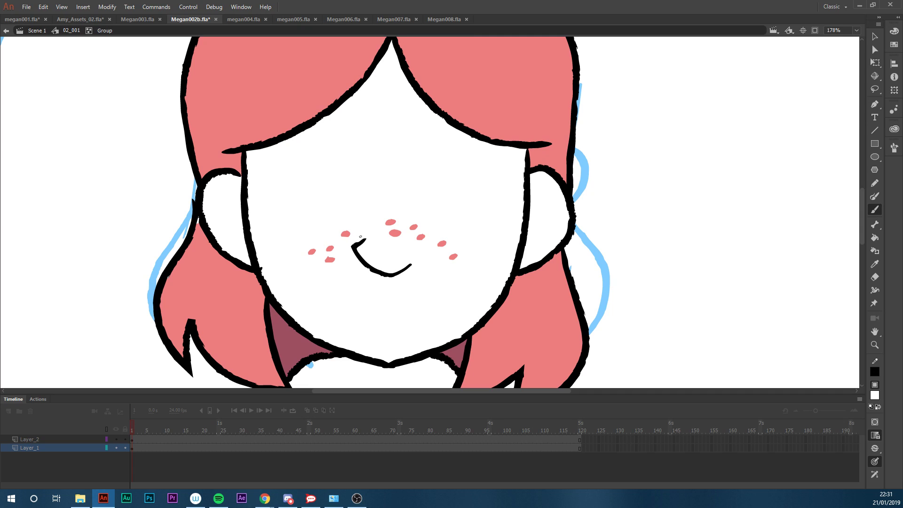
{"action": "key", "text": "ctrl+z"}
Sample the nose's black, paint two nostrils and short lines across the nose bridge, and leave the head group
{"action": "key", "text": "i"}
{"action": "left_click", "coordinate": [392, 274]}
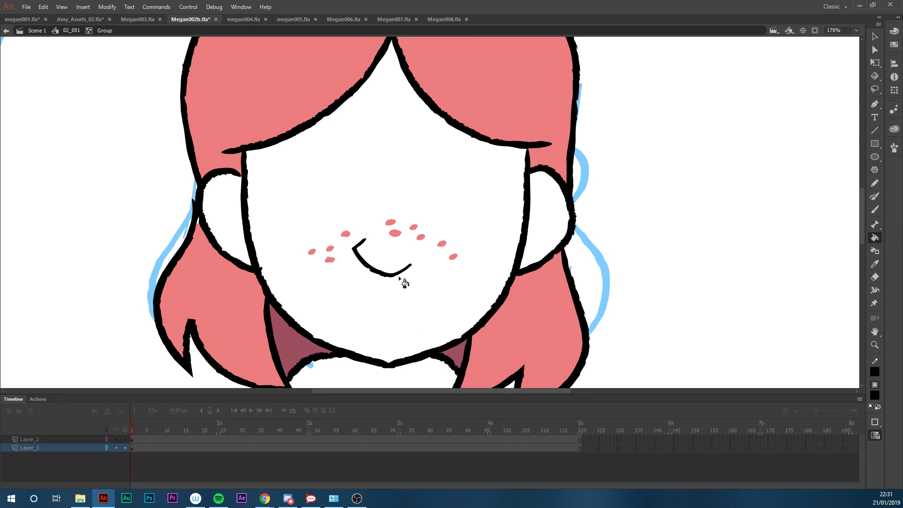
{"action": "key", "text": "b"}
{"action": "left_click_drag", "start_coordinate": [406, 260], "coordinate": [380, 267]}
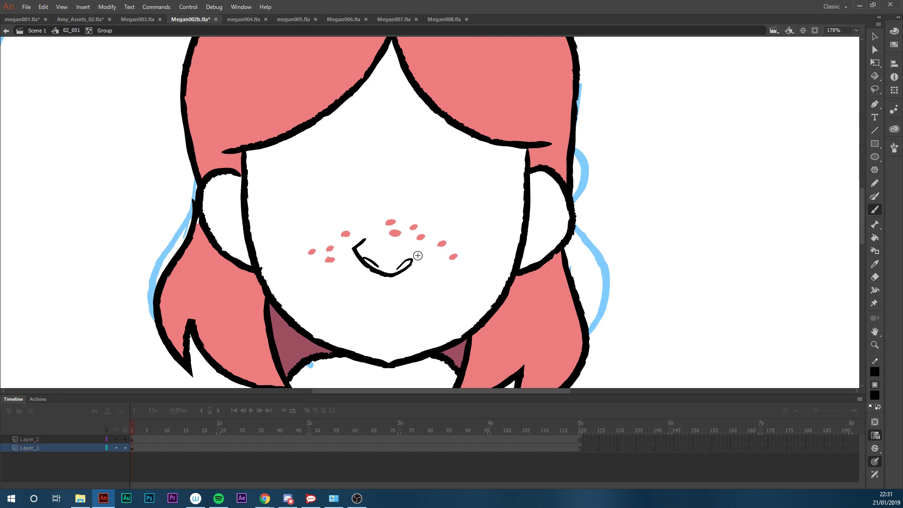
{"action": "left_click_drag", "start_coordinate": [373, 236], "coordinate": [390, 234]}
{"action": "scroll", "coordinate": [860, 244], "scroll_direction": "down", "scroll_amount": 2}
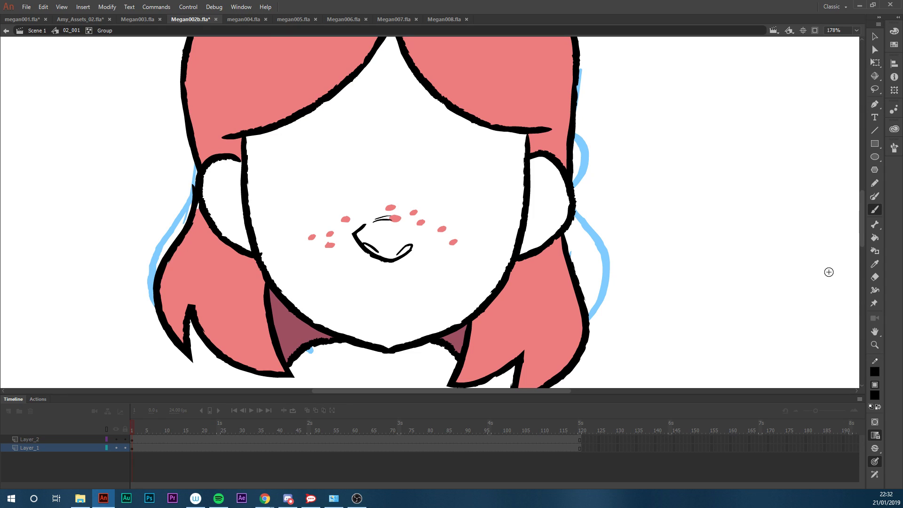
{"action": "key", "text": "z"}
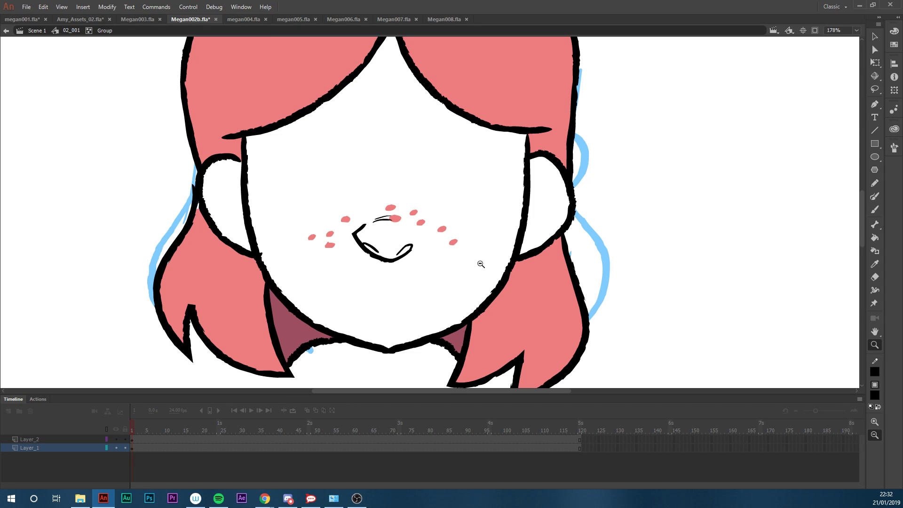
{"action": "left_click", "coordinate": [513, 263], "text": "alt"}
{"action": "left_click_drag", "start_coordinate": [546, 77], "coordinate": [166, 291]}
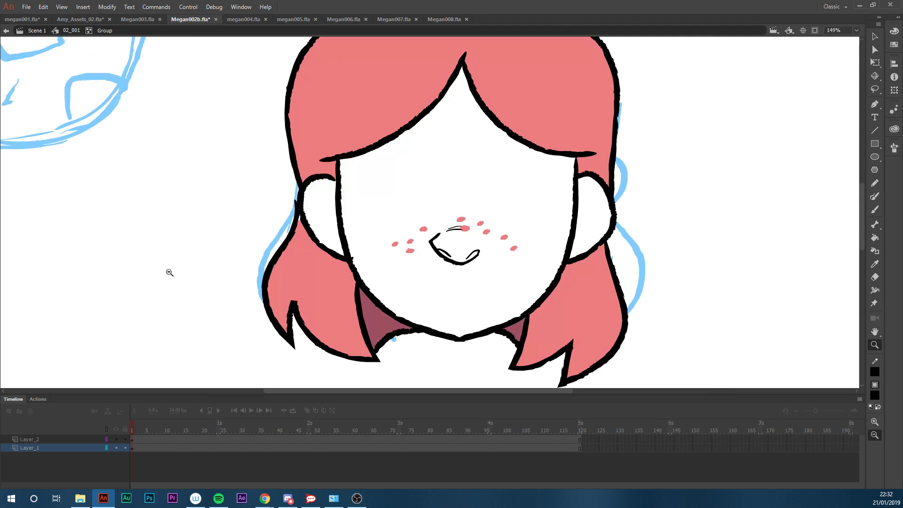
{"action": "key", "text": "v"}
{"action": "double_click", "coordinate": [181, 248]}
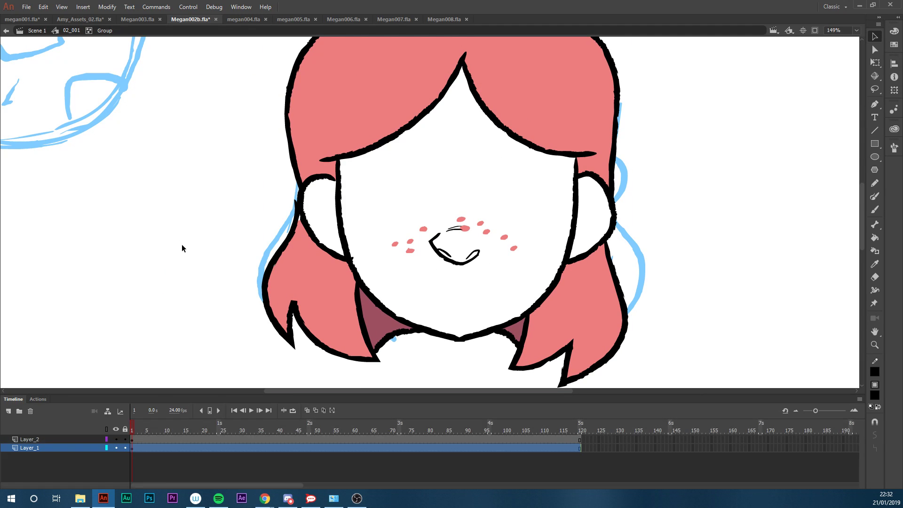
Reposition both eyes slightly higher on the face and move the mouth curve a little further below the nose
{"action": "left_click", "coordinate": [503, 189]}
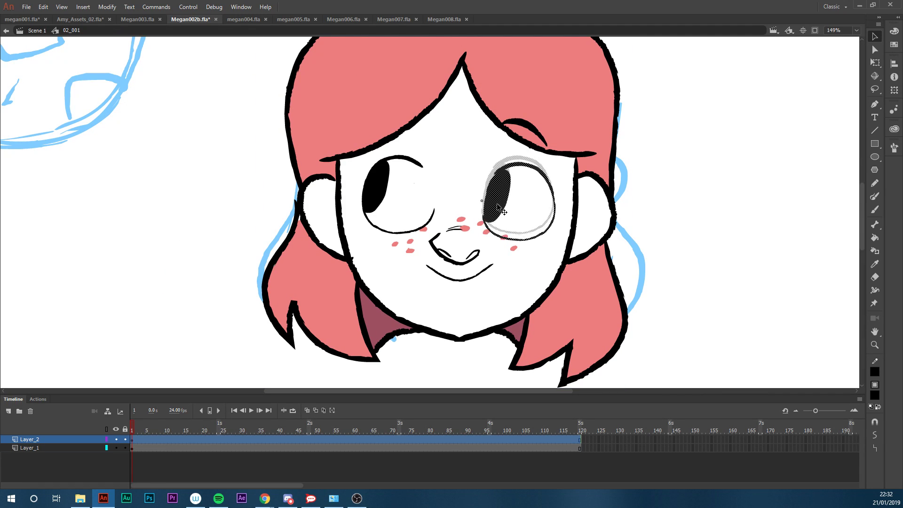
{"action": "mouse_move", "coordinate": [389, 183]}
{"action": "left_mouse_down"}
{"action": "mouse_move", "coordinate": [392, 175]}
{"action": "mouse_move", "coordinate": [375, 188]}
{"action": "left_mouse_up"}
{"action": "left_click", "coordinate": [476, 281]}
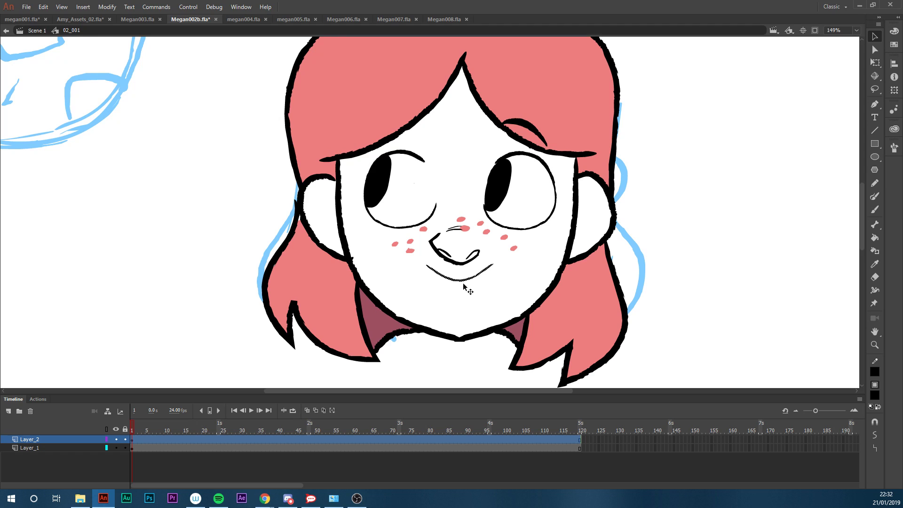
{"action": "left_click_drag", "start_coordinate": [475, 281], "coordinate": [475, 291]}
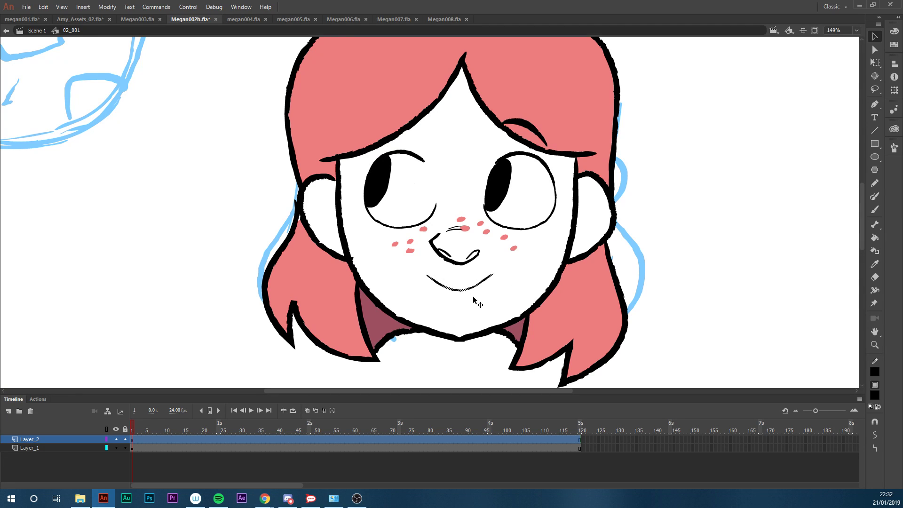
Copy the right-side eyebrow above the left-side eye and mirror it so the two brows match
{"action": "mouse_move", "coordinate": [518, 134]}
{"action": "left_mouse_down"}
{"action": "mouse_move", "coordinate": [376, 147]}
{"action": "mouse_move", "coordinate": [421, 139]}
{"action": "mouse_move", "coordinate": [405, 120]}
{"action": "left_mouse_up"}
{"action": "key", "text": "q"}
{"action": "left_click", "coordinate": [464, 145]}
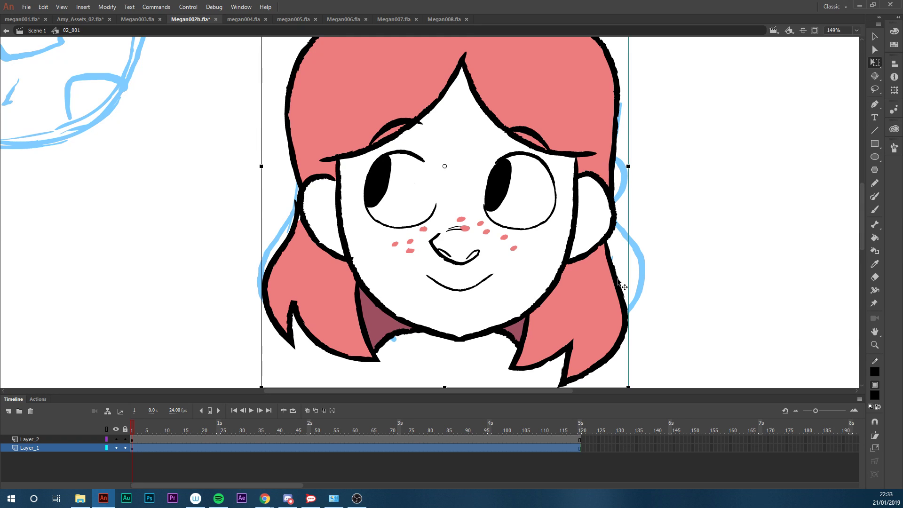
Lock Layer_1 and make Layer_2 the active layer for drawing
{"action": "scroll", "coordinate": [860, 237], "scroll_direction": "up", "scroll_amount": 2}
{"action": "scroll", "coordinate": [862, 230], "scroll_direction": "up", "scroll_amount": 2}
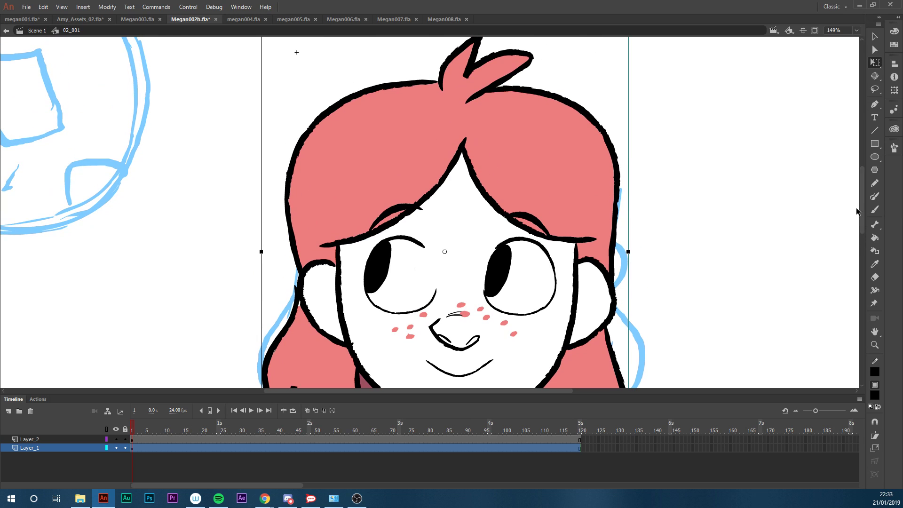
{"action": "scroll", "coordinate": [860, 210], "scroll_direction": "down", "scroll_amount": 2}
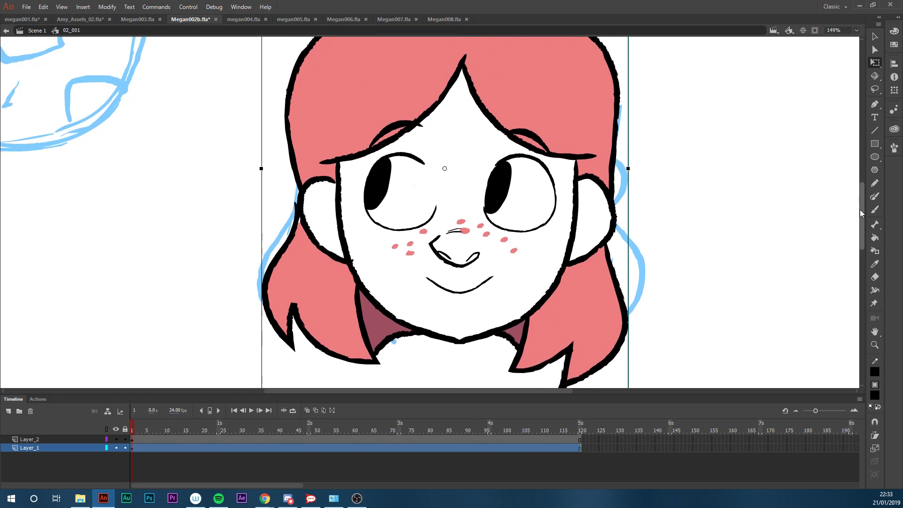
{"action": "scroll", "coordinate": [860, 210], "scroll_direction": "up", "scroll_amount": 1}
{"action": "key", "text": "v"}
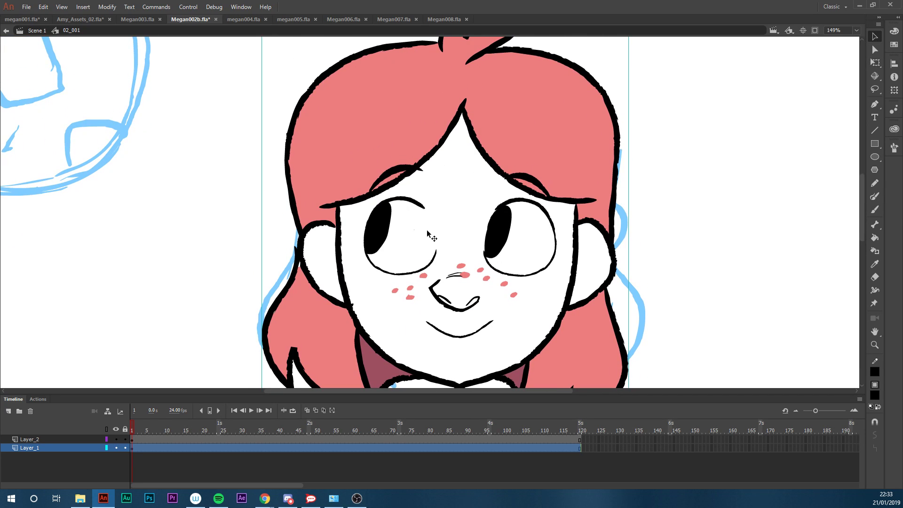
{"action": "left_click", "coordinate": [124, 448]}
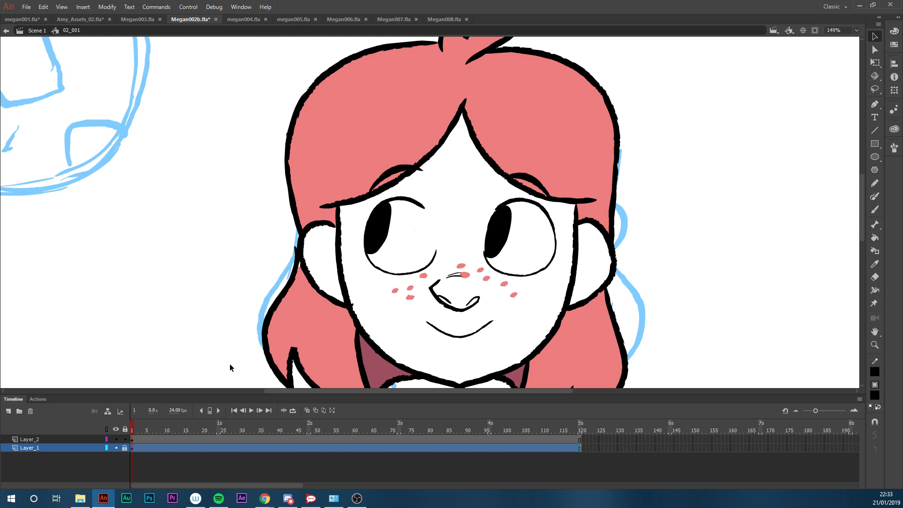
{"action": "key", "text": "b"}
{"action": "left_click", "coordinate": [435, 214]}
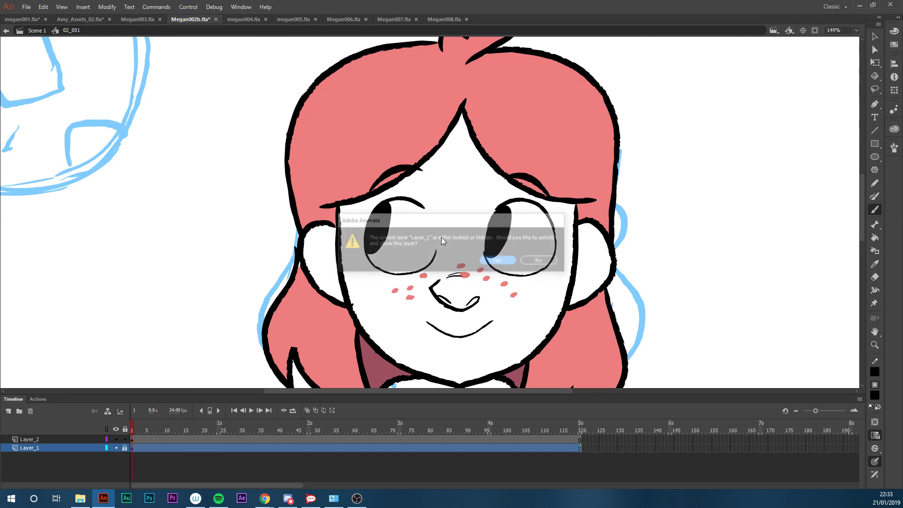
{"action": "left_click", "coordinate": [540, 261]}
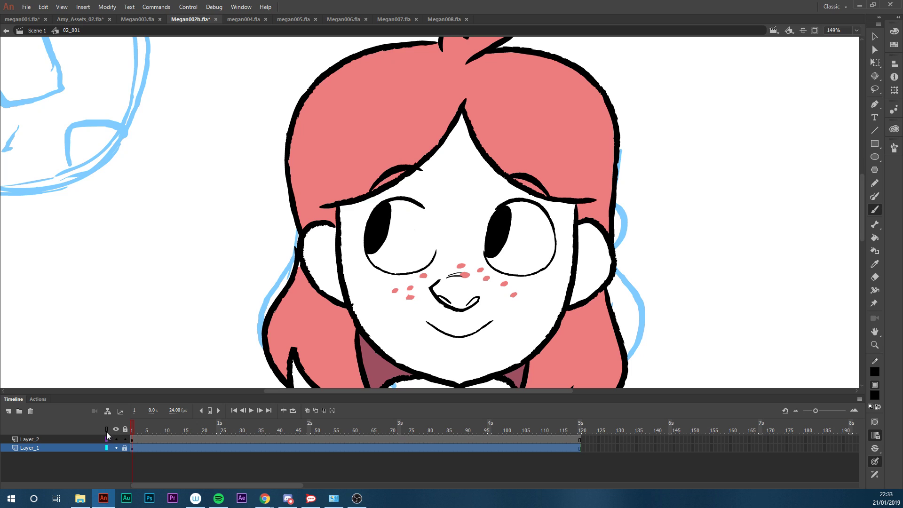
{"action": "left_click", "coordinate": [66, 439]}
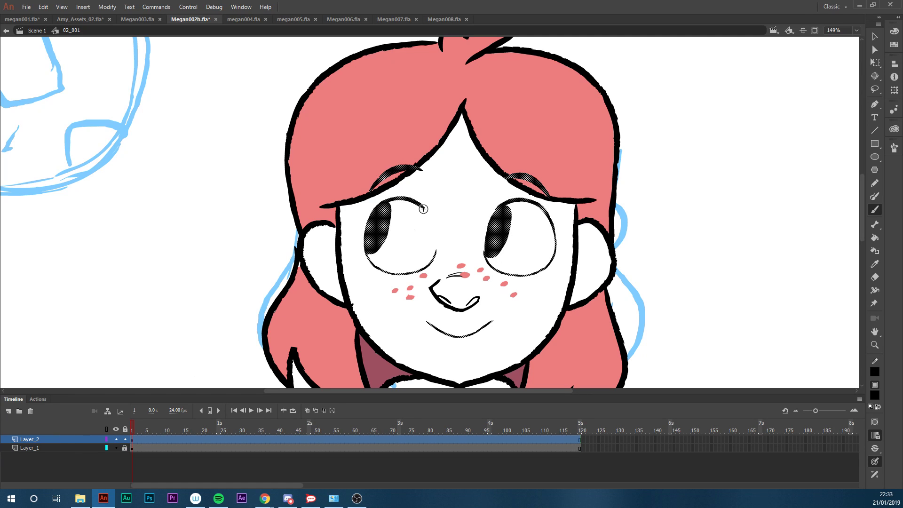
Deselect the features and close the gap in the left-side eye's inner outline with black brush strokes
{"action": "key", "text": "y"}
{"action": "key", "text": "ctrl+shift+a"}
{"action": "mouse_move", "coordinate": [422, 200]}
{"action": "left_mouse_down"}
{"action": "mouse_move", "coordinate": [441, 225]}
{"action": "mouse_move", "coordinate": [440, 249]}
{"action": "left_mouse_up"}
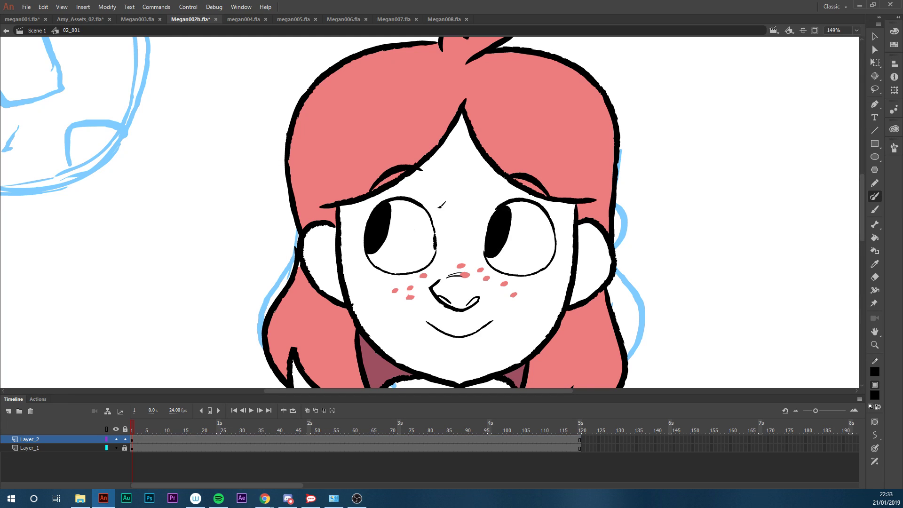
{"action": "left_click_drag", "start_coordinate": [403, 198], "coordinate": [438, 216]}
{"action": "scroll", "coordinate": [858, 248], "scroll_direction": "down", "scroll_amount": 3}
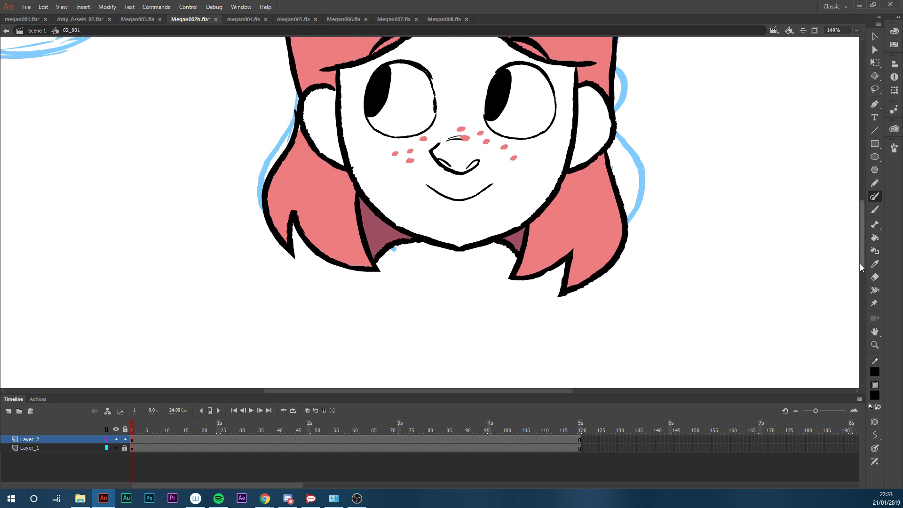
{"action": "scroll", "coordinate": [857, 248], "scroll_direction": "up", "scroll_amount": 1}
{"action": "key", "text": "e"}
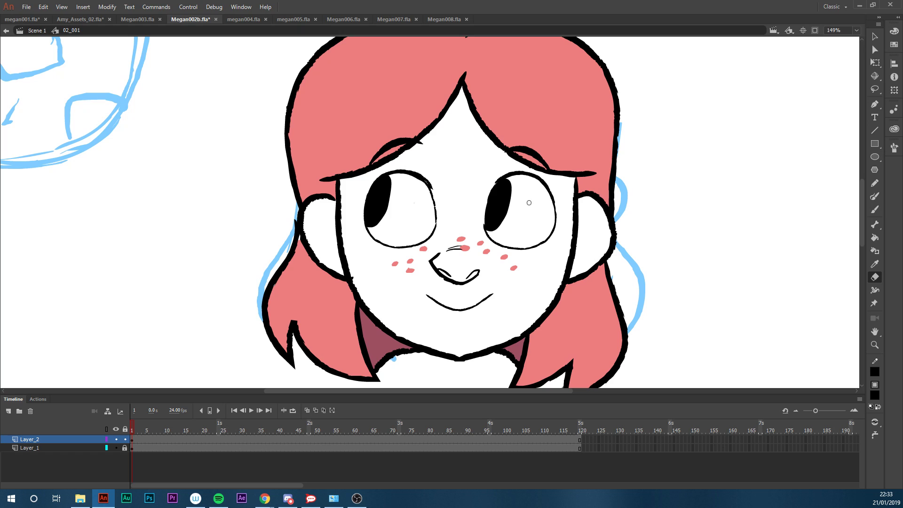
Brush thin black crease lines beneath both eyes and above their inner corners
{"action": "key", "text": "b"}
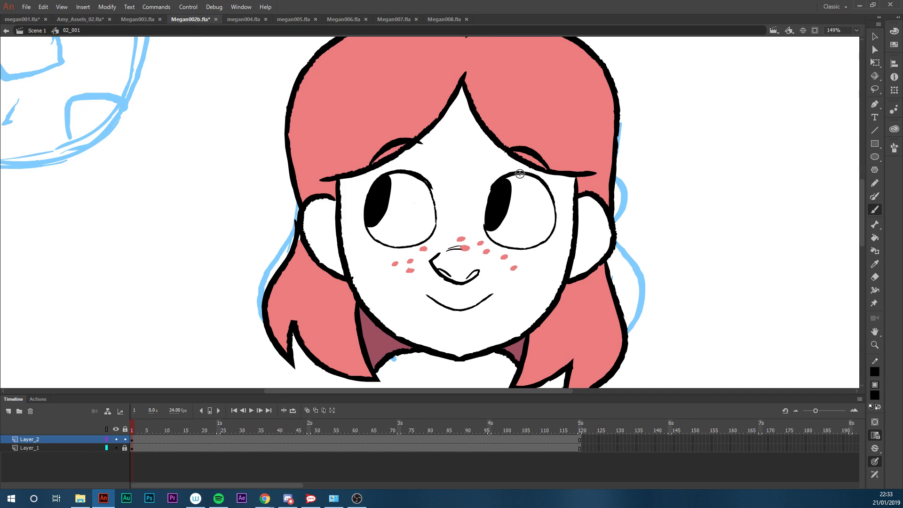
{"action": "mouse_move", "coordinate": [861, 207]}
{"action": "left_mouse_down"}
{"action": "mouse_move", "coordinate": [860, 231]}
{"action": "mouse_move", "coordinate": [861, 213]}
{"action": "left_mouse_up"}
{"action": "left_click_drag", "start_coordinate": [498, 235], "coordinate": [523, 240]}
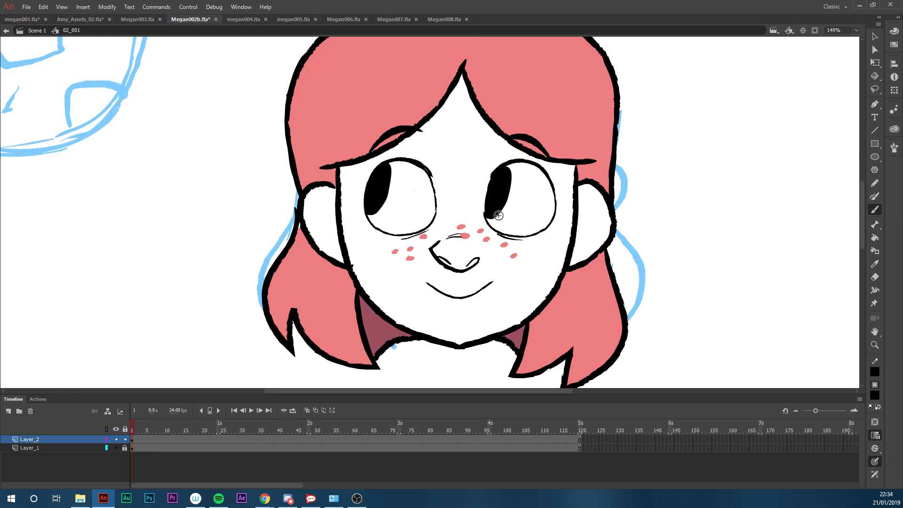
{"action": "mouse_move", "coordinate": [861, 233]}
{"action": "left_mouse_down"}
{"action": "mouse_move", "coordinate": [857, 204]}
{"action": "mouse_move", "coordinate": [850, 229]}
{"action": "left_mouse_up"}
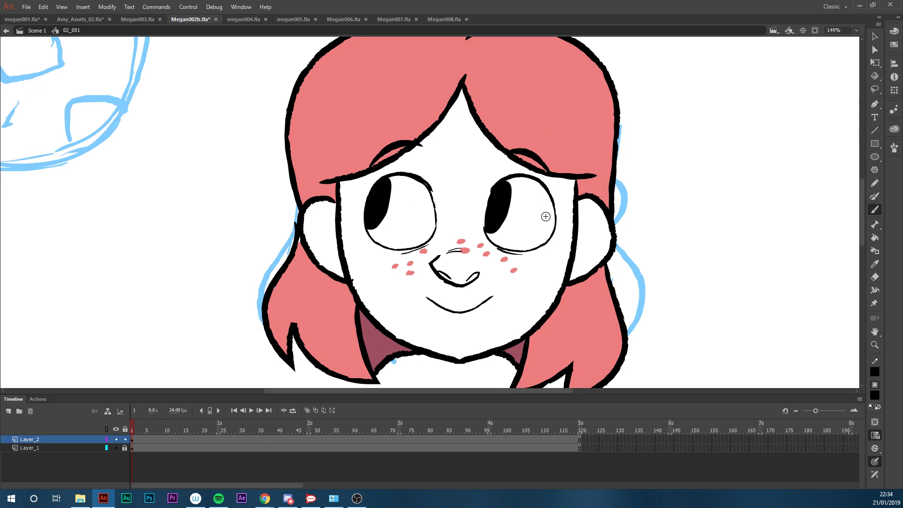
{"action": "left_click_drag", "start_coordinate": [492, 184], "coordinate": [506, 174]}
{"action": "left_click_drag", "start_coordinate": [423, 174], "coordinate": [433, 189]}
{"action": "left_click_drag", "start_coordinate": [861, 228], "coordinate": [860, 223]}
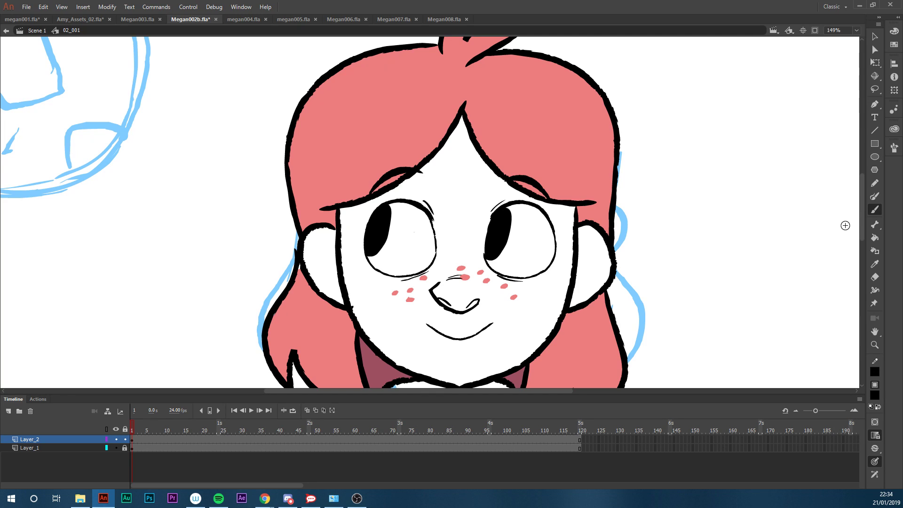
Review the whole head drawing and the rough ball, scrubbing through the opening frames
{"action": "left_click_drag", "start_coordinate": [861, 211], "coordinate": [860, 173]}
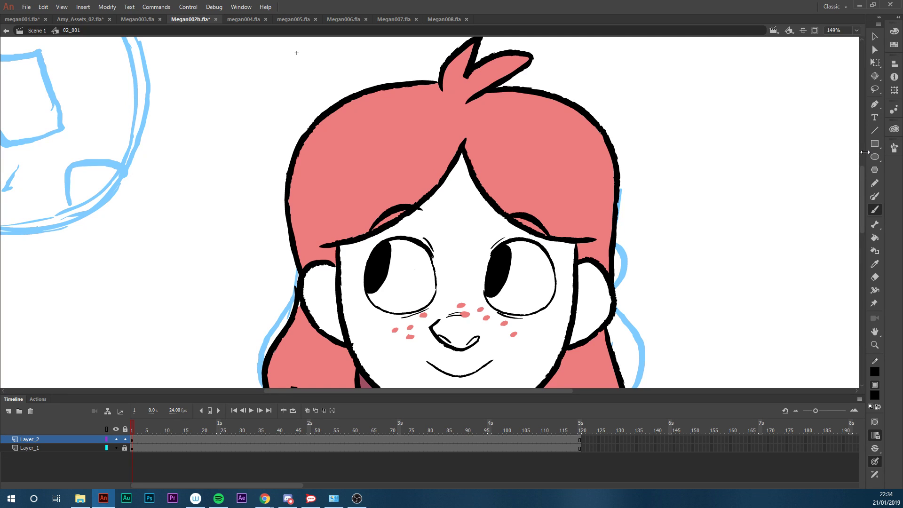
{"action": "key", "text": "z"}
{"action": "left_click", "coordinate": [647, 262], "text": "alt"}
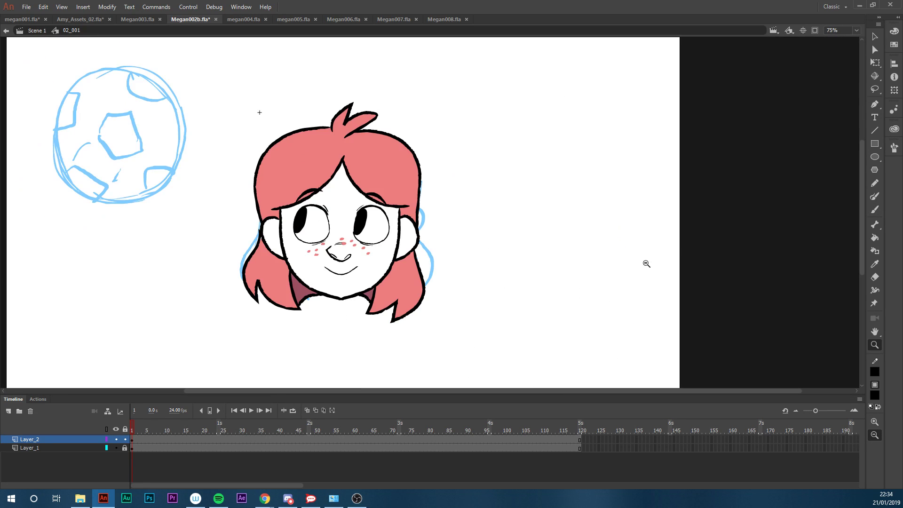
{"action": "mouse_move", "coordinate": [861, 242]}
{"action": "left_mouse_down"}
{"action": "mouse_move", "coordinate": [861, 260]}
{"action": "mouse_move", "coordinate": [861, 236]}
{"action": "mouse_move", "coordinate": [861, 245]}
{"action": "left_mouse_up"}
{"action": "left_click_drag", "start_coordinate": [583, 391], "coordinate": [525, 412]}
{"action": "mouse_move", "coordinate": [861, 248]}
{"action": "left_mouse_down"}
{"action": "mouse_move", "coordinate": [860, 258]}
{"action": "mouse_move", "coordinate": [860, 237]}
{"action": "left_mouse_up"}
{"action": "left_click_drag", "start_coordinate": [145, 448], "coordinate": [148, 453]}
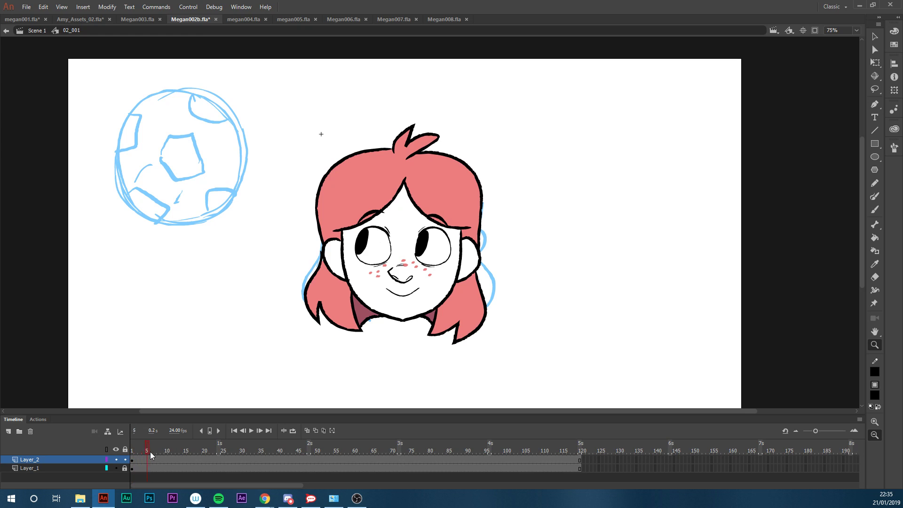
{"action": "left_click_drag", "start_coordinate": [215, 452], "coordinate": [128, 464]}
{"action": "mouse_move", "coordinate": [859, 241]}
{"action": "left_mouse_down"}
{"action": "mouse_move", "coordinate": [865, 219]}
{"action": "mouse_move", "coordinate": [864, 239]}
{"action": "left_mouse_up"}
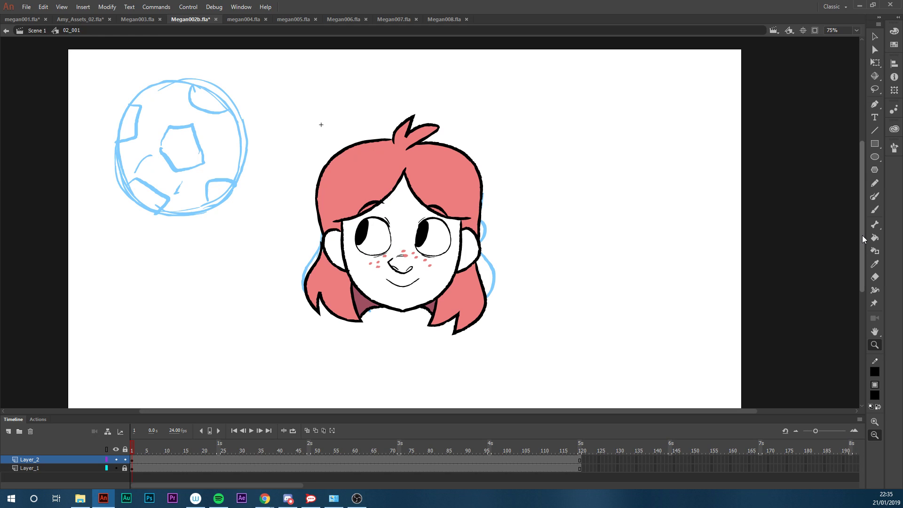
{"action": "left_click_drag", "start_coordinate": [317, 63], "coordinate": [89, 235]}
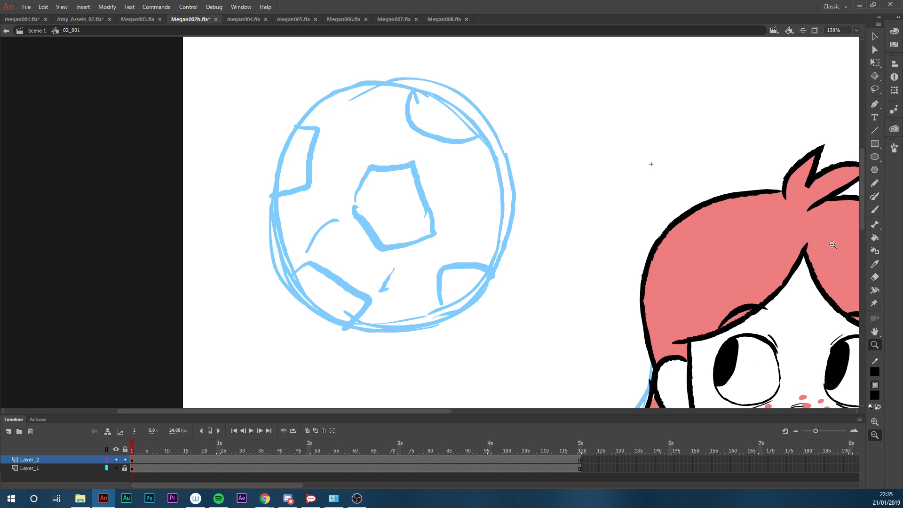
{"action": "mouse_move", "coordinate": [863, 210]}
{"action": "left_mouse_down"}
{"action": "mouse_move", "coordinate": [863, 229]}
{"action": "mouse_move", "coordinate": [862, 213]}
{"action": "left_mouse_up"}
Rename Layer_2 as Eyes and Layer_1 as head
{"action": "left_click", "coordinate": [24, 462]}
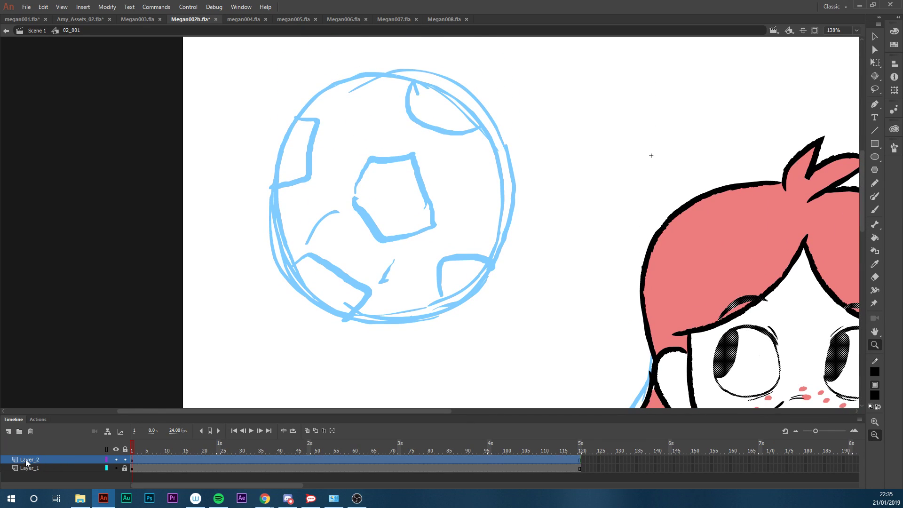
{"action": "double_click", "coordinate": [32, 460]}
{"action": "type", "text": "Eyes"}
{"action": "key", "text": "Return"}
{"action": "left_click", "coordinate": [29, 468]}
{"action": "double_click", "coordinate": [30, 469]}
{"action": "type", "text": "head"}
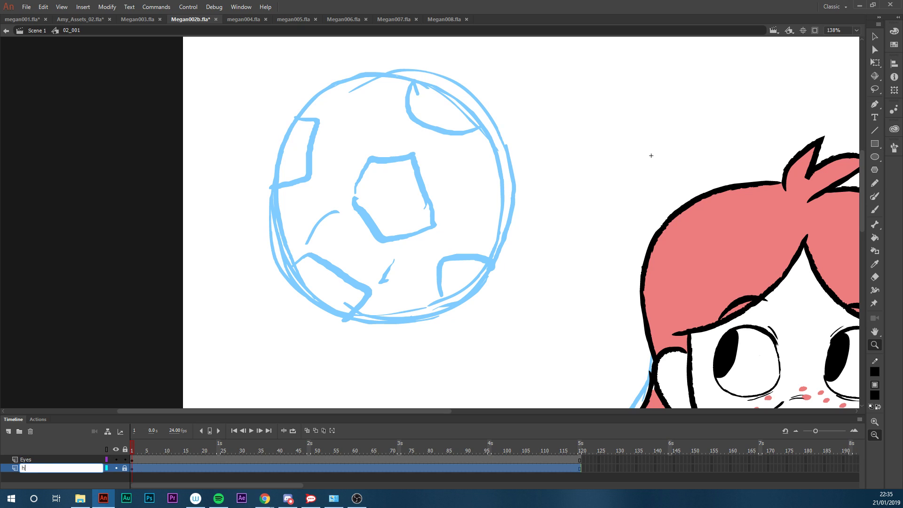
{"action": "key", "text": "Return"}
Leave the head symbol for the main scene and undo the accidental move of the head
{"action": "left_click_drag", "start_coordinate": [325, 411], "coordinate": [382, 412]}
{"action": "left_click", "coordinate": [584, 309], "text": "alt"}
{"action": "left_click_drag", "start_coordinate": [522, 411], "coordinate": [555, 411]}
{"action": "left_click_drag", "start_coordinate": [861, 282], "coordinate": [849, 291]}
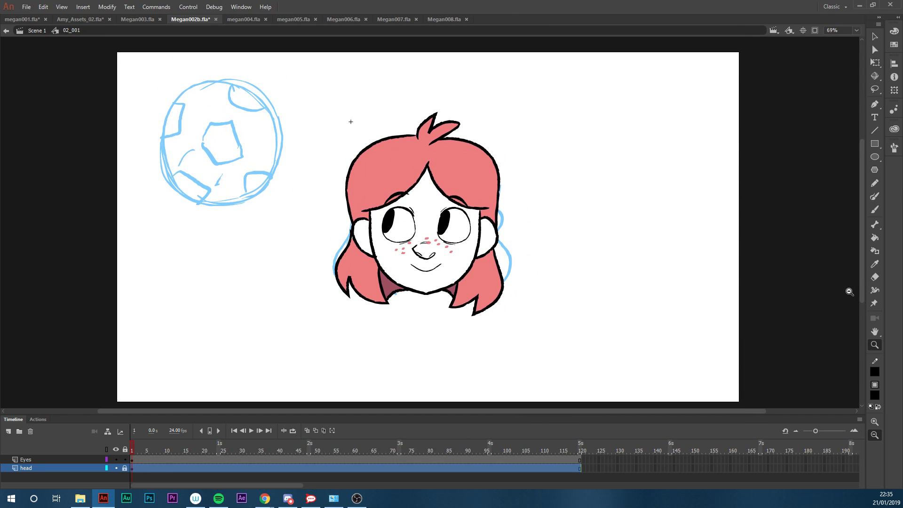
{"action": "key", "text": "v"}
{"action": "double_click", "coordinate": [248, 301]}
{"action": "mouse_move", "coordinate": [495, 219]}
{"action": "left_mouse_down"}
{"action": "mouse_move", "coordinate": [512, 205]}
{"action": "mouse_move", "coordinate": [508, 214]}
{"action": "left_mouse_up"}
{"action": "key", "text": "ctrl+z"}
Locate the next rough drawing at frame 41 and add a keyframe there on the Eyes layer inside the head symbol
{"action": "mouse_move", "coordinate": [196, 443]}
{"action": "left_mouse_down"}
{"action": "mouse_move", "coordinate": [137, 460]}
{"action": "mouse_move", "coordinate": [394, 448]}
{"action": "mouse_move", "coordinate": [277, 461]}
{"action": "mouse_move", "coordinate": [284, 468]}
{"action": "left_mouse_up"}
{"action": "left_click", "coordinate": [284, 460]}
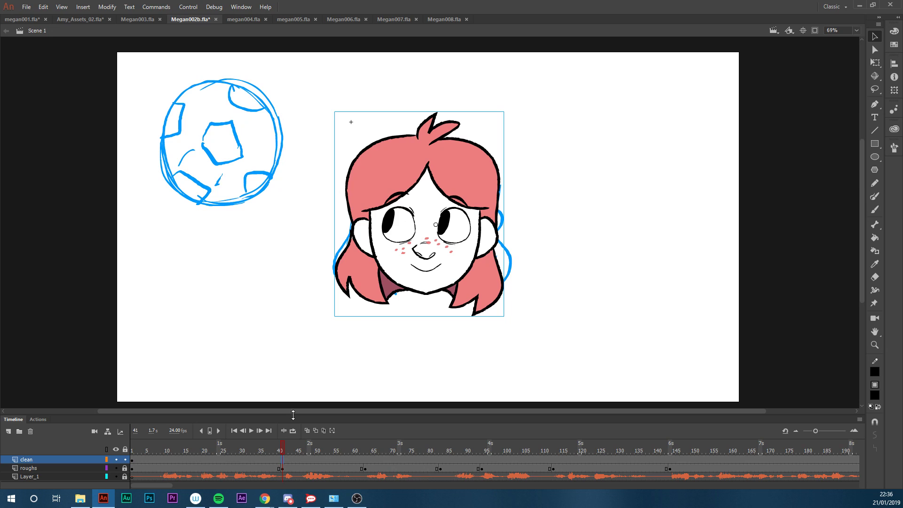
{"action": "double_click", "coordinate": [431, 253]}
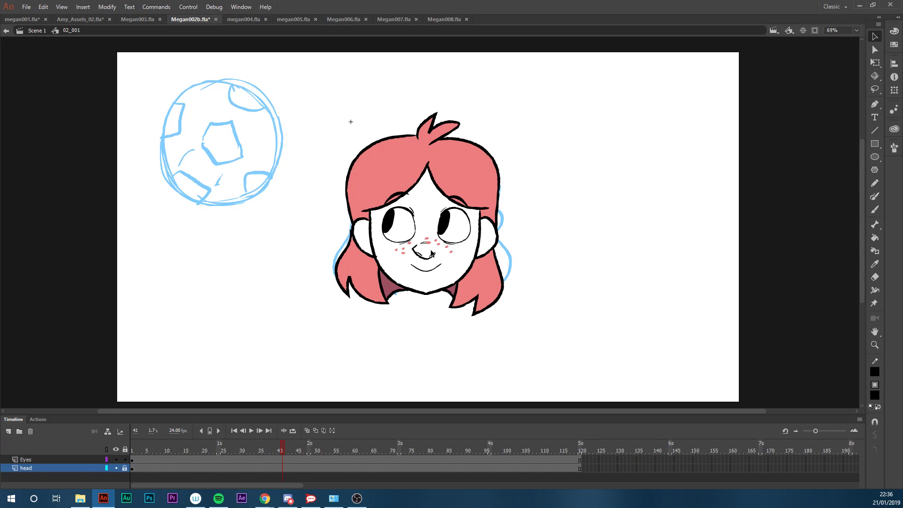
{"action": "left_click", "coordinate": [284, 460]}
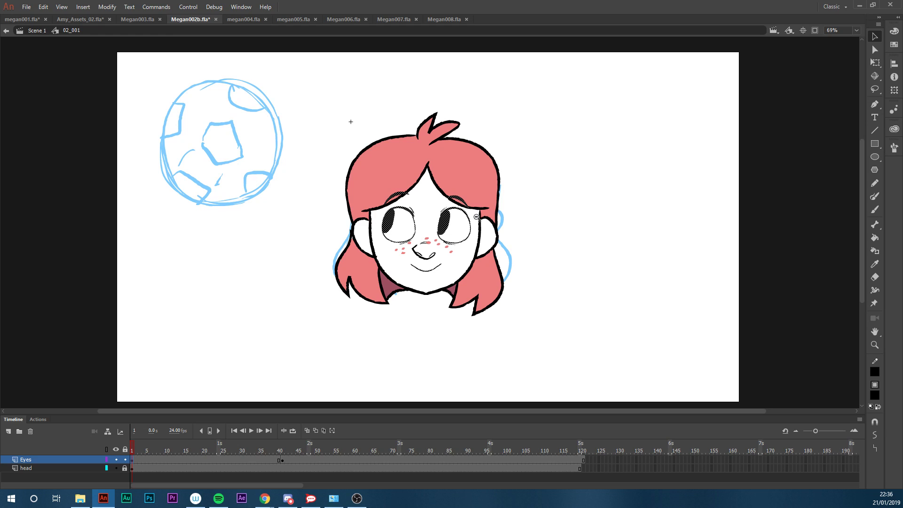
Erase the sideways-looking pupils from both eyes at frame 1 of the Eyes layer, keeping the eye outlines
{"action": "key", "text": "z"}
{"action": "left_click_drag", "start_coordinate": [537, 171], "coordinate": [294, 294]}
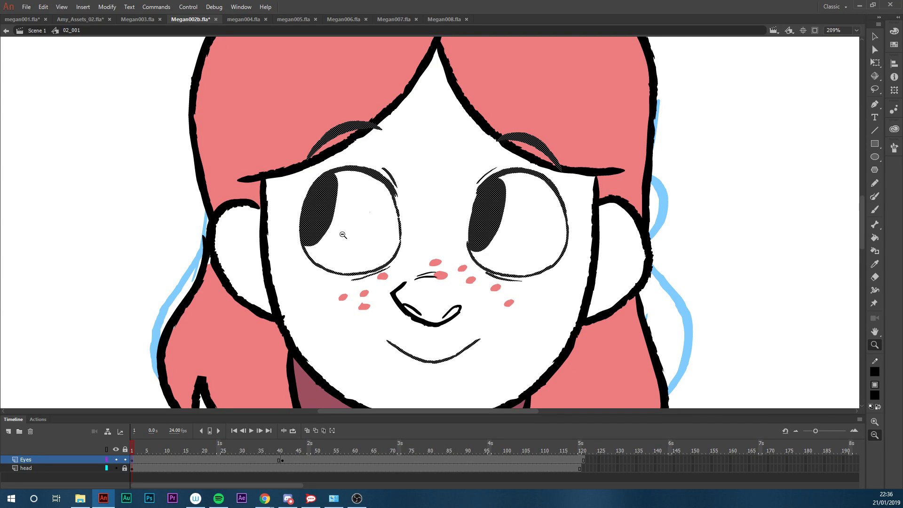
{"action": "key", "text": "e"}
{"action": "mouse_move", "coordinate": [336, 215]}
{"action": "left_mouse_down"}
{"action": "mouse_move", "coordinate": [326, 193]}
{"action": "mouse_move", "coordinate": [337, 178]}
{"action": "mouse_move", "coordinate": [319, 202]}
{"action": "mouse_move", "coordinate": [322, 190]}
{"action": "mouse_move", "coordinate": [309, 235]}
{"action": "left_mouse_up"}
{"action": "left_click_drag", "start_coordinate": [319, 193], "coordinate": [310, 247]}
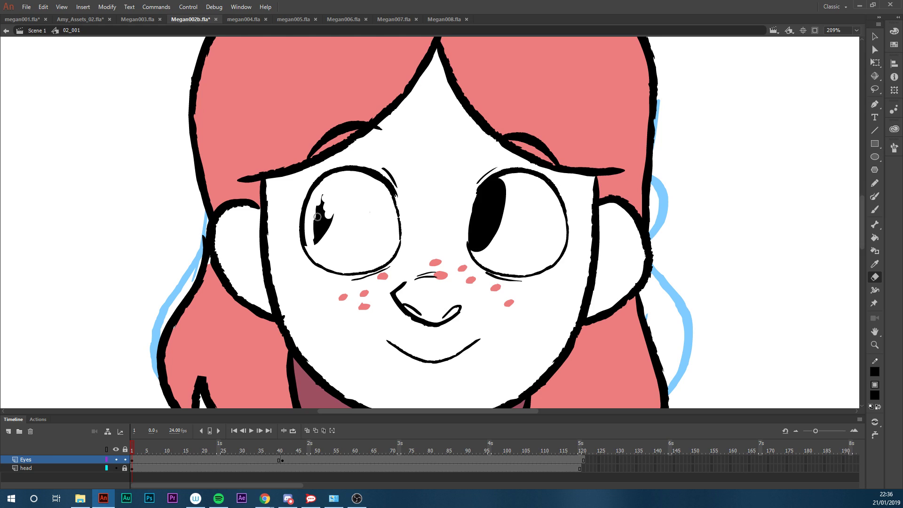
{"action": "left_click_drag", "start_coordinate": [321, 200], "coordinate": [318, 240]}
{"action": "left_click_drag", "start_coordinate": [308, 215], "coordinate": [308, 236]}
{"action": "mouse_move", "coordinate": [510, 183]}
{"action": "left_mouse_down"}
{"action": "mouse_move", "coordinate": [485, 191]}
{"action": "mouse_move", "coordinate": [478, 252]}
{"action": "mouse_move", "coordinate": [481, 217]}
{"action": "mouse_move", "coordinate": [487, 226]}
{"action": "mouse_move", "coordinate": [498, 222]}
{"action": "mouse_move", "coordinate": [499, 191]}
{"action": "left_mouse_up"}
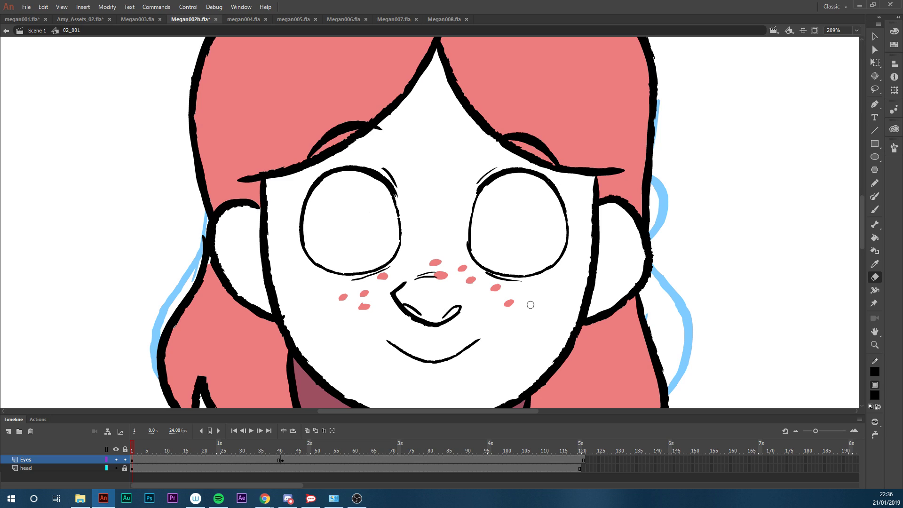
Draw a black-filled oval pupil near the middle of the right-side eye and thicken its left edge with brush strokes
{"action": "key", "text": "b"}
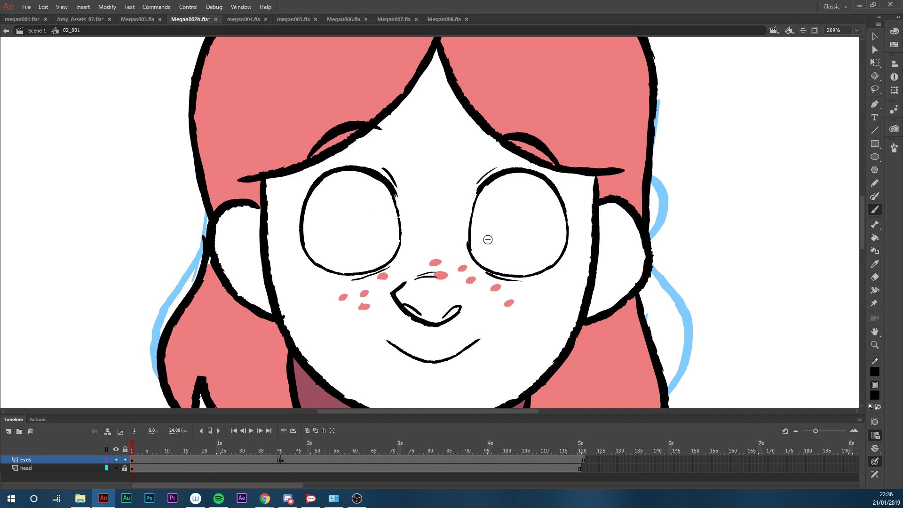
{"action": "mouse_move", "coordinate": [525, 197]}
{"action": "left_mouse_down"}
{"action": "mouse_move", "coordinate": [503, 190]}
{"action": "mouse_move", "coordinate": [486, 233]}
{"action": "mouse_move", "coordinate": [516, 256]}
{"action": "mouse_move", "coordinate": [538, 228]}
{"action": "mouse_move", "coordinate": [524, 192]}
{"action": "left_mouse_up"}
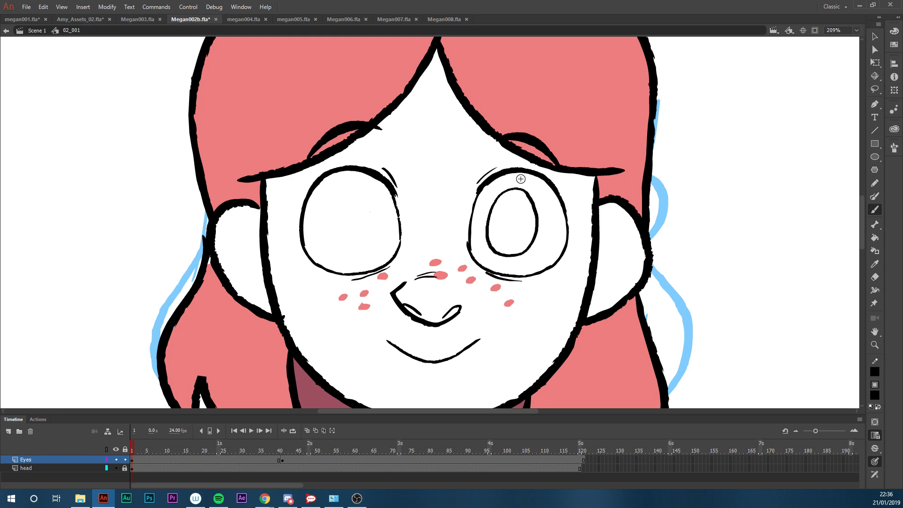
{"action": "key", "text": "k"}
{"action": "left_click", "coordinate": [516, 233]}
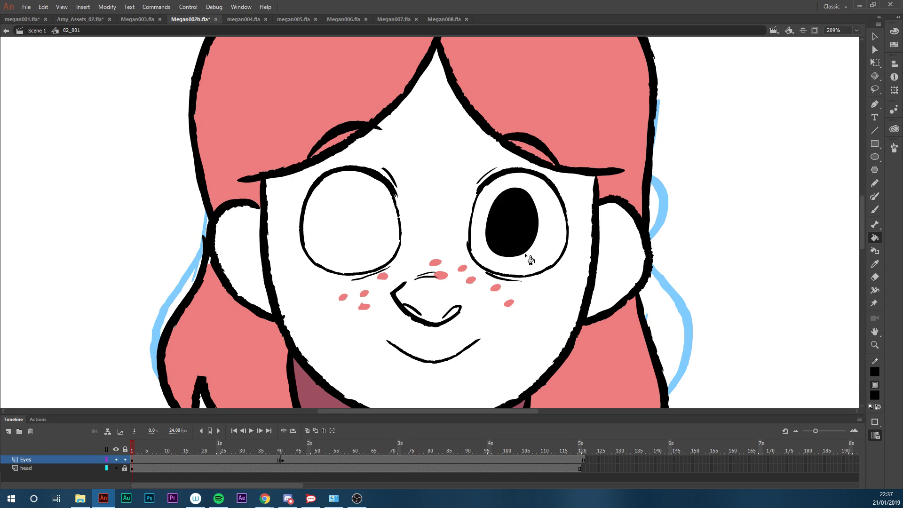
{"action": "key", "text": "v"}
{"action": "left_click", "coordinate": [525, 239]}
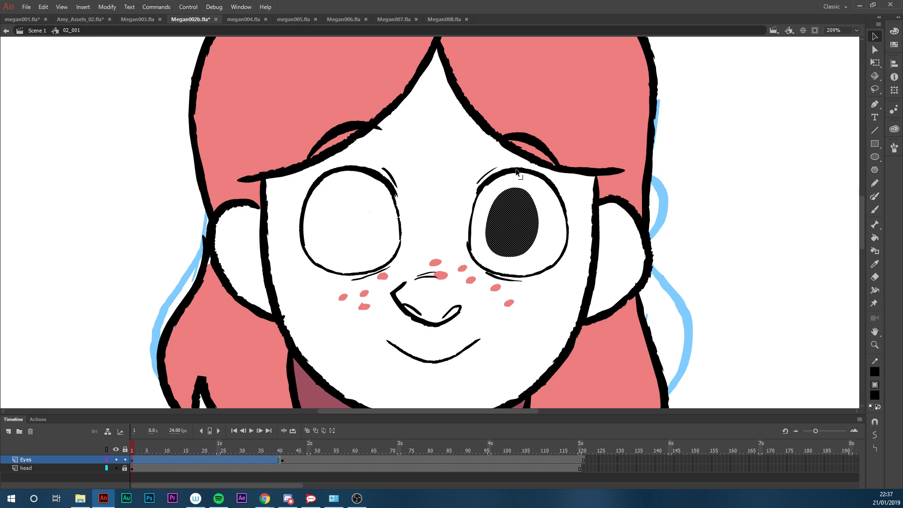
{"action": "key", "text": "b"}
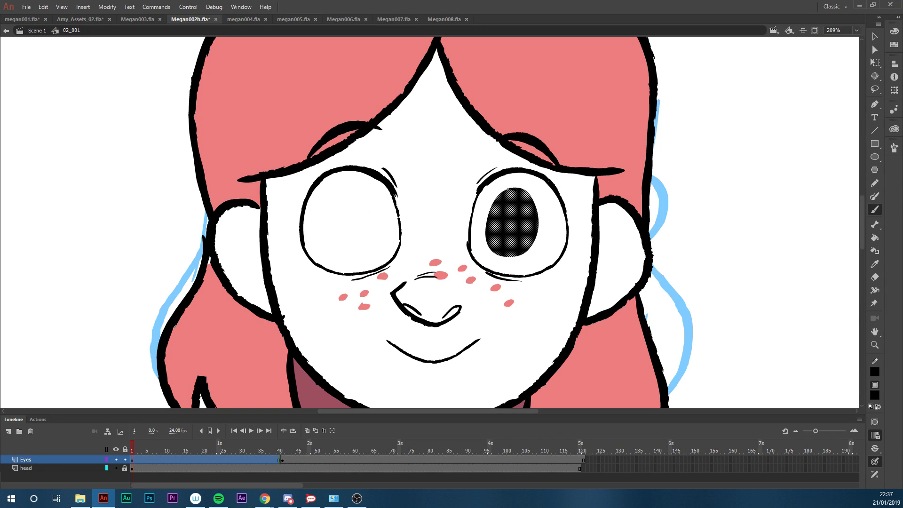
{"action": "left_click_drag", "start_coordinate": [487, 209], "coordinate": [490, 249]}
{"action": "left_click_drag", "start_coordinate": [503, 197], "coordinate": [491, 218]}
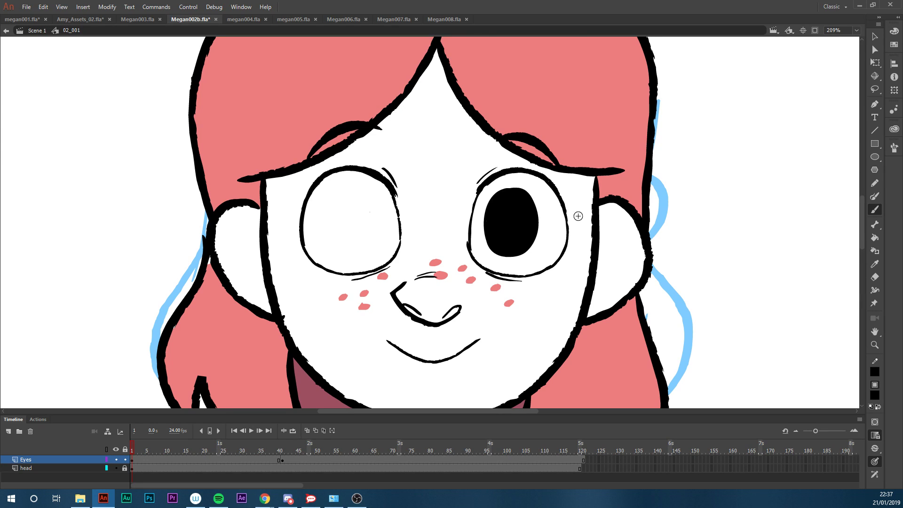
Copy the new pupil into the middle of the left-side eye
{"action": "key", "text": "v"}
{"action": "left_click", "coordinate": [512, 243]}
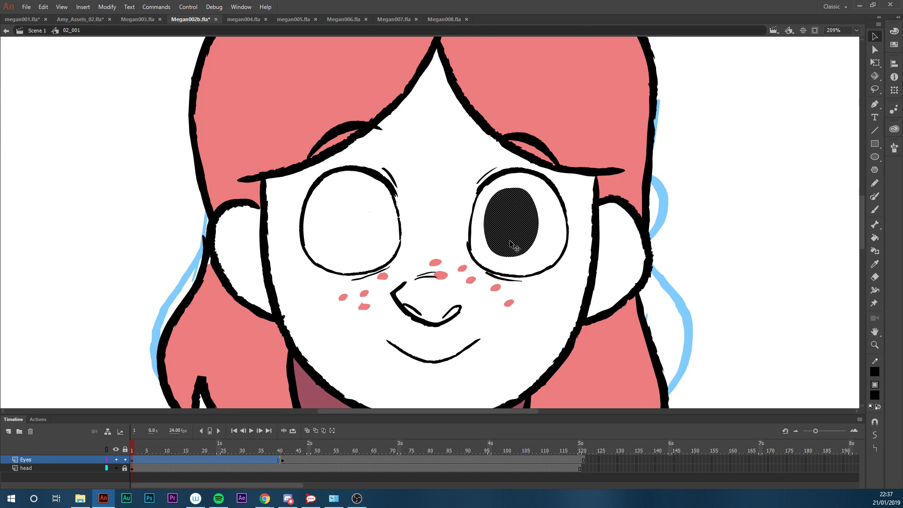
{"action": "left_click_drag", "start_coordinate": [512, 243], "coordinate": [369, 236]}
{"action": "left_click", "coordinate": [445, 223]}
Temporarily hide the head layer and nudge the frame 1 eyes, brows and mouth slightly upward
{"action": "key", "text": "z"}
{"action": "left_click", "coordinate": [616, 262]}
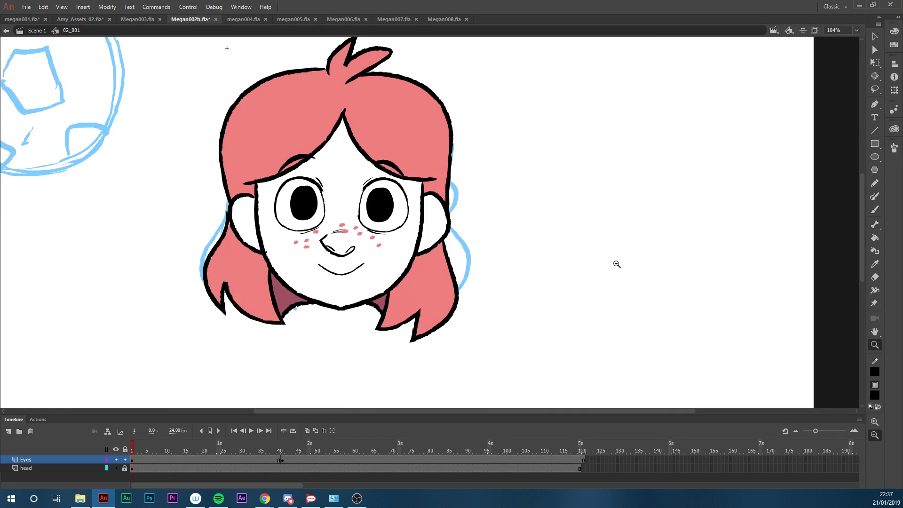
{"action": "left_click", "coordinate": [480, 274]}
{"action": "left_click_drag", "start_coordinate": [547, 111], "coordinate": [289, 277]}
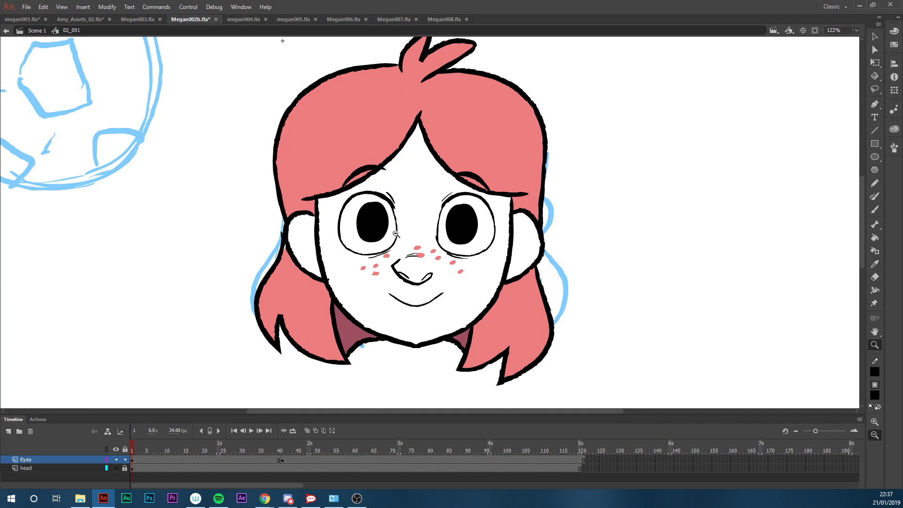
{"action": "key", "text": "v"}
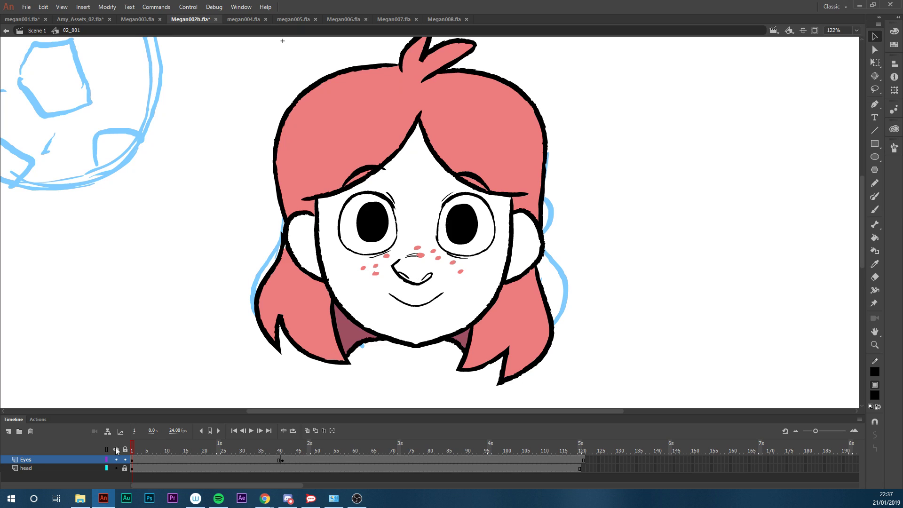
{"action": "left_click", "coordinate": [116, 468]}
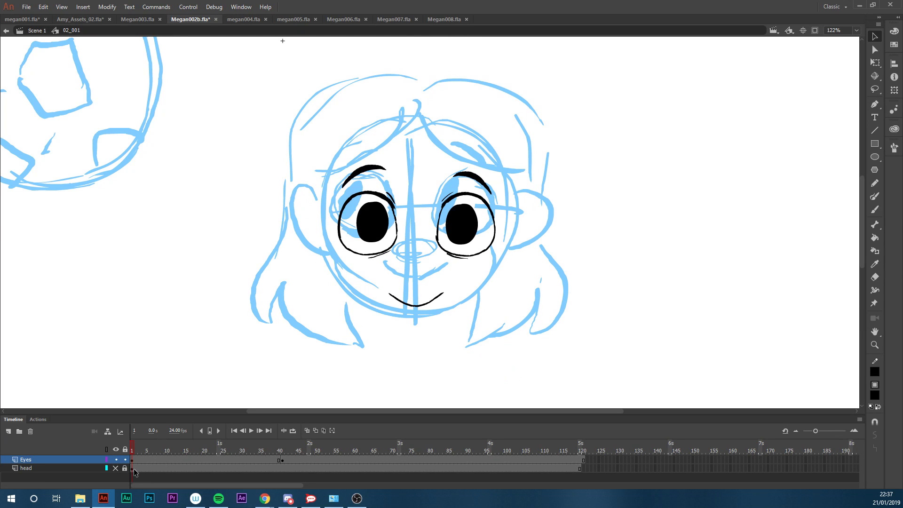
{"action": "left_click", "coordinate": [133, 462]}
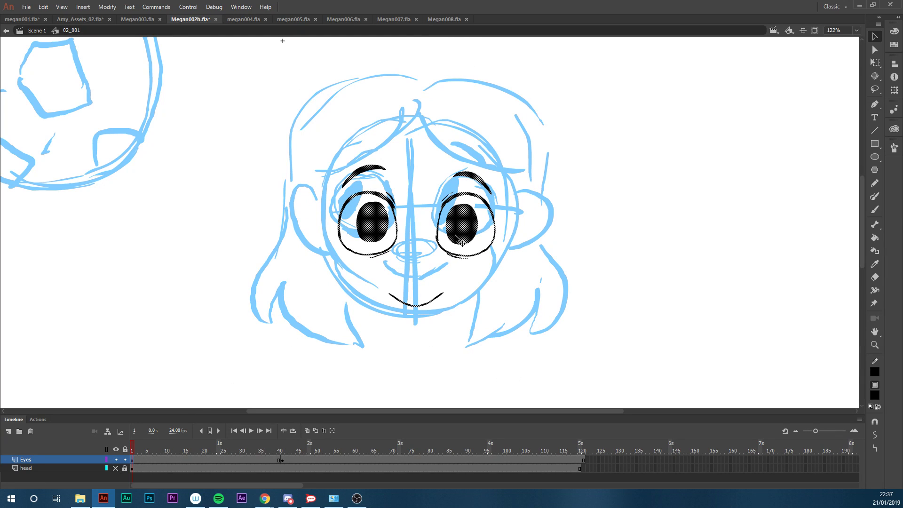
{"action": "key", "text": "Up"}
{"action": "key", "text": "Up"}
{"action": "key", "text": "Up"}
{"action": "key", "text": "Up"}
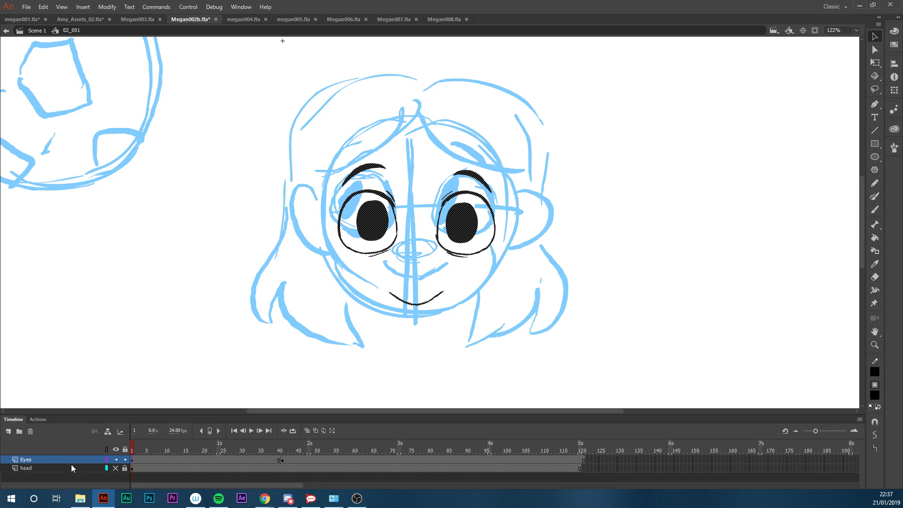
{"action": "left_click", "coordinate": [115, 468]}
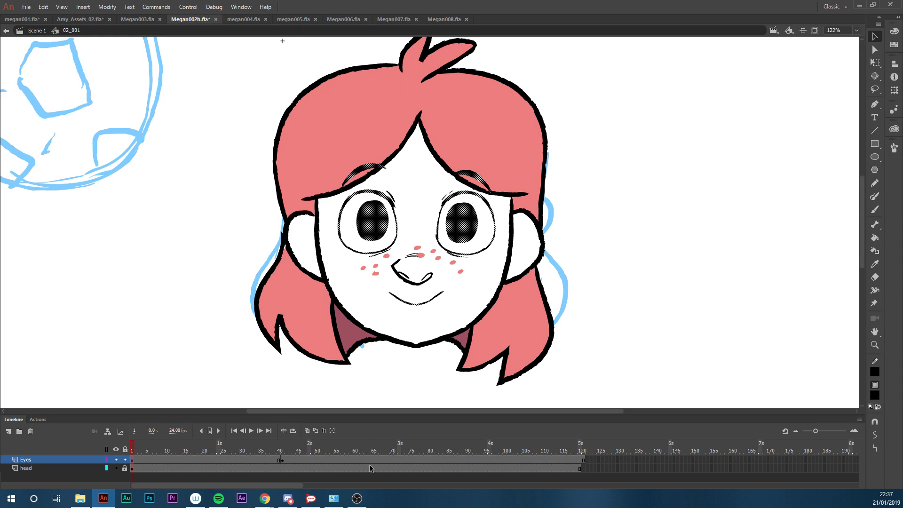
Compare the pupils at frame 41 with the preceding frames and go to frame 38 on the Eyes layer
{"action": "left_click", "coordinate": [282, 460]}
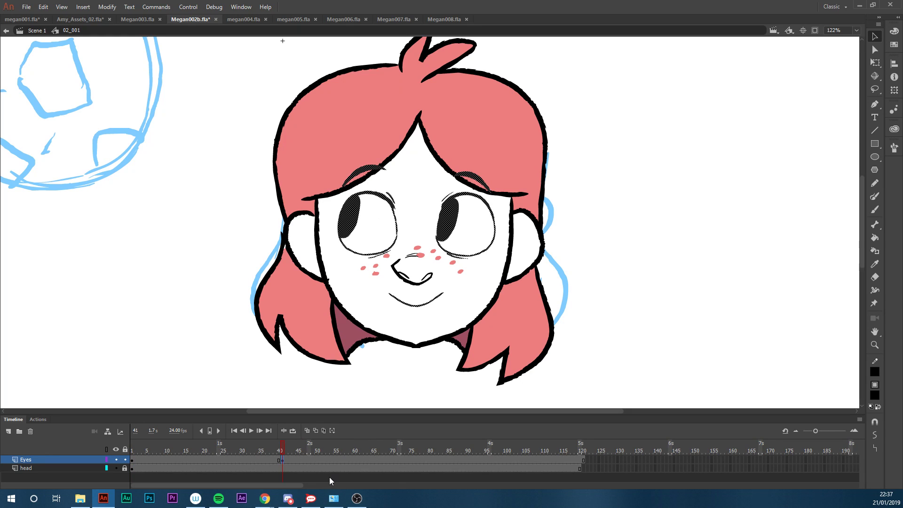
{"action": "left_click_drag", "start_coordinate": [284, 451], "coordinate": [247, 466]}
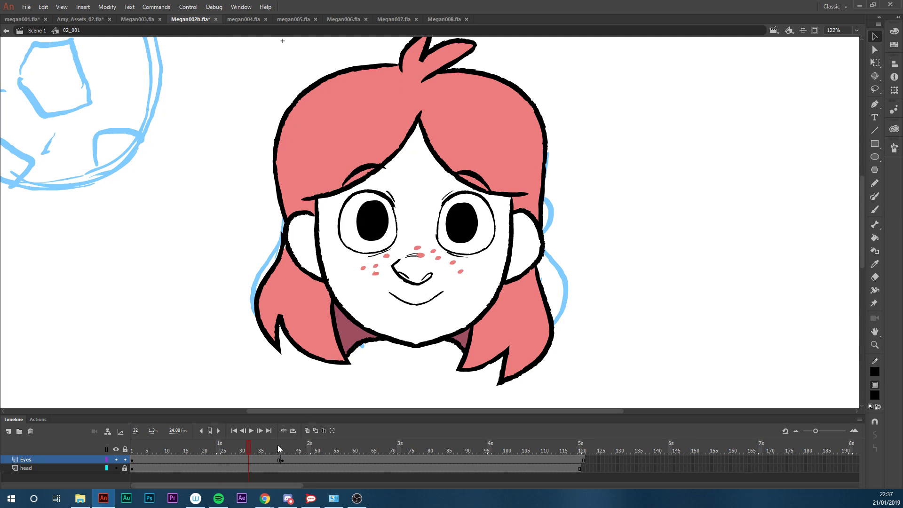
{"action": "left_click_drag", "start_coordinate": [250, 449], "coordinate": [271, 467]}
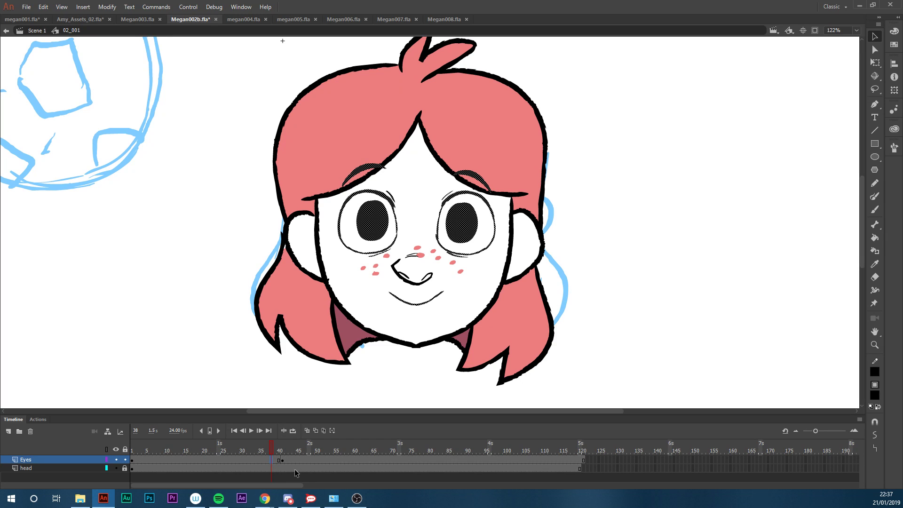
Add keyframes on the Eyes layer at frames 36, 38, 39 and 40, ahead of the sideways look
{"action": "left_click", "coordinate": [266, 461]}
{"action": "left_click", "coordinate": [266, 461]}
{"action": "left_click", "coordinate": [279, 461]}
{"action": "left_click_drag", "start_coordinate": [264, 450], "coordinate": [281, 456]}
{"action": "left_click", "coordinate": [283, 459]}
{"action": "left_click", "coordinate": [263, 460]}
{"action": "left_click", "coordinate": [264, 460]}
Nudge both pupils slightly inward and upward at frame 36 of the Eyes layer
{"action": "key", "text": "z"}
{"action": "left_click_drag", "start_coordinate": [600, 135], "coordinate": [193, 386]}
{"action": "key", "text": "v"}
{"action": "left_click", "coordinate": [414, 197]}
{"action": "left_click", "coordinate": [409, 183]}
{"action": "left_click", "coordinate": [534, 189], "text": "shift"}
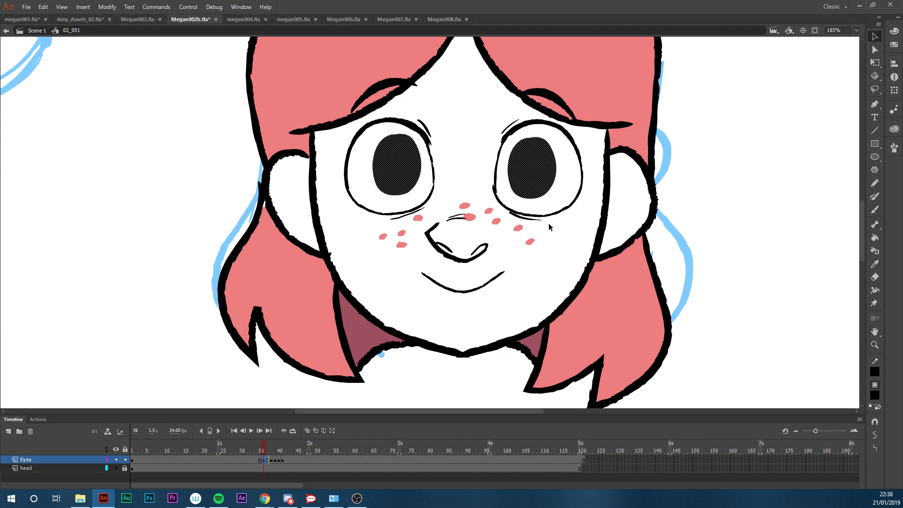
{"action": "key", "text": "Right"}
{"action": "key", "text": "Up"}
{"action": "key", "text": "Right"}
Select both pupils at frame 38 and nudge them slightly left and down
{"action": "left_click_drag", "start_coordinate": [261, 449], "coordinate": [275, 452]}
{"action": "left_click", "coordinate": [272, 460]}
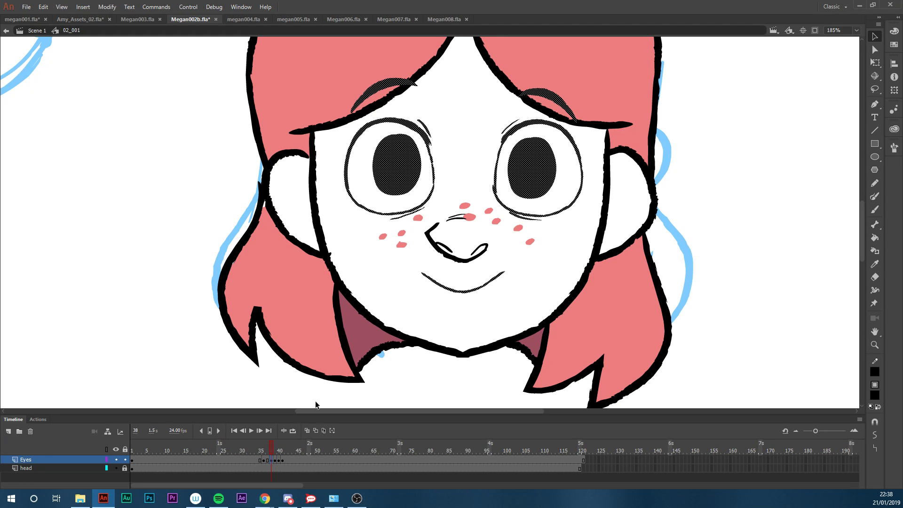
{"action": "left_click", "coordinate": [406, 199]}
{"action": "left_click", "coordinate": [409, 185]}
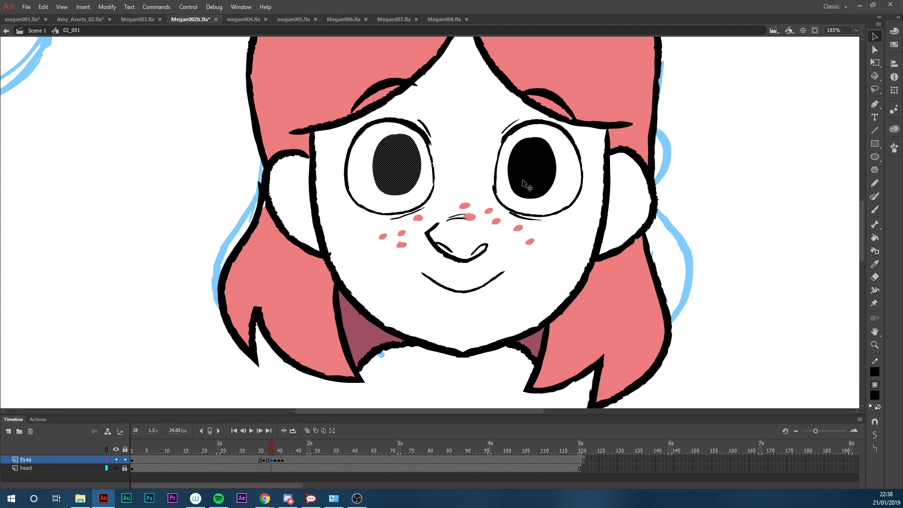
{"action": "left_click", "coordinate": [524, 182], "text": "shift"}
{"action": "key", "text": "Left"}
{"action": "key", "text": "Left"}
{"action": "key", "text": "Down"}
{"action": "key", "text": "Down"}
{"action": "key", "text": "Left"}
{"action": "key", "text": "Left"}
Delete both pupils at frame 39 and turn on onion skinning to show the neighbouring frames
{"action": "mouse_move", "coordinate": [267, 449]}
{"action": "left_mouse_down"}
{"action": "mouse_move", "coordinate": [241, 455]}
{"action": "mouse_move", "coordinate": [275, 452]}
{"action": "left_mouse_up"}
{"action": "left_click", "coordinate": [276, 459]}
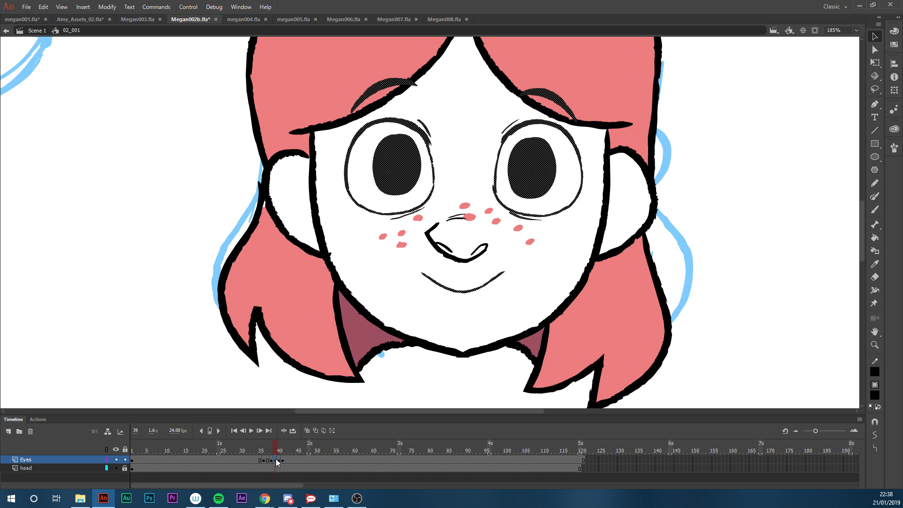
{"action": "left_click", "coordinate": [388, 243]}
{"action": "left_click", "coordinate": [398, 185]}
{"action": "key", "text": "Delete"}
{"action": "left_click", "coordinate": [526, 186]}
{"action": "key", "text": "Delete"}
{"action": "key", "text": "b"}
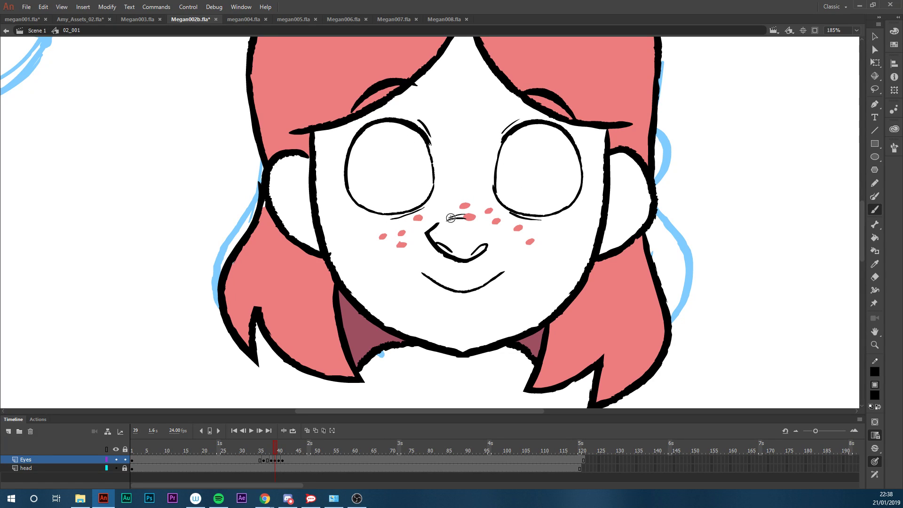
{"action": "left_click", "coordinate": [307, 430]}
{"action": "left_click_drag", "start_coordinate": [284, 448], "coordinate": [292, 449]}
Draw stretched, sideways-slanting oval pupils in both eyes at frame 39 and fill them with black
{"action": "mouse_move", "coordinate": [363, 141]}
{"action": "left_mouse_down"}
{"action": "mouse_move", "coordinate": [400, 159]}
{"action": "mouse_move", "coordinate": [404, 171]}
{"action": "mouse_move", "coordinate": [360, 171]}
{"action": "left_mouse_up"}
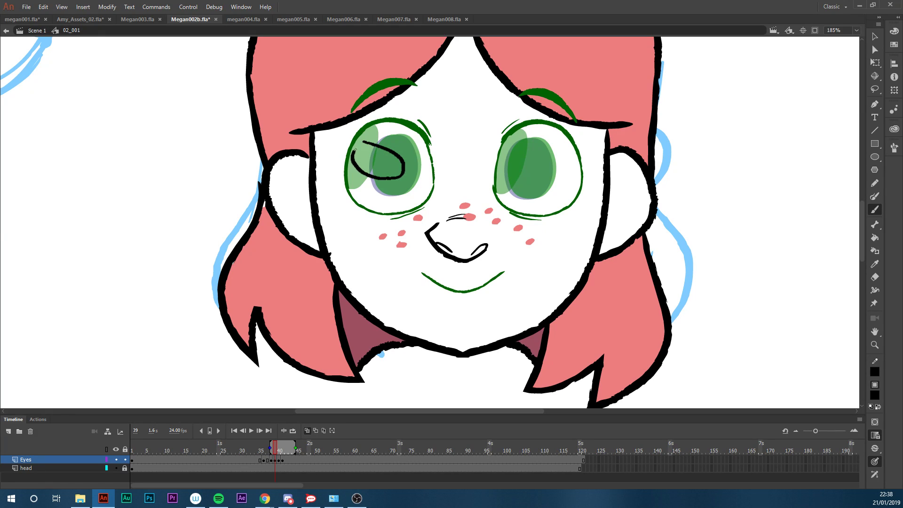
{"action": "mouse_move", "coordinate": [540, 163]}
{"action": "left_mouse_down"}
{"action": "mouse_move", "coordinate": [502, 152]}
{"action": "mouse_move", "coordinate": [499, 165]}
{"action": "mouse_move", "coordinate": [531, 182]}
{"action": "mouse_move", "coordinate": [541, 165]}
{"action": "left_mouse_up"}
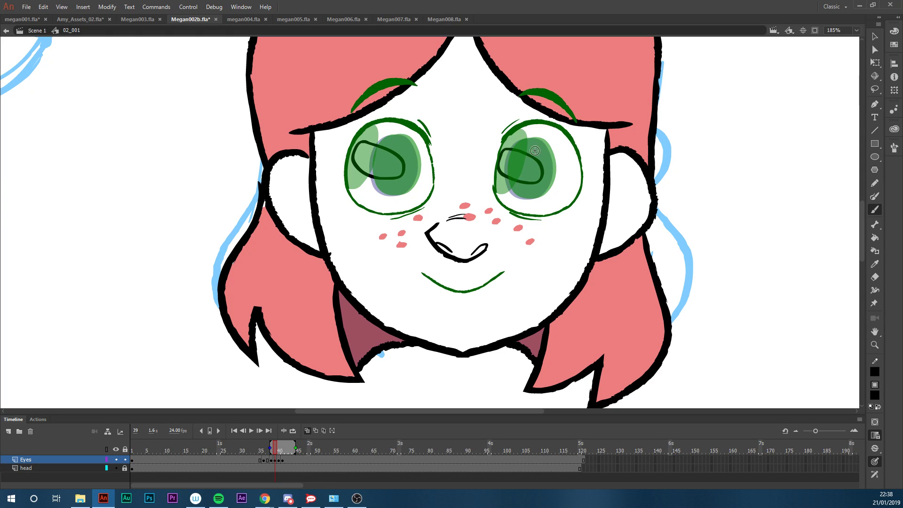
{"action": "key", "text": "k"}
{"action": "left_click", "coordinate": [526, 175]}
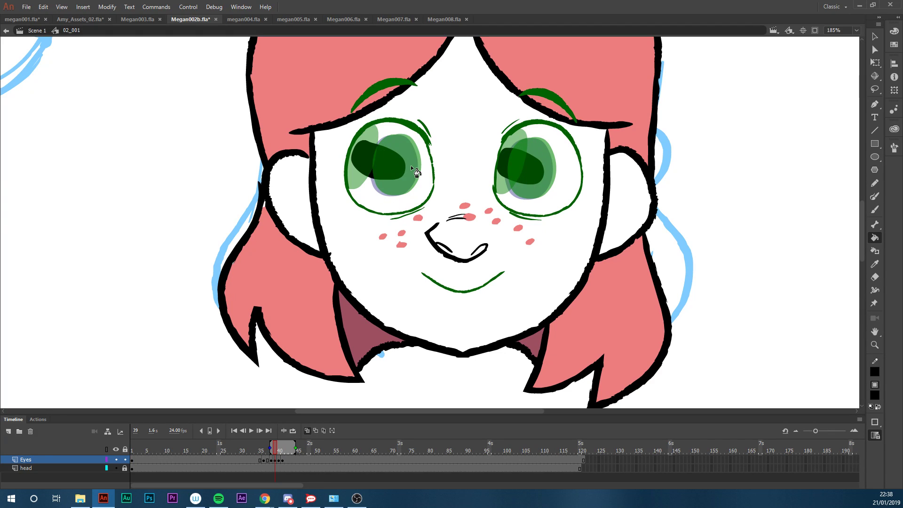
Thicken the edges of both stretched pupils at frame 39 with brush strokes, widening the right-side one
{"action": "key", "text": "b"}
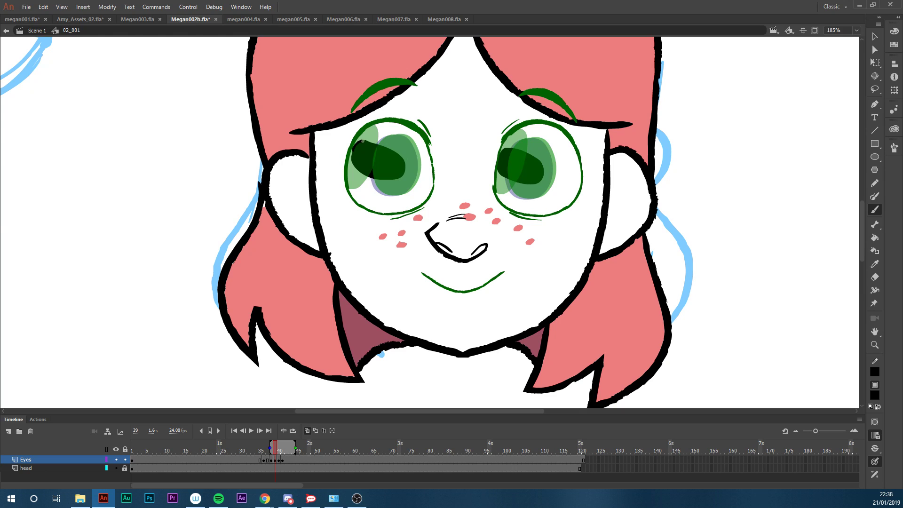
{"action": "mouse_move", "coordinate": [387, 145]}
{"action": "left_mouse_down"}
{"action": "mouse_move", "coordinate": [402, 172]}
{"action": "mouse_move", "coordinate": [359, 170]}
{"action": "mouse_move", "coordinate": [353, 159]}
{"action": "mouse_move", "coordinate": [362, 138]}
{"action": "mouse_move", "coordinate": [395, 152]}
{"action": "left_mouse_up"}
{"action": "key", "text": "ctrl+z"}
{"action": "mouse_move", "coordinate": [508, 149]}
{"action": "left_mouse_down"}
{"action": "mouse_move", "coordinate": [503, 177]}
{"action": "mouse_move", "coordinate": [520, 183]}
{"action": "left_mouse_up"}
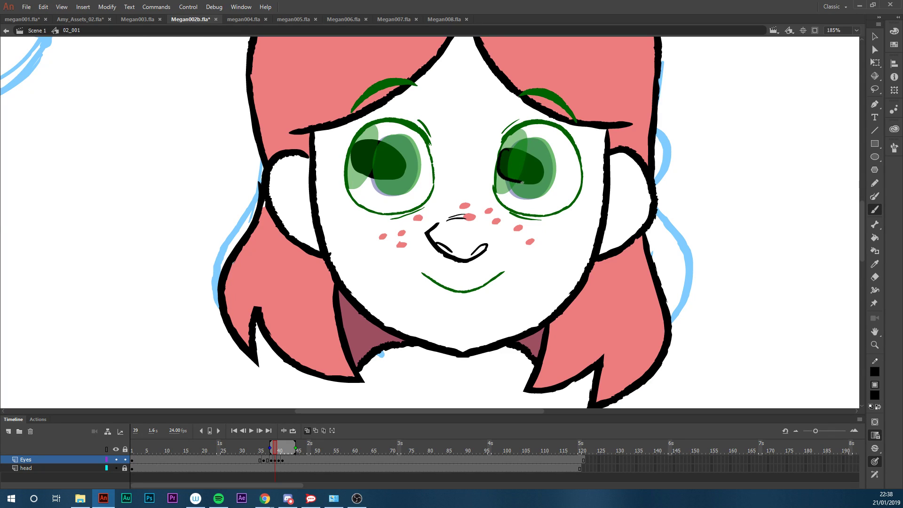
{"action": "key", "text": "ctrl+z"}
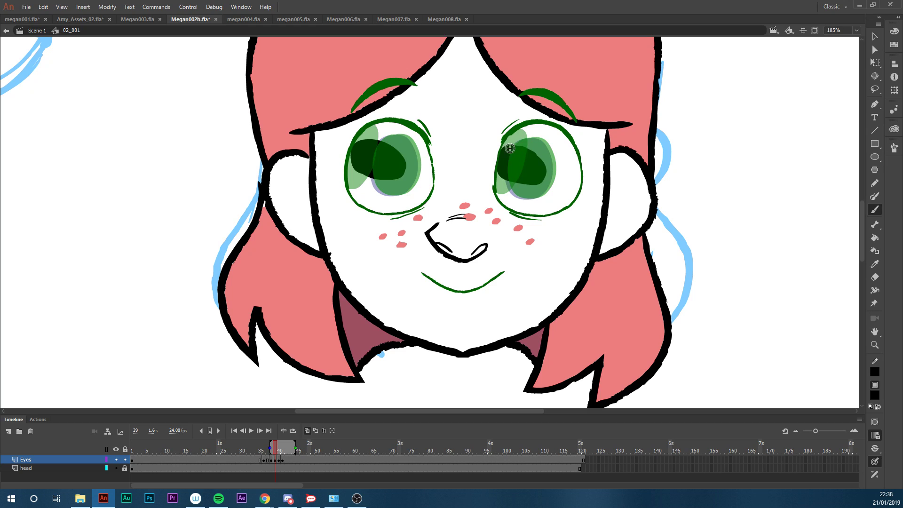
{"action": "left_click_drag", "start_coordinate": [532, 149], "coordinate": [550, 167]}
{"action": "key", "text": "ctrl+z"}
{"action": "key", "text": "k"}
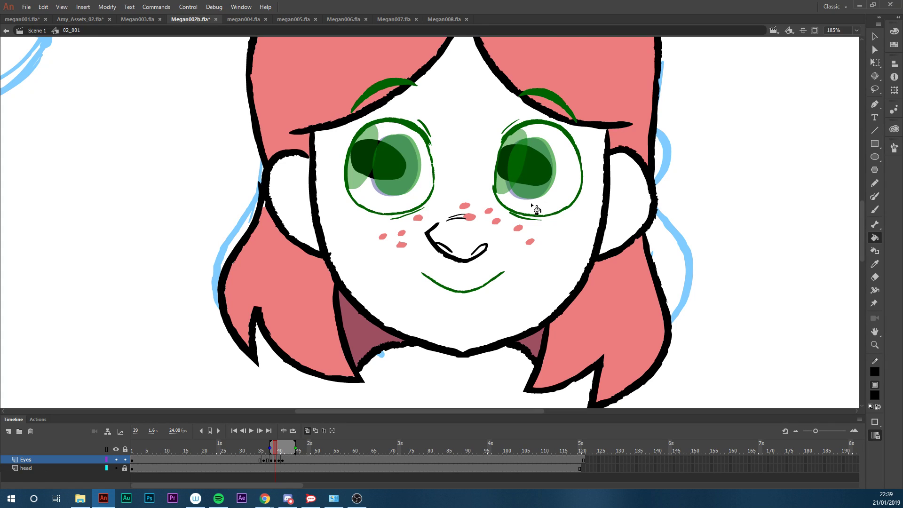
Turn off onion skinning and paint short motion lines above and below both stretched pupils at frame 39
{"action": "mouse_move", "coordinate": [275, 453]}
{"action": "left_mouse_down"}
{"action": "mouse_move", "coordinate": [264, 452]}
{"action": "mouse_move", "coordinate": [279, 452]}
{"action": "mouse_move", "coordinate": [271, 456]}
{"action": "left_mouse_up"}
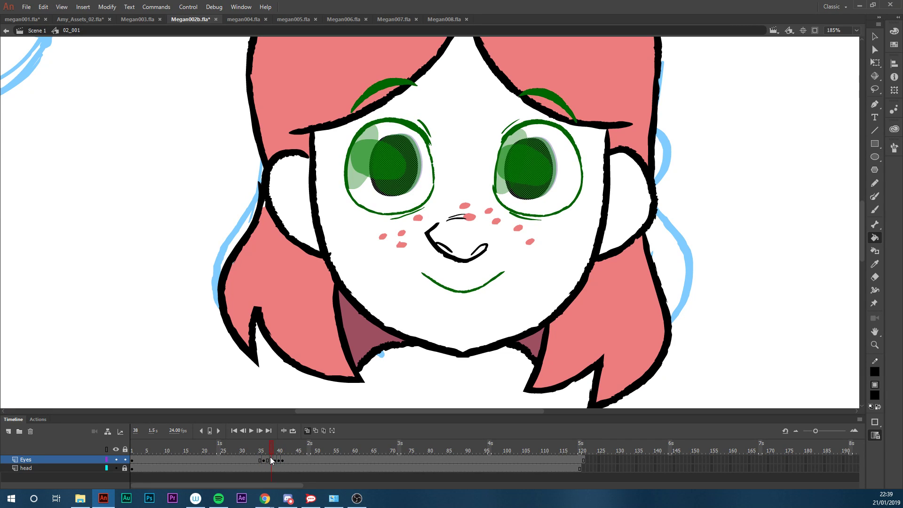
{"action": "left_click", "coordinate": [307, 431]}
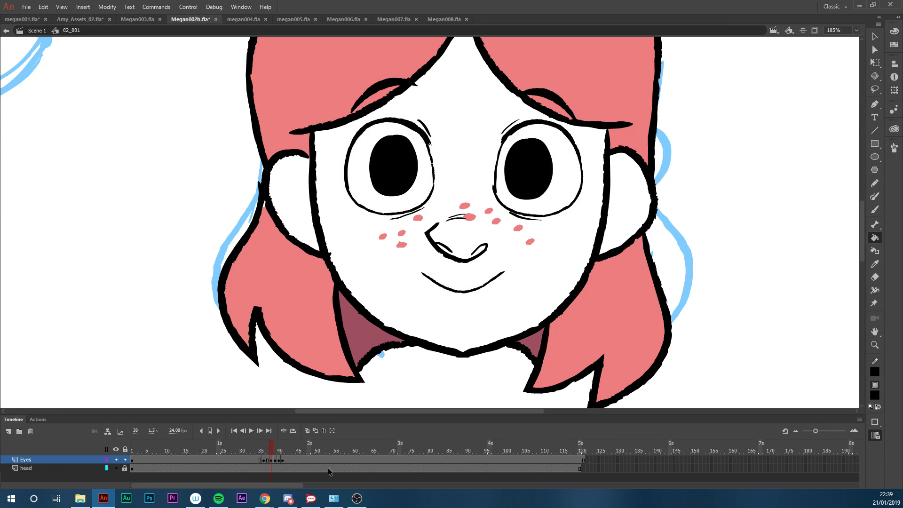
{"action": "left_click_drag", "start_coordinate": [270, 454], "coordinate": [276, 458]}
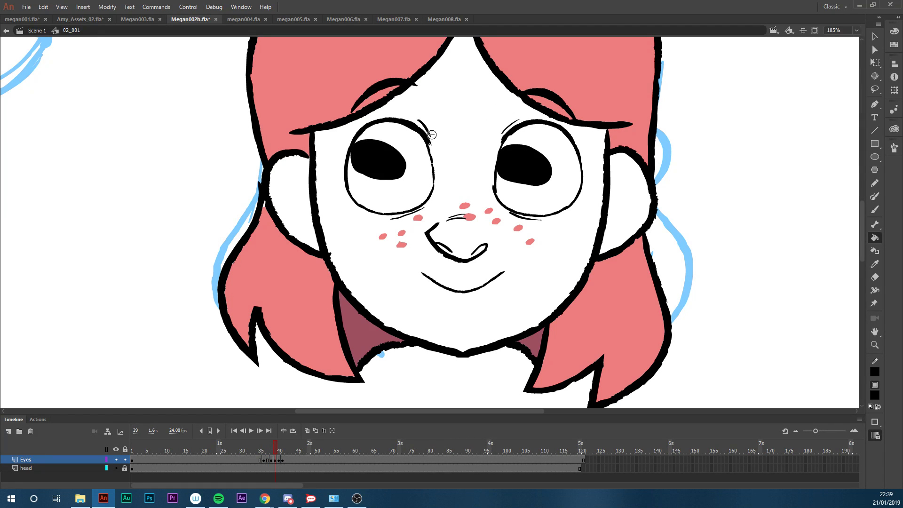
{"action": "key", "text": "b"}
{"action": "left_click_drag", "start_coordinate": [389, 143], "coordinate": [406, 153]}
{"action": "left_click_drag", "start_coordinate": [380, 181], "coordinate": [399, 185]}
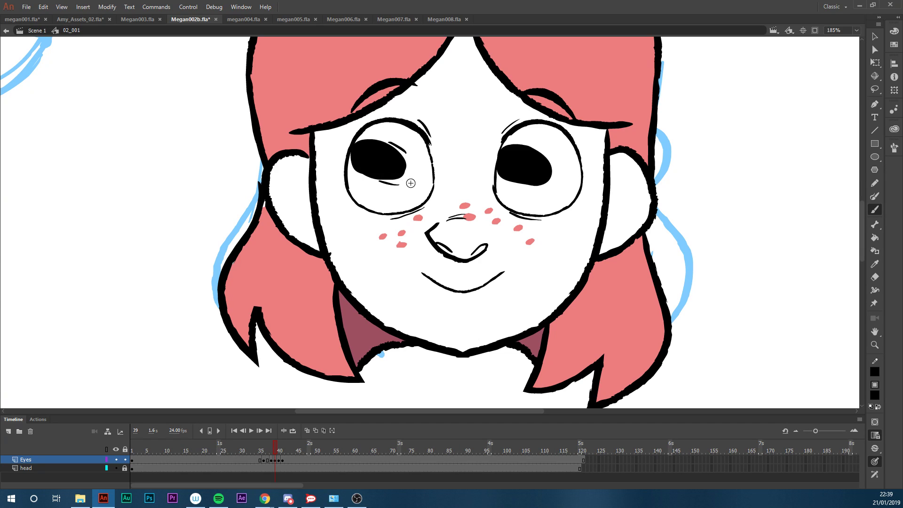
{"action": "left_click_drag", "start_coordinate": [535, 149], "coordinate": [546, 152]}
{"action": "key", "text": "ctrl+z"}
{"action": "left_click_drag", "start_coordinate": [520, 185], "coordinate": [551, 193]}
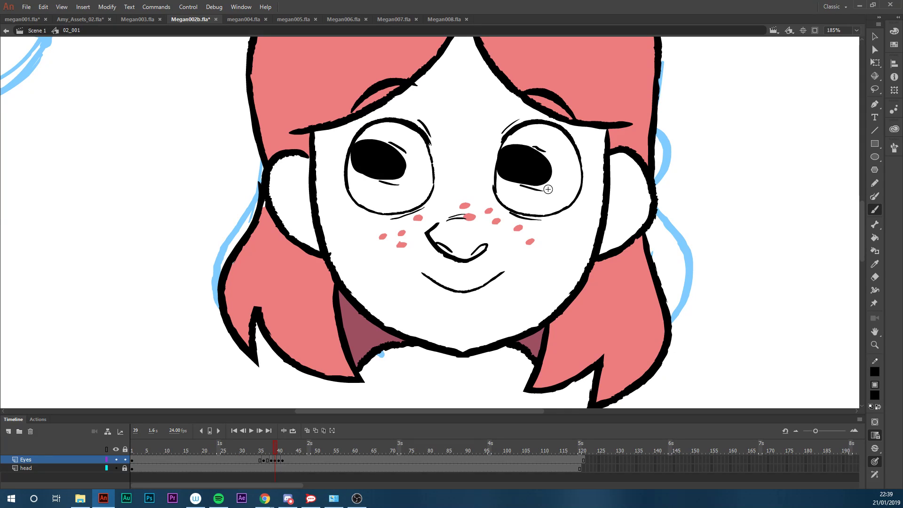
Delete both pupils at frame 40 of the Eyes layer and turn on onion skinning
{"action": "left_click", "coordinate": [281, 461]}
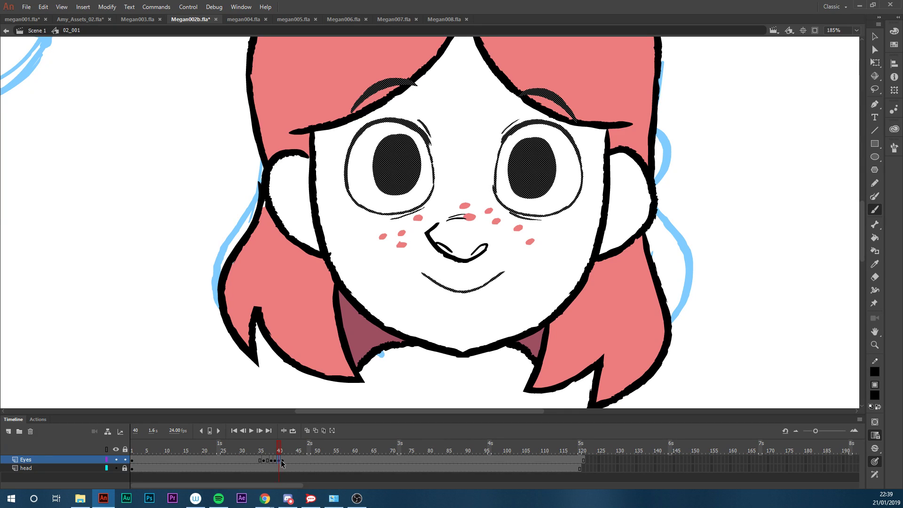
{"action": "key", "text": "v"}
{"action": "left_click", "coordinate": [360, 224]}
{"action": "left_click", "coordinate": [391, 176]}
{"action": "key", "text": "Delete"}
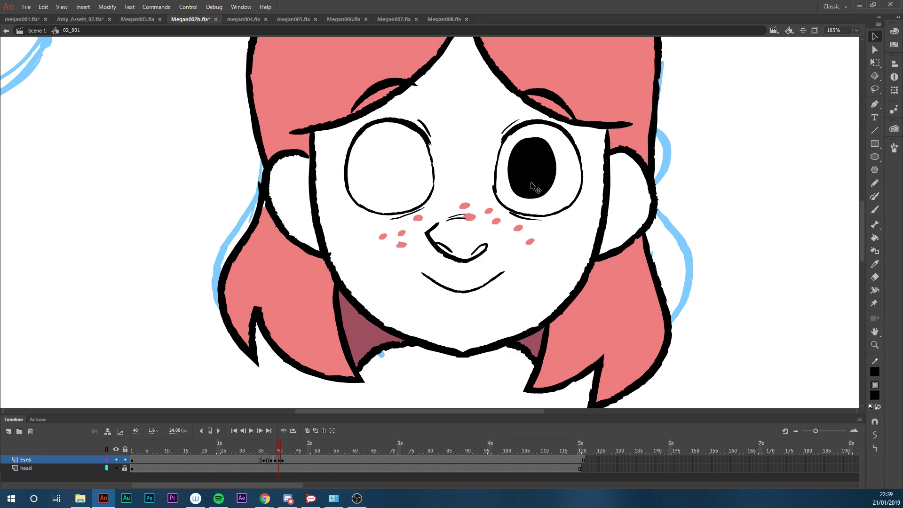
{"action": "left_click", "coordinate": [535, 185]}
{"action": "key", "text": "Delete"}
{"action": "left_click", "coordinate": [308, 430]}
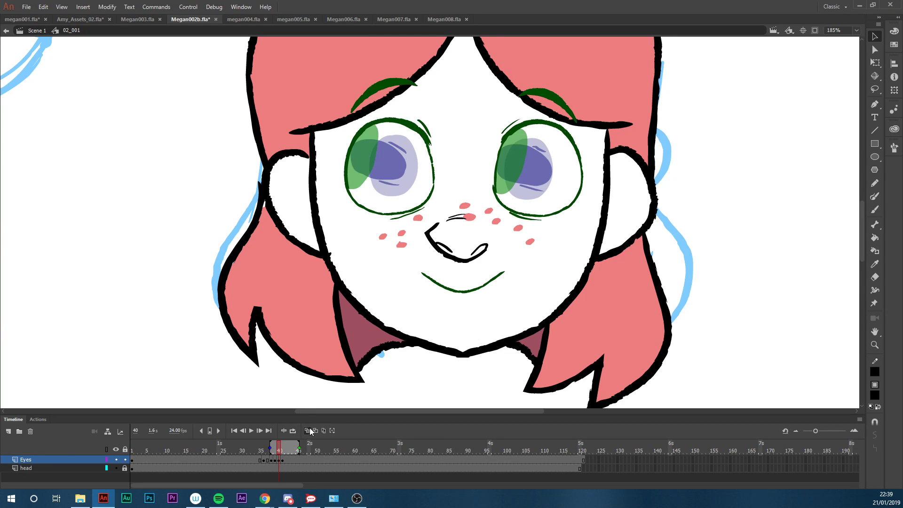
Draw a narrow tilted oval pupil against the left edge of the left-side eye at frame 40 and fill it black
{"action": "key", "text": "b"}
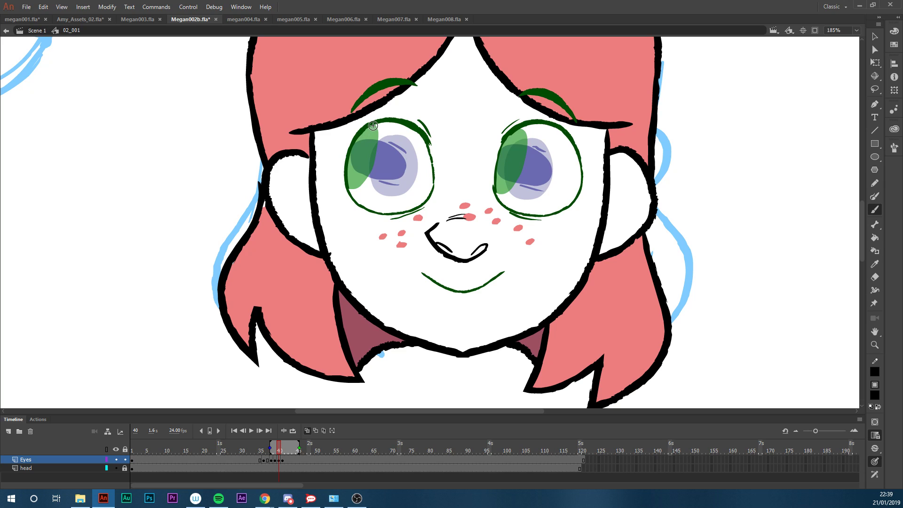
{"action": "mouse_move", "coordinate": [380, 132]}
{"action": "left_mouse_down"}
{"action": "mouse_move", "coordinate": [367, 178]}
{"action": "mouse_move", "coordinate": [348, 188]}
{"action": "mouse_move", "coordinate": [379, 167]}
{"action": "left_mouse_up"}
{"action": "key", "text": "ctrl+z"}
{"action": "left_click_drag", "start_coordinate": [349, 187], "coordinate": [380, 155]}
{"action": "key", "text": "ctrl+z"}
{"action": "left_click_drag", "start_coordinate": [349, 189], "coordinate": [380, 150]}
{"action": "key", "text": "k"}
{"action": "left_click", "coordinate": [369, 153]}
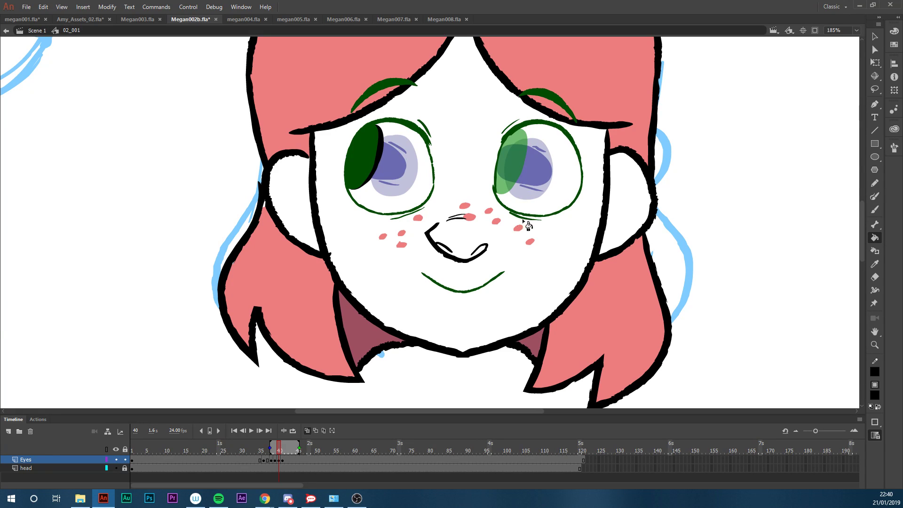
Draw a matching narrow tilted pupil at the left edge of the right-side eye at frame 40 and fill it black
{"action": "key", "text": "v"}
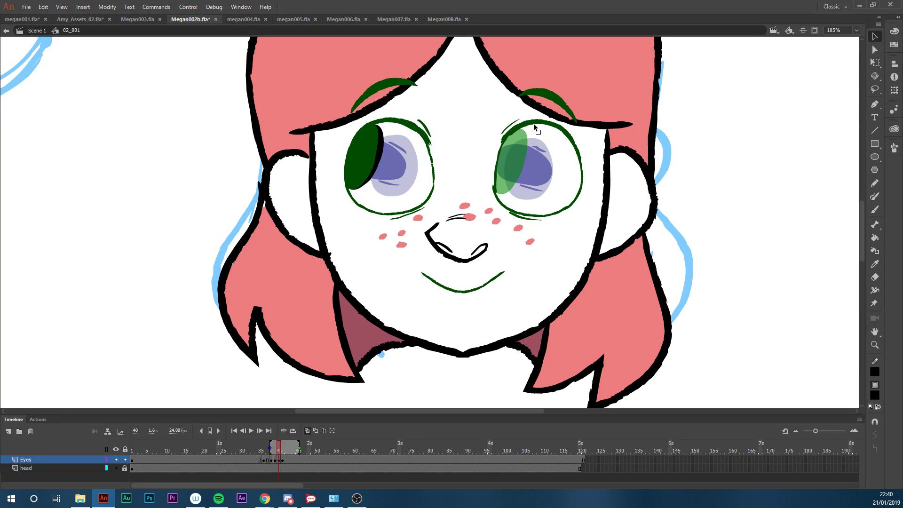
{"action": "key", "text": "b"}
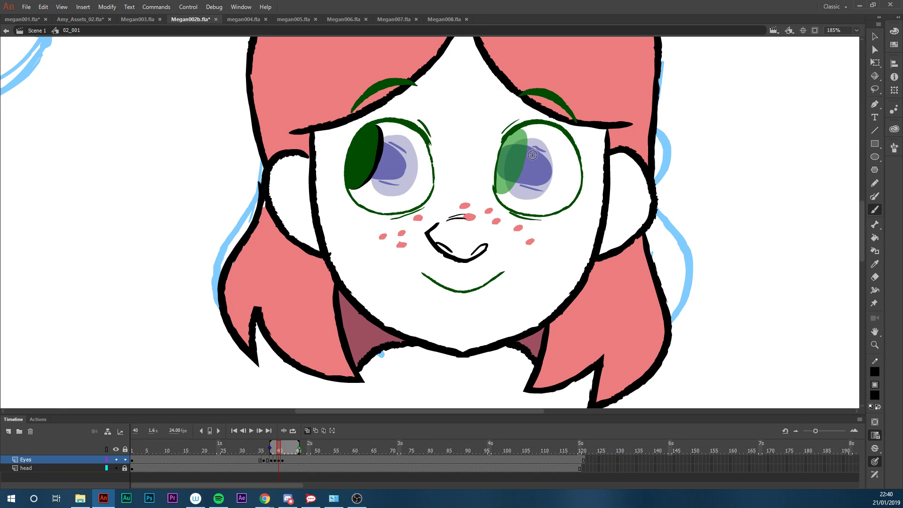
{"action": "mouse_move", "coordinate": [515, 131]}
{"action": "left_mouse_down"}
{"action": "mouse_move", "coordinate": [529, 139]}
{"action": "mouse_move", "coordinate": [512, 188]}
{"action": "left_mouse_up"}
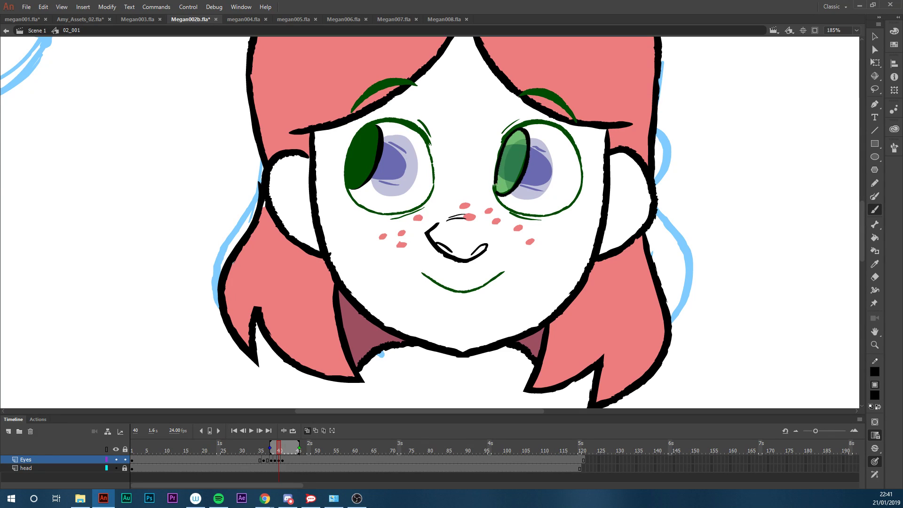
{"action": "left_click_drag", "start_coordinate": [498, 188], "coordinate": [500, 194]}
{"action": "key", "text": "k"}
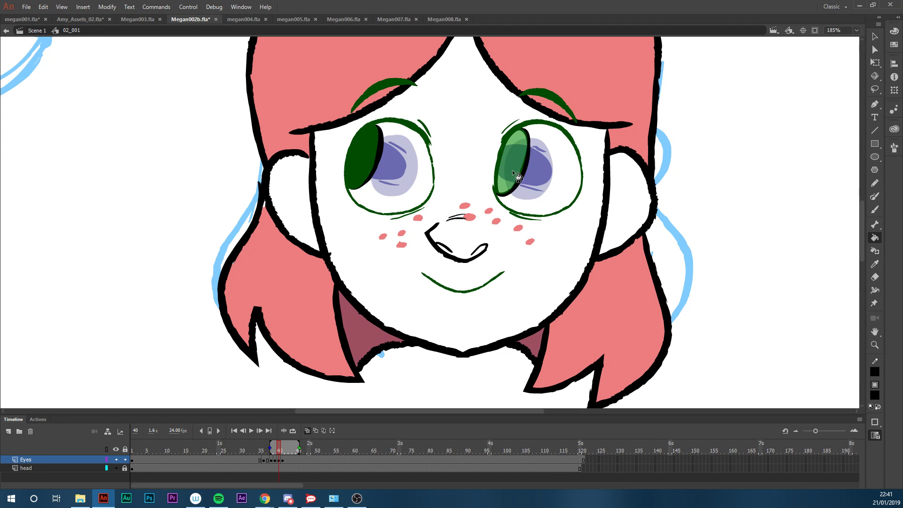
{"action": "left_click", "coordinate": [512, 170]}
Insert two frames before the final sideways-look keyframe on the Eyes layer and make frame 41 a blank keyframe
{"action": "left_click_drag", "start_coordinate": [269, 447], "coordinate": [279, 470]}
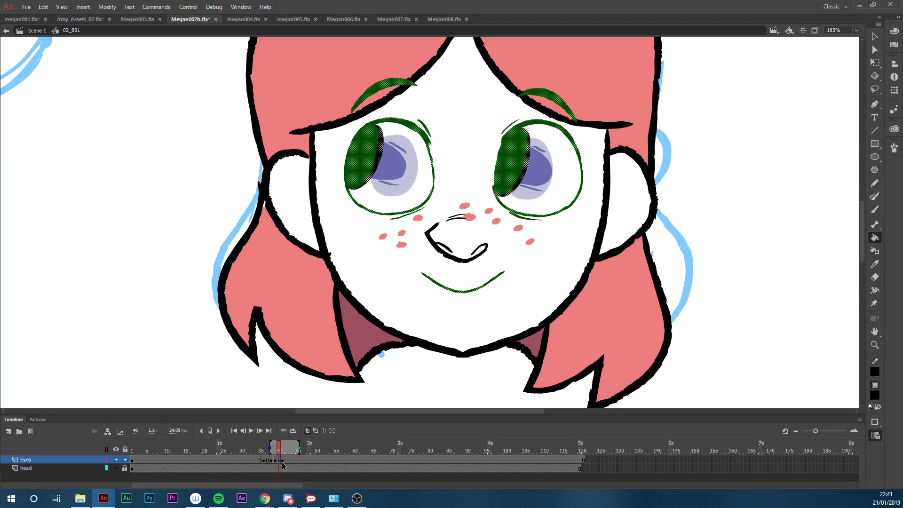
{"action": "left_click", "coordinate": [281, 462]}
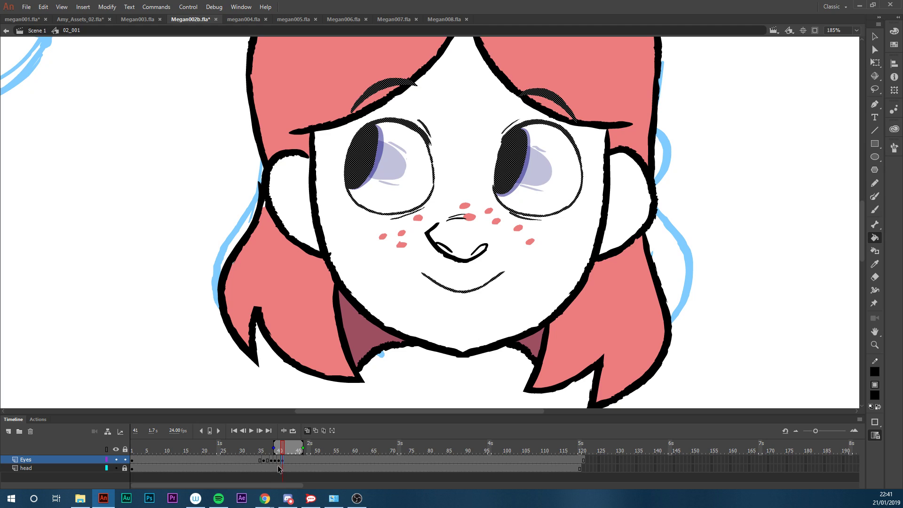
{"action": "left_click", "coordinate": [278, 465]}
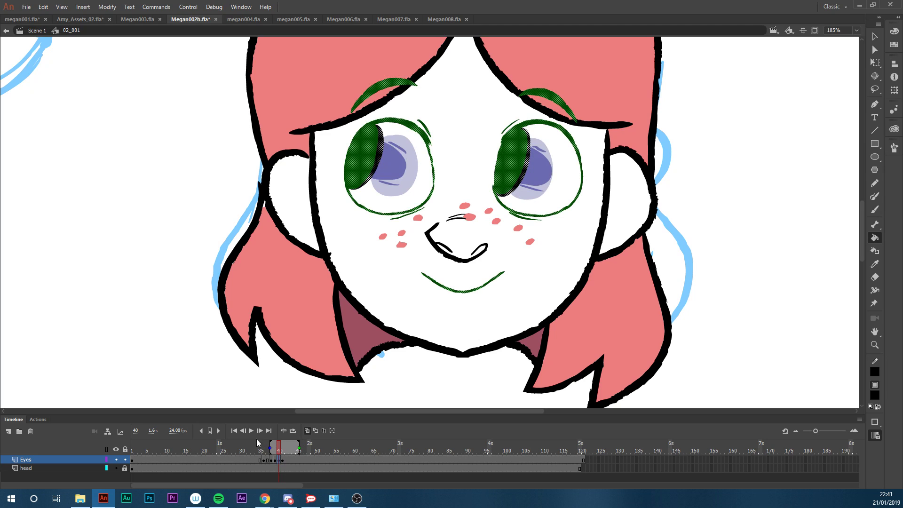
{"action": "left_click", "coordinate": [283, 460]}
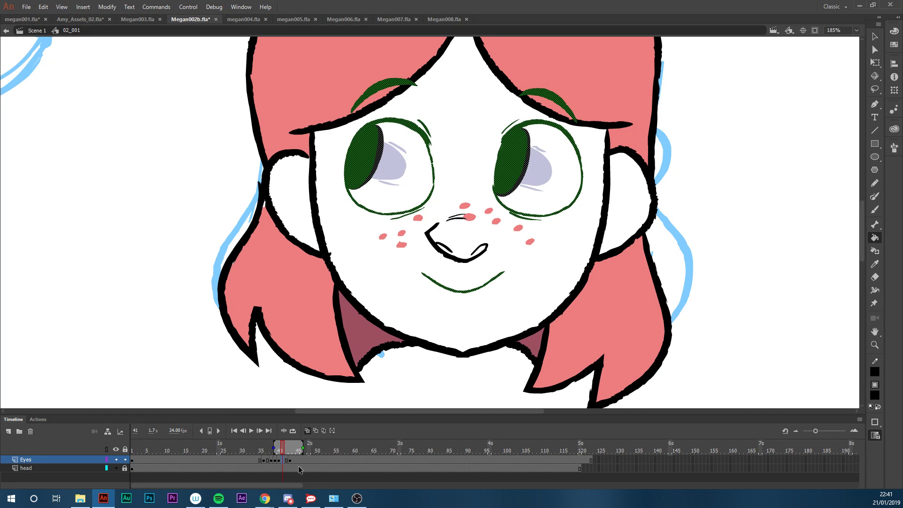
{"action": "key", "text": "F7"}
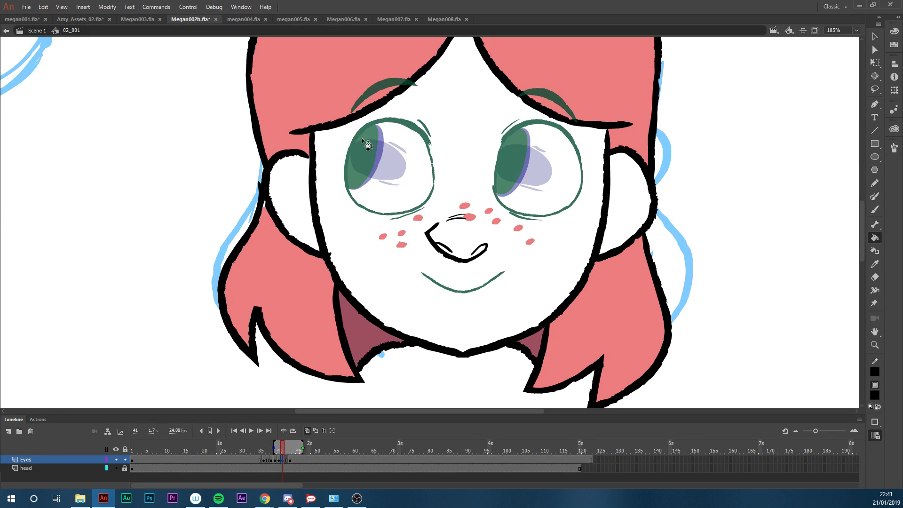
Trace a tilted oval pupil in the left-side eye at frame 41, between the onion-skinned poses, and fill it black
{"action": "key", "text": "b"}
{"action": "mouse_move", "coordinate": [372, 135]}
{"action": "left_mouse_down"}
{"action": "mouse_move", "coordinate": [388, 136]}
{"action": "mouse_move", "coordinate": [376, 131]}
{"action": "mouse_move", "coordinate": [379, 151]}
{"action": "mouse_move", "coordinate": [352, 187]}
{"action": "mouse_move", "coordinate": [354, 142]}
{"action": "mouse_move", "coordinate": [374, 125]}
{"action": "left_mouse_up"}
{"action": "key", "text": "ctrl+z"}
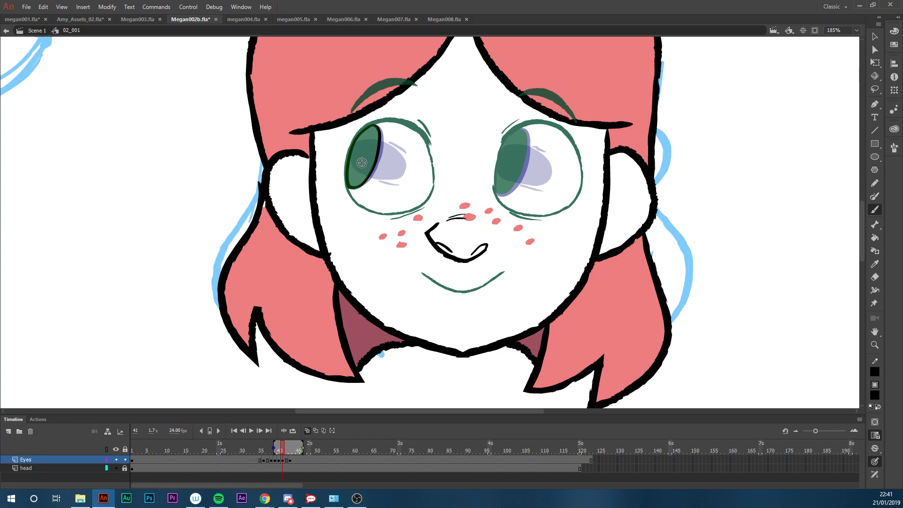
{"action": "key", "text": "k"}
{"action": "left_click", "coordinate": [363, 154]}
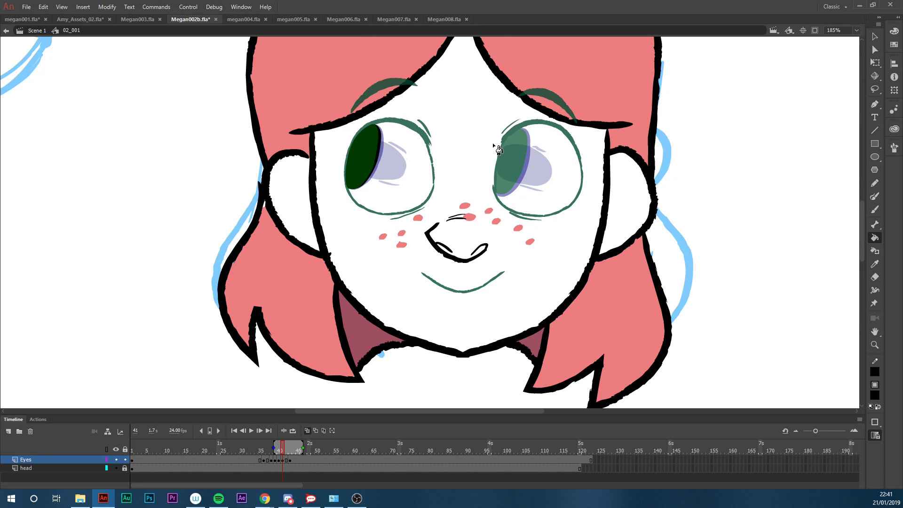
Trace a matching tilted oval pupil outline in the right-side eye at frame 41, following the onion-skinned poses
{"action": "key", "text": "b"}
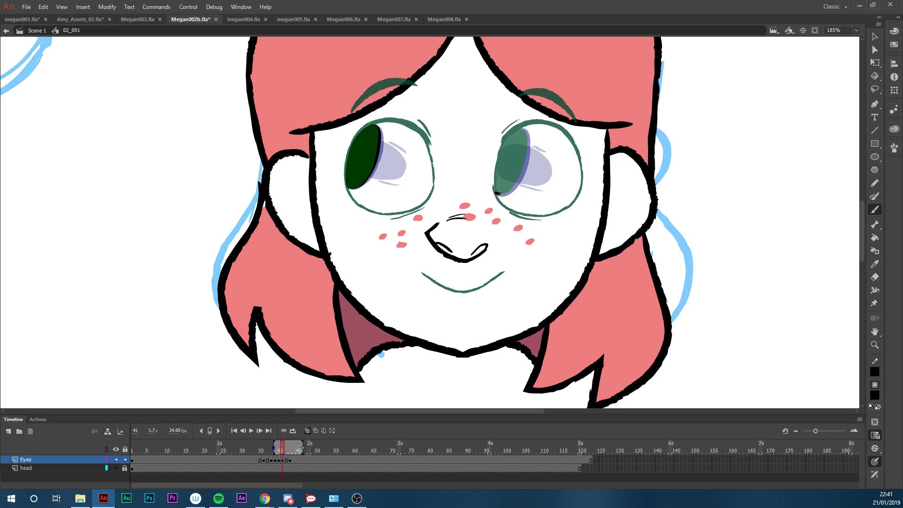
{"action": "mouse_move", "coordinate": [513, 188]}
{"action": "left_mouse_down"}
{"action": "mouse_move", "coordinate": [525, 164]}
{"action": "mouse_move", "coordinate": [516, 126]}
{"action": "left_mouse_up"}
{"action": "left_click_drag", "start_coordinate": [281, 448], "coordinate": [284, 450]}
{"action": "left_click_drag", "start_coordinate": [506, 140], "coordinate": [496, 194]}
{"action": "left_click", "coordinate": [281, 461]}
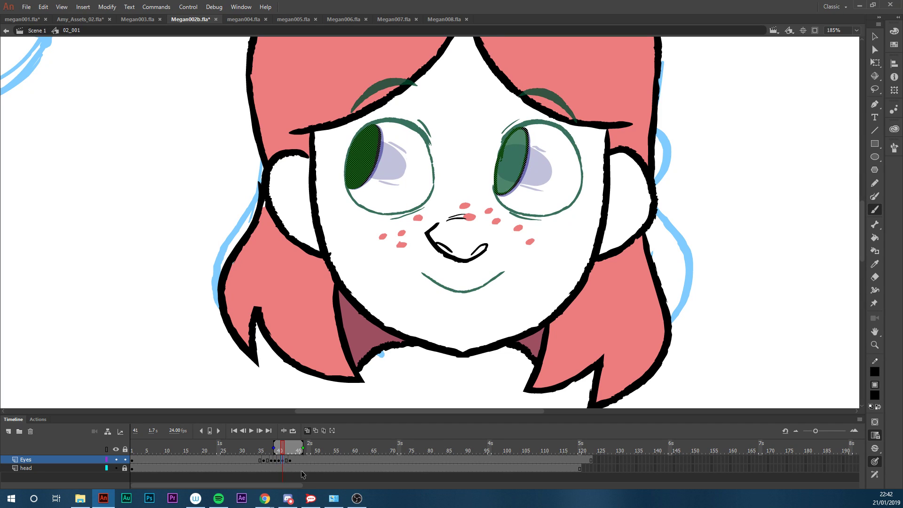
Turn off onion skinning and replace the unfinished pupils at frame 41 of the Eyes layer with a copy of frame 40's drawing
{"action": "left_click", "coordinate": [306, 431]}
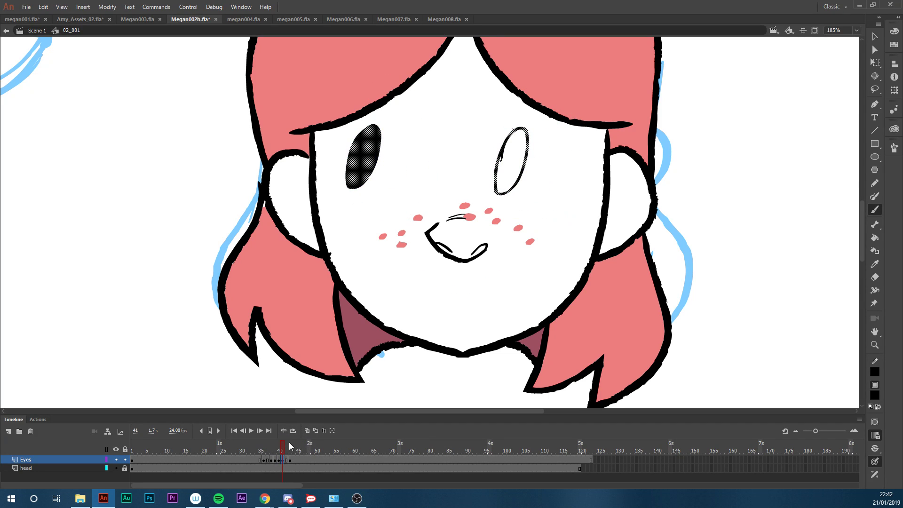
{"action": "left_click", "coordinate": [280, 450]}
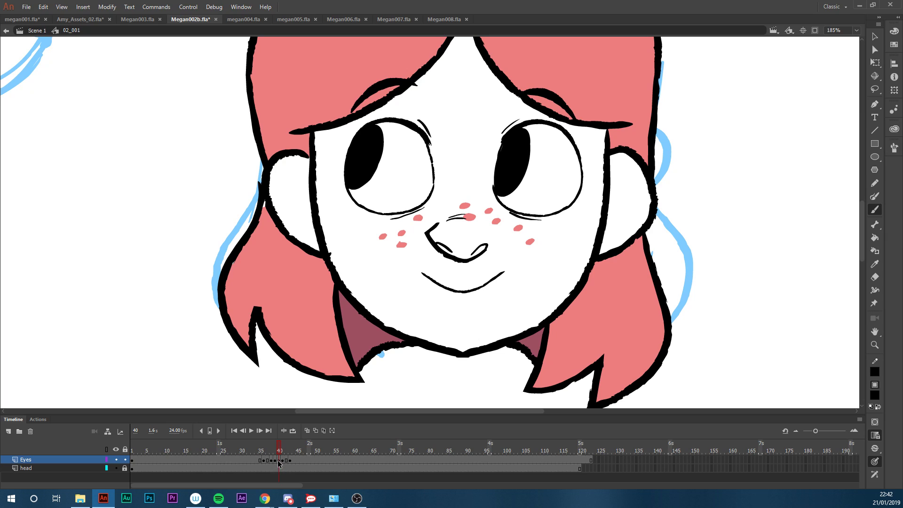
{"action": "left_click", "coordinate": [281, 461]}
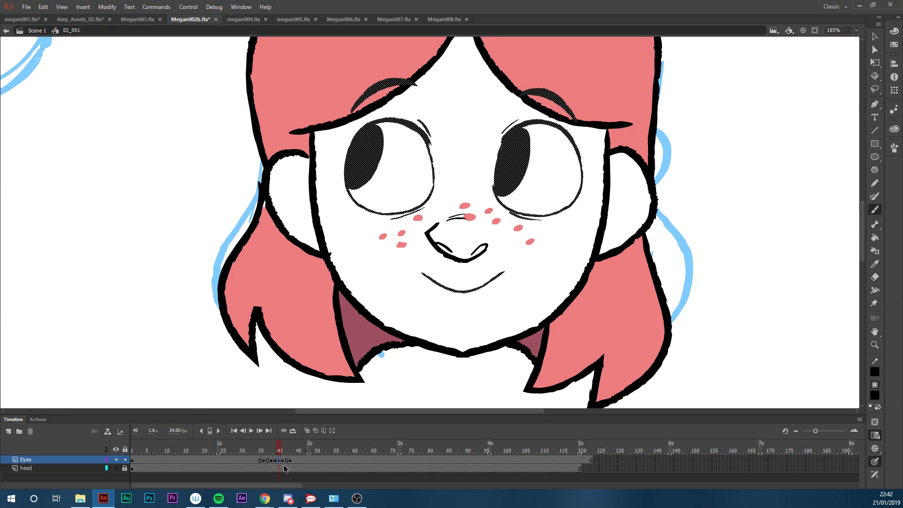
{"action": "left_click", "coordinate": [281, 459]}
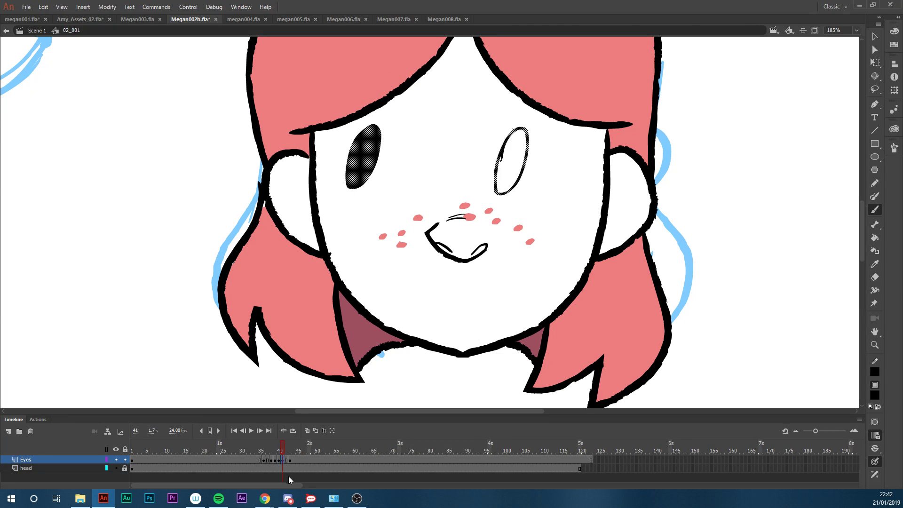
{"action": "key", "text": "Delete"}
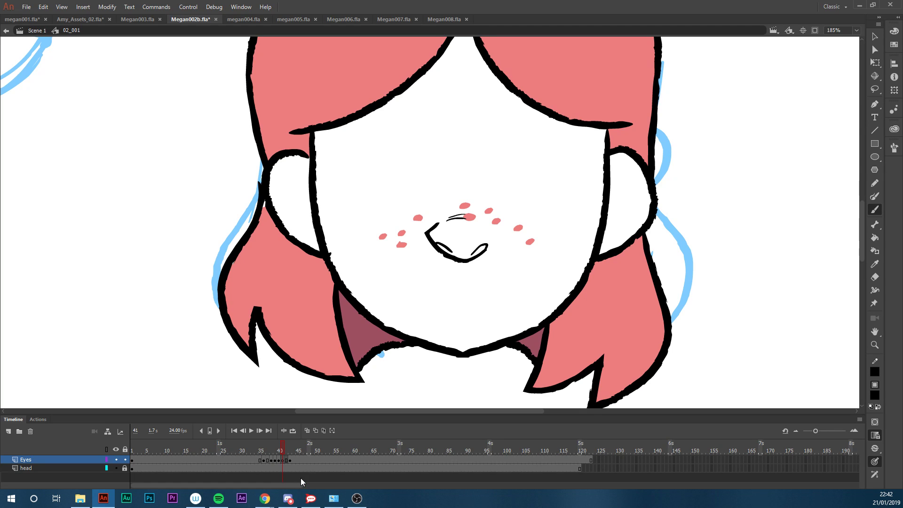
{"action": "key", "text": "ctrl+z"}
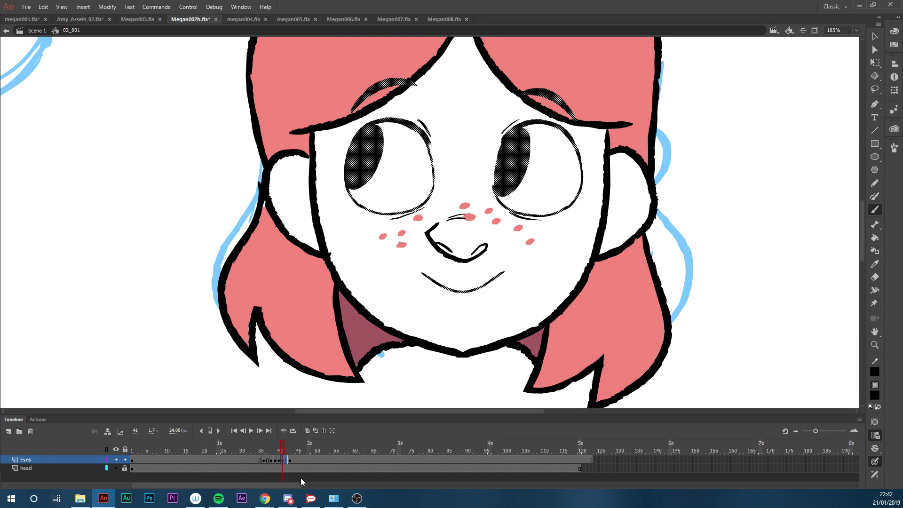
{"action": "mouse_move", "coordinate": [286, 451]}
{"action": "left_mouse_down"}
{"action": "mouse_move", "coordinate": [275, 450]}
{"action": "mouse_move", "coordinate": [292, 454]}
{"action": "mouse_move", "coordinate": [279, 462]}
{"action": "left_mouse_up"}
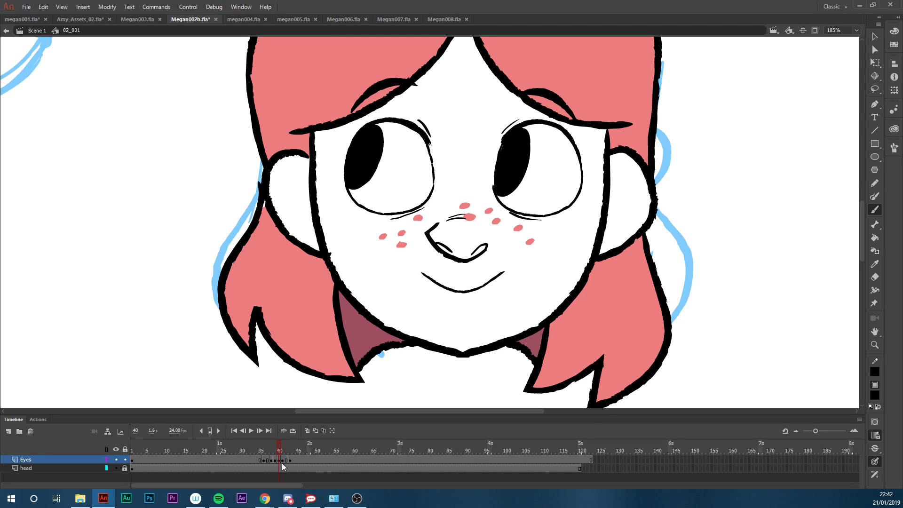
{"action": "left_click", "coordinate": [281, 461]}
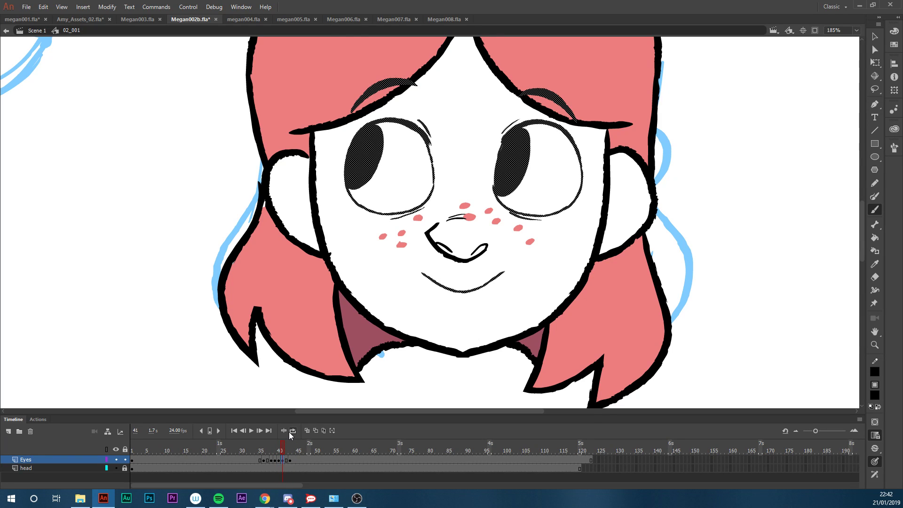
Erase a thin sliver along the right edge of both pupils at frame 41 to make them narrower
{"action": "key", "text": "l"}
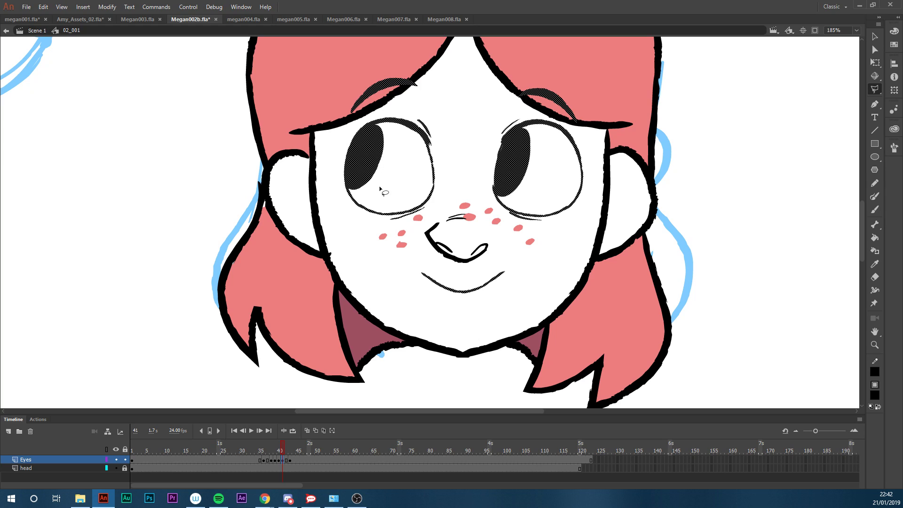
{"action": "key", "text": "v"}
{"action": "left_click", "coordinate": [391, 178]}
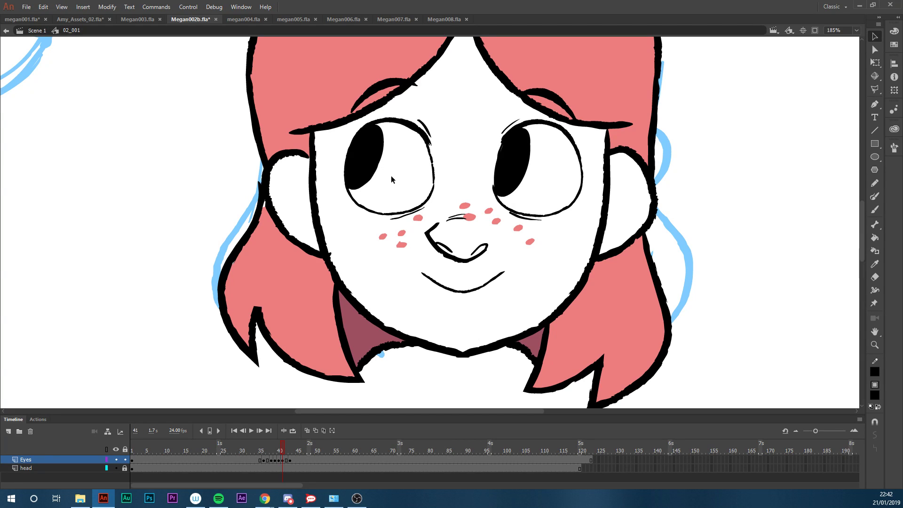
{"action": "key", "text": "l"}
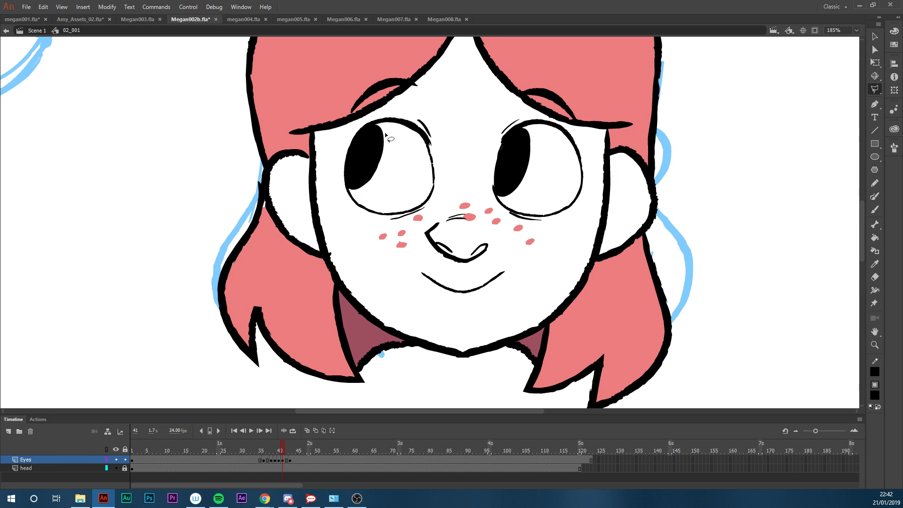
{"action": "left_click", "coordinate": [283, 459]}
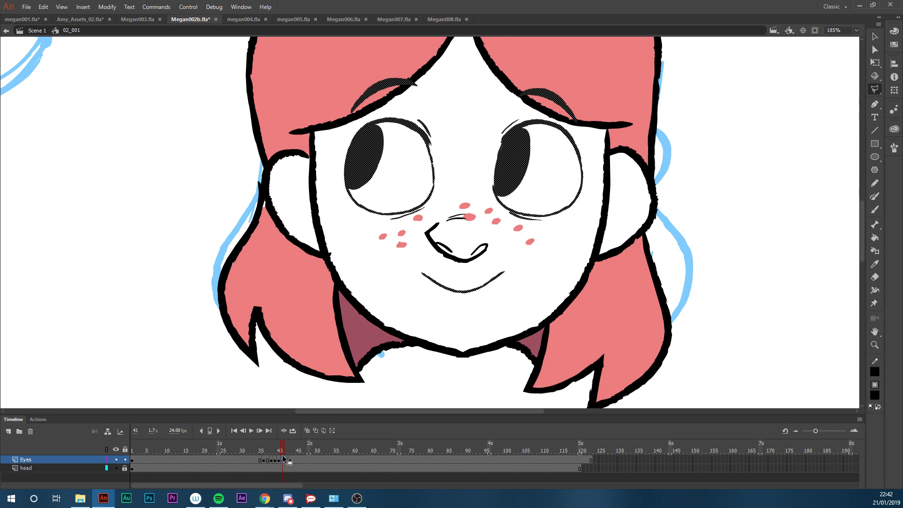
{"action": "key", "text": "e"}
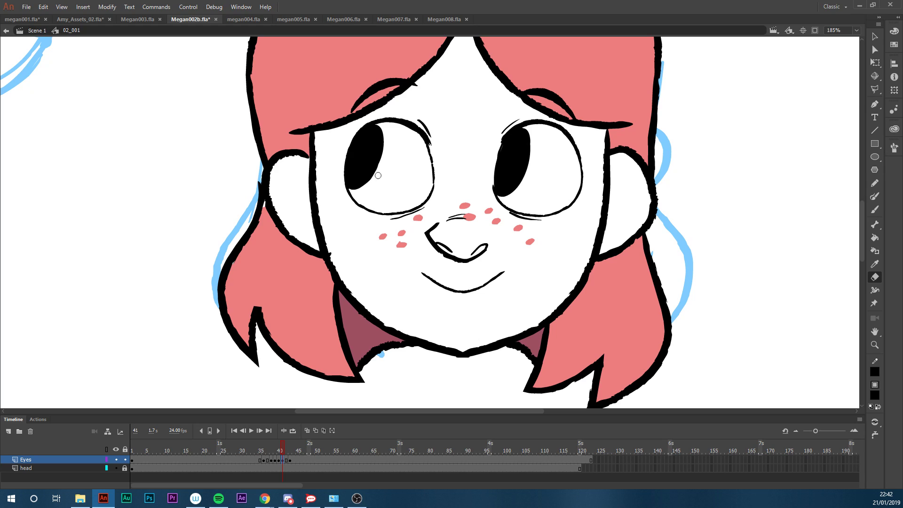
{"action": "mouse_move", "coordinate": [357, 193]}
{"action": "left_mouse_down"}
{"action": "mouse_move", "coordinate": [380, 167]}
{"action": "mouse_move", "coordinate": [389, 118]}
{"action": "left_mouse_up"}
{"action": "mouse_move", "coordinate": [532, 132]}
{"action": "left_mouse_down"}
{"action": "mouse_move", "coordinate": [528, 176]}
{"action": "mouse_move", "coordinate": [505, 200]}
{"action": "mouse_move", "coordinate": [525, 179]}
{"action": "mouse_move", "coordinate": [531, 128]}
{"action": "left_mouse_up"}
Play back the eye movement from before the look and scrub through the in-between frames around frame 40
{"action": "left_click_drag", "start_coordinate": [281, 448], "coordinate": [254, 459]}
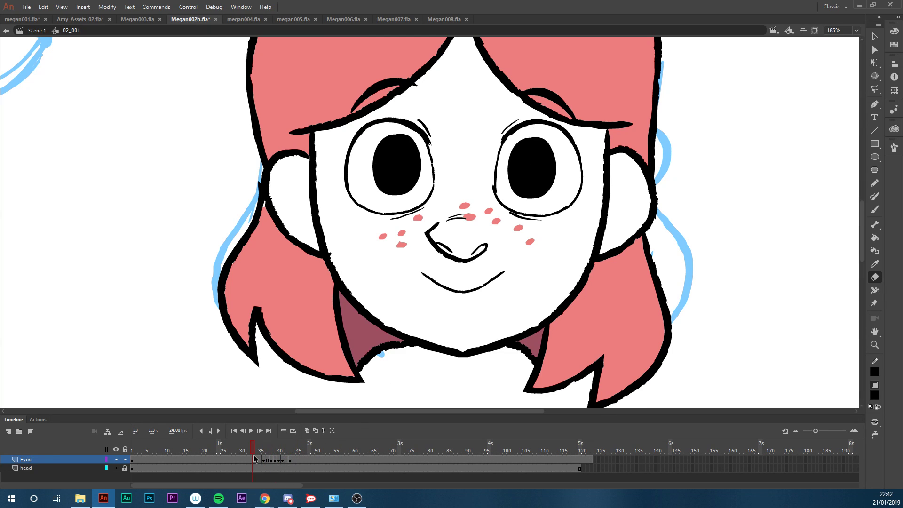
{"action": "key", "text": "Return"}
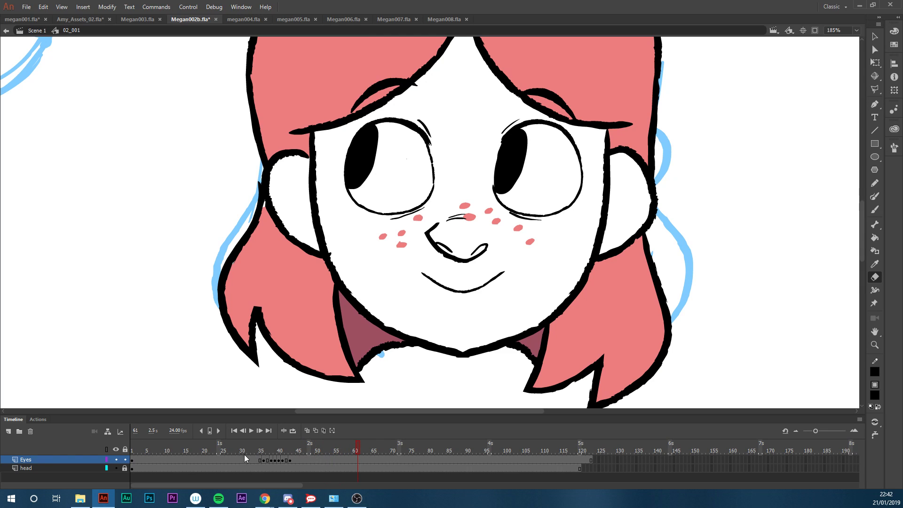
{"action": "left_click", "coordinate": [230, 442]}
{"action": "key", "text": "Return"}
{"action": "left_click", "coordinate": [233, 450]}
{"action": "key", "text": "Return"}
{"action": "mouse_move", "coordinate": [283, 445]}
{"action": "left_mouse_down"}
{"action": "mouse_move", "coordinate": [242, 447]}
{"action": "mouse_move", "coordinate": [312, 445]}
{"action": "mouse_move", "coordinate": [250, 453]}
{"action": "mouse_move", "coordinate": [283, 461]}
{"action": "left_mouse_up"}
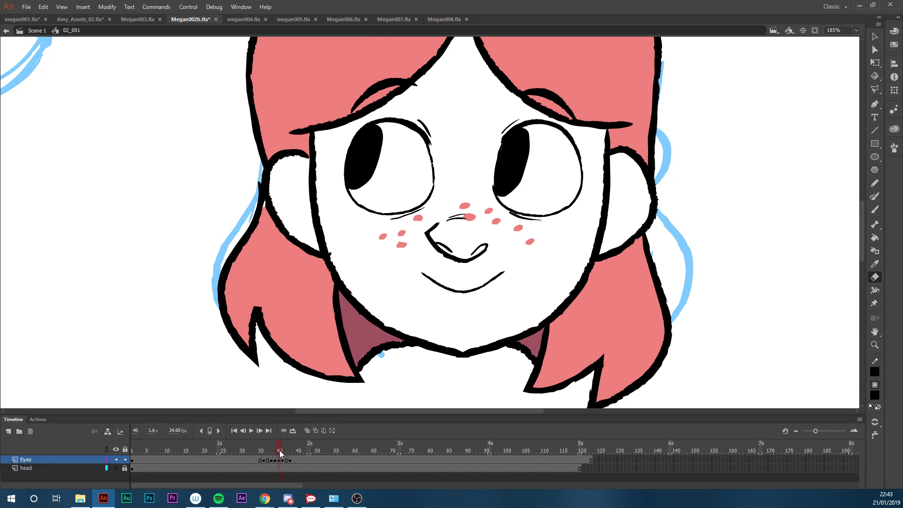
{"action": "left_click_drag", "start_coordinate": [303, 449], "coordinate": [279, 450]}
{"action": "left_click_drag", "start_coordinate": [280, 445], "coordinate": [256, 455]}
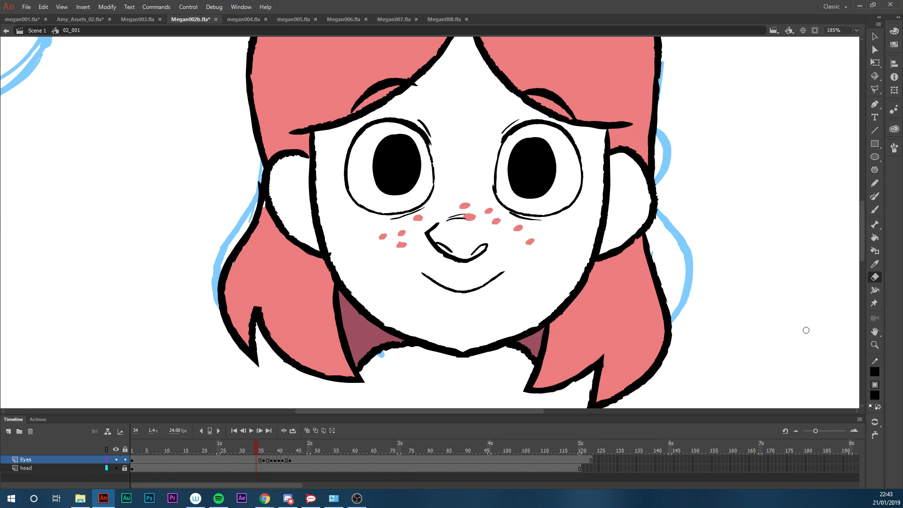
Zoom out to the whole head and leave the 02_001 symbol to return to Scene 1
{"action": "mouse_move", "coordinate": [862, 256]}
{"action": "left_mouse_down"}
{"action": "mouse_move", "coordinate": [860, 288]}
{"action": "mouse_move", "coordinate": [862, 249]}
{"action": "left_mouse_up"}
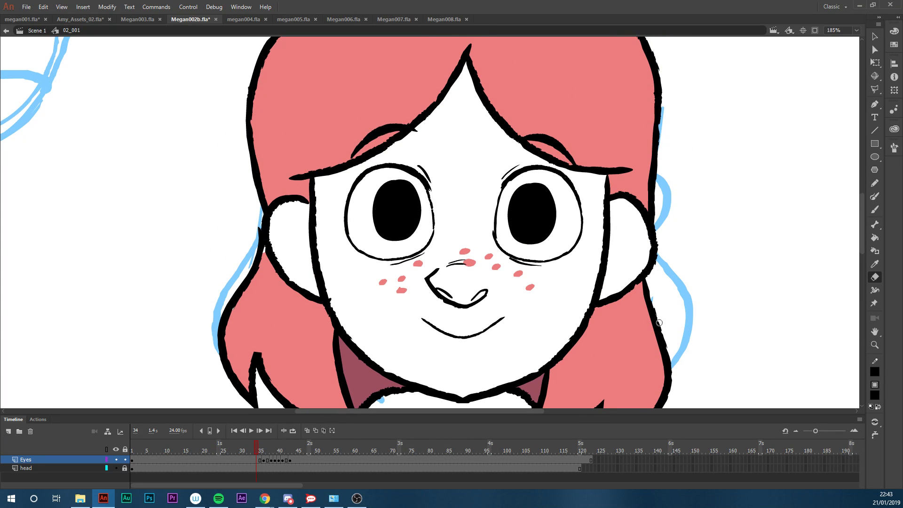
{"action": "mouse_move", "coordinate": [862, 249]}
{"action": "left_mouse_down"}
{"action": "mouse_move", "coordinate": [859, 270]}
{"action": "mouse_move", "coordinate": [860, 242]}
{"action": "left_mouse_up"}
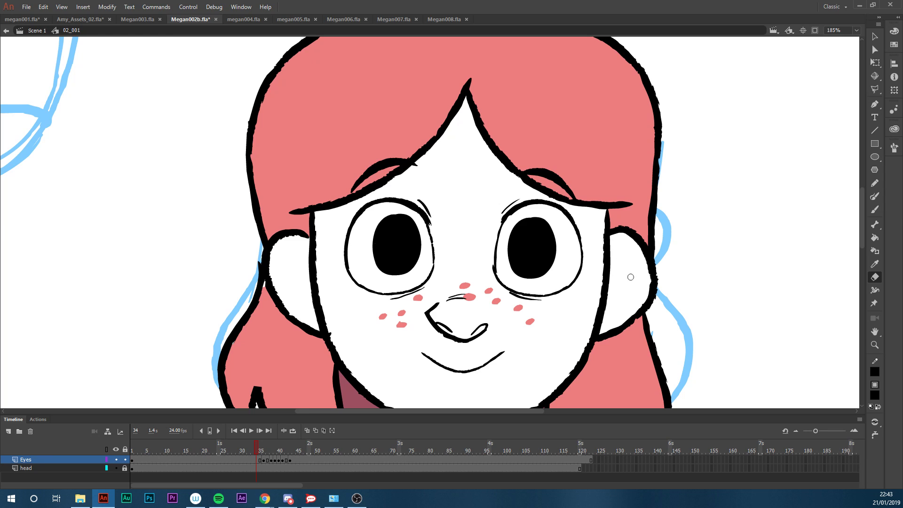
{"action": "key", "text": "z"}
{"action": "left_click", "coordinate": [604, 288], "text": "alt"}
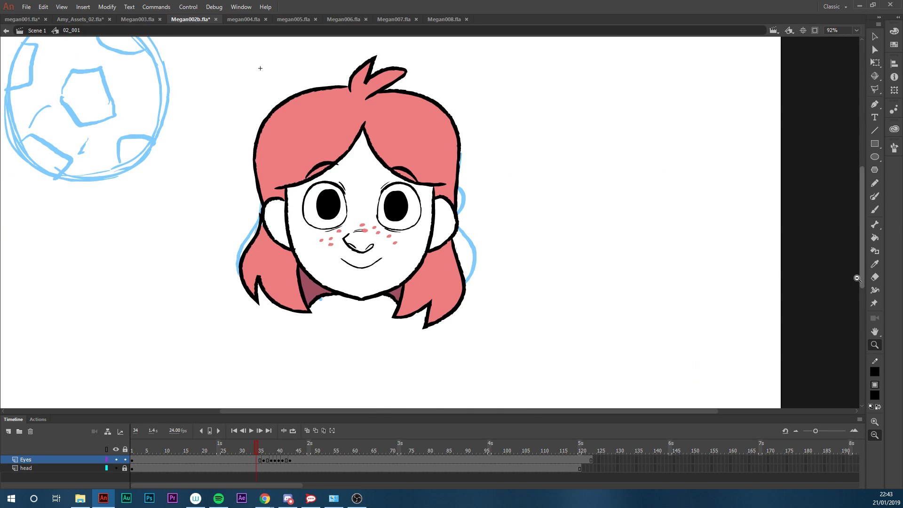
{"action": "mouse_move", "coordinate": [861, 259]}
{"action": "left_mouse_down"}
{"action": "mouse_move", "coordinate": [861, 240]}
{"action": "mouse_move", "coordinate": [861, 249]}
{"action": "left_mouse_up"}
{"action": "left_click_drag", "start_coordinate": [595, 89], "coordinate": [132, 389]}
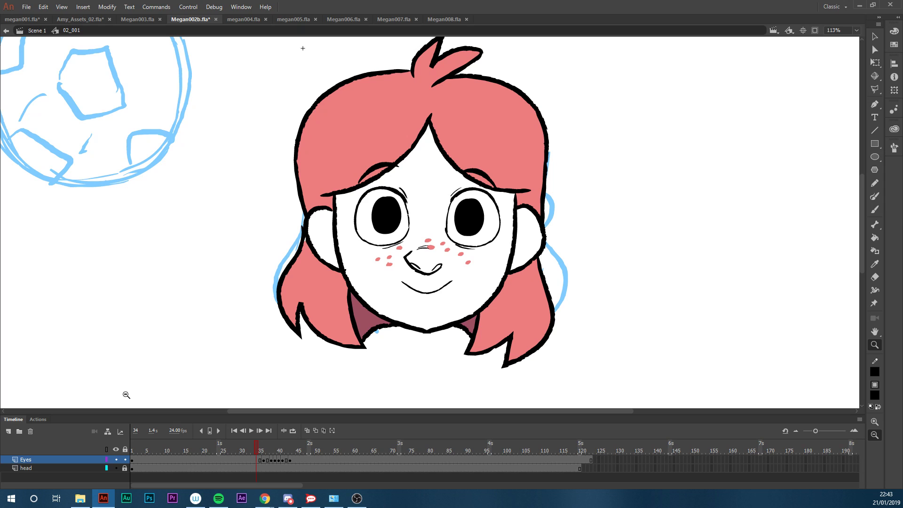
{"action": "key", "text": "period"}
{"action": "key", "text": "v"}
{"action": "double_click", "coordinate": [261, 346]}
Scrub the main timeline up to about frame 46 to check the finished eye movement in the scene
{"action": "left_click", "coordinate": [240, 463]}
{"action": "left_click_drag", "start_coordinate": [239, 459], "coordinate": [308, 450]}
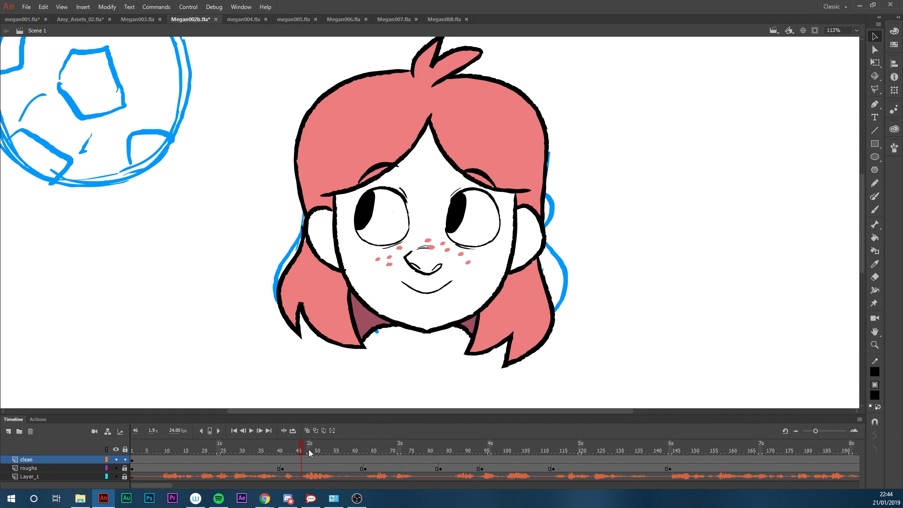
{"action": "left_click_drag", "start_coordinate": [309, 450], "coordinate": [285, 476]}
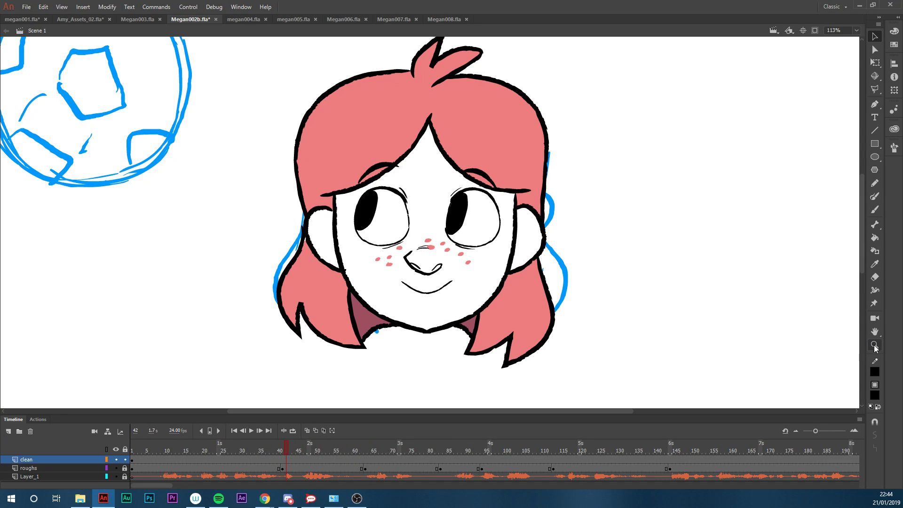
{"action": "mouse_move", "coordinate": [862, 221]}
{"action": "left_mouse_down"}
{"action": "mouse_move", "coordinate": [860, 179]}
{"action": "mouse_move", "coordinate": [861, 218]}
{"action": "left_mouse_up"}
{"action": "left_click_drag", "start_coordinate": [286, 450], "coordinate": [283, 471]}
{"action": "mouse_move", "coordinate": [263, 498]}
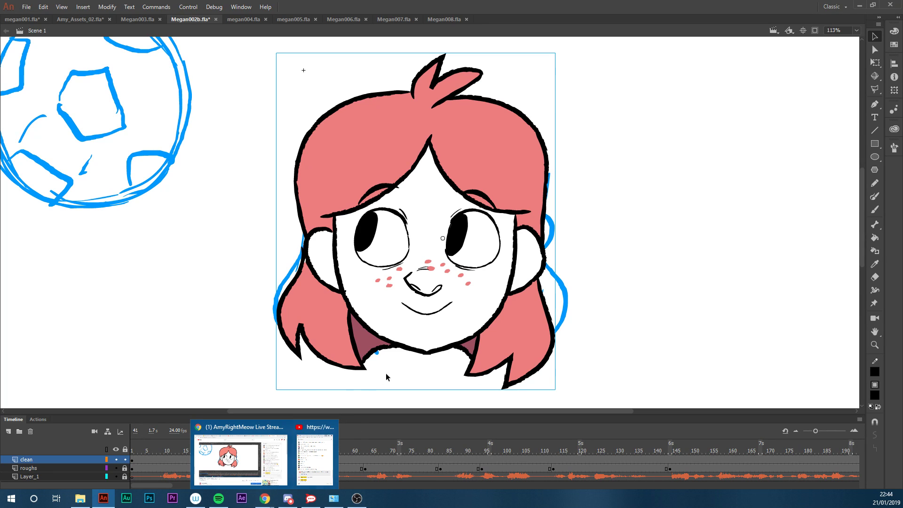
{"action": "mouse_move", "coordinate": [282, 447]}
{"action": "left_mouse_down"}
{"action": "mouse_move", "coordinate": [253, 457]}
{"action": "mouse_move", "coordinate": [685, 447]}
{"action": "mouse_move", "coordinate": [251, 462]}
{"action": "mouse_move", "coordinate": [283, 459]}
{"action": "left_mouse_up"}
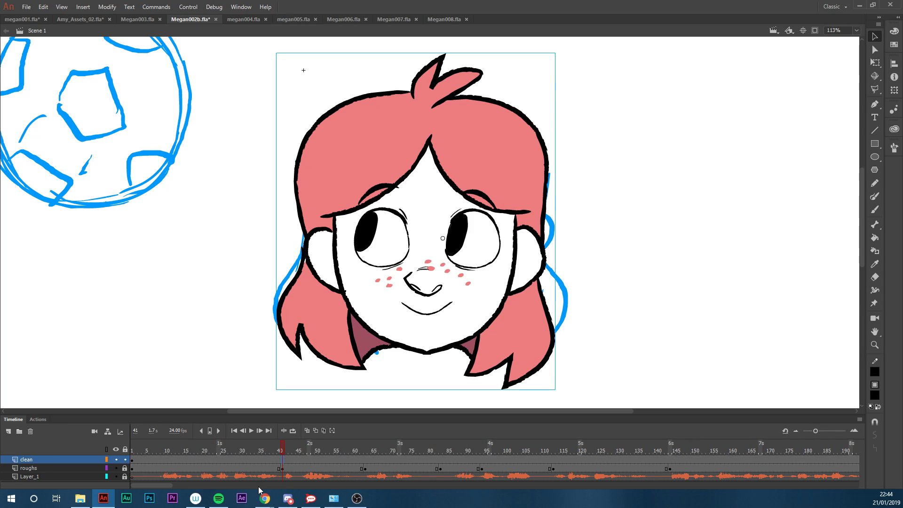
{"action": "left_click_drag", "start_coordinate": [862, 257], "coordinate": [857, 258]}
{"action": "mouse_move", "coordinate": [281, 451]}
{"action": "left_mouse_down"}
{"action": "mouse_move", "coordinate": [249, 461]}
{"action": "mouse_move", "coordinate": [437, 462]}
{"action": "mouse_move", "coordinate": [495, 473]}
{"action": "mouse_move", "coordinate": [290, 467]}
{"action": "mouse_move", "coordinate": [375, 464]}
{"action": "mouse_move", "coordinate": [286, 473]}
{"action": "mouse_move", "coordinate": [327, 466]}
{"action": "mouse_move", "coordinate": [318, 468]}
{"action": "mouse_move", "coordinate": [319, 456]}
{"action": "mouse_move", "coordinate": [275, 462]}
{"action": "mouse_move", "coordinate": [282, 468]}
{"action": "left_mouse_up"}
{"action": "mouse_move", "coordinate": [312, 497]}
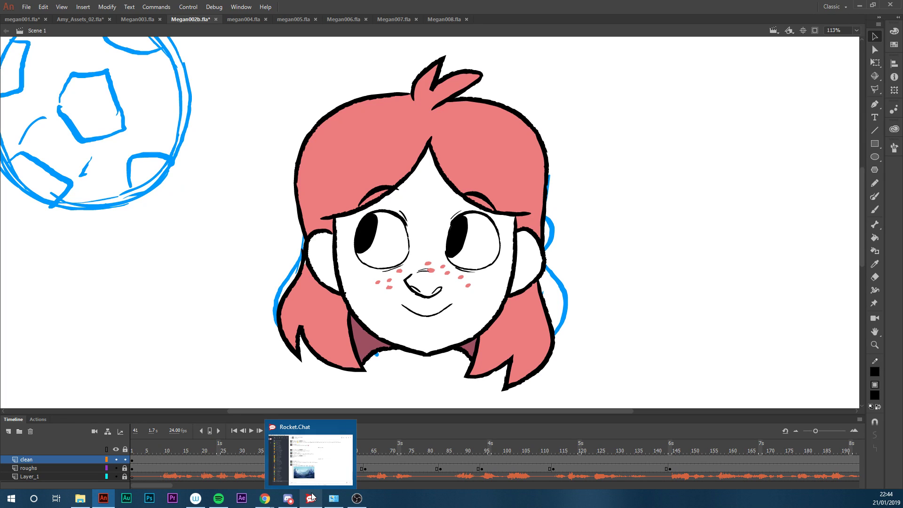
{"action": "left_click", "coordinate": [281, 452]}
{"action": "left_click_drag", "start_coordinate": [281, 448], "coordinate": [280, 455]}
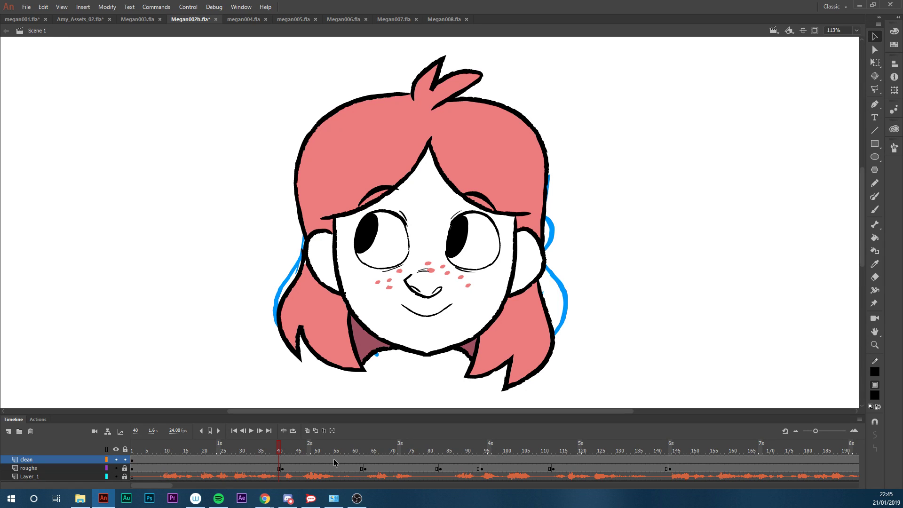
{"action": "mouse_move", "coordinate": [280, 450]}
{"action": "left_mouse_down"}
{"action": "mouse_move", "coordinate": [264, 453]}
{"action": "mouse_move", "coordinate": [282, 468]}
{"action": "left_mouse_up"}
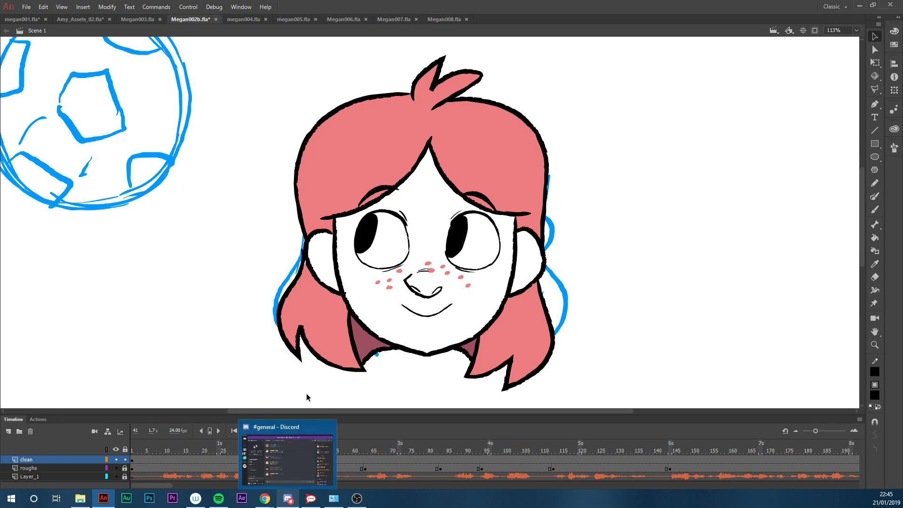
{"action": "left_click", "coordinate": [264, 452]}
{"action": "mouse_move", "coordinate": [264, 453]}
{"action": "left_mouse_down"}
{"action": "mouse_move", "coordinate": [305, 458]}
{"action": "mouse_move", "coordinate": [283, 462]}
{"action": "left_mouse_up"}
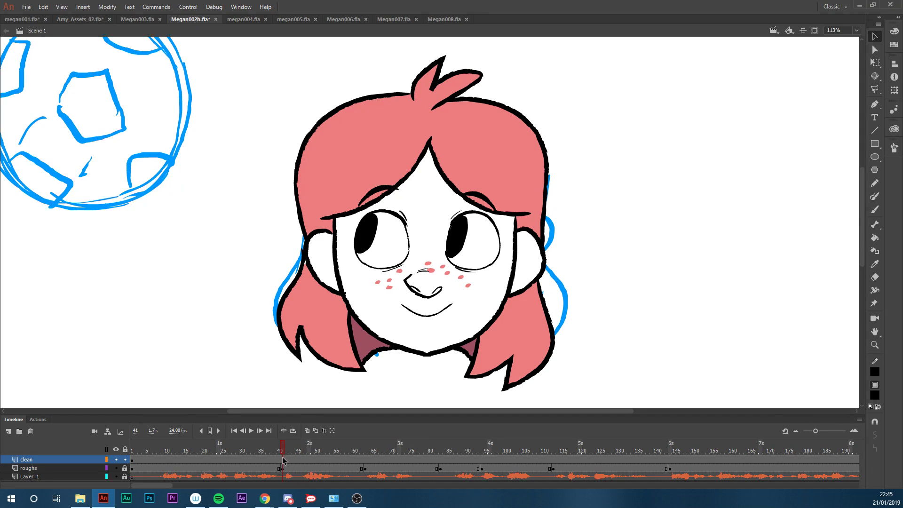
Scrub the main timeline around frames 41 to 42 to examine where the rough drawing changes
{"action": "left_click", "coordinate": [253, 459]}
{"action": "left_click_drag", "start_coordinate": [254, 459], "coordinate": [285, 467]}
{"action": "mouse_move", "coordinate": [284, 450]}
{"action": "left_mouse_down"}
{"action": "mouse_move", "coordinate": [261, 453]}
{"action": "mouse_move", "coordinate": [281, 456]}
{"action": "left_mouse_up"}
{"action": "mouse_move", "coordinate": [281, 448]}
{"action": "left_mouse_down"}
{"action": "mouse_move", "coordinate": [252, 458]}
{"action": "mouse_move", "coordinate": [279, 467]}
{"action": "left_mouse_up"}
{"action": "left_click", "coordinate": [282, 469]}
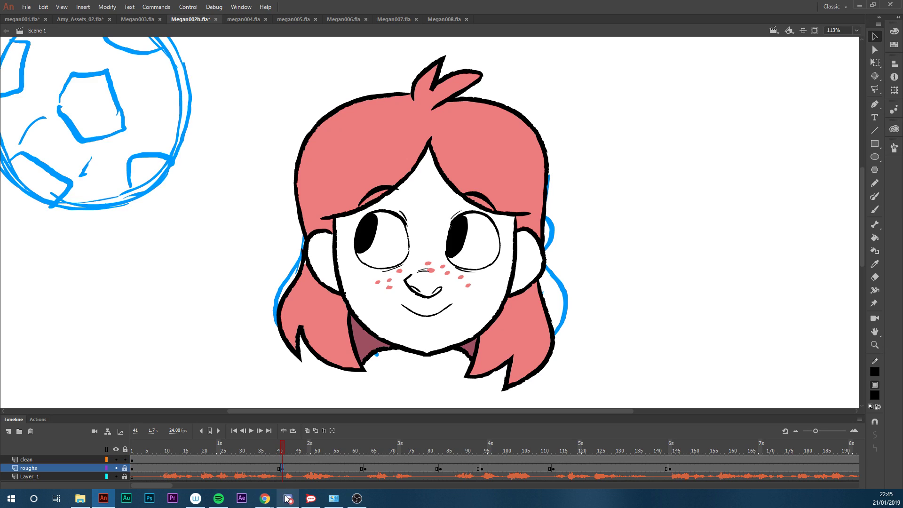
{"action": "mouse_move", "coordinate": [288, 504]}
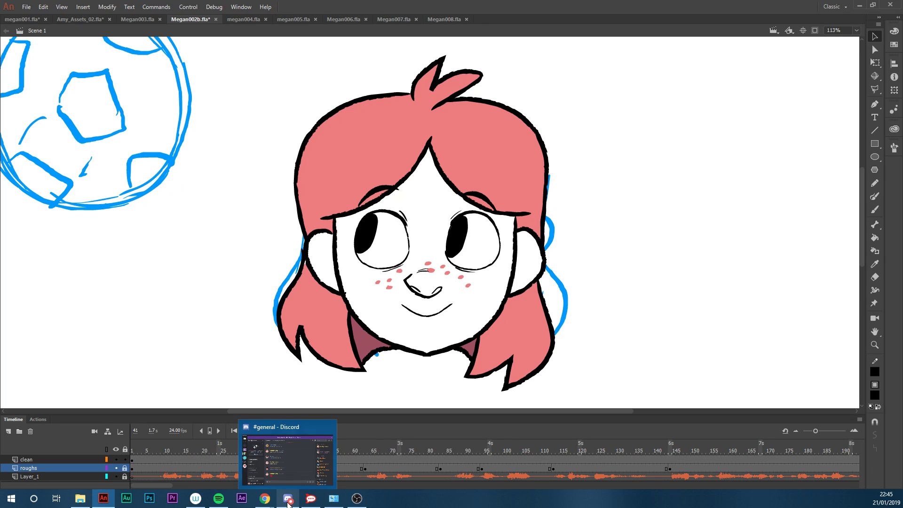
{"action": "left_click_drag", "start_coordinate": [282, 449], "coordinate": [286, 452]}
Open the 02_001 symbol for editing, add a new layer above Eyes for the ball and lock the Eyes layer
{"action": "left_click_drag", "start_coordinate": [862, 257], "coordinate": [860, 238]}
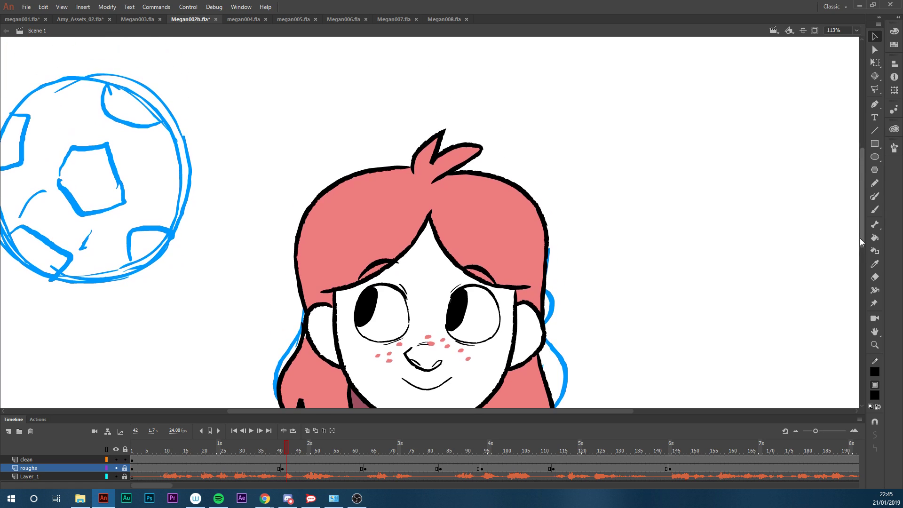
{"action": "left_click_drag", "start_coordinate": [308, 411], "coordinate": [264, 412]}
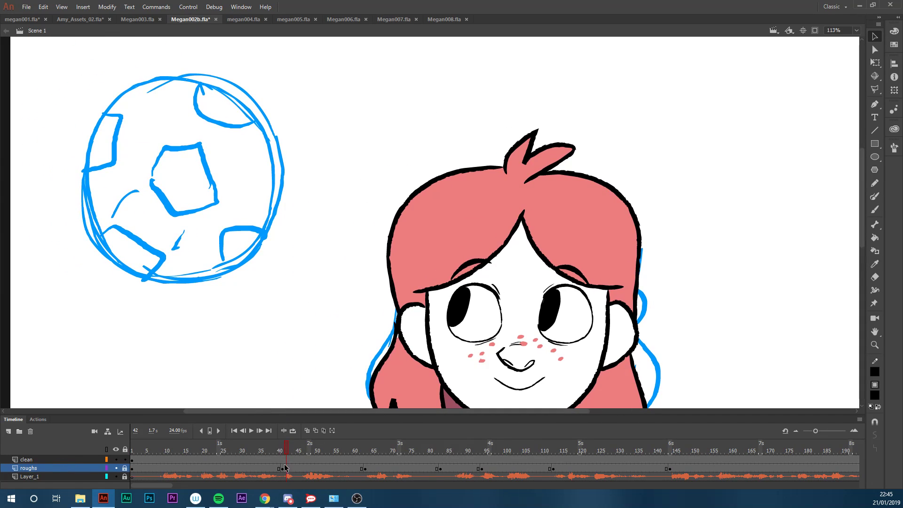
{"action": "double_click", "coordinate": [435, 351]}
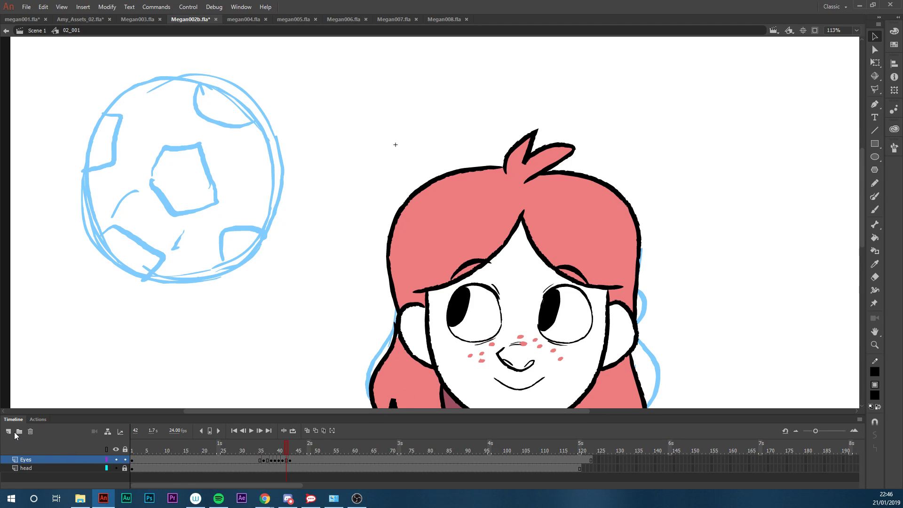
{"action": "left_click", "coordinate": [10, 432]}
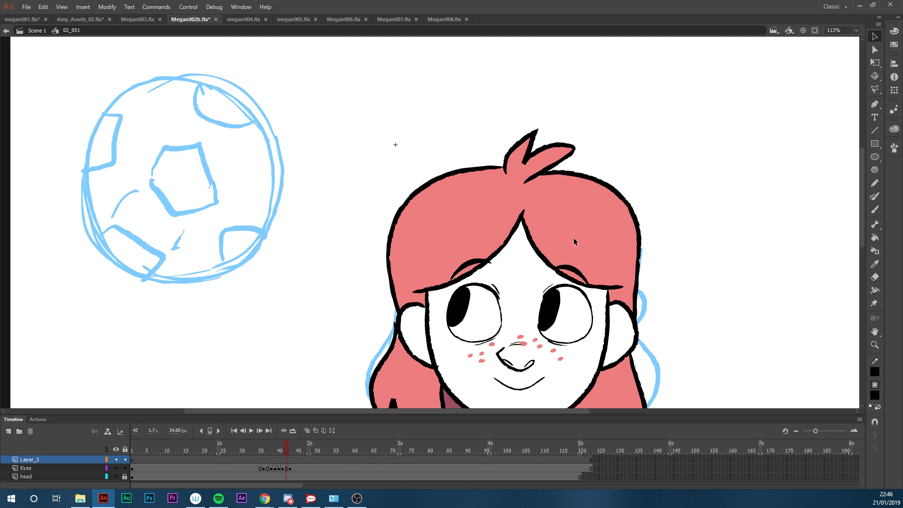
{"action": "left_click", "coordinate": [126, 468]}
{"action": "key", "text": "y"}
{"action": "left_click_drag", "start_coordinate": [126, 90], "coordinate": [194, 73]}
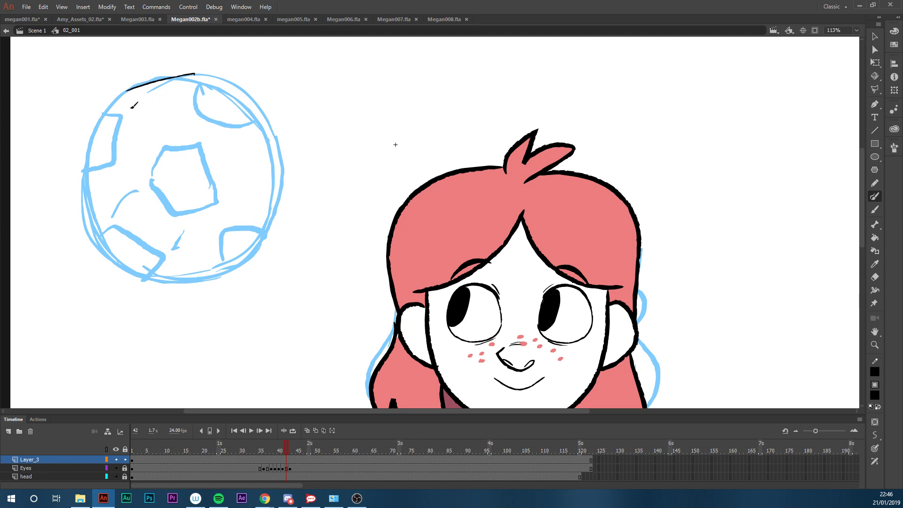
{"action": "left_click_drag", "start_coordinate": [134, 86], "coordinate": [96, 131]}
{"action": "key", "text": "ctrl+z"}
{"action": "key", "text": "ctrl+z"}
{"action": "mouse_move", "coordinate": [182, 79]}
{"action": "left_mouse_down"}
{"action": "mouse_move", "coordinate": [145, 77]}
{"action": "mouse_move", "coordinate": [94, 134]}
{"action": "mouse_move", "coordinate": [84, 181]}
{"action": "left_mouse_up"}
{"action": "key", "text": "ctrl+z"}
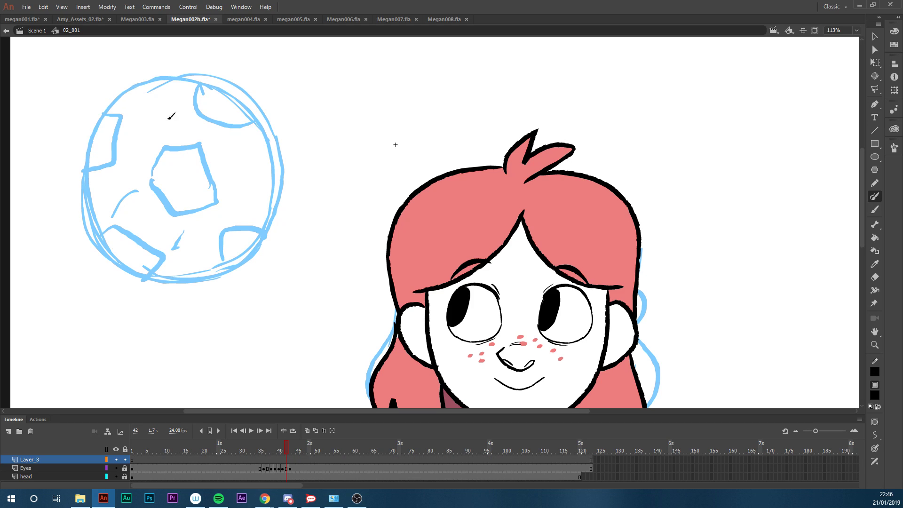
{"action": "mouse_move", "coordinate": [170, 74]}
{"action": "left_mouse_down"}
{"action": "mouse_move", "coordinate": [130, 85]}
{"action": "mouse_move", "coordinate": [94, 122]}
{"action": "mouse_move", "coordinate": [77, 168]}
{"action": "mouse_move", "coordinate": [84, 224]}
{"action": "mouse_move", "coordinate": [179, 285]}
{"action": "left_mouse_up"}
{"action": "key", "text": "ctrl+z"}
{"action": "mouse_move", "coordinate": [185, 76]}
{"action": "left_mouse_down"}
{"action": "mouse_move", "coordinate": [127, 93]}
{"action": "mouse_move", "coordinate": [100, 122]}
{"action": "mouse_move", "coordinate": [87, 208]}
{"action": "mouse_move", "coordinate": [126, 262]}
{"action": "left_mouse_up"}
{"action": "key", "text": "ctrl+z"}
Draw a circle about the size of the rough soccer ball with a white fill and a thickened black outline
{"action": "left_click", "coordinate": [875, 157]}
{"action": "mouse_move", "coordinate": [272, 86]}
{"action": "left_mouse_down"}
{"action": "mouse_move", "coordinate": [165, 176]}
{"action": "mouse_move", "coordinate": [75, 269]}
{"action": "mouse_move", "coordinate": [63, 296]}
{"action": "left_mouse_up"}
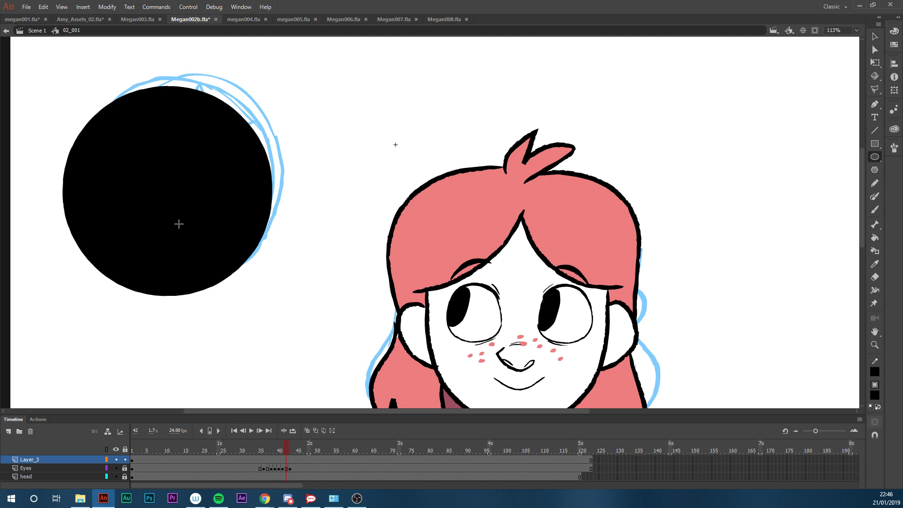
{"action": "key", "text": "v"}
{"action": "left_click_drag", "start_coordinate": [333, 56], "coordinate": [48, 322]}
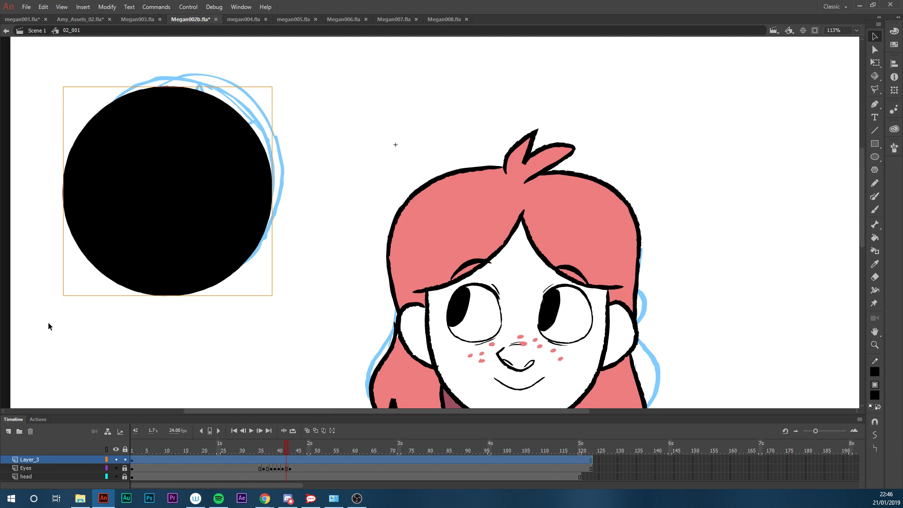
{"action": "left_click", "coordinate": [875, 395]}
{"action": "left_click", "coordinate": [732, 331]}
{"action": "left_click", "coordinate": [875, 395]}
{"action": "left_click", "coordinate": [729, 334]}
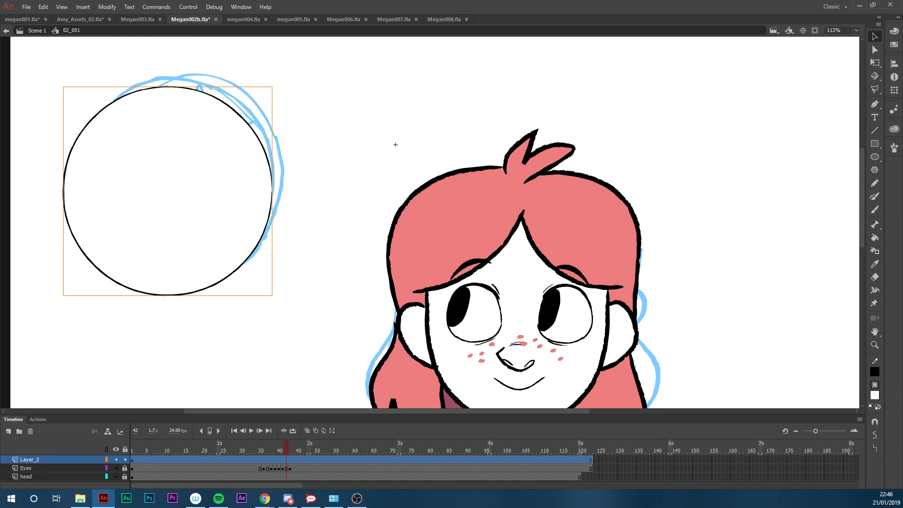
{"action": "key", "text": "Return"}
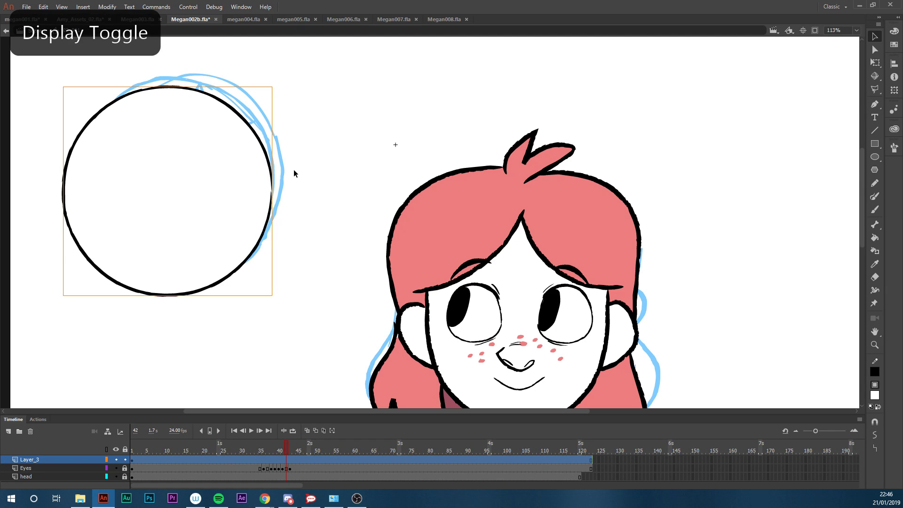
Move the white circle up and across so that it lines up with the rough ball sketch
{"action": "left_click_drag", "start_coordinate": [229, 211], "coordinate": [248, 199]}
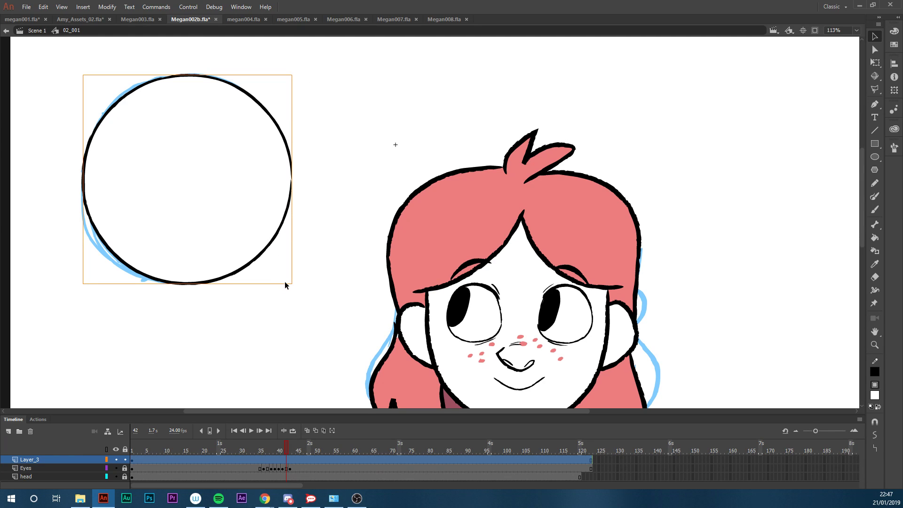
{"action": "left_click_drag", "start_coordinate": [245, 244], "coordinate": [240, 245]}
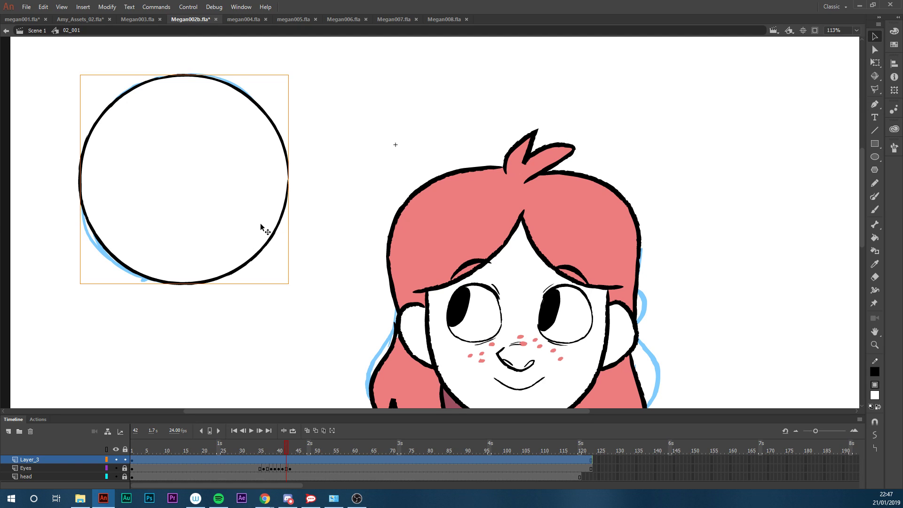
{"action": "mouse_move", "coordinate": [256, 228]}
{"action": "left_mouse_down"}
{"action": "mouse_move", "coordinate": [261, 238]}
{"action": "mouse_move", "coordinate": [252, 231]}
{"action": "left_mouse_up"}
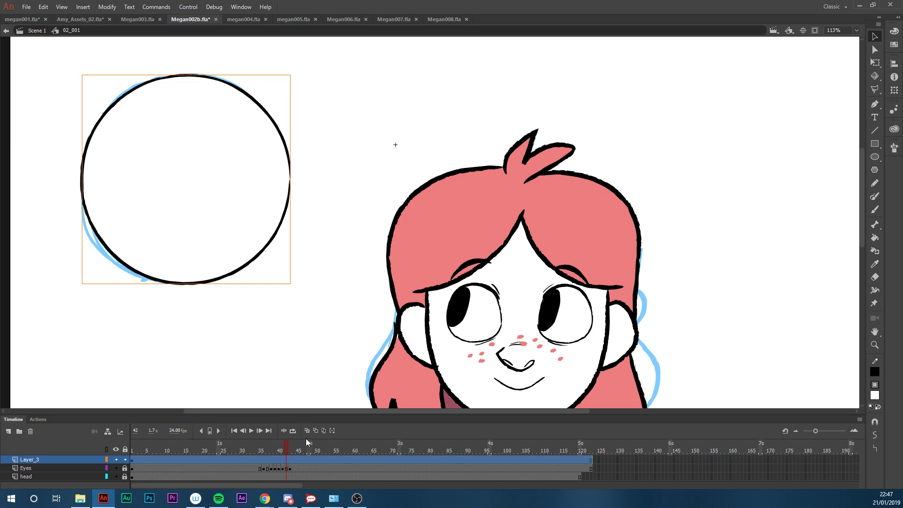
Scrub back through the eye animation and rename the new ball layer "football"
{"action": "left_click_drag", "start_coordinate": [287, 445], "coordinate": [253, 461]}
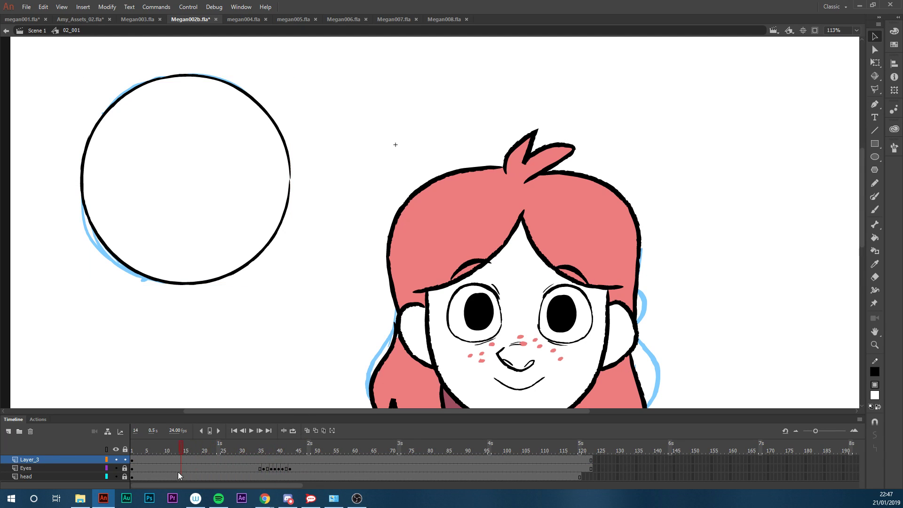
{"action": "left_click_drag", "start_coordinate": [135, 483], "coordinate": [239, 475]}
{"action": "double_click", "coordinate": [35, 458]}
{"action": "type", "text": "foot"}
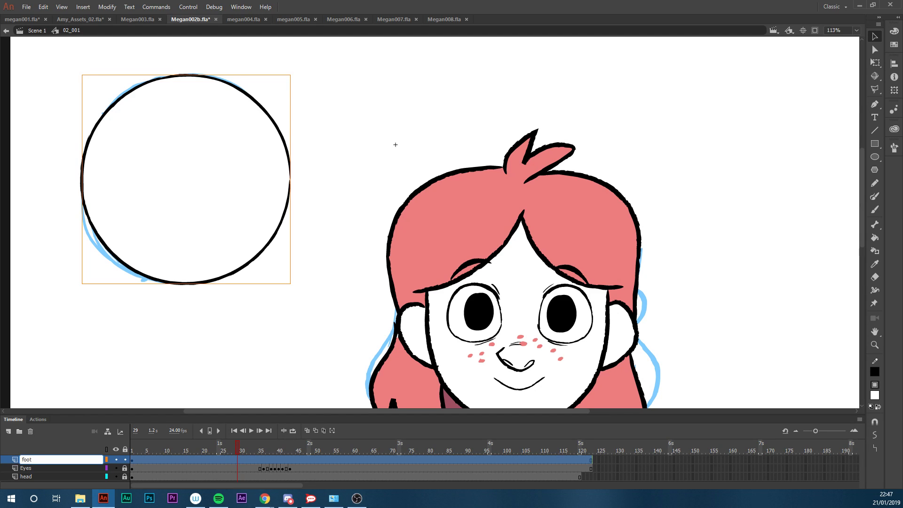
{"action": "type", "text": "ball"}
{"action": "key", "text": "Return"}
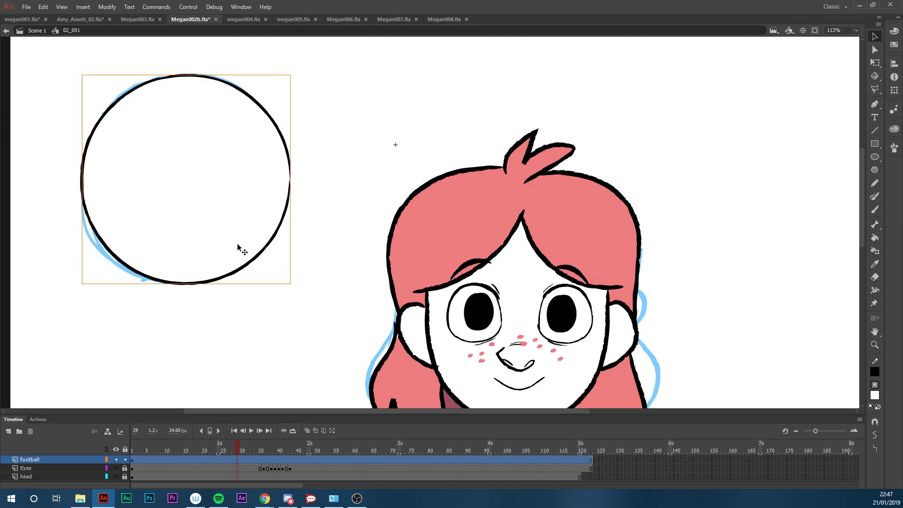
{"action": "key", "text": "b"}
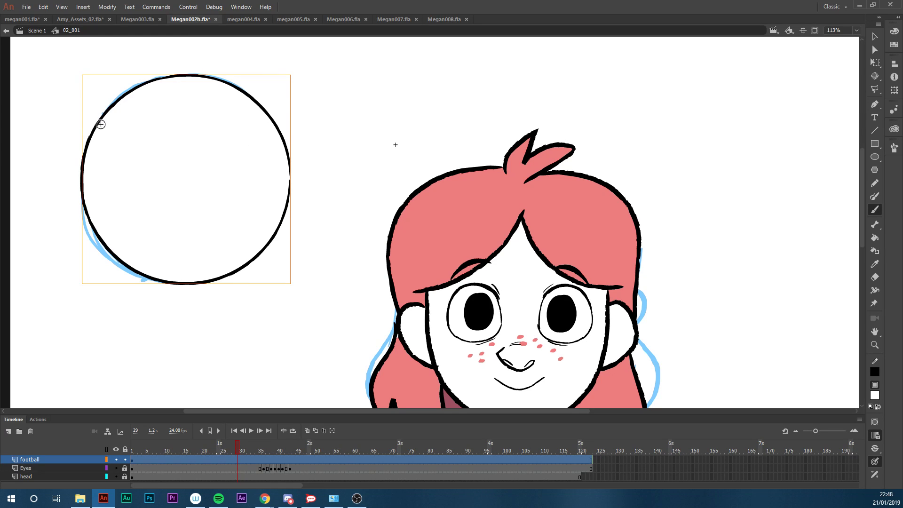
{"action": "left_click", "coordinate": [132, 143]}
{"action": "key", "text": "ctrl+a"}
{"action": "left_click", "coordinate": [875, 396]}
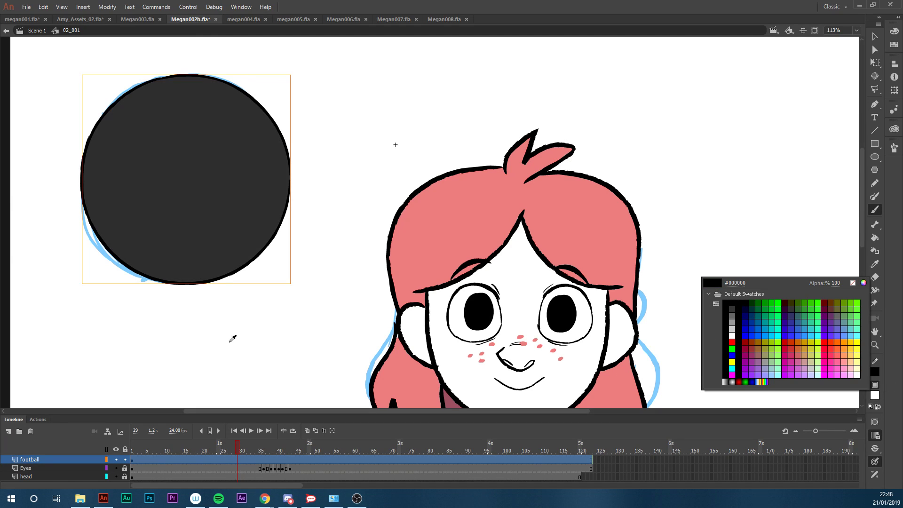
{"action": "left_click", "coordinate": [252, 352]}
{"action": "key", "text": "v"}
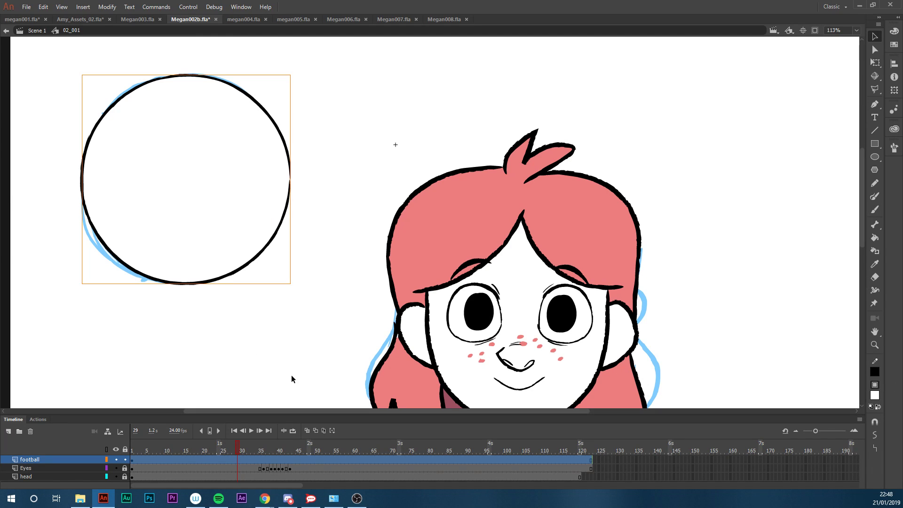
{"action": "key", "text": "b"}
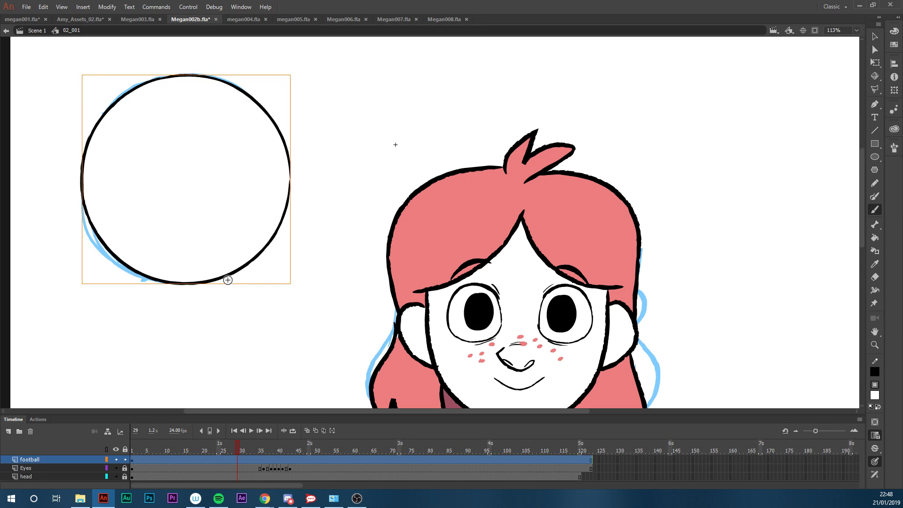
Break the ball circle apart into a directly editable shape and deselect it
{"action": "key", "text": "v"}
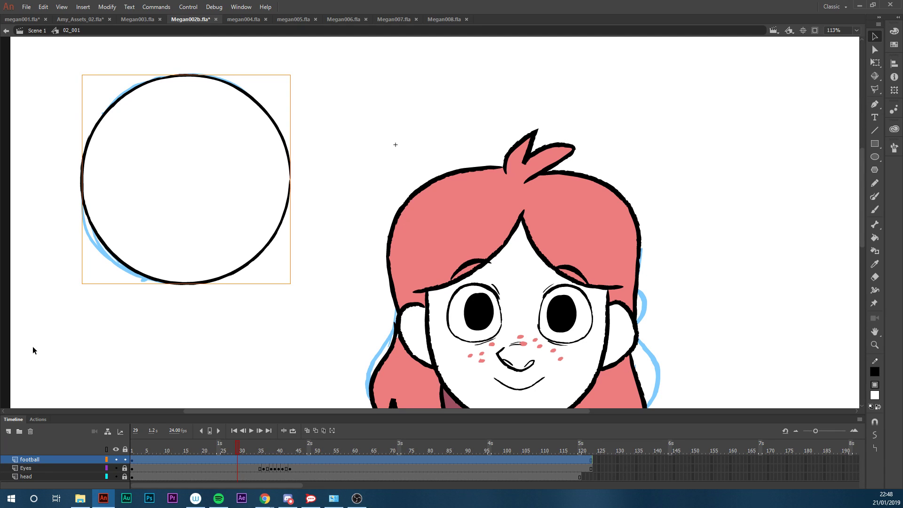
{"action": "key", "text": "ctrl+b"}
{"action": "left_click", "coordinate": [312, 174]}
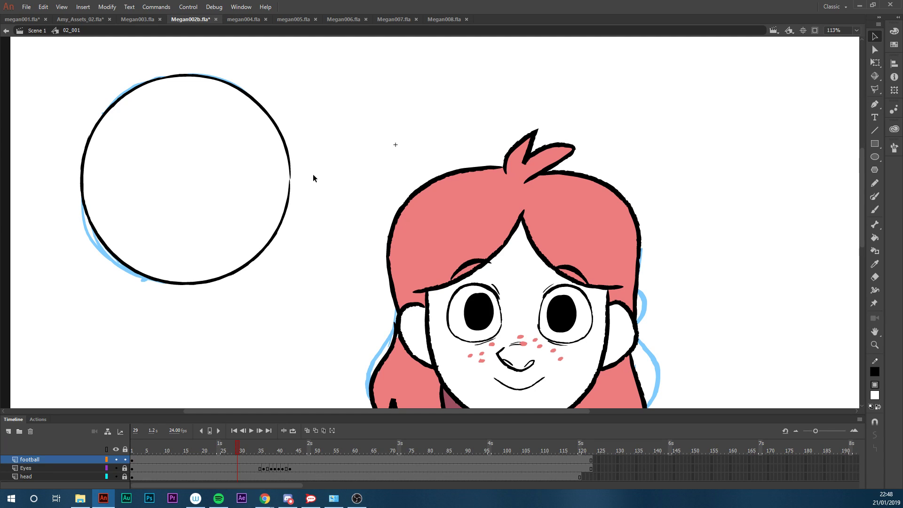
Choose the Brush tool and set the fill colour to black for the ball's patches
{"action": "key", "text": "b"}
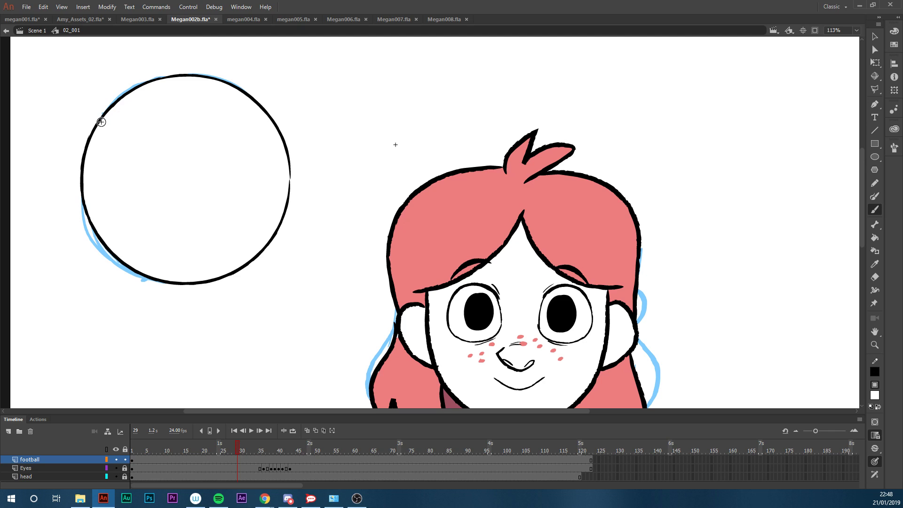
{"action": "left_click", "coordinate": [875, 395]}
{"action": "left_click", "coordinate": [726, 305]}
{"action": "mouse_move", "coordinate": [120, 99]}
{"action": "left_mouse_down"}
{"action": "mouse_move", "coordinate": [125, 133]}
{"action": "mouse_move", "coordinate": [109, 165]}
{"action": "mouse_move", "coordinate": [83, 164]}
{"action": "mouse_move", "coordinate": [120, 99]}
{"action": "left_mouse_up"}
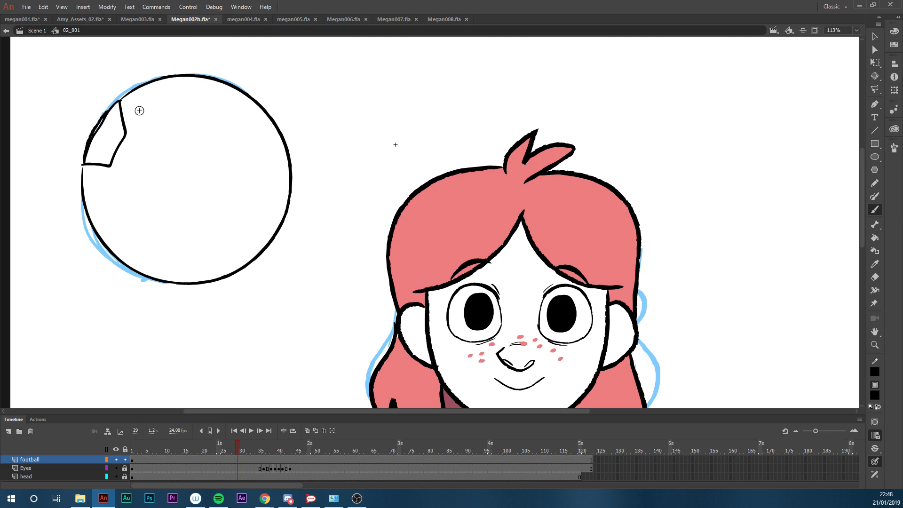
{"action": "key", "text": "ctrl+z"}
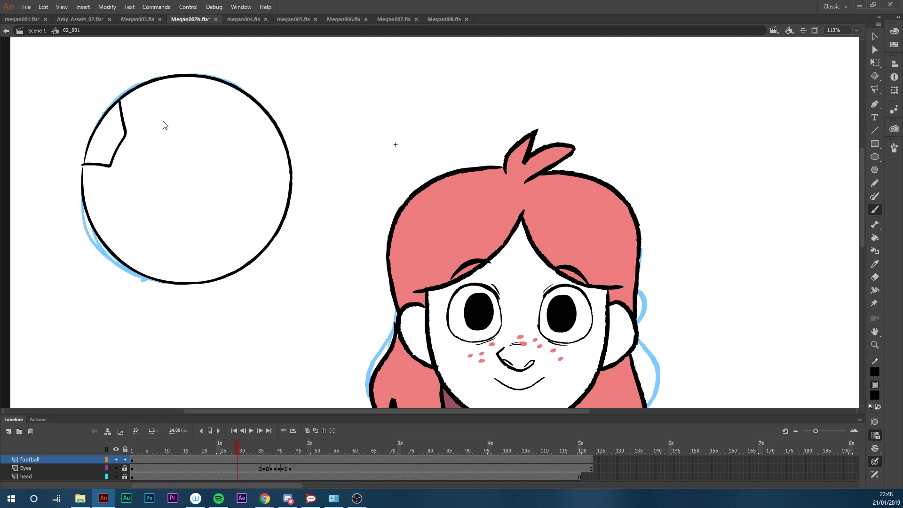
{"action": "key", "text": "ctrl+z"}
Draw a small five-sided patch just inside the ball's upper-left edge and fill it black
{"action": "mouse_move", "coordinate": [108, 123]}
{"action": "left_mouse_down"}
{"action": "mouse_move", "coordinate": [130, 137]}
{"action": "mouse_move", "coordinate": [127, 165]}
{"action": "mouse_move", "coordinate": [106, 178]}
{"action": "mouse_move", "coordinate": [94, 160]}
{"action": "mouse_move", "coordinate": [110, 123]}
{"action": "left_mouse_up"}
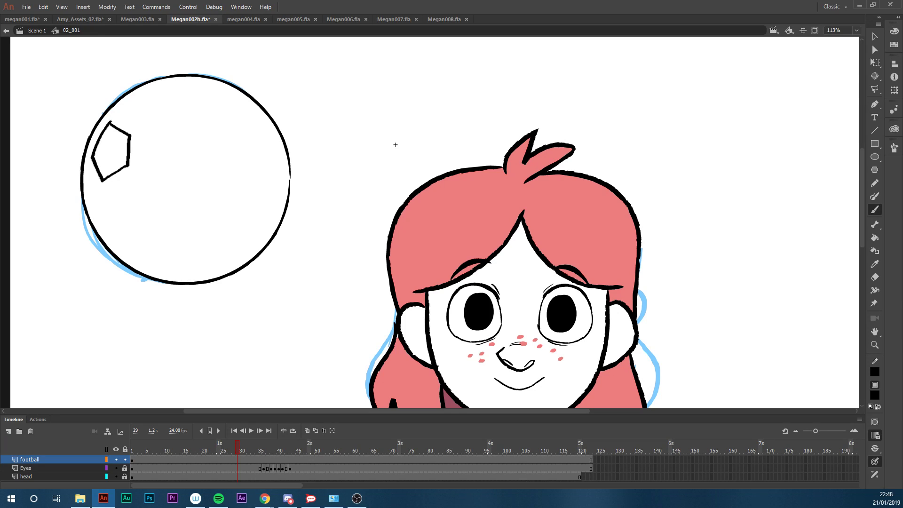
{"action": "key", "text": "k"}
{"action": "left_click", "coordinate": [118, 150]}
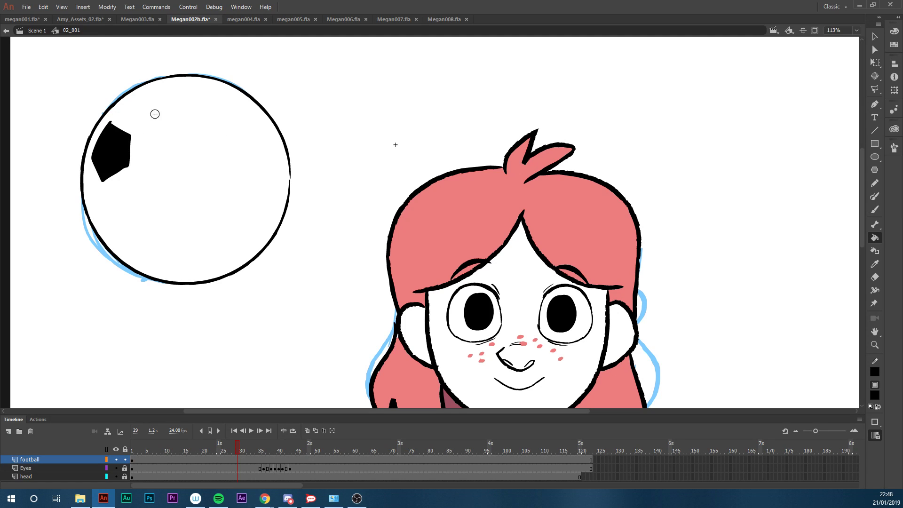
Draw two seam lines out from the left patch and a black-filled patch below the ball's centre
{"action": "key", "text": "b"}
{"action": "left_click_drag", "start_coordinate": [137, 133], "coordinate": [175, 111]}
{"action": "mouse_move", "coordinate": [133, 169]}
{"action": "left_mouse_down"}
{"action": "mouse_move", "coordinate": [162, 189]}
{"action": "mouse_move", "coordinate": [204, 194]}
{"action": "left_mouse_up"}
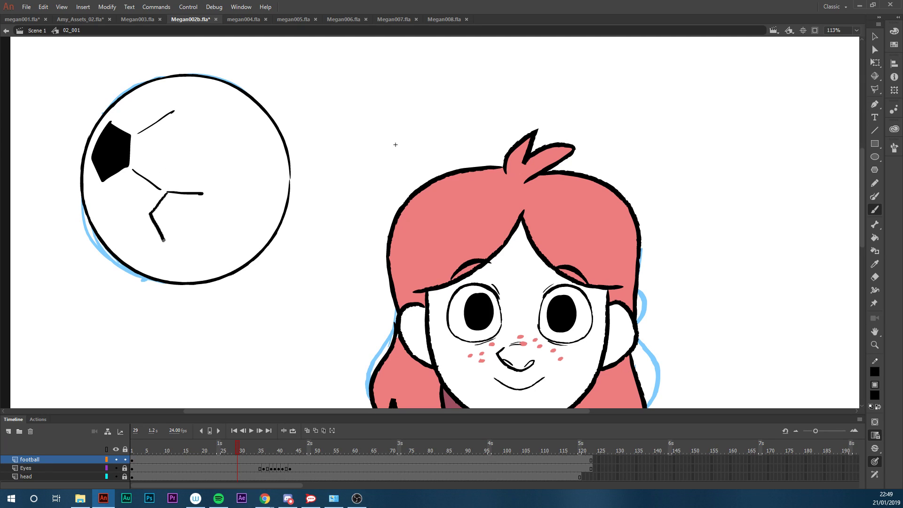
{"action": "mouse_move", "coordinate": [183, 243]}
{"action": "left_mouse_down"}
{"action": "mouse_move", "coordinate": [195, 245]}
{"action": "mouse_move", "coordinate": [212, 222]}
{"action": "mouse_move", "coordinate": [202, 194]}
{"action": "mouse_move", "coordinate": [170, 196]}
{"action": "left_mouse_up"}
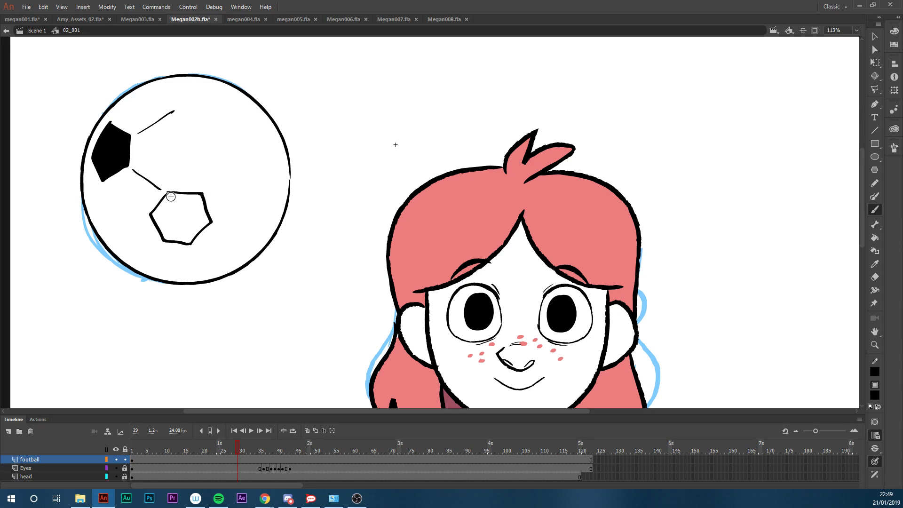
{"action": "key", "text": "k"}
{"action": "left_click", "coordinate": [192, 224]}
Draw a seam line up from the lower patch and a black-filled patch near the ball's right edge
{"action": "key", "text": "b"}
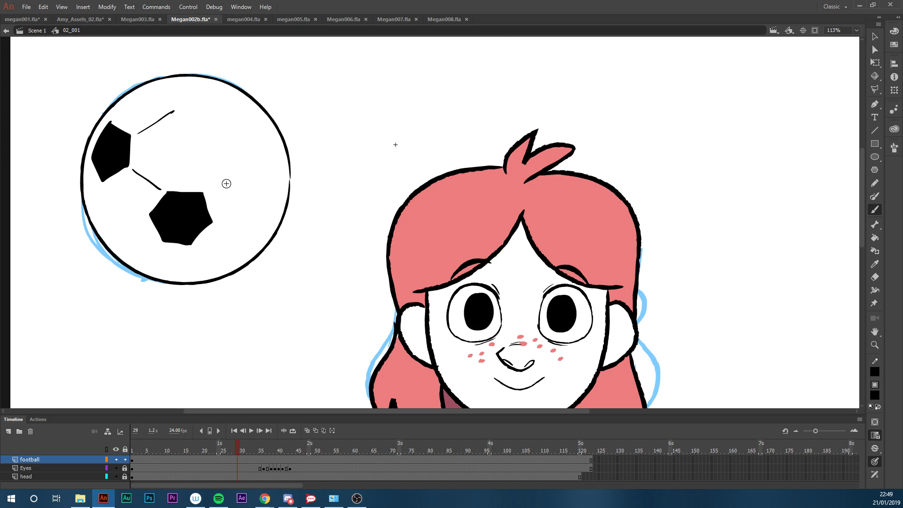
{"action": "left_click_drag", "start_coordinate": [208, 188], "coordinate": [228, 171]}
{"action": "left_click_drag", "start_coordinate": [231, 134], "coordinate": [232, 166]}
{"action": "left_click_drag", "start_coordinate": [232, 167], "coordinate": [254, 176]}
{"action": "mouse_move", "coordinate": [231, 134]}
{"action": "left_mouse_down"}
{"action": "mouse_move", "coordinate": [253, 121]}
{"action": "mouse_move", "coordinate": [263, 127]}
{"action": "mouse_move", "coordinate": [274, 143]}
{"action": "mouse_move", "coordinate": [269, 165]}
{"action": "mouse_move", "coordinate": [276, 161]}
{"action": "mouse_move", "coordinate": [254, 175]}
{"action": "mouse_move", "coordinate": [277, 161]}
{"action": "left_mouse_up"}
{"action": "key", "text": "ctrl+z"}
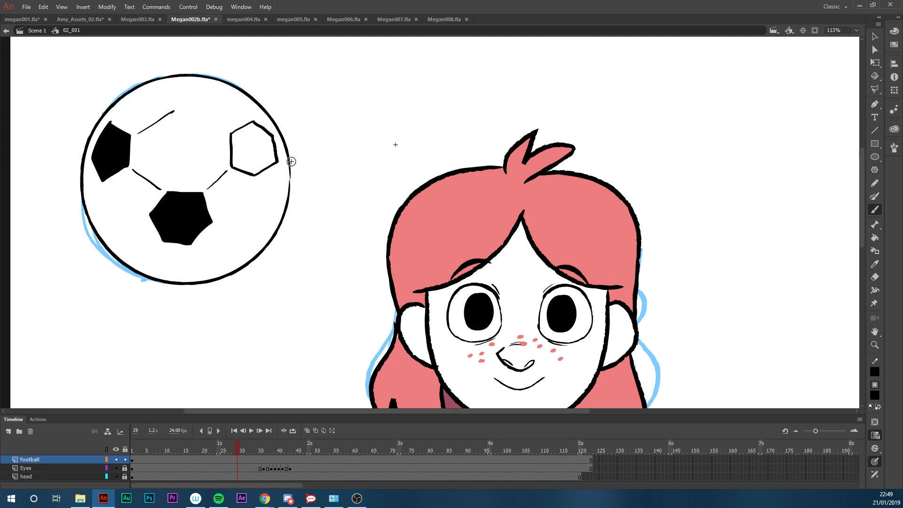
{"action": "key", "text": "k"}
{"action": "left_click", "coordinate": [276, 156]}
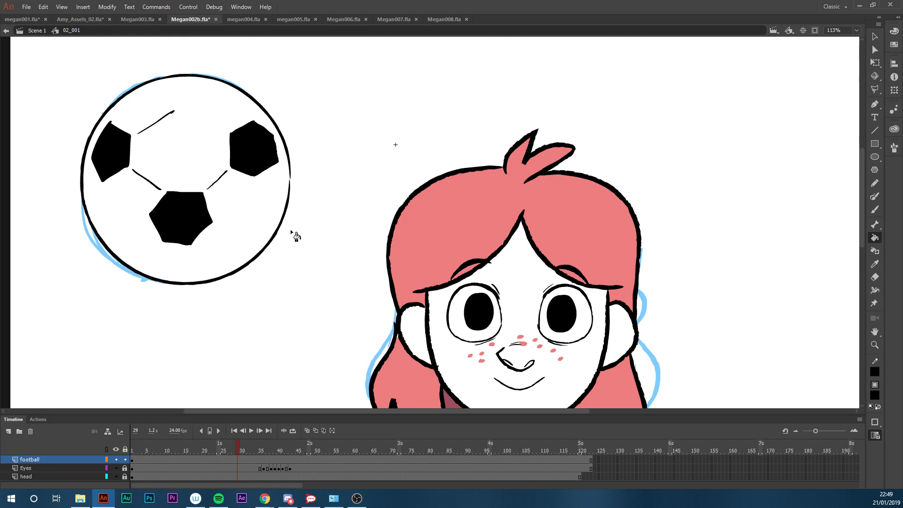
Draw short seam lines beside and below the lower patch and a black-filled sliver patch along the ball's lower-right edge
{"action": "key", "text": "b"}
{"action": "left_click_drag", "start_coordinate": [219, 224], "coordinate": [242, 228]}
{"action": "mouse_move", "coordinate": [193, 254]}
{"action": "left_mouse_down"}
{"action": "mouse_move", "coordinate": [195, 268]}
{"action": "mouse_move", "coordinate": [220, 267]}
{"action": "mouse_move", "coordinate": [250, 247]}
{"action": "mouse_move", "coordinate": [245, 261]}
{"action": "mouse_move", "coordinate": [215, 274]}
{"action": "left_mouse_up"}
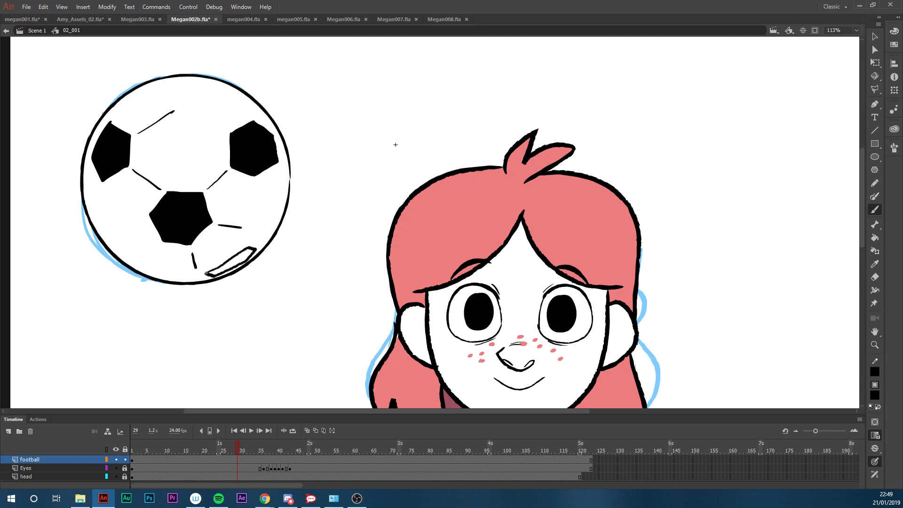
{"action": "key", "text": "k"}
{"action": "left_click", "coordinate": [232, 262]}
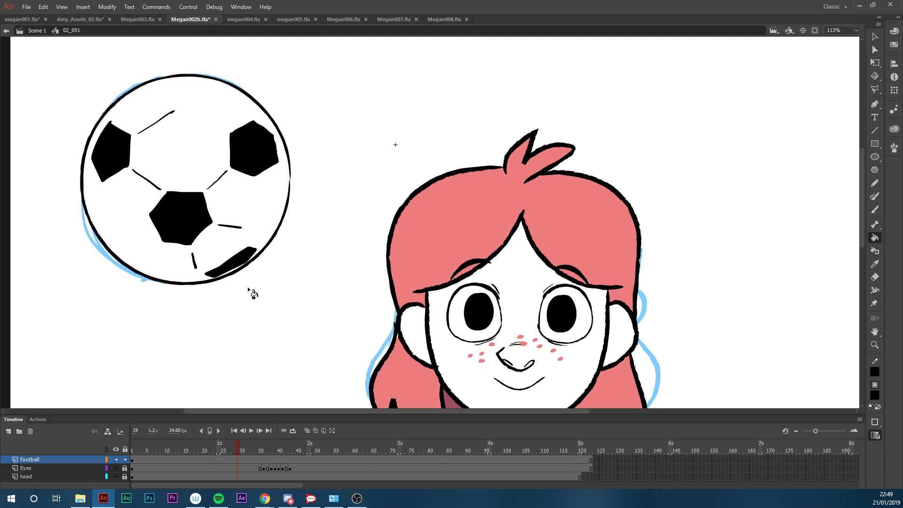
Draw two seam lines at the ball's lower left and a narrow black-filled patch against that edge
{"action": "key", "text": "b"}
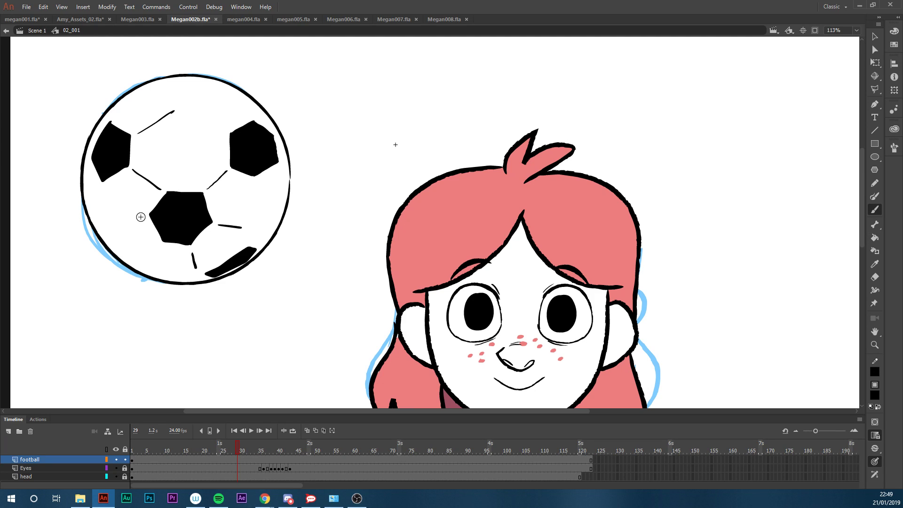
{"action": "mouse_move", "coordinate": [100, 189]}
{"action": "left_mouse_down"}
{"action": "mouse_move", "coordinate": [96, 205]}
{"action": "mouse_move", "coordinate": [140, 218]}
{"action": "mouse_move", "coordinate": [101, 229]}
{"action": "mouse_move", "coordinate": [91, 206]}
{"action": "left_mouse_up"}
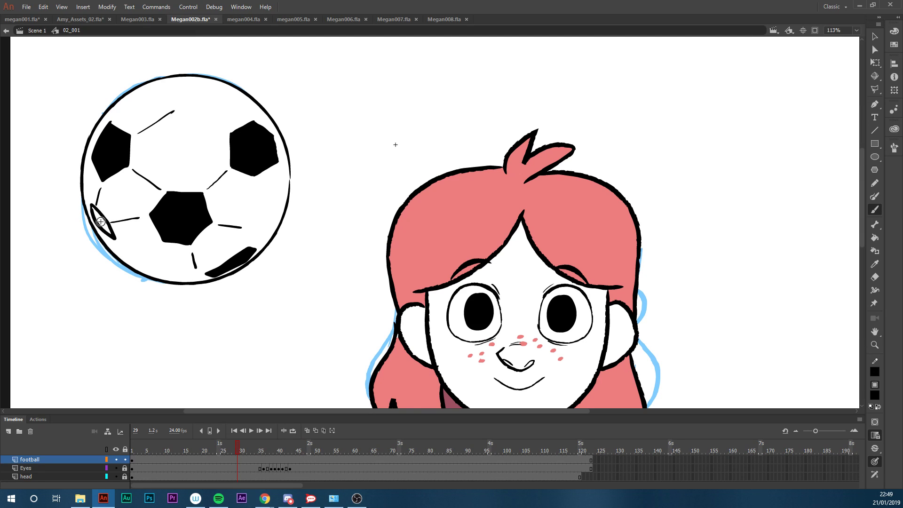
{"action": "key", "text": "k"}
{"action": "left_click", "coordinate": [102, 225]}
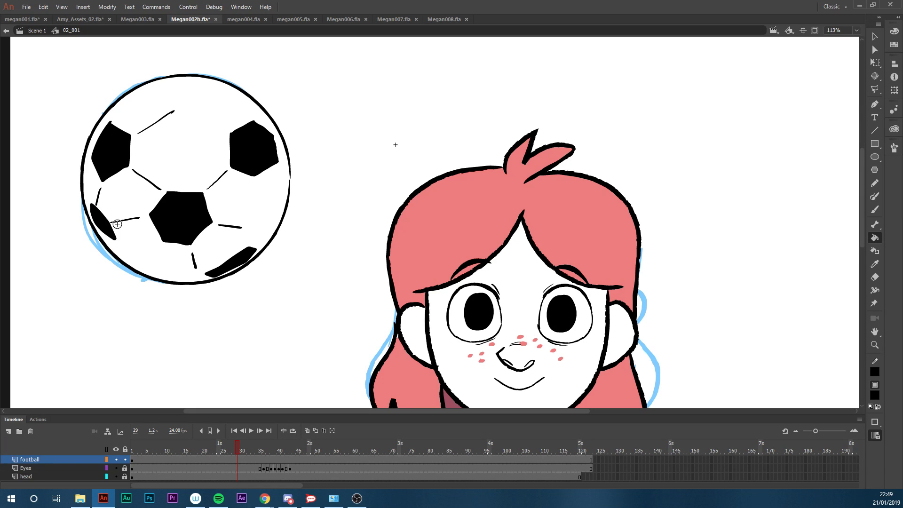
Draw a flattened six-sided patch near the top of the ball and fill it black
{"action": "key", "text": "b"}
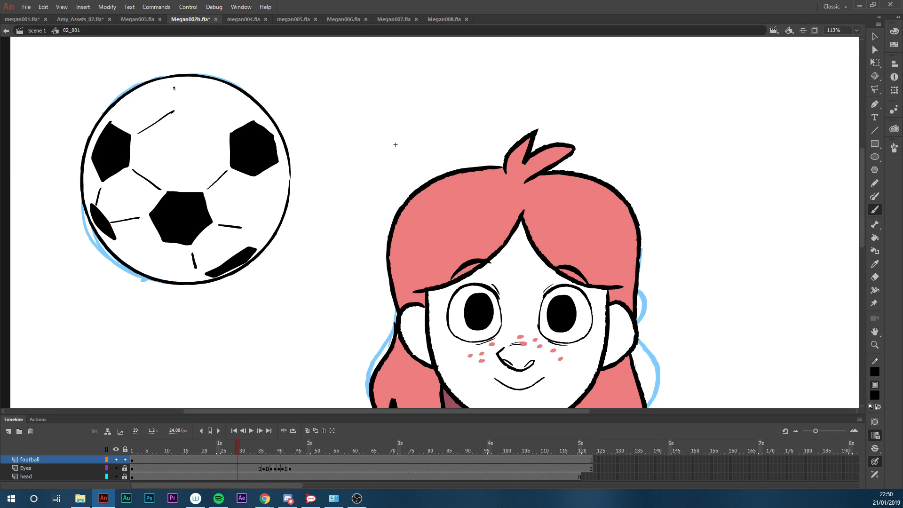
{"action": "mouse_move", "coordinate": [183, 107]}
{"action": "left_mouse_down"}
{"action": "mouse_move", "coordinate": [199, 112]}
{"action": "mouse_move", "coordinate": [224, 99]}
{"action": "left_mouse_up"}
{"action": "key", "text": "ctrl+z"}
{"action": "left_click_drag", "start_coordinate": [191, 80], "coordinate": [219, 90]}
{"action": "key", "text": "ctrl+z"}
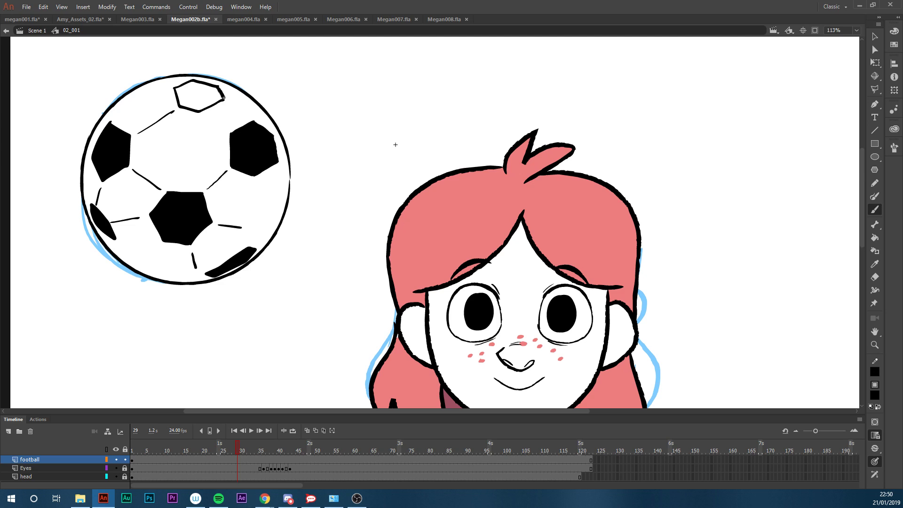
{"action": "key", "text": "k"}
{"action": "left_click", "coordinate": [219, 103]}
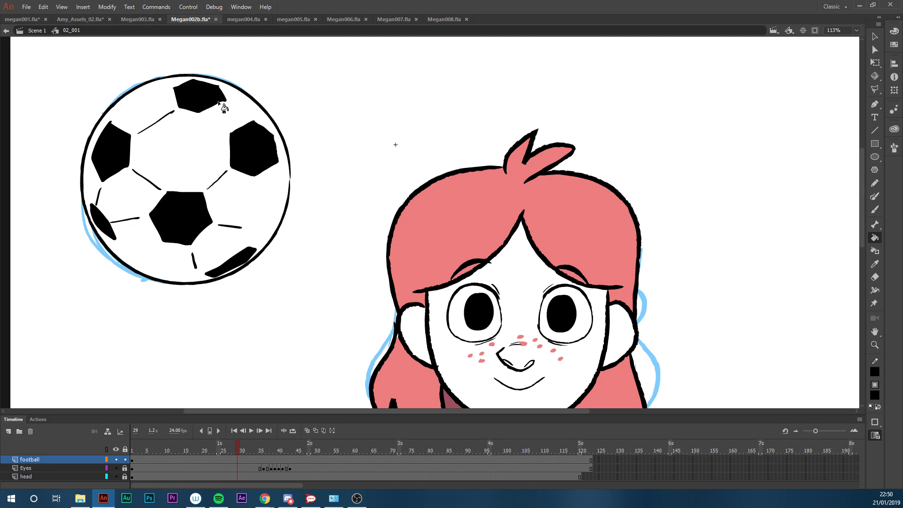
Draw seam lines linking the top and right patches and running to the ball's edges, plus one below-left of the lower patch
{"action": "key", "text": "b"}
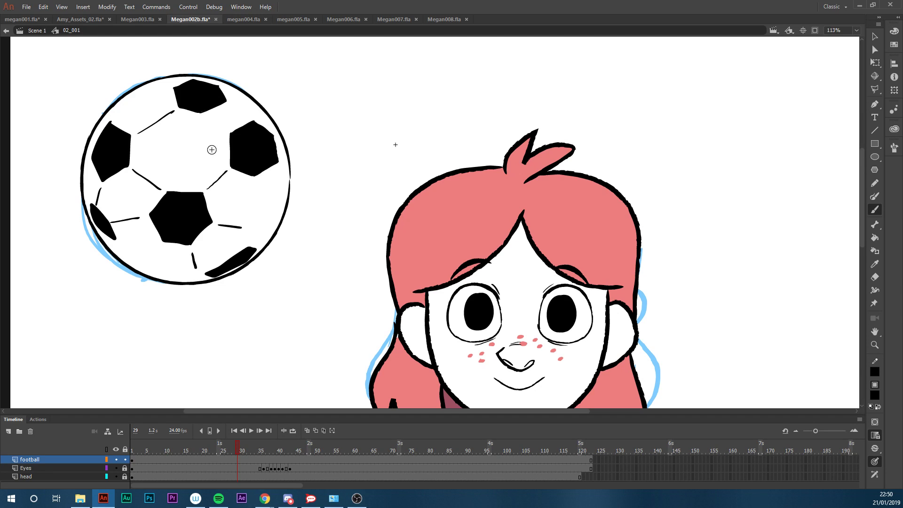
{"action": "left_click_drag", "start_coordinate": [207, 116], "coordinate": [226, 130]}
{"action": "left_click_drag", "start_coordinate": [206, 116], "coordinate": [227, 131]}
{"action": "left_click_drag", "start_coordinate": [153, 81], "coordinate": [166, 86]}
{"action": "mouse_move", "coordinate": [229, 101]}
{"action": "left_mouse_down"}
{"action": "mouse_move", "coordinate": [254, 99]}
{"action": "mouse_move", "coordinate": [257, 120]}
{"action": "left_mouse_up"}
{"action": "left_click_drag", "start_coordinate": [282, 165], "coordinate": [291, 174]}
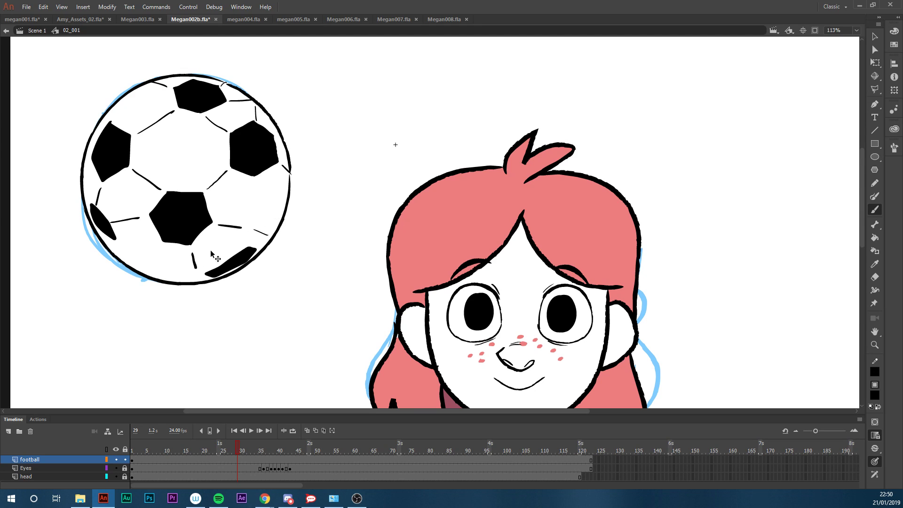
{"action": "left_click_drag", "start_coordinate": [159, 246], "coordinate": [145, 265]}
Try to add a thin black-filled patch along the ball's bottom edge
{"action": "key", "text": "z"}
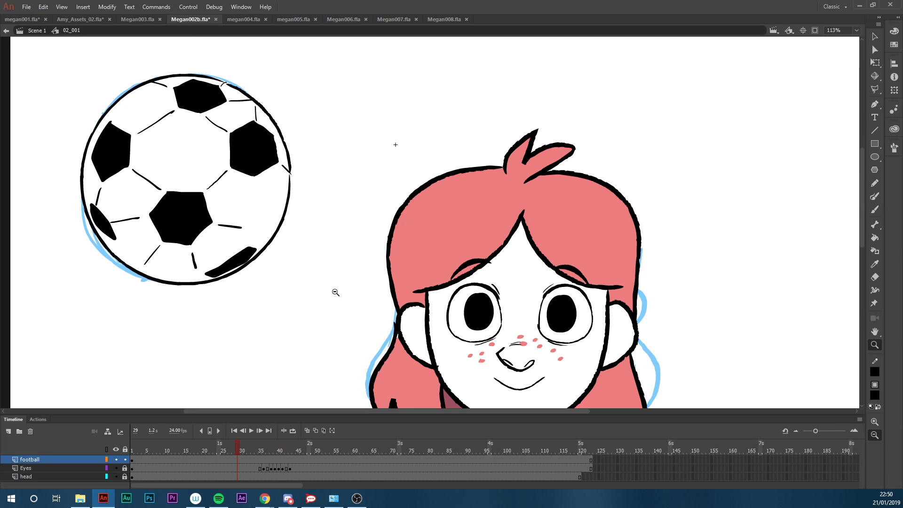
{"action": "left_click", "coordinate": [337, 292], "text": "alt"}
{"action": "left_click_drag", "start_coordinate": [399, 87], "coordinate": [154, 266]}
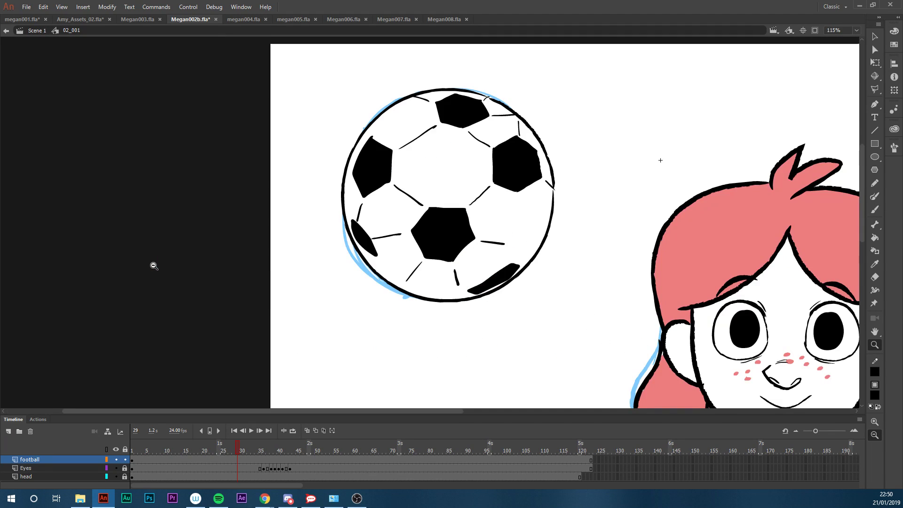
{"action": "key", "text": "b"}
{"action": "mouse_move", "coordinate": [411, 285]}
{"action": "left_mouse_down"}
{"action": "mouse_move", "coordinate": [449, 292]}
{"action": "mouse_move", "coordinate": [417, 290]}
{"action": "left_mouse_up"}
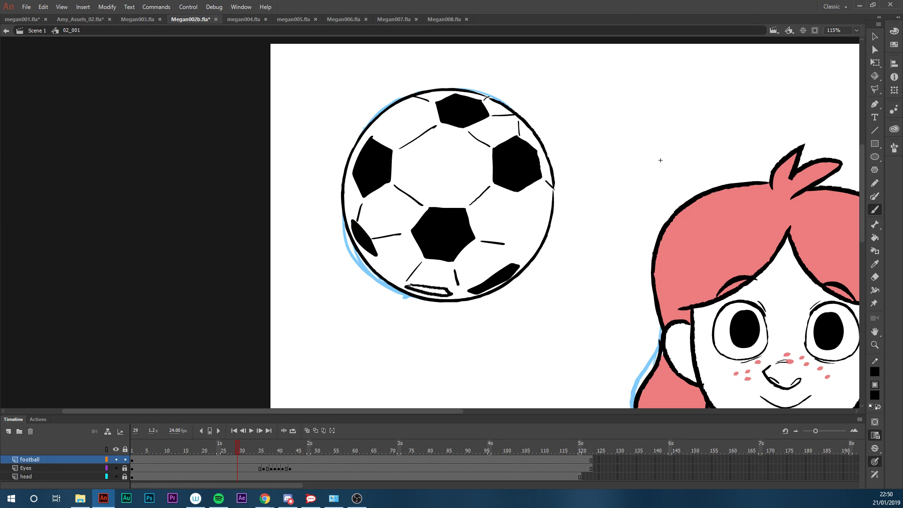
{"action": "key", "text": "k"}
{"action": "left_click", "coordinate": [429, 291]}
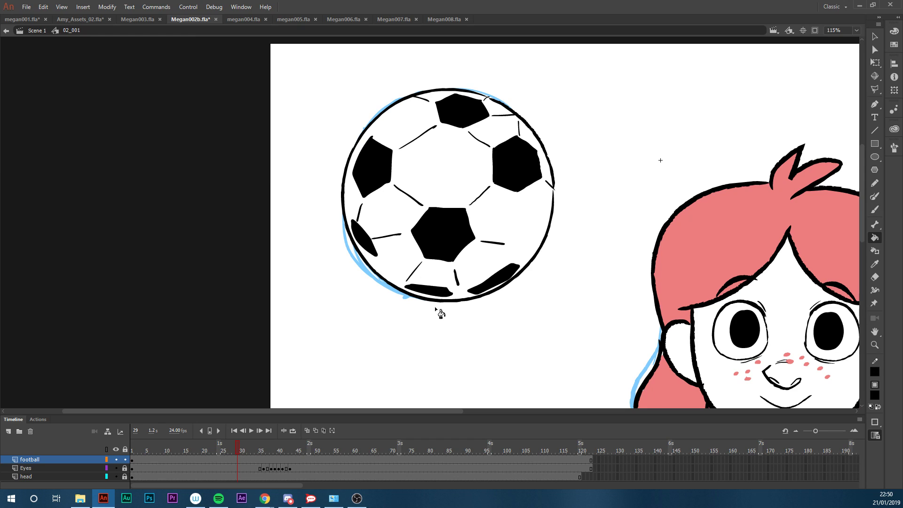
{"action": "key", "text": "ctrl+z"}
Draw a narrow patch against the ball's lower-right edge, above the sliver patch, and fill it black
{"action": "left_click_drag", "start_coordinate": [423, 411], "coordinate": [593, 404]}
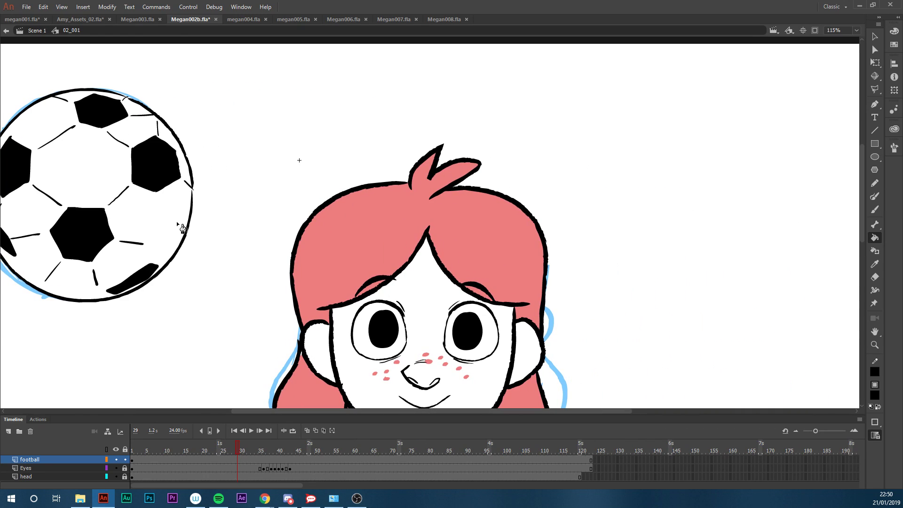
{"action": "key", "text": "b"}
{"action": "left_click_drag", "start_coordinate": [185, 215], "coordinate": [161, 241]}
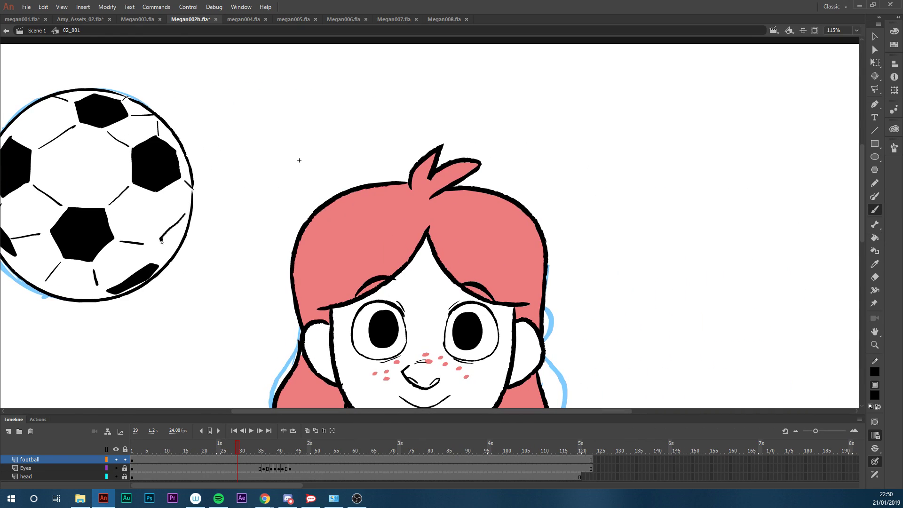
{"action": "left_click_drag", "start_coordinate": [186, 213], "coordinate": [170, 245]}
{"action": "key", "text": "k"}
{"action": "left_click", "coordinate": [170, 241]}
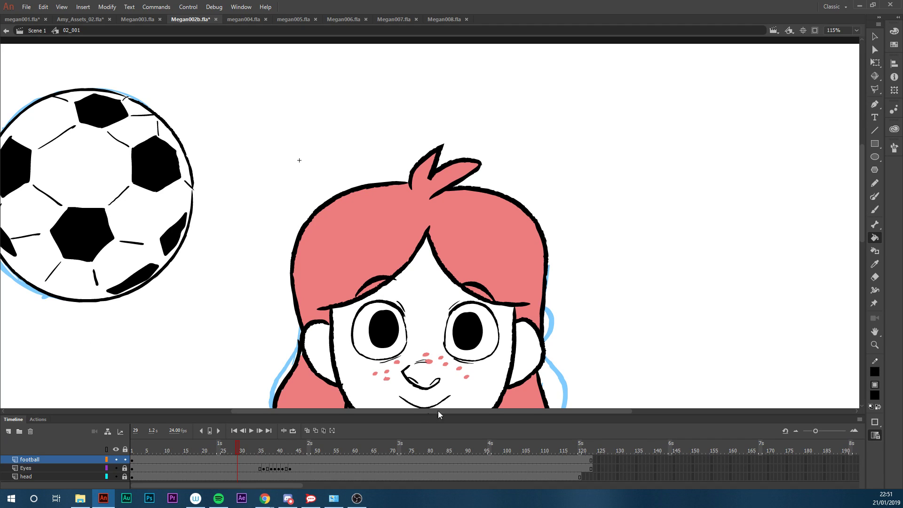
Sample white from the ball and fill the lower centre patch and the two seams beneath it white
{"action": "mouse_move", "coordinate": [385, 410]}
{"action": "left_mouse_down"}
{"action": "mouse_move", "coordinate": [455, 408]}
{"action": "mouse_move", "coordinate": [373, 410]}
{"action": "left_mouse_up"}
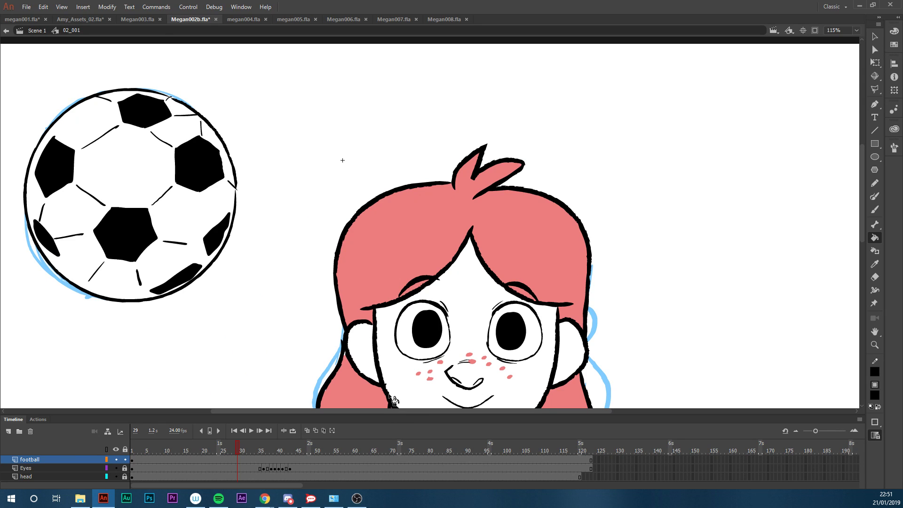
{"action": "left_click_drag", "start_coordinate": [394, 411], "coordinate": [476, 393]}
{"action": "key", "text": "z"}
{"action": "left_click", "coordinate": [472, 326], "text": "alt"}
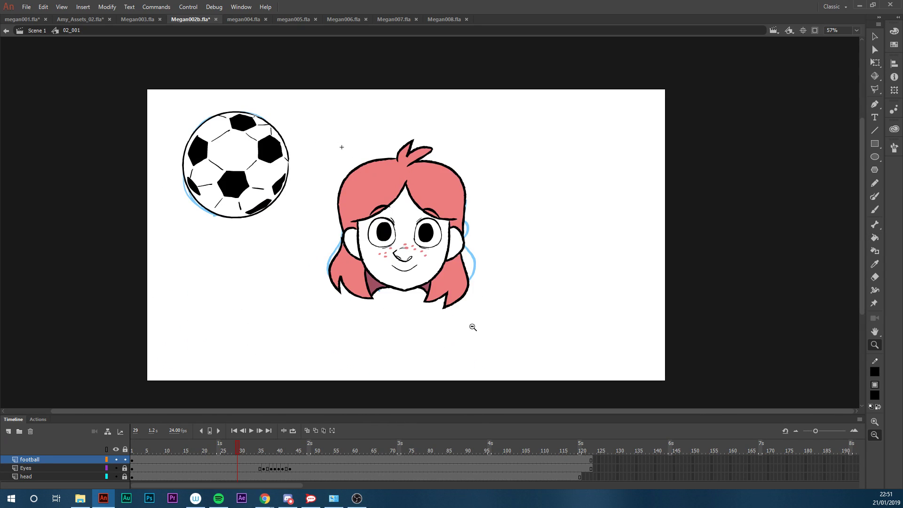
{"action": "left_click_drag", "start_coordinate": [706, 90], "coordinate": [130, 374]}
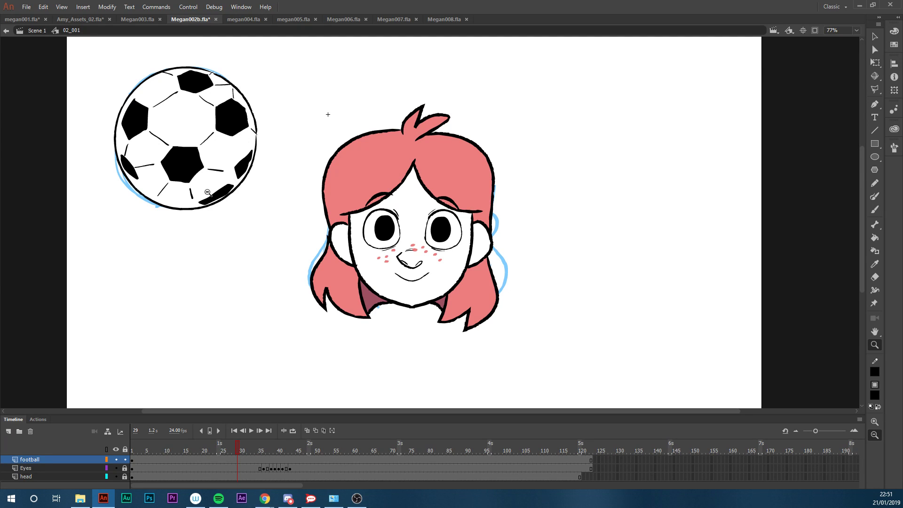
{"action": "key", "text": "v"}
{"action": "left_click", "coordinate": [184, 174]}
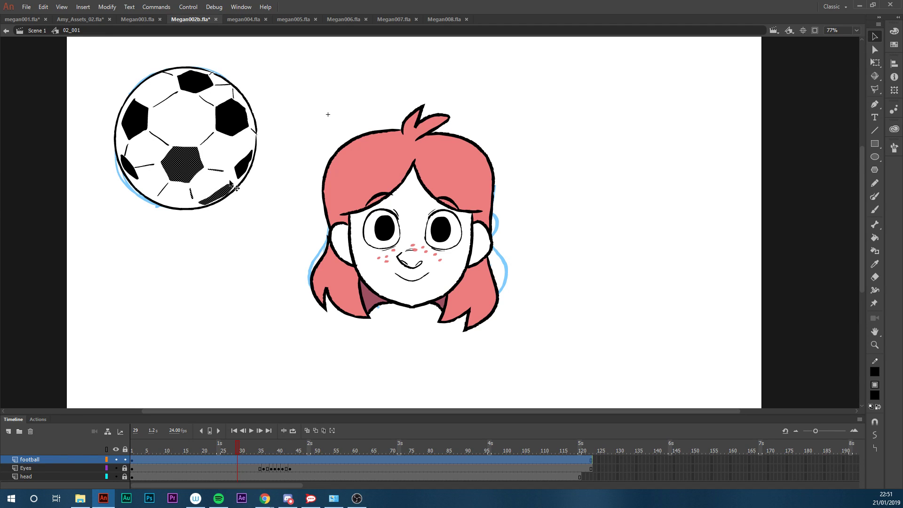
{"action": "left_click", "coordinate": [207, 210]}
{"action": "key", "text": "i"}
{"action": "left_click", "coordinate": [218, 178]}
{"action": "left_click", "coordinate": [188, 178]}
{"action": "left_click", "coordinate": [192, 190]}
{"action": "left_click", "coordinate": [164, 190]}
Fill the two patches on the ball's left side and their surrounding seam lines white
{"action": "left_click", "coordinate": [129, 167]}
{"action": "left_click", "coordinate": [146, 164]}
{"action": "left_click", "coordinate": [134, 128]}
{"action": "left_click", "coordinate": [164, 141]}
{"action": "left_click", "coordinate": [162, 102]}
{"action": "left_click", "coordinate": [126, 151]}
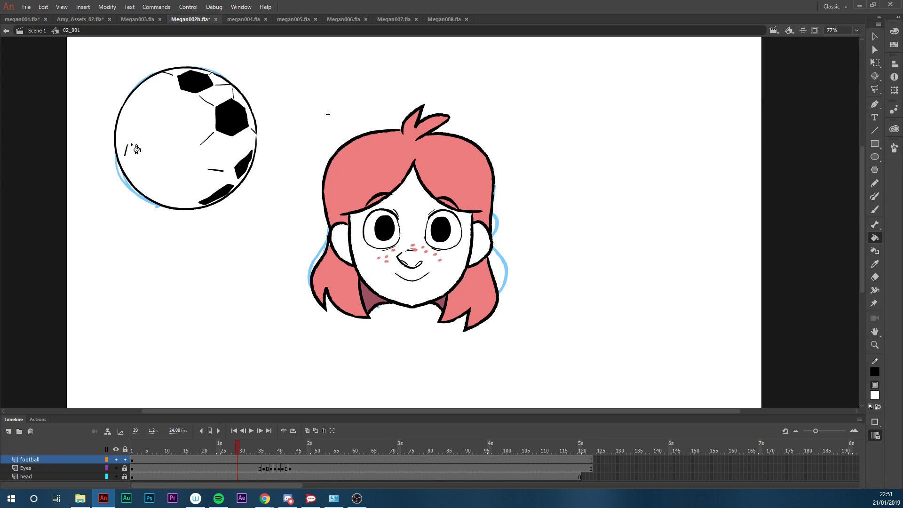
Fill the remaining patches and seam lines at the top and right of the ball white
{"action": "left_click", "coordinate": [196, 86]}
{"action": "left_click", "coordinate": [168, 74]}
{"action": "left_click", "coordinate": [207, 99]}
{"action": "left_click", "coordinate": [232, 123]}
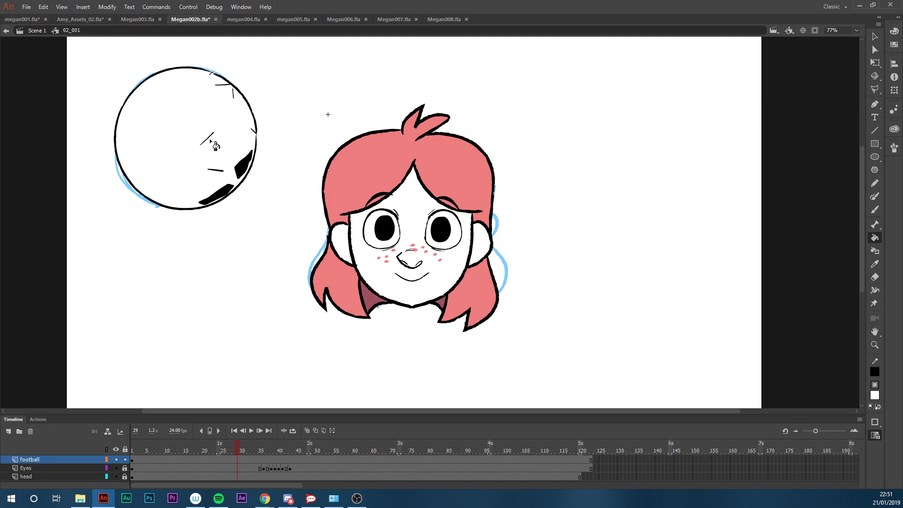
{"action": "left_click", "coordinate": [218, 171]}
{"action": "left_click", "coordinate": [225, 192]}
{"action": "left_click", "coordinate": [244, 166]}
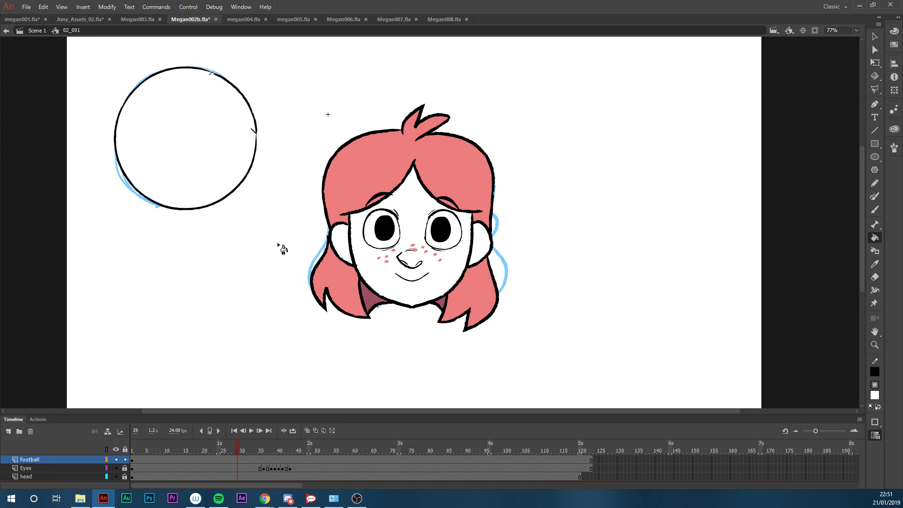
Set the brush fill colour to black and draw a large six-sided patch outline in the ball's centre
{"action": "key", "text": "b"}
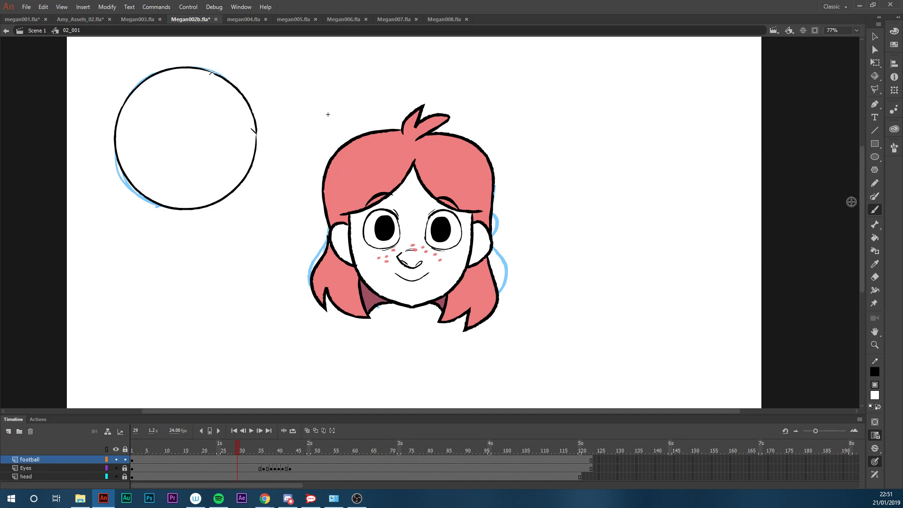
{"action": "mouse_move", "coordinate": [862, 196]}
{"action": "left_mouse_down"}
{"action": "mouse_move", "coordinate": [862, 178]}
{"action": "mouse_move", "coordinate": [859, 185]}
{"action": "left_mouse_up"}
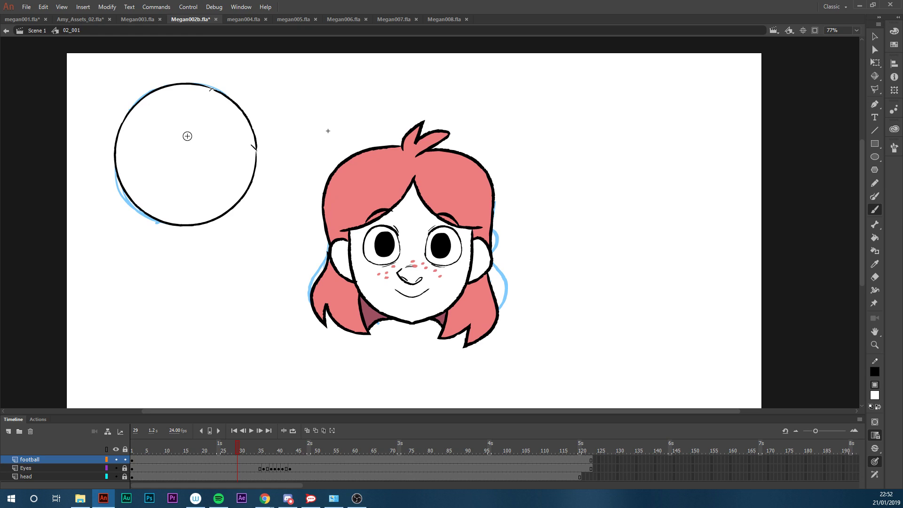
{"action": "left_click", "coordinate": [875, 395]}
{"action": "left_click", "coordinate": [712, 284]}
{"action": "mouse_move", "coordinate": [161, 136]}
{"action": "left_mouse_down"}
{"action": "mouse_move", "coordinate": [196, 126]}
{"action": "mouse_move", "coordinate": [158, 159]}
{"action": "mouse_move", "coordinate": [178, 187]}
{"action": "left_mouse_up"}
{"action": "left_click_drag", "start_coordinate": [179, 186], "coordinate": [211, 179]}
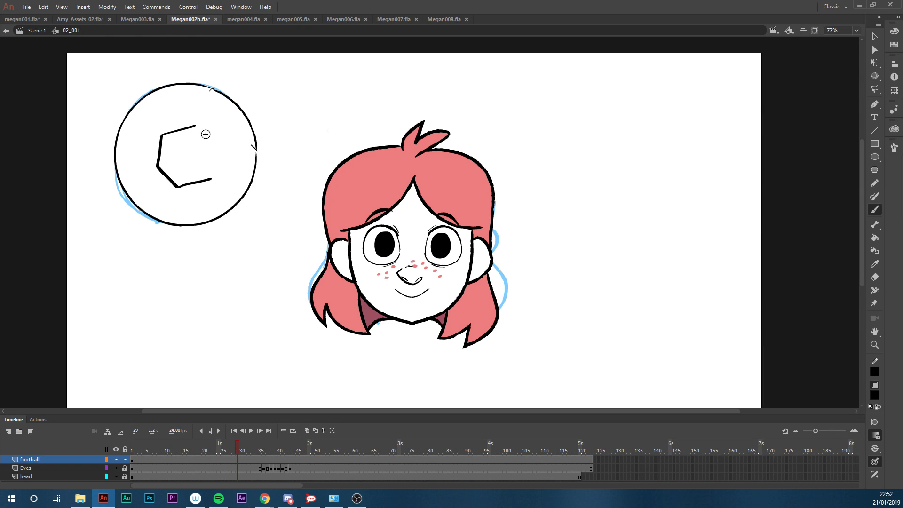
{"action": "mouse_move", "coordinate": [196, 126]}
{"action": "left_mouse_down"}
{"action": "mouse_move", "coordinate": [212, 146]}
{"action": "mouse_move", "coordinate": [210, 180]}
{"action": "left_mouse_up"}
Draw a patch against the ball's upper edge and fill both it and the centre patch black
{"action": "mouse_move", "coordinate": [191, 87]}
{"action": "left_mouse_down"}
{"action": "mouse_move", "coordinate": [200, 105]}
{"action": "mouse_move", "coordinate": [224, 99]}
{"action": "left_mouse_up"}
{"action": "key", "text": "ctrl+z"}
{"action": "left_click_drag", "start_coordinate": [190, 85], "coordinate": [228, 98]}
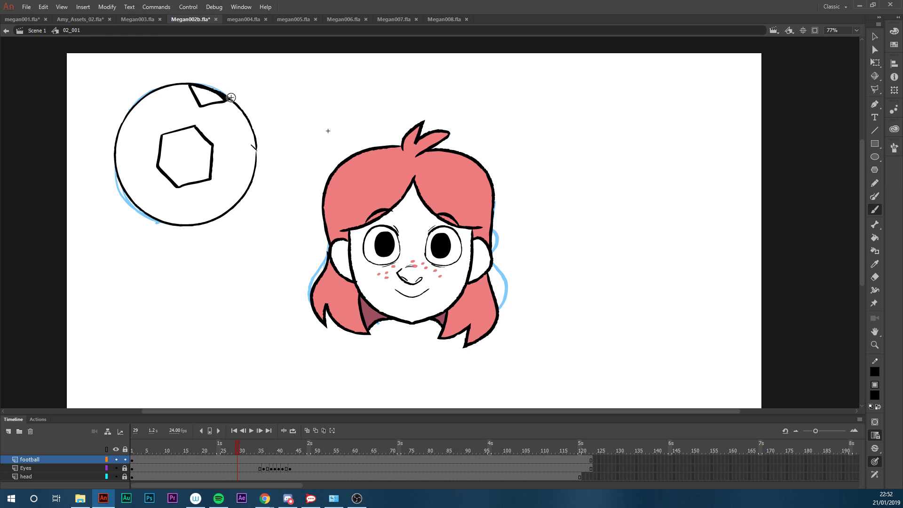
{"action": "key", "text": "k"}
{"action": "left_click", "coordinate": [209, 96]}
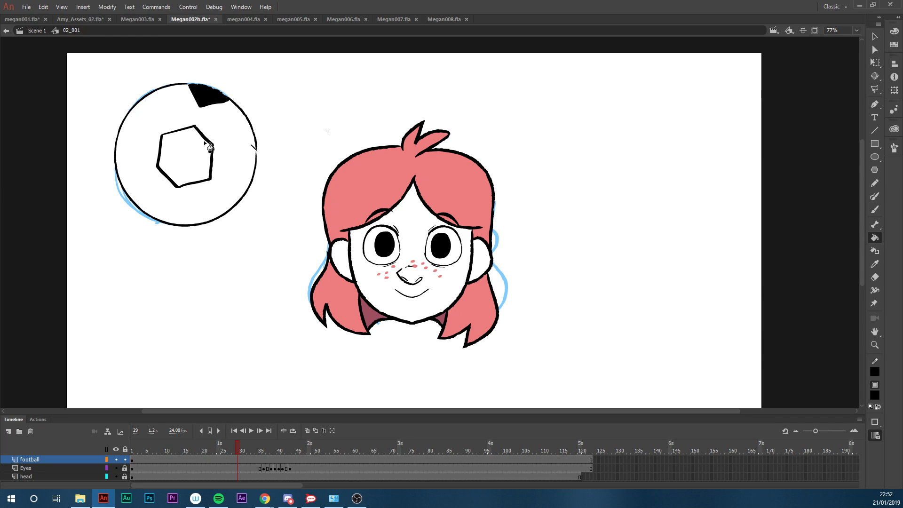
{"action": "left_click", "coordinate": [210, 162]}
Paint small solid black patches against the ball's right and lower-right edges
{"action": "key", "text": "v"}
{"action": "key", "text": "b"}
{"action": "mouse_move", "coordinate": [244, 140]}
{"action": "left_mouse_down"}
{"action": "mouse_move", "coordinate": [255, 158]}
{"action": "mouse_move", "coordinate": [250, 134]}
{"action": "mouse_move", "coordinate": [254, 145]}
{"action": "left_mouse_up"}
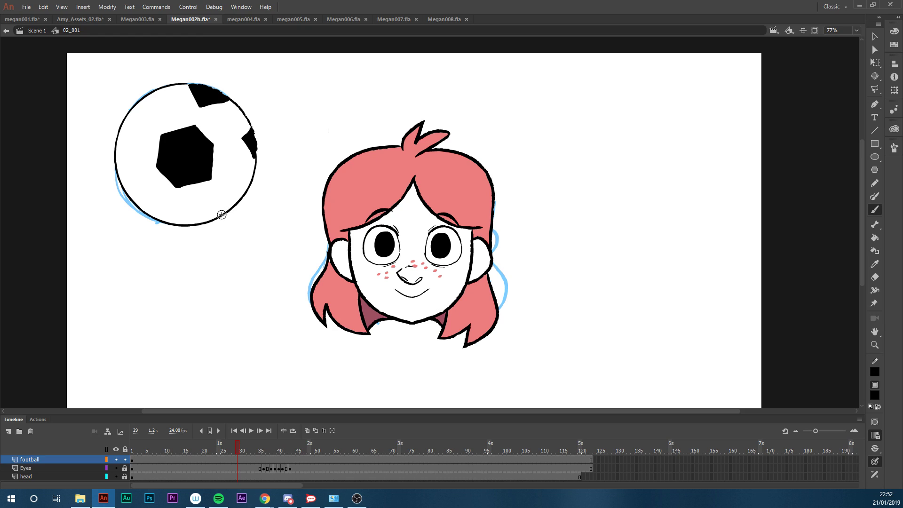
{"action": "mouse_move", "coordinate": [220, 218]}
{"action": "left_mouse_down"}
{"action": "mouse_move", "coordinate": [234, 199]}
{"action": "mouse_move", "coordinate": [221, 211]}
{"action": "mouse_move", "coordinate": [230, 206]}
{"action": "left_mouse_up"}
Draw patches against the ball's upper-left and bottom edges and fill both black
{"action": "mouse_move", "coordinate": [120, 131]}
{"action": "left_mouse_down"}
{"action": "mouse_move", "coordinate": [145, 119]}
{"action": "mouse_move", "coordinate": [147, 96]}
{"action": "mouse_move", "coordinate": [123, 126]}
{"action": "left_mouse_up"}
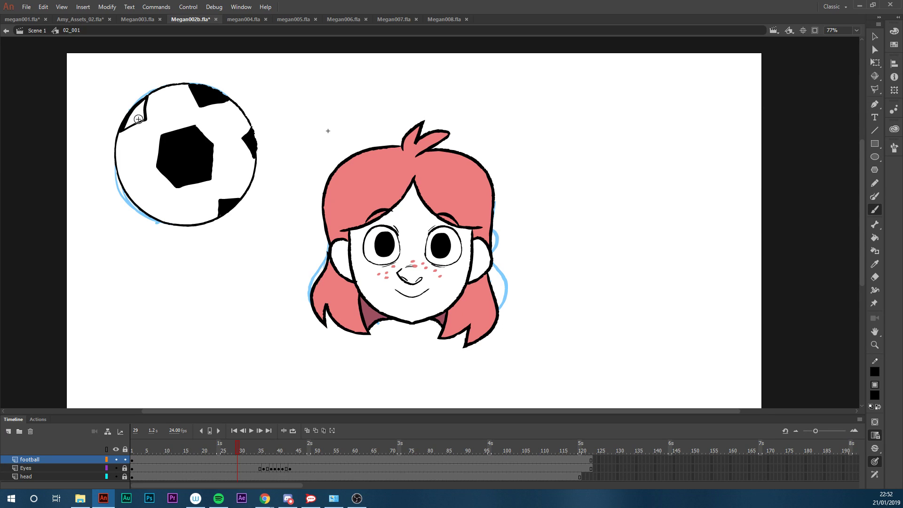
{"action": "key", "text": "k"}
{"action": "left_click", "coordinate": [139, 117]}
{"action": "key", "text": "b"}
{"action": "mouse_move", "coordinate": [152, 217]}
{"action": "left_mouse_down"}
{"action": "mouse_move", "coordinate": [173, 205]}
{"action": "mouse_move", "coordinate": [188, 224]}
{"action": "mouse_move", "coordinate": [152, 217]}
{"action": "left_mouse_up"}
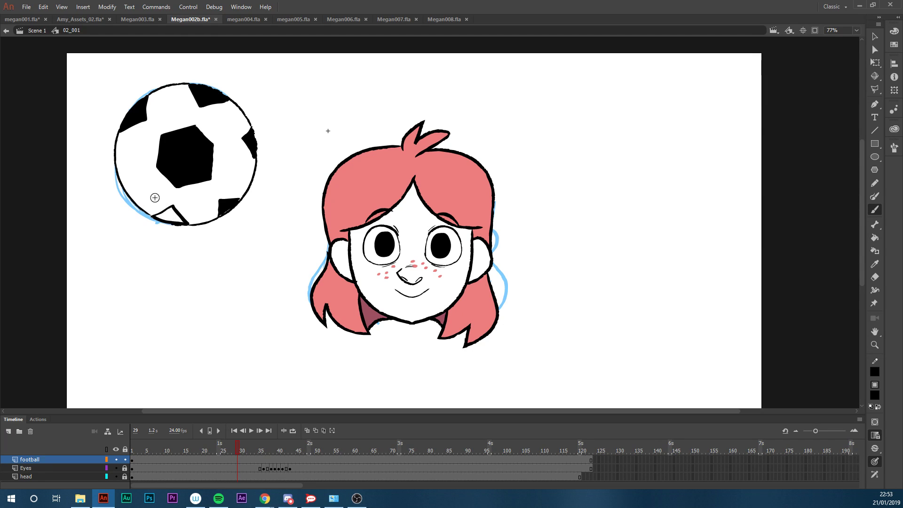
{"action": "key", "text": "k"}
{"action": "left_click", "coordinate": [178, 221]}
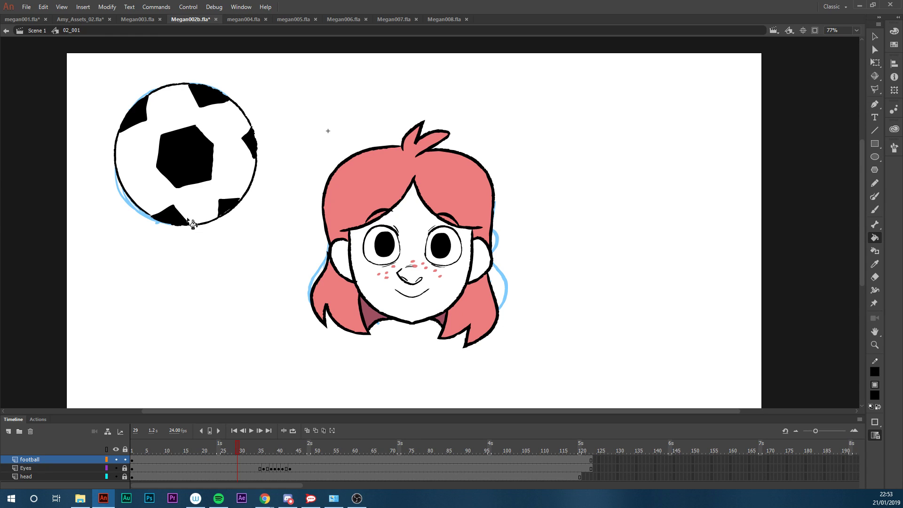
Draw a narrow patch against the ball's left edge and fill it black
{"action": "key", "text": "b"}
{"action": "mouse_move", "coordinate": [116, 158]}
{"action": "left_mouse_down"}
{"action": "mouse_move", "coordinate": [133, 175]}
{"action": "mouse_move", "coordinate": [134, 198]}
{"action": "mouse_move", "coordinate": [118, 170]}
{"action": "mouse_move", "coordinate": [133, 190]}
{"action": "mouse_move", "coordinate": [127, 179]}
{"action": "left_mouse_up"}
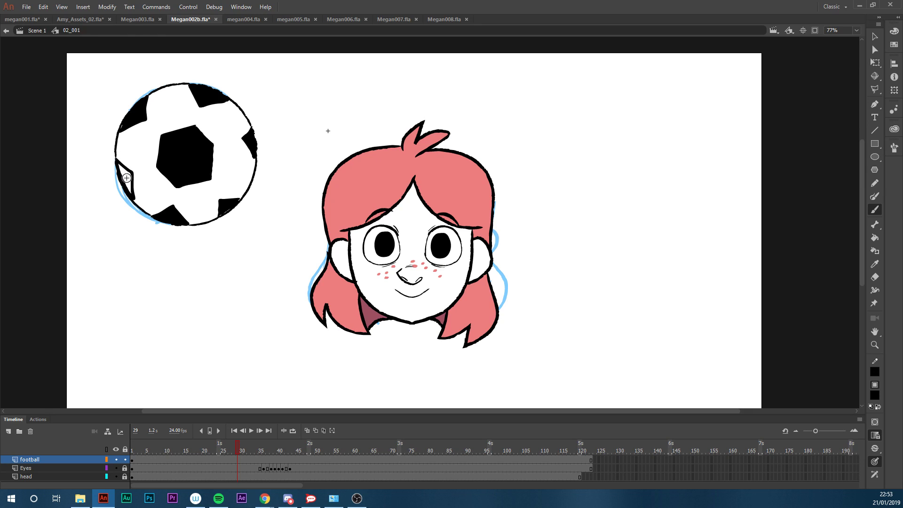
{"action": "key", "text": "k"}
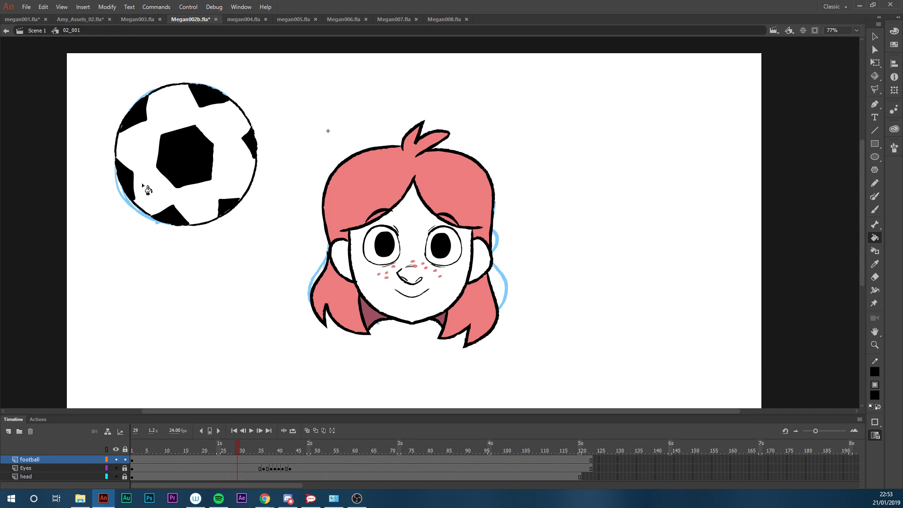
Brush thin black seam lines from the ball's centre patch out toward the patches along its edge
{"action": "key", "text": "b"}
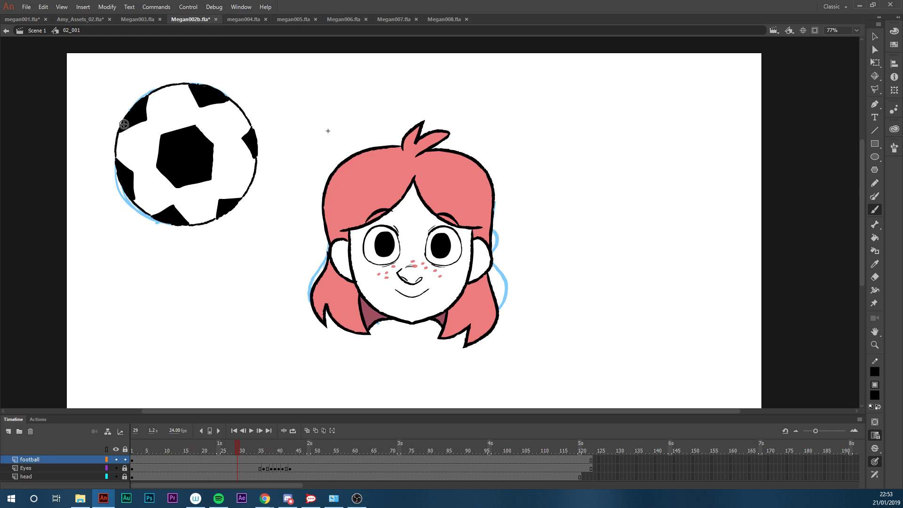
{"action": "left_click_drag", "start_coordinate": [216, 142], "coordinate": [239, 139]}
{"action": "mouse_move", "coordinate": [212, 186]}
{"action": "left_mouse_down"}
{"action": "mouse_move", "coordinate": [217, 198]}
{"action": "mouse_move", "coordinate": [173, 201]}
{"action": "left_mouse_up"}
{"action": "left_click_drag", "start_coordinate": [150, 166], "coordinate": [135, 170]}
{"action": "left_click_drag", "start_coordinate": [150, 121], "coordinate": [159, 132]}
{"action": "left_click_drag", "start_coordinate": [198, 107], "coordinate": [194, 123]}
{"action": "key", "text": "z"}
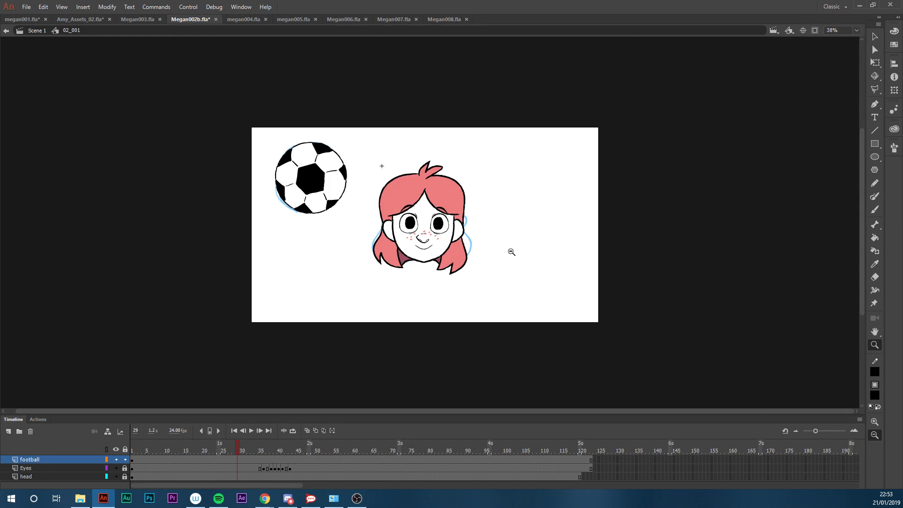
{"action": "left_click", "coordinate": [509, 251], "text": "alt"}
{"action": "left_click_drag", "start_coordinate": [664, 107], "coordinate": [249, 313]}
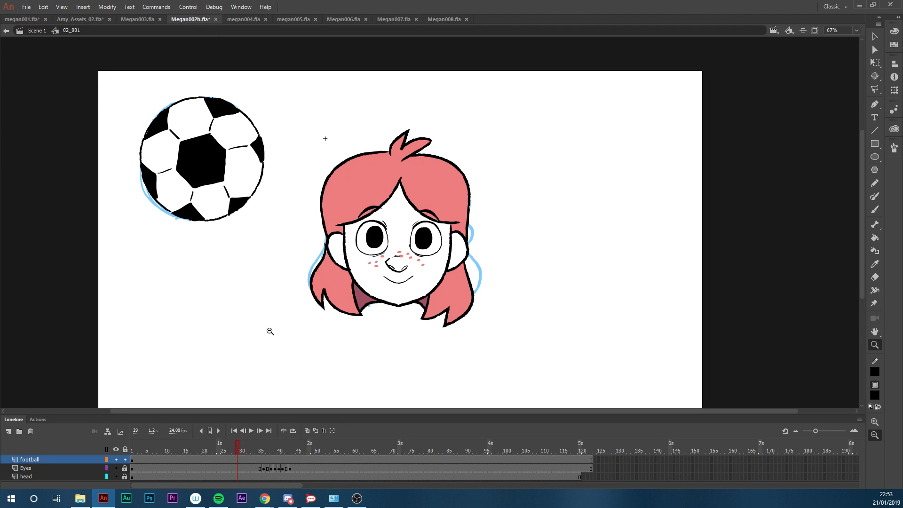
{"action": "left_click", "coordinate": [303, 353], "text": "alt"}
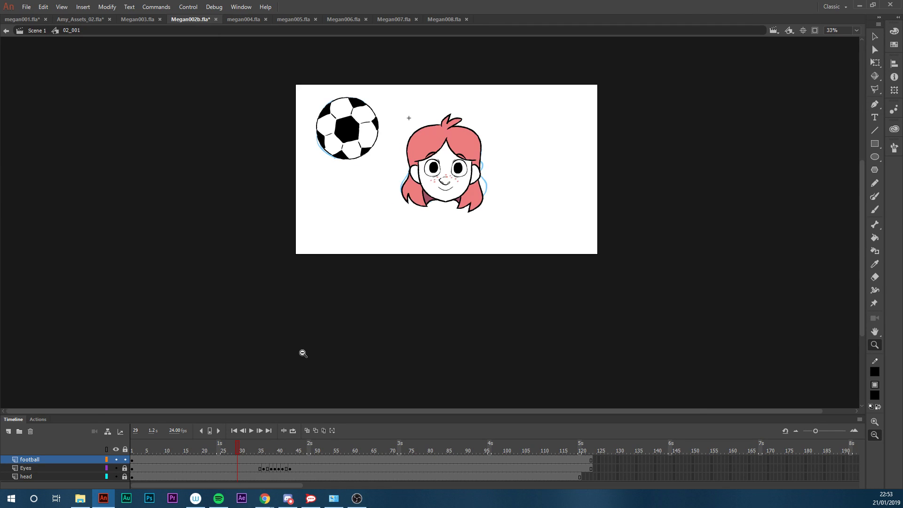
{"action": "left_click_drag", "start_coordinate": [612, 80], "coordinate": [302, 243]}
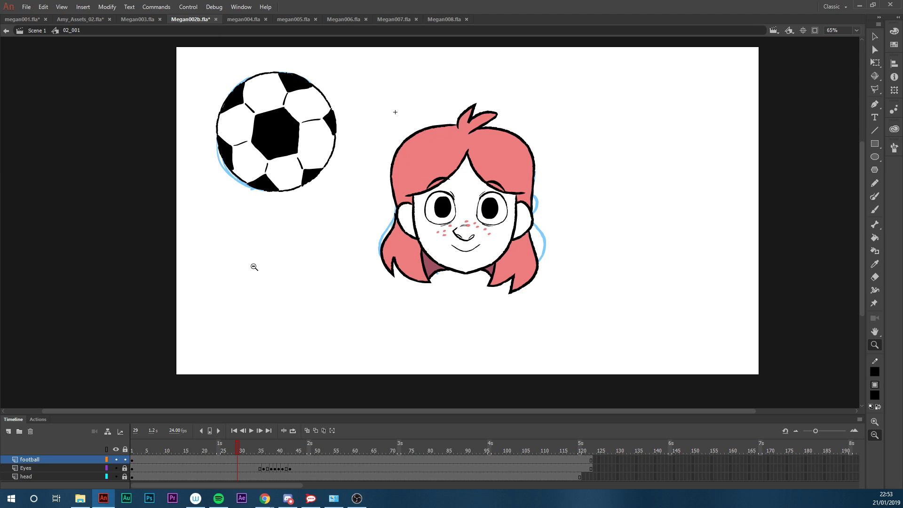
{"action": "left_click_drag", "start_coordinate": [863, 227], "coordinate": [862, 220]}
{"action": "left_click_drag", "start_coordinate": [420, 410], "coordinate": [481, 412]}
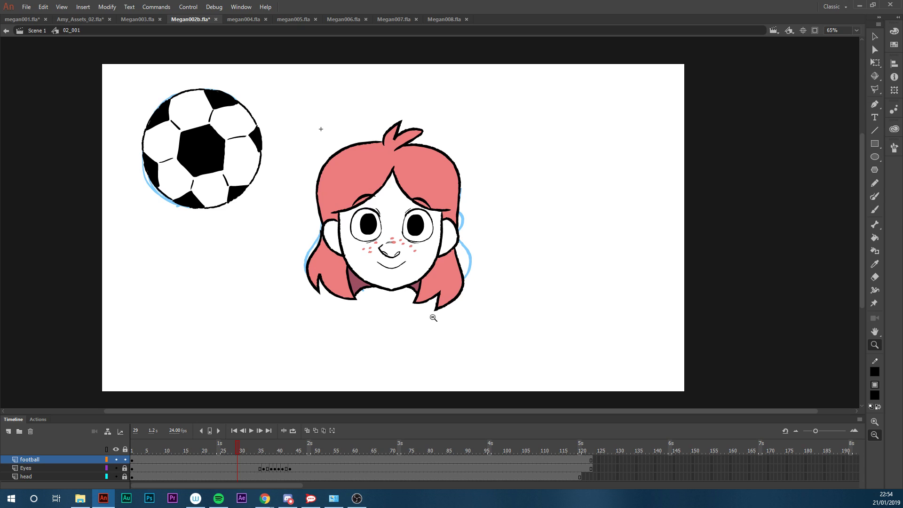
Select all of the ball artwork on the football layer and group it into a single object
{"action": "left_click_drag", "start_coordinate": [224, 454], "coordinate": [251, 451]}
{"action": "left_click_drag", "start_coordinate": [221, 459], "coordinate": [173, 474]}
{"action": "mouse_move", "coordinate": [251, 464]}
{"action": "left_mouse_down"}
{"action": "mouse_move", "coordinate": [287, 468]}
{"action": "mouse_move", "coordinate": [260, 467]}
{"action": "mouse_move", "coordinate": [282, 468]}
{"action": "mouse_move", "coordinate": [265, 469]}
{"action": "mouse_move", "coordinate": [276, 453]}
{"action": "mouse_move", "coordinate": [264, 459]}
{"action": "mouse_move", "coordinate": [291, 458]}
{"action": "mouse_move", "coordinate": [260, 463]}
{"action": "left_mouse_up"}
{"action": "left_click", "coordinate": [263, 459]}
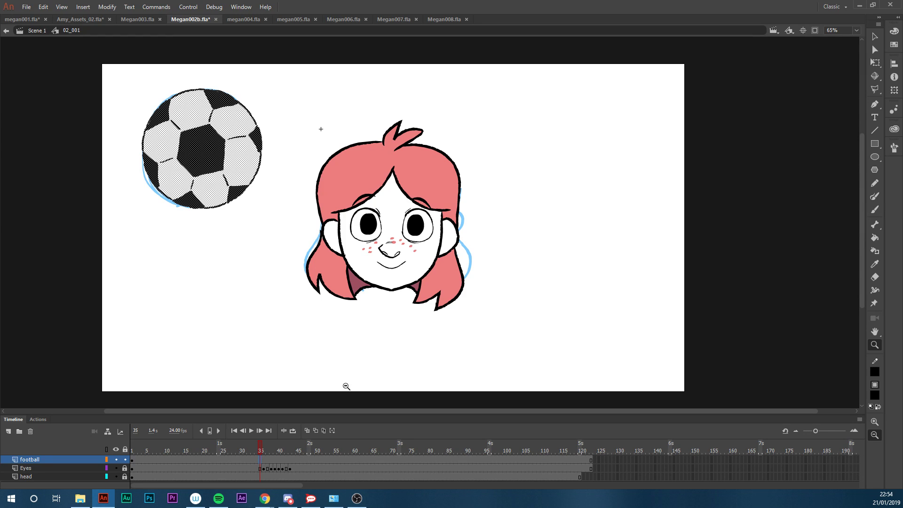
{"action": "left_click_drag", "start_coordinate": [262, 451], "coordinate": [239, 462]}
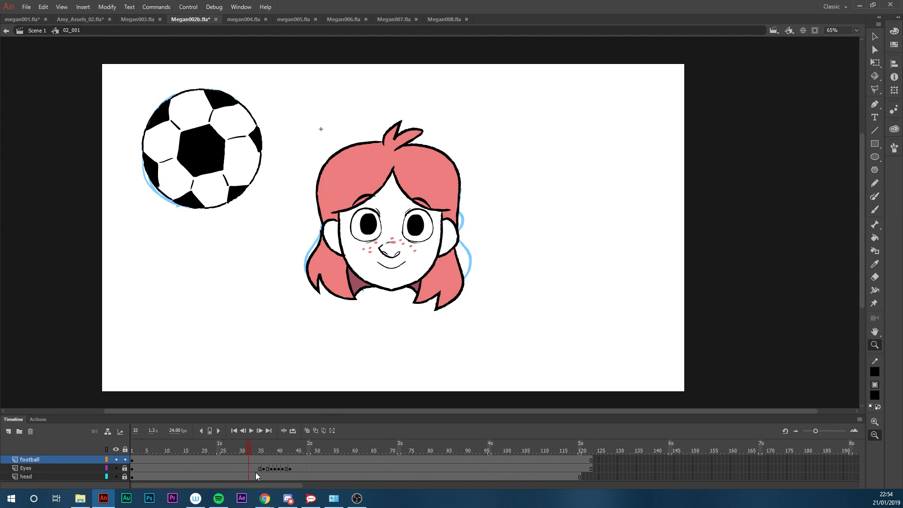
{"action": "left_click", "coordinate": [259, 459]}
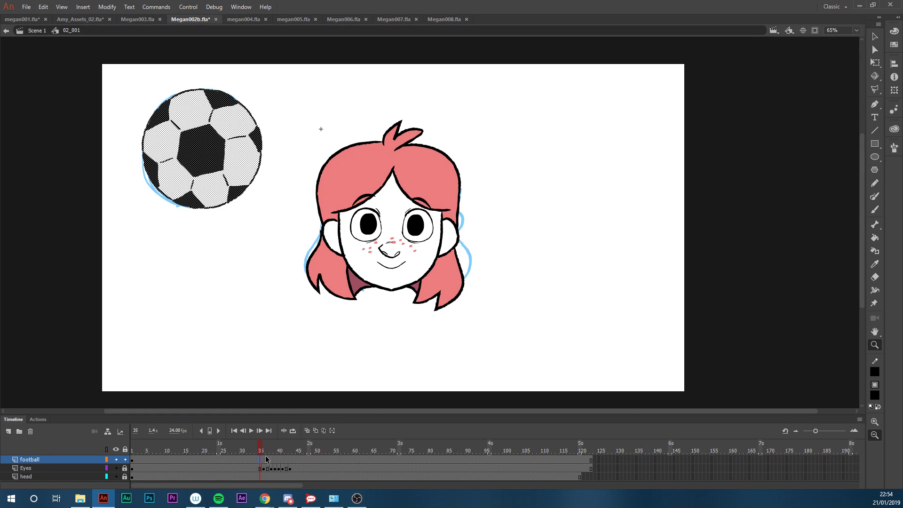
{"action": "key", "text": "ctrl+g"}
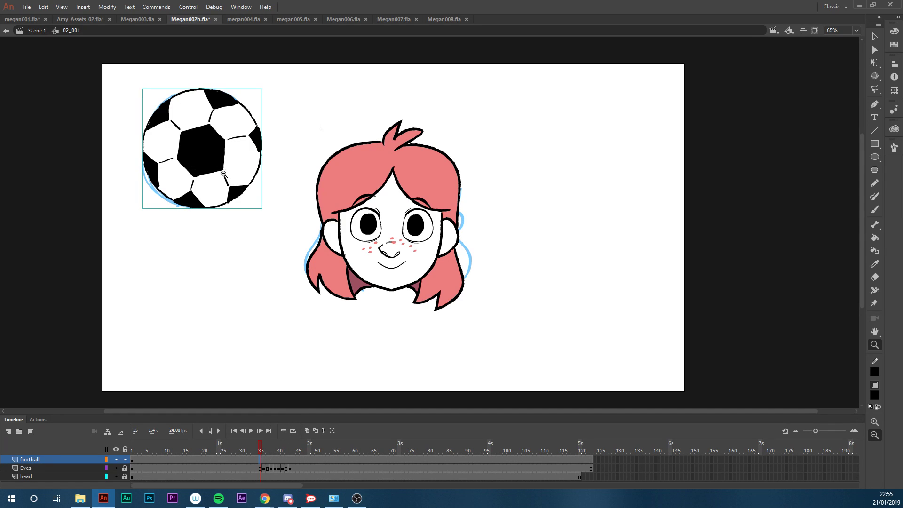
{"action": "key", "text": "v"}
{"action": "left_click_drag", "start_coordinate": [213, 159], "coordinate": [241, 173]}
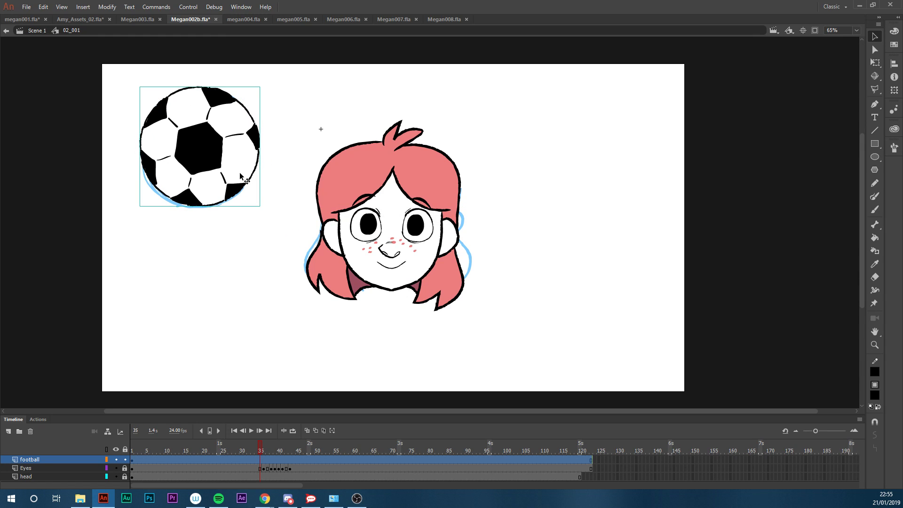
{"action": "key", "text": "ctrl+z"}
Insert a keyframe at frame 32 of the football layer and delete the ball from the frames before it
{"action": "left_click", "coordinate": [250, 460]}
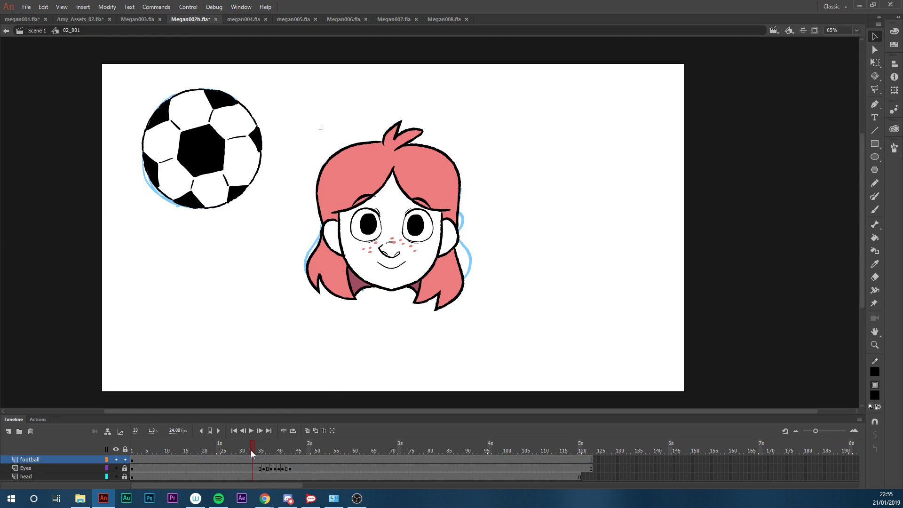
{"action": "left_click", "coordinate": [249, 461]}
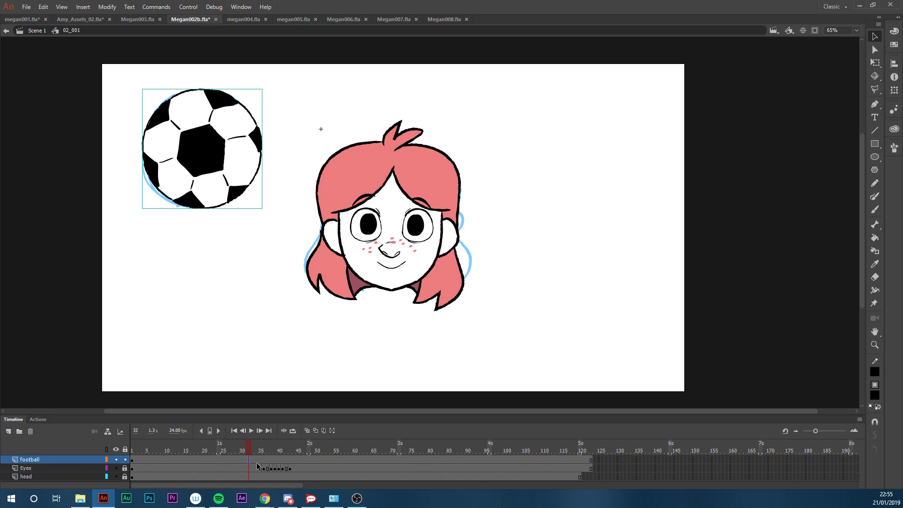
{"action": "key", "text": "F6"}
{"action": "key", "text": "Delete"}
{"action": "mouse_move", "coordinate": [216, 450]}
{"action": "left_mouse_down"}
{"action": "mouse_move", "coordinate": [270, 449]}
{"action": "mouse_move", "coordinate": [237, 456]}
{"action": "mouse_move", "coordinate": [249, 452]}
{"action": "left_mouse_up"}
{"action": "left_click", "coordinate": [283, 459]}
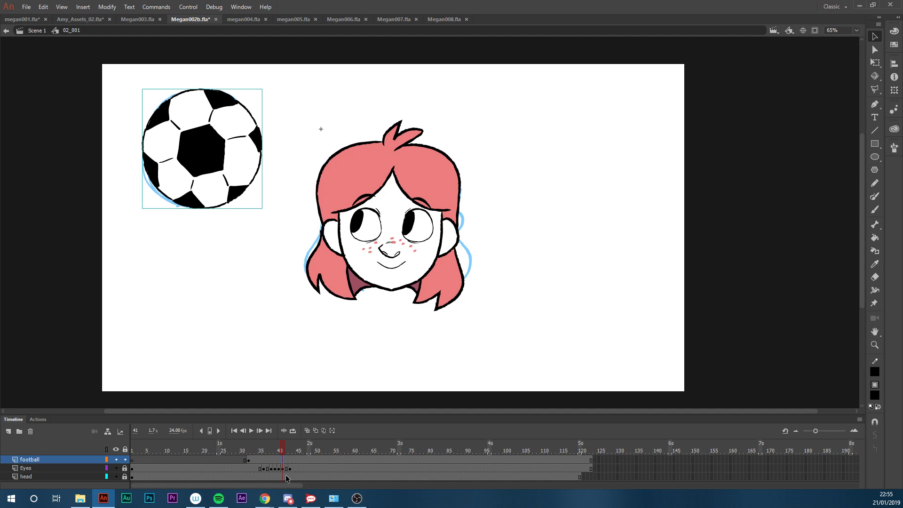
Remove three empty frames from the football layer so the ball's keyframe falls on frame 29
{"action": "left_click", "coordinate": [239, 460]}
{"action": "right_click", "coordinate": [239, 459]}
{"action": "left_click", "coordinate": [282, 248]}
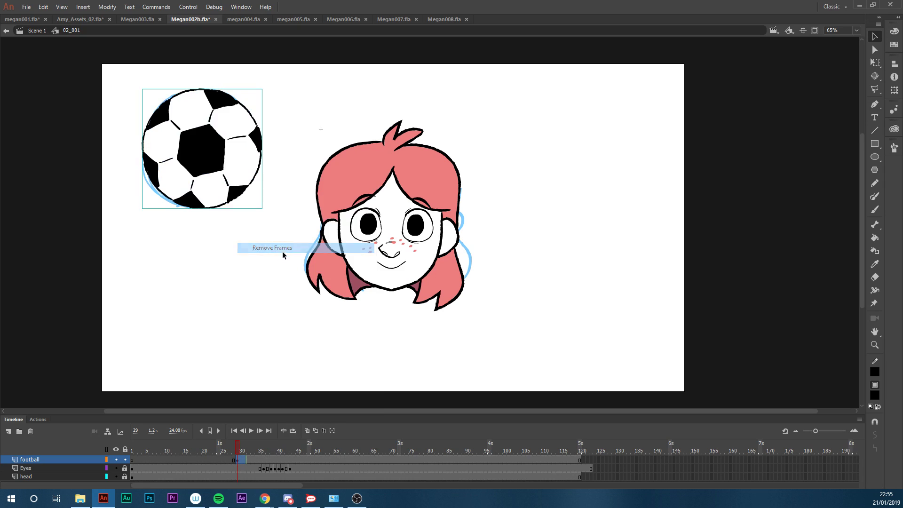
Insert a second ball keyframe at frame 38 and create a classic tween between it and frame 29
{"action": "left_click", "coordinate": [272, 460]}
{"action": "left_click_drag", "start_coordinate": [272, 450], "coordinate": [272, 452]}
{"action": "left_click", "coordinate": [276, 461]}
{"action": "left_click", "coordinate": [272, 461]}
{"action": "left_click", "coordinate": [272, 461]}
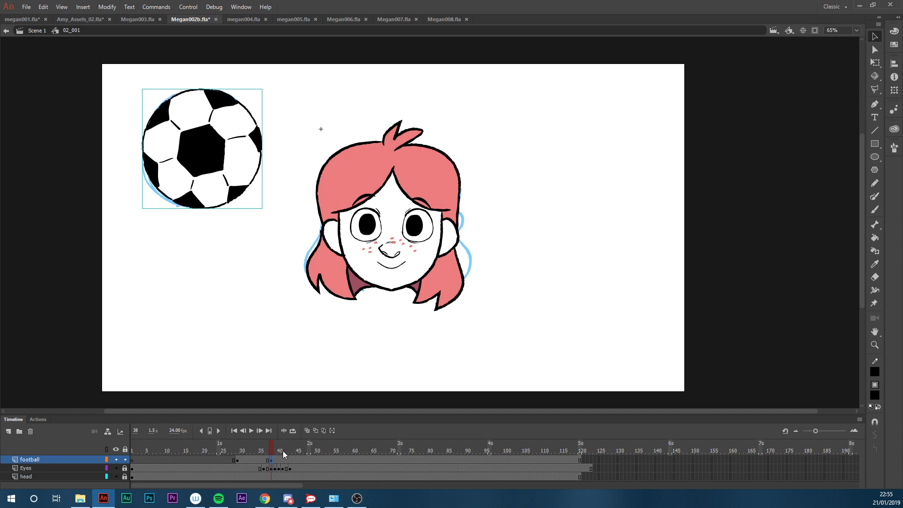
{"action": "right_click", "coordinate": [252, 460]}
{"action": "left_click", "coordinate": [293, 215]}
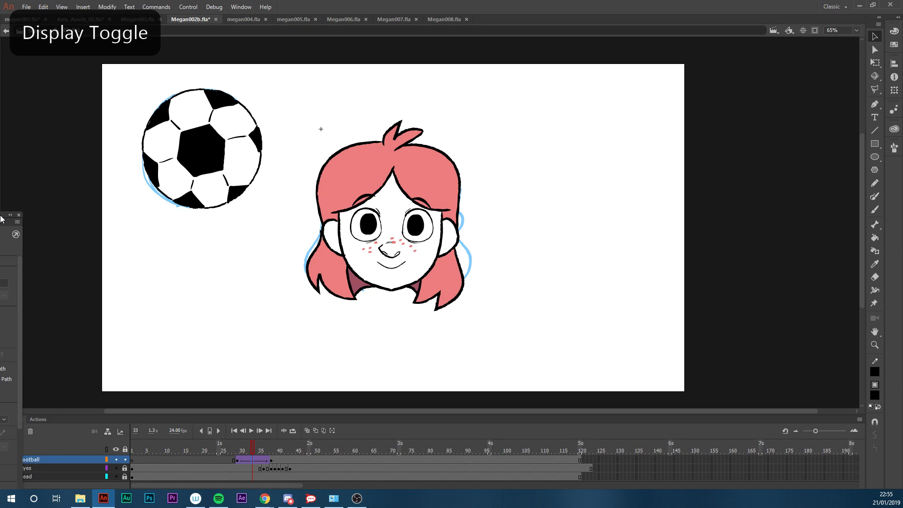
Shrink the ball around its centre to a tiny size at the frame 29 keyframe and play the tween
{"action": "left_click_drag", "start_coordinate": [8, 221], "coordinate": [668, 82]}
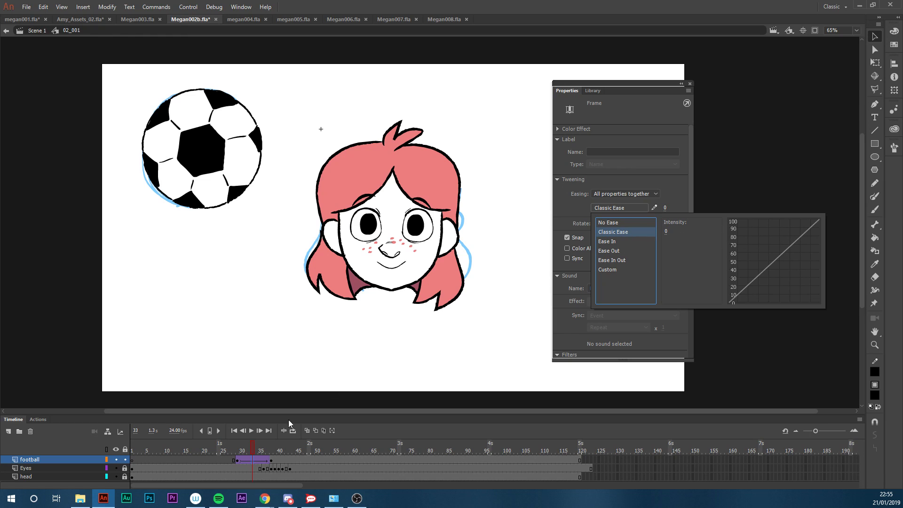
{"action": "left_click", "coordinate": [250, 448]}
{"action": "left_click", "coordinate": [237, 460]}
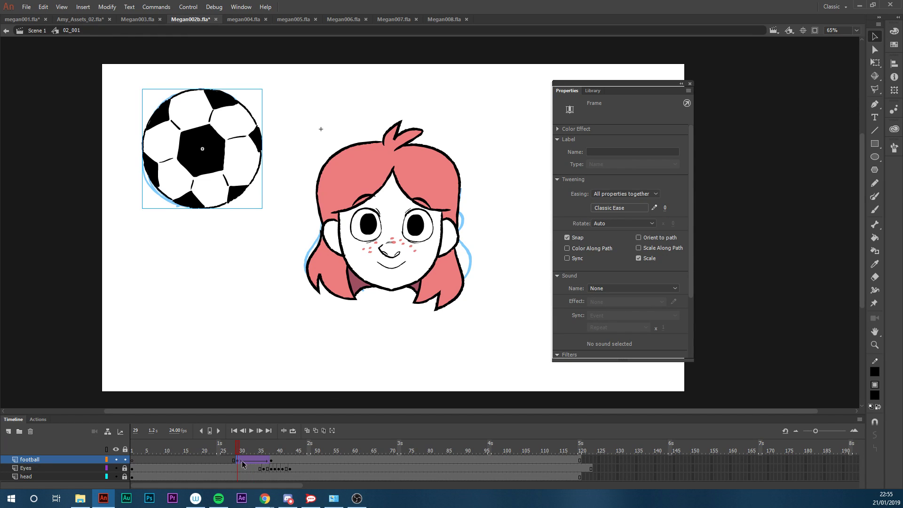
{"action": "left_click", "coordinate": [246, 168]}
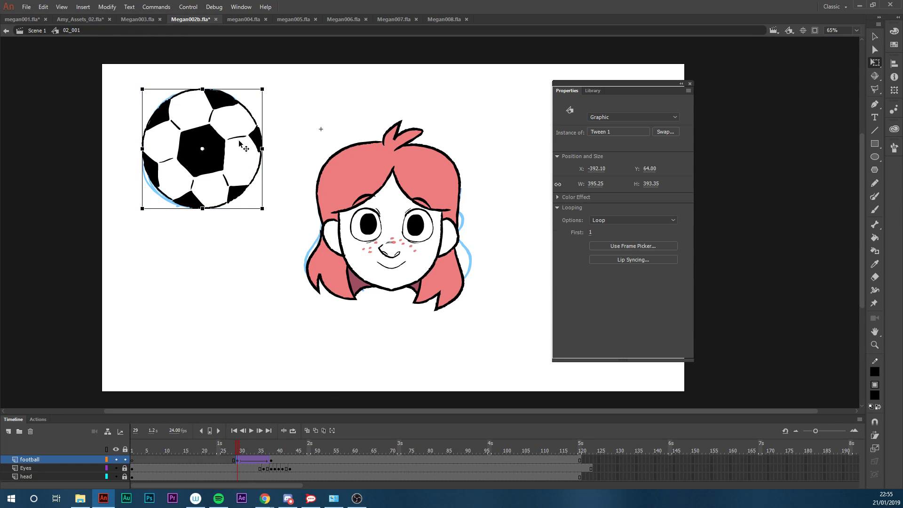
{"action": "key", "text": "q"}
{"action": "left_click_drag", "start_coordinate": [262, 89], "coordinate": [211, 141]}
{"action": "left_click_drag", "start_coordinate": [241, 450], "coordinate": [220, 462]}
{"action": "key", "text": "Return"}
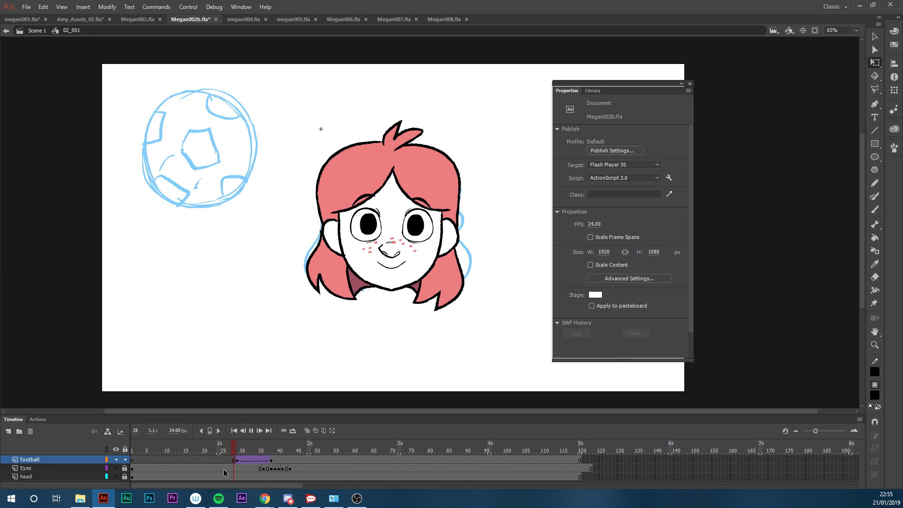
{"action": "left_click", "coordinate": [240, 461]}
{"action": "left_click", "coordinate": [627, 208]}
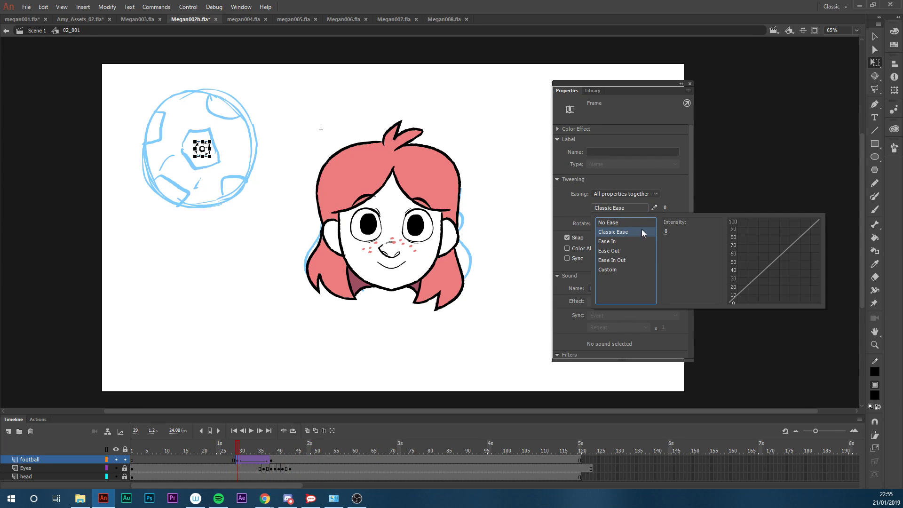
{"action": "left_click", "coordinate": [612, 261]}
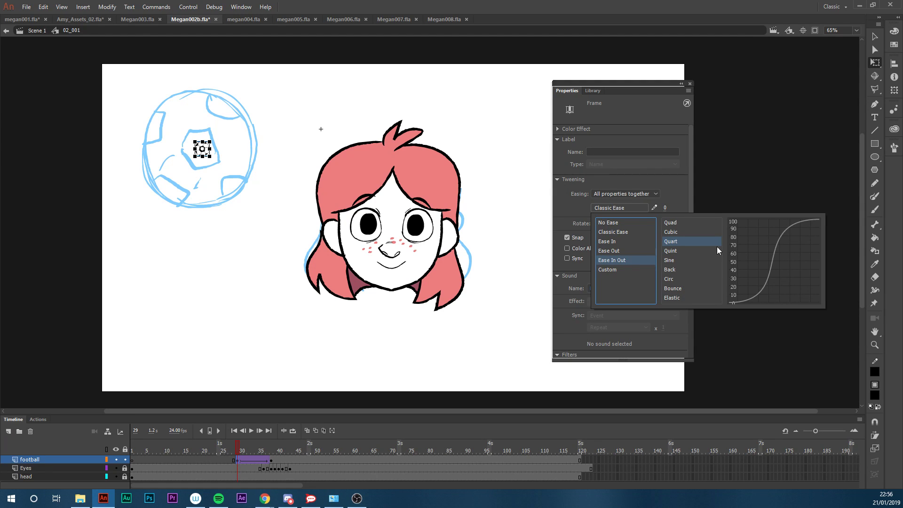
{"action": "left_click", "coordinate": [675, 298]}
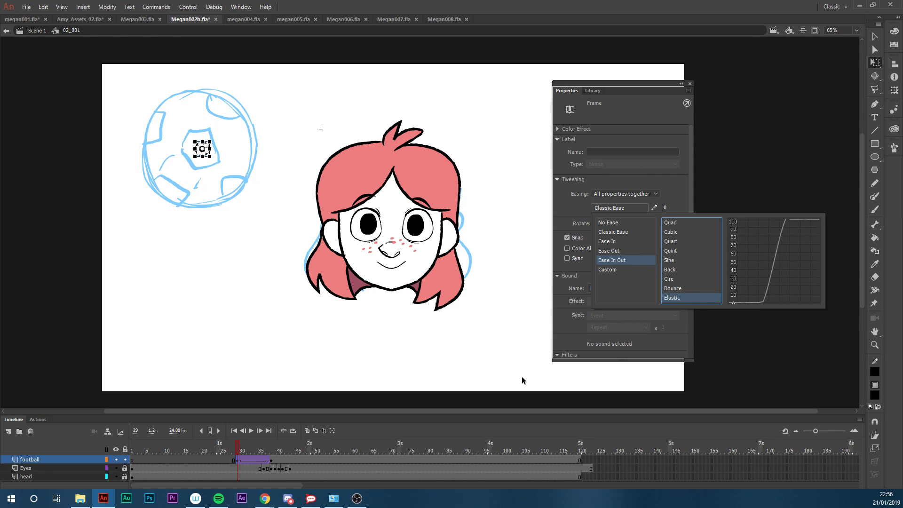
{"action": "left_click", "coordinate": [615, 251]}
{"action": "left_click", "coordinate": [679, 299]}
{"action": "left_click", "coordinate": [238, 447]}
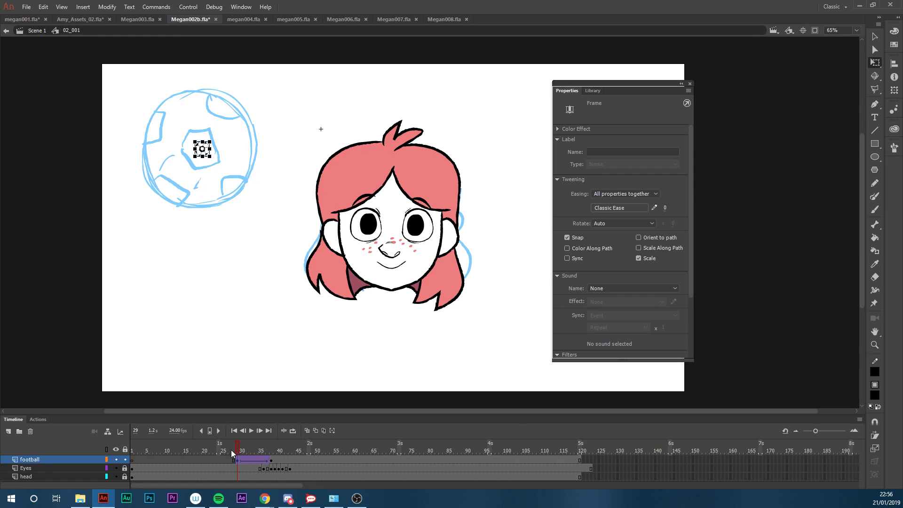
Set the ball tween's easing to Elastic Ease Out and play the pop-in animation
{"action": "left_click", "coordinate": [617, 209]}
{"action": "left_click", "coordinate": [612, 253]}
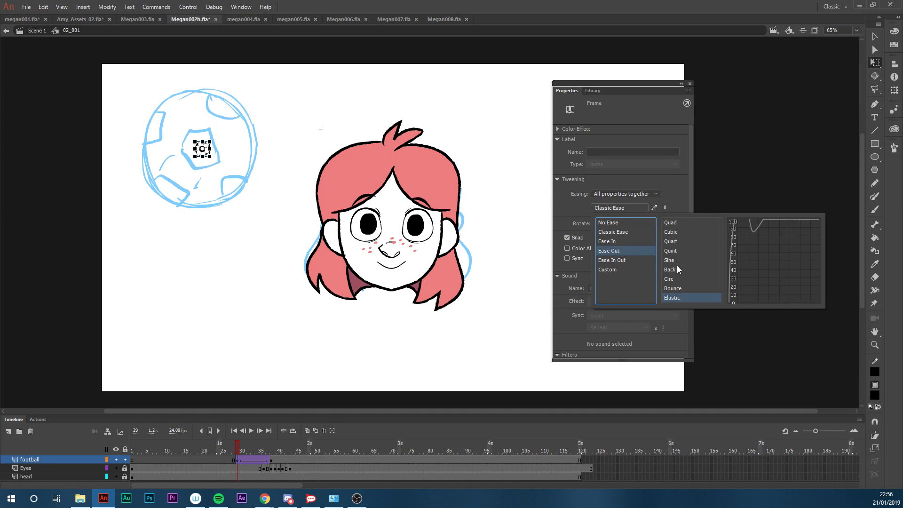
{"action": "double_click", "coordinate": [676, 298]}
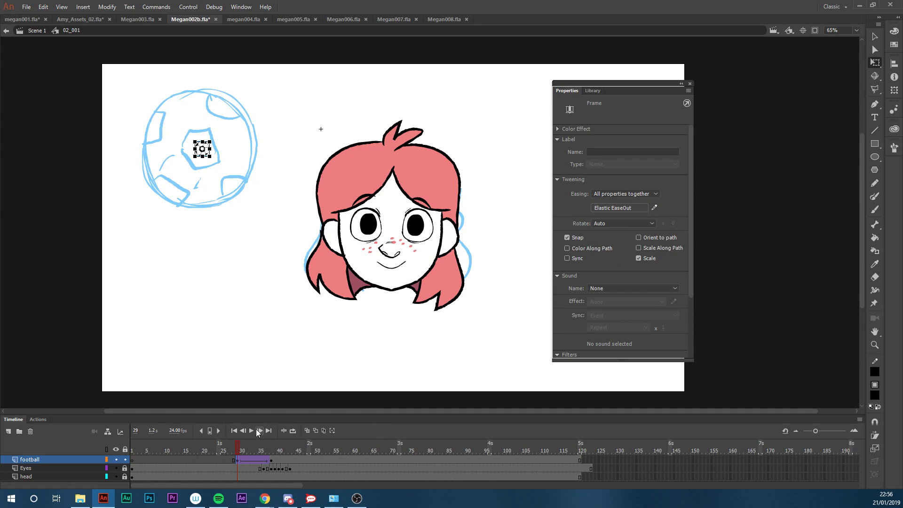
{"action": "left_click", "coordinate": [222, 445]}
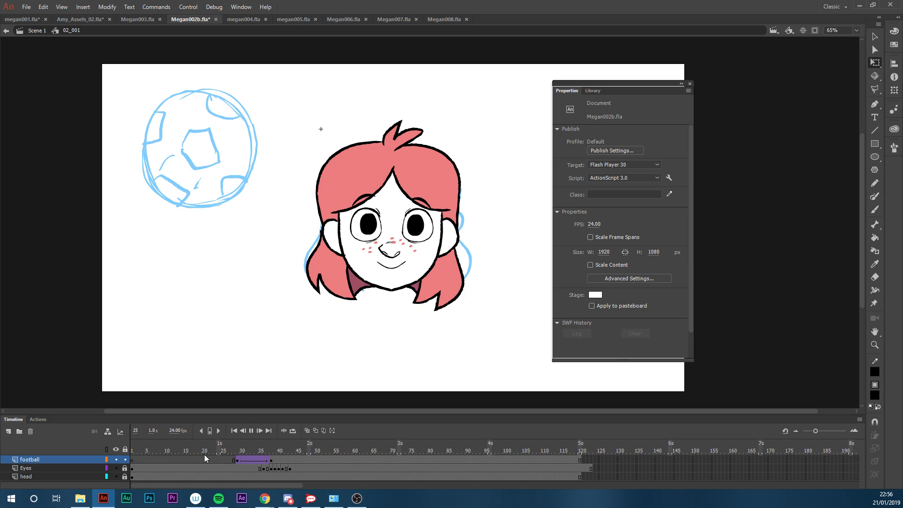
{"action": "key", "text": "Return"}
{"action": "key", "text": "Return"}
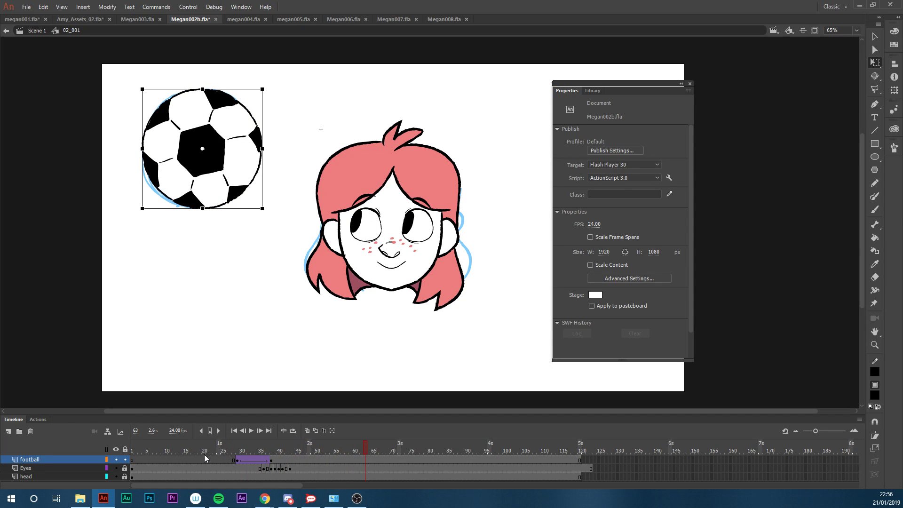
{"action": "key", "text": "Return"}
{"action": "mouse_move", "coordinate": [195, 496]}
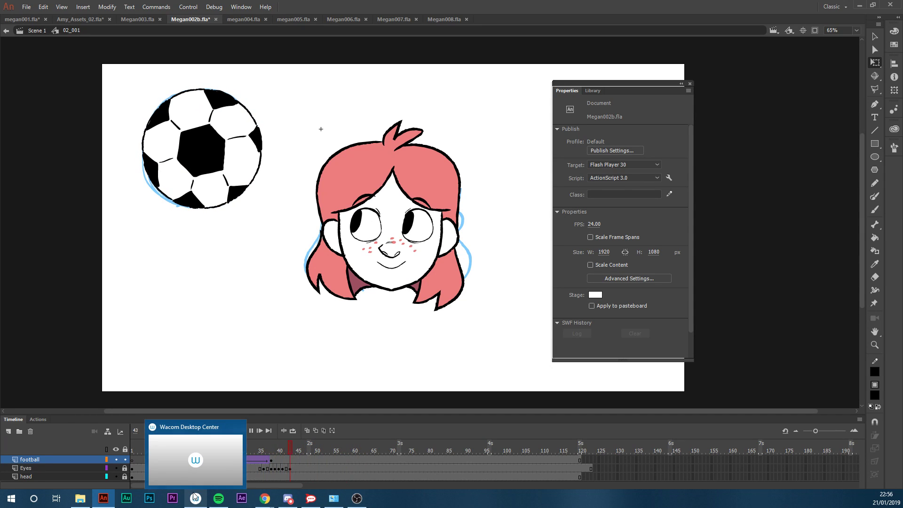
Insert two frames ahead of the ball's tween on the football layer and play back the new timing
{"action": "left_click", "coordinate": [226, 459]}
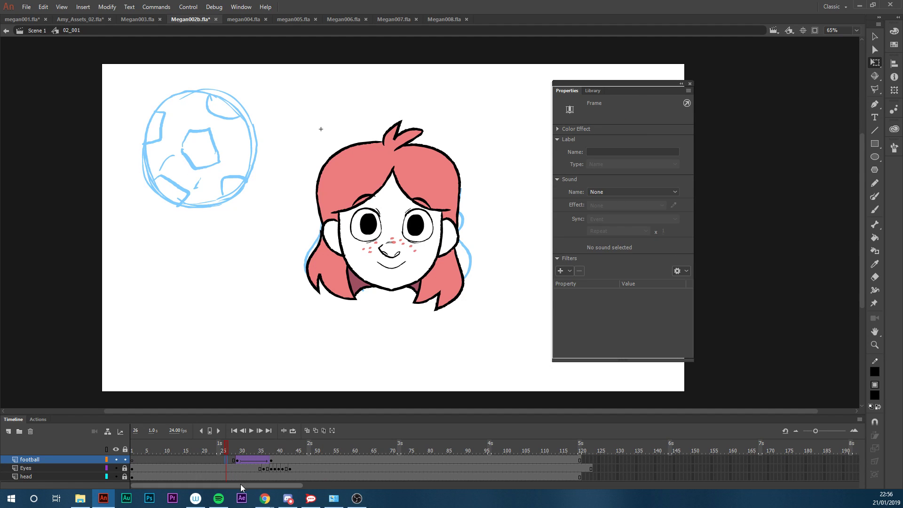
{"action": "key", "text": "F5"}
{"action": "key", "text": "F5"}
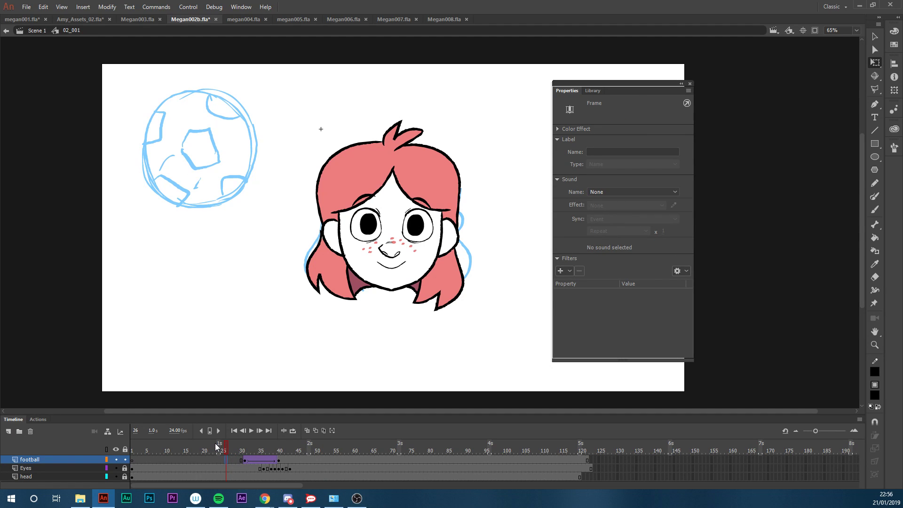
{"action": "key", "text": "Return"}
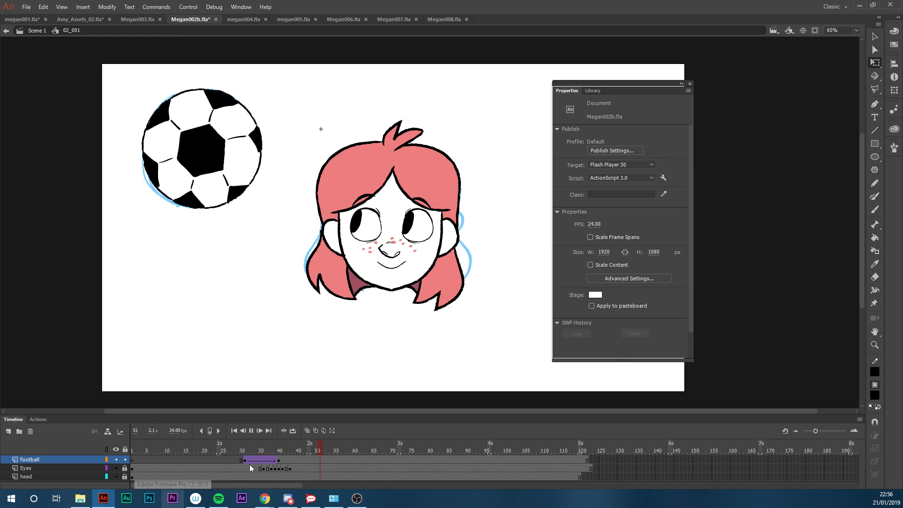
Delay the ball's tween by another two frames so it starts at frame 33 and preview it
{"action": "left_click", "coordinate": [230, 446]}
{"action": "left_click", "coordinate": [232, 459]}
{"action": "key", "text": "F5"}
{"action": "key", "text": "F5"}
{"action": "key", "text": "Return"}
{"action": "mouse_move", "coordinate": [199, 499]}
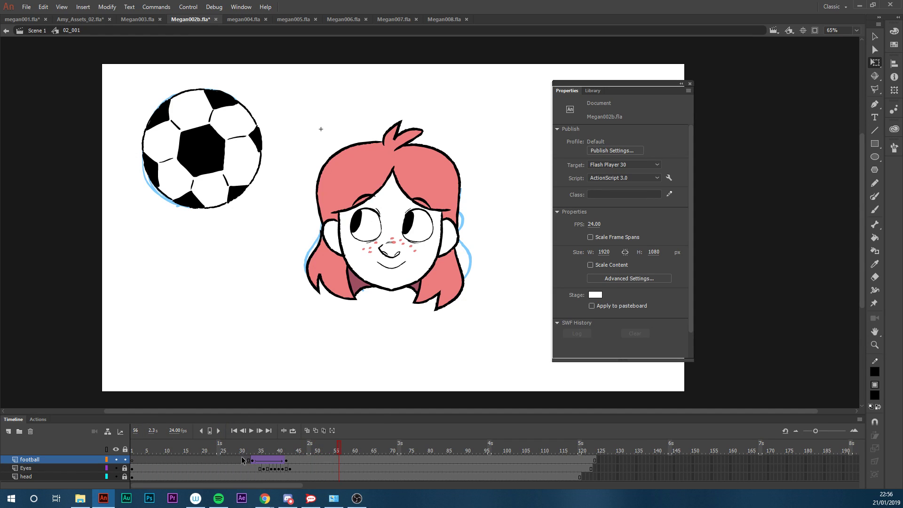
Remove one frame ahead of the ball's tween so it starts at frame 32 and replay the animation
{"action": "right_click", "coordinate": [242, 459]}
{"action": "left_click", "coordinate": [278, 249]}
{"action": "key", "text": "Return"}
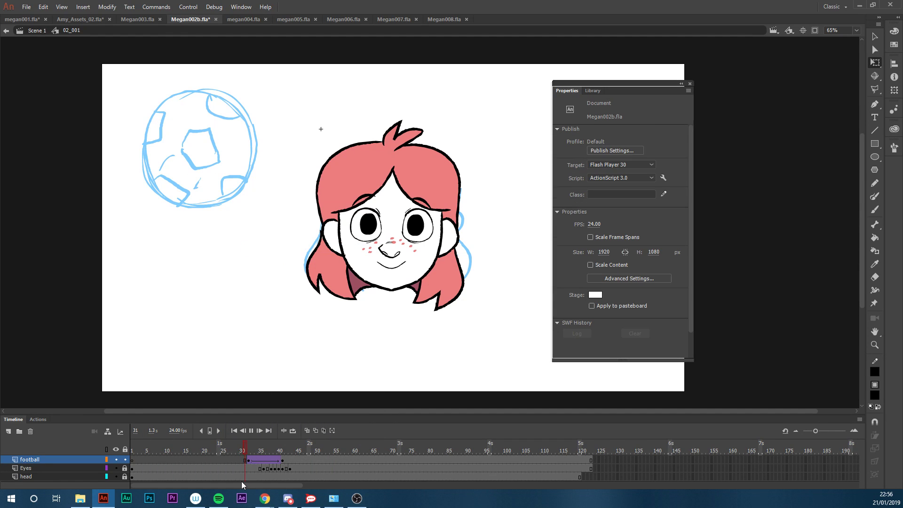
Scrub through the soccer ball's pop-in frame by frame and replay it against the girl's eye movement
{"action": "left_click_drag", "start_coordinate": [252, 446], "coordinate": [270, 454]}
{"action": "key", "text": "comma"}
{"action": "key", "text": "comma"}
{"action": "key", "text": "comma"}
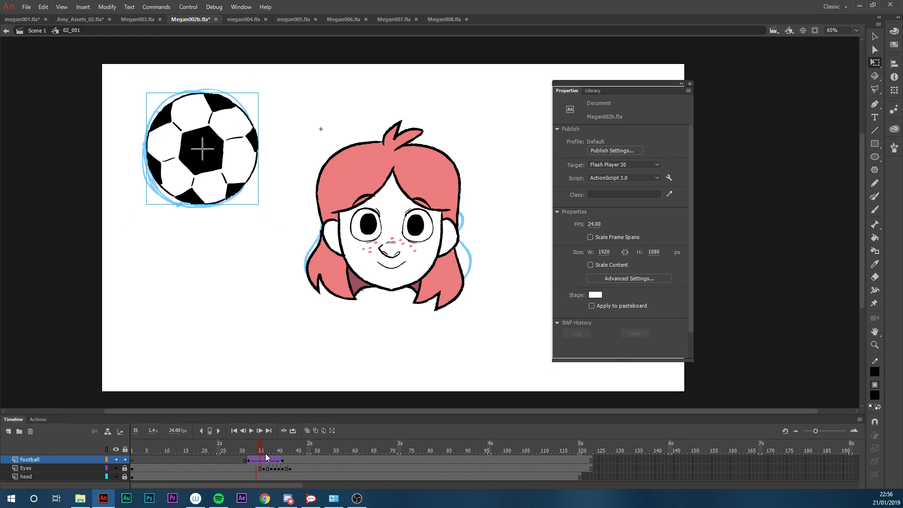
{"action": "key", "text": "comma"}
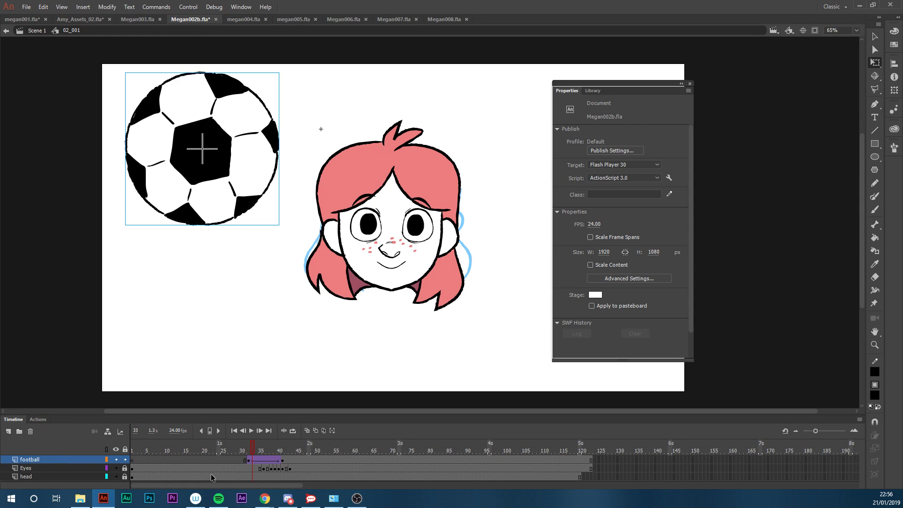
{"action": "key", "text": "Return"}
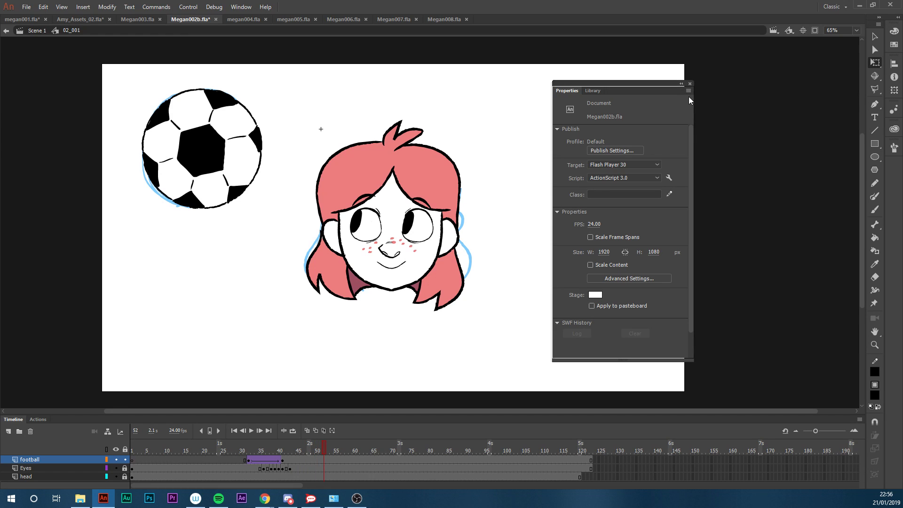
Hide the floating Properties panel and scrub through the 02_001 animation to review its timing
{"action": "left_click_drag", "start_coordinate": [663, 86], "coordinate": [629, 106]}
{"action": "key", "text": "ctrl+F3"}
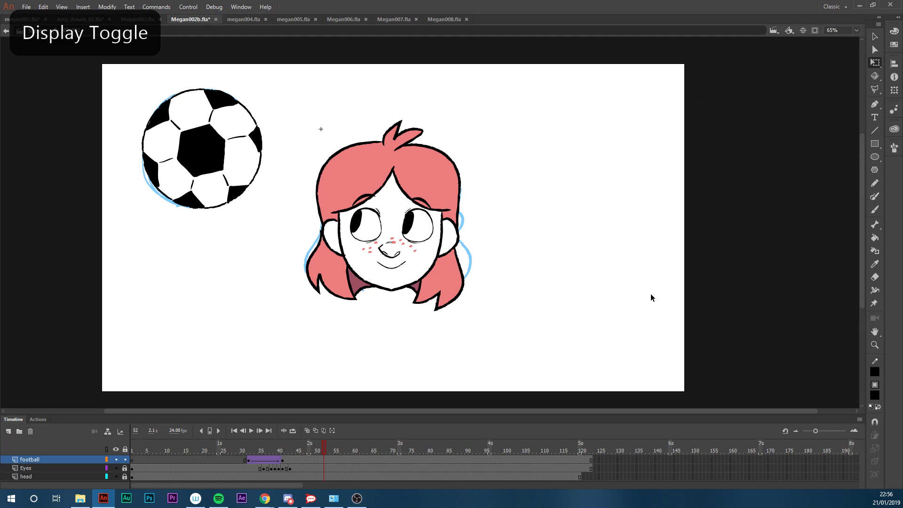
{"action": "mouse_move", "coordinate": [278, 449]}
{"action": "left_mouse_down"}
{"action": "mouse_move", "coordinate": [149, 451]}
{"action": "mouse_move", "coordinate": [394, 451]}
{"action": "left_mouse_up"}
{"action": "mouse_move", "coordinate": [470, 450]}
{"action": "left_mouse_down"}
{"action": "mouse_move", "coordinate": [243, 467]}
{"action": "mouse_move", "coordinate": [309, 462]}
{"action": "mouse_move", "coordinate": [238, 486]}
{"action": "mouse_move", "coordinate": [270, 473]}
{"action": "mouse_move", "coordinate": [238, 475]}
{"action": "left_mouse_up"}
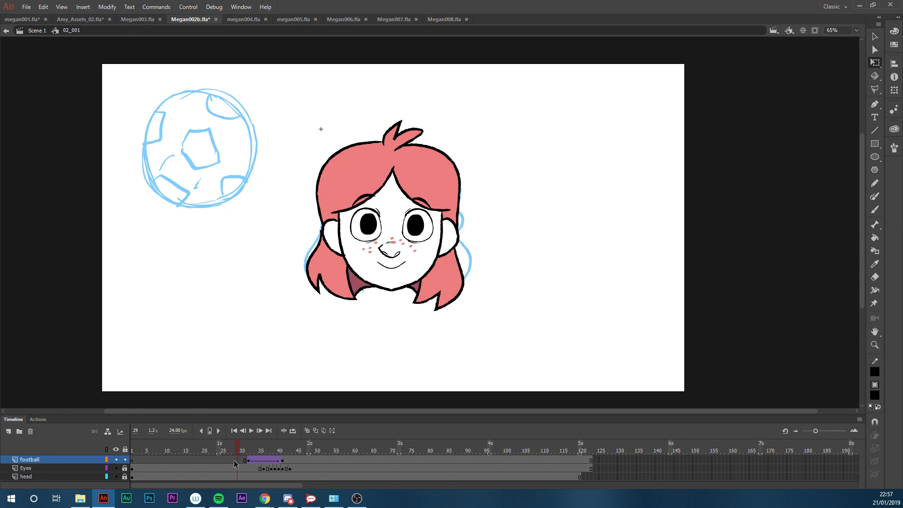
{"action": "mouse_move", "coordinate": [237, 447]}
{"action": "left_mouse_down"}
{"action": "mouse_move", "coordinate": [288, 452]}
{"action": "mouse_move", "coordinate": [247, 464]}
{"action": "mouse_move", "coordinate": [347, 463]}
{"action": "mouse_move", "coordinate": [250, 464]}
{"action": "mouse_move", "coordinate": [227, 475]}
{"action": "mouse_move", "coordinate": [325, 466]}
{"action": "mouse_move", "coordinate": [281, 479]}
{"action": "mouse_move", "coordinate": [346, 467]}
{"action": "mouse_move", "coordinate": [255, 479]}
{"action": "mouse_move", "coordinate": [255, 451]}
{"action": "mouse_move", "coordinate": [501, 438]}
{"action": "mouse_move", "coordinate": [433, 456]}
{"action": "left_mouse_up"}
Return to the main scene and scrub against the roughs to frame 63, where the next rough pose begins
{"action": "double_click", "coordinate": [704, 315]}
{"action": "left_click", "coordinate": [513, 450]}
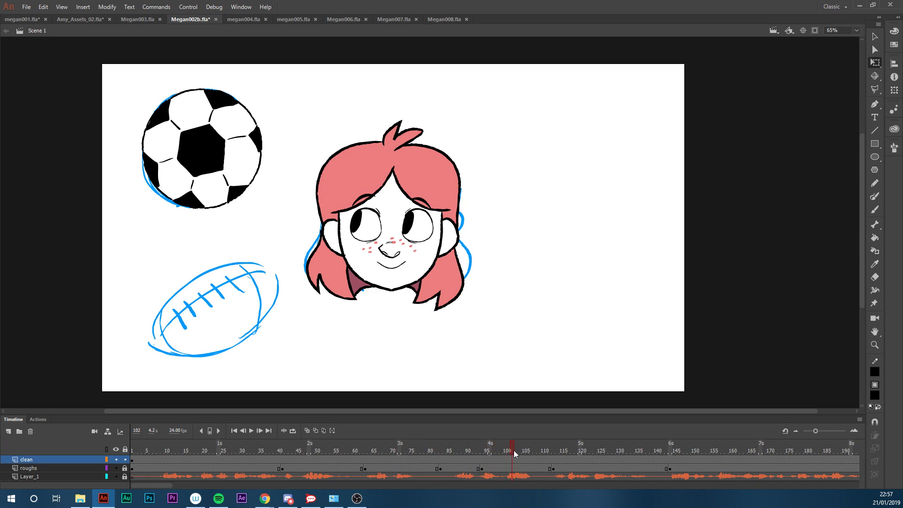
{"action": "mouse_move", "coordinate": [538, 451]}
{"action": "left_mouse_down"}
{"action": "mouse_move", "coordinate": [470, 462]}
{"action": "mouse_move", "coordinate": [585, 454]}
{"action": "mouse_move", "coordinate": [414, 455]}
{"action": "left_mouse_up"}
{"action": "mouse_move", "coordinate": [304, 473]}
{"action": "left_mouse_down"}
{"action": "mouse_move", "coordinate": [241, 475]}
{"action": "mouse_move", "coordinate": [251, 468]}
{"action": "mouse_move", "coordinate": [267, 466]}
{"action": "mouse_move", "coordinate": [238, 480]}
{"action": "mouse_move", "coordinate": [278, 474]}
{"action": "mouse_move", "coordinate": [150, 501]}
{"action": "mouse_move", "coordinate": [191, 490]}
{"action": "mouse_move", "coordinate": [280, 489]}
{"action": "mouse_move", "coordinate": [273, 487]}
{"action": "mouse_move", "coordinate": [311, 476]}
{"action": "left_mouse_up"}
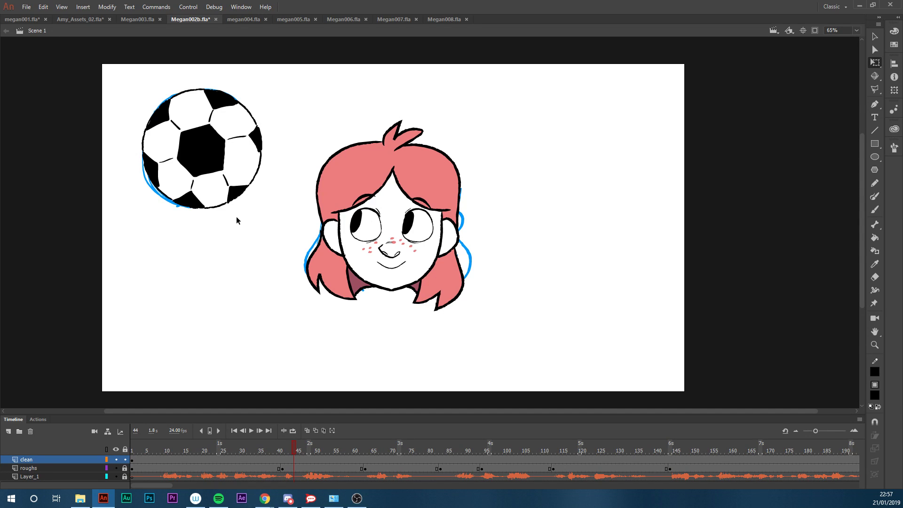
{"action": "left_click_drag", "start_coordinate": [278, 451], "coordinate": [324, 457]}
{"action": "left_click", "coordinate": [365, 461]}
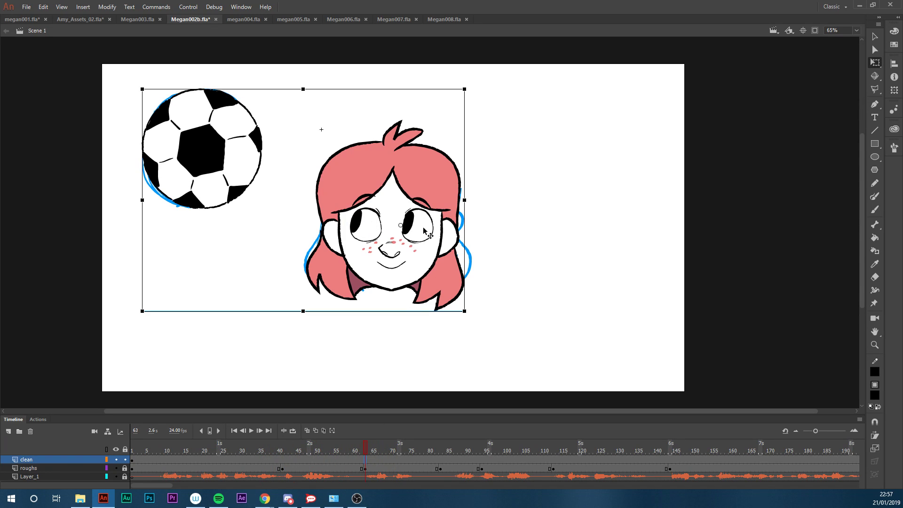
Reopen the 02_001 symbol and insert a keyframe at frame 63 on the Eyes layer
{"action": "double_click", "coordinate": [428, 243]}
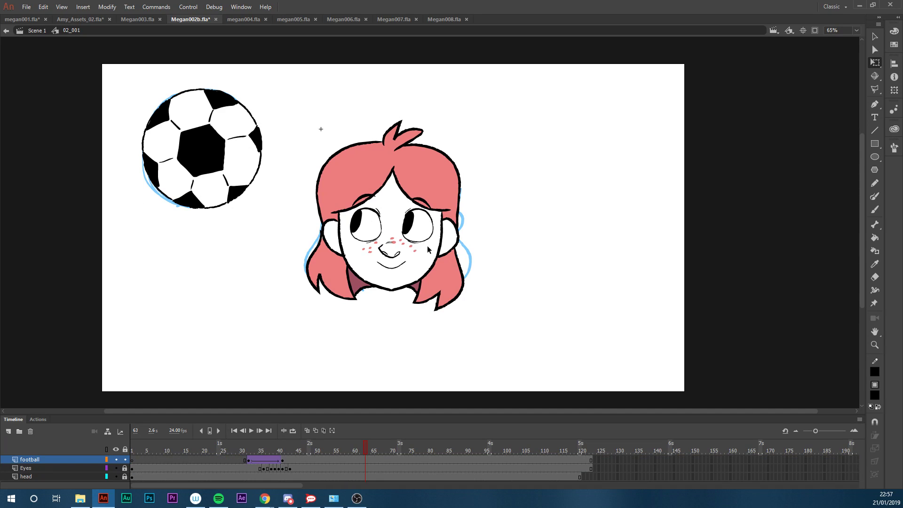
{"action": "left_click", "coordinate": [365, 460]}
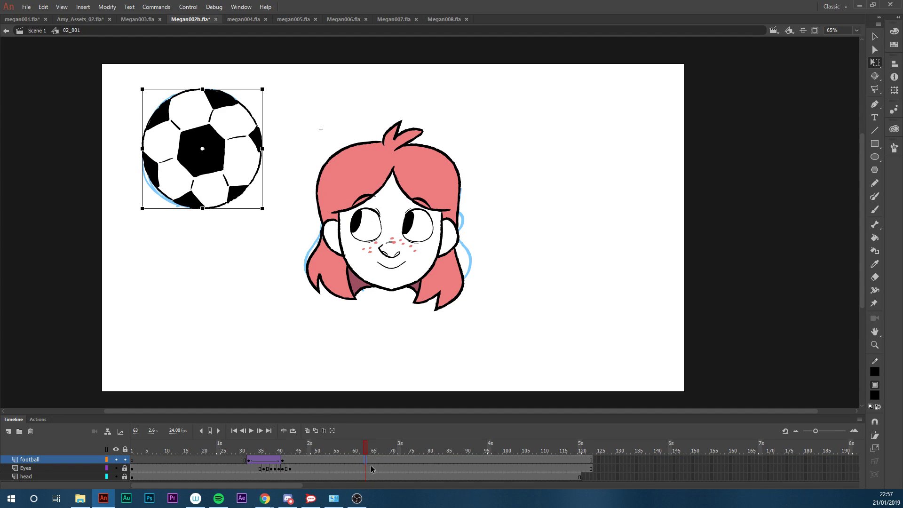
{"action": "left_click", "coordinate": [366, 469]}
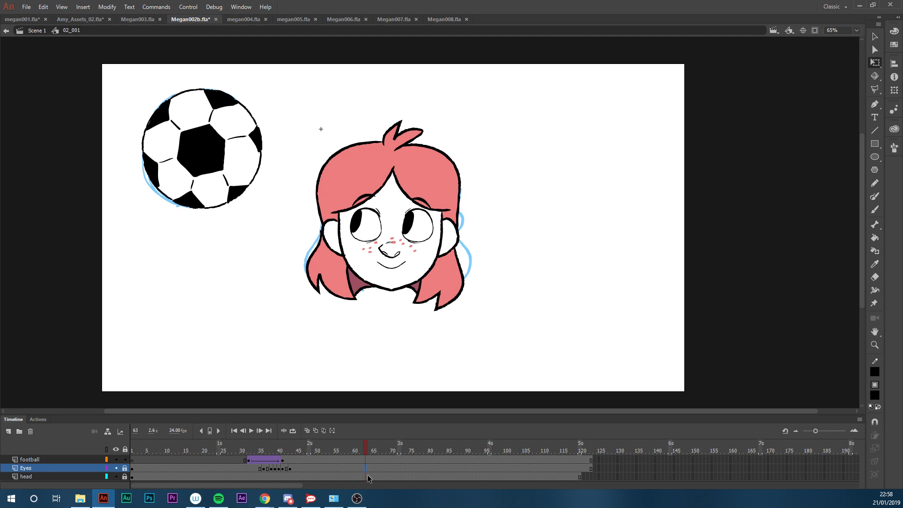
{"action": "key", "text": "F6"}
Frame the girl's face, unlock the Eyes layer, lock the football layer, and select the Eyes drawing at frame 63
{"action": "key", "text": "z"}
{"action": "left_click_drag", "start_coordinate": [517, 151], "coordinate": [287, 295]}
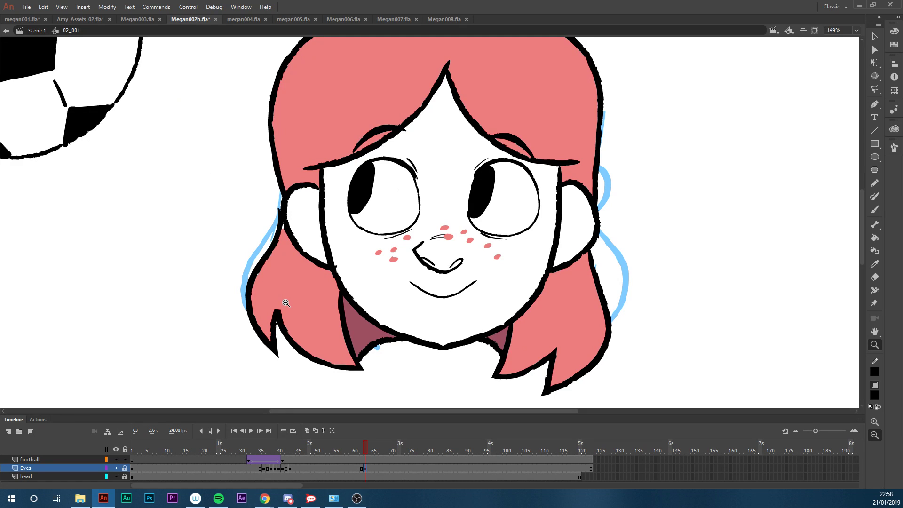
{"action": "key", "text": "e"}
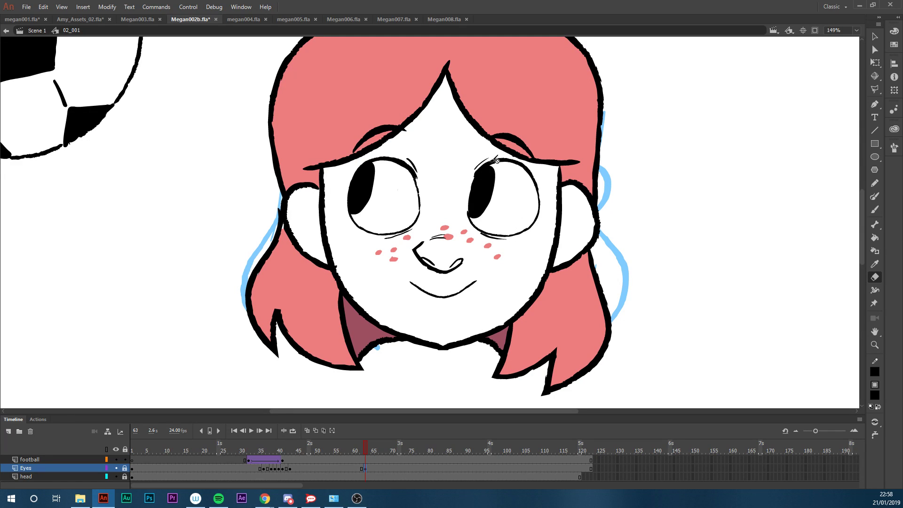
{"action": "left_click", "coordinate": [124, 468]}
{"action": "left_click", "coordinate": [125, 459]}
{"action": "left_click", "coordinate": [365, 465]}
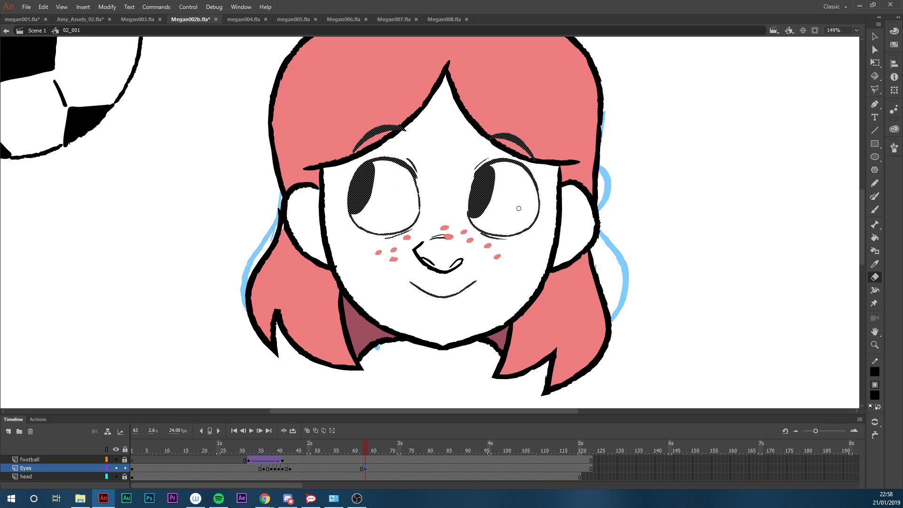
Erase the lower eye outlines and both sideways-looking pupils from the frame 63 drawing
{"action": "mouse_move", "coordinate": [496, 240]}
{"action": "left_mouse_down"}
{"action": "mouse_move", "coordinate": [527, 231]}
{"action": "mouse_move", "coordinate": [489, 240]}
{"action": "left_mouse_up"}
{"action": "mouse_move", "coordinate": [350, 225]}
{"action": "left_mouse_down"}
{"action": "mouse_move", "coordinate": [408, 237]}
{"action": "mouse_move", "coordinate": [399, 239]}
{"action": "left_mouse_up"}
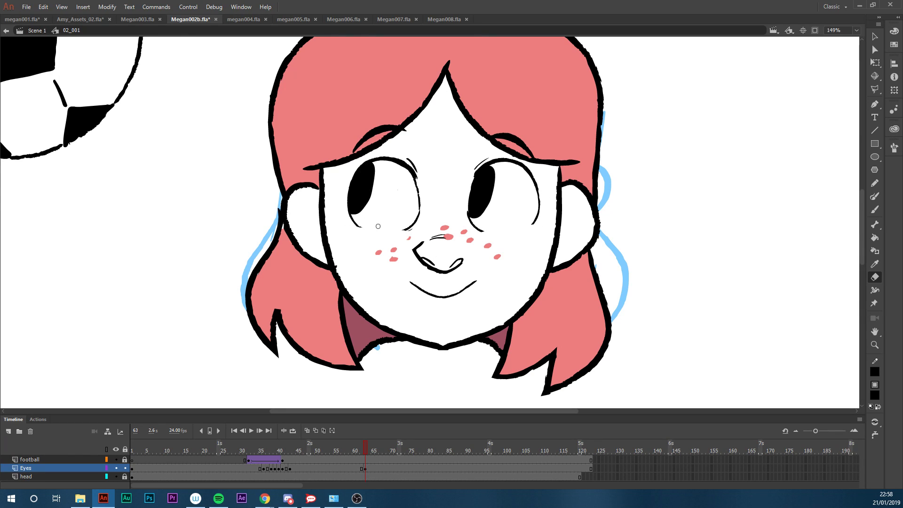
{"action": "left_click_drag", "start_coordinate": [374, 163], "coordinate": [360, 187]}
{"action": "key", "text": "ctrl+z"}
{"action": "left_click_drag", "start_coordinate": [365, 170], "coordinate": [354, 210]}
{"action": "key", "text": "ctrl+z"}
{"action": "mouse_move", "coordinate": [372, 165]}
{"action": "left_mouse_down"}
{"action": "mouse_move", "coordinate": [353, 212]}
{"action": "mouse_move", "coordinate": [371, 177]}
{"action": "mouse_move", "coordinate": [360, 182]}
{"action": "left_mouse_up"}
{"action": "mouse_move", "coordinate": [491, 167]}
{"action": "left_mouse_down"}
{"action": "mouse_move", "coordinate": [475, 218]}
{"action": "mouse_move", "coordinate": [493, 178]}
{"action": "left_mouse_up"}
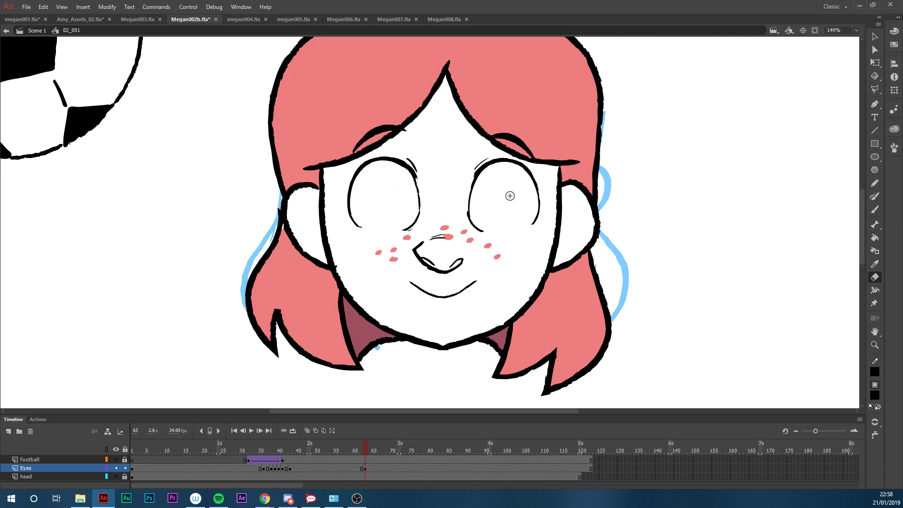
Draw flatter lower eyelid lines with short creases beneath both eyes using the brush
{"action": "key", "text": "b"}
{"action": "left_click_drag", "start_coordinate": [481, 234], "coordinate": [541, 225]}
{"action": "key", "text": "ctrl+z"}
{"action": "key", "text": "ctrl+z"}
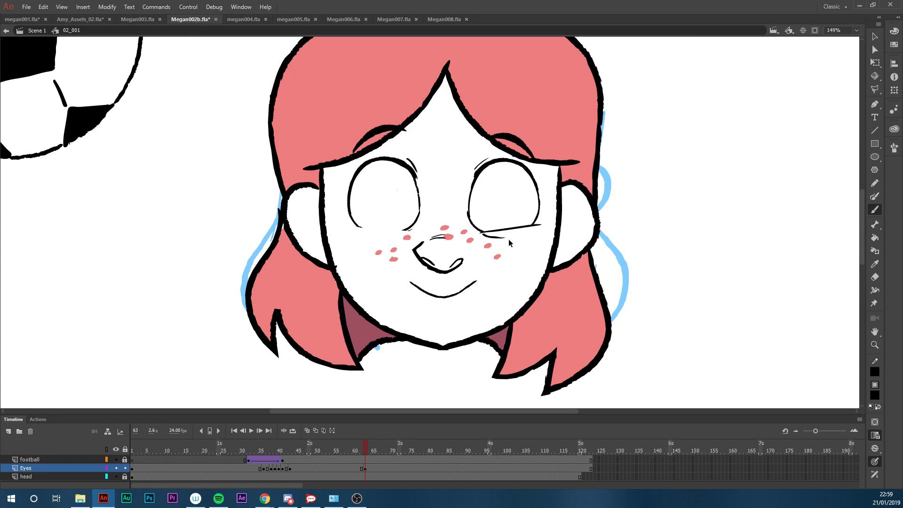
{"action": "left_click_drag", "start_coordinate": [357, 228], "coordinate": [421, 229]}
{"action": "key", "text": "ctrl+z"}
{"action": "mouse_move", "coordinate": [355, 228]}
{"action": "left_mouse_down"}
{"action": "mouse_move", "coordinate": [405, 228]}
{"action": "mouse_move", "coordinate": [376, 229]}
{"action": "mouse_move", "coordinate": [401, 234]}
{"action": "left_mouse_up"}
{"action": "key", "text": "ctrl+z"}
{"action": "key", "text": "ctrl+z"}
Erase the old arched eyebrows and paint flatter, worried eyebrows with raised inner ends
{"action": "key", "text": "e"}
{"action": "mouse_move", "coordinate": [520, 137]}
{"action": "left_mouse_down"}
{"action": "mouse_move", "coordinate": [479, 137]}
{"action": "mouse_move", "coordinate": [545, 153]}
{"action": "mouse_move", "coordinate": [505, 141]}
{"action": "mouse_move", "coordinate": [537, 164]}
{"action": "left_mouse_up"}
{"action": "mouse_move", "coordinate": [371, 144]}
{"action": "left_mouse_down"}
{"action": "mouse_move", "coordinate": [358, 148]}
{"action": "mouse_move", "coordinate": [396, 122]}
{"action": "left_mouse_up"}
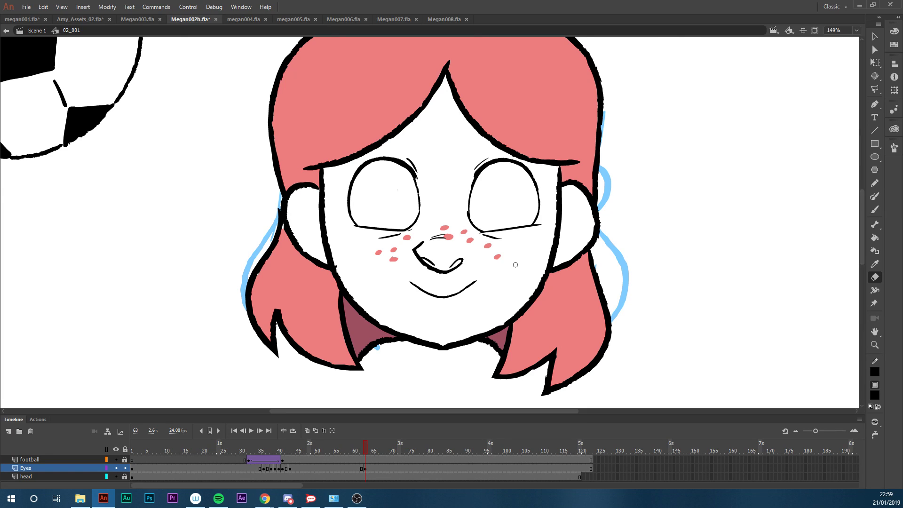
{"action": "key", "text": "b"}
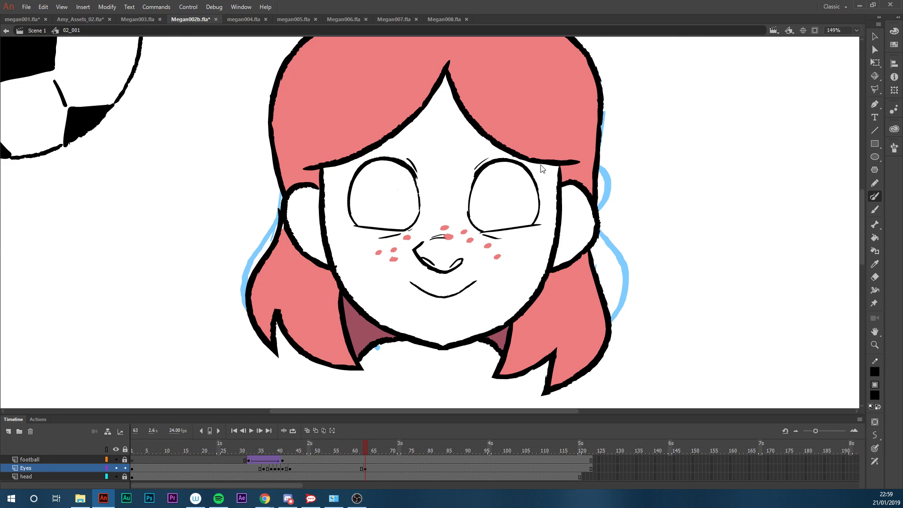
{"action": "left_click_drag", "start_coordinate": [471, 135], "coordinate": [528, 145]}
{"action": "left_click_drag", "start_coordinate": [471, 135], "coordinate": [528, 146]}
{"action": "left_click_drag", "start_coordinate": [360, 146], "coordinate": [415, 138]}
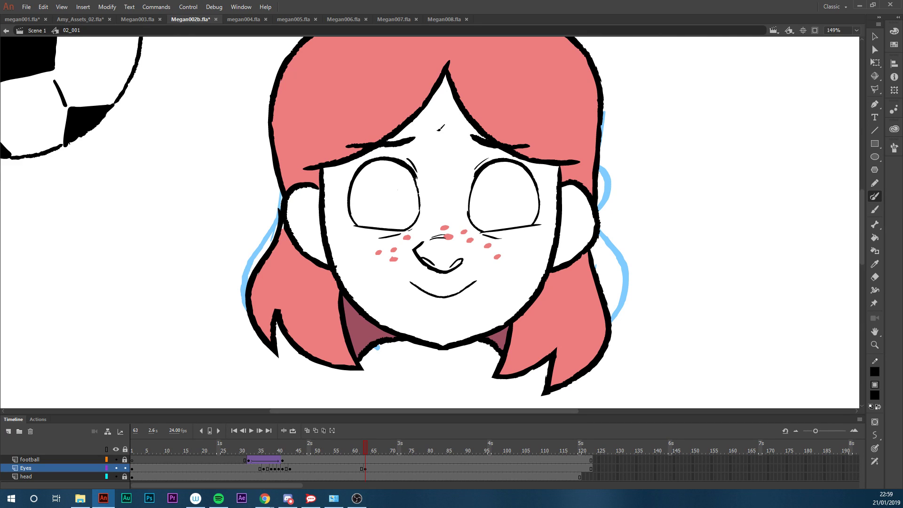
{"action": "key", "text": "e"}
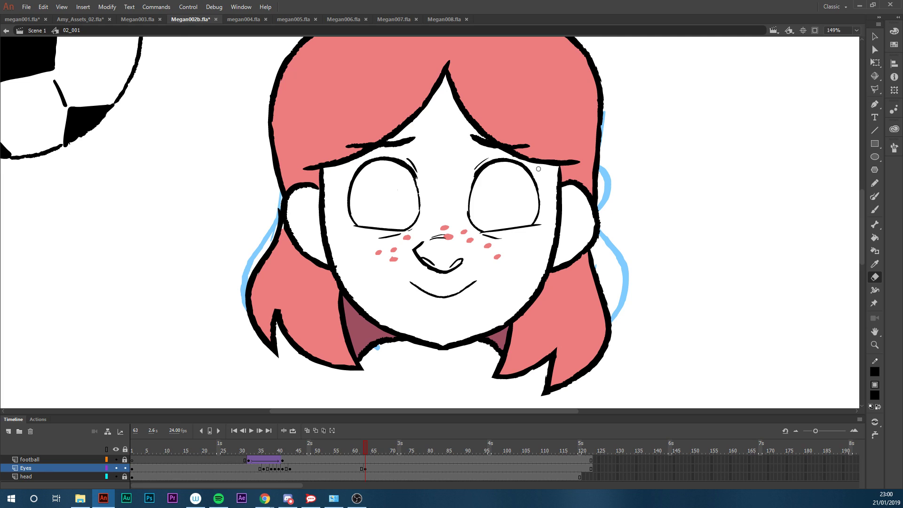
Draw upward-looking oval pupils against the upper lids of both eyes and fill them black
{"action": "key", "text": "b"}
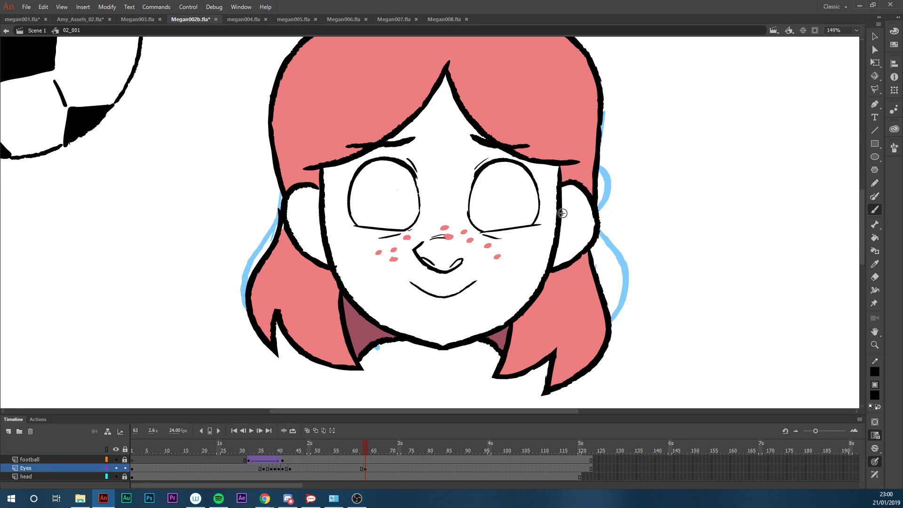
{"action": "mouse_move", "coordinate": [569, 206]}
{"action": "left_mouse_down"}
{"action": "mouse_move", "coordinate": [584, 202]}
{"action": "mouse_move", "coordinate": [568, 248]}
{"action": "left_mouse_up"}
{"action": "key", "text": "ctrl+z"}
{"action": "mouse_move", "coordinate": [482, 167]}
{"action": "left_mouse_down"}
{"action": "mouse_move", "coordinate": [477, 184]}
{"action": "mouse_move", "coordinate": [523, 181]}
{"action": "mouse_move", "coordinate": [524, 167]}
{"action": "mouse_move", "coordinate": [501, 161]}
{"action": "left_mouse_up"}
{"action": "mouse_move", "coordinate": [362, 165]}
{"action": "left_mouse_down"}
{"action": "mouse_move", "coordinate": [372, 187]}
{"action": "mouse_move", "coordinate": [409, 186]}
{"action": "left_mouse_up"}
{"action": "key", "text": "ctrl+z"}
{"action": "mouse_move", "coordinate": [366, 162]}
{"action": "left_mouse_down"}
{"action": "mouse_move", "coordinate": [361, 175]}
{"action": "mouse_move", "coordinate": [383, 190]}
{"action": "mouse_move", "coordinate": [414, 184]}
{"action": "mouse_move", "coordinate": [398, 161]}
{"action": "left_mouse_up"}
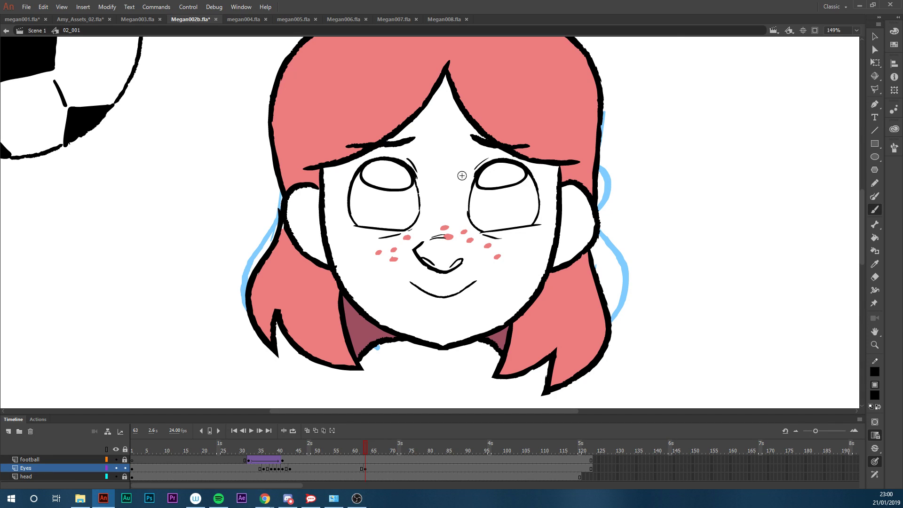
{"action": "key", "text": "k"}
{"action": "left_click", "coordinate": [483, 181]}
{"action": "left_click", "coordinate": [414, 179]}
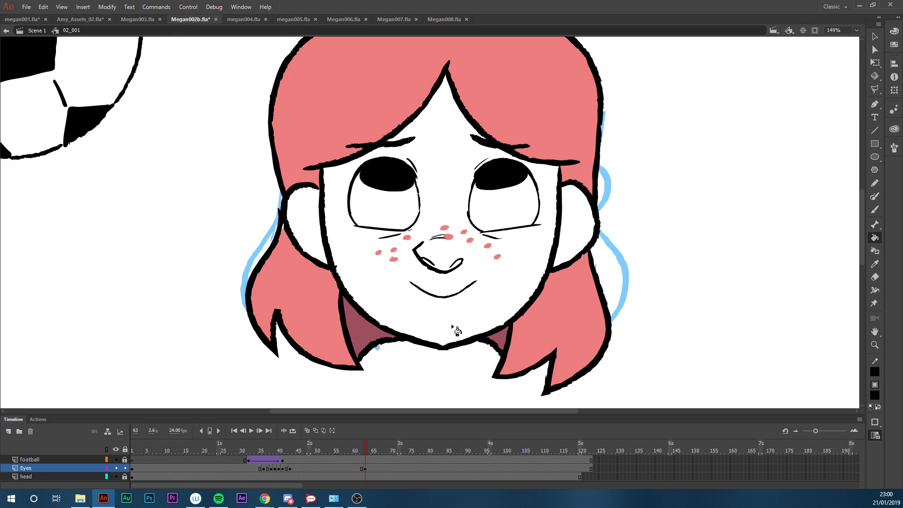
Select the smiling mouth with the Lasso tool and delete it
{"action": "key", "text": "l"}
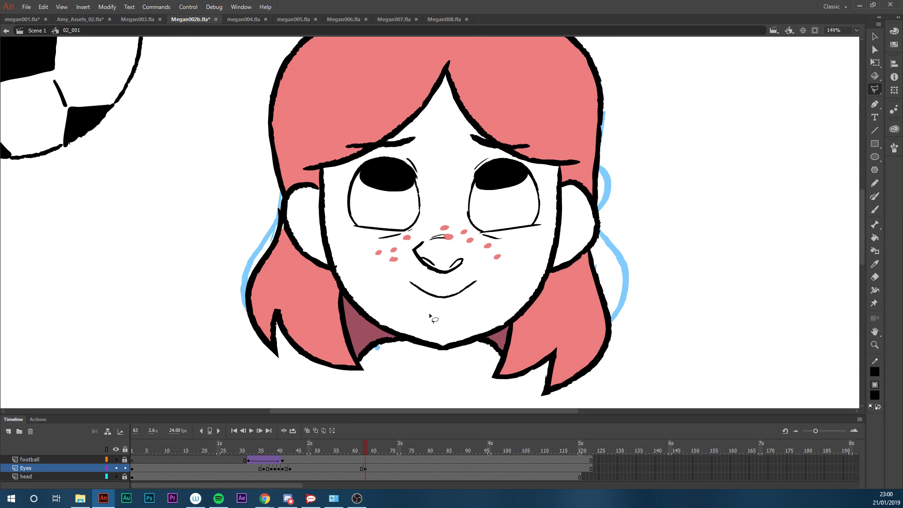
{"action": "key", "text": "l"}
{"action": "key", "text": "l"}
{"action": "mouse_move", "coordinate": [436, 312]}
{"action": "left_mouse_down"}
{"action": "mouse_move", "coordinate": [504, 288]}
{"action": "mouse_move", "coordinate": [440, 313]}
{"action": "left_mouse_up"}
{"action": "key", "text": "Delete"}
Lasso both new eyebrows and move them down slightly, closer to the eyes
{"action": "mouse_move", "coordinate": [544, 143]}
{"action": "left_mouse_down"}
{"action": "mouse_move", "coordinate": [520, 159]}
{"action": "mouse_move", "coordinate": [343, 141]}
{"action": "mouse_move", "coordinate": [527, 113]}
{"action": "left_mouse_up"}
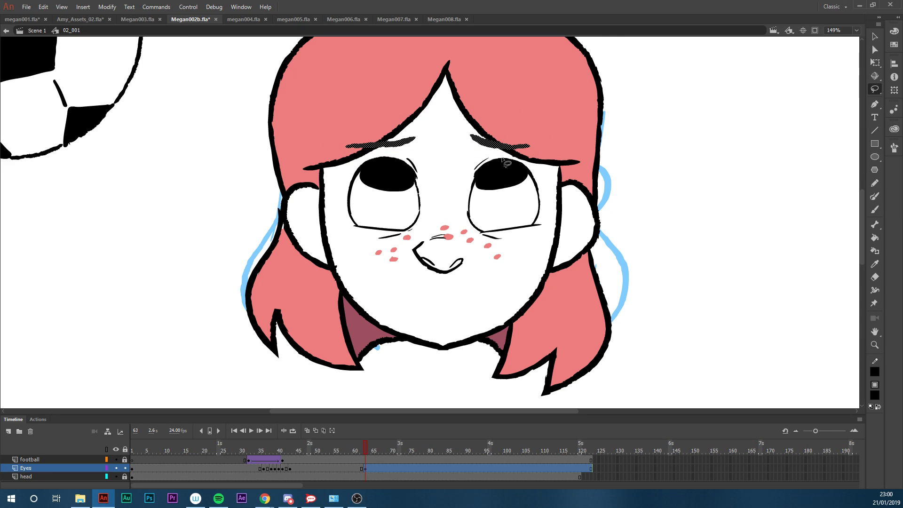
{"action": "key", "text": "v"}
{"action": "left_click_drag", "start_coordinate": [500, 147], "coordinate": [502, 159]}
{"action": "left_click", "coordinate": [538, 125]}
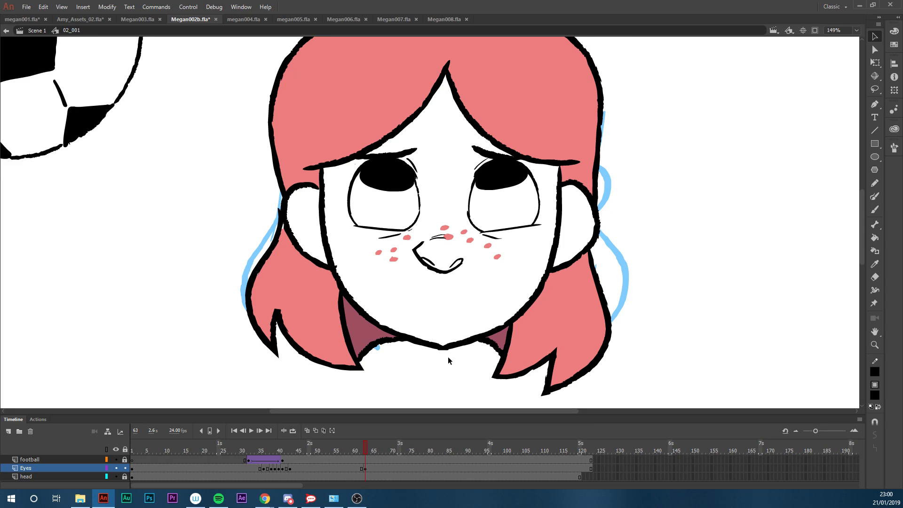
Turn on onion skinning and try a new slanted mouth line against the previous smile
{"action": "left_click", "coordinate": [308, 430]}
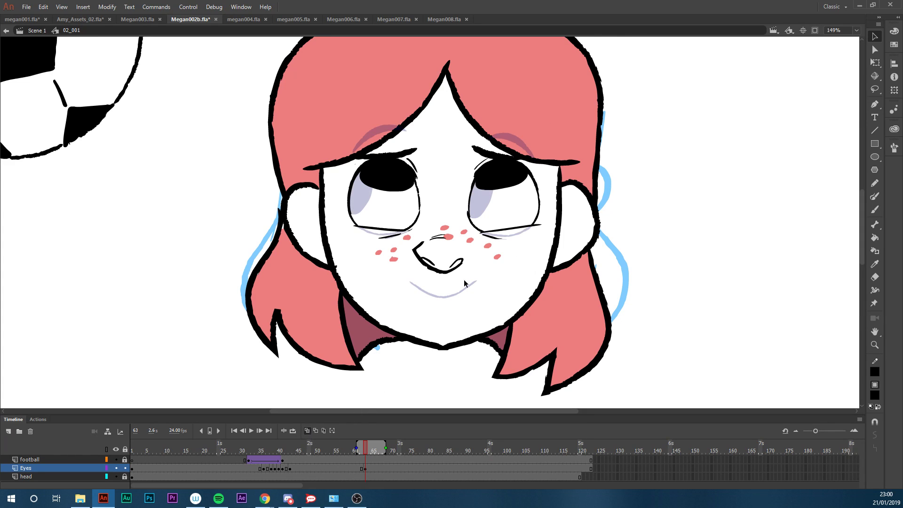
{"action": "key", "text": "b"}
{"action": "left_click_drag", "start_coordinate": [430, 303], "coordinate": [485, 291]}
{"action": "left_click_drag", "start_coordinate": [430, 304], "coordinate": [482, 287]}
{"action": "key", "text": "ctrl+z"}
{"action": "key", "text": "y"}
{"action": "key", "text": "ctrl+z"}
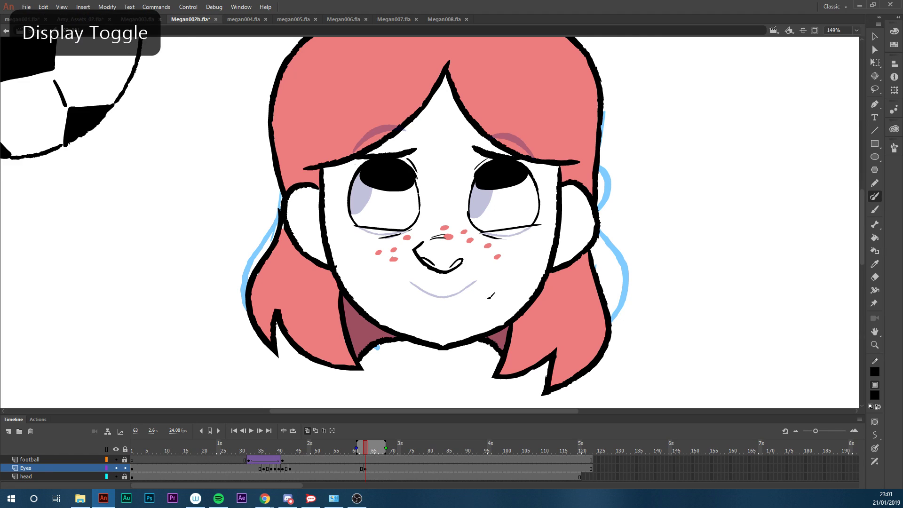
Redraw the mouth until it forms a lopsided smirk with one raised corner and a small cheek crease
{"action": "left_click_drag", "start_coordinate": [435, 302], "coordinate": [486, 289]}
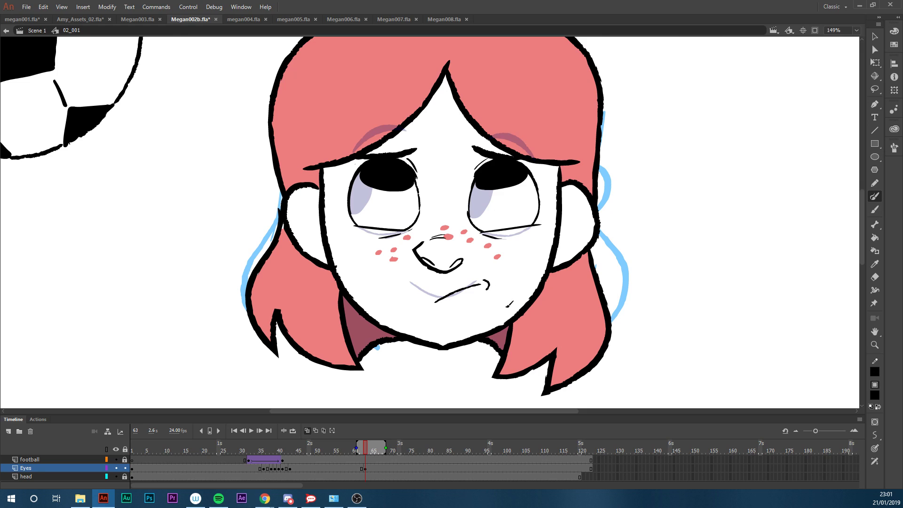
{"action": "key", "text": "ctrl+z"}
{"action": "key", "text": "ctrl+z"}
{"action": "left_click_drag", "start_coordinate": [425, 301], "coordinate": [486, 281]}
{"action": "key", "text": "ctrl+z"}
{"action": "key", "text": "ctrl+z"}
{"action": "left_click_drag", "start_coordinate": [432, 299], "coordinate": [485, 281]}
{"action": "key", "text": "ctrl+z"}
{"action": "left_click_drag", "start_coordinate": [434, 299], "coordinate": [494, 278]}
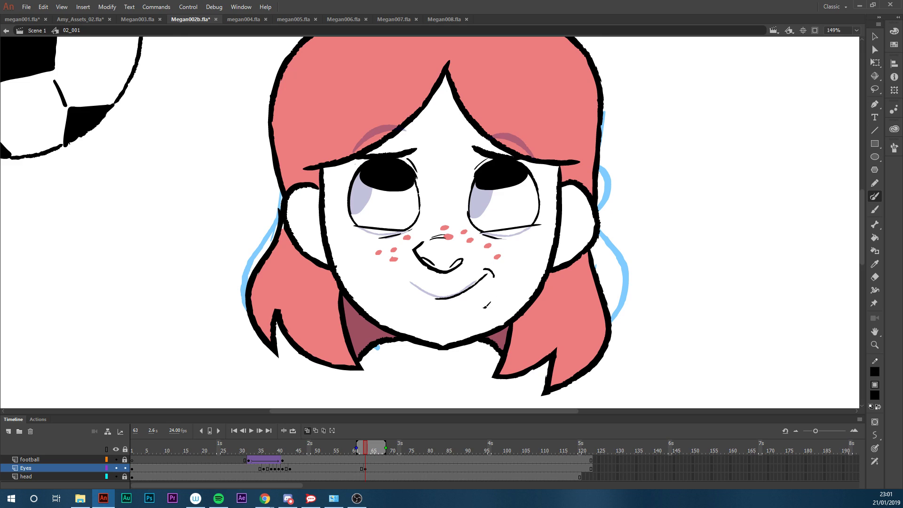
Insert keyframes on the Eyes layer at frames 60 and 62 and return to frame 60
{"action": "mouse_move", "coordinate": [357, 448]}
{"action": "left_mouse_down"}
{"action": "mouse_move", "coordinate": [335, 450]}
{"action": "mouse_move", "coordinate": [377, 455]}
{"action": "mouse_move", "coordinate": [248, 468]}
{"action": "mouse_move", "coordinate": [403, 455]}
{"action": "mouse_move", "coordinate": [284, 467]}
{"action": "mouse_move", "coordinate": [276, 477]}
{"action": "mouse_move", "coordinate": [390, 462]}
{"action": "mouse_move", "coordinate": [363, 468]}
{"action": "left_mouse_up"}
{"action": "left_click", "coordinate": [356, 470]}
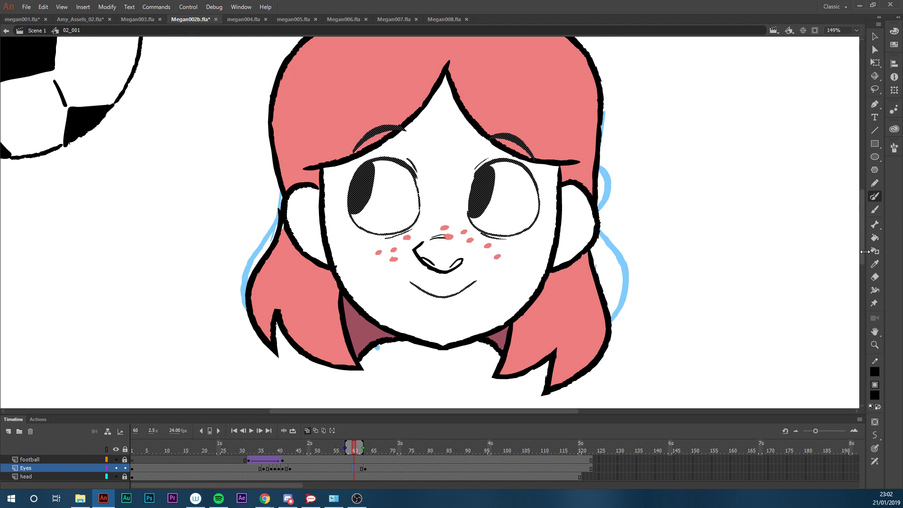
{"action": "scroll", "coordinate": [857, 261], "scroll_direction": "down", "scroll_amount": 3}
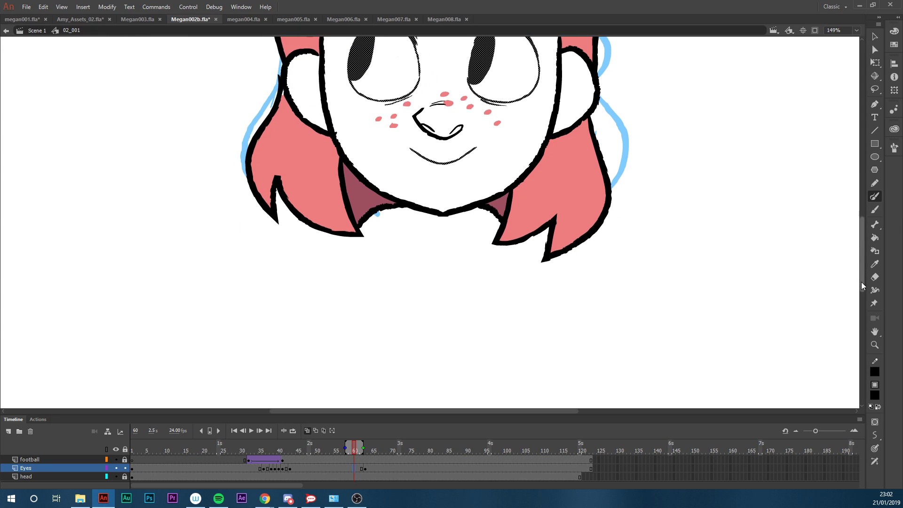
{"action": "scroll", "coordinate": [857, 261], "scroll_direction": "up", "scroll_amount": 4}
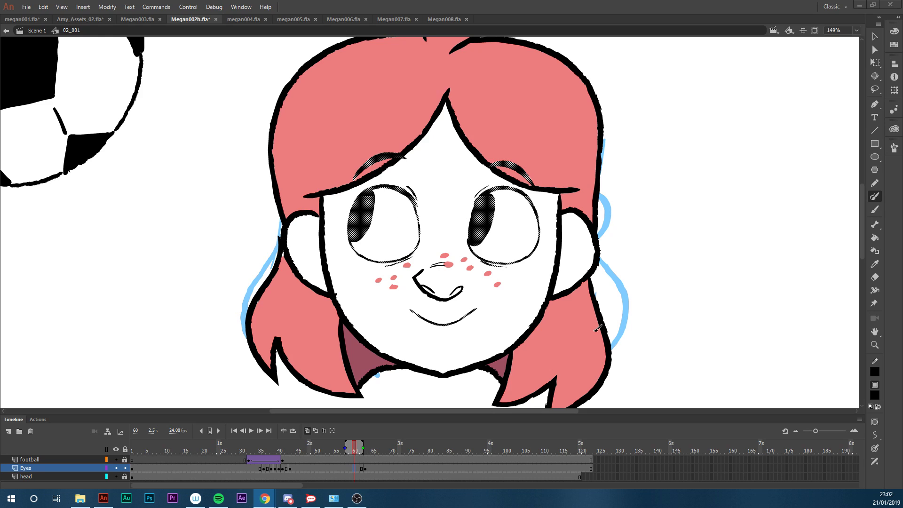
{"action": "scroll", "coordinate": [861, 250], "scroll_direction": "down", "scroll_amount": 3}
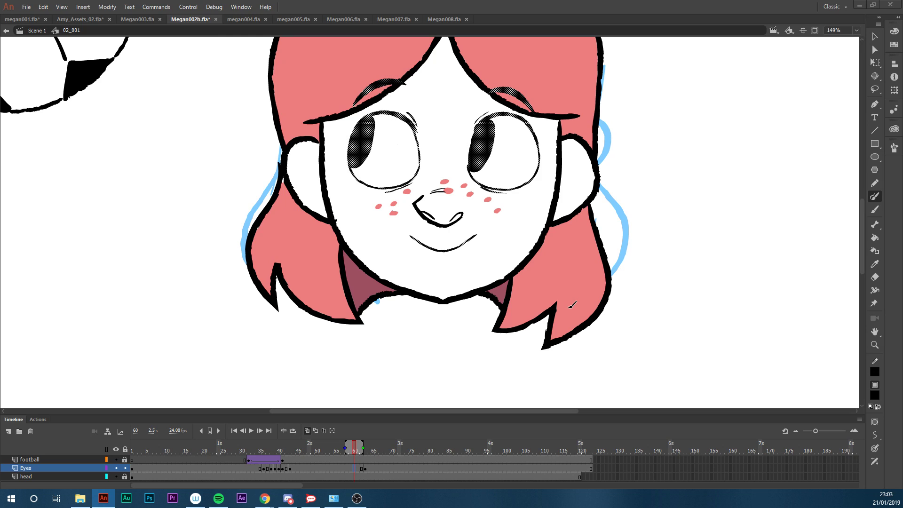
{"action": "left_click", "coordinate": [355, 449]}
{"action": "left_click", "coordinate": [355, 469]}
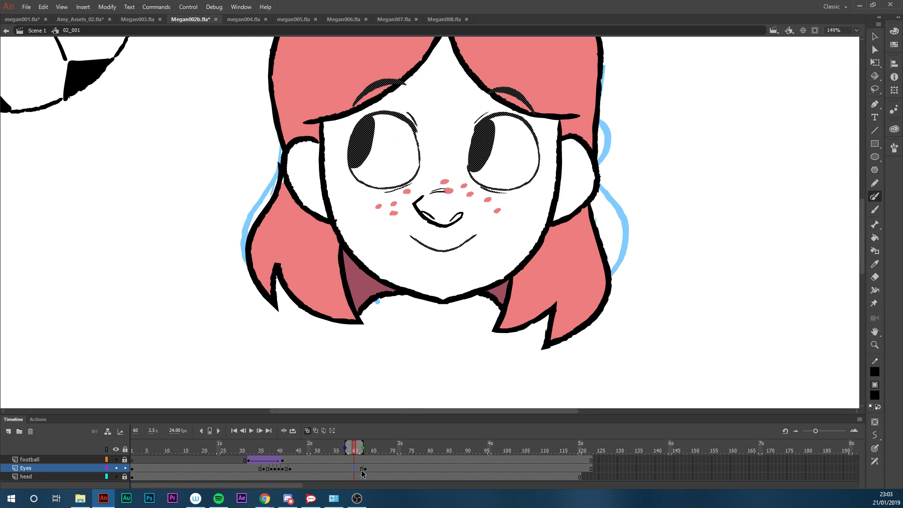
{"action": "left_click", "coordinate": [359, 470]}
{"action": "left_click", "coordinate": [360, 470]}
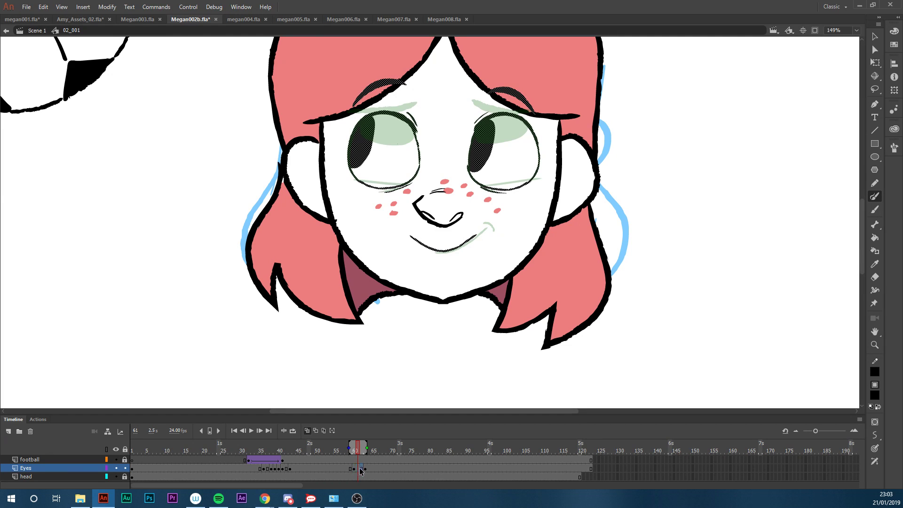
{"action": "left_click", "coordinate": [355, 470]}
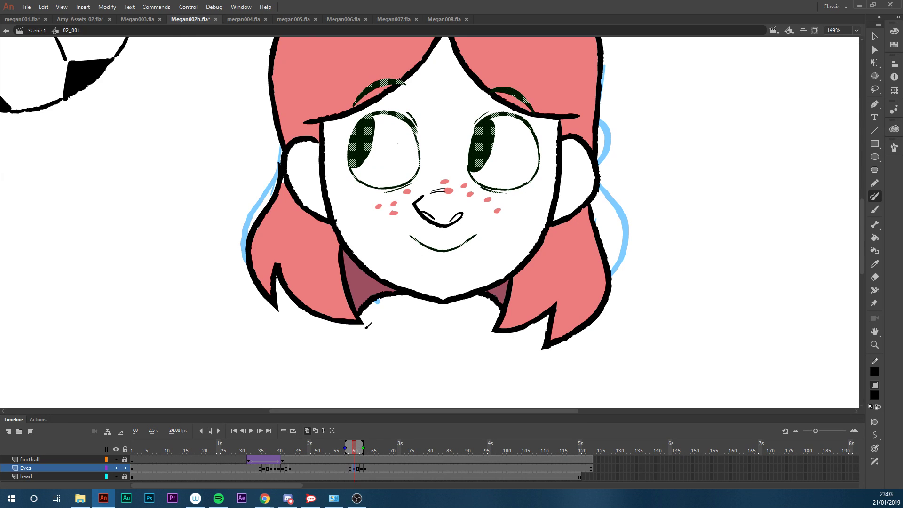
Erase both black pupils at frame 60, keeping the eye outlines
{"action": "key", "text": "e"}
{"action": "mouse_move", "coordinate": [378, 128]}
{"action": "left_mouse_down"}
{"action": "mouse_move", "coordinate": [357, 170]}
{"action": "mouse_move", "coordinate": [356, 143]}
{"action": "mouse_move", "coordinate": [369, 124]}
{"action": "mouse_move", "coordinate": [354, 156]}
{"action": "mouse_move", "coordinate": [367, 124]}
{"action": "left_mouse_up"}
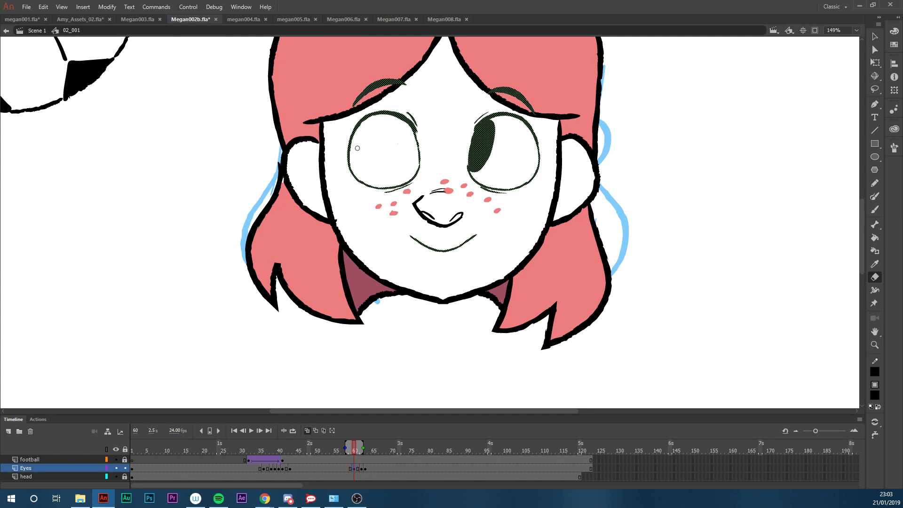
{"action": "mouse_move", "coordinate": [494, 126]}
{"action": "left_mouse_down"}
{"action": "mouse_move", "coordinate": [474, 172]}
{"action": "mouse_move", "coordinate": [474, 151]}
{"action": "mouse_move", "coordinate": [492, 126]}
{"action": "mouse_move", "coordinate": [476, 155]}
{"action": "mouse_move", "coordinate": [487, 148]}
{"action": "left_mouse_up"}
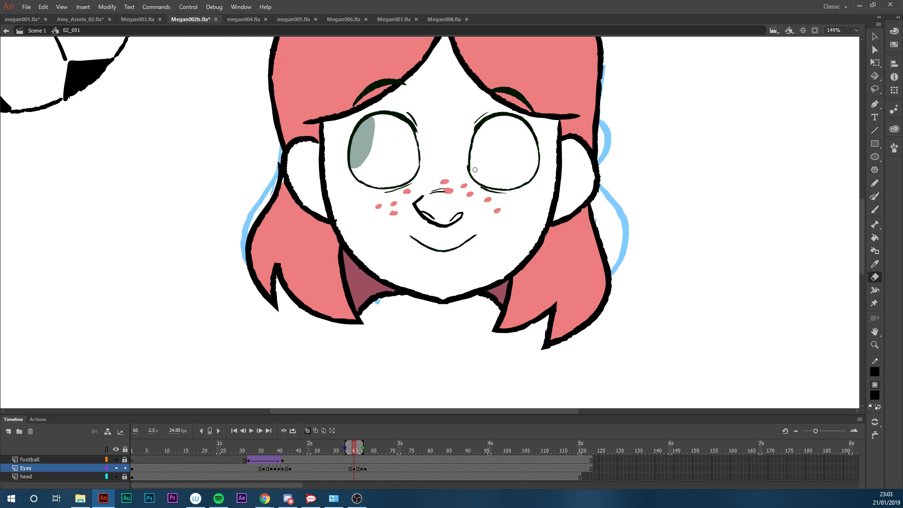
Lasso both eyebrows at frame 60 and move them up slightly
{"action": "mouse_move", "coordinate": [377, 93]}
{"action": "left_mouse_down"}
{"action": "mouse_move", "coordinate": [345, 104]}
{"action": "mouse_move", "coordinate": [407, 80]}
{"action": "left_mouse_up"}
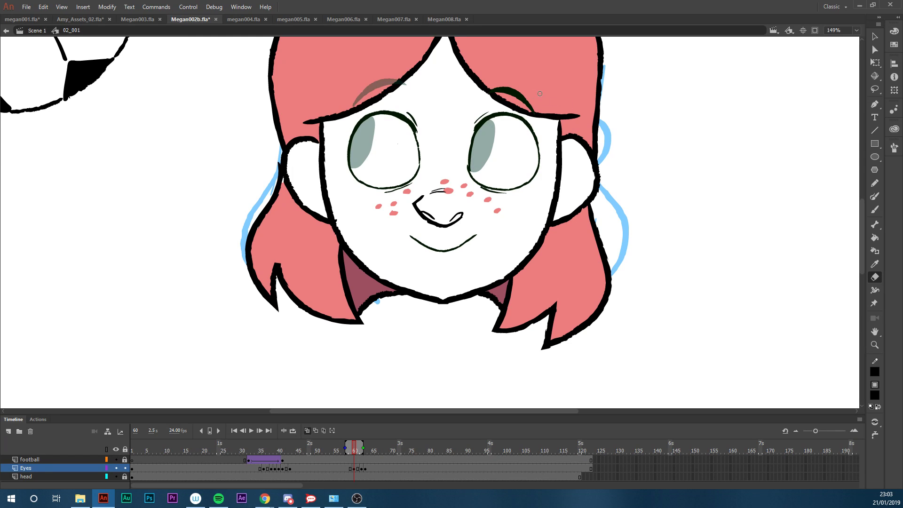
{"action": "key", "text": "l"}
{"action": "mouse_move", "coordinate": [546, 123]}
{"action": "left_mouse_down"}
{"action": "mouse_move", "coordinate": [441, 96]}
{"action": "mouse_move", "coordinate": [335, 105]}
{"action": "mouse_move", "coordinate": [534, 66]}
{"action": "left_mouse_up"}
{"action": "key", "text": "v"}
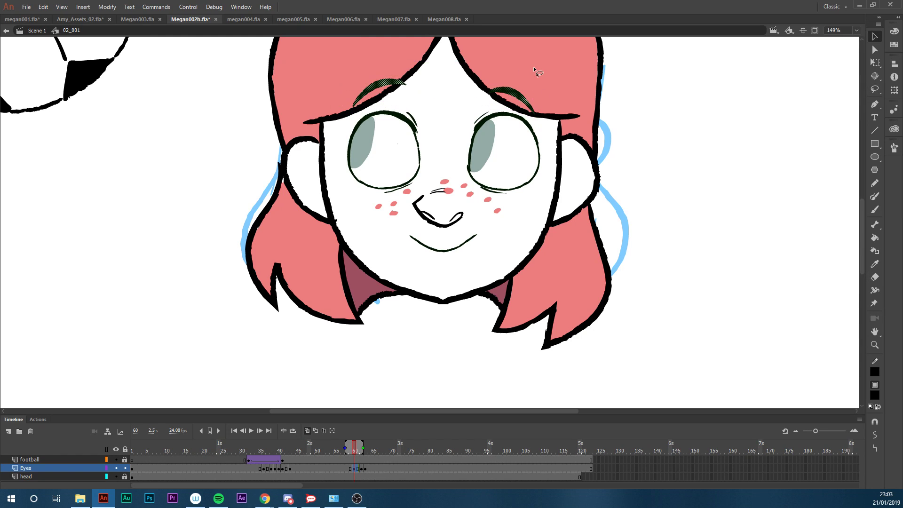
{"action": "key", "text": "Up"}
{"action": "key", "text": "Up"}
{"action": "key", "text": "Up"}
{"action": "key", "text": "Up"}
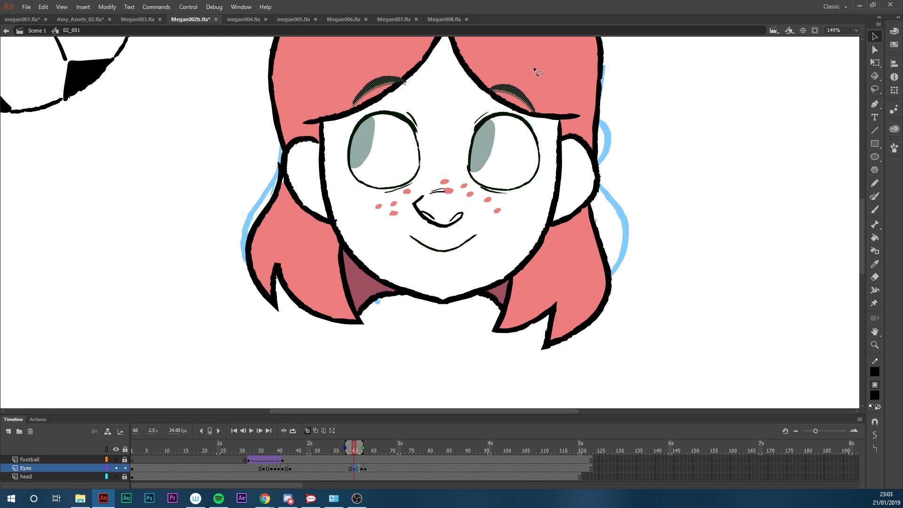
Redraw both pupils at frame 60 slightly higher than in the onion-skinned drawing and fill them with black
{"action": "left_click_drag", "start_coordinate": [354, 452], "coordinate": [355, 456]}
{"action": "left_click", "coordinate": [355, 468]}
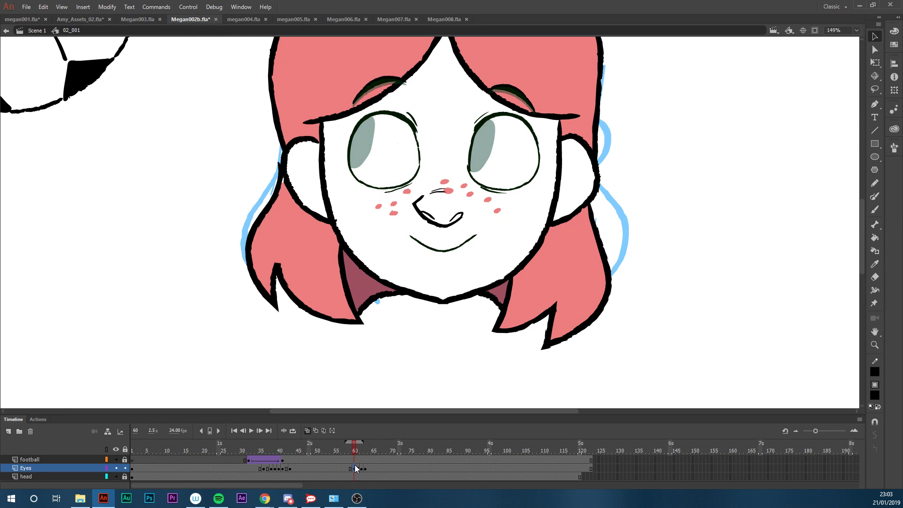
{"action": "key", "text": "b"}
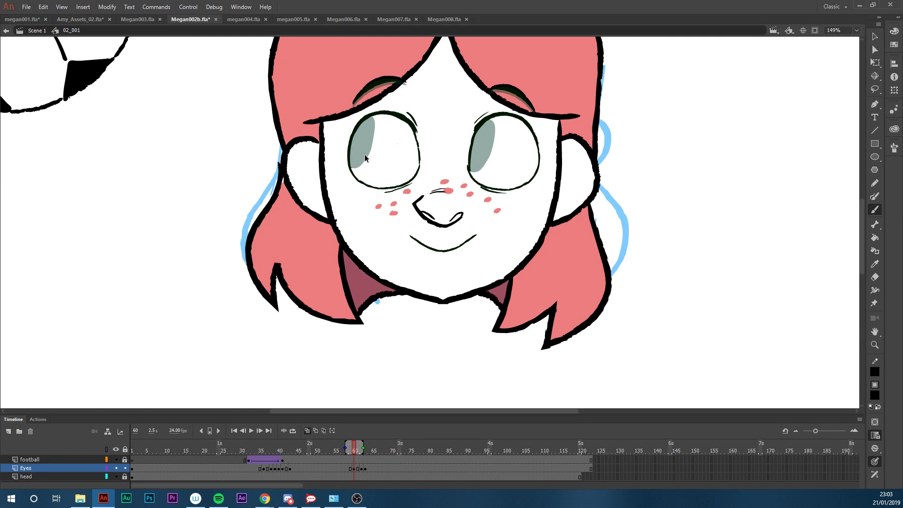
{"action": "key", "text": "ctrl+a"}
{"action": "mouse_move", "coordinate": [349, 162]}
{"action": "left_mouse_down"}
{"action": "mouse_move", "coordinate": [368, 146]}
{"action": "mouse_move", "coordinate": [351, 164]}
{"action": "mouse_move", "coordinate": [367, 156]}
{"action": "left_mouse_up"}
{"action": "key", "text": "ctrl+z"}
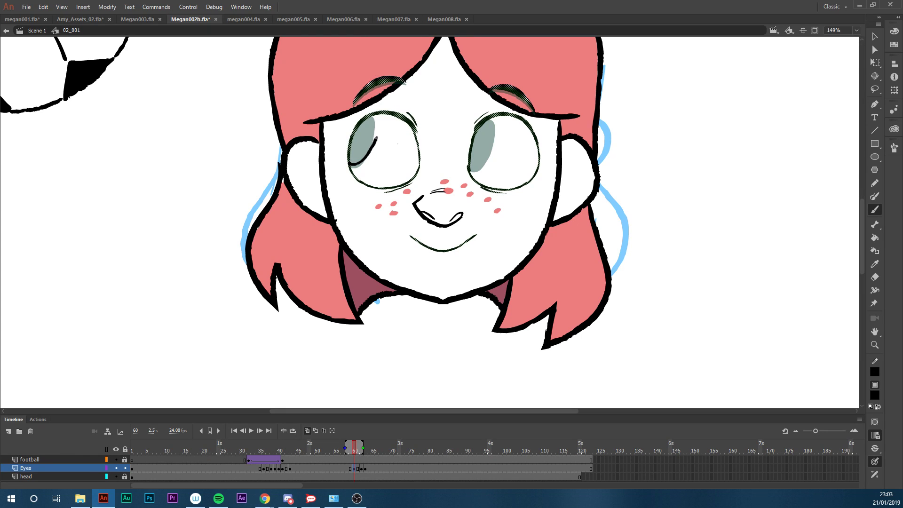
{"action": "left_click_drag", "start_coordinate": [380, 124], "coordinate": [378, 116]}
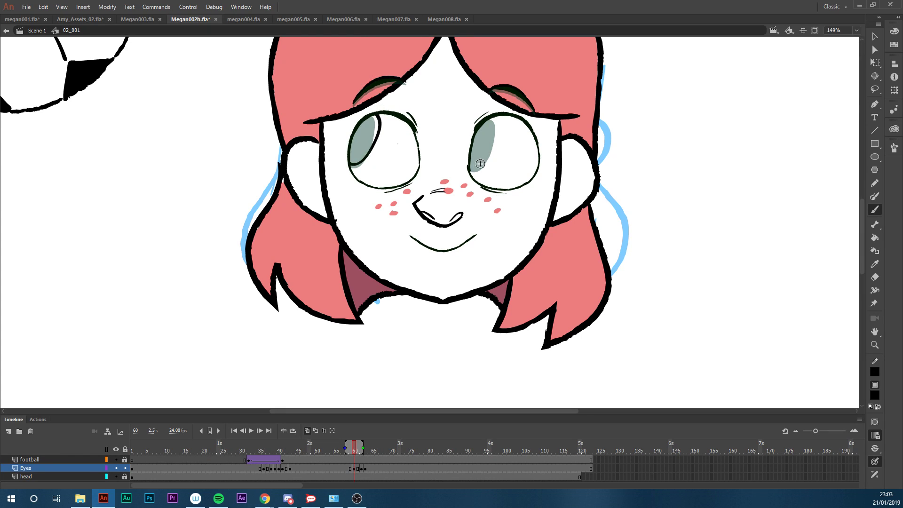
{"action": "mouse_move", "coordinate": [469, 167]}
{"action": "left_mouse_down"}
{"action": "mouse_move", "coordinate": [479, 168]}
{"action": "mouse_move", "coordinate": [494, 126]}
{"action": "left_mouse_up"}
{"action": "key", "text": "k"}
{"action": "left_click", "coordinate": [482, 146]}
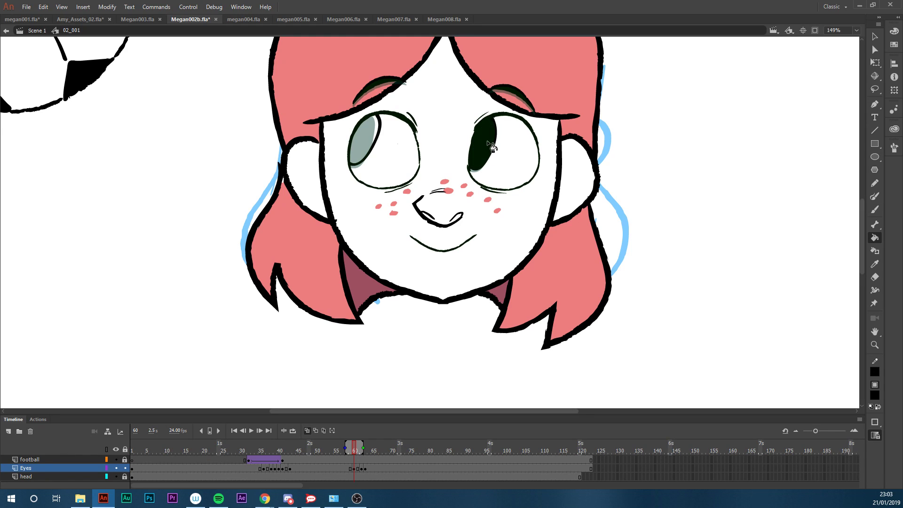
{"action": "left_click", "coordinate": [372, 148]}
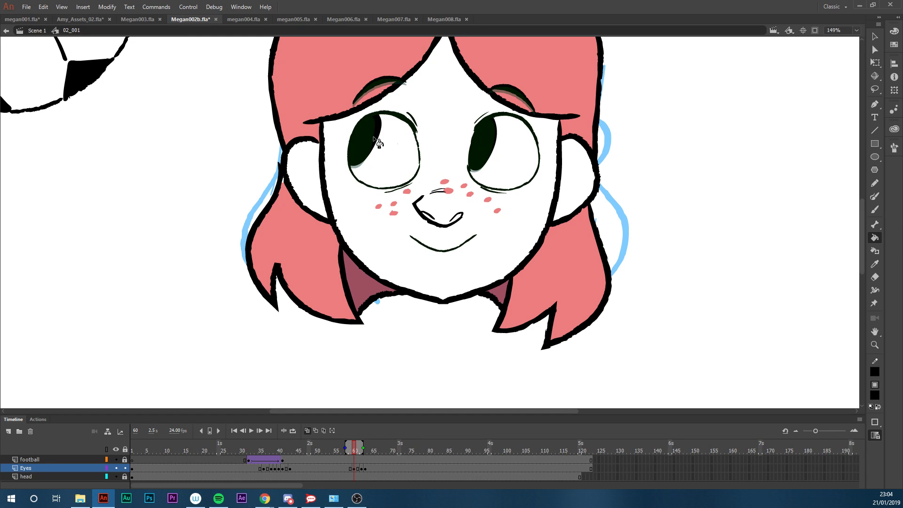
Erase both black pupils from the Eyes layer drawing at frame 62
{"action": "left_click_drag", "start_coordinate": [860, 243], "coordinate": [862, 225]}
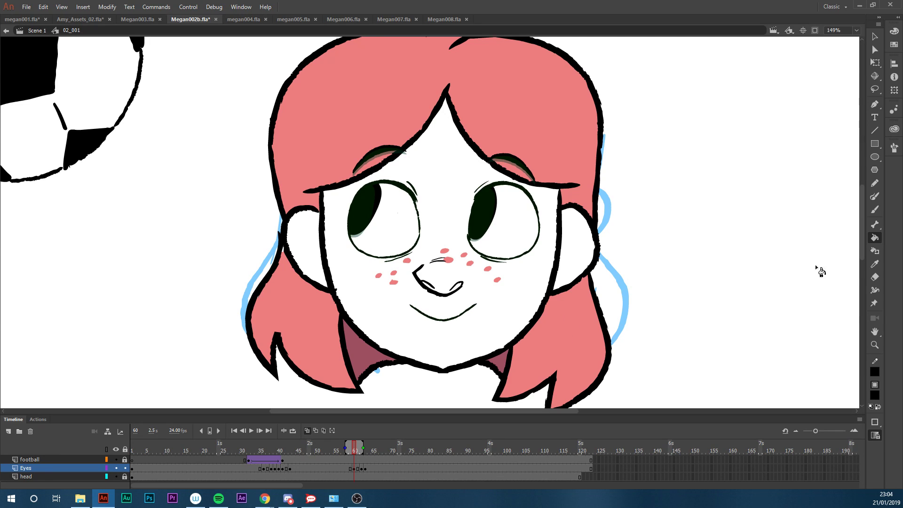
{"action": "scroll", "coordinate": [861, 258], "scroll_direction": "down", "scroll_amount": 3}
{"action": "left_click_drag", "start_coordinate": [861, 261], "coordinate": [859, 263]}
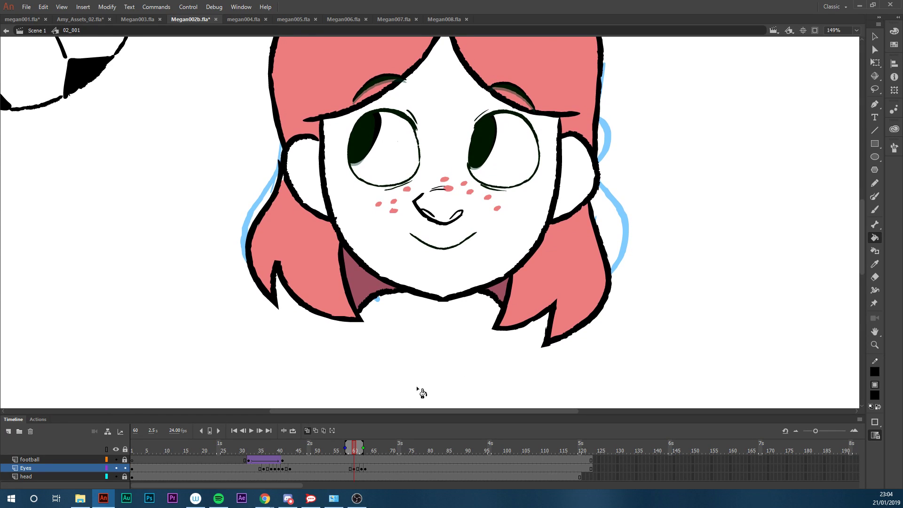
{"action": "left_click", "coordinate": [356, 469]}
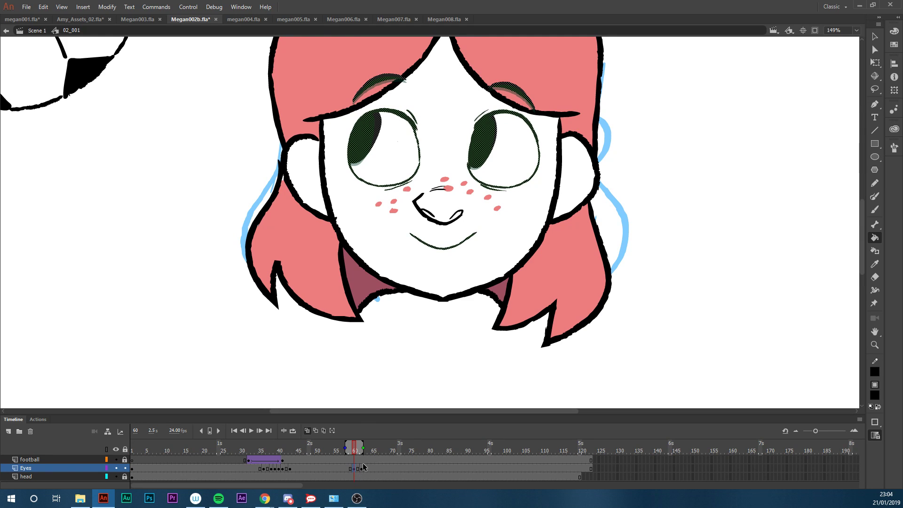
{"action": "left_click", "coordinate": [362, 468]}
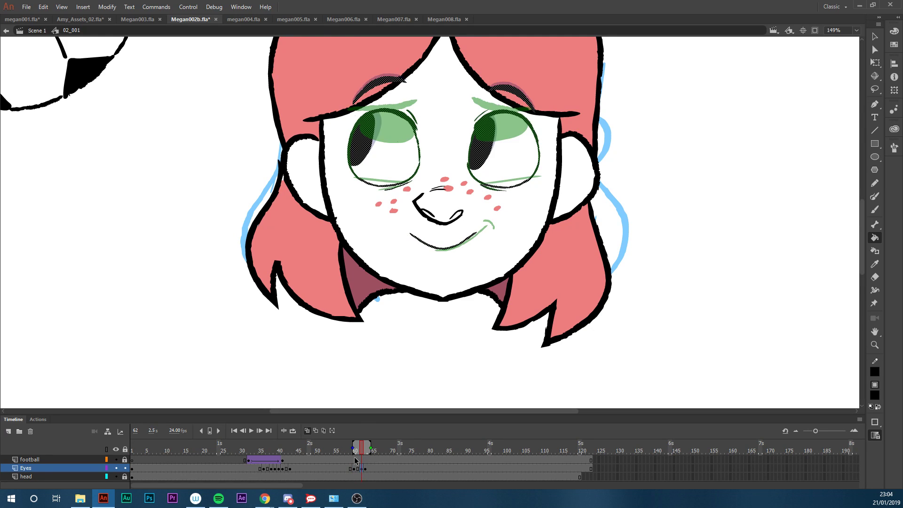
{"action": "key", "text": "e"}
{"action": "mouse_move", "coordinate": [490, 126]}
{"action": "left_mouse_down"}
{"action": "mouse_move", "coordinate": [498, 124]}
{"action": "mouse_move", "coordinate": [481, 128]}
{"action": "mouse_move", "coordinate": [471, 160]}
{"action": "mouse_move", "coordinate": [491, 121]}
{"action": "mouse_move", "coordinate": [479, 131]}
{"action": "mouse_move", "coordinate": [473, 169]}
{"action": "mouse_move", "coordinate": [485, 133]}
{"action": "mouse_move", "coordinate": [479, 162]}
{"action": "mouse_move", "coordinate": [494, 131]}
{"action": "mouse_move", "coordinate": [491, 152]}
{"action": "left_mouse_up"}
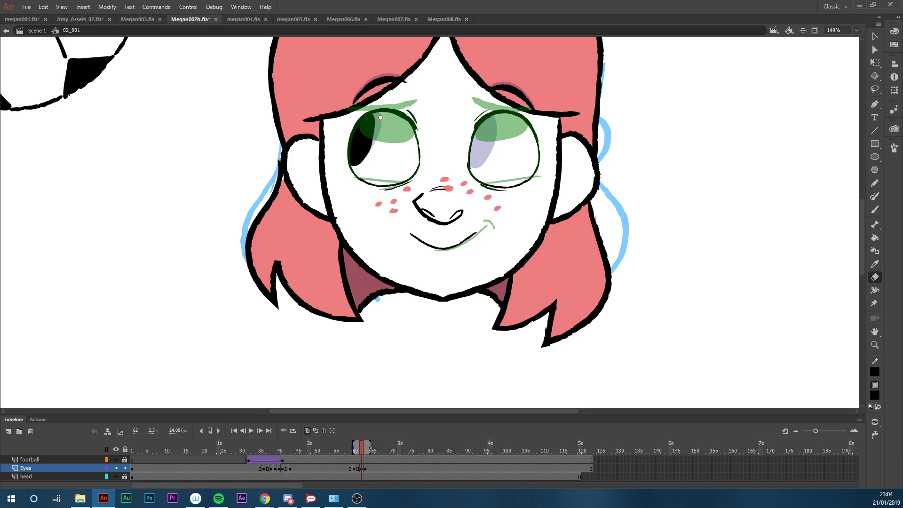
{"action": "mouse_move", "coordinate": [375, 116]}
{"action": "left_mouse_down"}
{"action": "mouse_move", "coordinate": [360, 137]}
{"action": "mouse_move", "coordinate": [370, 150]}
{"action": "mouse_move", "coordinate": [365, 144]}
{"action": "mouse_move", "coordinate": [362, 162]}
{"action": "mouse_move", "coordinate": [367, 120]}
{"action": "mouse_move", "coordinate": [356, 134]}
{"action": "mouse_move", "coordinate": [359, 167]}
{"action": "left_mouse_up"}
{"action": "key", "text": "ctrl+z"}
{"action": "mouse_move", "coordinate": [377, 117]}
{"action": "left_mouse_down"}
{"action": "mouse_move", "coordinate": [356, 135]}
{"action": "mouse_move", "coordinate": [354, 164]}
{"action": "left_mouse_up"}
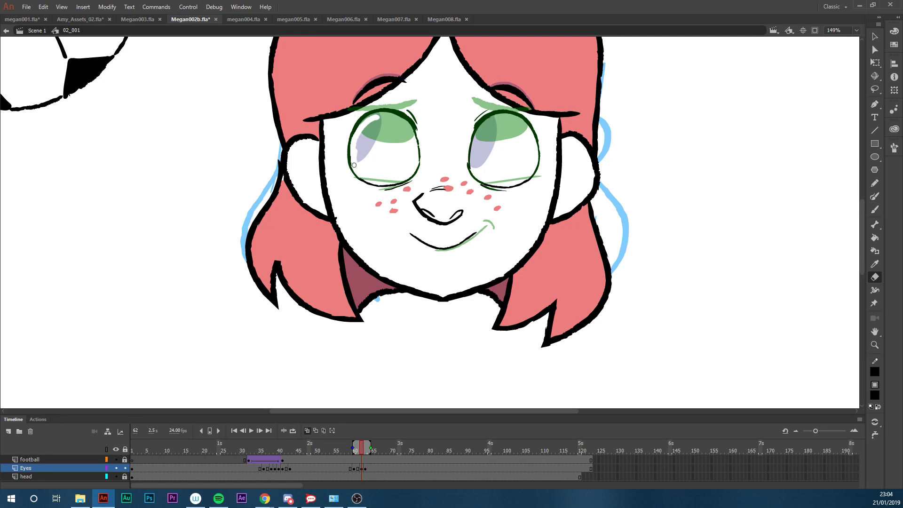
{"action": "key", "text": "ctrl+z"}
Brush new pupil outlines at frame 62 between the onion-skinned sideways and upward-looking pupils
{"action": "key", "text": "b"}
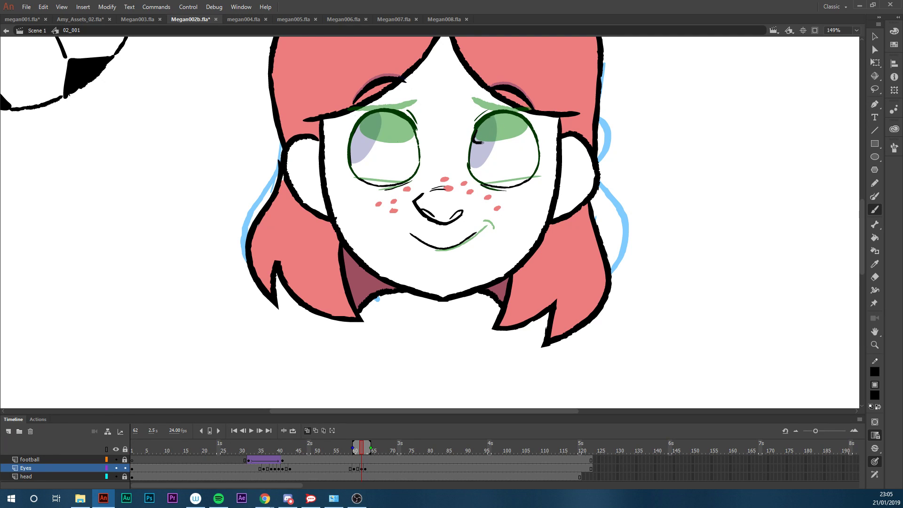
Draw upward-looking pupils in both eyes on frame 62 of the Eyes layer and fill them with black
{"action": "left_click_drag", "start_coordinate": [506, 135], "coordinate": [525, 117]}
{"action": "left_click_drag", "start_coordinate": [397, 135], "coordinate": [414, 123]}
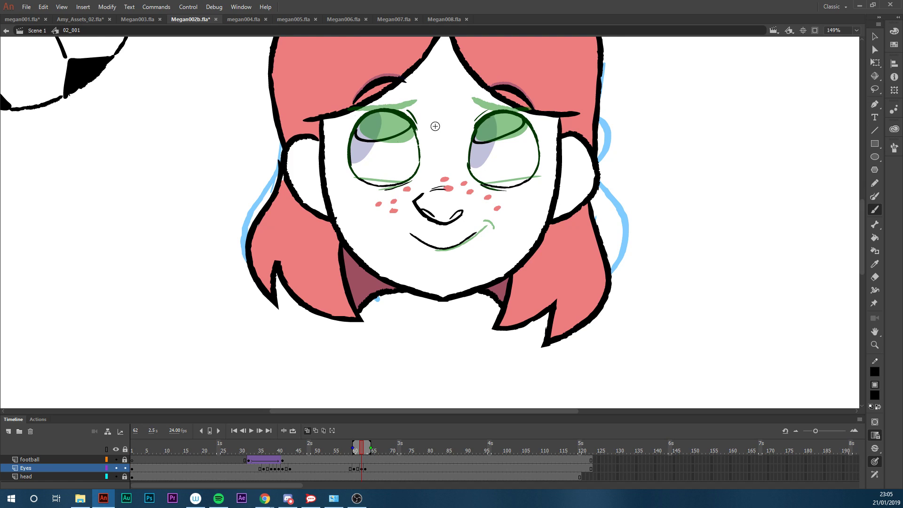
{"action": "key", "text": "k"}
{"action": "left_click", "coordinate": [501, 133]}
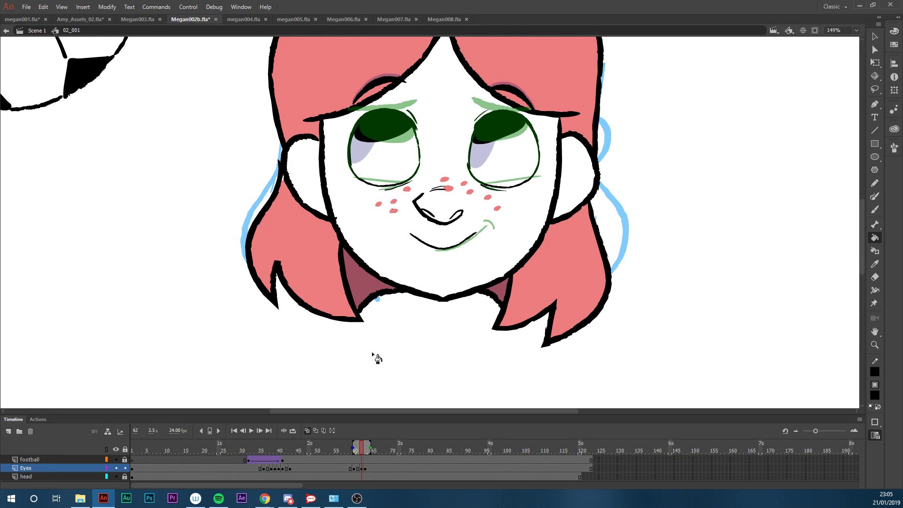
Erase the mouth on frame 62 and redraw it as a smile between the two onion-skinned mouth poses
{"action": "left_click_drag", "start_coordinate": [359, 452], "coordinate": [361, 451]}
{"action": "key", "text": "e"}
{"action": "mouse_move", "coordinate": [411, 234]}
{"action": "left_mouse_down"}
{"action": "mouse_move", "coordinate": [463, 245]}
{"action": "mouse_move", "coordinate": [477, 235]}
{"action": "left_mouse_up"}
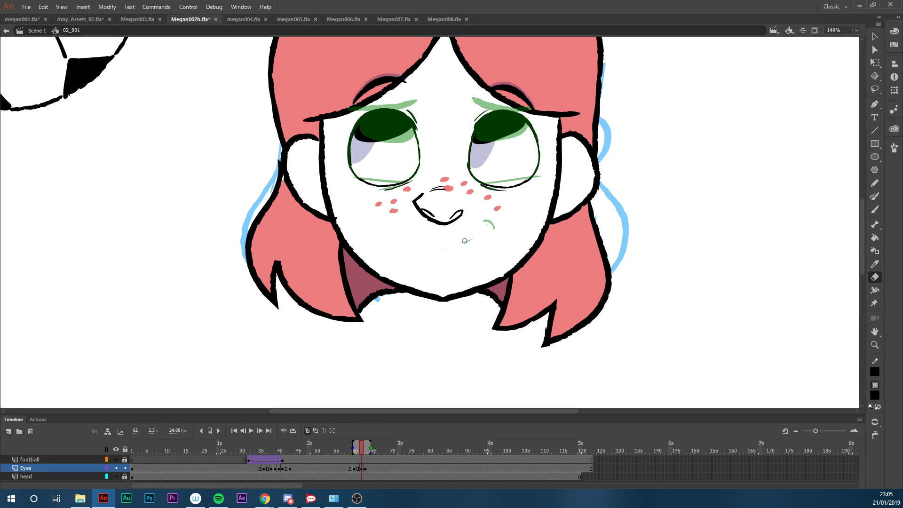
{"action": "key", "text": "y"}
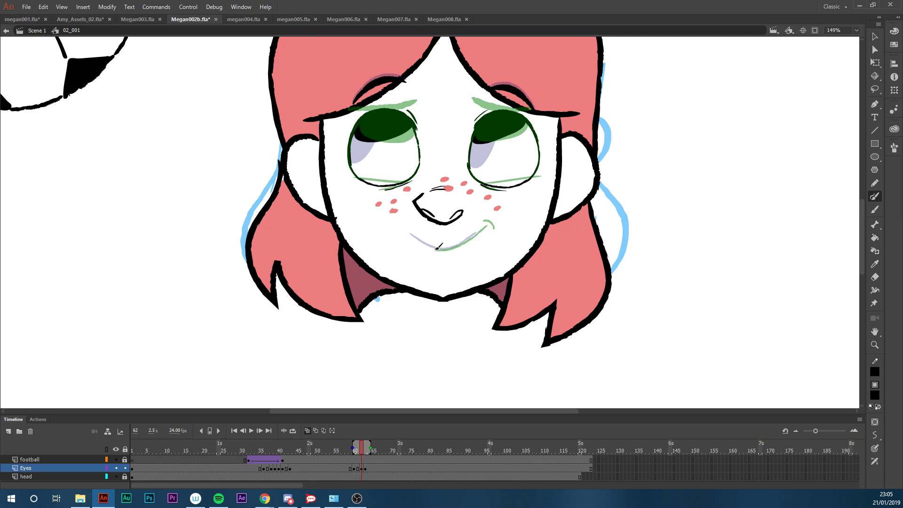
{"action": "mouse_move", "coordinate": [417, 235]}
{"action": "left_mouse_down"}
{"action": "mouse_move", "coordinate": [445, 248]}
{"action": "mouse_move", "coordinate": [476, 235]}
{"action": "left_mouse_up"}
{"action": "key", "text": "ctrl+z"}
{"action": "left_click_drag", "start_coordinate": [417, 233], "coordinate": [450, 245]}
{"action": "left_click_drag", "start_coordinate": [467, 239], "coordinate": [486, 227]}
Erase both raised eyebrows from the frame 62 drawing
{"action": "left_click_drag", "start_coordinate": [355, 451], "coordinate": [362, 472]}
{"action": "key", "text": "alt+shift+o"}
{"action": "key", "text": "e"}
{"action": "mouse_move", "coordinate": [362, 104]}
{"action": "left_mouse_down"}
{"action": "mouse_move", "coordinate": [369, 91]}
{"action": "mouse_move", "coordinate": [353, 95]}
{"action": "mouse_move", "coordinate": [400, 73]}
{"action": "mouse_move", "coordinate": [362, 94]}
{"action": "left_mouse_up"}
{"action": "mouse_move", "coordinate": [480, 83]}
{"action": "left_mouse_down"}
{"action": "mouse_move", "coordinate": [555, 109]}
{"action": "mouse_move", "coordinate": [505, 86]}
{"action": "left_mouse_up"}
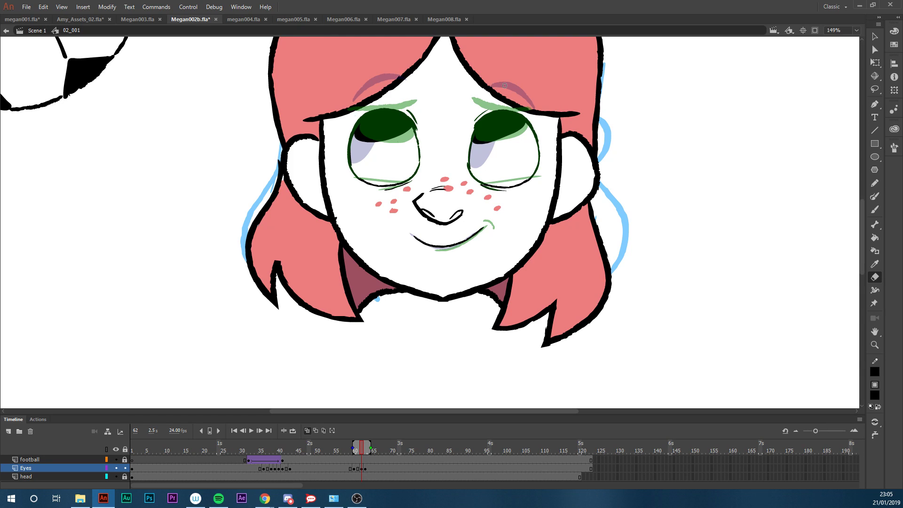
Draw a slanted, worried eyebrow above the character's left-hand eye as seen and fill it with black
{"action": "key", "text": "b"}
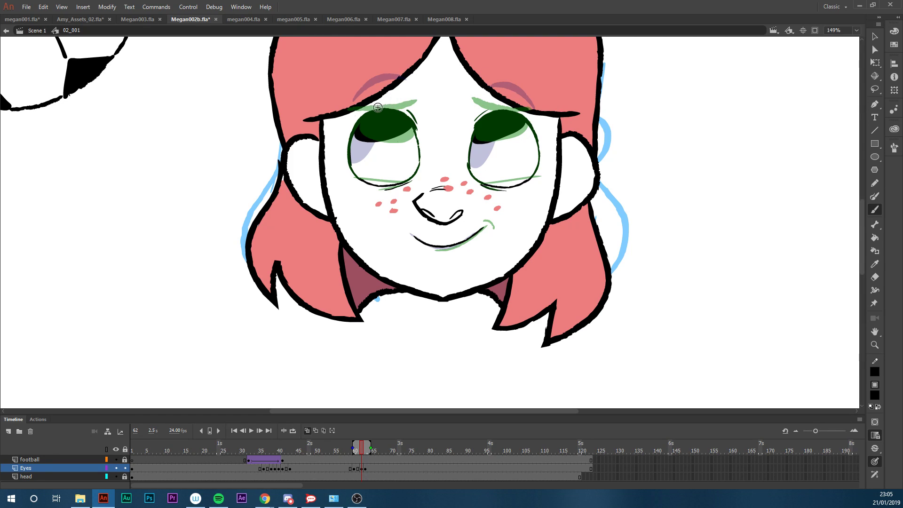
{"action": "mouse_move", "coordinate": [353, 106]}
{"action": "left_mouse_down"}
{"action": "mouse_move", "coordinate": [414, 93]}
{"action": "mouse_move", "coordinate": [350, 109]}
{"action": "left_mouse_up"}
{"action": "key", "text": "k"}
{"action": "left_click", "coordinate": [407, 102]}
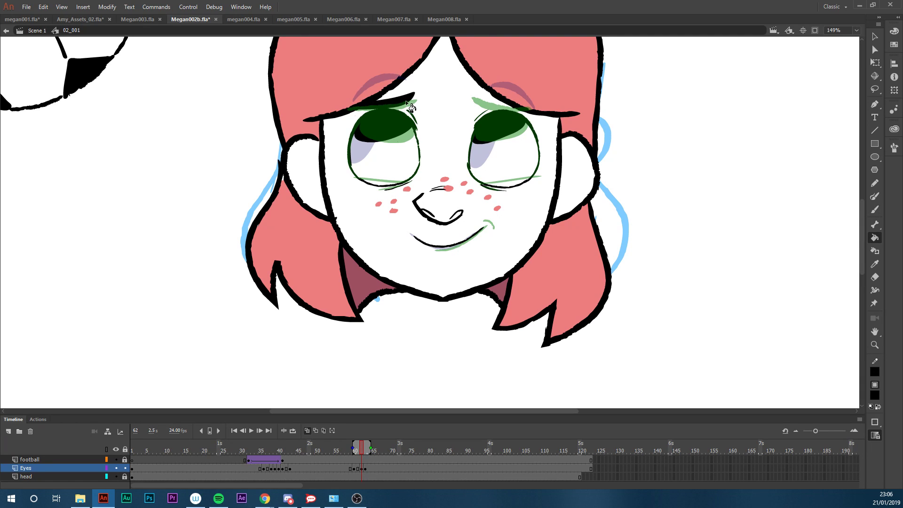
Draw the matching worried eyebrow above the other eye and trim the brow shapes with the Eraser
{"action": "key", "text": "y"}
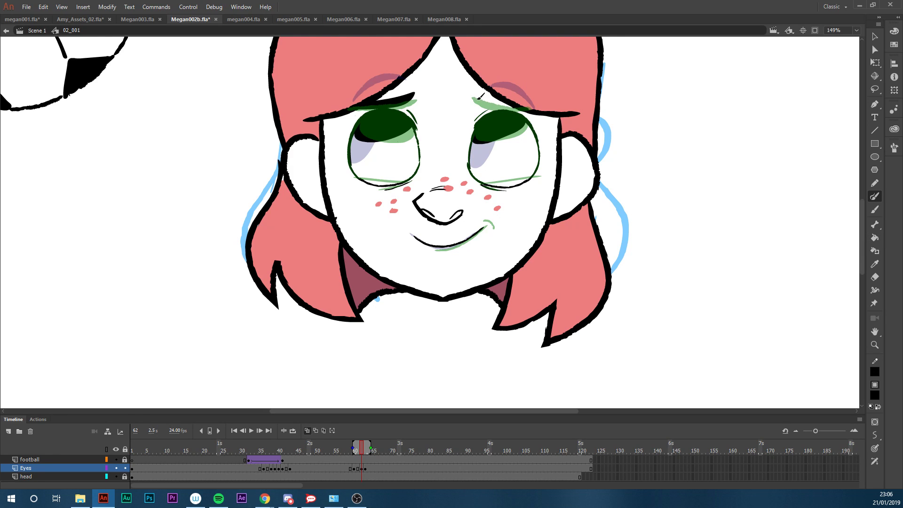
{"action": "mouse_move", "coordinate": [473, 95]}
{"action": "left_mouse_down"}
{"action": "mouse_move", "coordinate": [525, 110]}
{"action": "mouse_move", "coordinate": [483, 97]}
{"action": "mouse_move", "coordinate": [530, 109]}
{"action": "left_mouse_up"}
{"action": "key", "text": "ctrl+z"}
{"action": "left_click_drag", "start_coordinate": [472, 95], "coordinate": [522, 110]}
{"action": "key", "text": "e"}
{"action": "left_click_drag", "start_coordinate": [348, 105], "coordinate": [417, 88]}
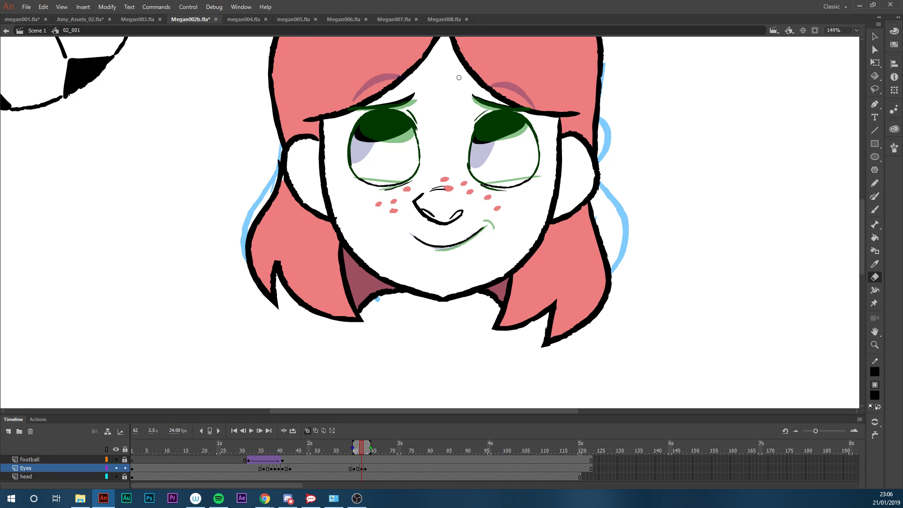
Play back the animation from around frame 54 to check the eye, brow and mouth transition
{"action": "left_click", "coordinate": [366, 469]}
{"action": "left_click_drag", "start_coordinate": [374, 446], "coordinate": [331, 459]}
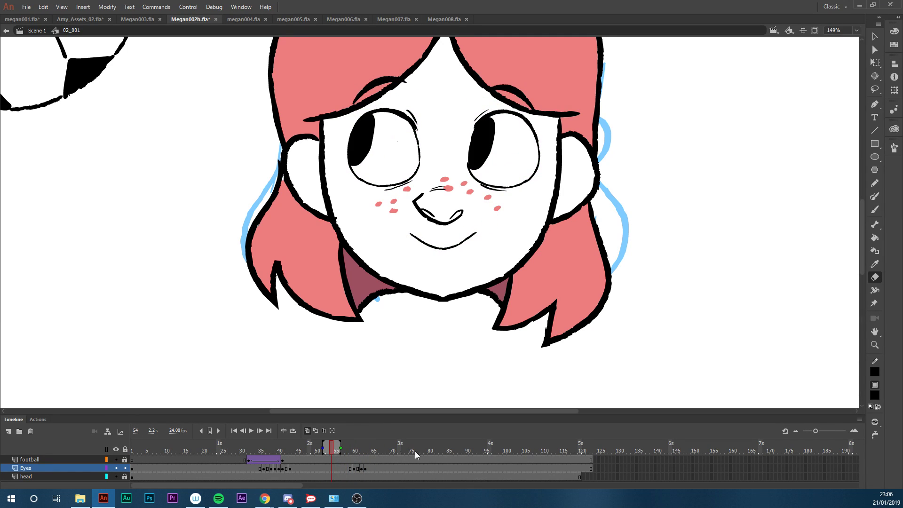
{"action": "key", "text": "Return"}
{"action": "left_click", "coordinate": [338, 449]}
{"action": "left_click_drag", "start_coordinate": [339, 450], "coordinate": [339, 474]}
{"action": "key", "text": "Return"}
{"action": "key", "text": "Return"}
{"action": "key", "text": "Return"}
Hold the frame 62 drawing longer on the Eyes layer and add a duplicate keyframe of it on frame 63
{"action": "left_click", "coordinate": [365, 468]}
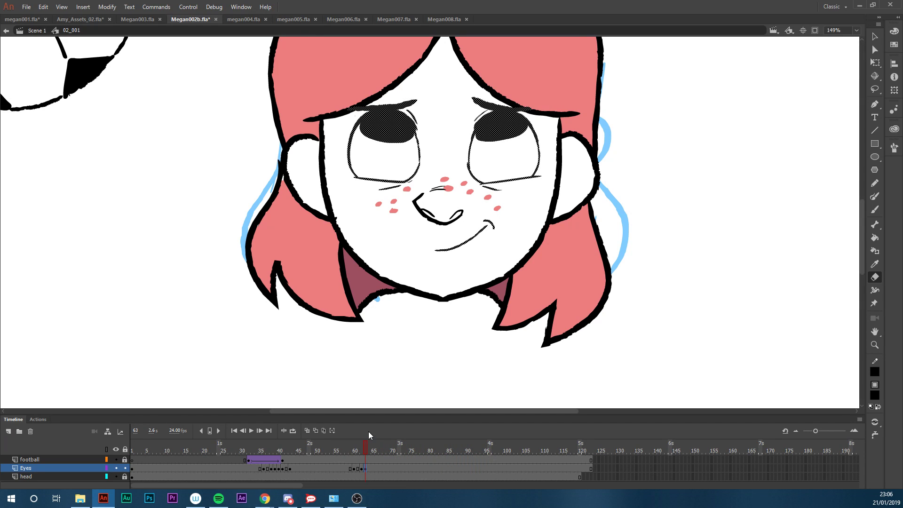
{"action": "left_click", "coordinate": [361, 468]}
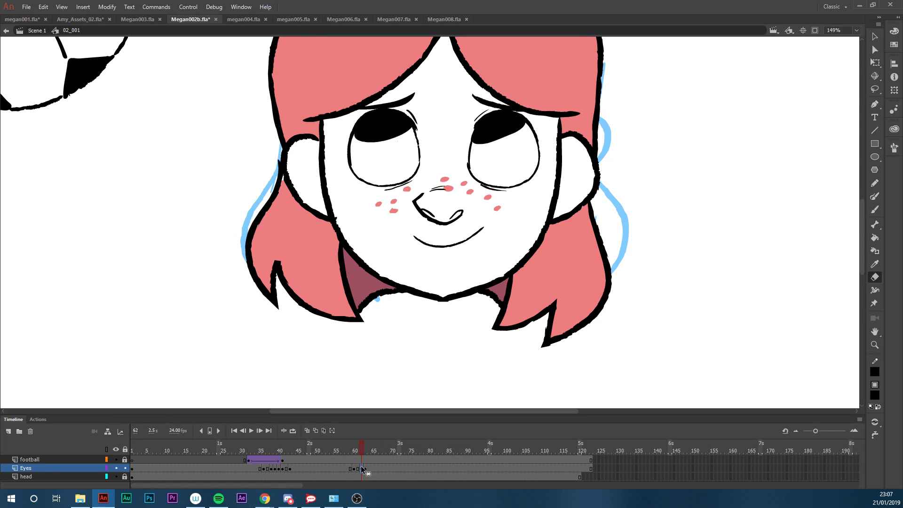
{"action": "key", "text": "."}
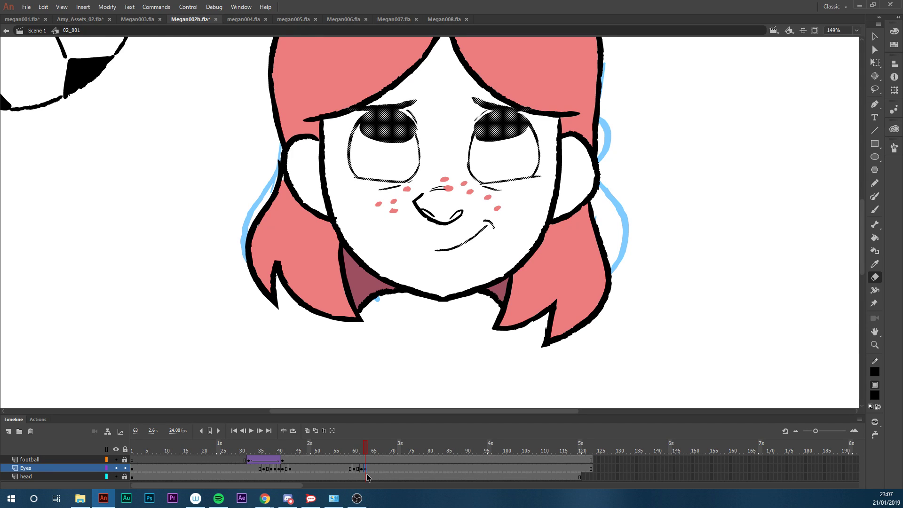
{"action": "left_click", "coordinate": [363, 468]}
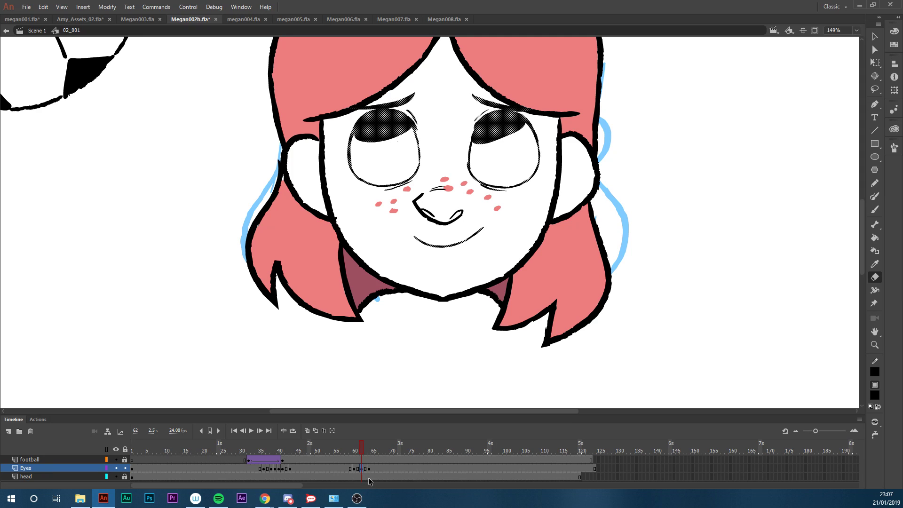
{"action": "left_click", "coordinate": [365, 468]}
Lasso and delete the mouth and both pupils from the frame 63 drawing
{"action": "key", "text": "l"}
{"action": "left_click_drag", "start_coordinate": [447, 247], "coordinate": [509, 240]}
{"action": "key", "text": "Delete"}
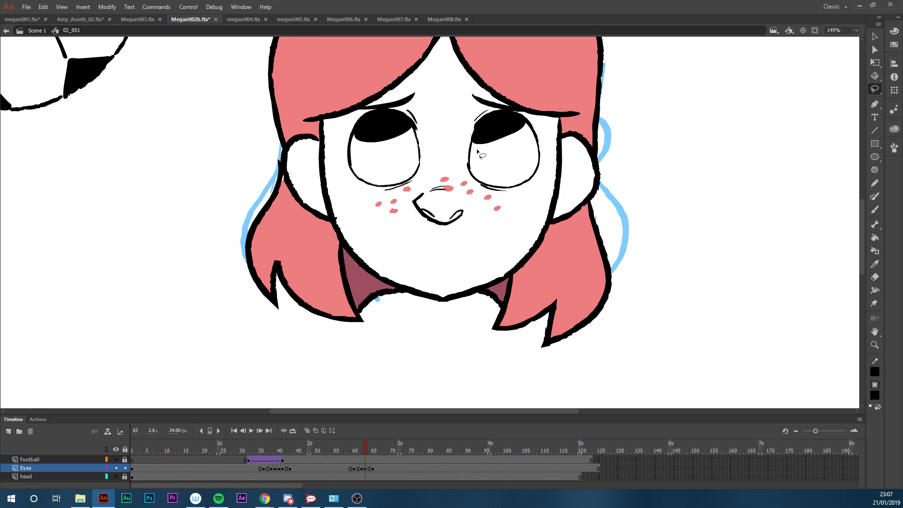
{"action": "mouse_move", "coordinate": [473, 148]}
{"action": "left_mouse_down"}
{"action": "mouse_move", "coordinate": [501, 119]}
{"action": "mouse_move", "coordinate": [531, 130]}
{"action": "mouse_move", "coordinate": [522, 146]}
{"action": "mouse_move", "coordinate": [485, 156]}
{"action": "mouse_move", "coordinate": [473, 148]}
{"action": "left_mouse_up"}
{"action": "key", "text": "Delete"}
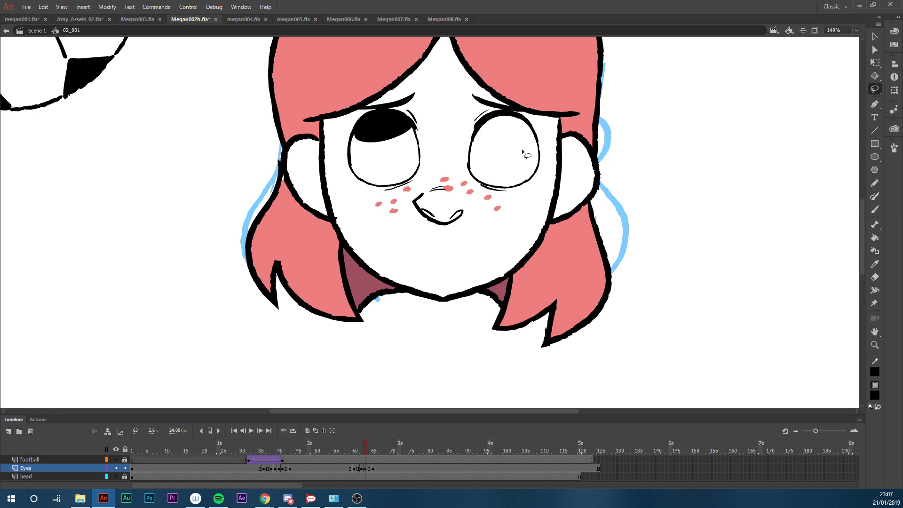
{"action": "mouse_move", "coordinate": [354, 147]}
{"action": "left_mouse_down"}
{"action": "mouse_move", "coordinate": [374, 118]}
{"action": "mouse_move", "coordinate": [354, 142]}
{"action": "mouse_move", "coordinate": [363, 120]}
{"action": "mouse_move", "coordinate": [383, 112]}
{"action": "mouse_move", "coordinate": [412, 128]}
{"action": "mouse_move", "coordinate": [413, 137]}
{"action": "mouse_move", "coordinate": [375, 149]}
{"action": "left_mouse_up"}
{"action": "key", "text": "Delete"}
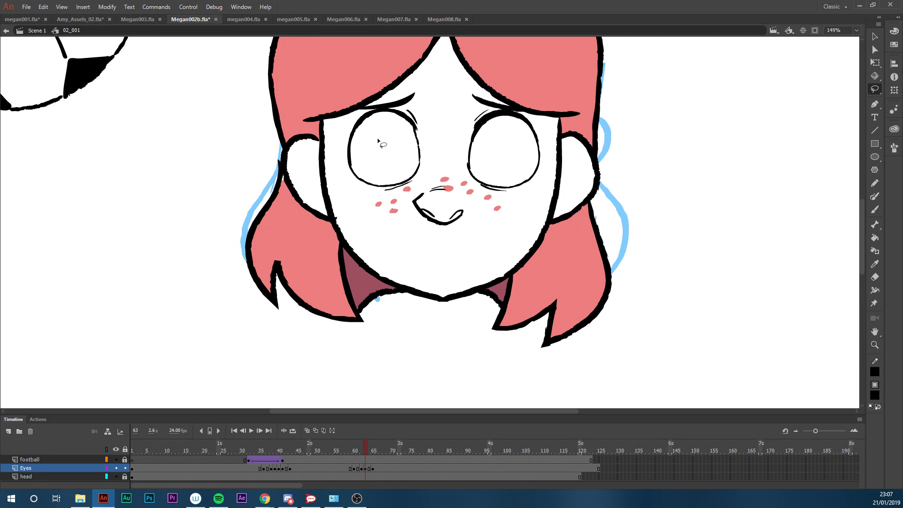
With onion skinning on, draw new pupils nearer the final upward look on frame 63 and fill them black
{"action": "key", "text": "b"}
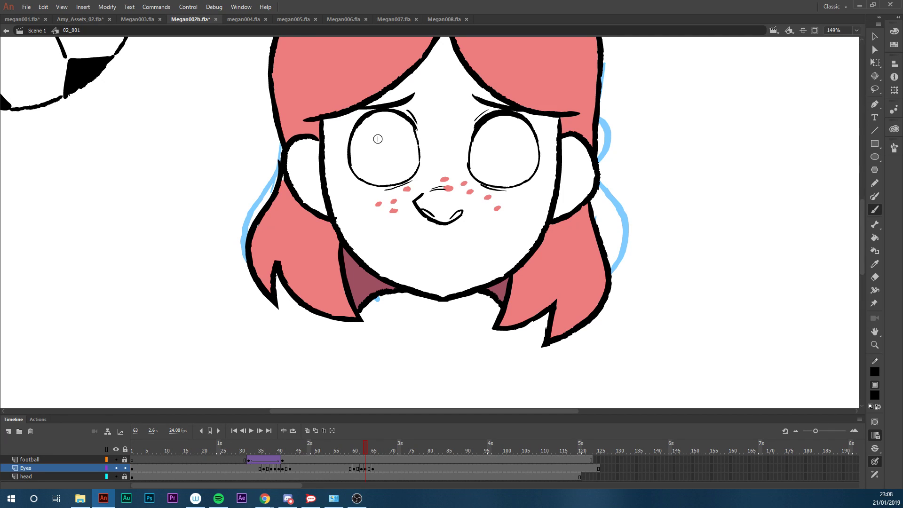
{"action": "left_click", "coordinate": [308, 431]}
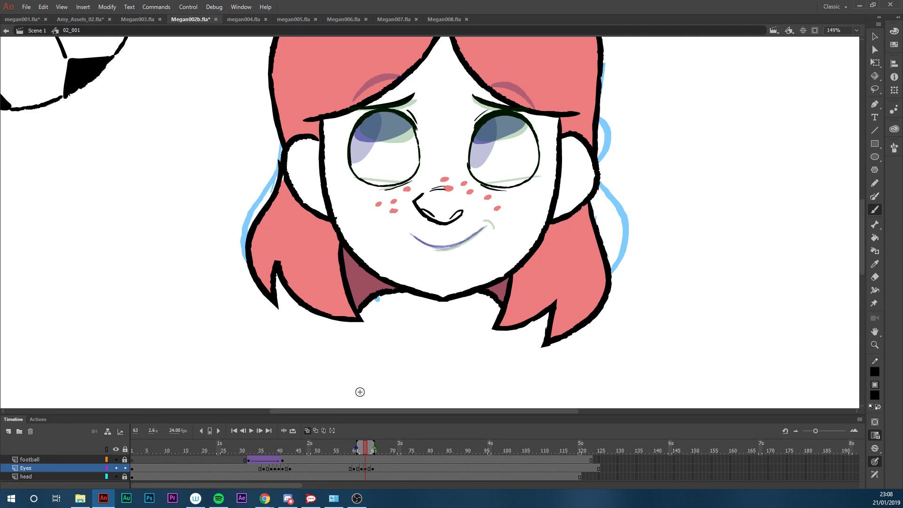
{"action": "mouse_move", "coordinate": [359, 125]}
{"action": "left_mouse_down"}
{"action": "mouse_move", "coordinate": [359, 134]}
{"action": "mouse_move", "coordinate": [398, 139]}
{"action": "mouse_move", "coordinate": [413, 124]}
{"action": "mouse_move", "coordinate": [361, 128]}
{"action": "left_mouse_up"}
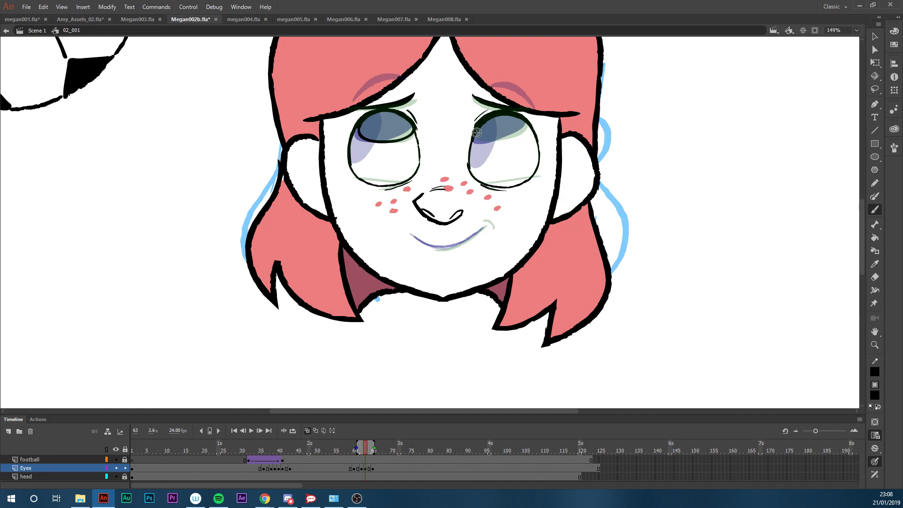
{"action": "left_click_drag", "start_coordinate": [488, 143], "coordinate": [509, 138]}
{"action": "key", "text": "ctrl+z"}
{"action": "left_click_drag", "start_coordinate": [476, 135], "coordinate": [506, 137]}
{"action": "key", "text": "k"}
{"action": "left_click", "coordinate": [499, 131]}
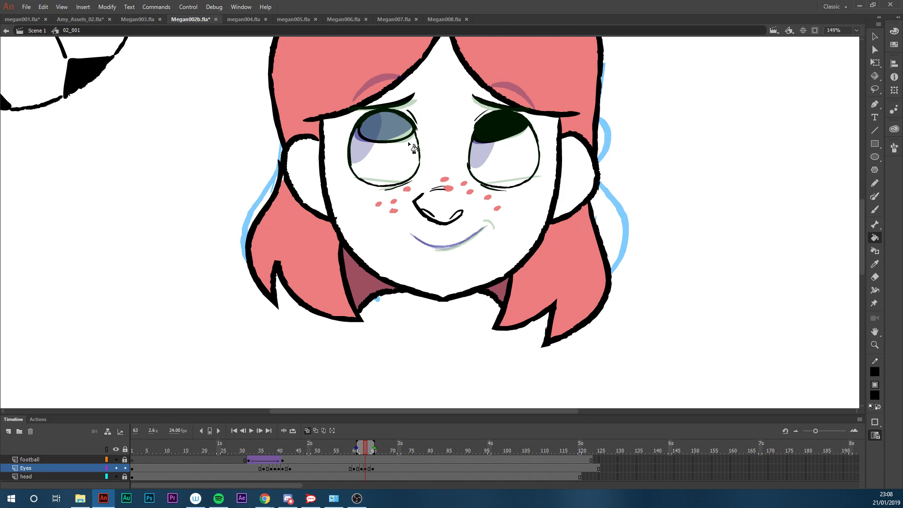
{"action": "left_click", "coordinate": [384, 141]}
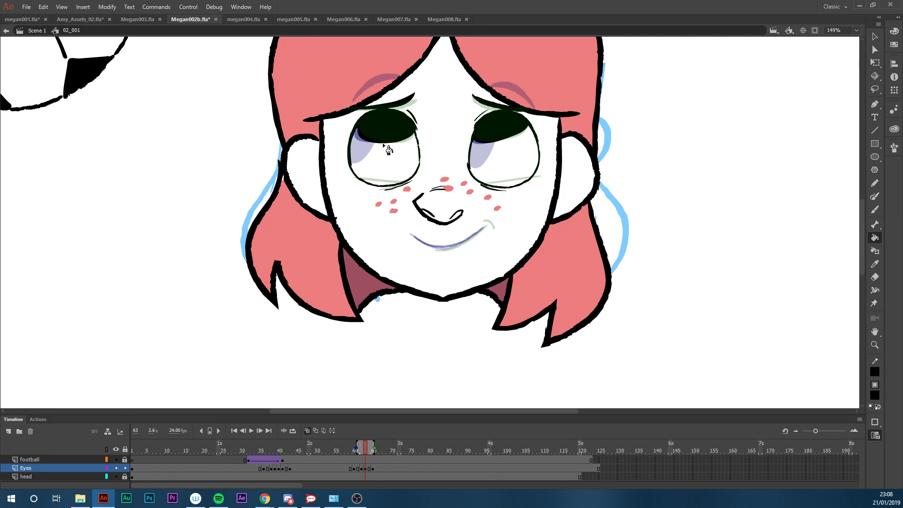
Draw an in-between mouth on frame 63 as a smile rising on one side toward the onion-skinned final smirk
{"action": "left_click_drag", "start_coordinate": [860, 208], "coordinate": [855, 192]}
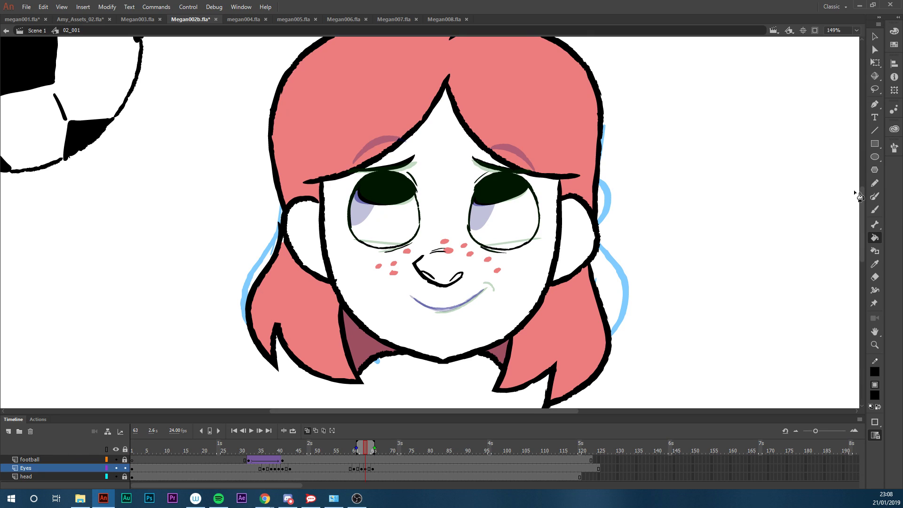
{"action": "mouse_move", "coordinate": [862, 226]}
{"action": "left_mouse_down"}
{"action": "mouse_move", "coordinate": [859, 216]}
{"action": "mouse_move", "coordinate": [858, 233]}
{"action": "mouse_move", "coordinate": [850, 219]}
{"action": "left_mouse_up"}
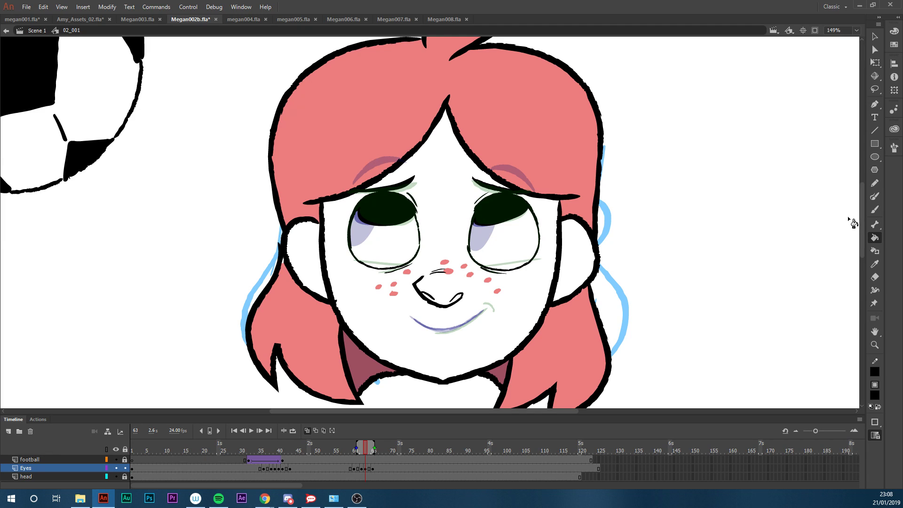
{"action": "mouse_move", "coordinate": [862, 254]}
{"action": "left_mouse_down"}
{"action": "mouse_move", "coordinate": [861, 277]}
{"action": "mouse_move", "coordinate": [860, 258]}
{"action": "left_mouse_up"}
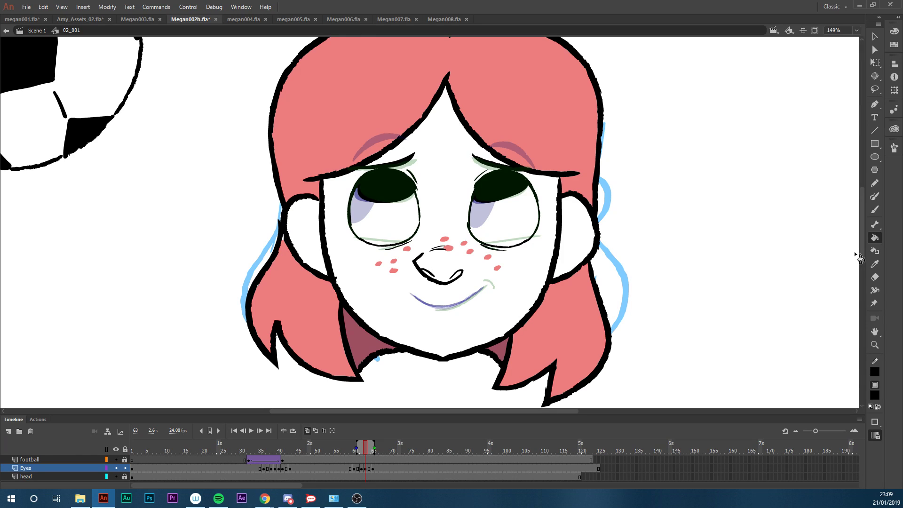
{"action": "scroll", "coordinate": [862, 244], "scroll_direction": "up", "scroll_amount": 2}
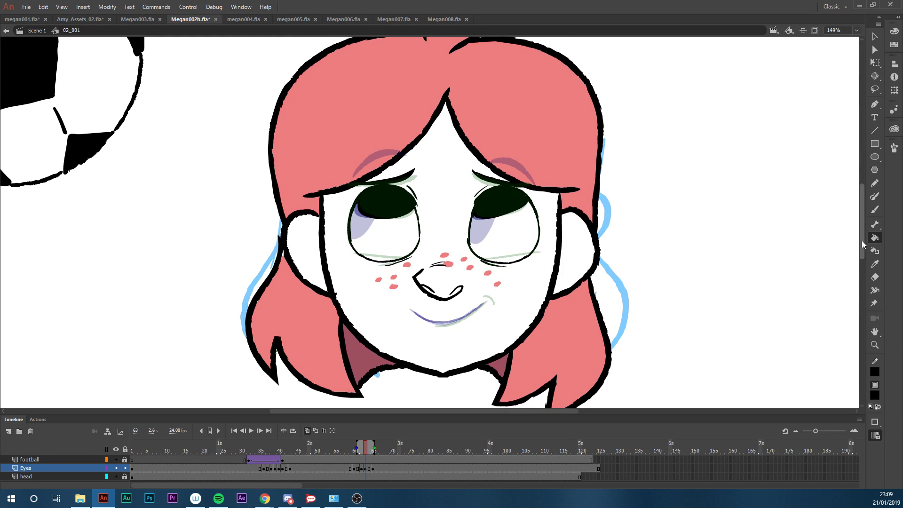
{"action": "mouse_move", "coordinate": [862, 240]}
{"action": "left_mouse_down"}
{"action": "mouse_move", "coordinate": [862, 256]}
{"action": "mouse_move", "coordinate": [862, 245]}
{"action": "left_mouse_up"}
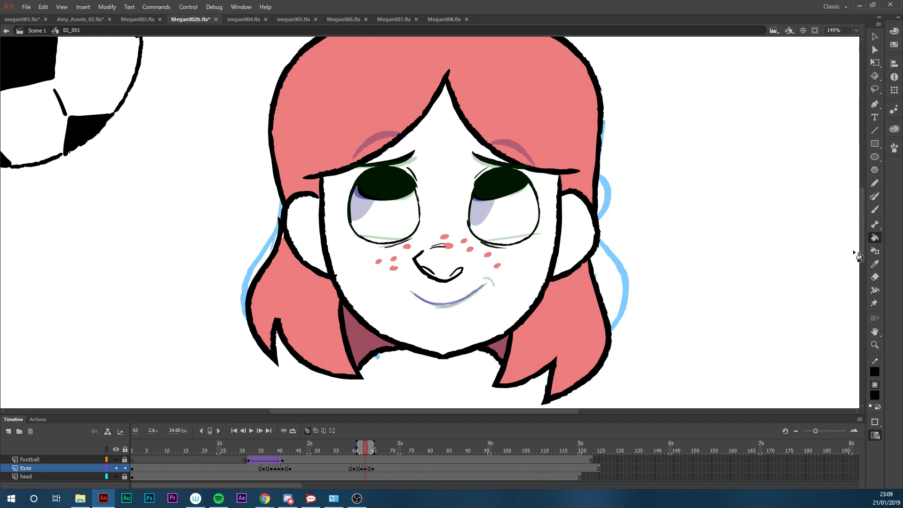
{"action": "mouse_move", "coordinate": [861, 256]}
{"action": "left_mouse_down"}
{"action": "mouse_move", "coordinate": [860, 239]}
{"action": "mouse_move", "coordinate": [860, 252]}
{"action": "left_mouse_up"}
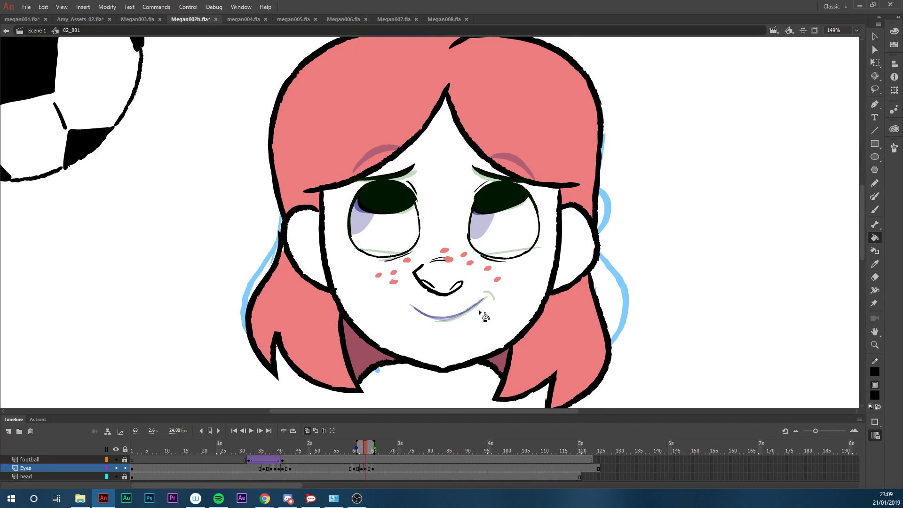
{"action": "key", "text": "b"}
{"action": "mouse_move", "coordinate": [421, 313]}
{"action": "left_mouse_down"}
{"action": "mouse_move", "coordinate": [452, 319]}
{"action": "mouse_move", "coordinate": [482, 302]}
{"action": "left_mouse_up"}
{"action": "key", "text": "ctrl+z"}
{"action": "key", "text": "ctrl+z"}
{"action": "left_click_drag", "start_coordinate": [426, 315], "coordinate": [492, 299]}
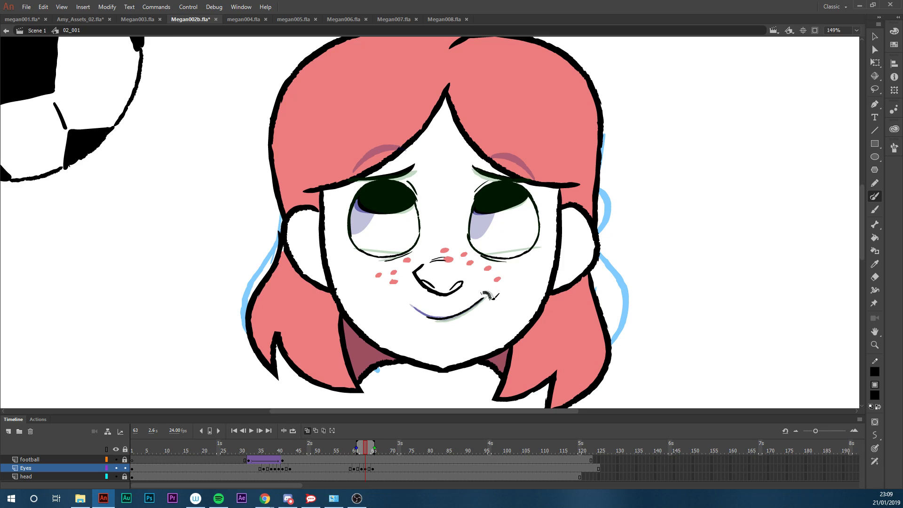
Scrub and play back the animation around frames 53 to 81 to review the change of expression
{"action": "left_click_drag", "start_coordinate": [363, 451], "coordinate": [347, 450]}
{"action": "left_click", "coordinate": [323, 454]}
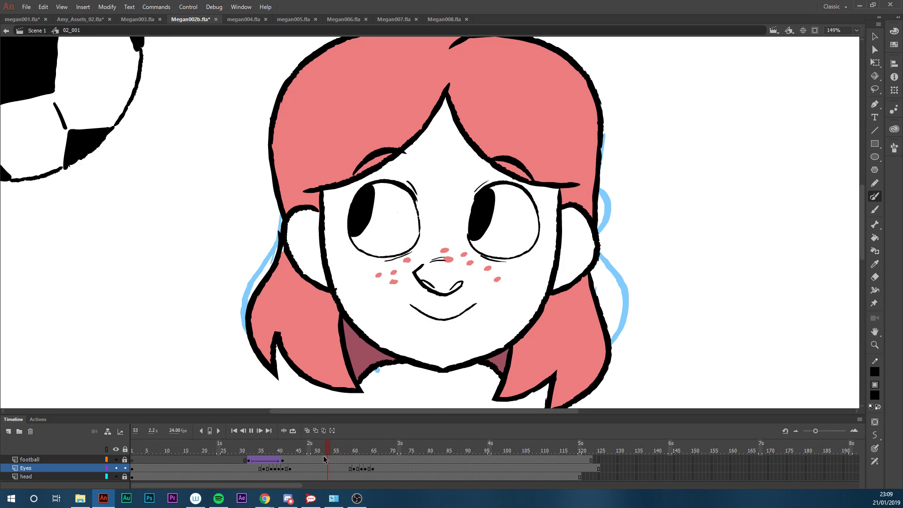
{"action": "left_click", "coordinate": [357, 461]}
{"action": "left_click_drag", "start_coordinate": [357, 461], "coordinate": [374, 453]}
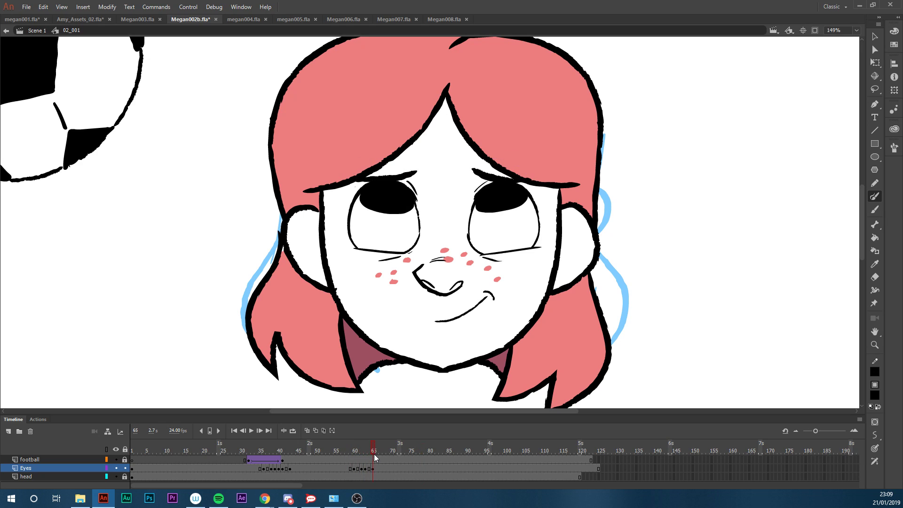
{"action": "left_click", "coordinate": [350, 453]}
{"action": "key", "text": "Return"}
{"action": "key", "text": "Return"}
{"action": "mouse_move", "coordinate": [861, 204]}
{"action": "left_mouse_down"}
{"action": "mouse_move", "coordinate": [862, 225]}
{"action": "mouse_move", "coordinate": [860, 197]}
{"action": "left_mouse_up"}
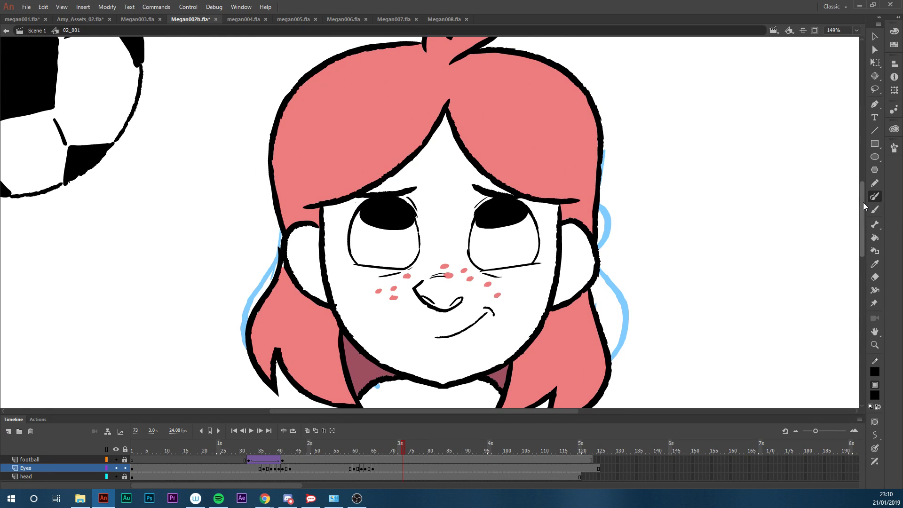
{"action": "left_click_drag", "start_coordinate": [401, 447], "coordinate": [353, 470]}
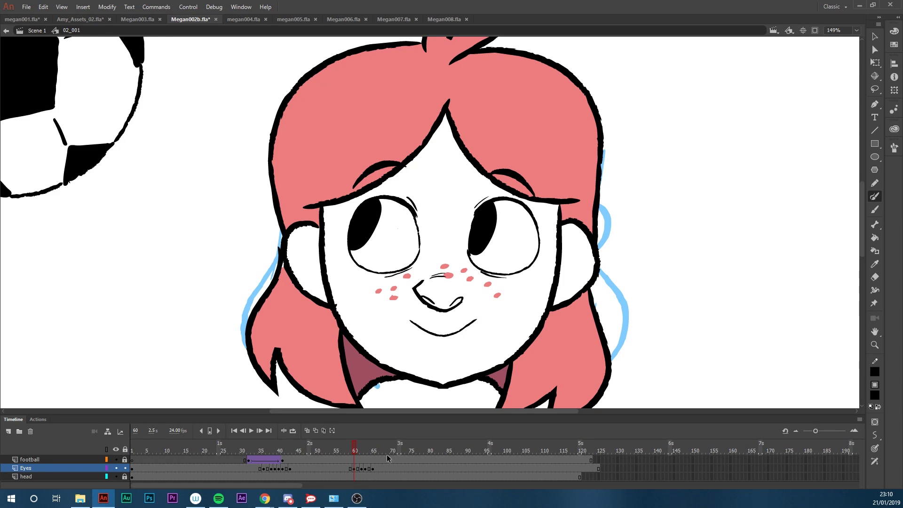
{"action": "left_click_drag", "start_coordinate": [352, 448], "coordinate": [440, 449]}
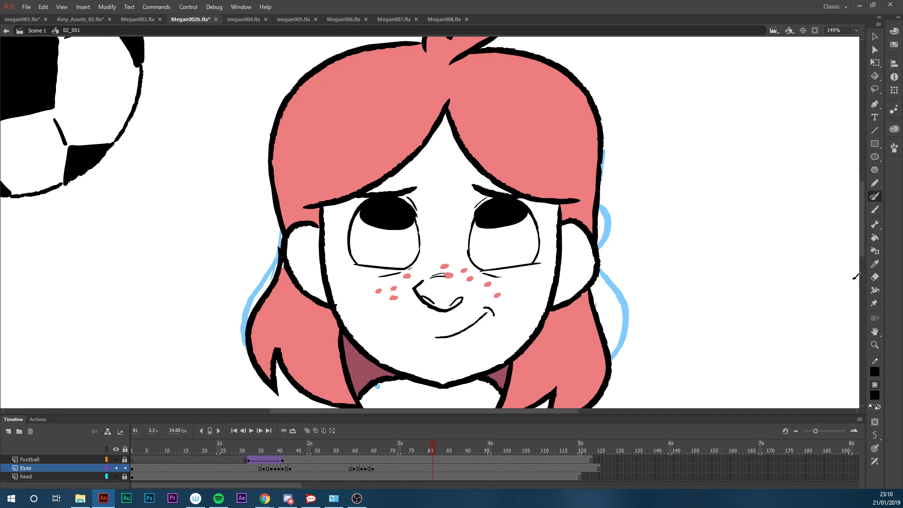
{"action": "mouse_move", "coordinate": [862, 251]}
{"action": "left_mouse_down"}
{"action": "mouse_move", "coordinate": [861, 271]}
{"action": "mouse_move", "coordinate": [856, 256]}
{"action": "left_mouse_up"}
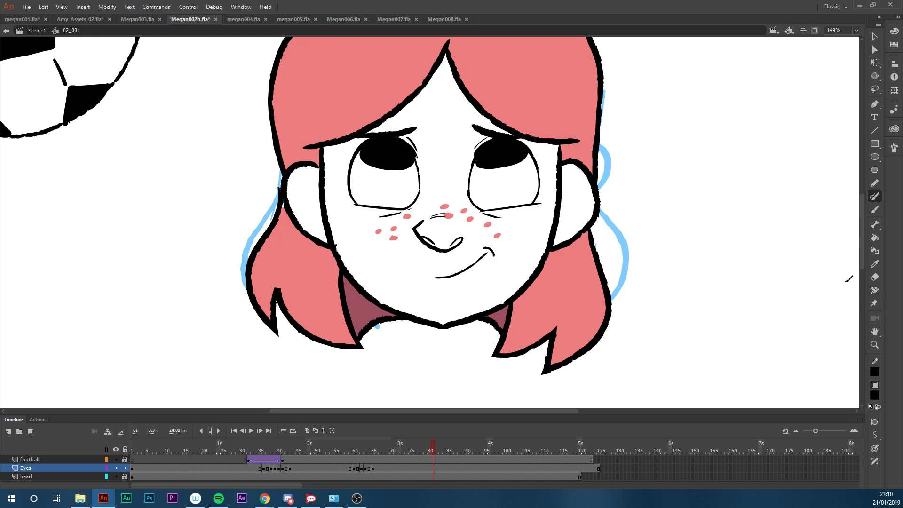
{"action": "scroll", "coordinate": [862, 269], "scroll_direction": "down", "scroll_amount": 2}
{"action": "scroll", "coordinate": [862, 269], "scroll_direction": "up", "scroll_amount": 2}
{"action": "scroll", "coordinate": [863, 267], "scroll_direction": "up", "scroll_amount": 1}
{"action": "scroll", "coordinate": [861, 267], "scroll_direction": "up", "scroll_amount": 2}
{"action": "scroll", "coordinate": [860, 265], "scroll_direction": "down", "scroll_amount": 3}
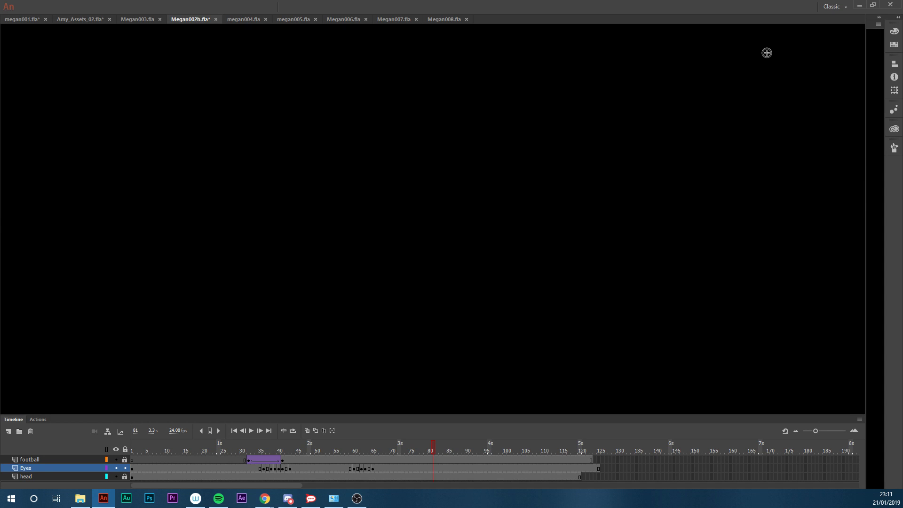
Bring back the hidden panels and place the Properties panel, expanded, in full view over the stage
{"action": "left_click_drag", "start_coordinate": [364, 419], "coordinate": [390, 402]}
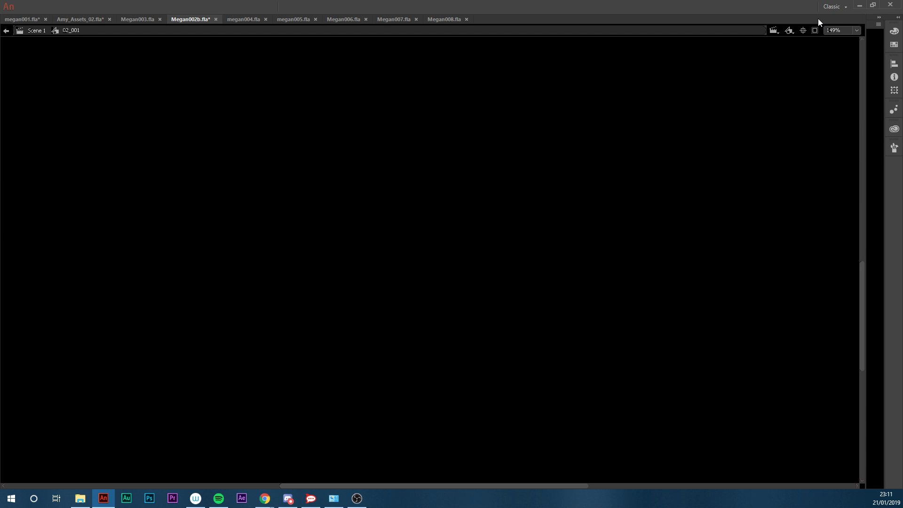
{"action": "key", "text": "c"}
{"action": "key", "text": "F4"}
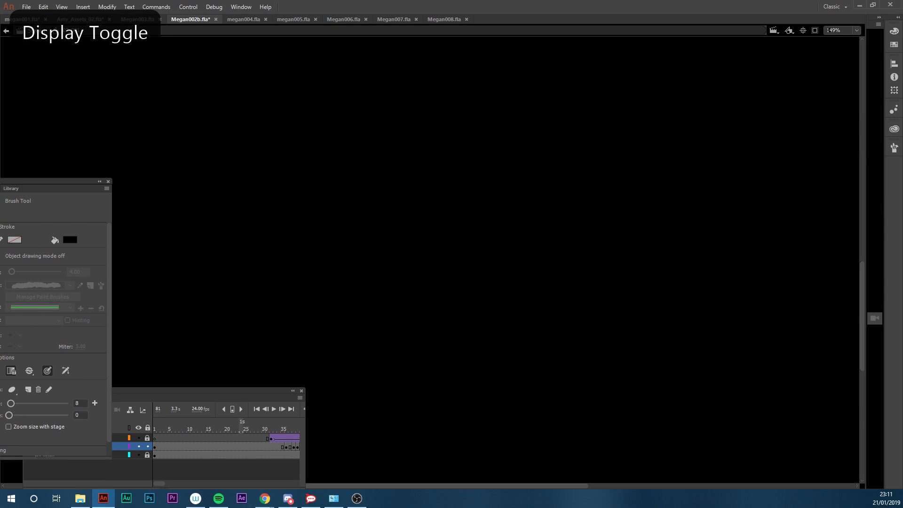
{"action": "left_click_drag", "start_coordinate": [66, 183], "coordinate": [619, 118]}
{"action": "left_click", "coordinate": [648, 118]}
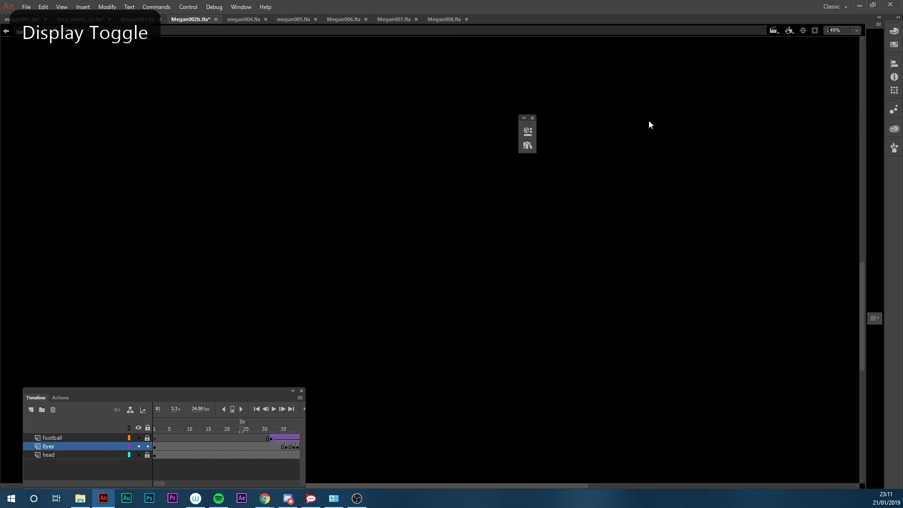
{"action": "left_click", "coordinate": [526, 118]}
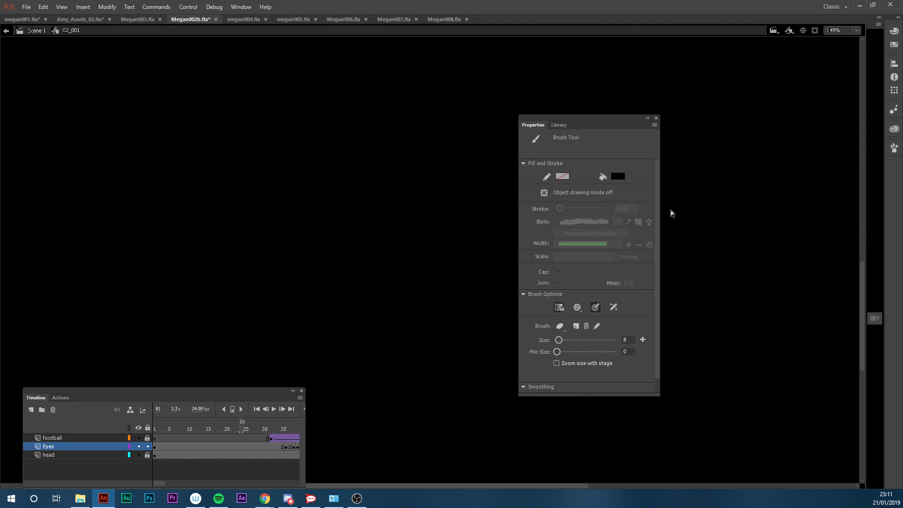
{"action": "key", "text": "f"}
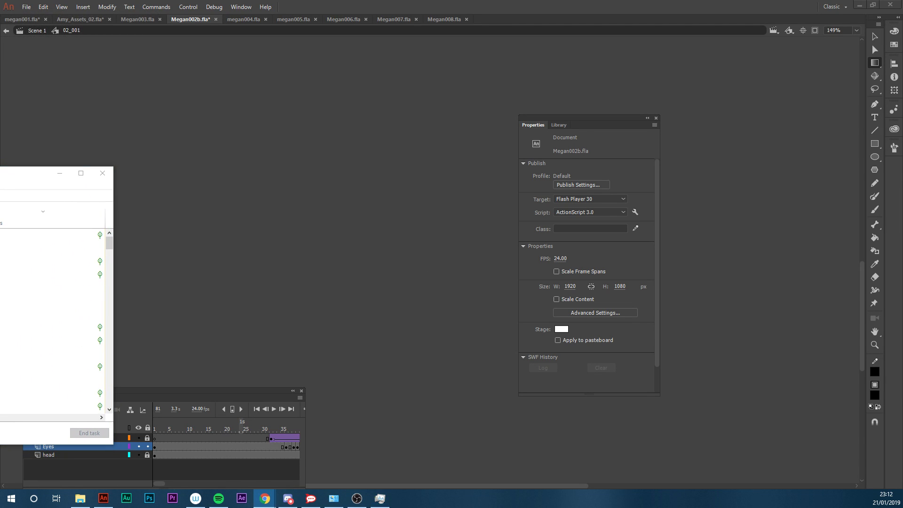
Examine the performance figures and the list of running processes in Task Manager, and close it
{"action": "left_click_drag", "start_coordinate": [38, 173], "coordinate": [390, 80]}
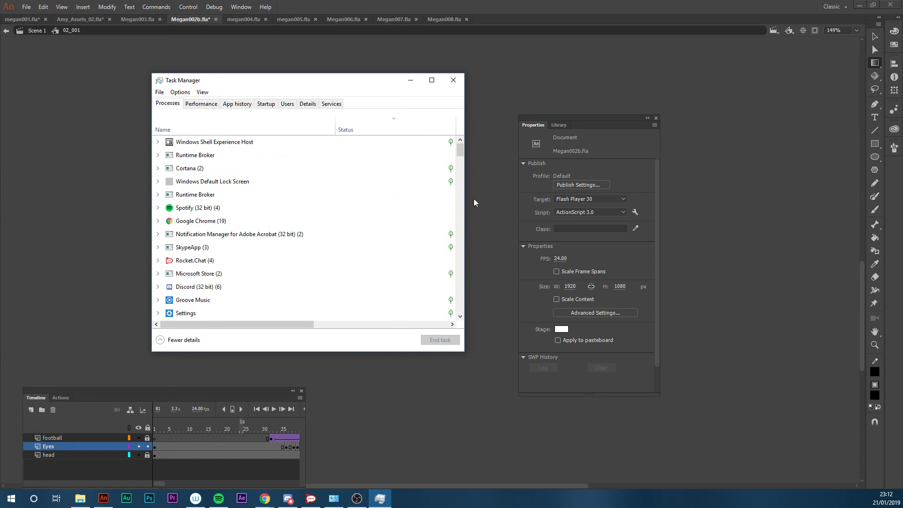
{"action": "left_click_drag", "start_coordinate": [461, 159], "coordinate": [461, 204]}
{"action": "left_click", "coordinate": [201, 104]}
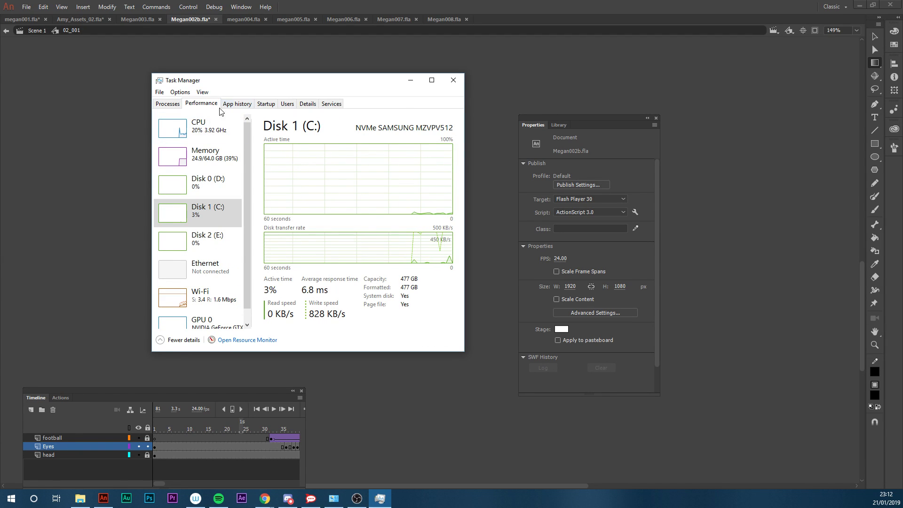
{"action": "left_click", "coordinate": [236, 104]}
{"action": "left_click", "coordinate": [179, 105]}
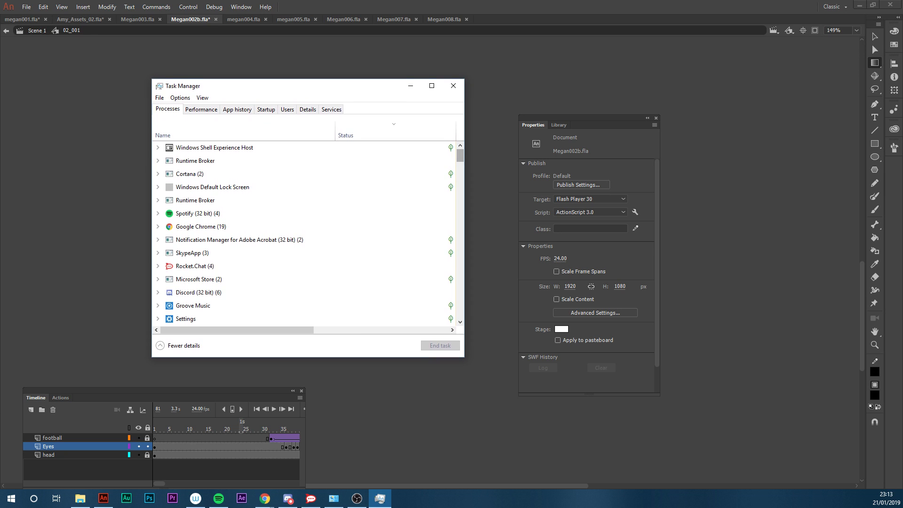
{"action": "scroll", "coordinate": [462, 312], "scroll_direction": "down", "scroll_amount": 10}
{"action": "scroll", "coordinate": [461, 312], "scroll_direction": "down", "scroll_amount": 10}
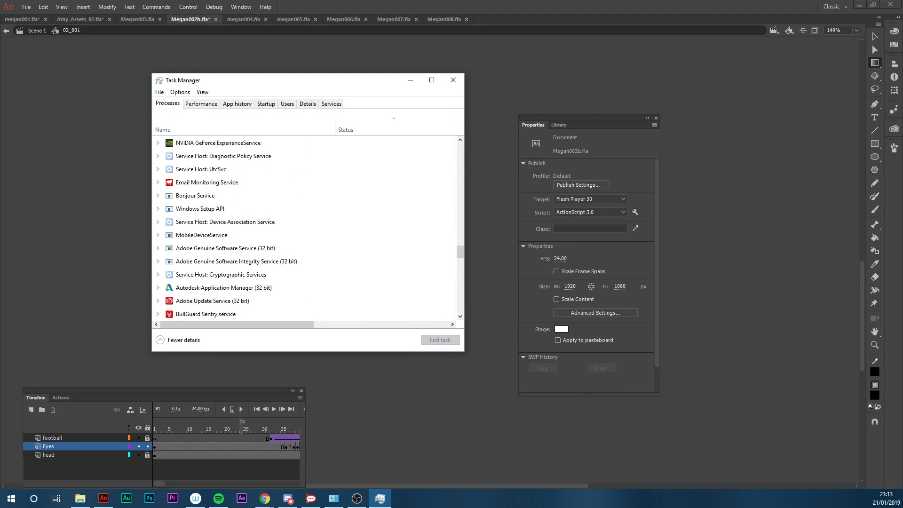
{"action": "scroll", "coordinate": [305, 228], "scroll_direction": "up", "scroll_amount": 5}
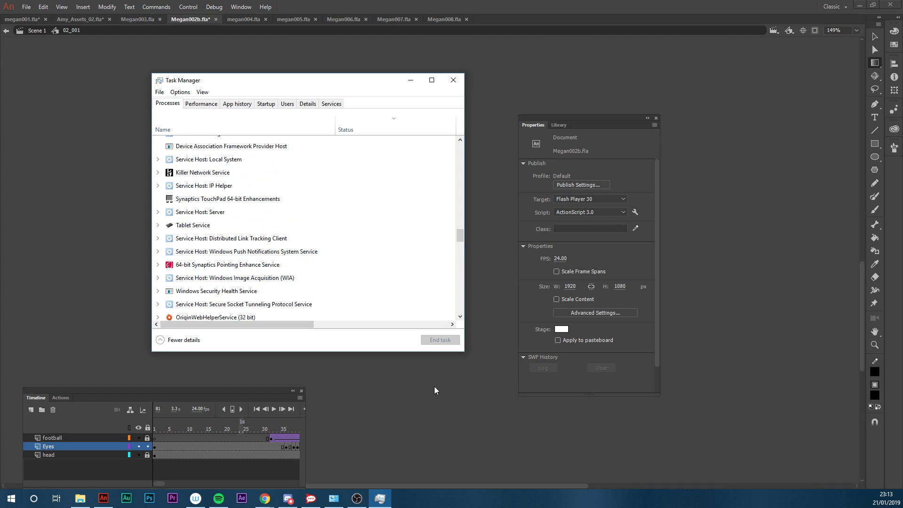
{"action": "left_click", "coordinate": [454, 78]}
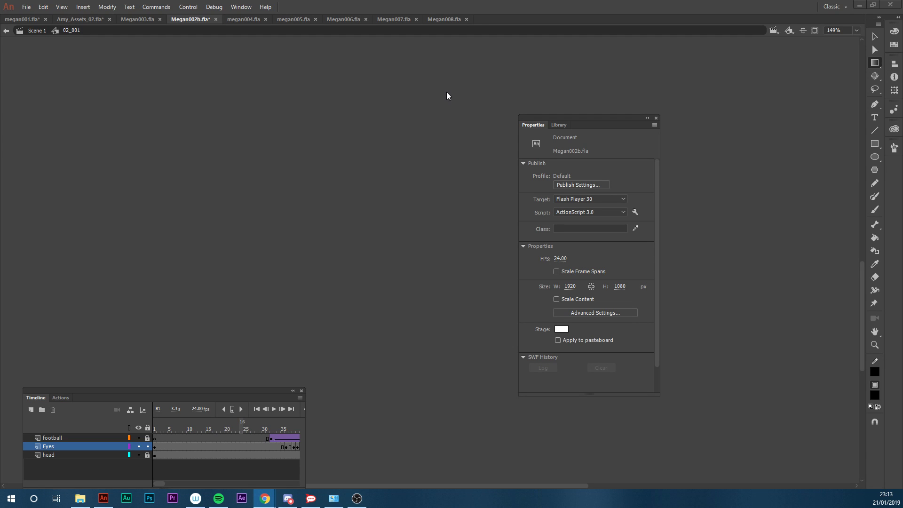
Dock the Timeline panel across the full width beneath the stage and switch to the megan001.fla document
{"action": "left_click", "coordinate": [857, 28]}
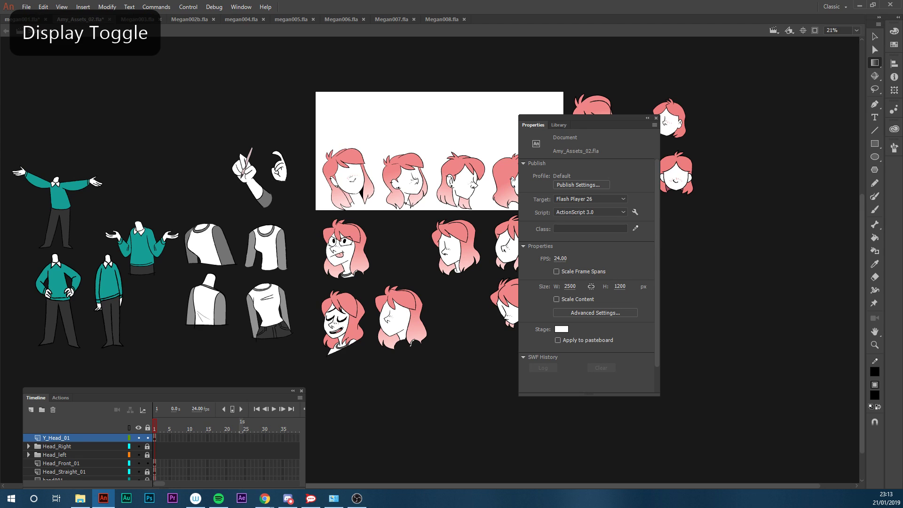
{"action": "left_click_drag", "start_coordinate": [273, 387], "coordinate": [390, 487]}
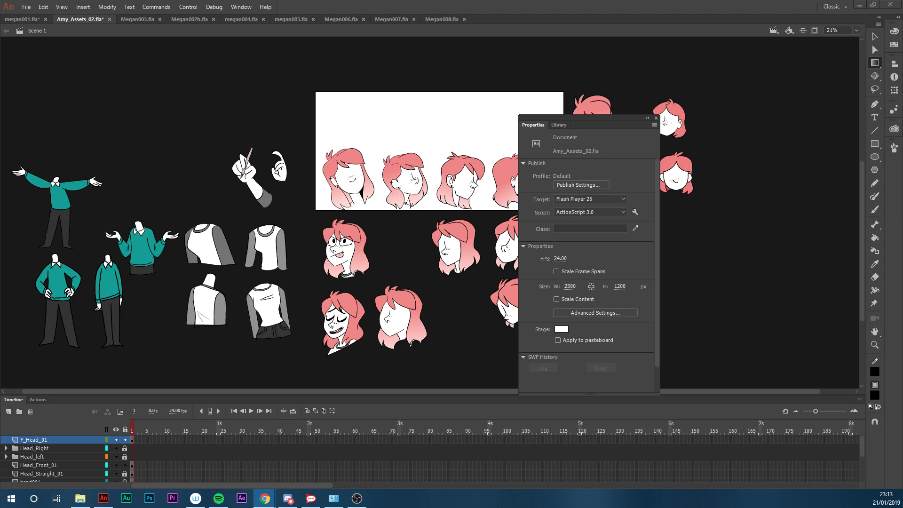
{"action": "key", "text": "alt+Tab"}
{"action": "left_click", "coordinate": [22, 19]}
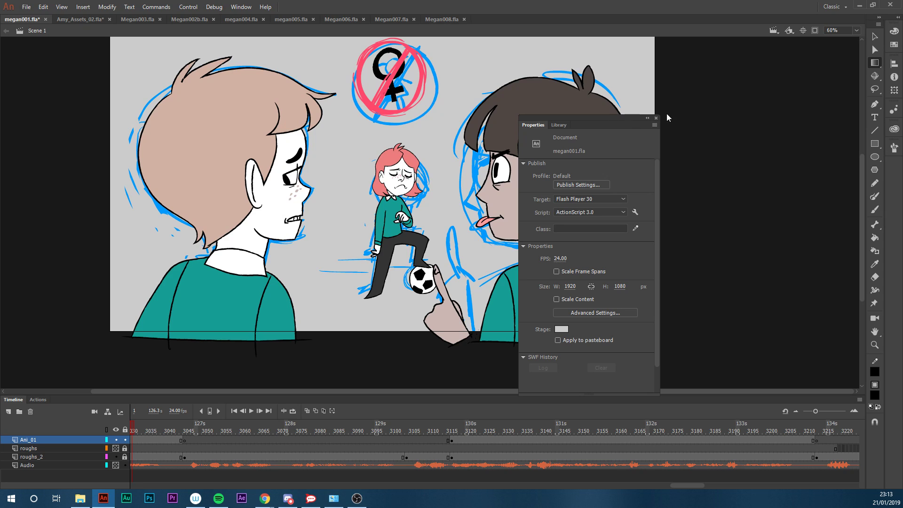
Move the floating Properties panel clear of the dark-haired character and save megan001.fla
{"action": "left_click_drag", "start_coordinate": [587, 117], "coordinate": [740, 77]}
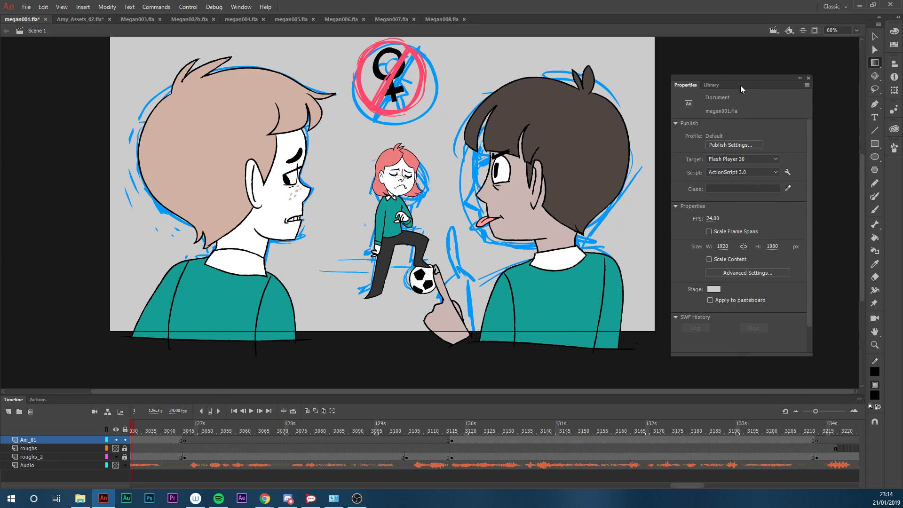
{"action": "left_click_drag", "start_coordinate": [743, 78], "coordinate": [764, 73]}
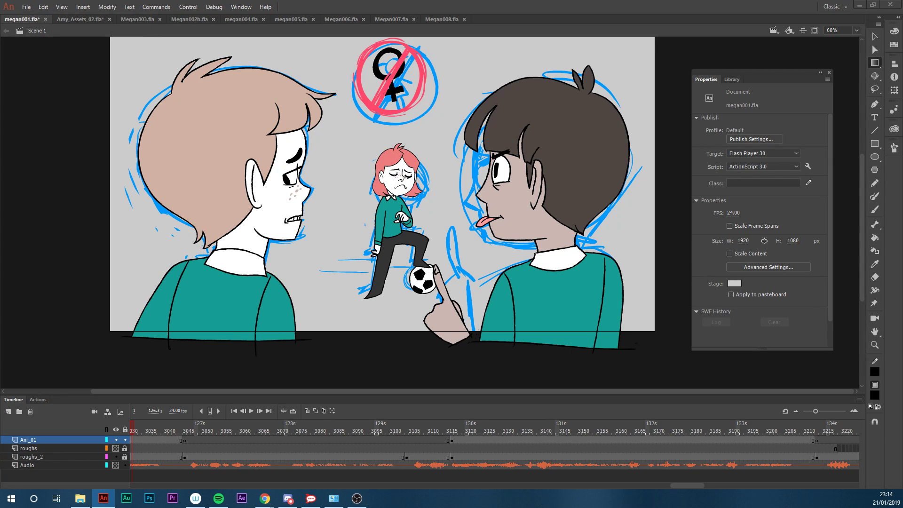
{"action": "key", "text": "alt+Tab"}
{"action": "key", "text": "alt+Tab"}
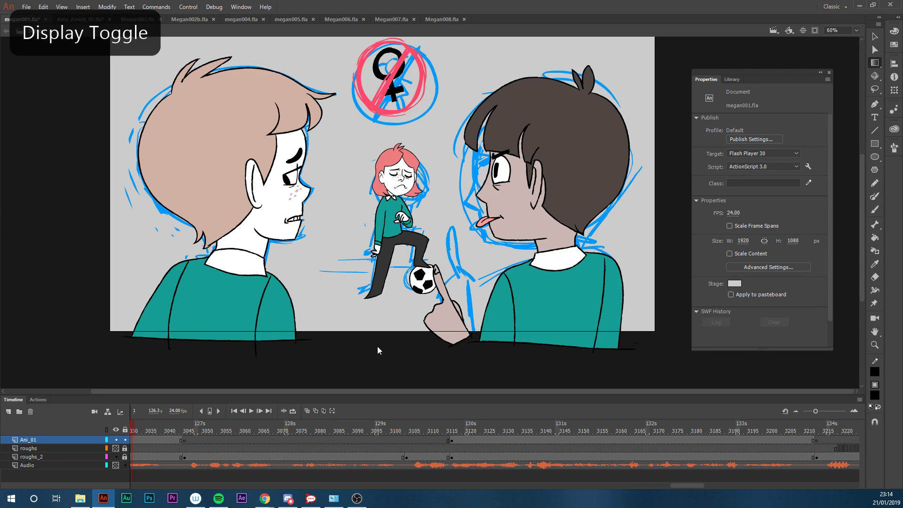
{"action": "key", "text": "ctrl+s"}
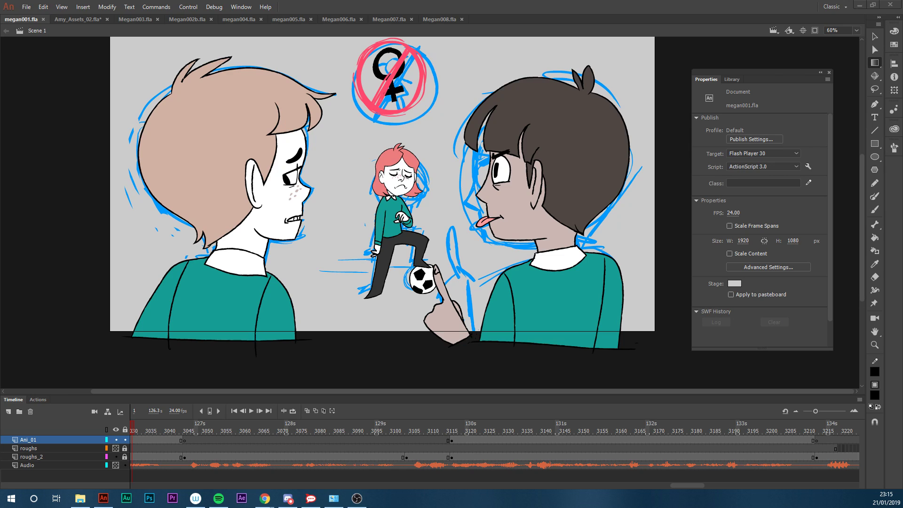
Try to close the Adobe Animate window
{"action": "left_click", "coordinate": [874, 3]}
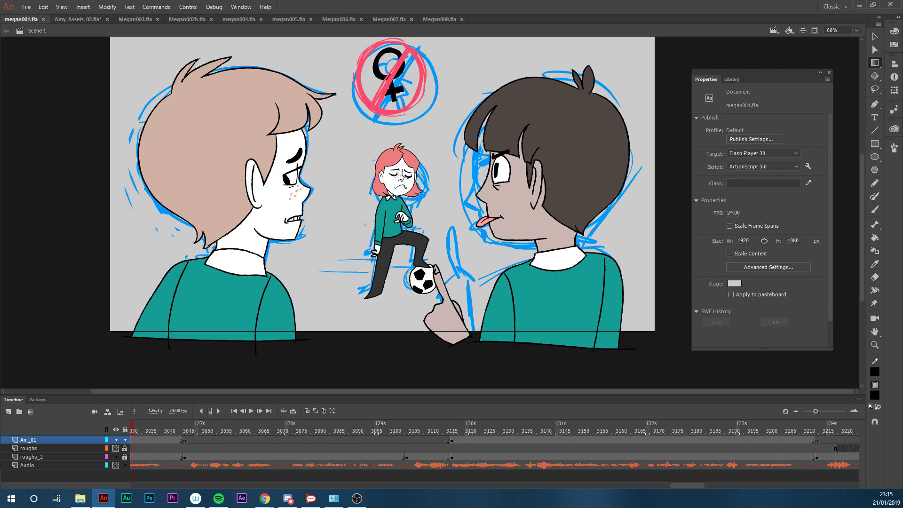
{"action": "key", "text": "alt+Tab"}
{"action": "right_click", "coordinate": [107, 496]}
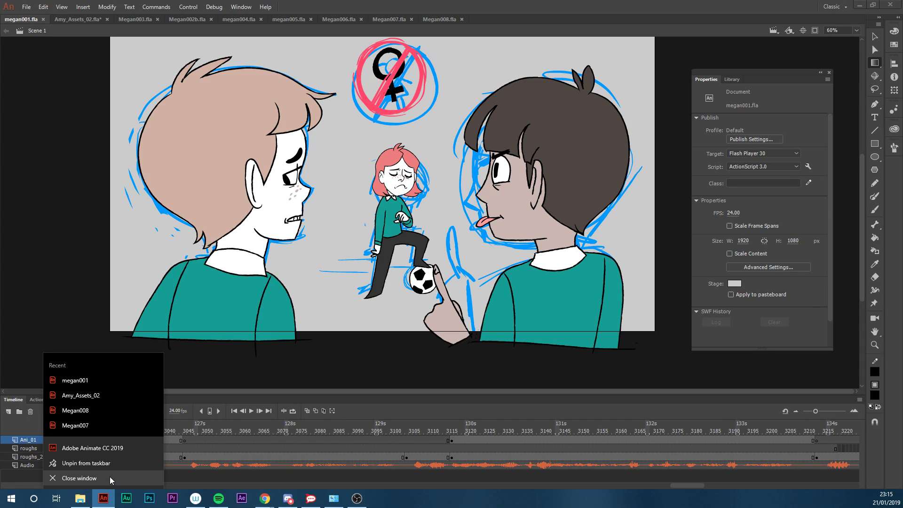
{"action": "left_click", "coordinate": [109, 478]}
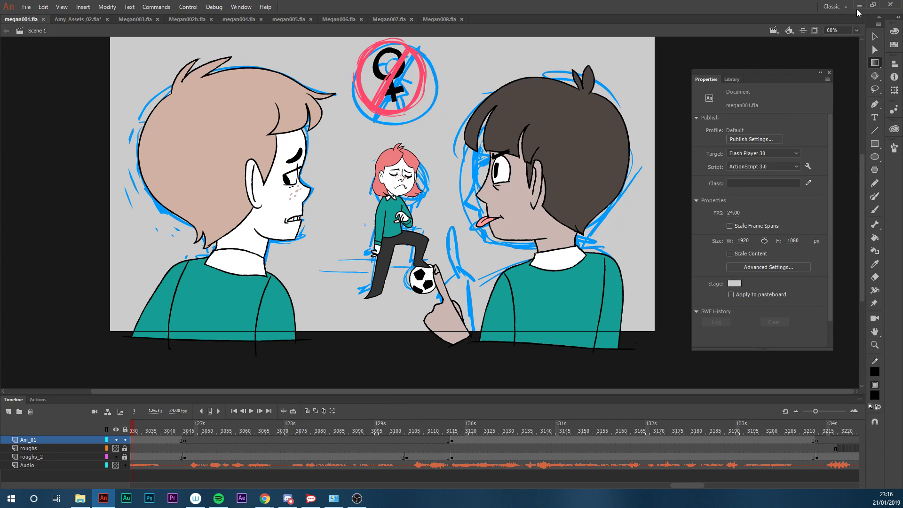
{"action": "right_click", "coordinate": [104, 498]}
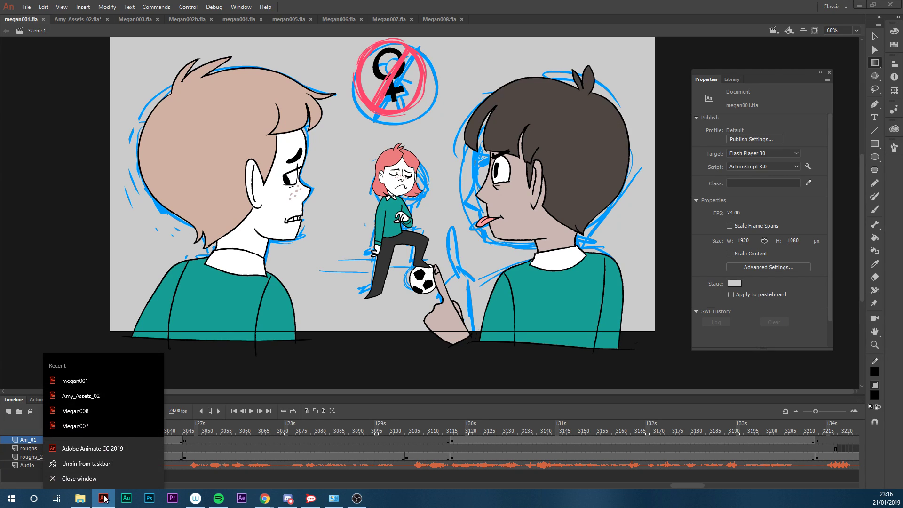
{"action": "left_click", "coordinate": [102, 479]}
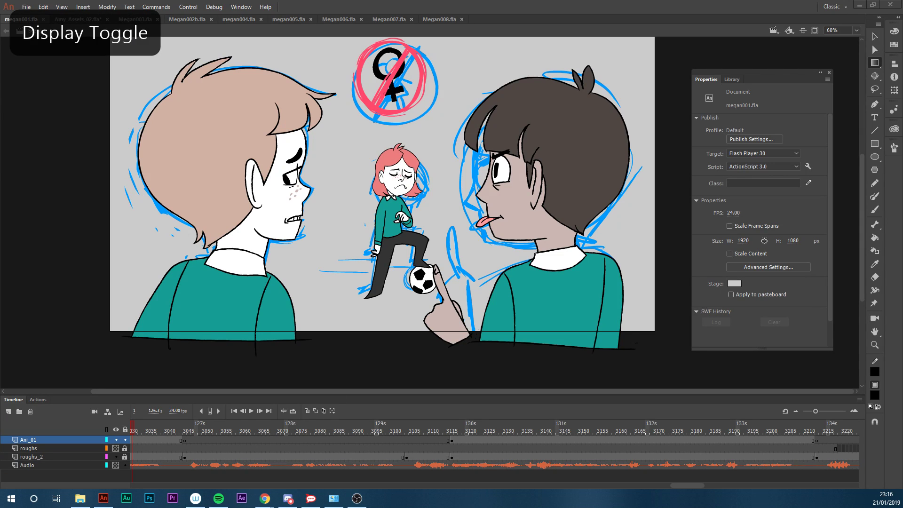
{"action": "left_click", "coordinate": [491, 10]}
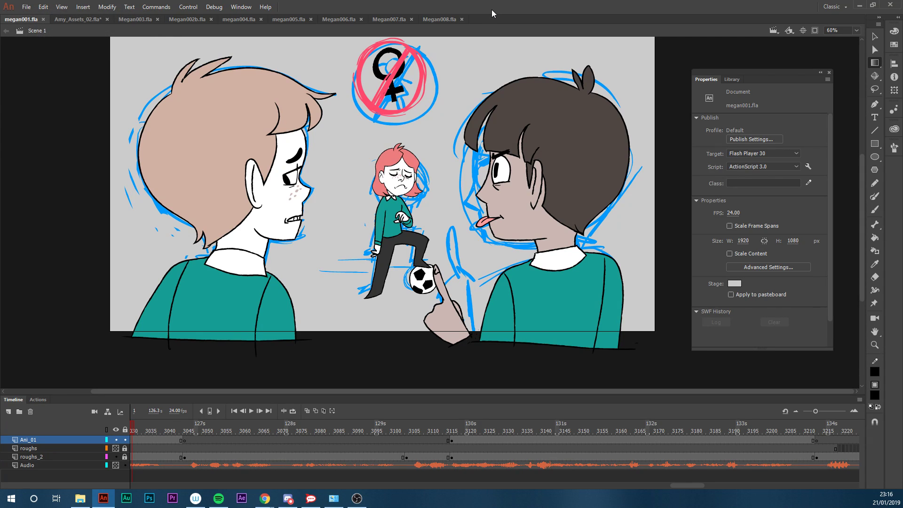
{"action": "key", "text": "m"}
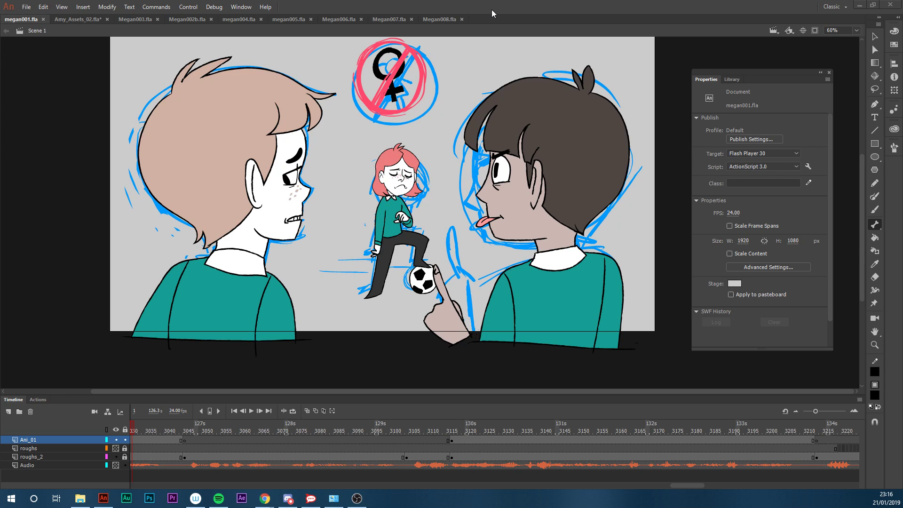
{"action": "left_click", "coordinate": [445, 7]}
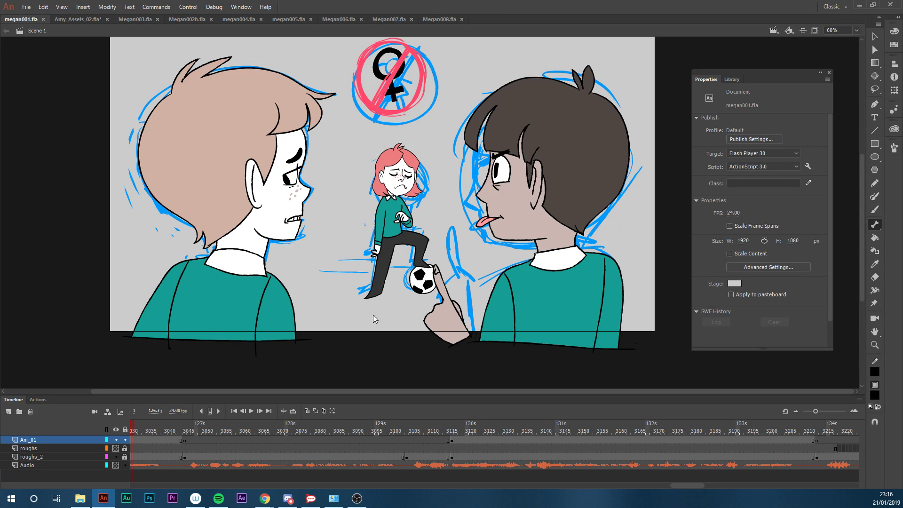
{"action": "left_click_drag", "start_coordinate": [760, 74], "coordinate": [713, 69]}
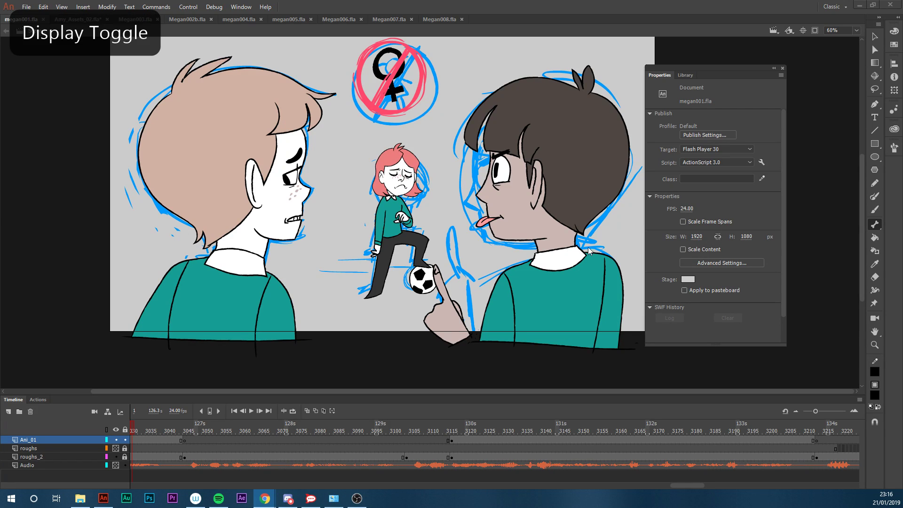
Try to minimise Adobe Animate and close its window once more
{"action": "left_click", "coordinate": [859, 10]}
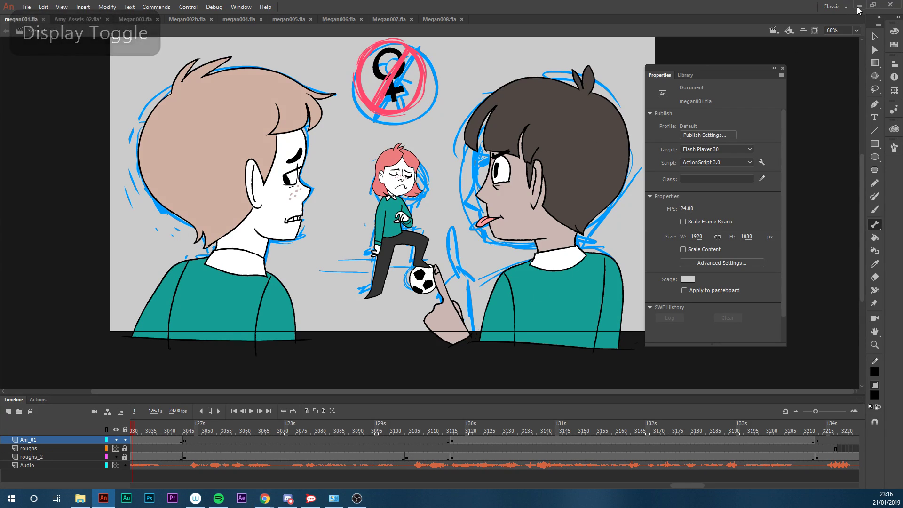
{"action": "right_click", "coordinate": [104, 498]}
{"action": "left_click", "coordinate": [100, 476]}
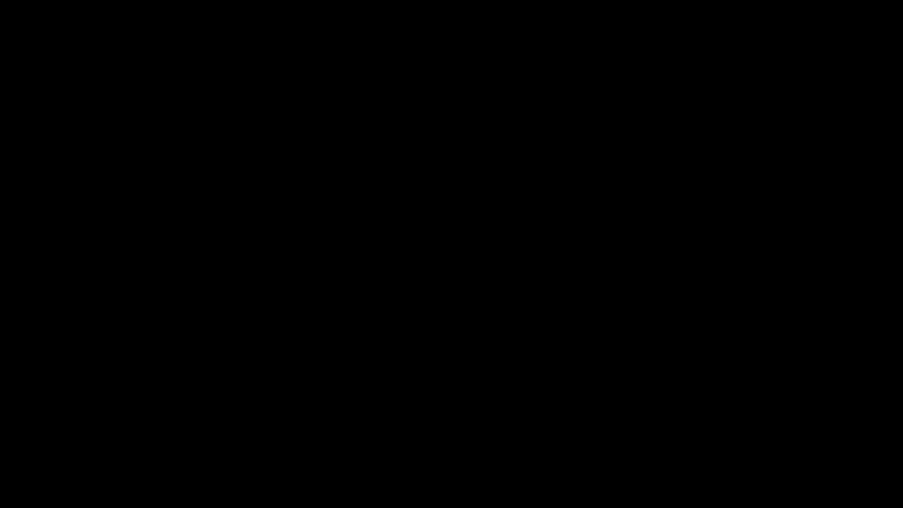
End the Adobe Animate CC 2019 task in Task Manager and relaunch Animate
{"action": "key", "text": "ctrl+shift+Escape"}
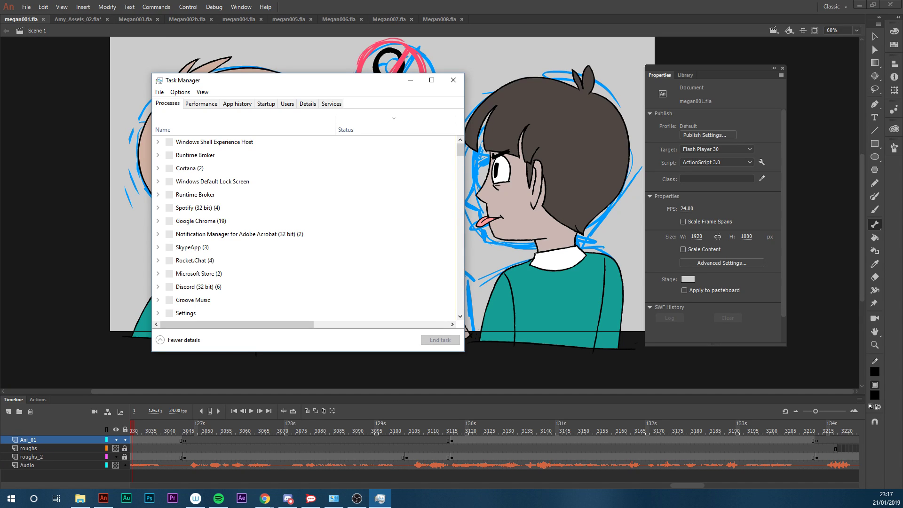
{"action": "mouse_move", "coordinate": [460, 155]}
{"action": "left_mouse_down"}
{"action": "mouse_move", "coordinate": [460, 223]}
{"action": "mouse_move", "coordinate": [466, 151]}
{"action": "mouse_move", "coordinate": [465, 168]}
{"action": "left_mouse_up"}
{"action": "left_click", "coordinate": [288, 176]}
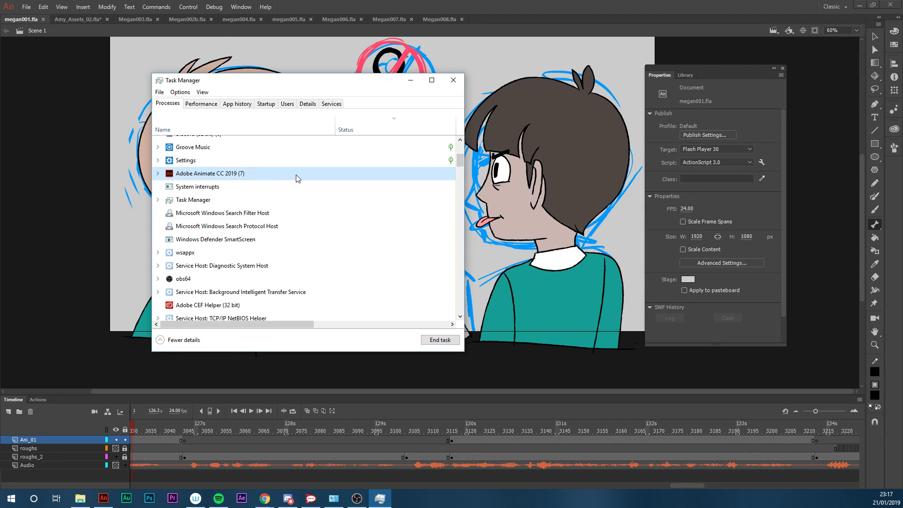
{"action": "double_click", "coordinate": [272, 176]}
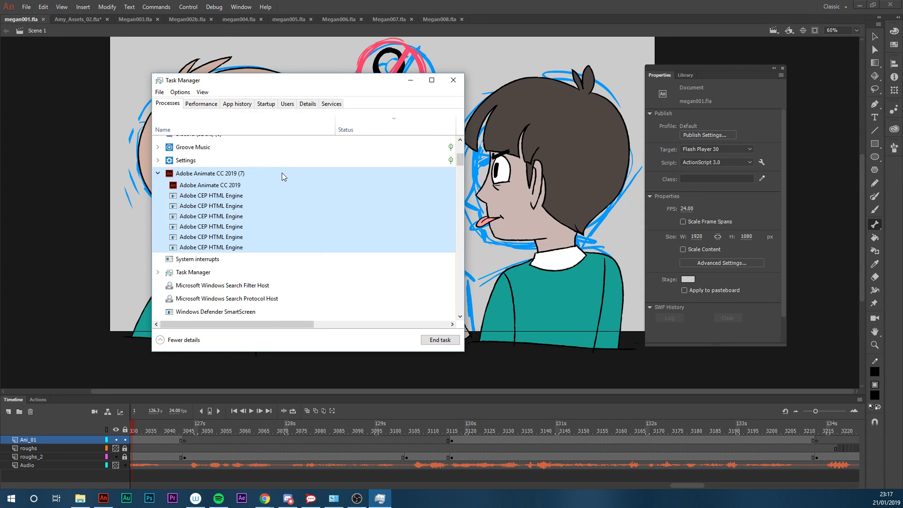
{"action": "left_click", "coordinate": [245, 184]}
{"action": "left_click", "coordinate": [255, 173]}
{"action": "left_click", "coordinate": [440, 340]}
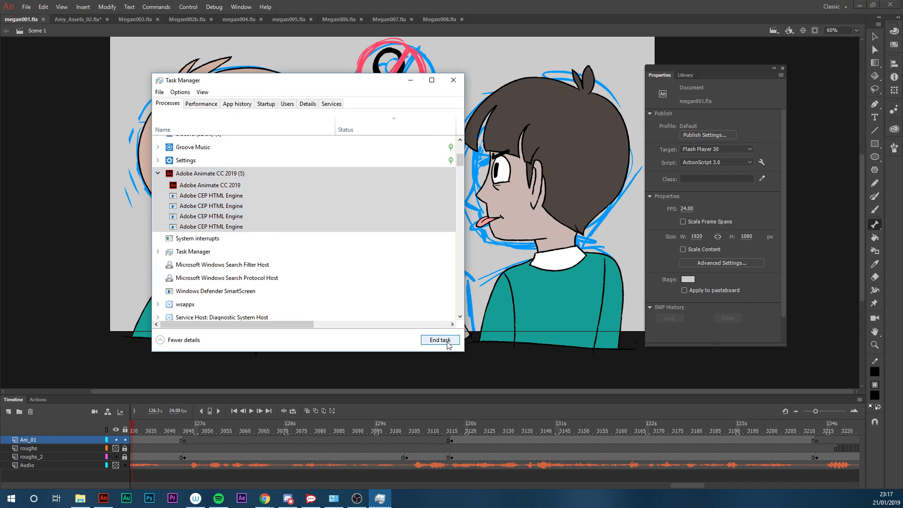
{"action": "left_click", "coordinate": [105, 497]}
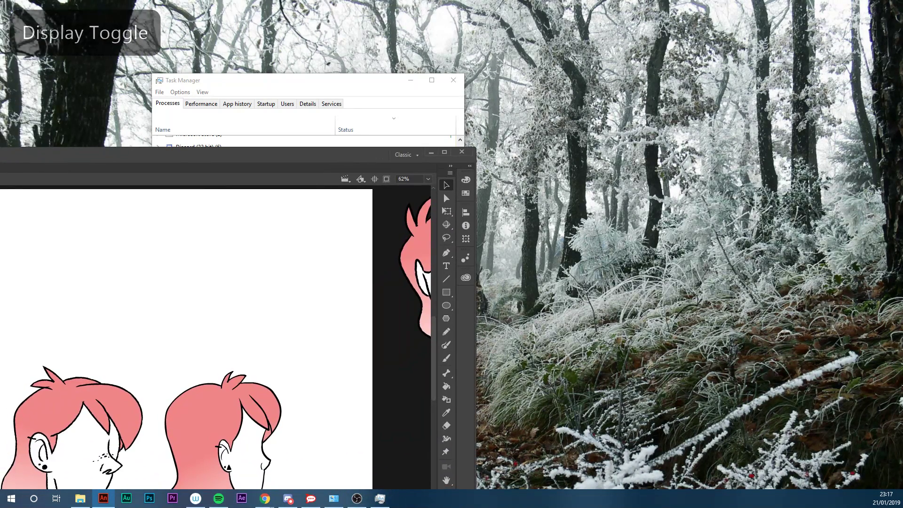
Maximise the Animate window and look over the head drawings in the recovered assets file
{"action": "left_click", "coordinate": [444, 152]}
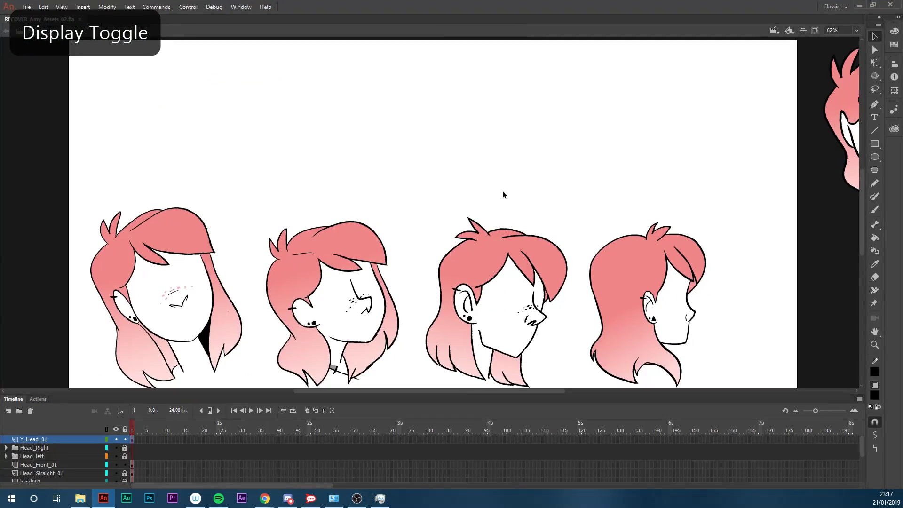
{"action": "key", "text": "z"}
{"action": "left_click", "coordinate": [583, 309]}
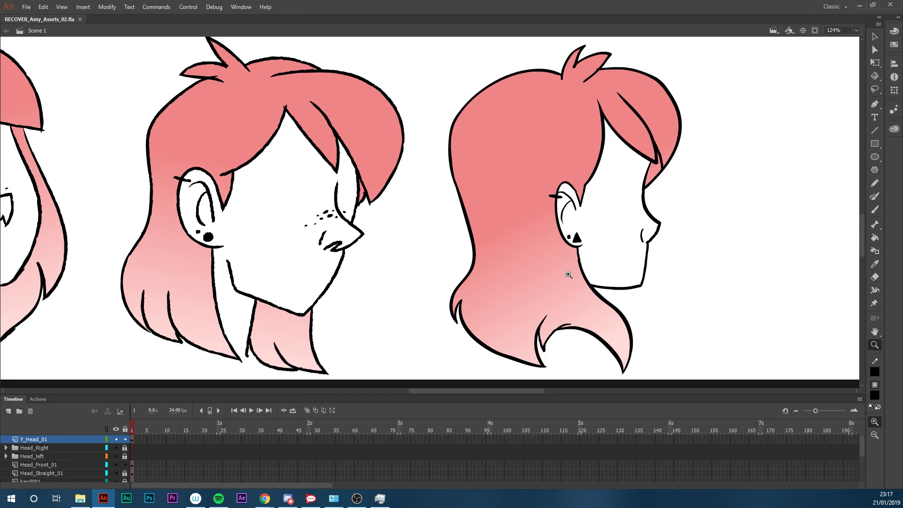
{"action": "key", "text": "ctrl+minus"}
{"action": "key", "text": "ctrl+minus"}
{"action": "key", "text": "ctrl+minus"}
{"action": "key", "text": "ctrl+minus"}
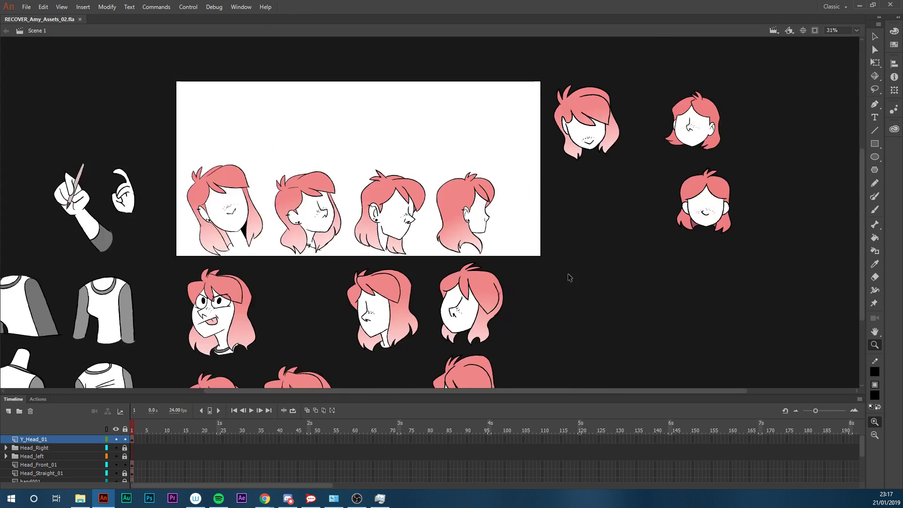
Open Megan002b from the Megan project folder
{"action": "left_click", "coordinate": [27, 6]}
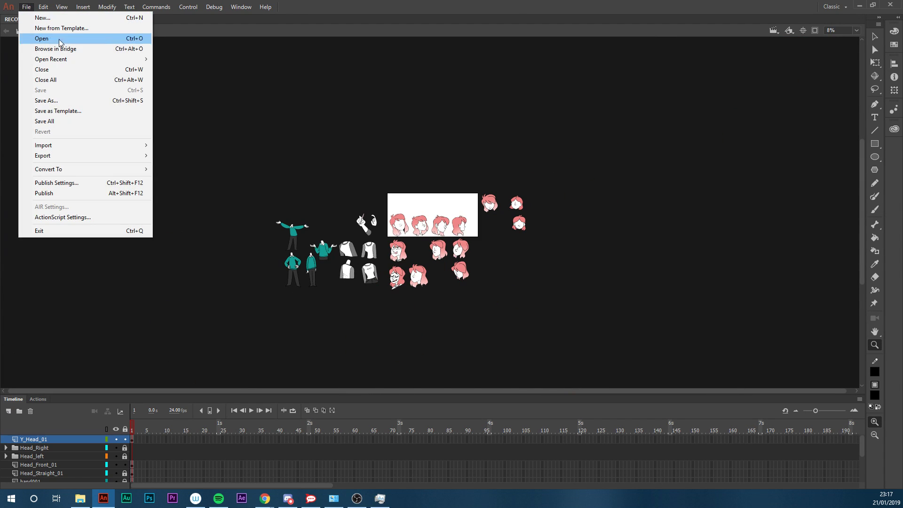
{"action": "left_click", "coordinate": [141, 39]}
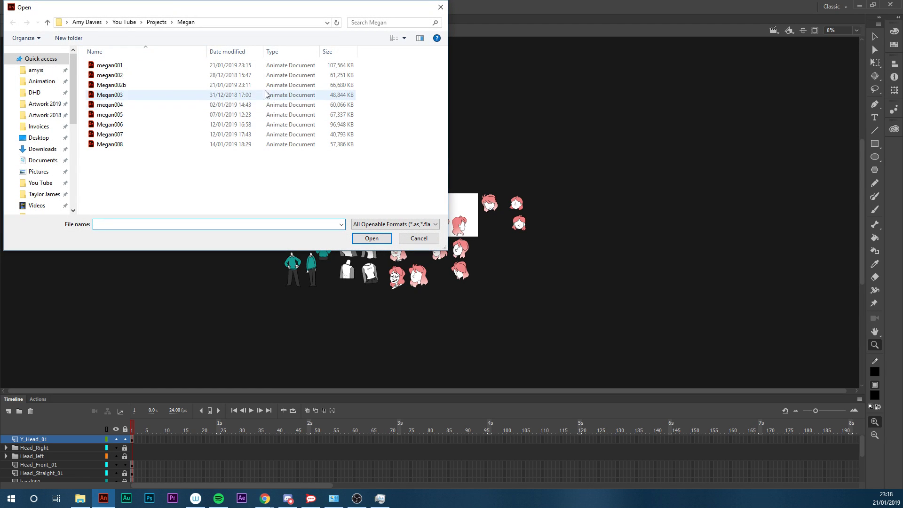
{"action": "double_click", "coordinate": [128, 88]}
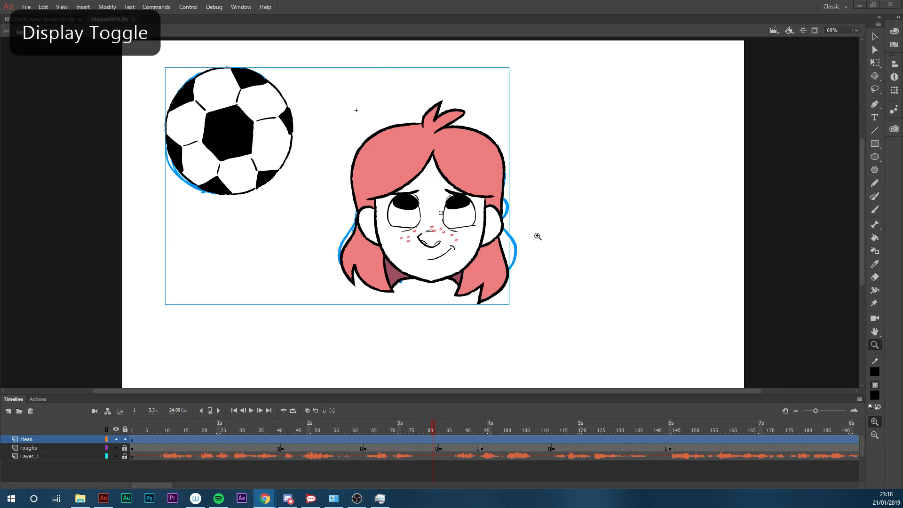
Examine the red-haired character's face and the main timeline between frames 67 and 89
{"action": "left_click_drag", "start_coordinate": [321, 428], "coordinate": [464, 431]}
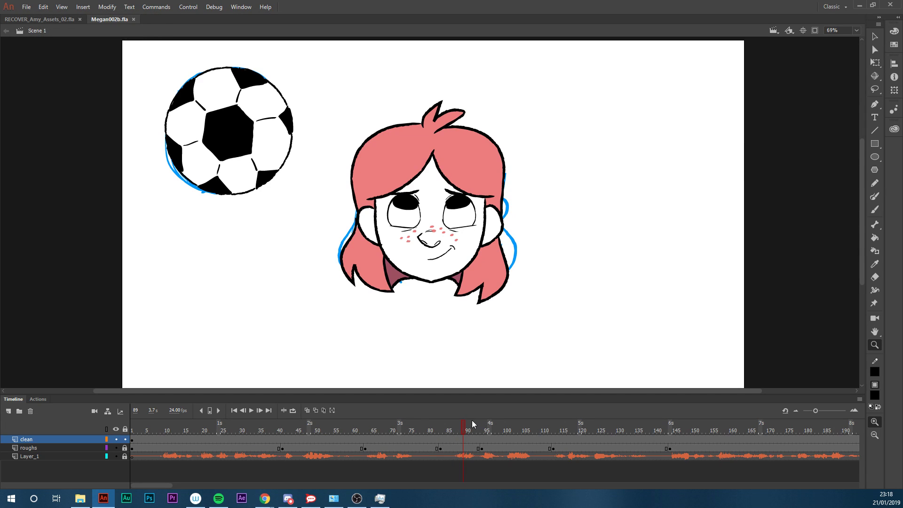
{"action": "left_click", "coordinate": [441, 197]}
{"action": "left_click", "coordinate": [443, 197]}
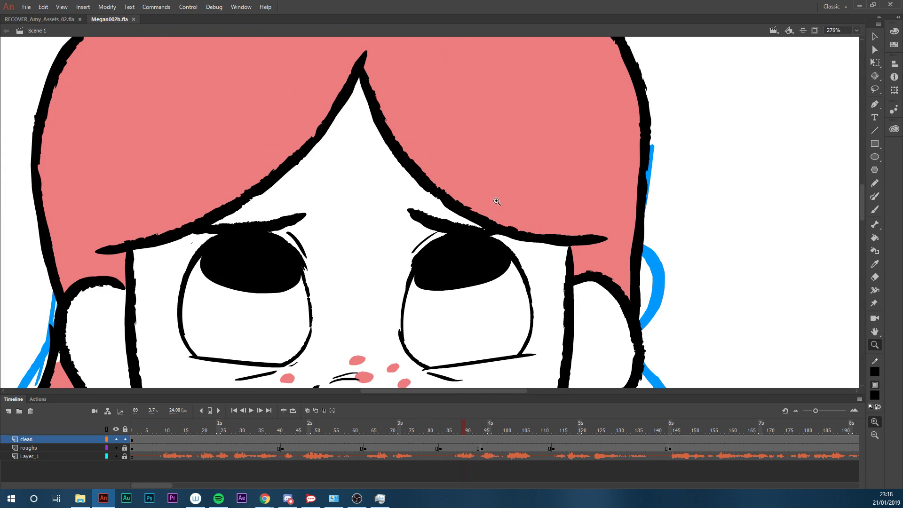
{"action": "left_click", "coordinate": [489, 212]}
{"action": "left_click", "coordinate": [875, 435]}
{"action": "left_click", "coordinate": [742, 354]}
{"action": "left_click", "coordinate": [741, 354]}
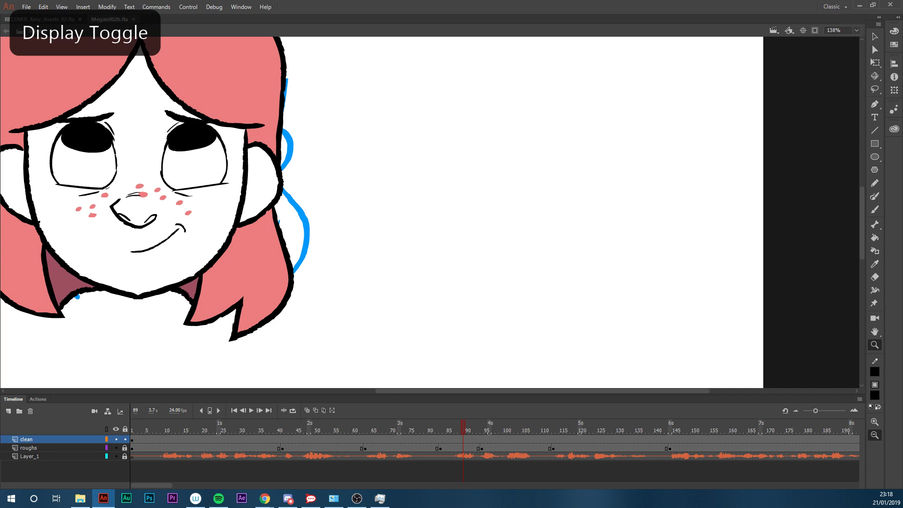
{"action": "mouse_move", "coordinate": [431, 429]}
{"action": "left_mouse_down"}
{"action": "mouse_move", "coordinate": [213, 456]}
{"action": "mouse_move", "coordinate": [379, 436]}
{"action": "left_mouse_up"}
{"action": "left_click", "coordinate": [381, 437]}
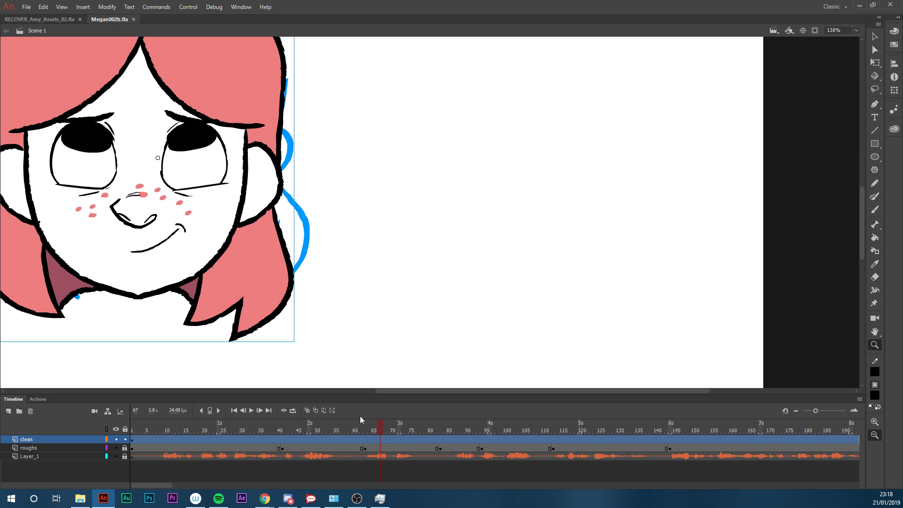
{"action": "left_click", "coordinate": [208, 243], "text": "alt"}
{"action": "left_click", "coordinate": [209, 236], "text": "alt"}
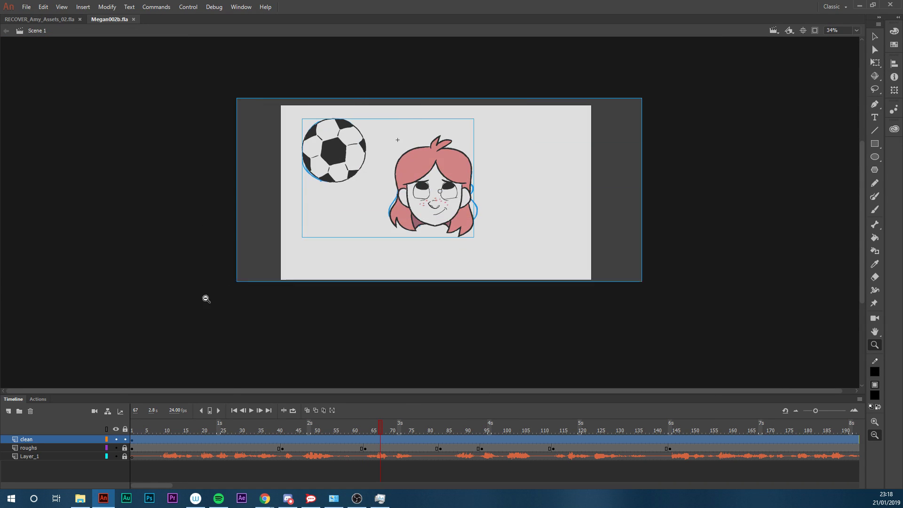
Check the 02_001 symbol's timeline, and scrub the main timeline between frames 82 and 101 to find where the second ball's rough starts
{"action": "left_click_drag", "start_coordinate": [213, 295], "coordinate": [213, 292]}
{"action": "key", "text": "v"}
{"action": "double_click", "coordinate": [463, 224]}
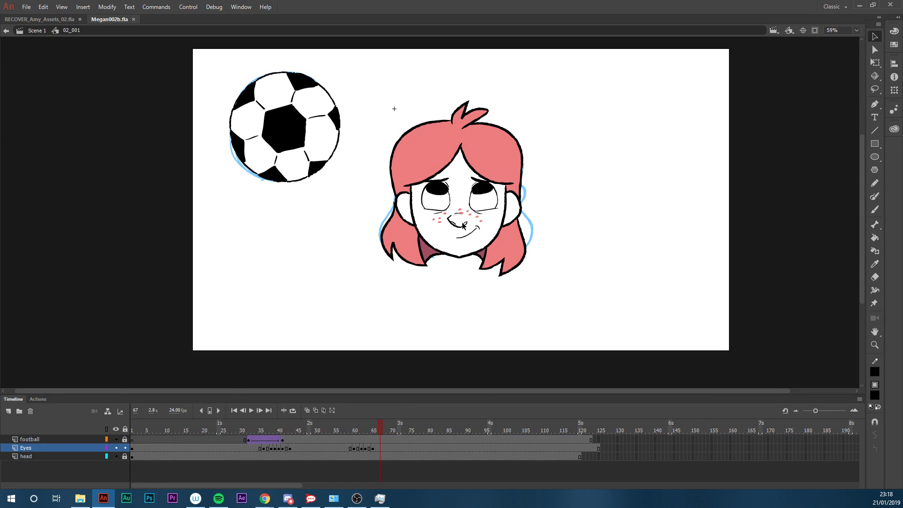
{"action": "mouse_move", "coordinate": [371, 440]}
{"action": "left_mouse_down"}
{"action": "mouse_move", "coordinate": [262, 447]}
{"action": "mouse_move", "coordinate": [433, 447]}
{"action": "mouse_move", "coordinate": [442, 434]}
{"action": "mouse_move", "coordinate": [572, 426]}
{"action": "mouse_move", "coordinate": [430, 439]}
{"action": "mouse_move", "coordinate": [633, 431]}
{"action": "mouse_move", "coordinate": [500, 439]}
{"action": "mouse_move", "coordinate": [549, 437]}
{"action": "left_mouse_up"}
{"action": "double_click", "coordinate": [153, 313]}
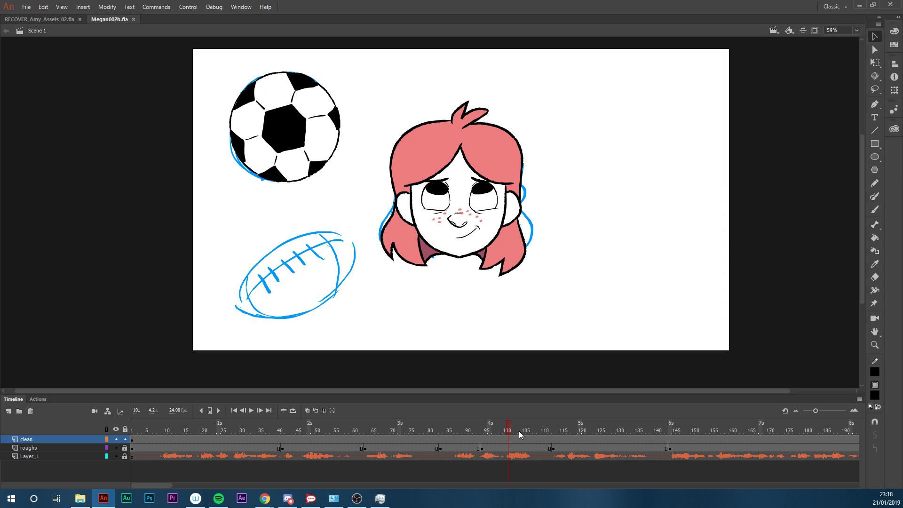
{"action": "left_click_drag", "start_coordinate": [508, 430], "coordinate": [438, 442]}
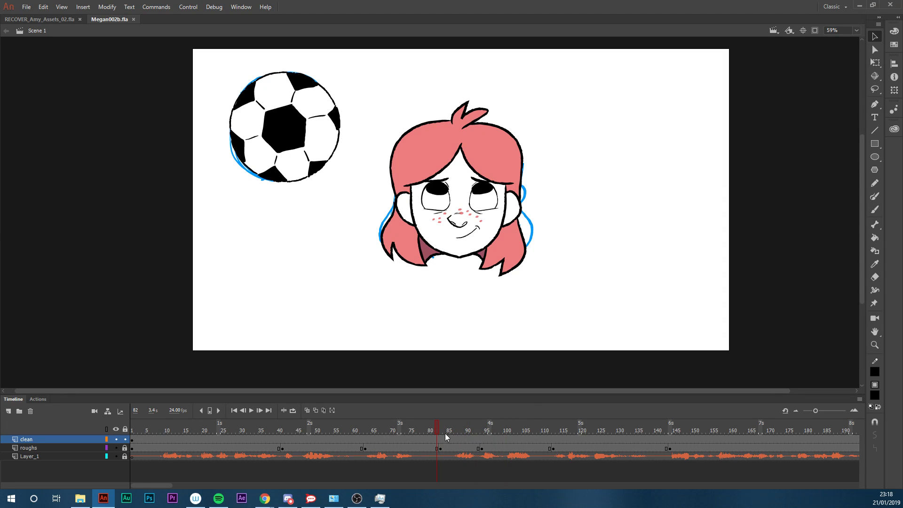
{"action": "left_click_drag", "start_coordinate": [421, 432], "coordinate": [465, 442]}
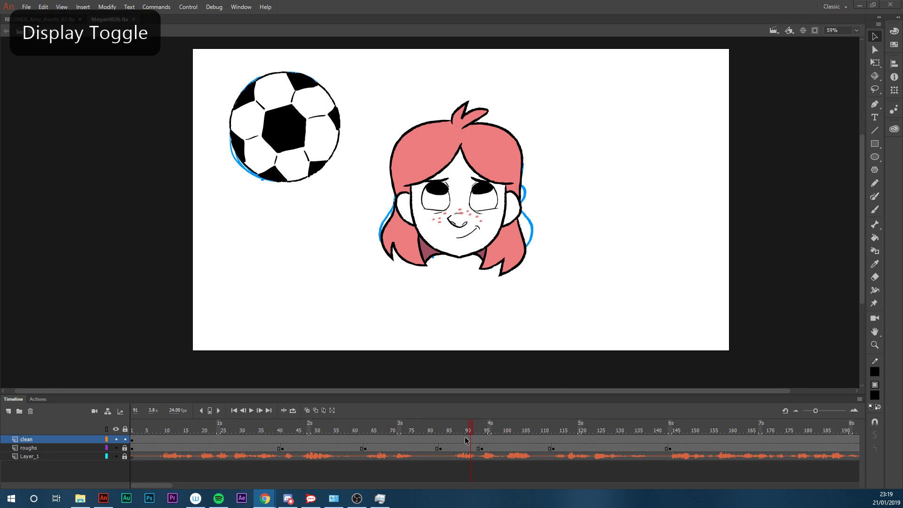
{"action": "left_click_drag", "start_coordinate": [464, 432], "coordinate": [489, 462]}
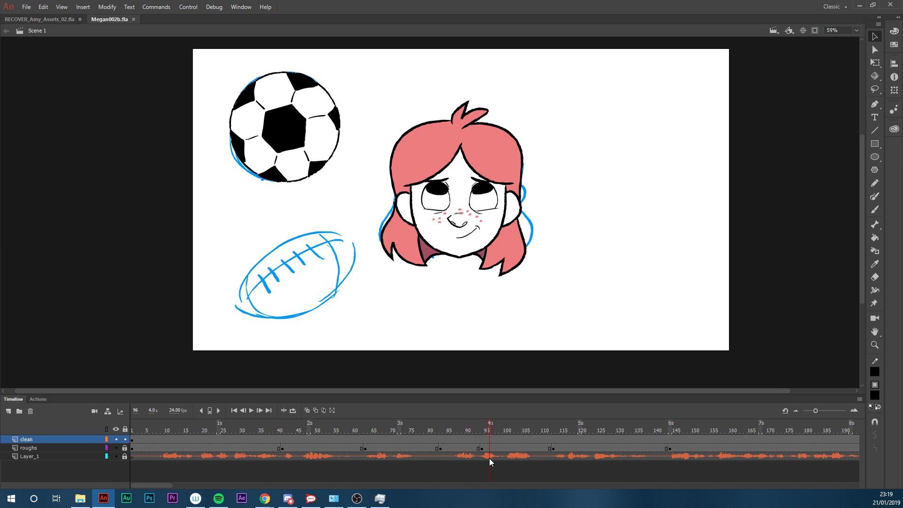
Insert a keyframe at frame 94 on the Eyes layer inside symbol 02_001 and compare it with the frame 60 pose
{"action": "left_click", "coordinate": [482, 441]}
{"action": "left_click", "coordinate": [442, 239]}
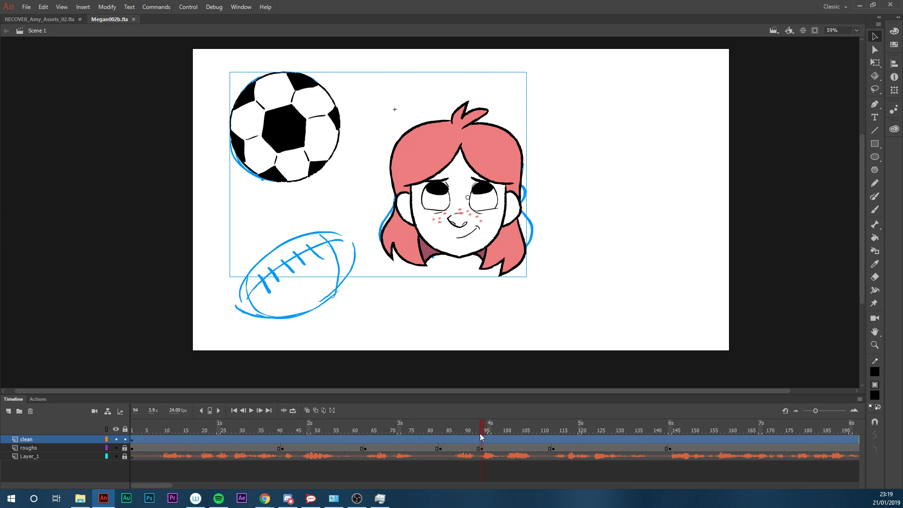
{"action": "double_click", "coordinate": [478, 250]}
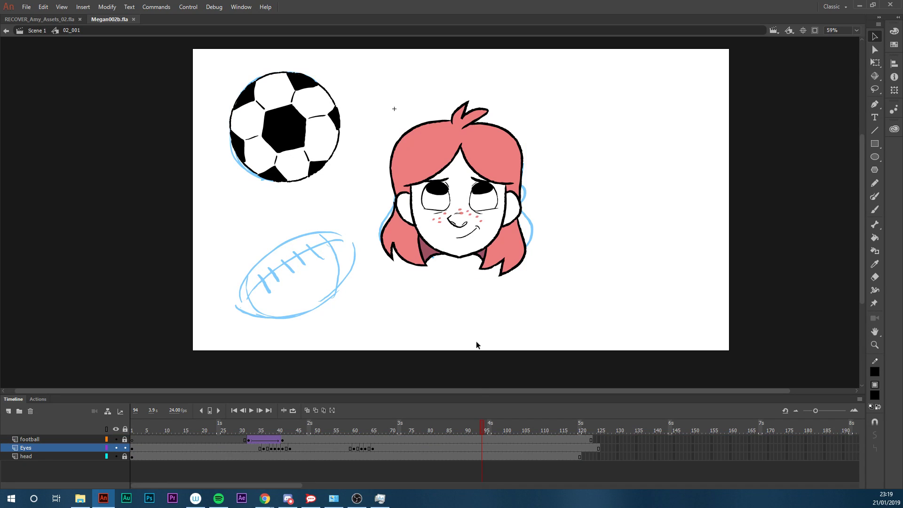
{"action": "left_click", "coordinate": [480, 449]}
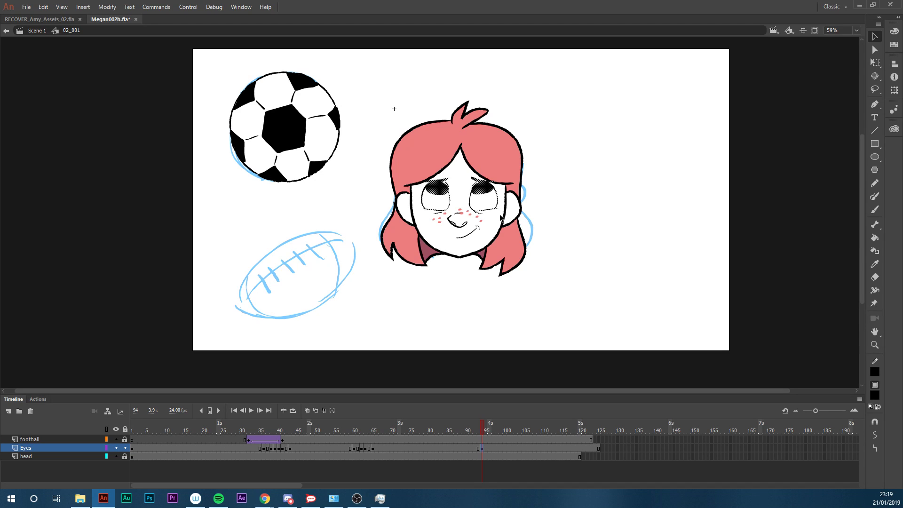
{"action": "left_click", "coordinate": [373, 449]}
{"action": "left_click", "coordinate": [354, 450]}
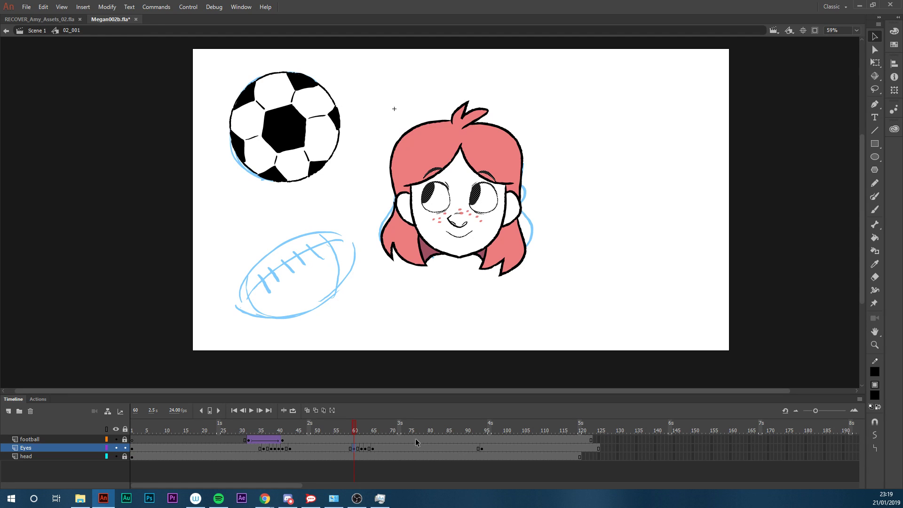
{"action": "left_click", "coordinate": [483, 449]}
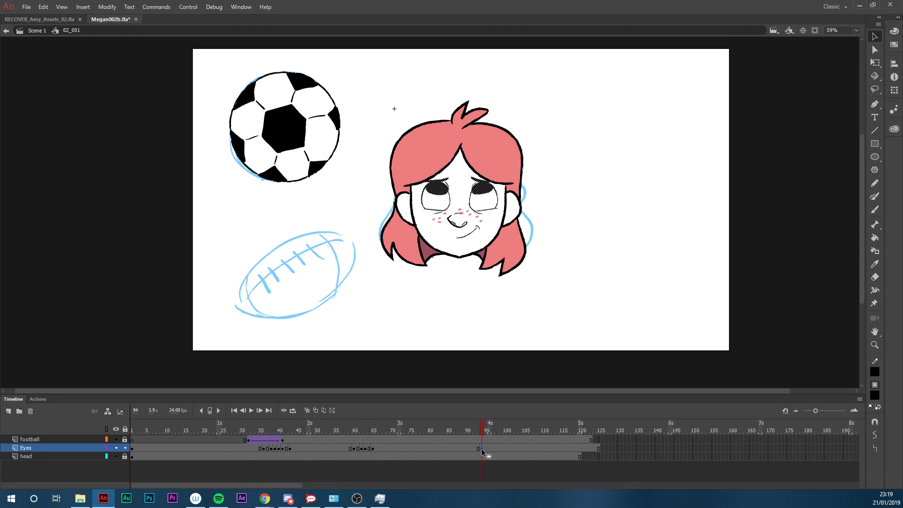
Erase the black pupils from both eyes on the Eyes layer at frame 94
{"action": "key", "text": "z"}
{"action": "left_click_drag", "start_coordinate": [576, 131], "coordinate": [331, 295]}
{"action": "key", "text": "e"}
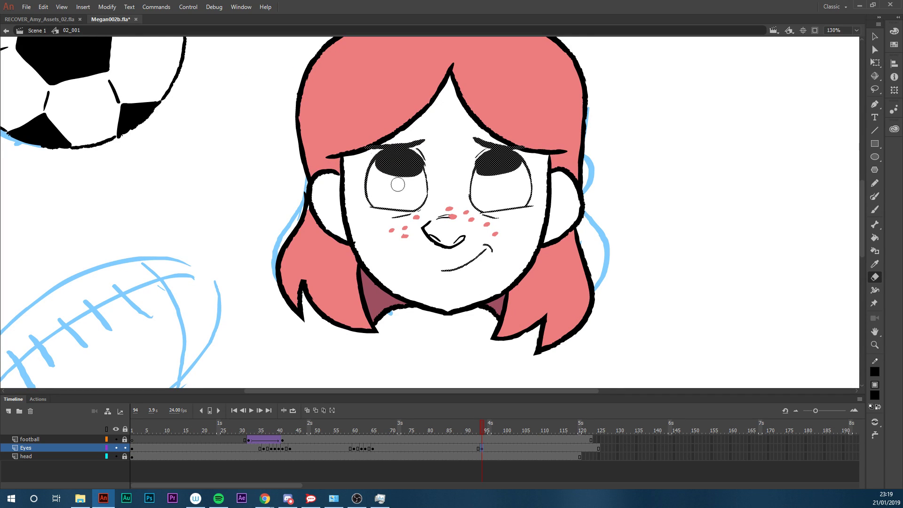
{"action": "mouse_move", "coordinate": [381, 168]}
{"action": "left_mouse_down"}
{"action": "mouse_move", "coordinate": [400, 160]}
{"action": "mouse_move", "coordinate": [387, 162]}
{"action": "mouse_move", "coordinate": [414, 175]}
{"action": "mouse_move", "coordinate": [408, 162]}
{"action": "left_mouse_up"}
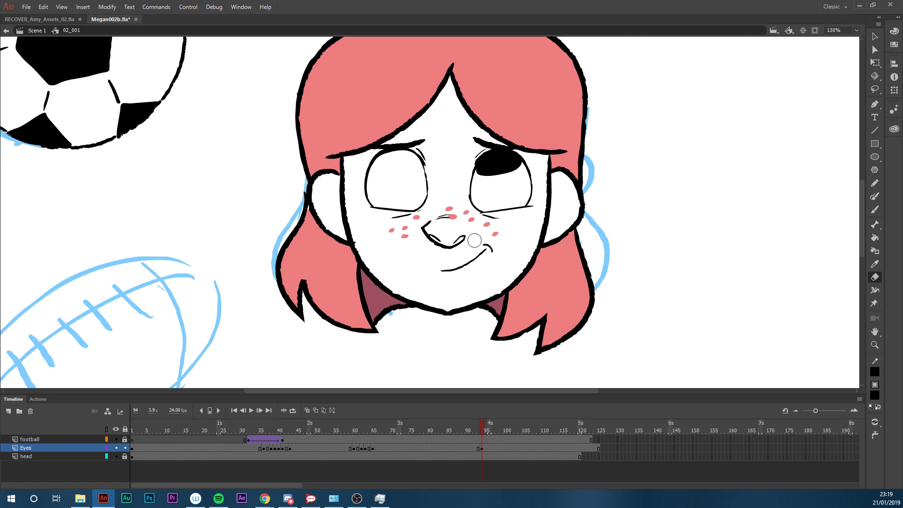
{"action": "mouse_move", "coordinate": [486, 180]}
{"action": "left_mouse_down"}
{"action": "mouse_move", "coordinate": [498, 162]}
{"action": "mouse_move", "coordinate": [494, 173]}
{"action": "mouse_move", "coordinate": [487, 165]}
{"action": "mouse_move", "coordinate": [512, 165]}
{"action": "mouse_move", "coordinate": [501, 175]}
{"action": "mouse_move", "coordinate": [485, 167]}
{"action": "mouse_move", "coordinate": [500, 160]}
{"action": "left_mouse_up"}
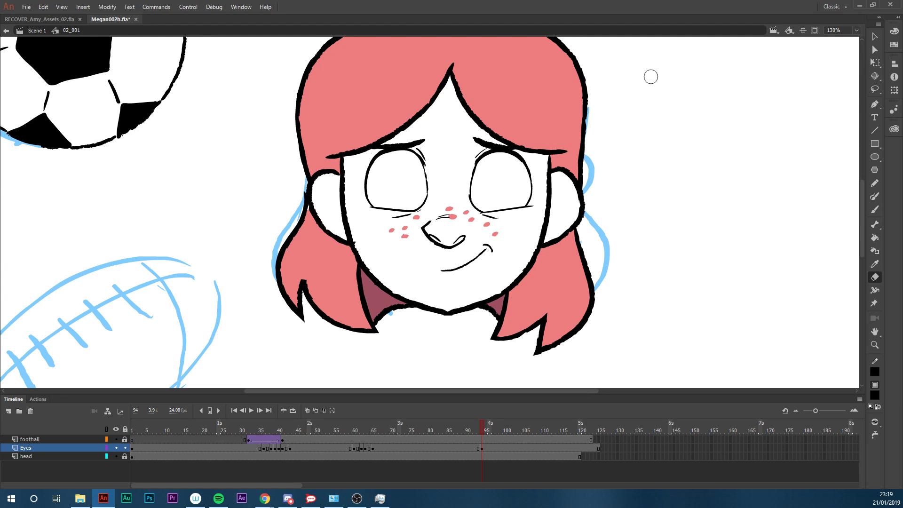
Erase both eyebrows at frame 94, leaving the eye outlines in place
{"action": "left_click_drag", "start_coordinate": [480, 136], "coordinate": [525, 148]}
{"action": "key", "text": "ctrl+z"}
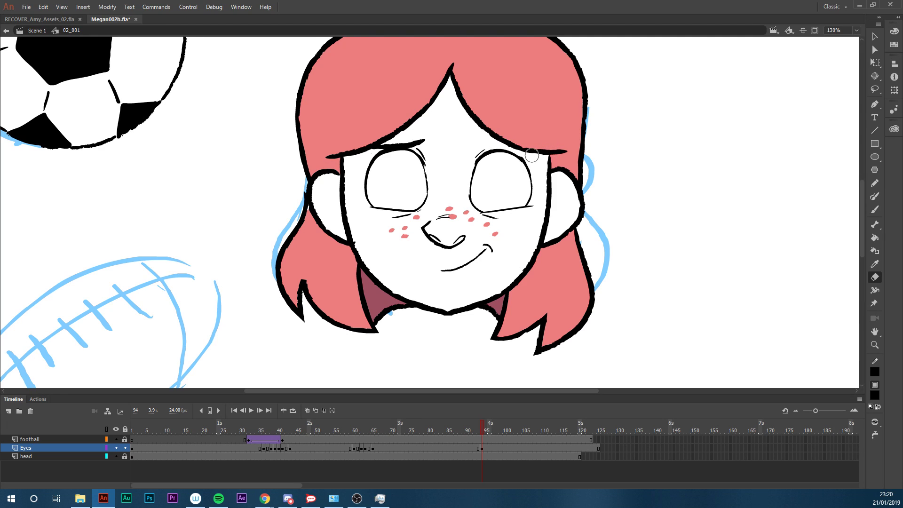
{"action": "mouse_move", "coordinate": [372, 141]}
{"action": "left_mouse_down"}
{"action": "mouse_move", "coordinate": [418, 134]}
{"action": "mouse_move", "coordinate": [402, 140]}
{"action": "mouse_move", "coordinate": [418, 130]}
{"action": "left_mouse_up"}
{"action": "key", "text": "ctrl+z"}
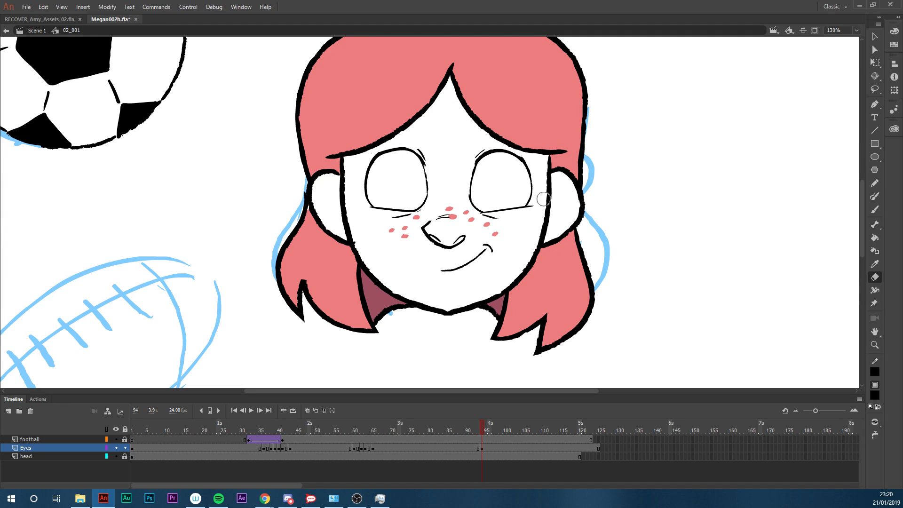
Turn on the Brush tool's pressure option, and try a short Paint Brush stroke beside the right-hand eye
{"action": "key", "text": "b"}
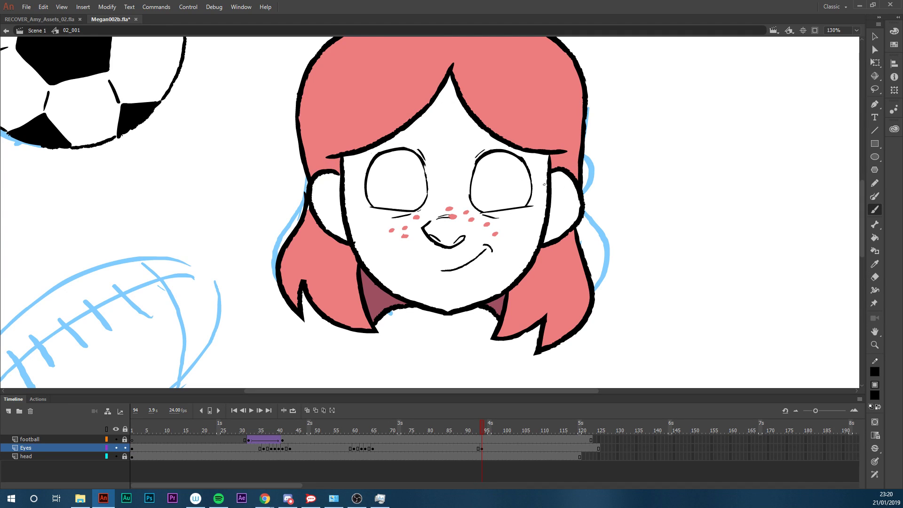
{"action": "left_click", "coordinate": [875, 462]}
{"action": "key", "text": "y"}
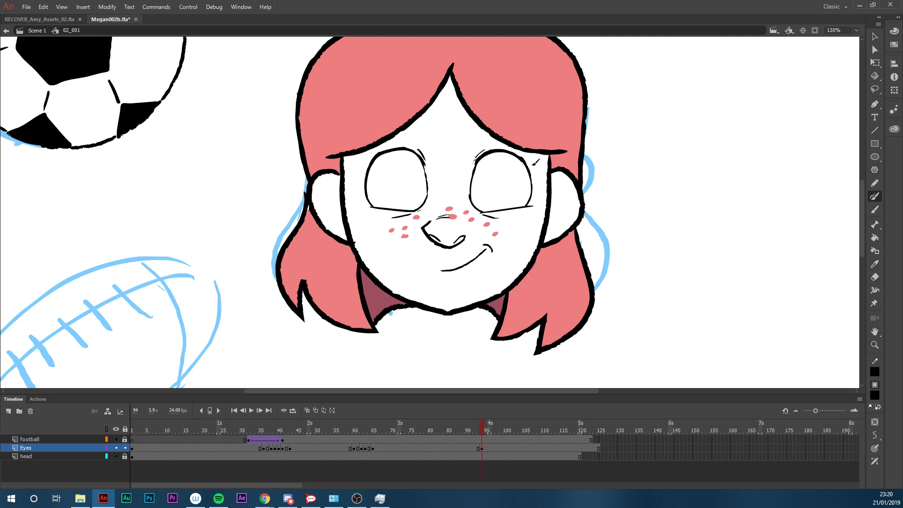
{"action": "key", "text": "ctrl+z"}
{"action": "key", "text": "e"}
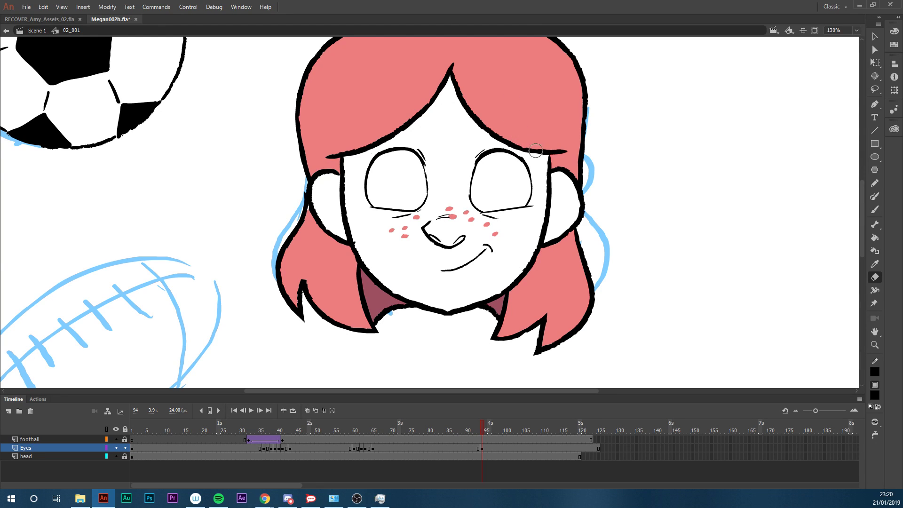
{"action": "mouse_move", "coordinate": [524, 151]}
{"action": "left_mouse_down"}
{"action": "mouse_move", "coordinate": [516, 224]}
{"action": "mouse_move", "coordinate": [346, 207]}
{"action": "mouse_move", "coordinate": [541, 155]}
{"action": "left_mouse_up"}
{"action": "key", "text": "ctrl+z"}
{"action": "key", "text": "l"}
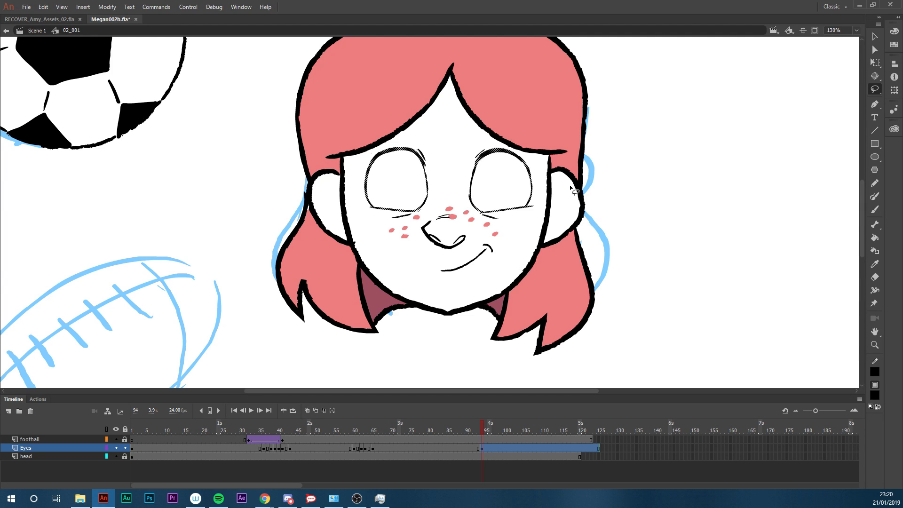
{"action": "left_click", "coordinate": [570, 188]}
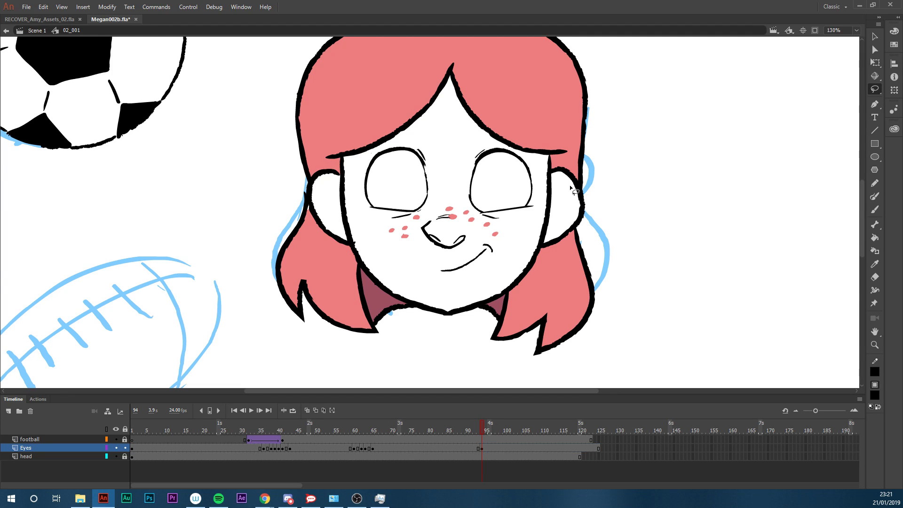
Draw curved outlines for the downward-looking pupils in the lower left of both eyes with the Brush tool at frame 94
{"action": "left_click", "coordinate": [482, 448]}
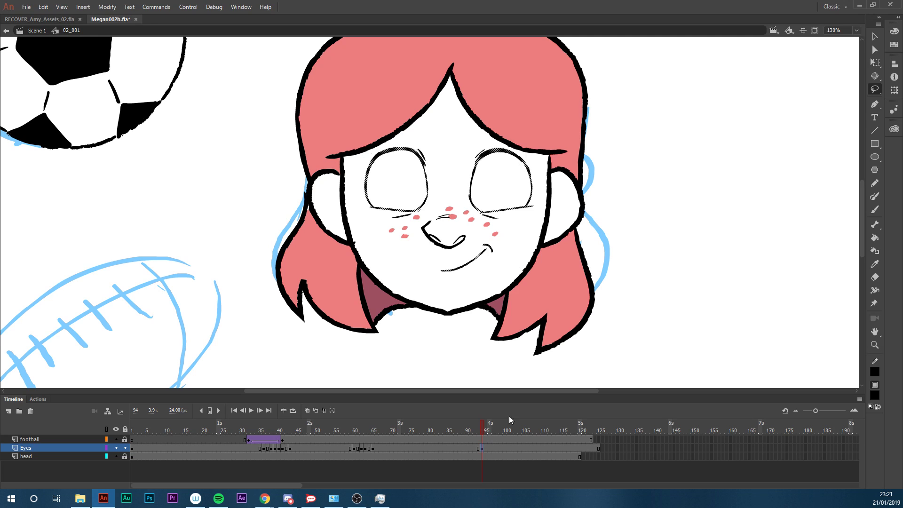
{"action": "key", "text": "z"}
{"action": "left_click_drag", "start_coordinate": [684, 85], "coordinate": [221, 345]}
{"action": "key", "text": "b"}
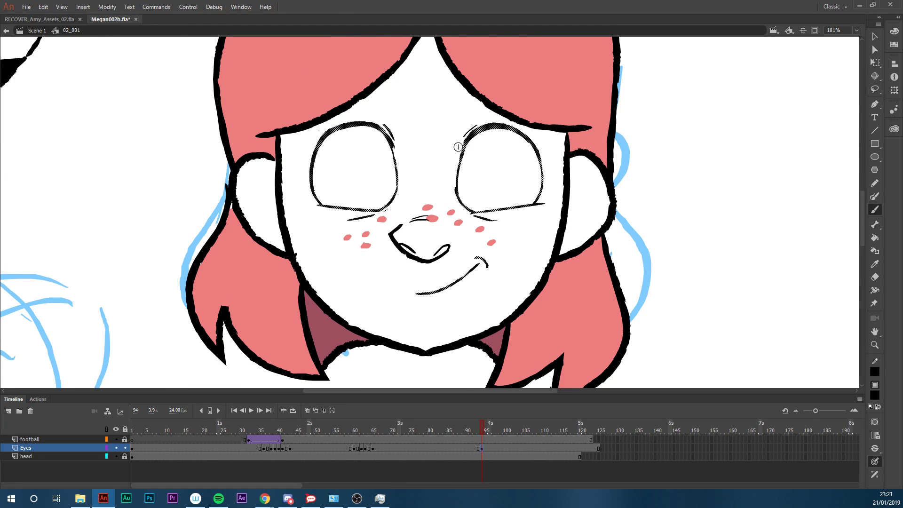
{"action": "left_click_drag", "start_coordinate": [460, 173], "coordinate": [513, 197]}
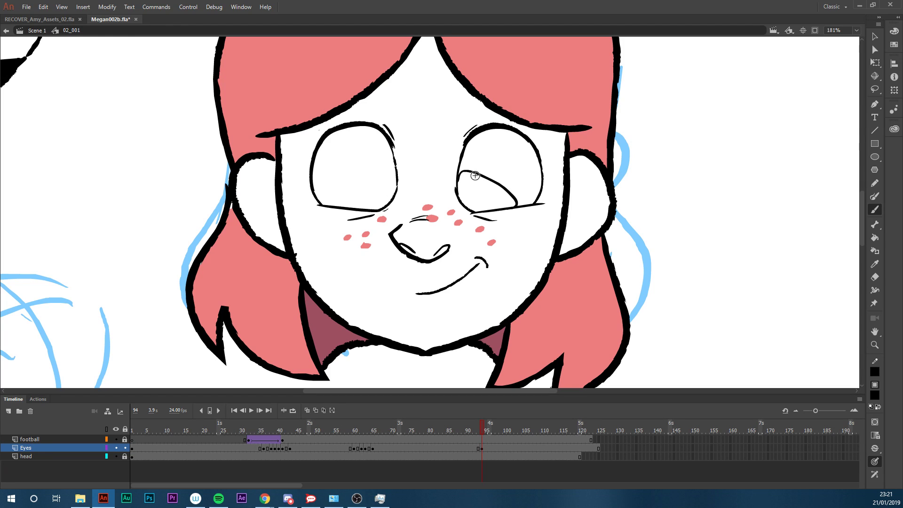
{"action": "mouse_move", "coordinate": [314, 164]}
{"action": "left_mouse_down"}
{"action": "mouse_move", "coordinate": [353, 191]}
{"action": "mouse_move", "coordinate": [357, 207]}
{"action": "left_mouse_up"}
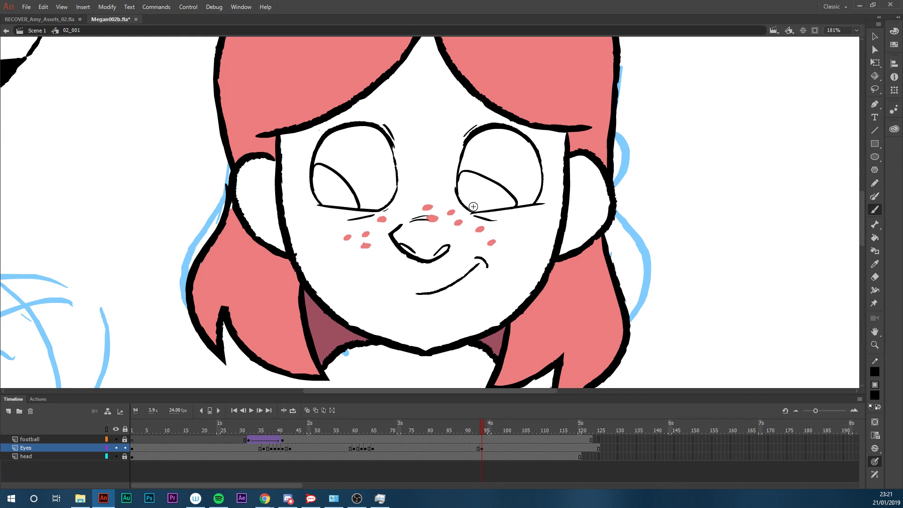
Try filling both curved pupil shapes with black at frame 94, and compare the gaze with the surrounding drawings
{"action": "key", "text": "k"}
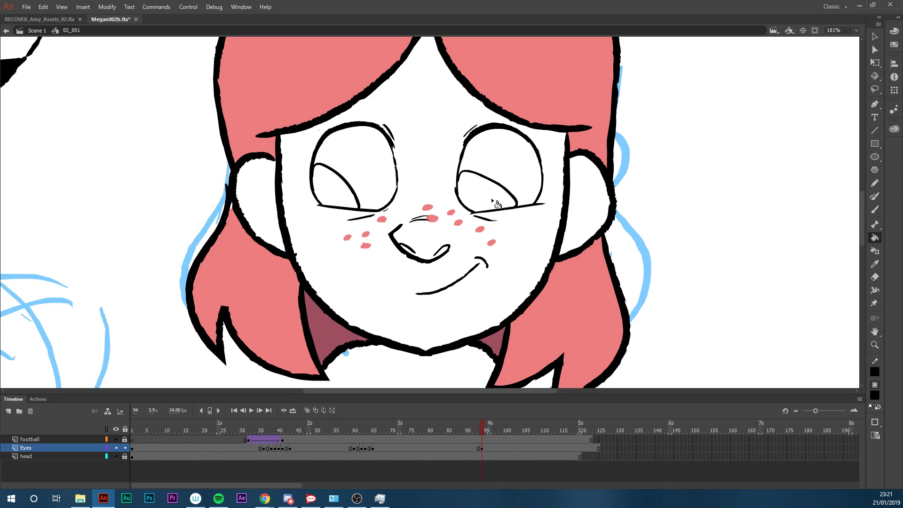
{"action": "left_click", "coordinate": [503, 201]}
{"action": "left_click", "coordinate": [335, 197]}
{"action": "key", "text": "z"}
{"action": "left_click", "coordinate": [531, 249], "text": "alt"}
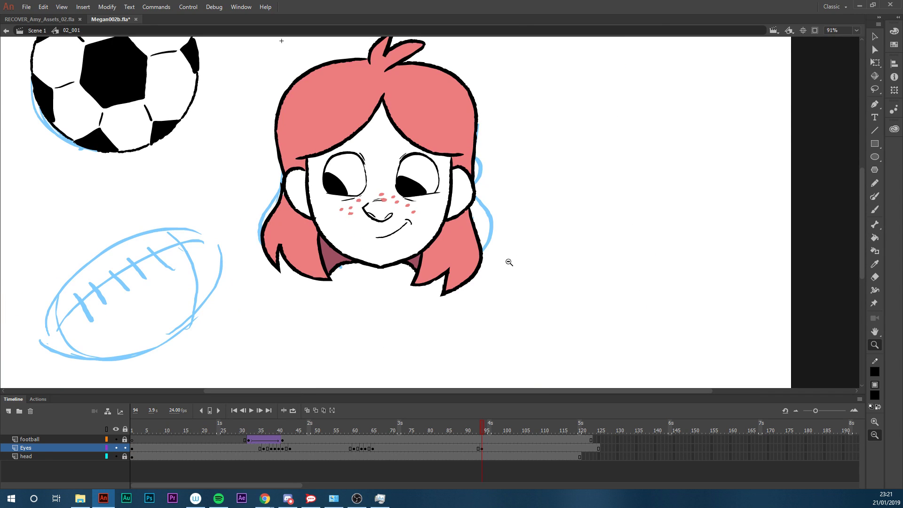
{"action": "left_click", "coordinate": [500, 266], "text": "alt"}
{"action": "left_click_drag", "start_coordinate": [582, 99], "coordinate": [191, 311]}
{"action": "left_click_drag", "start_coordinate": [645, 75], "coordinate": [277, 269]}
Undo the black fills and the curved pupil outlines in both eyes
{"action": "key", "text": "ctrl+z"}
{"action": "key", "text": "ctrl+z"}
{"action": "key", "text": "ctrl+z"}
{"action": "key", "text": "ctrl+z"}
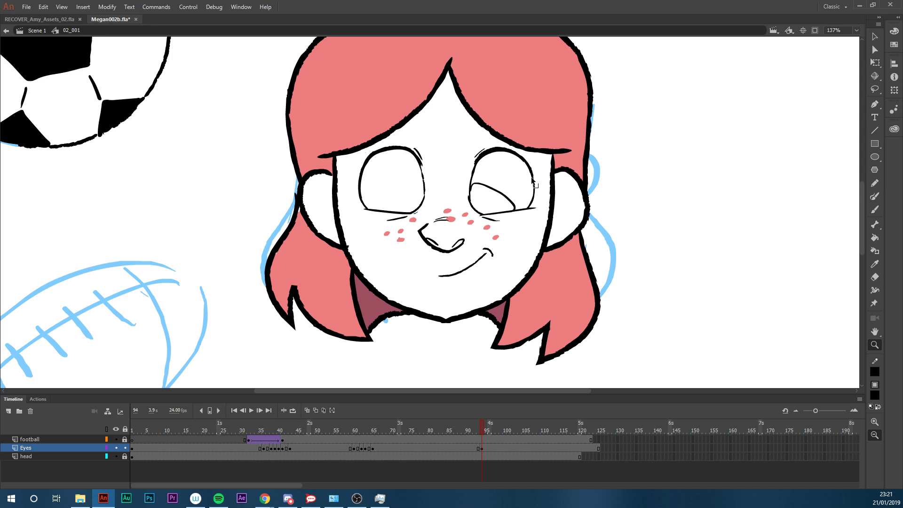
Draw slanted pupil edges across the lower left of both eyes at frame 94, and fill the enclosed pupils with black
{"action": "key", "text": "b"}
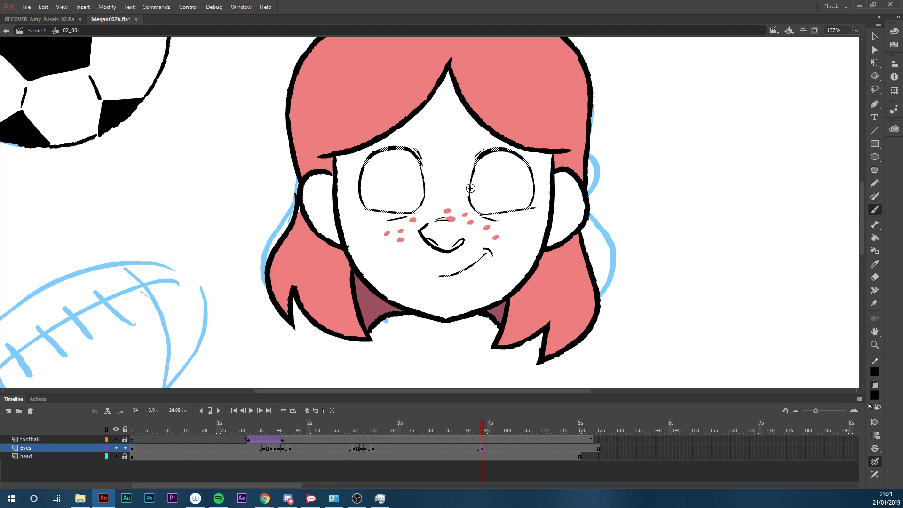
{"action": "left_click_drag", "start_coordinate": [471, 184], "coordinate": [501, 210]}
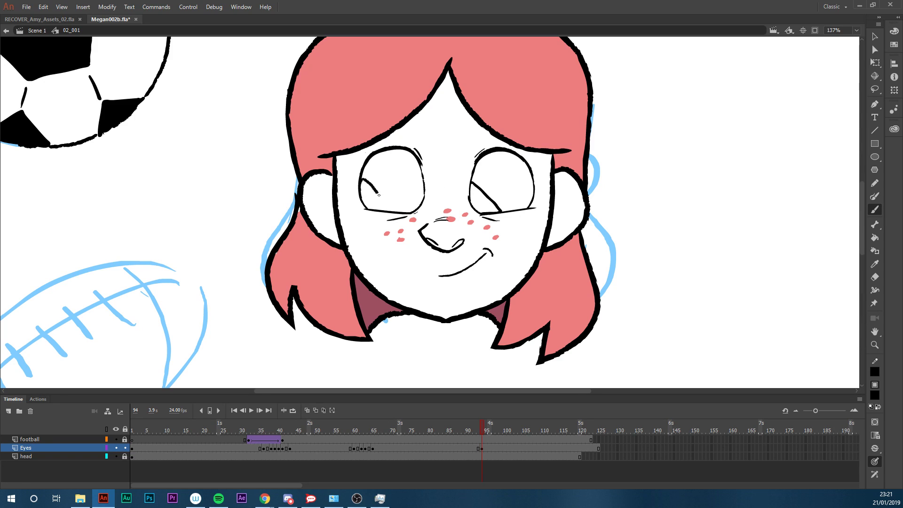
{"action": "key", "text": "k"}
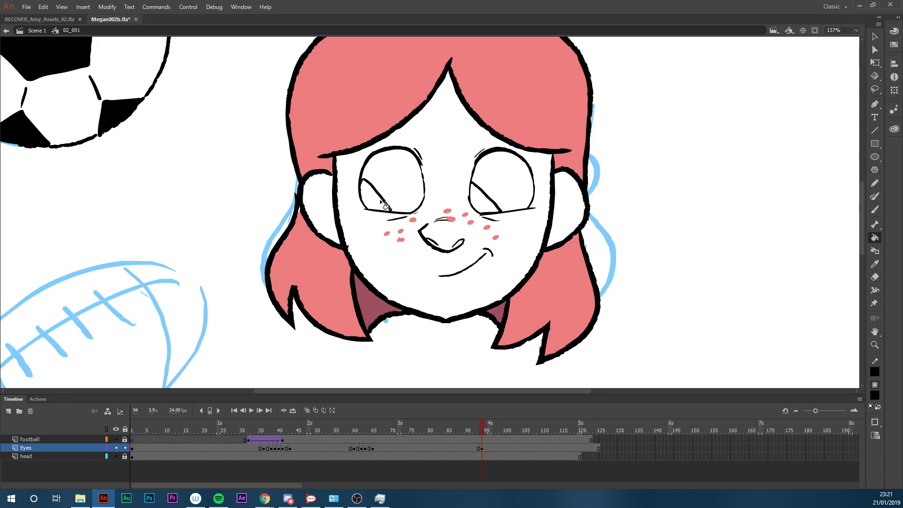
{"action": "left_click", "coordinate": [374, 198]}
{"action": "left_click", "coordinate": [485, 205]}
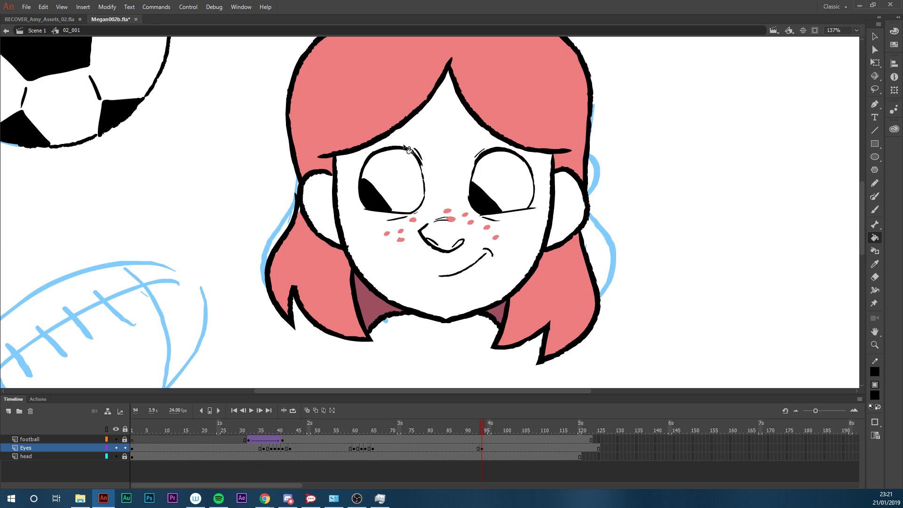
Draw raised, slanted eyebrows over the hair above both eyes with the Brush tool at frame 94
{"action": "key", "text": "b"}
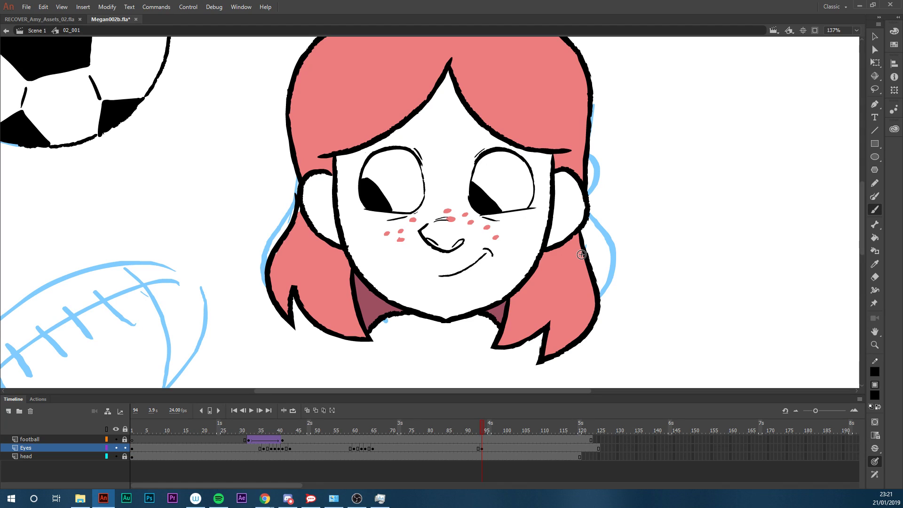
{"action": "mouse_move", "coordinate": [459, 207]}
{"action": "left_mouse_down"}
{"action": "mouse_move", "coordinate": [489, 235]}
{"action": "mouse_move", "coordinate": [464, 329]}
{"action": "left_mouse_up"}
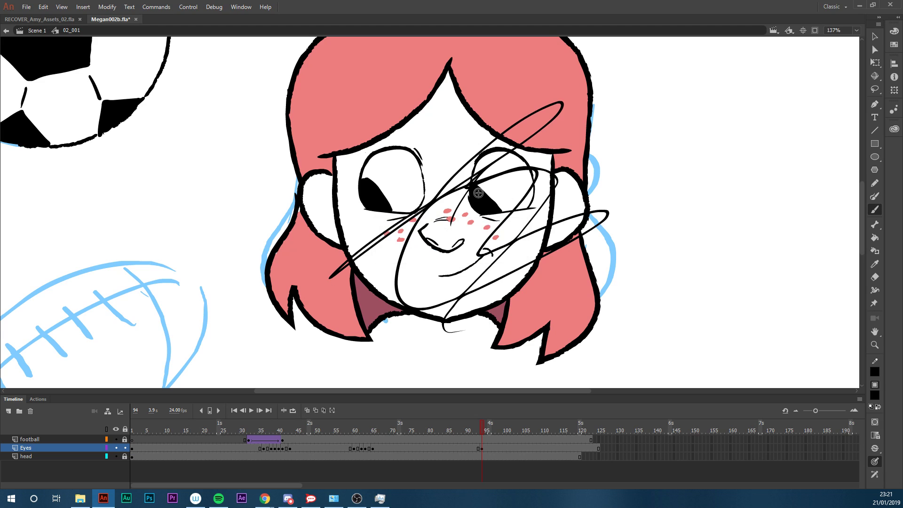
{"action": "key", "text": "ctrl+z"}
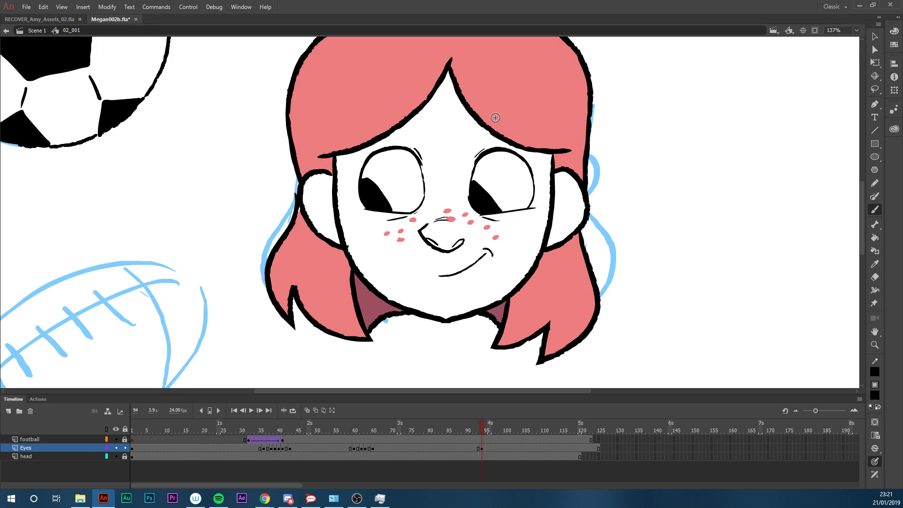
{"action": "left_click_drag", "start_coordinate": [483, 109], "coordinate": [523, 133]}
{"action": "left_click_drag", "start_coordinate": [366, 128], "coordinate": [408, 102]}
{"action": "left_click_drag", "start_coordinate": [363, 129], "coordinate": [403, 108]}
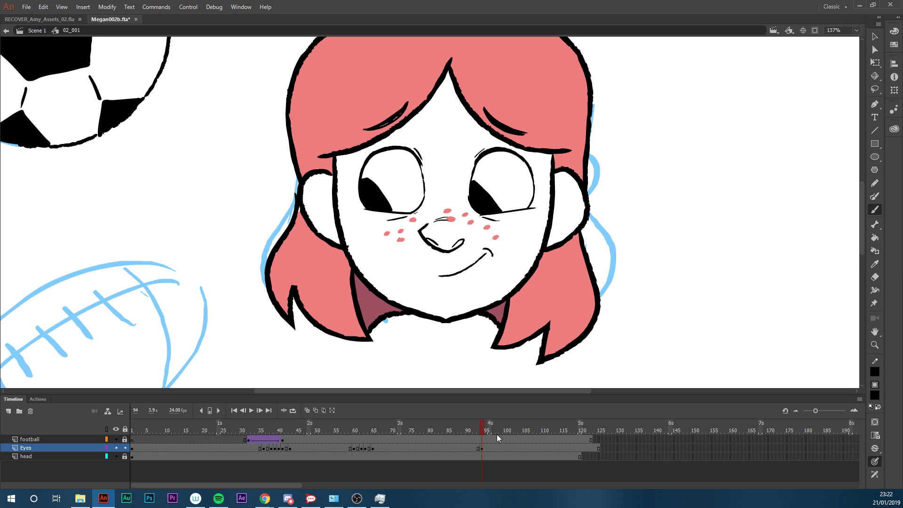
Insert a keyframe at frame 89 on the Eyes layer, and remove the surplus frames before the downward look
{"action": "left_click_drag", "start_coordinate": [479, 429], "coordinate": [497, 445]}
{"action": "left_click", "coordinate": [465, 448]}
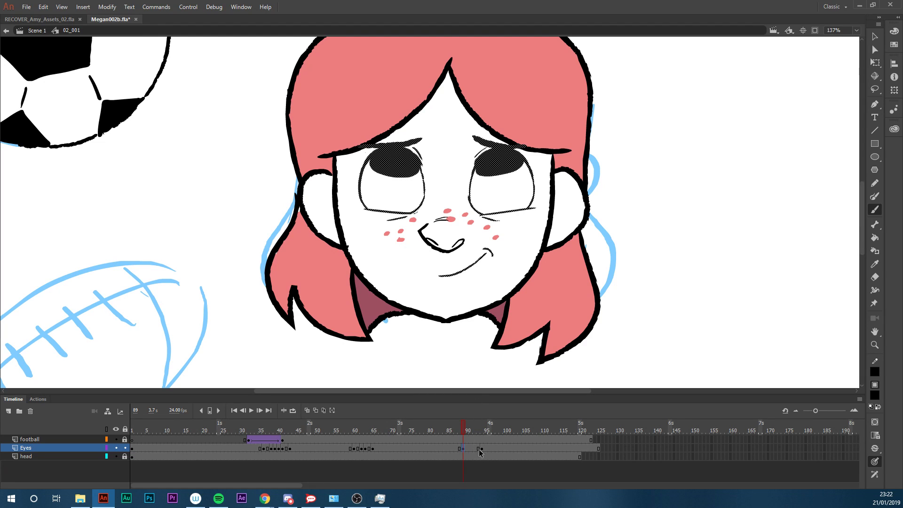
{"action": "left_click", "coordinate": [467, 449]}
{"action": "key", "text": "F5"}
{"action": "left_click_drag", "start_coordinate": [470, 448], "coordinate": [478, 447]}
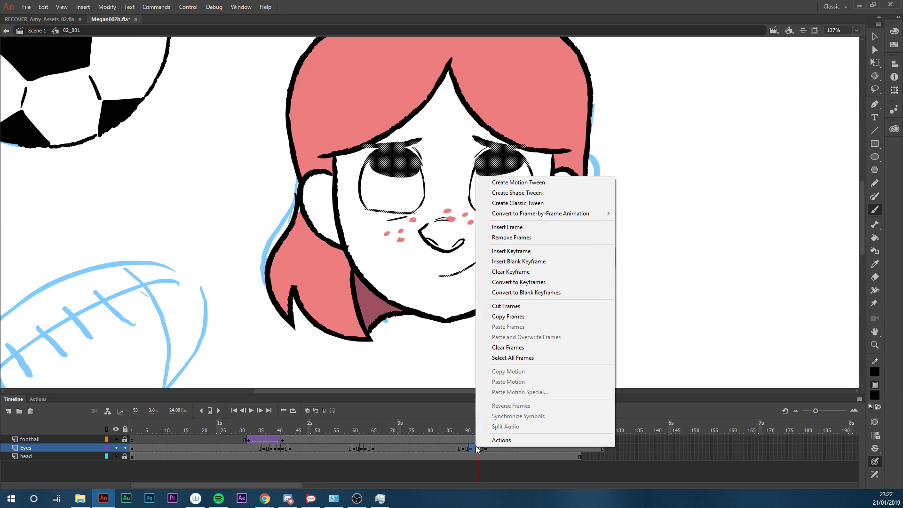
{"action": "left_click", "coordinate": [512, 238]}
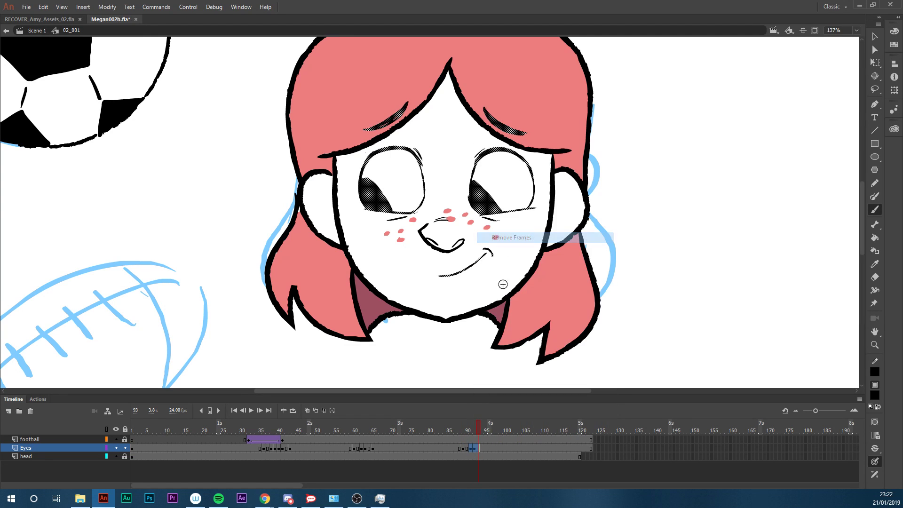
Step through frames 89 to 93 on the Eyes layer to examine the change from the upward to the downward look
{"action": "left_click", "coordinate": [464, 448]}
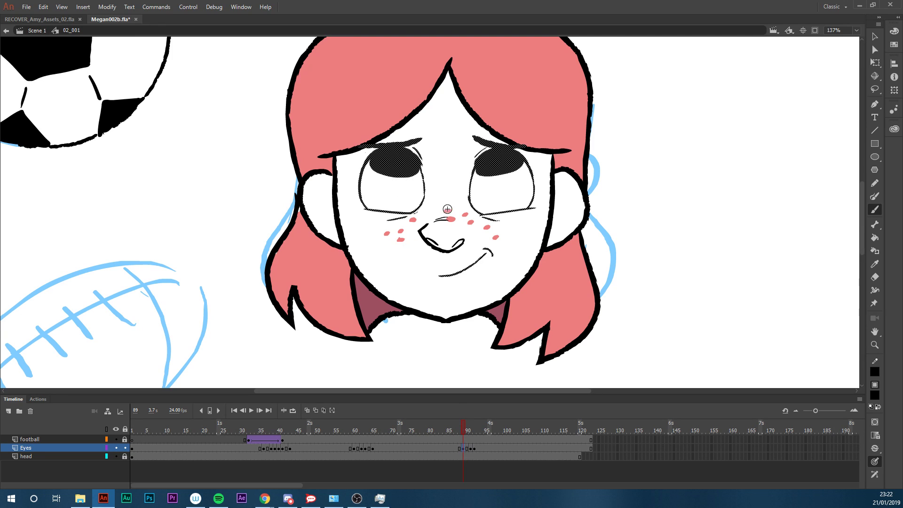
{"action": "left_click", "coordinate": [459, 431]}
{"action": "left_click_drag", "start_coordinate": [460, 431], "coordinate": [463, 450]}
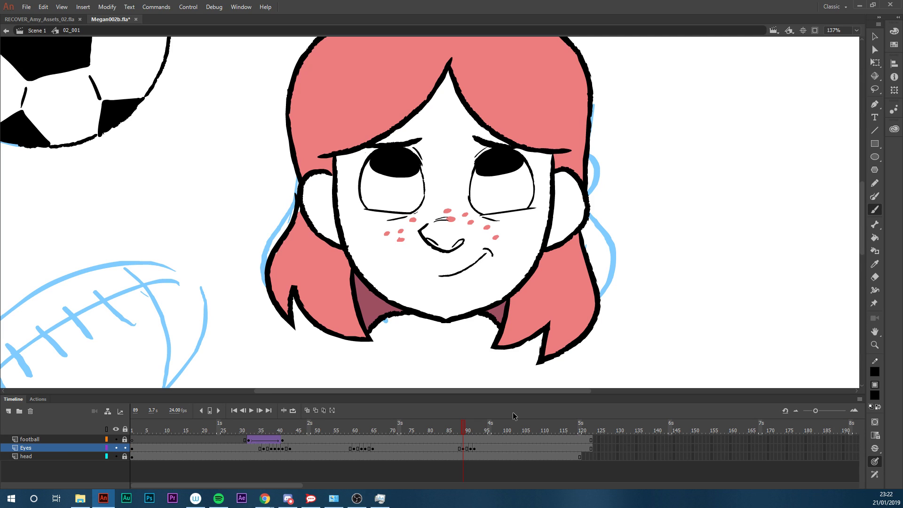
{"action": "mouse_move", "coordinate": [861, 242]}
{"action": "left_mouse_down"}
{"action": "mouse_move", "coordinate": [859, 264]}
{"action": "mouse_move", "coordinate": [860, 232]}
{"action": "left_mouse_up"}
{"action": "left_click", "coordinate": [464, 449]}
{"action": "key", "text": "period"}
{"action": "key", "text": "period"}
{"action": "key", "text": "period"}
{"action": "key", "text": "period"}
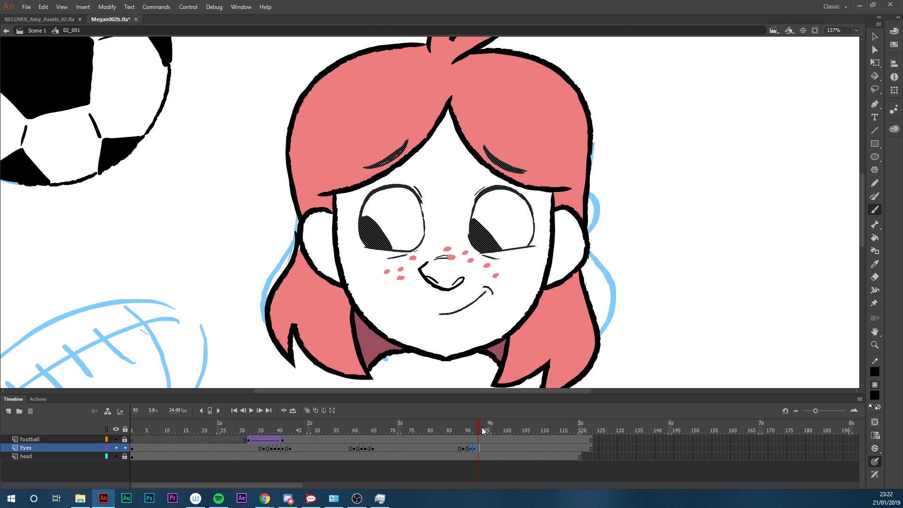
{"action": "left_click", "coordinate": [469, 448]}
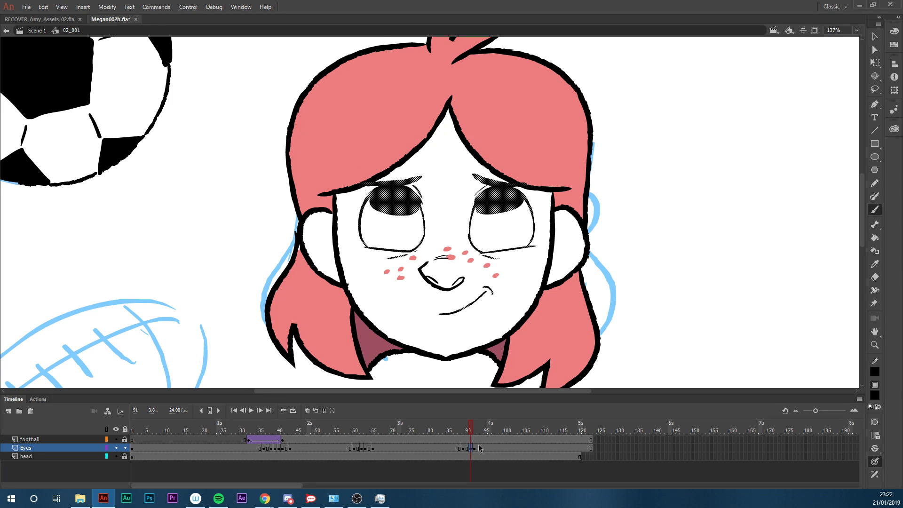
{"action": "key", "text": "period"}
{"action": "left_click", "coordinate": [471, 448]}
{"action": "key", "text": "period"}
{"action": "key", "text": "comma"}
{"action": "key", "text": "period"}
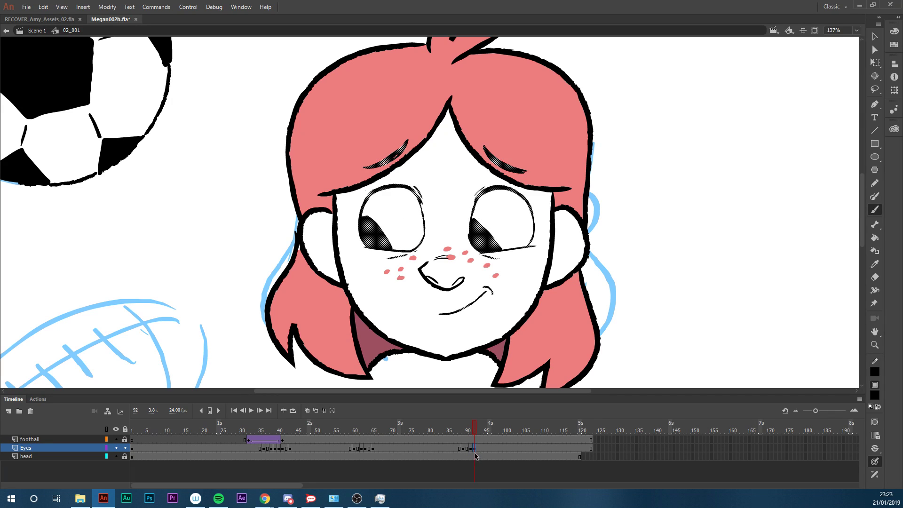
Insert two frames on the Eyes layer to move the downward look back to frame 94, and scrub the transition
{"action": "key", "text": "comma"}
{"action": "key", "text": "F5"}
{"action": "left_click", "coordinate": [475, 448]}
{"action": "key", "text": "F5"}
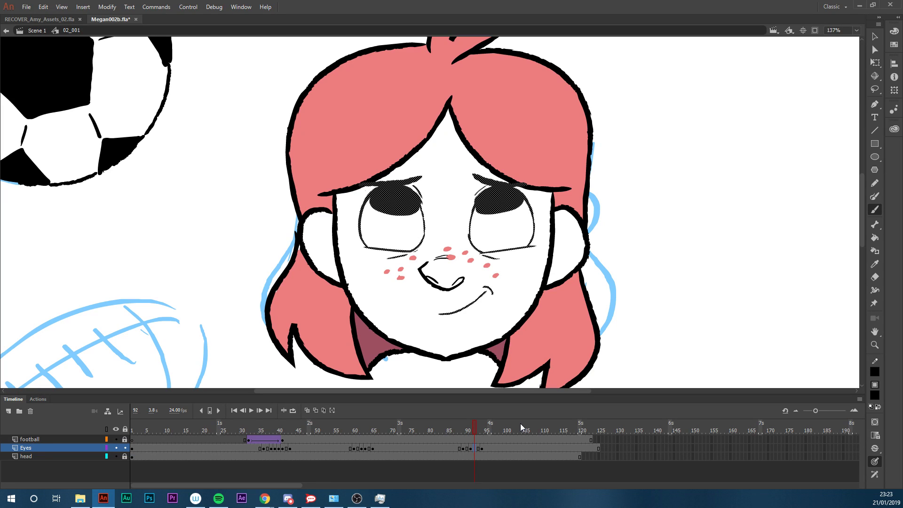
{"action": "left_click", "coordinate": [471, 449]}
{"action": "left_click", "coordinate": [473, 431]}
{"action": "left_click_drag", "start_coordinate": [473, 431], "coordinate": [460, 455]}
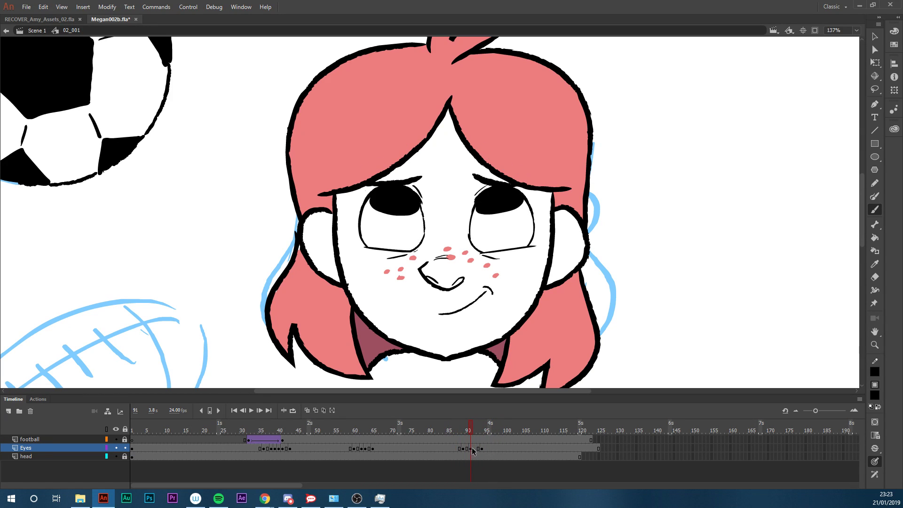
Clear the upward-look drawings from frame 89 up to the downward look, keeping only the eye outlines at frame 89
{"action": "left_click", "coordinate": [471, 448]}
{"action": "left_click_drag", "start_coordinate": [471, 449], "coordinate": [466, 449]}
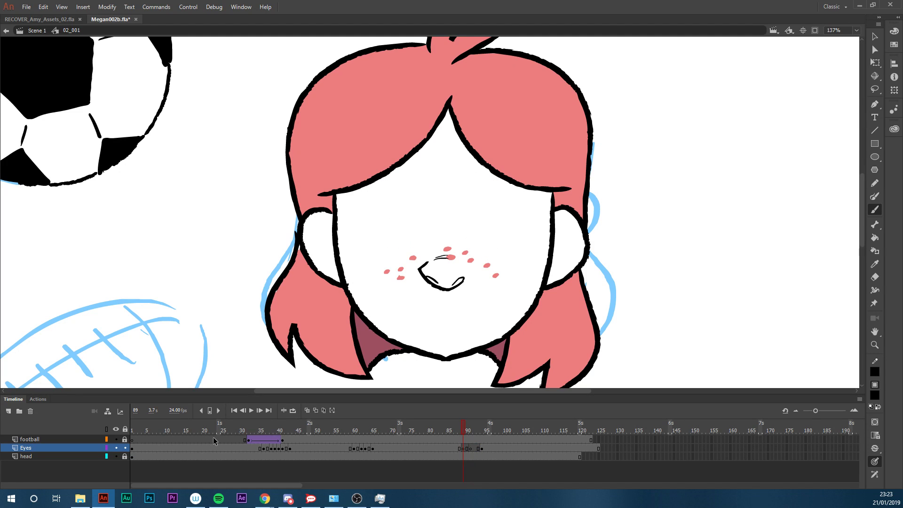
{"action": "key", "text": "ctrl+z"}
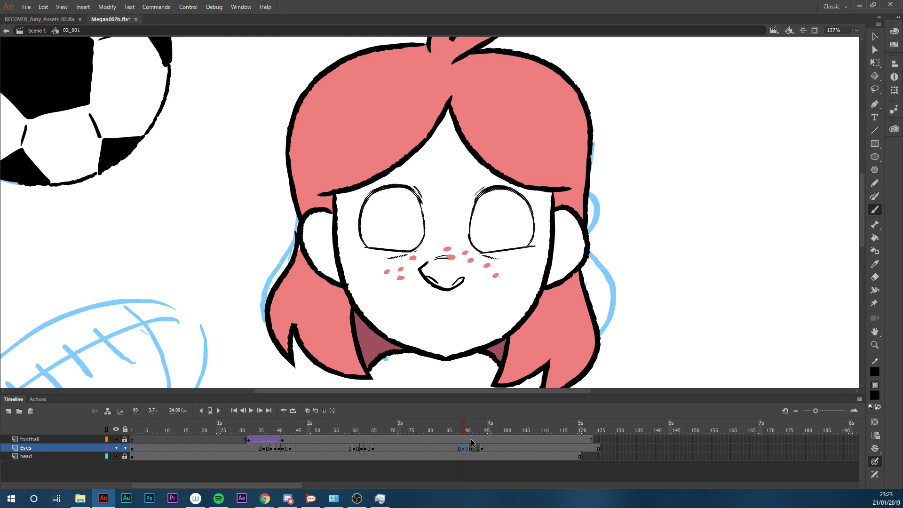
Turn on onion skinning across the neighbouring keyframes, and draw worried eyebrows just above both eyes at frame 89
{"action": "left_click", "coordinate": [307, 410]}
{"action": "left_click_drag", "start_coordinate": [471, 431], "coordinate": [488, 430]}
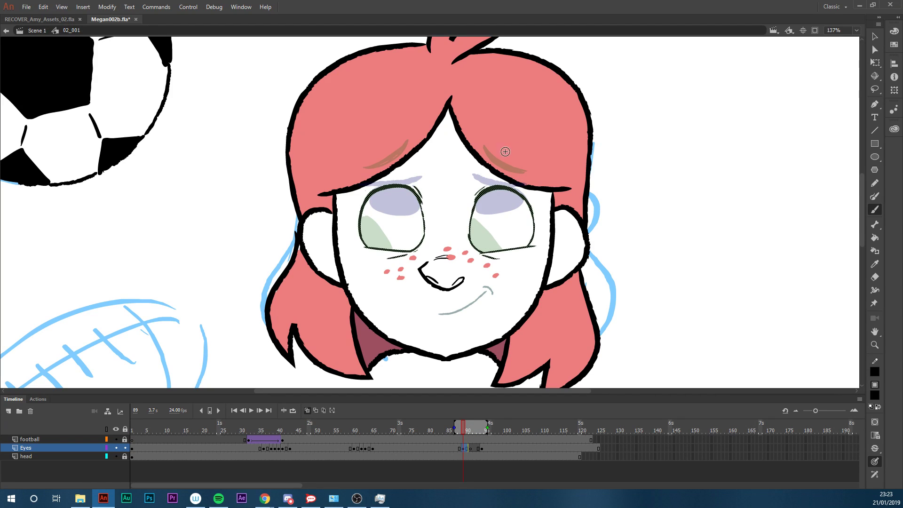
{"action": "left_click_drag", "start_coordinate": [476, 173], "coordinate": [532, 178]}
{"action": "left_click_drag", "start_coordinate": [478, 172], "coordinate": [516, 184]}
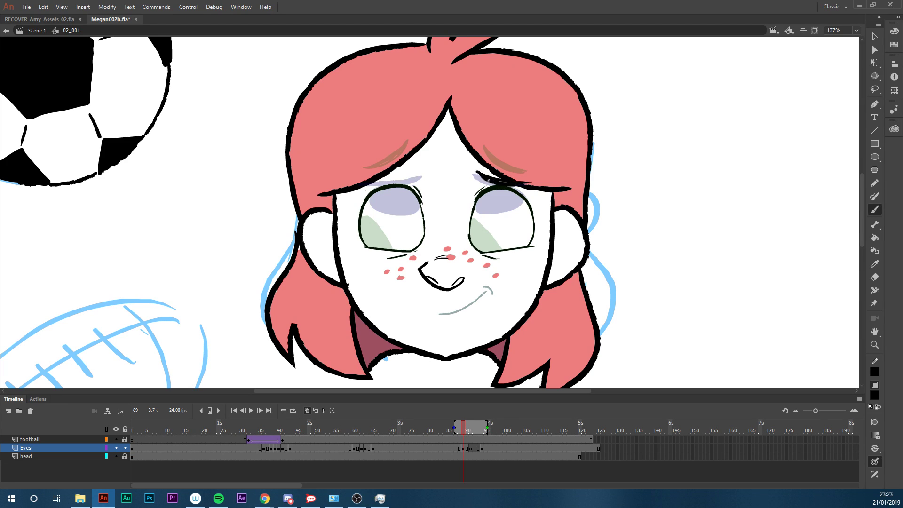
{"action": "left_click_drag", "start_coordinate": [375, 181], "coordinate": [416, 177]}
Draw rounded upward-looking pupils at the top of both eyes at frame 89, and fill them with black
{"action": "left_click_drag", "start_coordinate": [473, 214], "coordinate": [518, 206]}
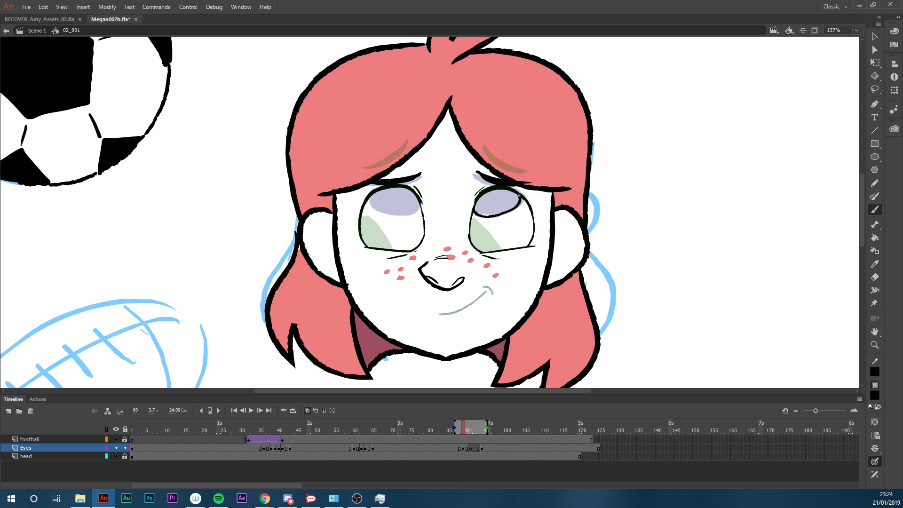
{"action": "mouse_move", "coordinate": [367, 198]}
{"action": "left_mouse_down"}
{"action": "mouse_move", "coordinate": [375, 212]}
{"action": "mouse_move", "coordinate": [401, 218]}
{"action": "mouse_move", "coordinate": [417, 196]}
{"action": "left_mouse_up"}
{"action": "key", "text": "k"}
{"action": "left_click", "coordinate": [497, 207]}
{"action": "left_click", "coordinate": [414, 206]}
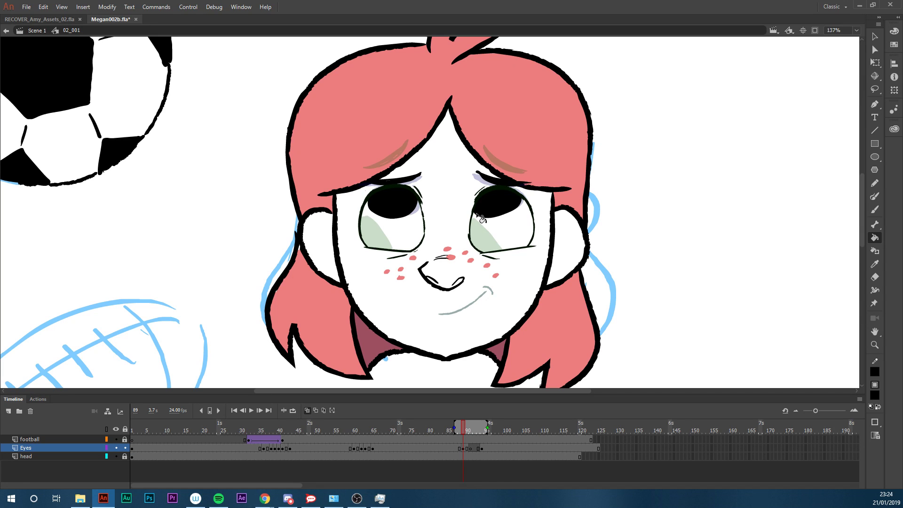
{"action": "mouse_move", "coordinate": [862, 214]}
{"action": "left_mouse_down"}
{"action": "mouse_move", "coordinate": [859, 205]}
{"action": "mouse_move", "coordinate": [854, 217]}
{"action": "left_mouse_up"}
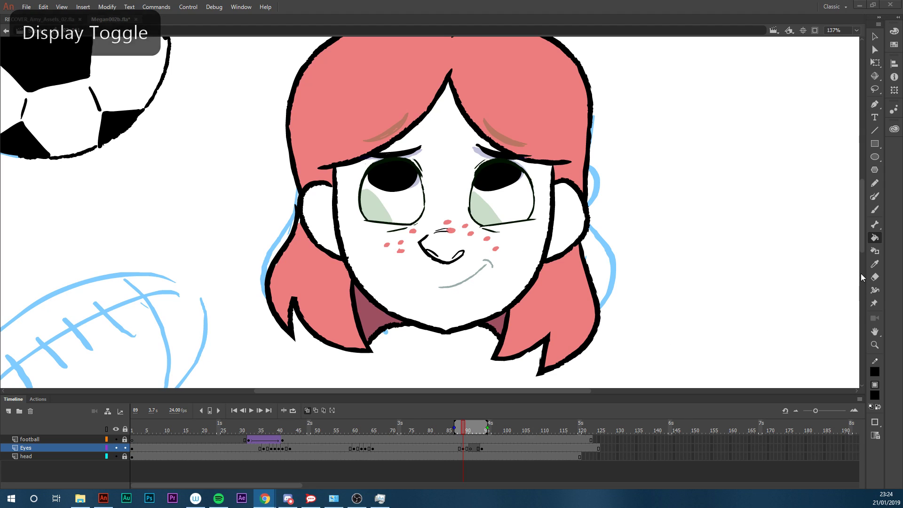
{"action": "scroll", "coordinate": [860, 245], "scroll_direction": "up", "scroll_amount": 2}
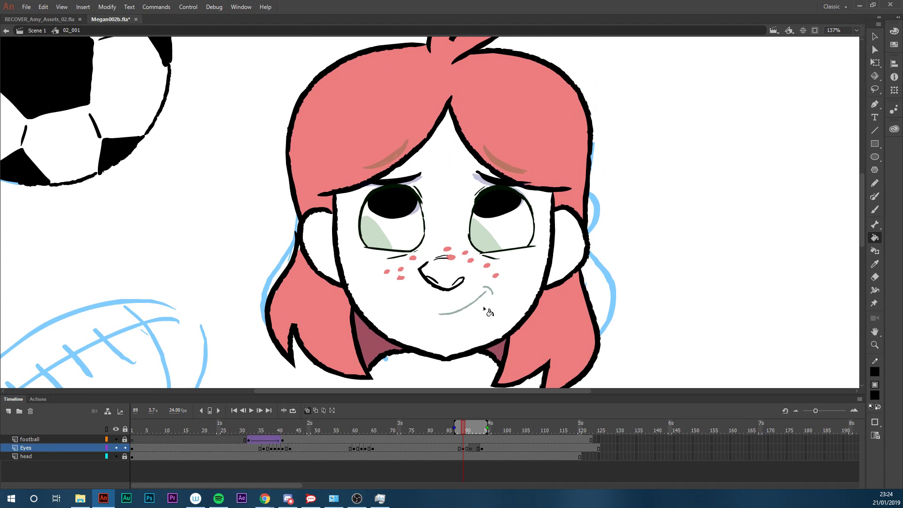
{"action": "key", "text": "y"}
{"action": "mouse_move", "coordinate": [462, 427]}
{"action": "left_mouse_down"}
{"action": "mouse_move", "coordinate": [453, 430]}
{"action": "mouse_move", "coordinate": [475, 427]}
{"action": "left_mouse_up"}
{"action": "key", "text": "alt+shift+o"}
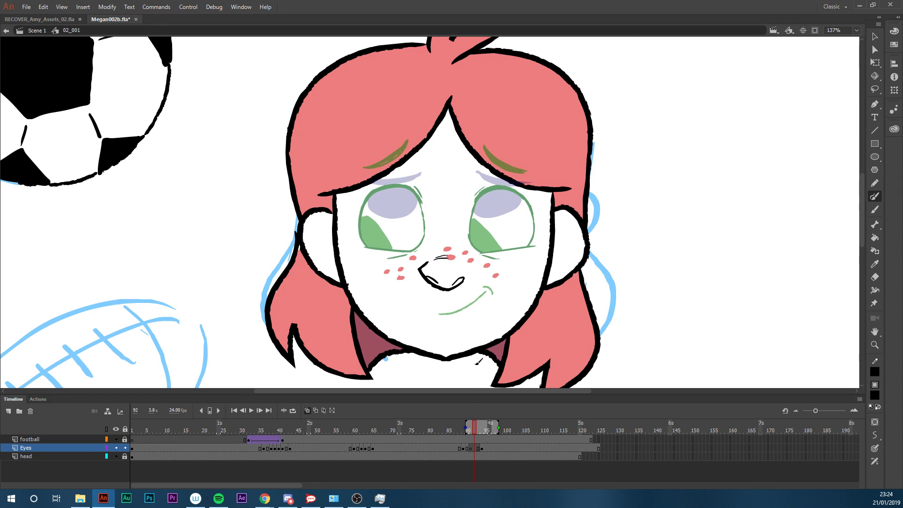
Select the smiling mouth with the Lasso tool at frame 94 on the Eyes layer, and copy it
{"action": "left_click", "coordinate": [482, 447]}
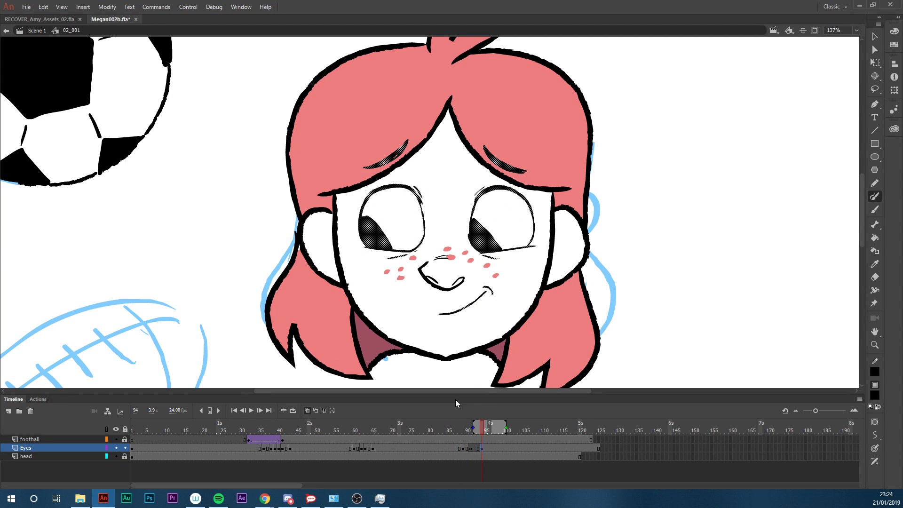
{"action": "key", "text": "l"}
{"action": "mouse_move", "coordinate": [482, 335]}
{"action": "left_mouse_down"}
{"action": "mouse_move", "coordinate": [492, 282]}
{"action": "mouse_move", "coordinate": [425, 324]}
{"action": "left_mouse_up"}
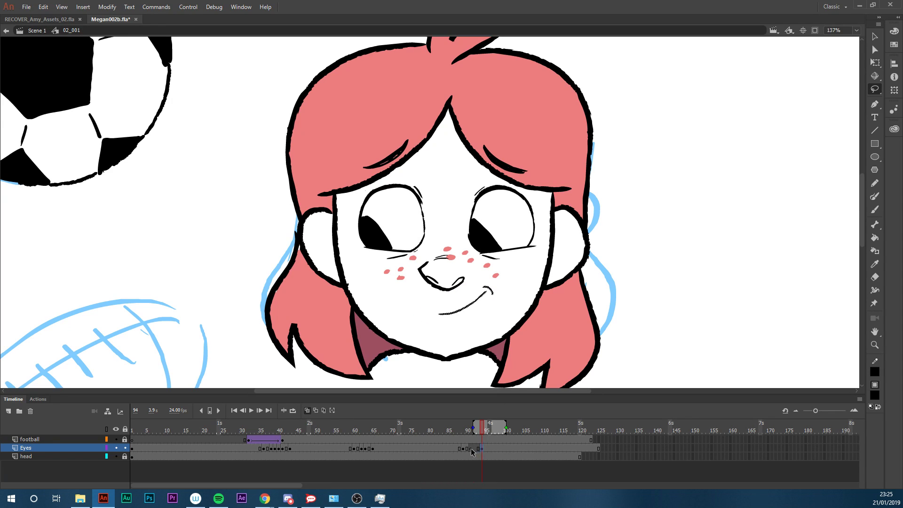
{"action": "left_click", "coordinate": [471, 430]}
{"action": "key", "text": "ctrl+v"}
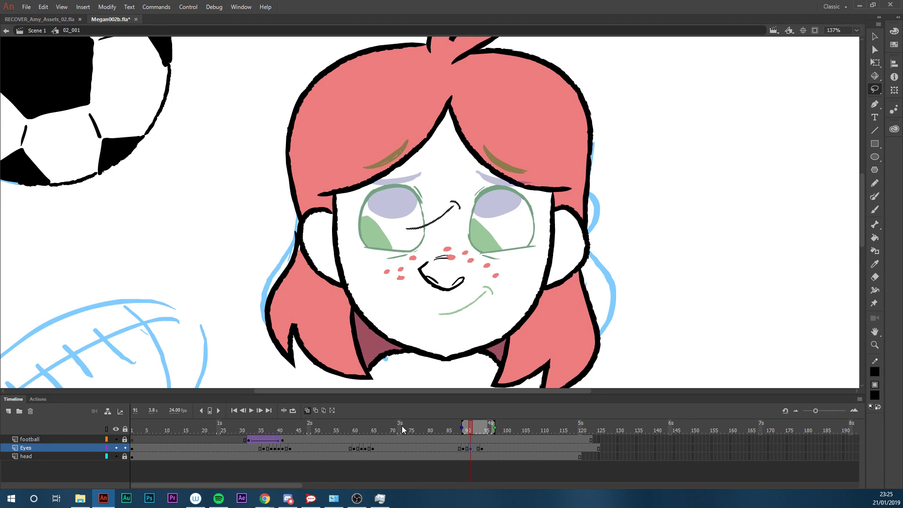
{"action": "key", "text": "ctrl+z"}
Paste the copied mouth in place at frame 89, and select frame 91 on the Eyes layer
{"action": "left_click", "coordinate": [464, 448]}
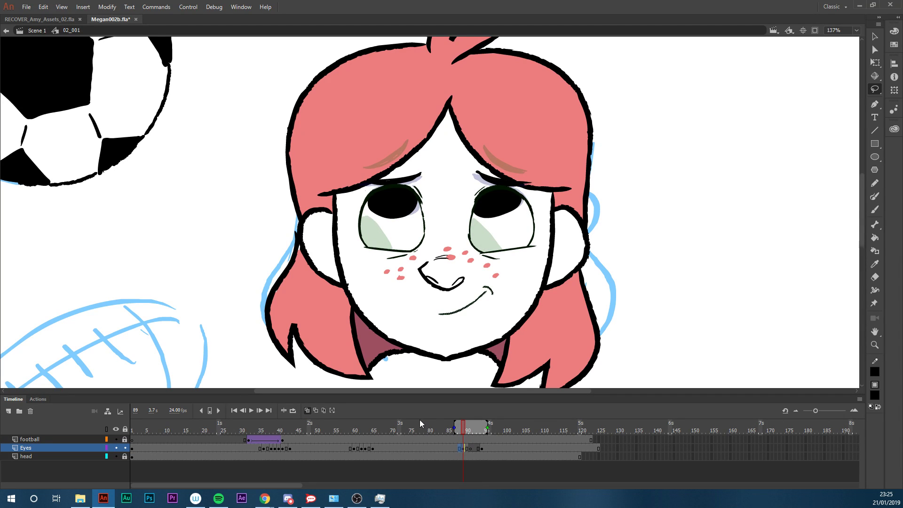
{"action": "left_click", "coordinate": [470, 448]}
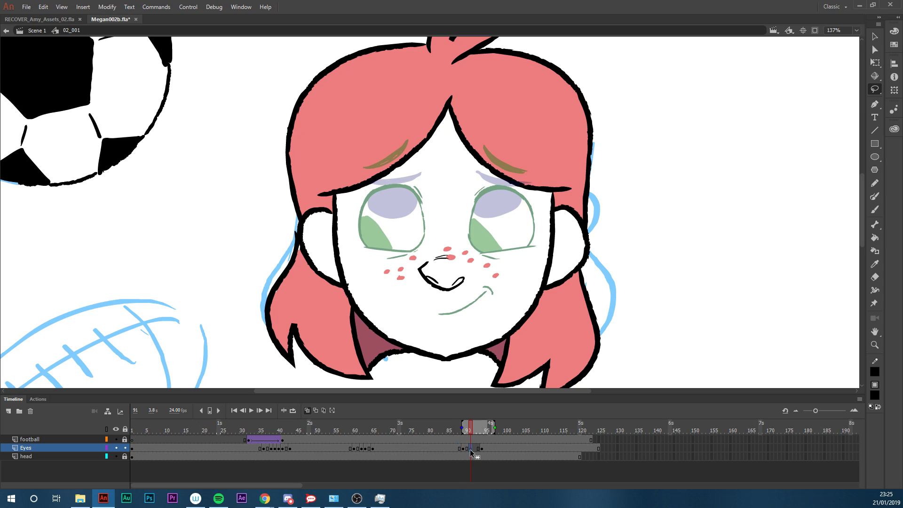
Copy all the artwork from frame 94 of the Eyes layer, and paste it in place at frame 91
{"action": "left_click", "coordinate": [481, 449]}
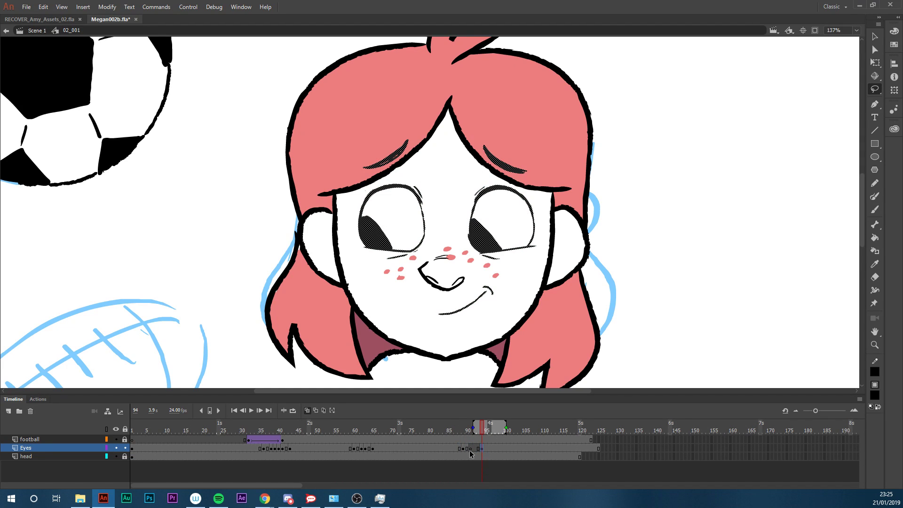
{"action": "left_click", "coordinate": [470, 449]}
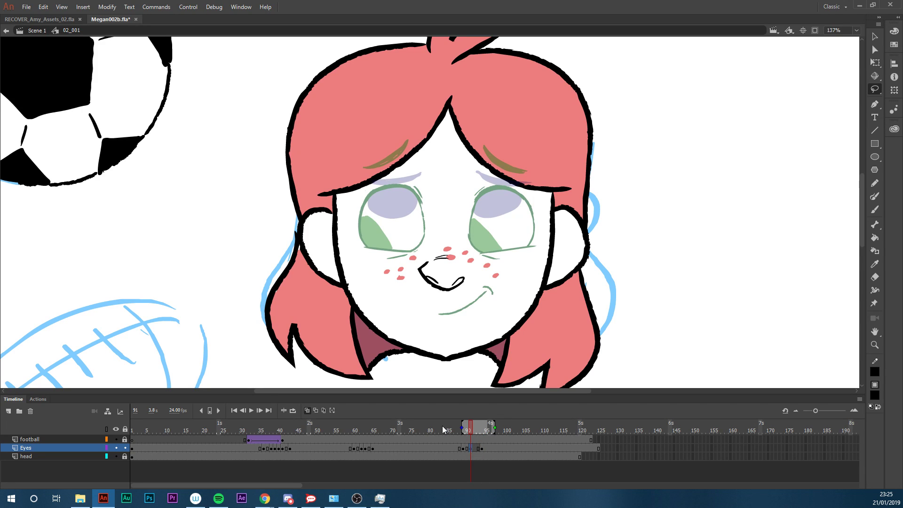
{"action": "key", "text": "ctrl+a"}
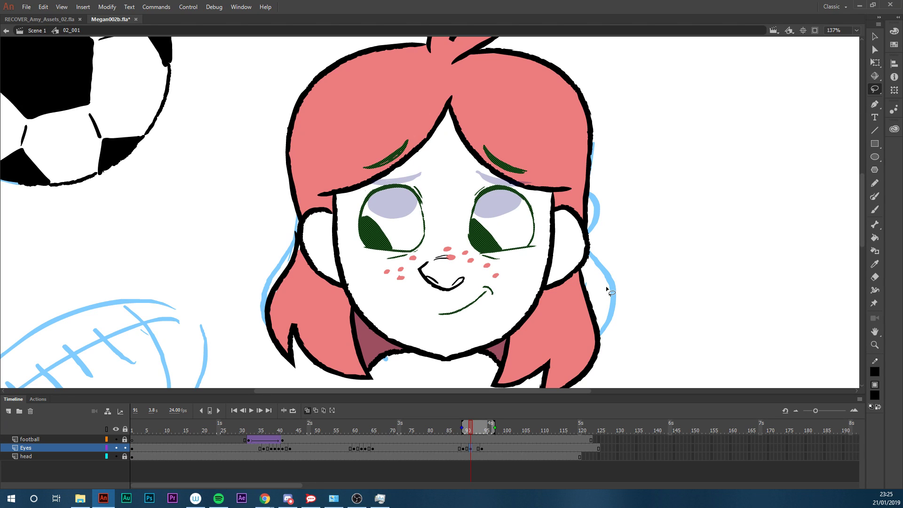
Select both corner pupils at frame 91 with the Lasso tool, and delete them
{"action": "left_click_drag", "start_coordinate": [862, 238], "coordinate": [810, 254]}
{"action": "key", "text": "z"}
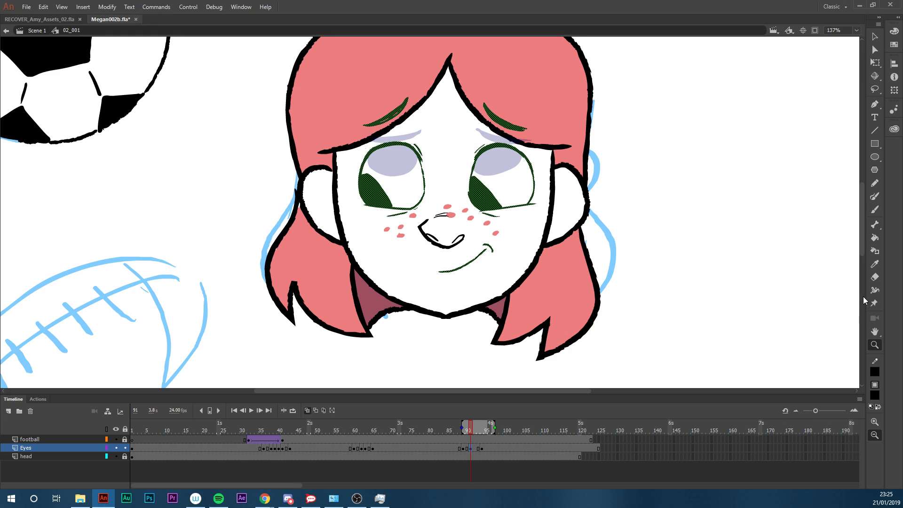
{"action": "scroll", "coordinate": [865, 261], "scroll_direction": "up", "scroll_amount": 1}
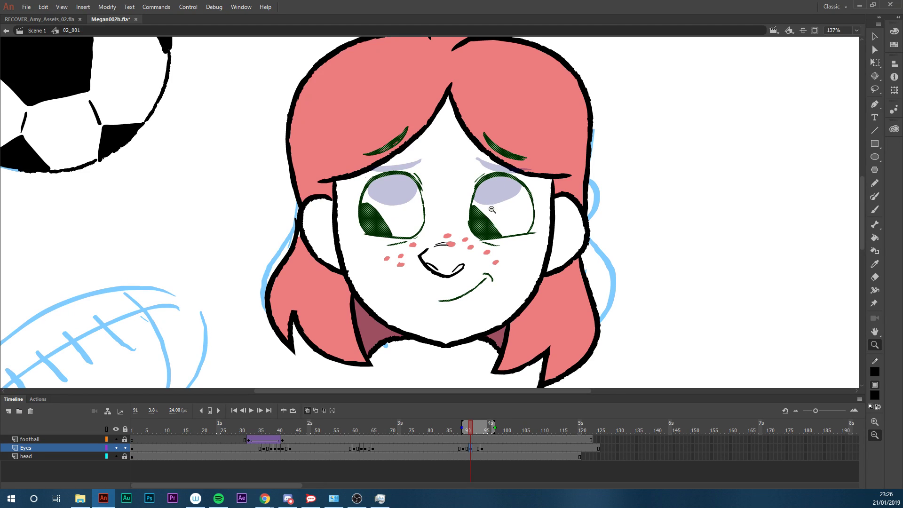
{"action": "key", "text": "l"}
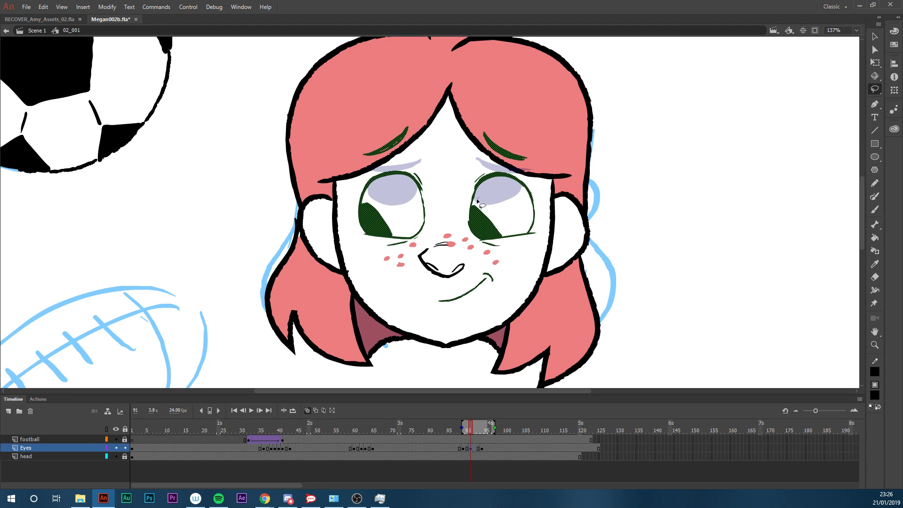
{"action": "mouse_move", "coordinate": [474, 205]}
{"action": "left_mouse_down"}
{"action": "mouse_move", "coordinate": [474, 229]}
{"action": "mouse_move", "coordinate": [498, 239]}
{"action": "mouse_move", "coordinate": [510, 230]}
{"action": "mouse_move", "coordinate": [504, 194]}
{"action": "left_mouse_up"}
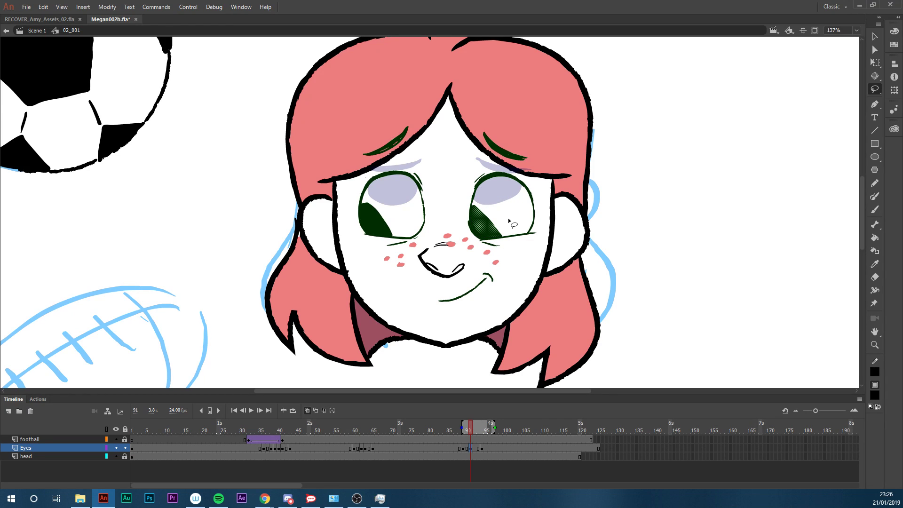
{"action": "key", "text": "Delete"}
{"action": "mouse_move", "coordinate": [367, 195]}
{"action": "left_mouse_down"}
{"action": "mouse_move", "coordinate": [370, 231]}
{"action": "mouse_move", "coordinate": [397, 238]}
{"action": "mouse_move", "coordinate": [391, 193]}
{"action": "left_mouse_up"}
{"action": "key", "text": "Delete"}
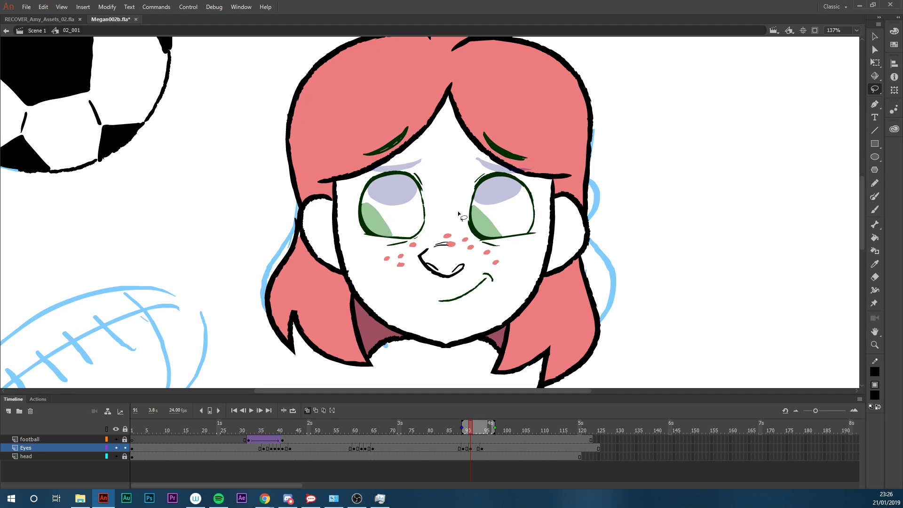
Brush slanted, elongated pupils spanning the upward and downward looks in both eyes at frame 91, and fill them with black
{"action": "key", "text": "b"}
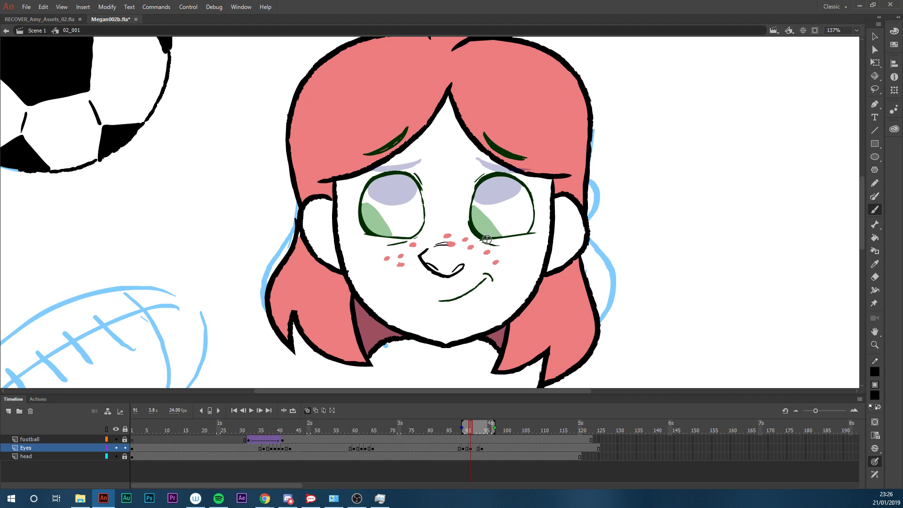
{"action": "key", "text": "e"}
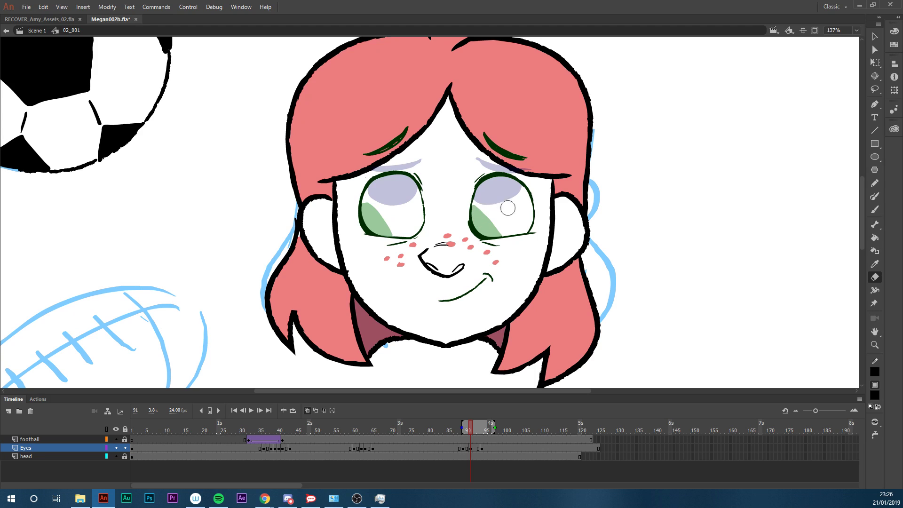
{"action": "key", "text": "b"}
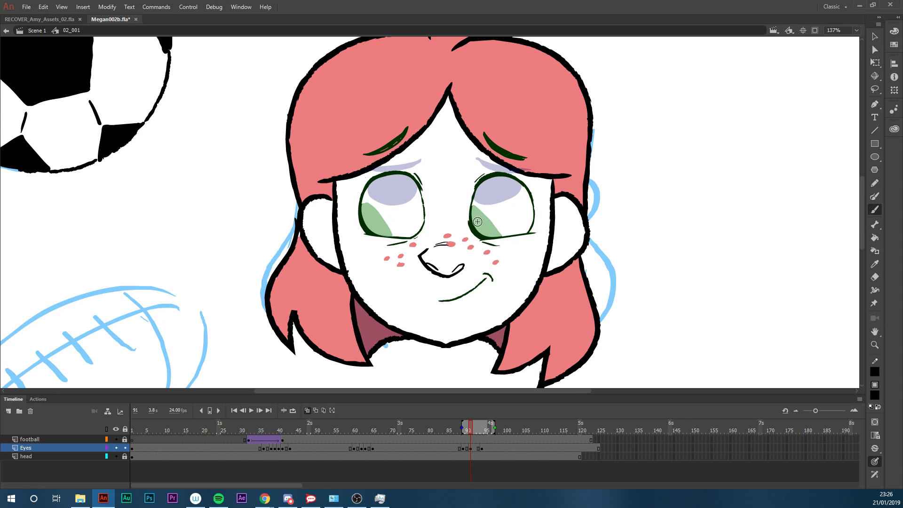
{"action": "mouse_move", "coordinate": [473, 227]}
{"action": "left_mouse_down"}
{"action": "mouse_move", "coordinate": [492, 190]}
{"action": "mouse_move", "coordinate": [503, 206]}
{"action": "mouse_move", "coordinate": [484, 236]}
{"action": "mouse_move", "coordinate": [476, 221]}
{"action": "left_mouse_up"}
{"action": "mouse_move", "coordinate": [375, 228]}
{"action": "left_mouse_down"}
{"action": "mouse_move", "coordinate": [383, 193]}
{"action": "mouse_move", "coordinate": [402, 185]}
{"action": "mouse_move", "coordinate": [377, 233]}
{"action": "left_mouse_up"}
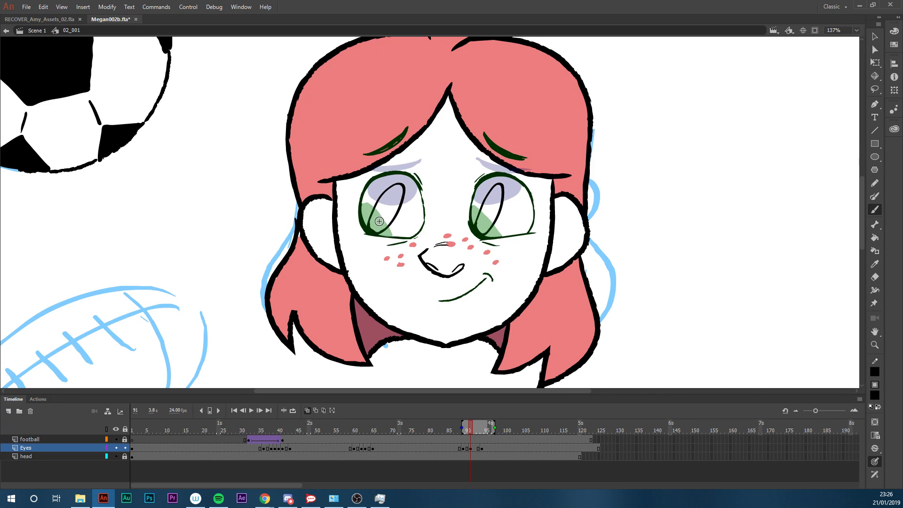
{"action": "key", "text": "k"}
{"action": "left_click", "coordinate": [382, 217]}
{"action": "left_click", "coordinate": [494, 212]}
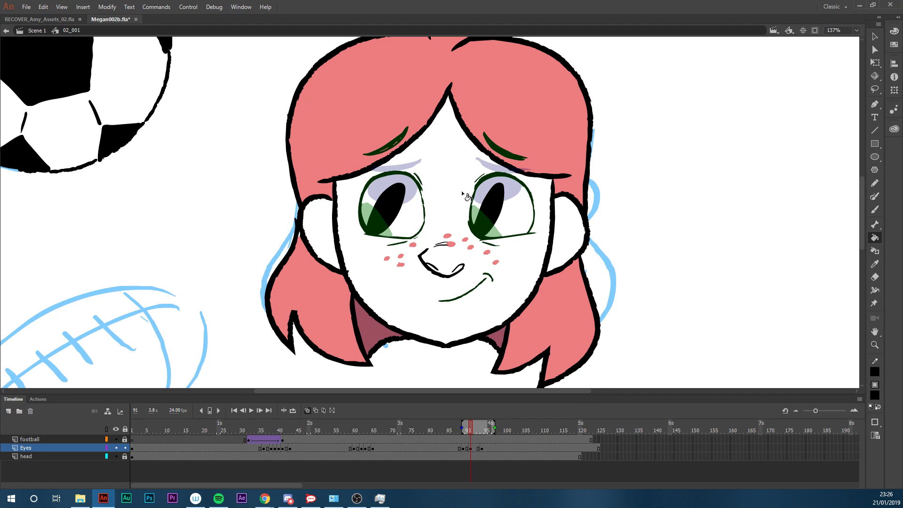
Draw thin slanted motion lines beside both pupils at frame 91, and scrub through the neighbouring frames to check them
{"action": "key", "text": "b"}
{"action": "mouse_move", "coordinate": [511, 191]}
{"action": "left_mouse_down"}
{"action": "mouse_move", "coordinate": [501, 217]}
{"action": "mouse_move", "coordinate": [478, 213]}
{"action": "mouse_move", "coordinate": [487, 193]}
{"action": "left_mouse_up"}
{"action": "mouse_move", "coordinate": [396, 174]}
{"action": "left_mouse_down"}
{"action": "mouse_move", "coordinate": [386, 188]}
{"action": "mouse_move", "coordinate": [401, 218]}
{"action": "left_mouse_up"}
{"action": "left_click", "coordinate": [457, 431]}
{"action": "left_click_drag", "start_coordinate": [457, 433], "coordinate": [473, 429]}
{"action": "key", "text": "alt+shift+o"}
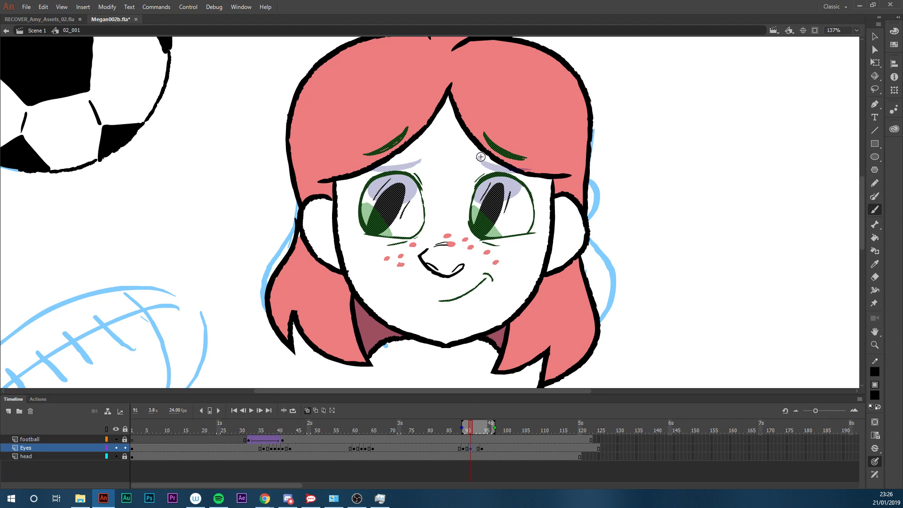
Select both eyebrows at frame 89 with the Lasso tool, and move them slightly down toward the eyes
{"action": "left_click", "coordinate": [463, 430]}
{"action": "left_click", "coordinate": [453, 433]}
{"action": "key", "text": "alt+shift+o"}
{"action": "left_click_drag", "start_coordinate": [453, 434], "coordinate": [459, 436]}
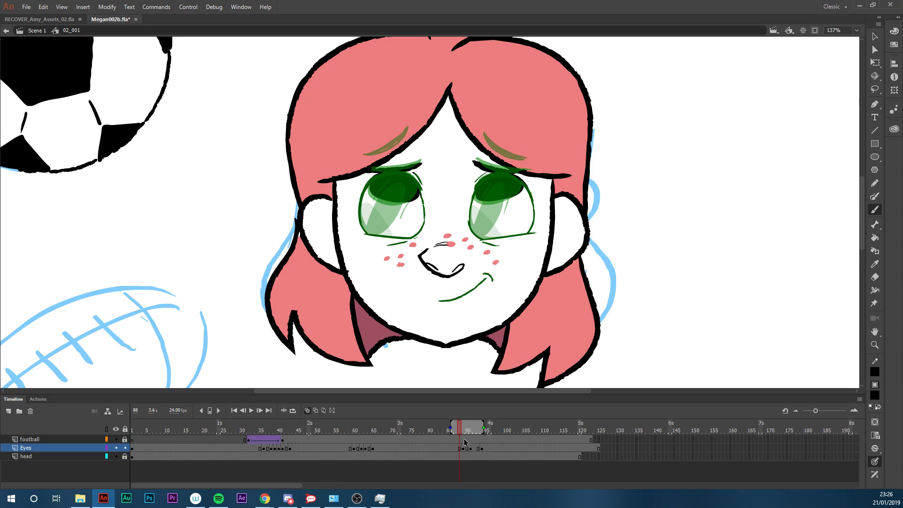
{"action": "left_click", "coordinate": [463, 450]}
{"action": "key", "text": "l"}
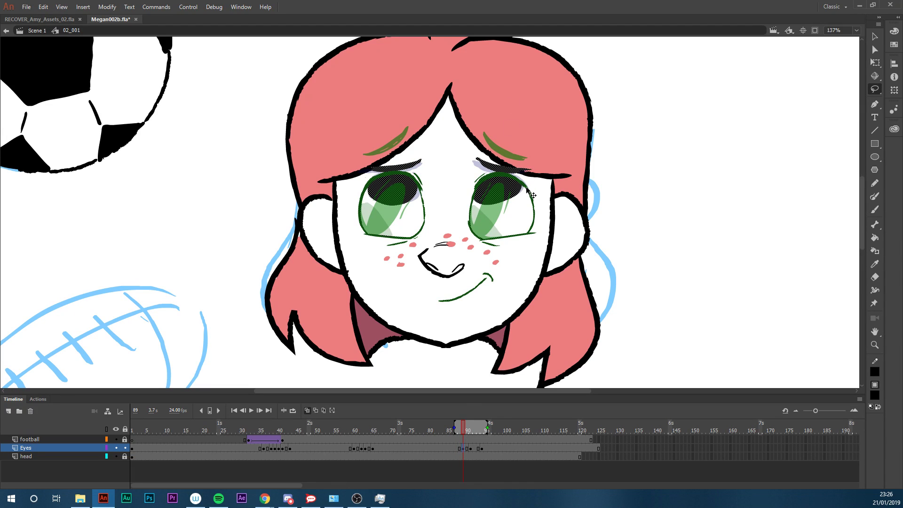
{"action": "mouse_move", "coordinate": [541, 176]}
{"action": "left_mouse_down"}
{"action": "mouse_move", "coordinate": [517, 178]}
{"action": "mouse_move", "coordinate": [474, 157]}
{"action": "mouse_move", "coordinate": [541, 176]}
{"action": "left_mouse_up"}
{"action": "mouse_move", "coordinate": [430, 160]}
{"action": "left_mouse_down"}
{"action": "mouse_move", "coordinate": [405, 181]}
{"action": "mouse_move", "coordinate": [384, 181]}
{"action": "mouse_move", "coordinate": [452, 136]}
{"action": "left_mouse_up"}
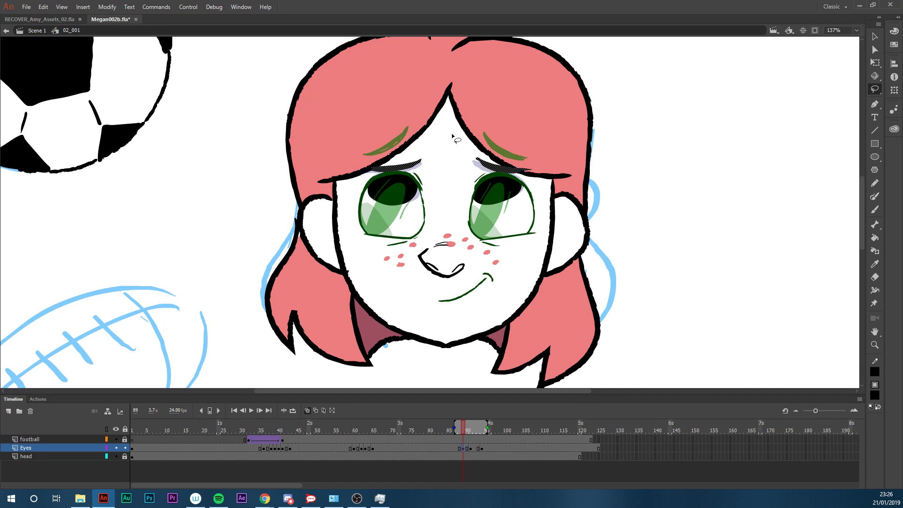
{"action": "key", "text": "v"}
{"action": "left_click_drag", "start_coordinate": [514, 172], "coordinate": [525, 178]}
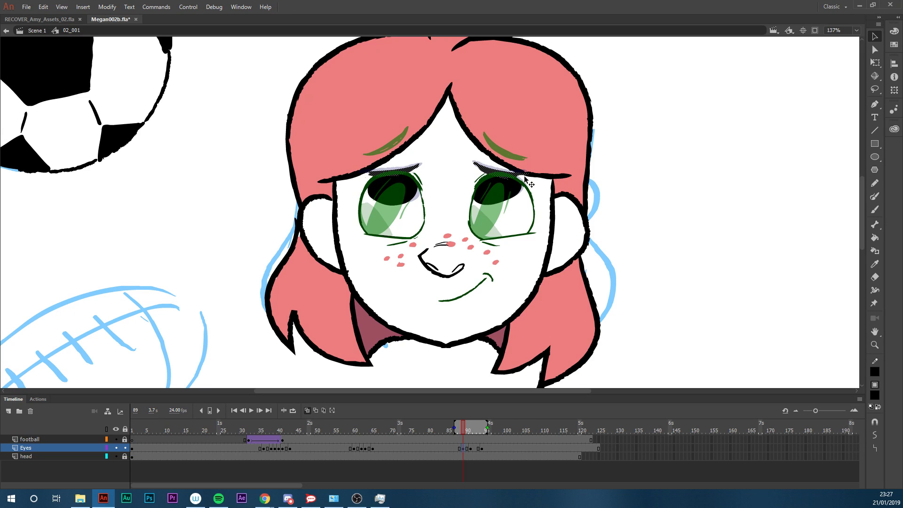
Select both eyebrows at frame 91 with the Lasso tool, and lower them toward the hairline with Free Transform
{"action": "left_click_drag", "start_coordinate": [479, 432], "coordinate": [469, 453]}
{"action": "left_click", "coordinate": [470, 453]}
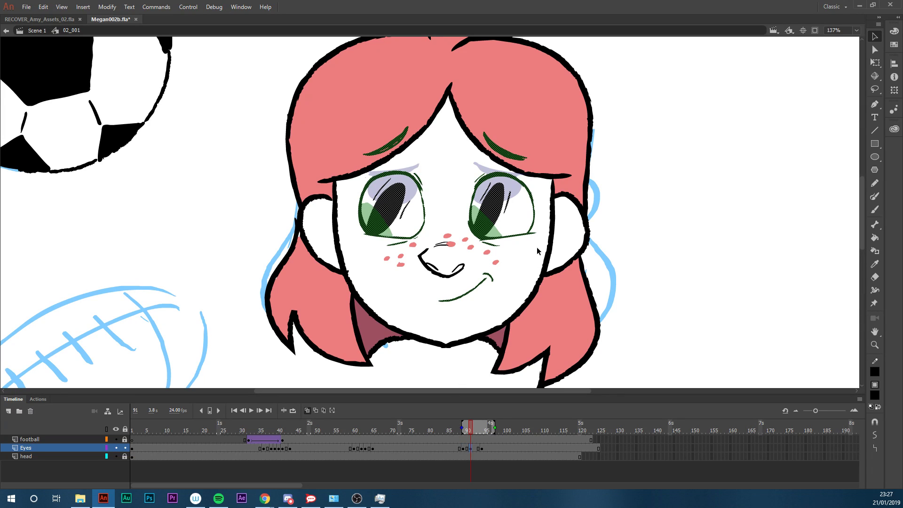
{"action": "mouse_move", "coordinate": [469, 428]}
{"action": "left_mouse_down"}
{"action": "mouse_move", "coordinate": [478, 435]}
{"action": "mouse_move", "coordinate": [465, 438]}
{"action": "mouse_move", "coordinate": [472, 434]}
{"action": "left_mouse_up"}
{"action": "mouse_move", "coordinate": [470, 431]}
{"action": "left_mouse_down"}
{"action": "mouse_move", "coordinate": [489, 433]}
{"action": "mouse_move", "coordinate": [476, 436]}
{"action": "left_mouse_up"}
{"action": "left_click", "coordinate": [471, 448]}
{"action": "key", "text": "l"}
{"action": "mouse_move", "coordinate": [522, 169]}
{"action": "left_mouse_down"}
{"action": "mouse_move", "coordinate": [470, 158]}
{"action": "mouse_move", "coordinate": [357, 167]}
{"action": "mouse_move", "coordinate": [552, 149]}
{"action": "left_mouse_up"}
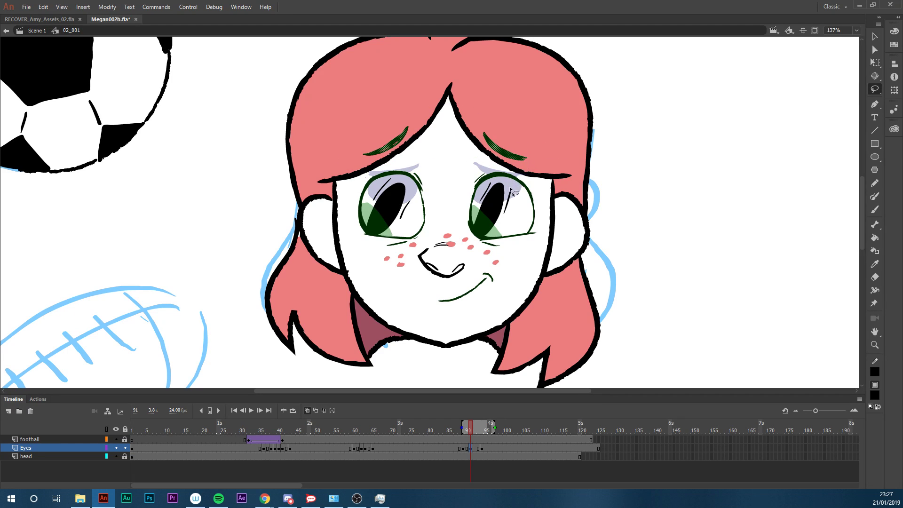
{"action": "key", "text": "q"}
{"action": "left_click_drag", "start_coordinate": [446, 161], "coordinate": [445, 166]}
{"action": "left_click_drag", "start_coordinate": [512, 159], "coordinate": [513, 166]}
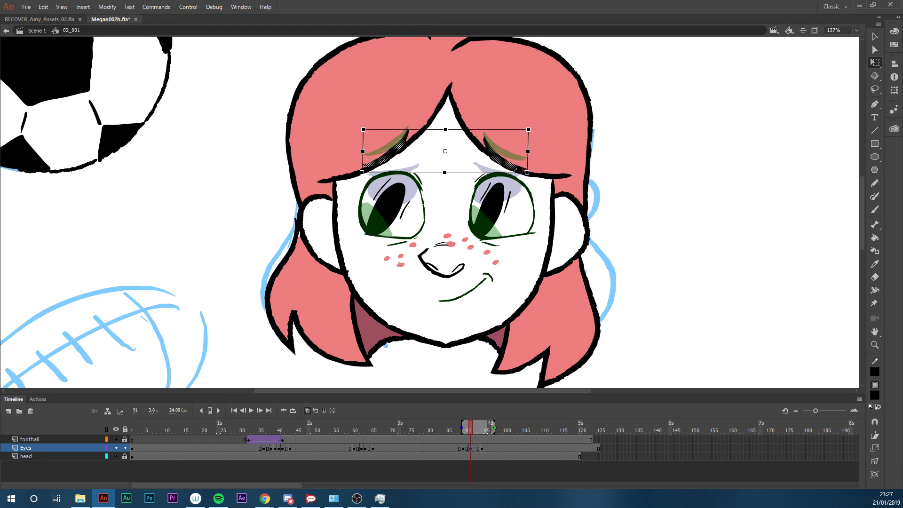
Scrub and play back the frames from about 80 to 100 to examine the timing of the eye movement
{"action": "mouse_move", "coordinate": [470, 427]}
{"action": "left_mouse_down"}
{"action": "mouse_move", "coordinate": [453, 427]}
{"action": "mouse_move", "coordinate": [486, 428]}
{"action": "mouse_move", "coordinate": [458, 440]}
{"action": "mouse_move", "coordinate": [497, 440]}
{"action": "left_mouse_up"}
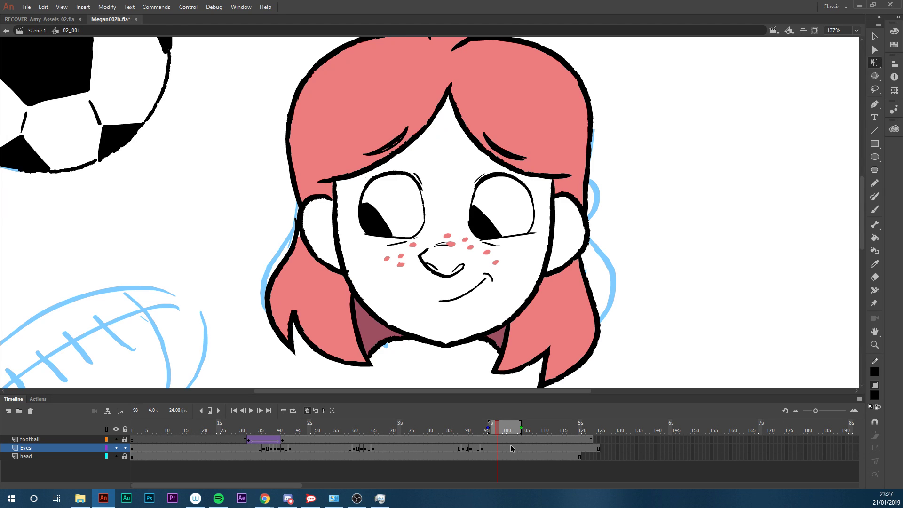
{"action": "left_click_drag", "start_coordinate": [496, 430], "coordinate": [454, 453]}
{"action": "left_click", "coordinate": [431, 428]}
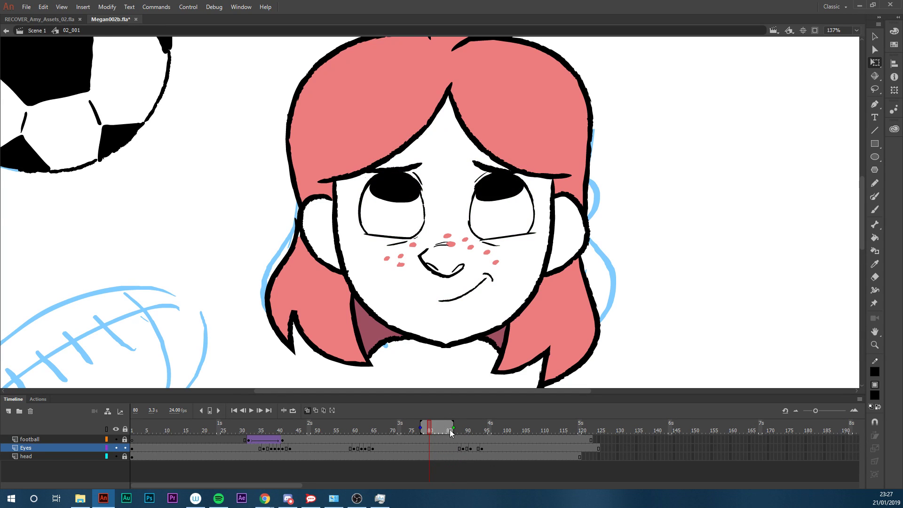
{"action": "left_click_drag", "start_coordinate": [453, 429], "coordinate": [443, 429]}
{"action": "mouse_move", "coordinate": [448, 430]}
{"action": "left_mouse_down"}
{"action": "mouse_move", "coordinate": [498, 430]}
{"action": "mouse_move", "coordinate": [454, 429]}
{"action": "left_mouse_up"}
{"action": "key", "text": "Return"}
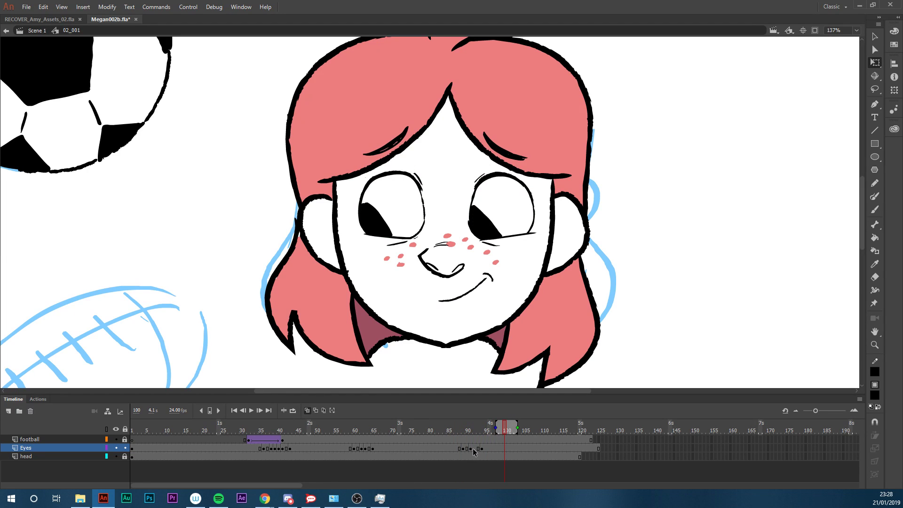
{"action": "left_click", "coordinate": [474, 449]}
{"action": "mouse_move", "coordinate": [470, 429]}
{"action": "left_mouse_down"}
{"action": "mouse_move", "coordinate": [461, 452]}
{"action": "mouse_move", "coordinate": [450, 446]}
{"action": "left_mouse_up"}
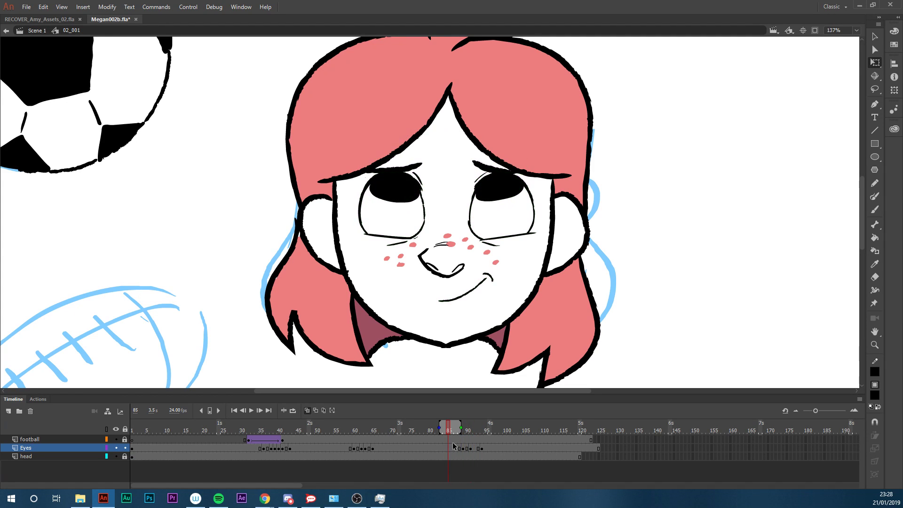
{"action": "key", "text": "Return"}
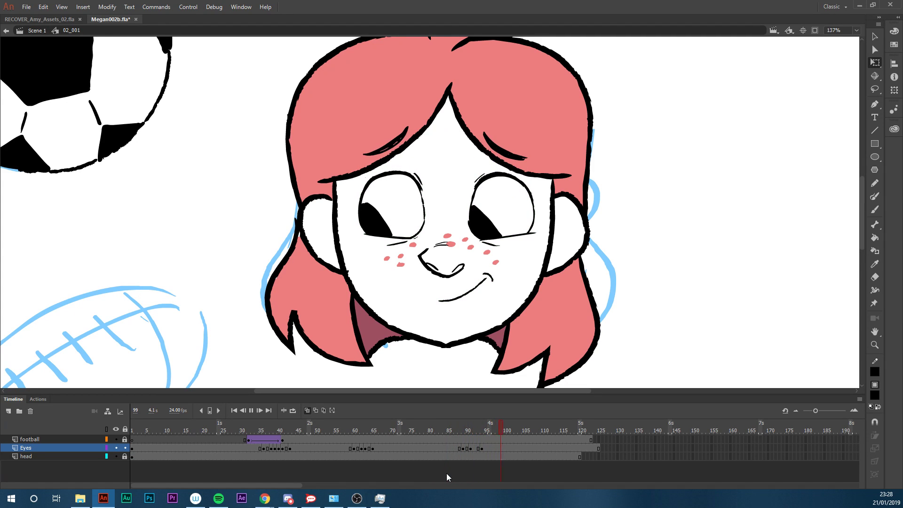
{"action": "key", "text": "Return"}
{"action": "left_click", "coordinate": [455, 429]}
{"action": "key", "text": "Return"}
{"action": "key", "text": "Return"}
Remove the two frames after frame 91 on the Eyes layer so the downward look starts at frame 92, and play back the animation
{"action": "left_click", "coordinate": [471, 450]}
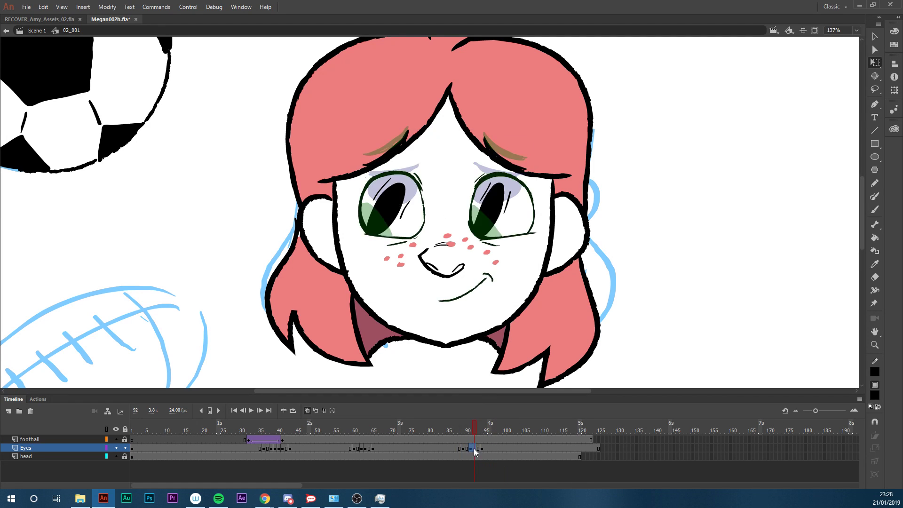
{"action": "right_click", "coordinate": [473, 449]}
{"action": "left_click", "coordinate": [510, 237]}
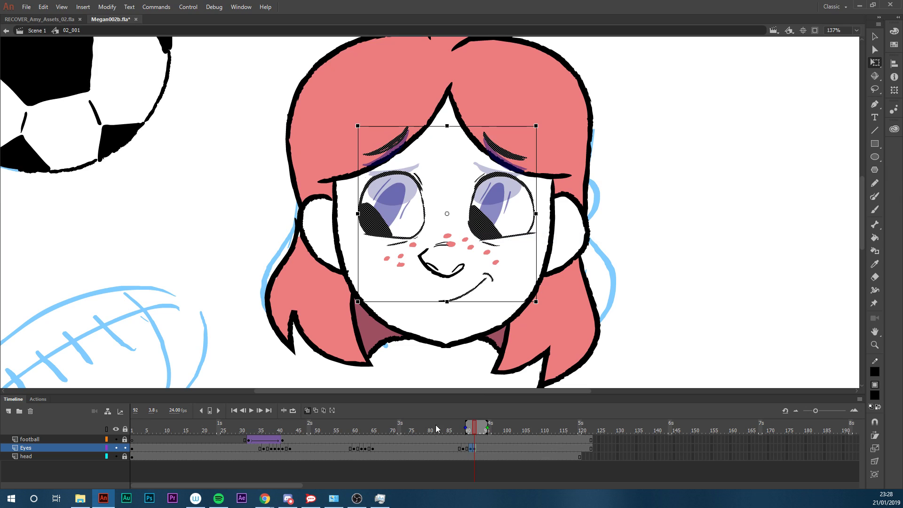
{"action": "key", "text": "Return"}
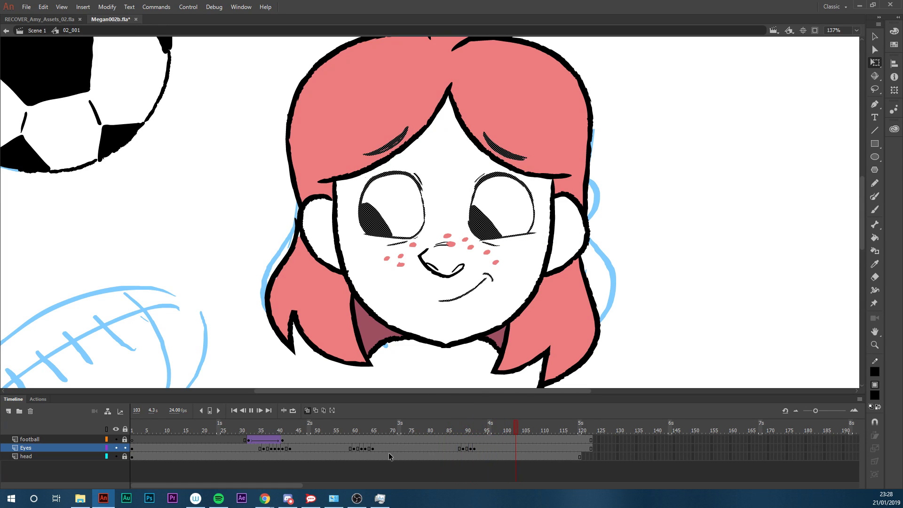
{"action": "key", "text": "Return"}
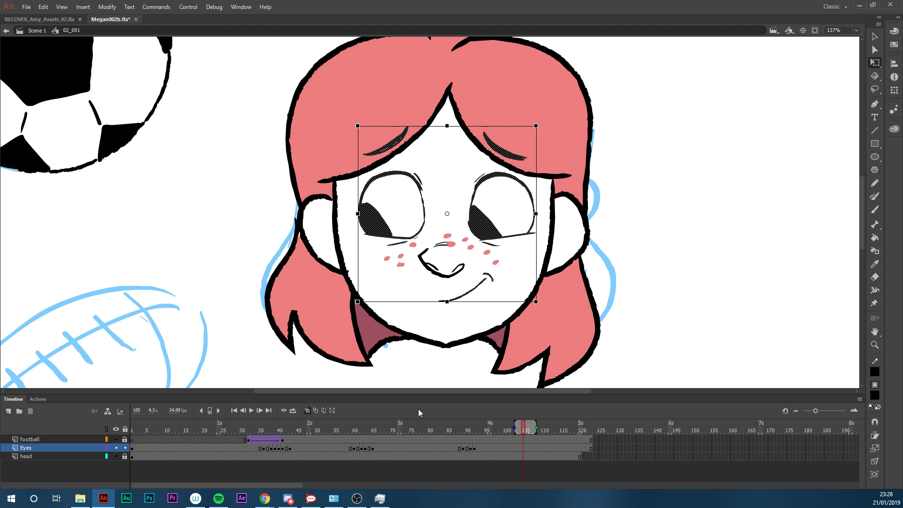
Scrub across frames 92 to 94 to examine the downward look with onion skinning, and select frame 94 on the Eyes layer
{"action": "left_click_drag", "start_coordinate": [441, 390], "coordinate": [508, 377]}
{"action": "left_click_drag", "start_coordinate": [523, 429], "coordinate": [475, 455]}
{"action": "key", "text": "alt+shift+o"}
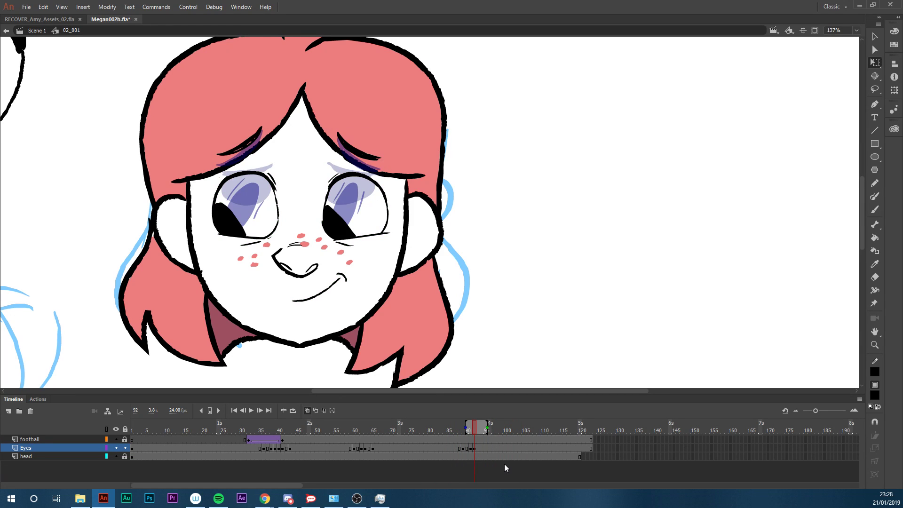
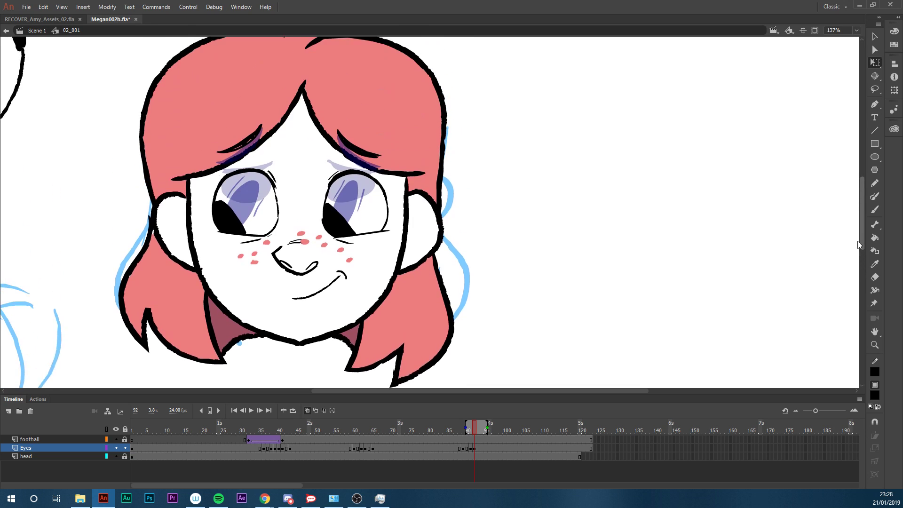
{"action": "mouse_move", "coordinate": [474, 431]}
{"action": "left_mouse_down"}
{"action": "mouse_move", "coordinate": [454, 430]}
{"action": "mouse_move", "coordinate": [478, 435]}
{"action": "left_mouse_up"}
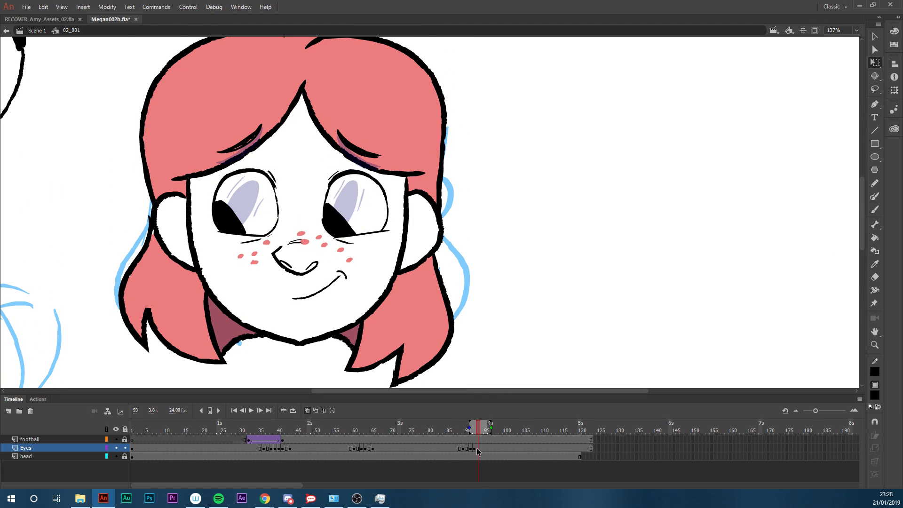
{"action": "left_click", "coordinate": [476, 449]}
{"action": "left_click", "coordinate": [483, 450]}
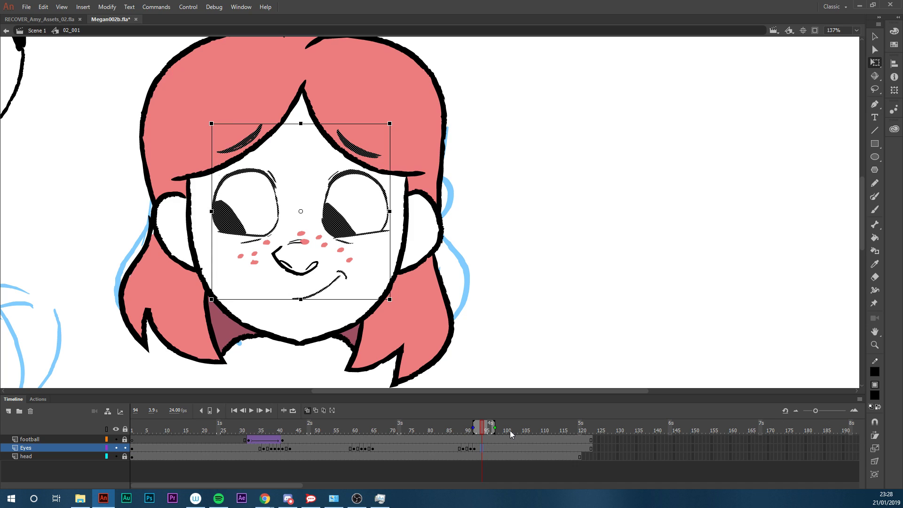
{"action": "left_click_drag", "start_coordinate": [451, 441], "coordinate": [483, 448]}
{"action": "mouse_move", "coordinate": [862, 239]}
{"action": "left_mouse_down"}
{"action": "mouse_move", "coordinate": [860, 250]}
{"action": "mouse_move", "coordinate": [860, 239]}
{"action": "left_mouse_up"}
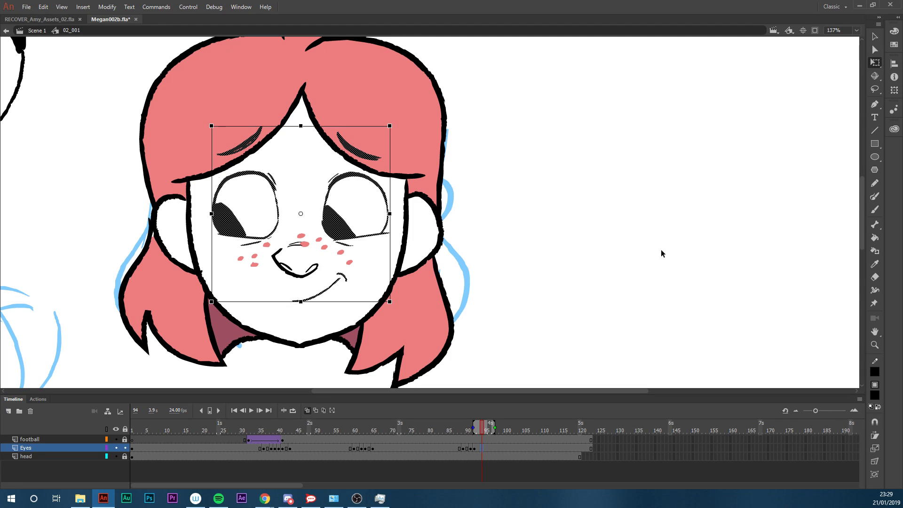
Erase the black pupils from both downward-looking eyes on the Eyes layer, leaving the eye outlines intact
{"action": "key", "text": "e"}
{"action": "mouse_move", "coordinate": [337, 217]}
{"action": "left_mouse_down"}
{"action": "mouse_move", "coordinate": [335, 227]}
{"action": "mouse_move", "coordinate": [351, 227]}
{"action": "mouse_move", "coordinate": [337, 230]}
{"action": "mouse_move", "coordinate": [361, 228]}
{"action": "left_mouse_up"}
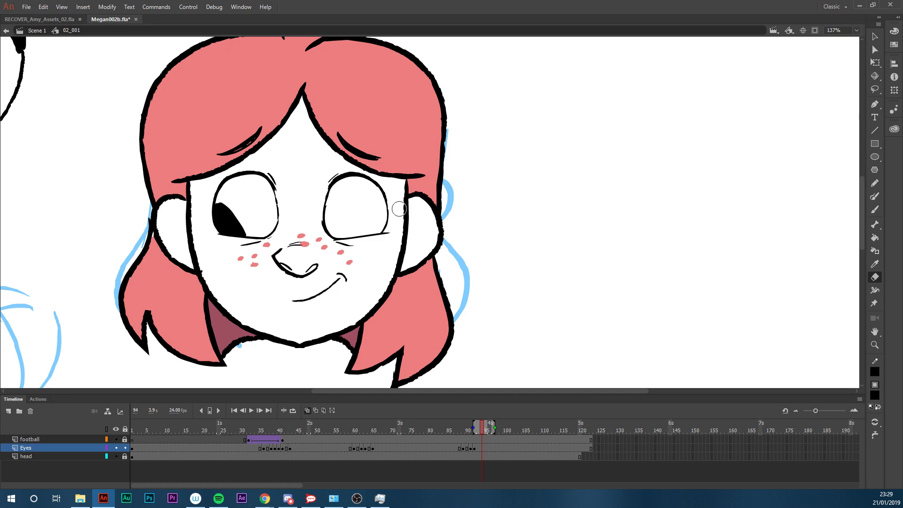
{"action": "left_click", "coordinate": [226, 205]}
{"action": "mouse_move", "coordinate": [226, 205]}
{"action": "left_mouse_down"}
{"action": "mouse_move", "coordinate": [226, 224]}
{"action": "mouse_move", "coordinate": [246, 228]}
{"action": "mouse_move", "coordinate": [234, 218]}
{"action": "left_mouse_up"}
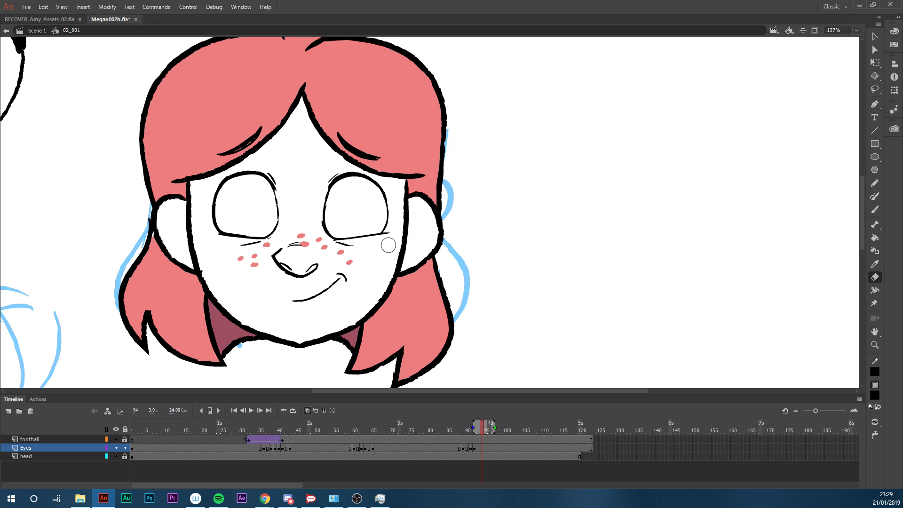
Compare frames 92 to 94 with onion skinning, and copy the pupil-less eyes and eyebrows using the Lasso tool
{"action": "left_click", "coordinate": [474, 431]}
{"action": "mouse_move", "coordinate": [473, 429]}
{"action": "left_mouse_down"}
{"action": "mouse_move", "coordinate": [488, 429]}
{"action": "mouse_move", "coordinate": [480, 434]}
{"action": "left_mouse_up"}
{"action": "left_click", "coordinate": [475, 449]}
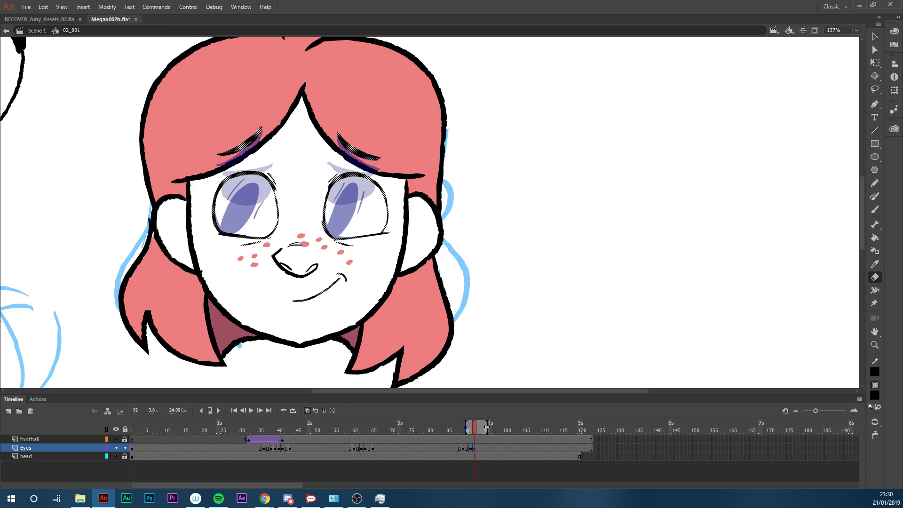
{"action": "left_click", "coordinate": [481, 431]}
{"action": "left_click_drag", "start_coordinate": [487, 431], "coordinate": [478, 447]}
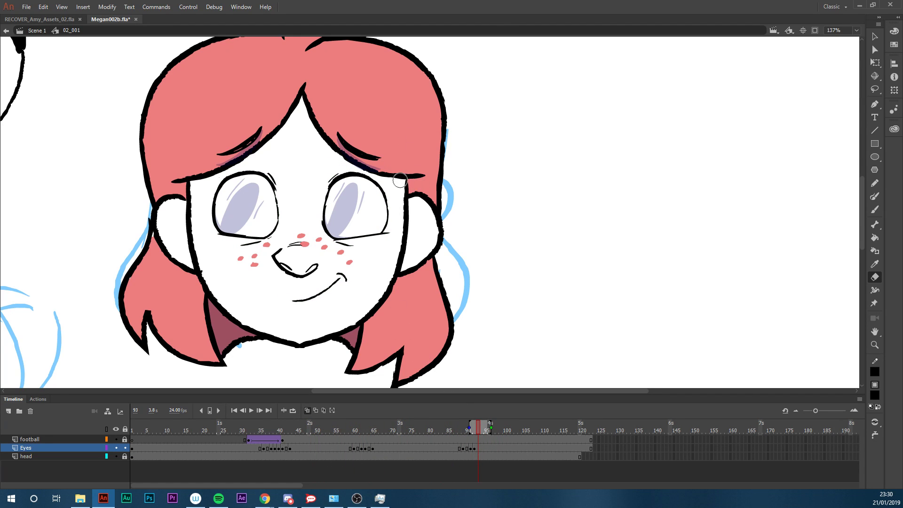
{"action": "key", "text": "l"}
{"action": "mouse_move", "coordinate": [401, 232]}
{"action": "left_mouse_down"}
{"action": "mouse_move", "coordinate": [357, 255]}
{"action": "mouse_move", "coordinate": [231, 270]}
{"action": "mouse_move", "coordinate": [428, 145]}
{"action": "mouse_move", "coordinate": [422, 181]}
{"action": "left_mouse_up"}
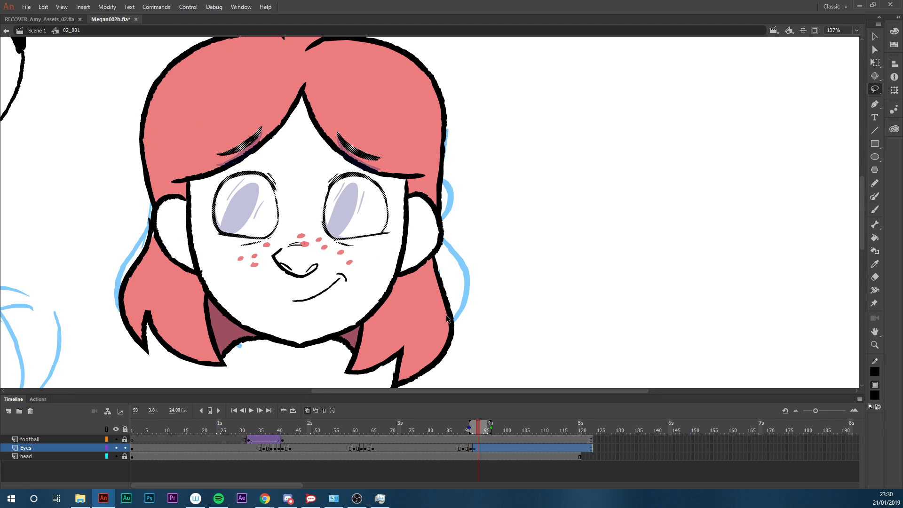
{"action": "key", "text": "comma"}
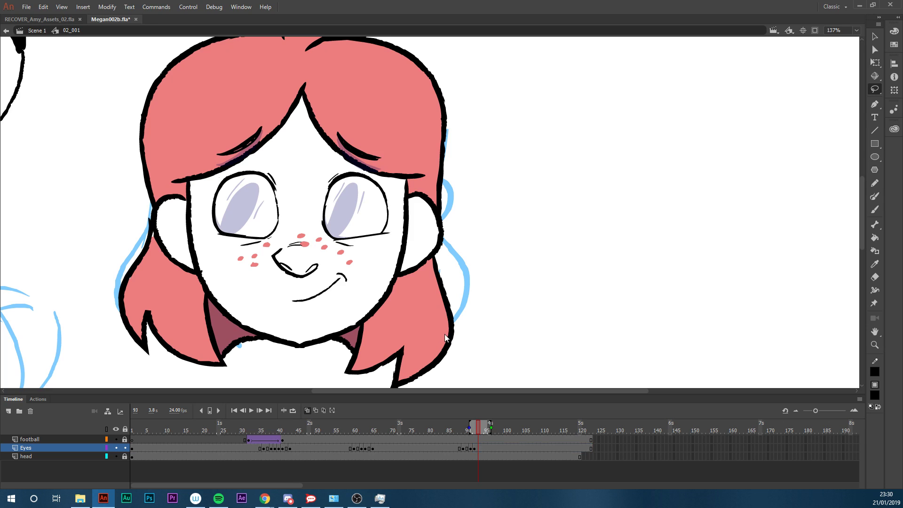
Restore the erased pupils of the downward look and insert a keyframe at frame 94 on the Eyes layer
{"action": "key", "text": "period"}
{"action": "key", "text": "period"}
{"action": "key", "text": "ctrl+shift+v"}
{"action": "left_click", "coordinate": [480, 447]}
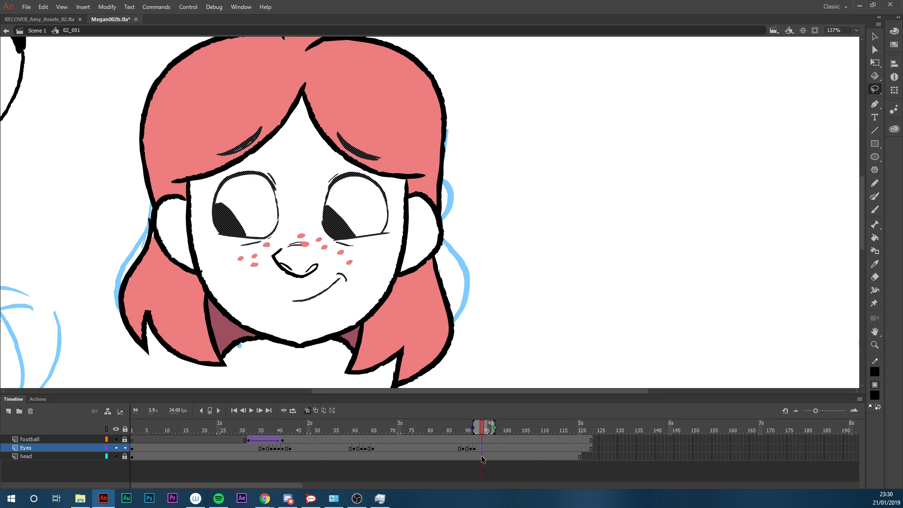
Replace the drawing at frame 92 of the Eyes layer with the copied pupil-less eyes and eyebrows, pasted in place
{"action": "key", "text": "comma"}
{"action": "key", "text": "comma"}
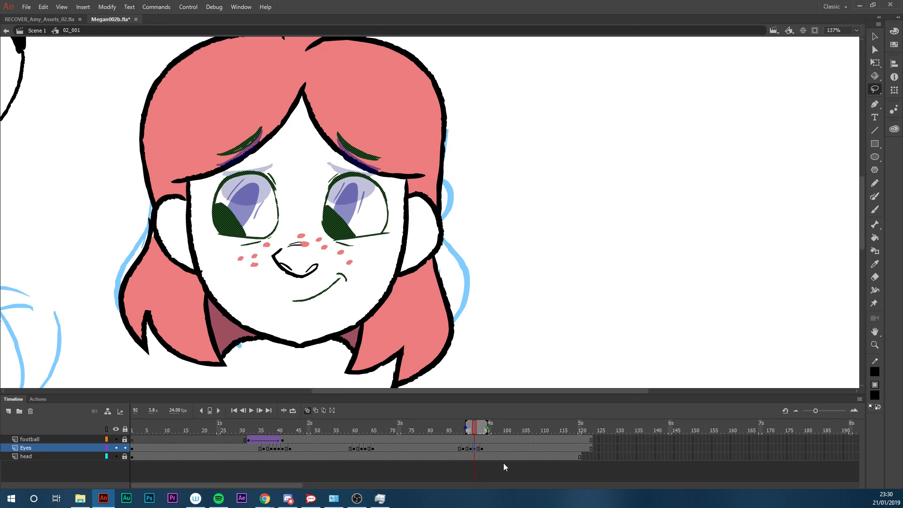
{"action": "left_click", "coordinate": [504, 463]}
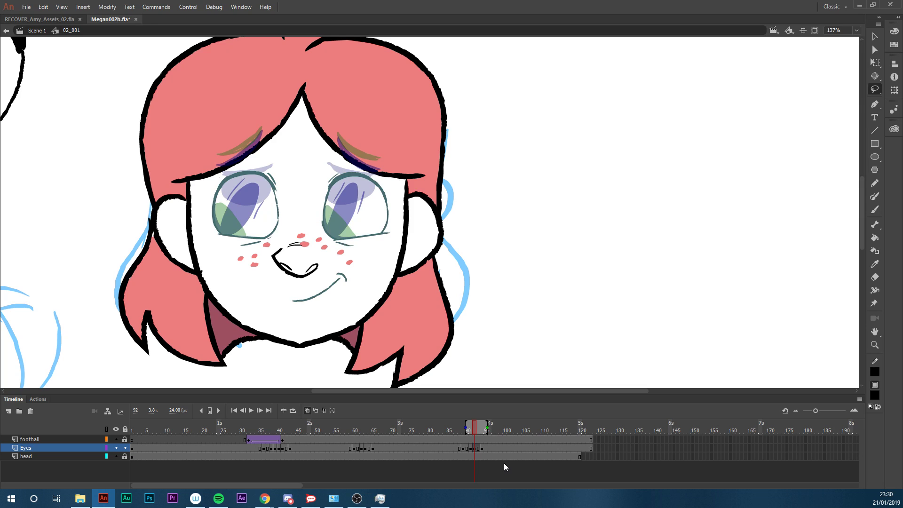
{"action": "key", "text": "ctrl+a"}
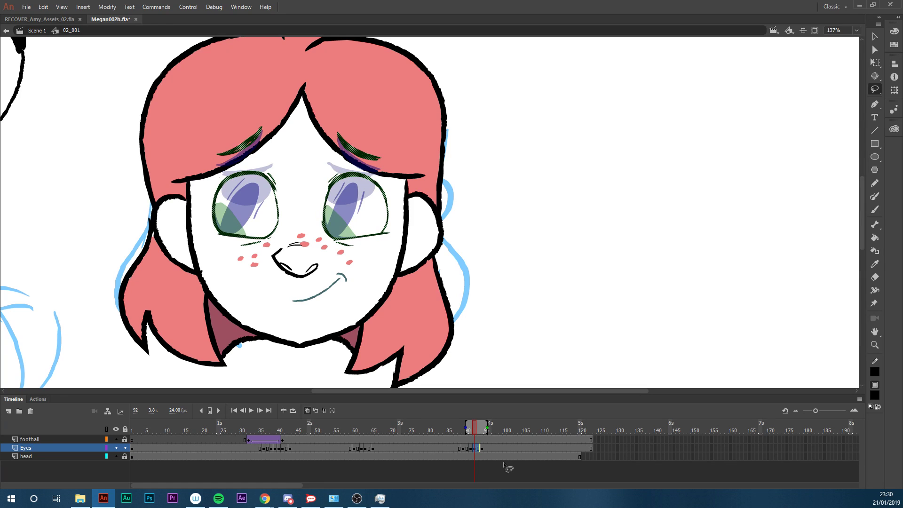
Copy the mouth from frame 91 with the Lasso tool and paste it in place at frame 92
{"action": "key", "text": "comma"}
{"action": "key", "text": "l"}
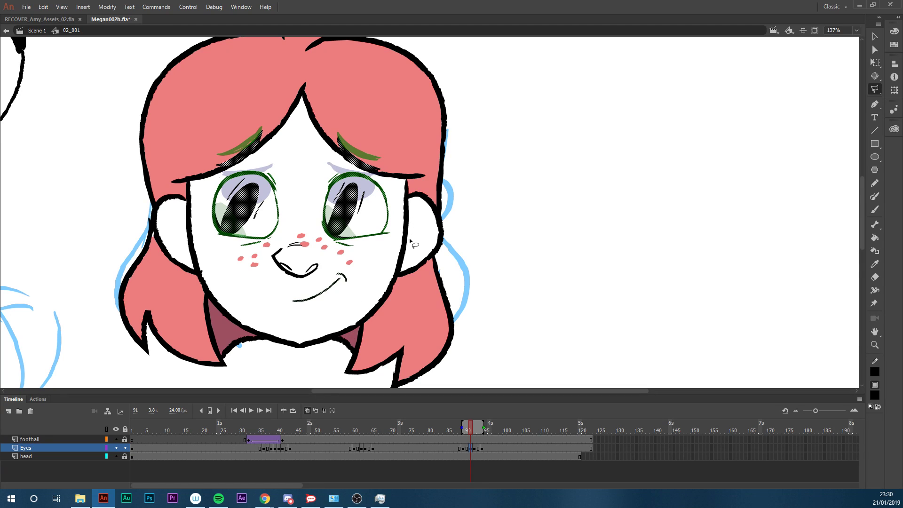
{"action": "mouse_move", "coordinate": [349, 267]}
{"action": "left_mouse_down"}
{"action": "mouse_move", "coordinate": [314, 310]}
{"action": "mouse_move", "coordinate": [285, 296]}
{"action": "mouse_move", "coordinate": [338, 274]}
{"action": "left_mouse_up"}
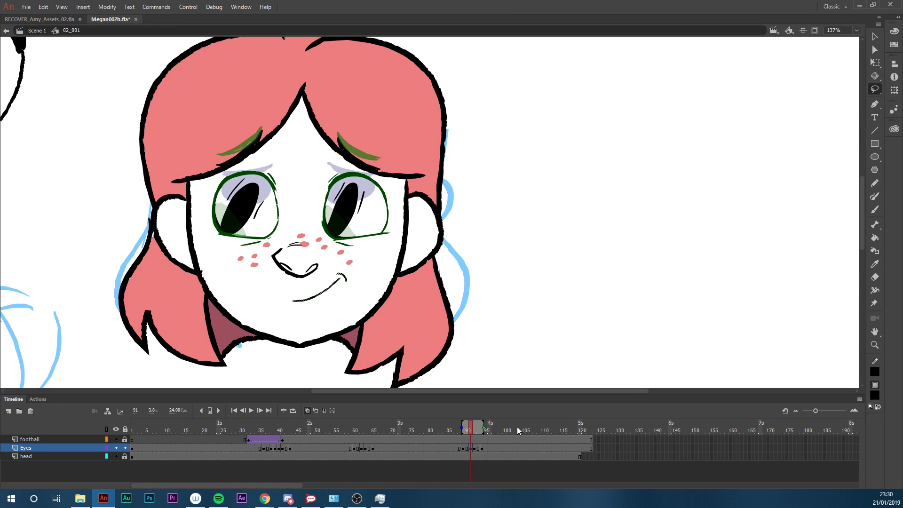
{"action": "left_click", "coordinate": [471, 449]}
{"action": "left_click_drag", "start_coordinate": [476, 450], "coordinate": [480, 440]}
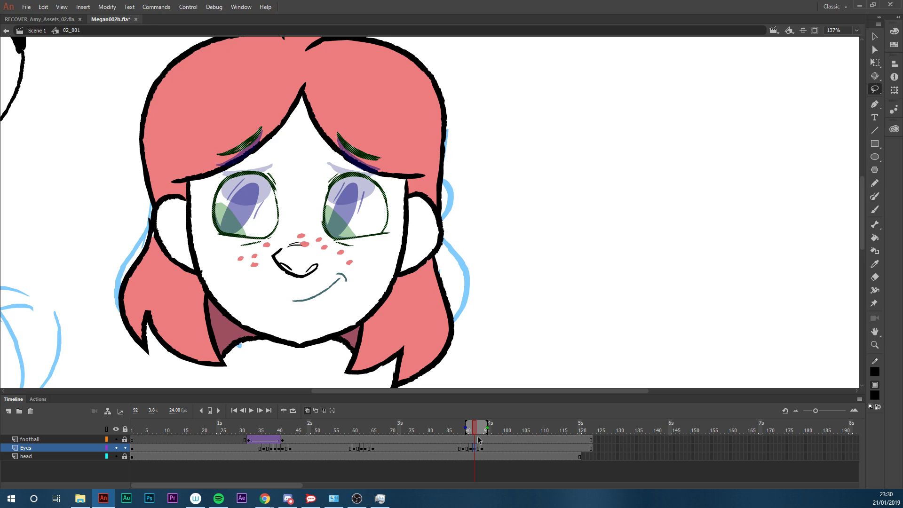
{"action": "key", "text": "ctrl+shift+v"}
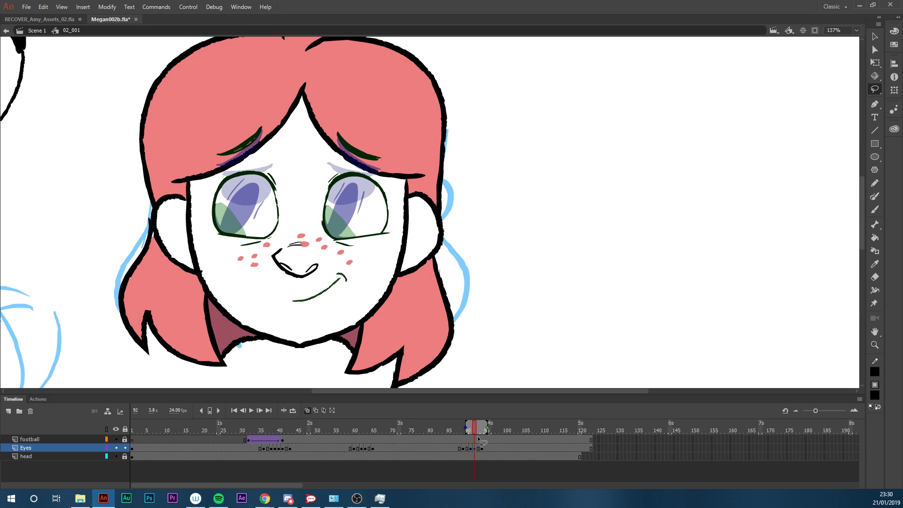
{"action": "left_click", "coordinate": [473, 450]}
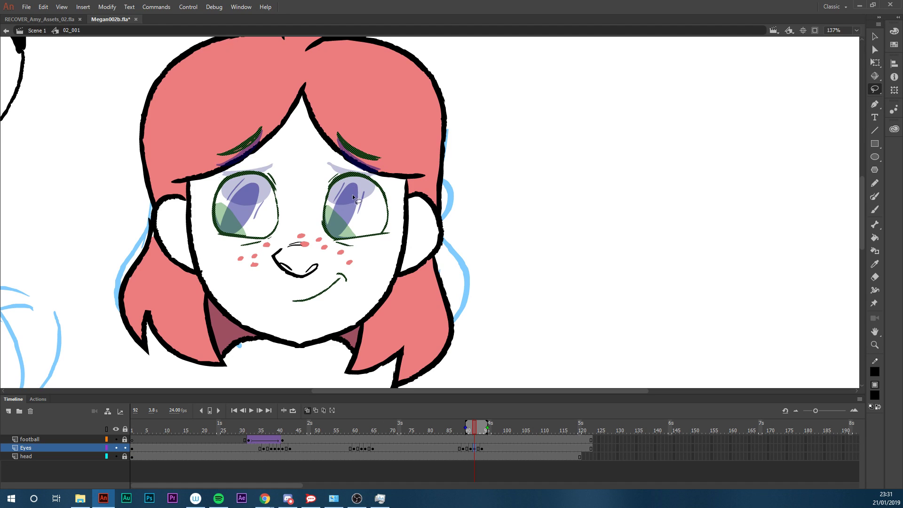
Brush new pupil outlines in the lower corners of both eyes at frame 92, slightly larger than in the next drawing, and fill them black
{"action": "key", "text": "b"}
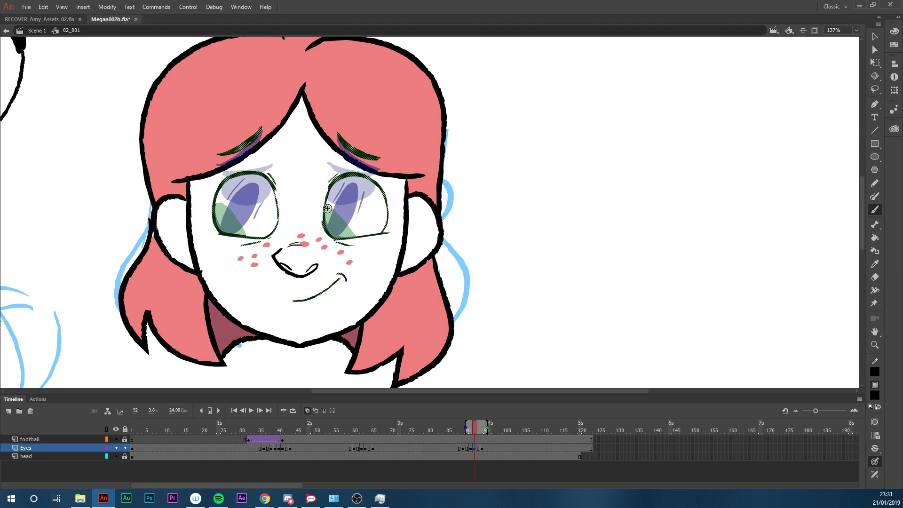
{"action": "left_click_drag", "start_coordinate": [467, 429], "coordinate": [478, 430]}
{"action": "left_click", "coordinate": [475, 447]}
{"action": "left_click_drag", "start_coordinate": [326, 206], "coordinate": [357, 237]}
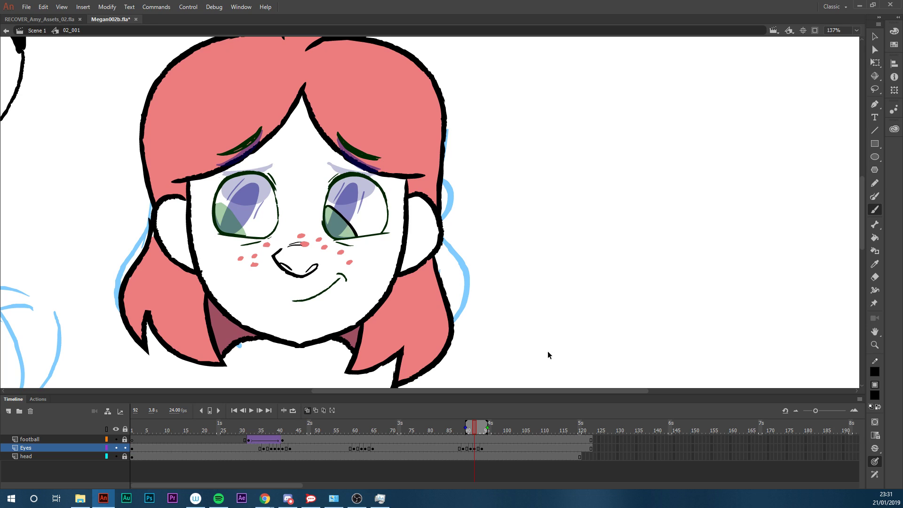
{"action": "left_click", "coordinate": [475, 448]}
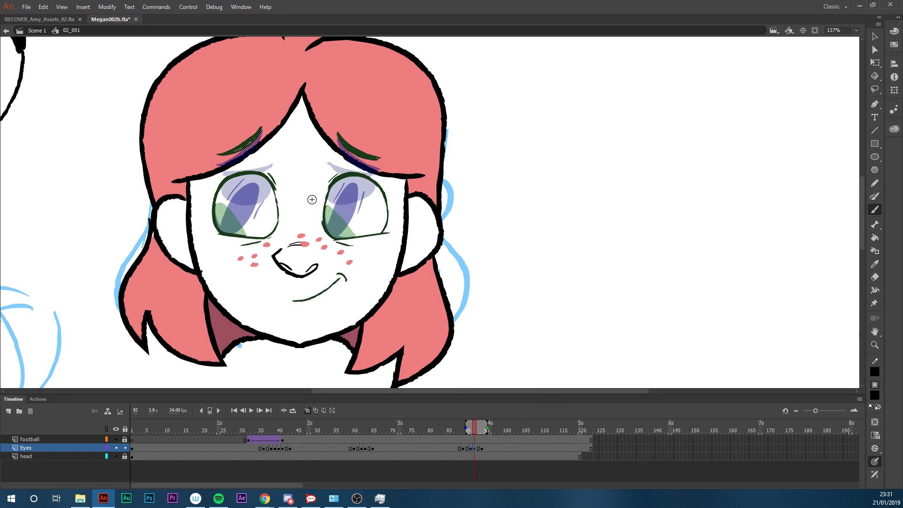
{"action": "left_click_drag", "start_coordinate": [326, 206], "coordinate": [356, 237]}
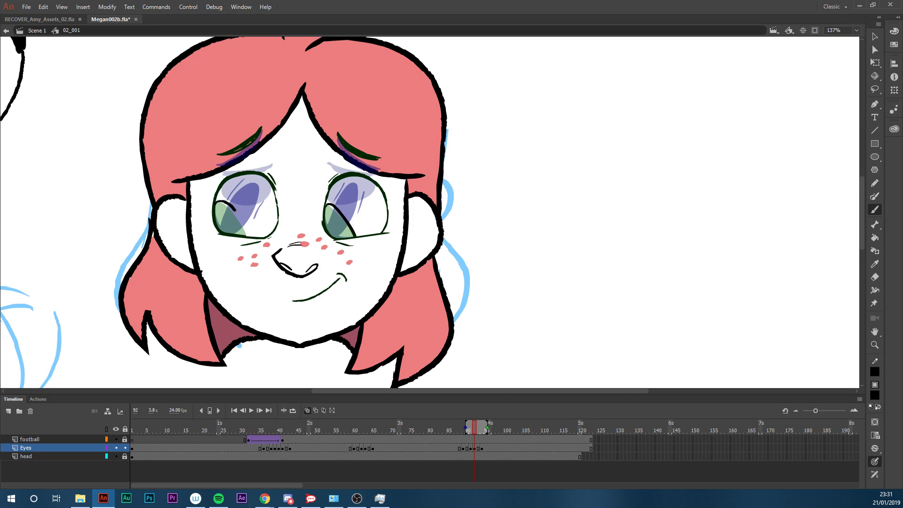
{"action": "left_click_drag", "start_coordinate": [244, 227], "coordinate": [244, 229]}
{"action": "key", "text": "k"}
{"action": "left_click", "coordinate": [339, 228]}
{"action": "left_click", "coordinate": [240, 223]}
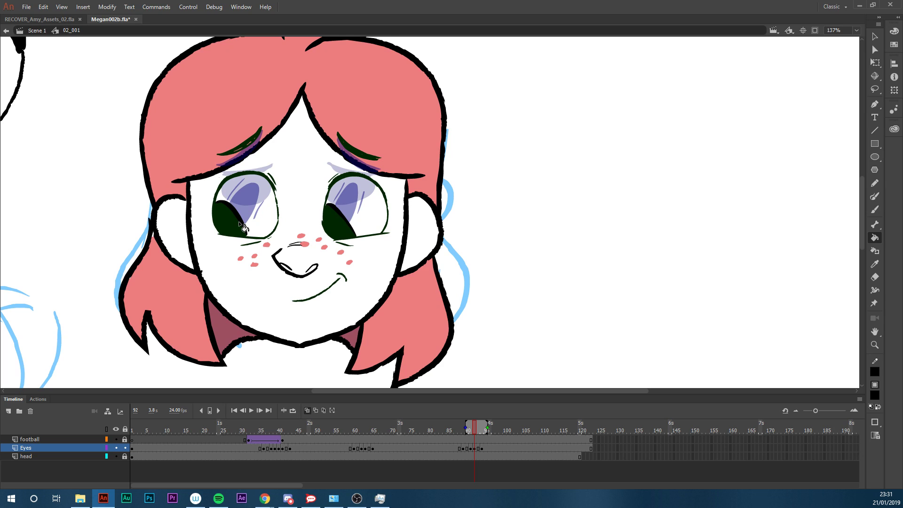
Select both eyebrows at frame 92 with the Lasso tool and nudge them slightly down toward the hairline
{"action": "mouse_move", "coordinate": [473, 429]}
{"action": "left_mouse_down"}
{"action": "mouse_move", "coordinate": [467, 433]}
{"action": "mouse_move", "coordinate": [481, 437]}
{"action": "left_mouse_up"}
{"action": "left_click", "coordinate": [475, 449]}
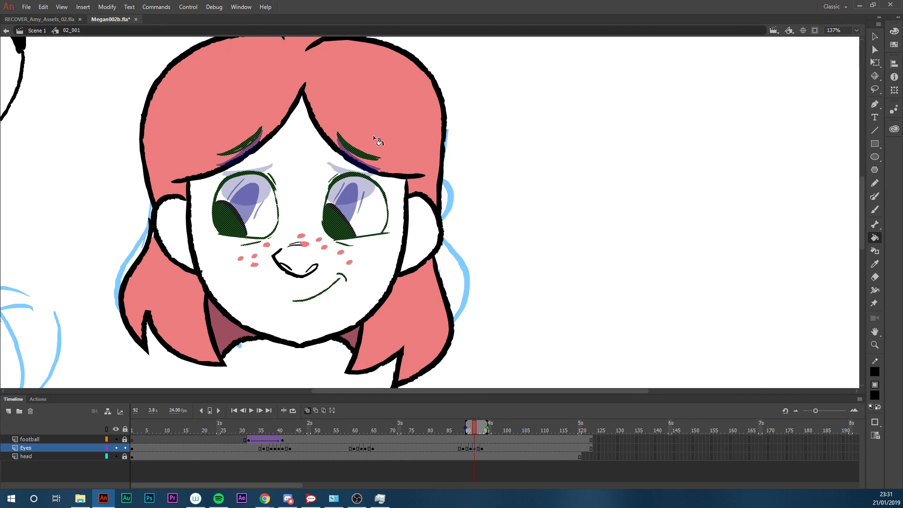
{"action": "key", "text": "l"}
{"action": "mouse_move", "coordinate": [389, 145]}
{"action": "left_mouse_down"}
{"action": "mouse_move", "coordinate": [297, 162]}
{"action": "mouse_move", "coordinate": [264, 105]}
{"action": "mouse_move", "coordinate": [391, 115]}
{"action": "left_mouse_up"}
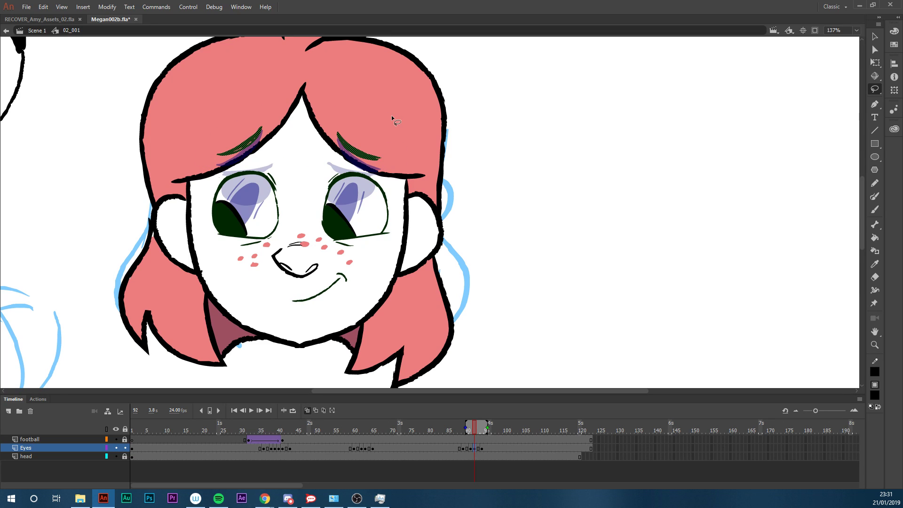
{"action": "key", "text": "v"}
{"action": "key", "text": "Down"}
{"action": "key", "text": "Down"}
{"action": "key", "text": "Down"}
{"action": "key", "text": "Down"}
{"action": "key", "text": "Down"}
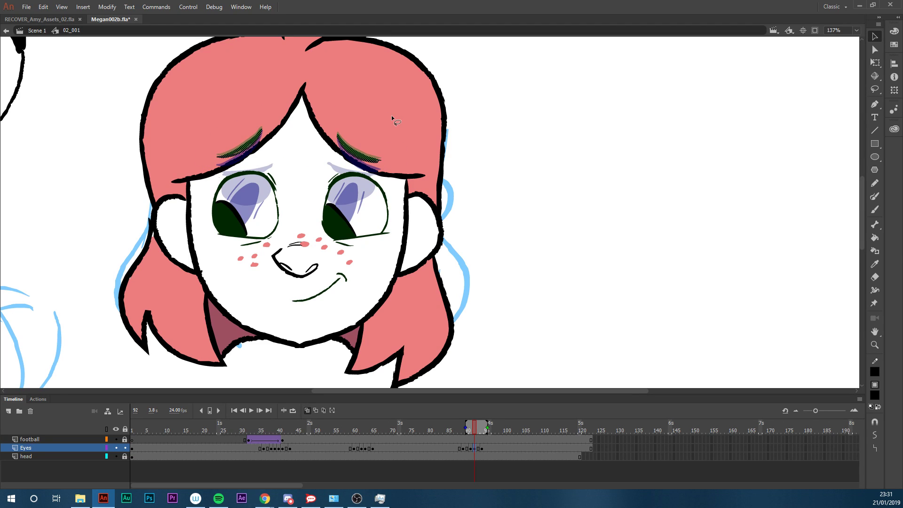
{"action": "key", "text": "Down"}
{"action": "key", "text": "Down"}
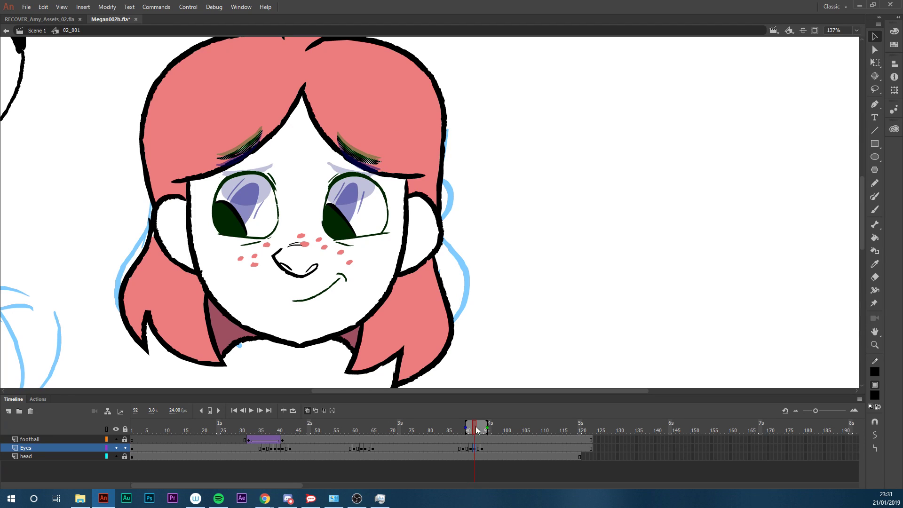
Turn off onion skinning and play back the eye movement from frame 80
{"action": "mouse_move", "coordinate": [472, 432]}
{"action": "left_mouse_down"}
{"action": "mouse_move", "coordinate": [438, 436]}
{"action": "mouse_move", "coordinate": [505, 435]}
{"action": "mouse_move", "coordinate": [457, 444]}
{"action": "mouse_move", "coordinate": [499, 440]}
{"action": "mouse_move", "coordinate": [468, 444]}
{"action": "mouse_move", "coordinate": [469, 454]}
{"action": "left_mouse_up"}
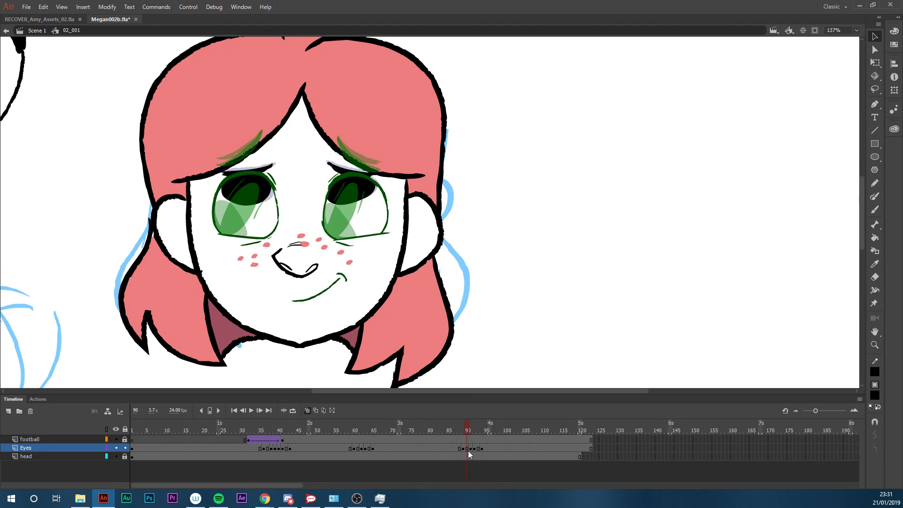
{"action": "left_click", "coordinate": [306, 411]}
{"action": "left_click", "coordinate": [428, 430]}
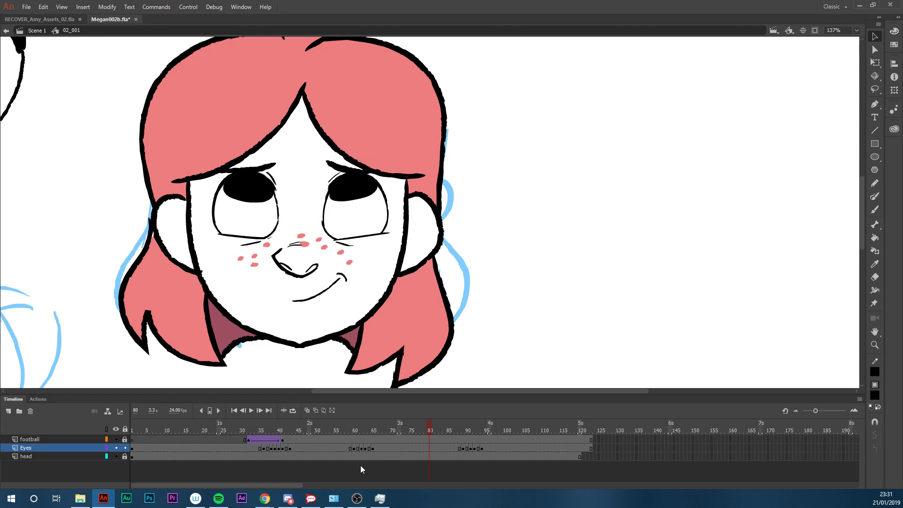
{"action": "key", "text": "Return"}
{"action": "key", "text": "Return"}
Zoom out to show the whole head and both balls, and play back the animation from about frame 24
{"action": "mouse_move", "coordinate": [247, 431]}
{"action": "left_mouse_down"}
{"action": "mouse_move", "coordinate": [479, 434]}
{"action": "mouse_move", "coordinate": [430, 439]}
{"action": "mouse_move", "coordinate": [456, 440]}
{"action": "mouse_move", "coordinate": [520, 427]}
{"action": "mouse_move", "coordinate": [217, 449]}
{"action": "left_mouse_up"}
{"action": "key", "text": "z"}
{"action": "left_click", "coordinate": [544, 256]}
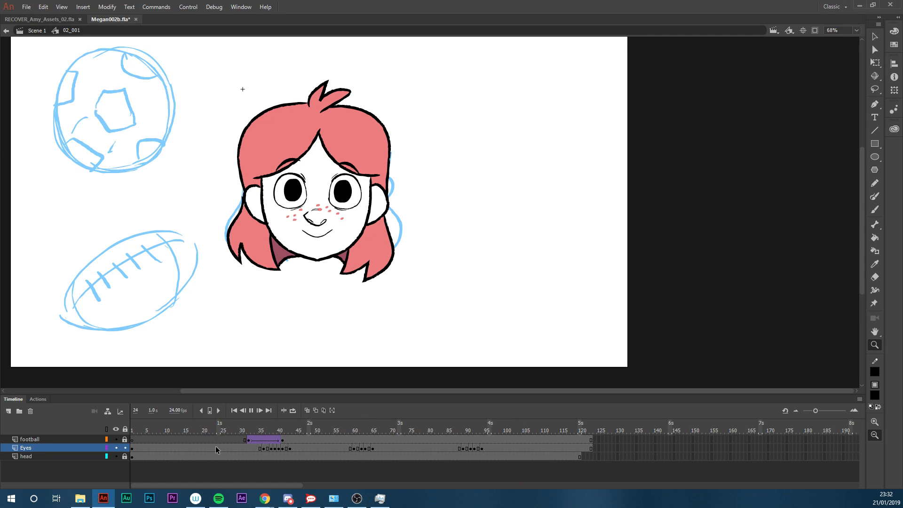
{"action": "key", "text": "Return"}
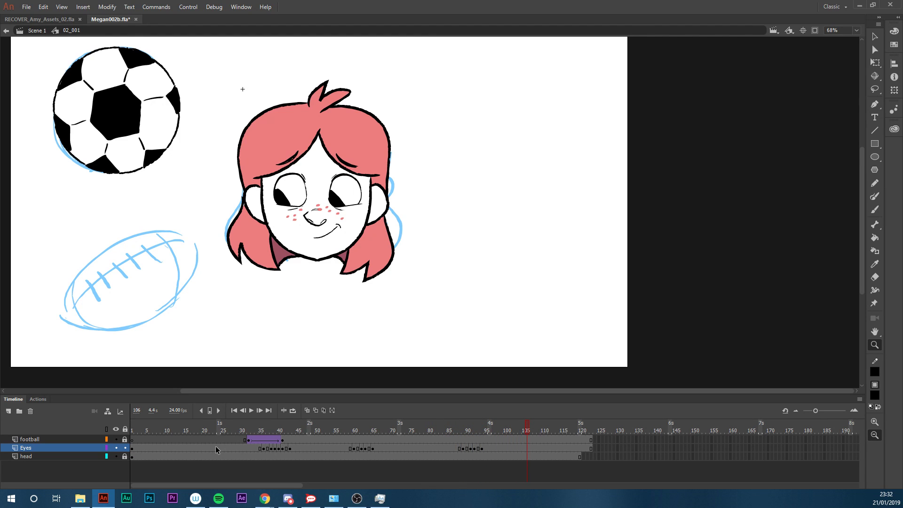
{"action": "left_click_drag", "start_coordinate": [246, 428], "coordinate": [234, 461]}
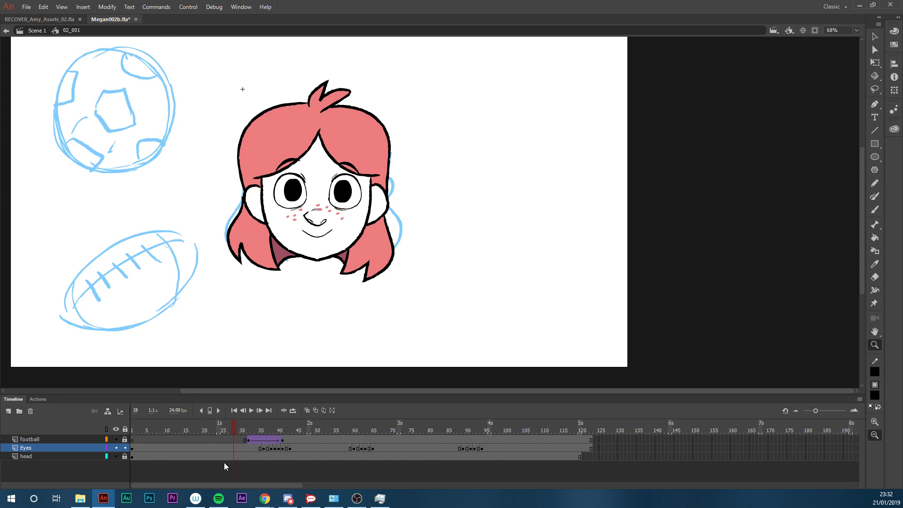
{"action": "left_click", "coordinate": [133, 449]}
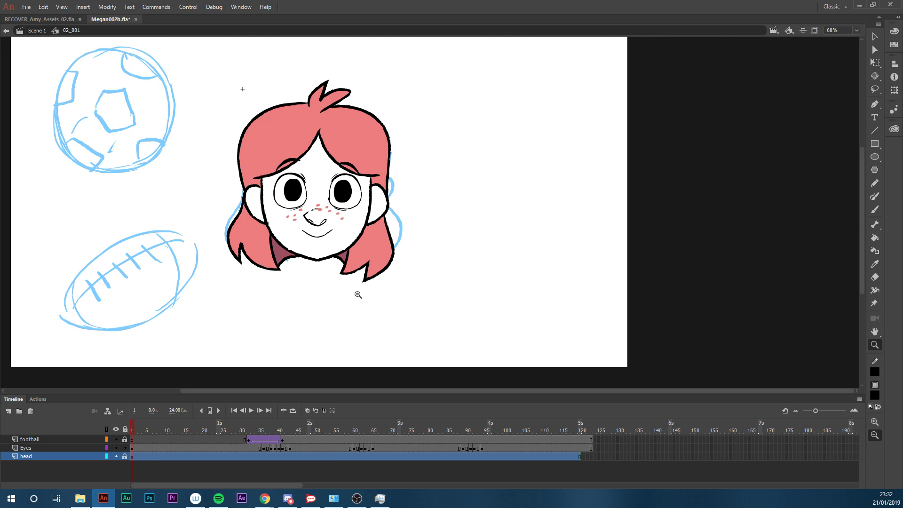
Add a new layer above the football layer and name it Rugby
{"action": "mouse_move", "coordinate": [342, 425]}
{"action": "left_mouse_down"}
{"action": "mouse_move", "coordinate": [236, 437]}
{"action": "mouse_move", "coordinate": [508, 434]}
{"action": "mouse_move", "coordinate": [417, 444]}
{"action": "mouse_move", "coordinate": [484, 441]}
{"action": "mouse_move", "coordinate": [462, 440]}
{"action": "left_mouse_up"}
{"action": "left_click", "coordinate": [461, 439]}
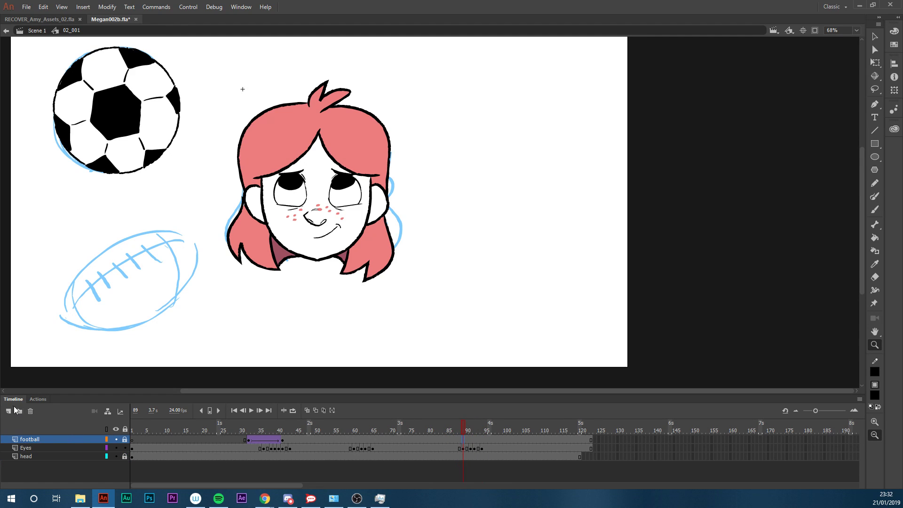
{"action": "left_click", "coordinate": [9, 411]}
{"action": "left_click", "coordinate": [37, 439]}
{"action": "double_click", "coordinate": [37, 439]}
{"action": "type", "text": "Rugby"}
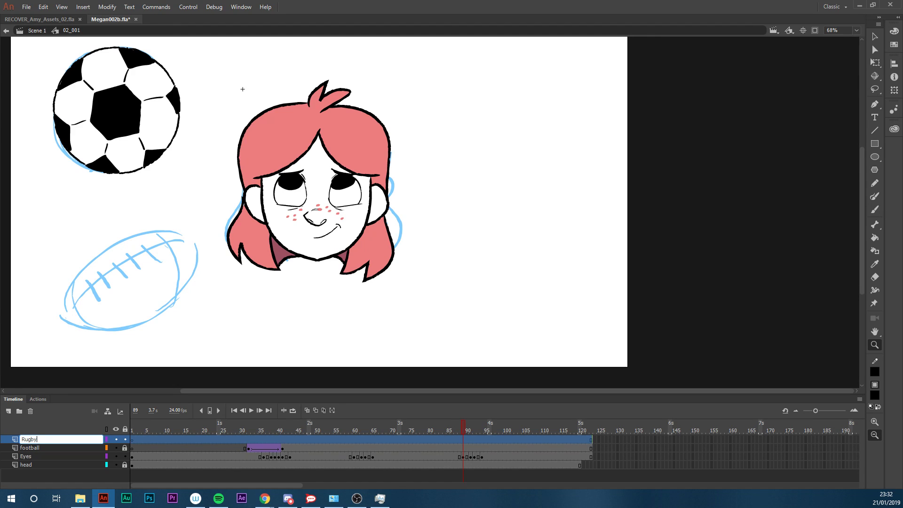
{"action": "key", "text": "Return"}
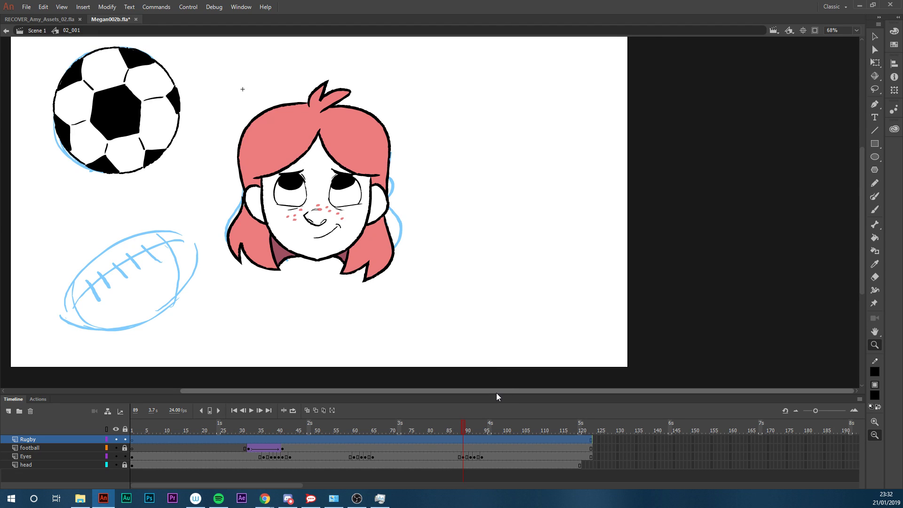
Save the Megan002b file
{"action": "key", "text": "ctrl+s"}
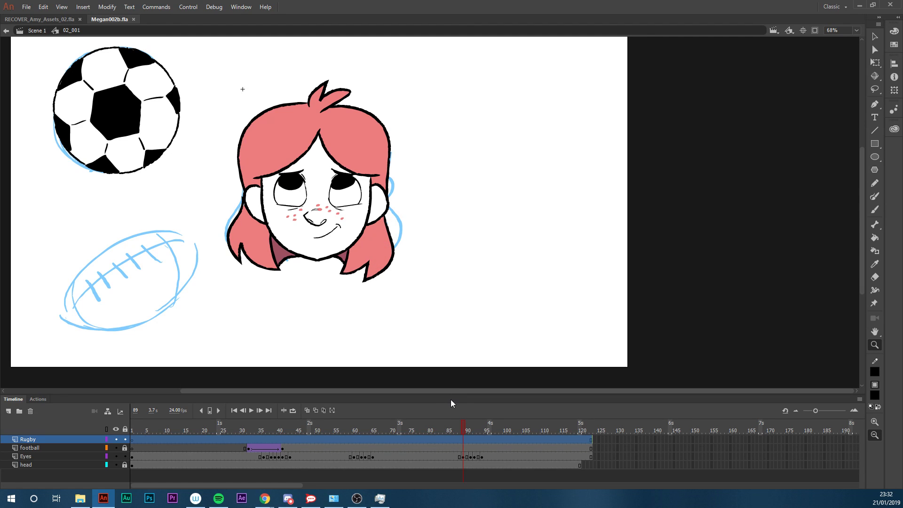
{"action": "left_click_drag", "start_coordinate": [489, 391], "coordinate": [435, 394]}
{"action": "left_click_drag", "start_coordinate": [862, 252], "coordinate": [860, 244]}
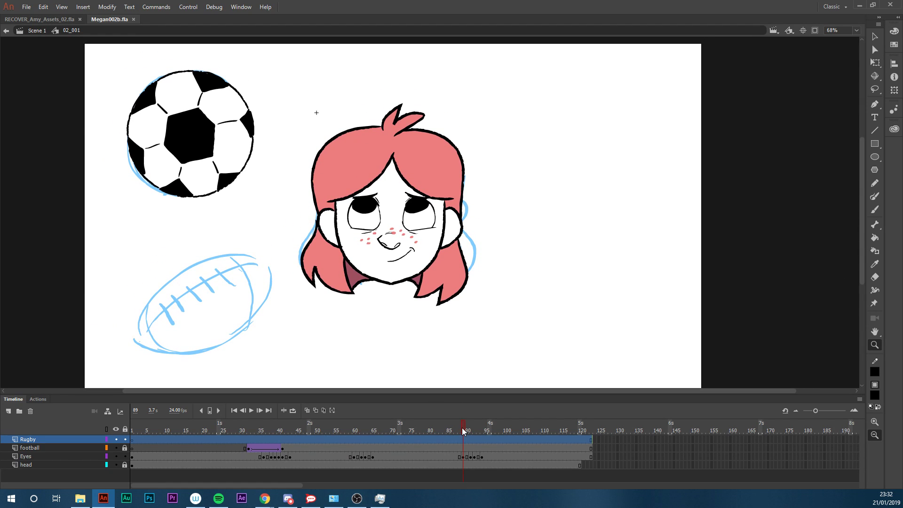
Draw the rugby ball's upper edge with a black brush stroke over the blue sketch on the Rugby layer
{"action": "left_click", "coordinate": [433, 438]}
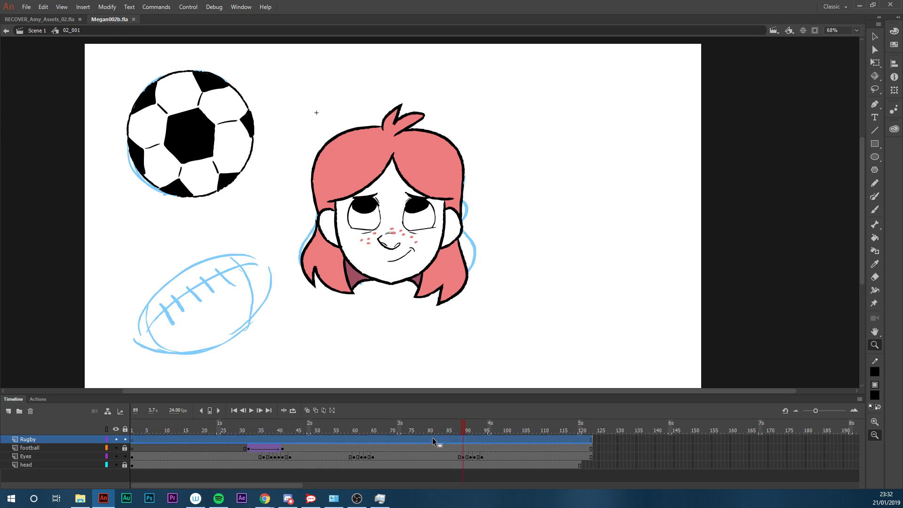
{"action": "left_click_drag", "start_coordinate": [441, 435], "coordinate": [474, 449]}
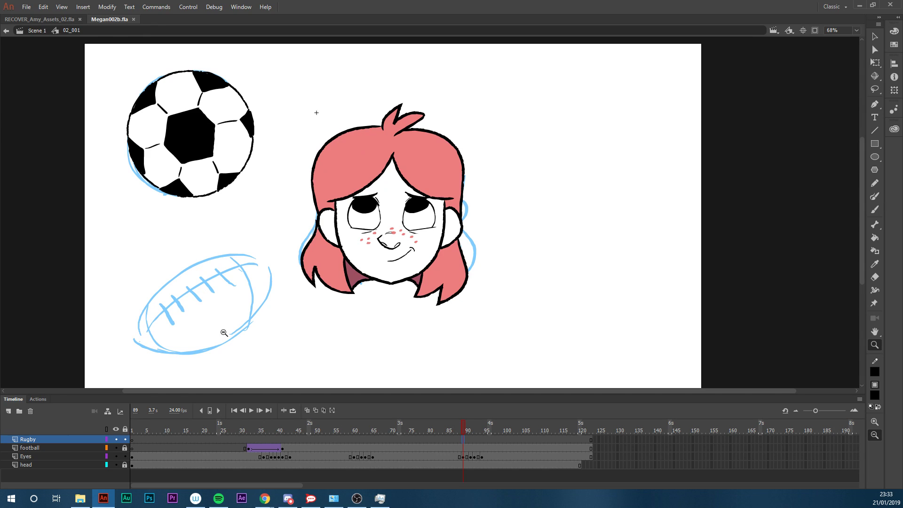
{"action": "key", "text": "b"}
{"action": "mouse_move", "coordinate": [140, 343]}
{"action": "left_mouse_down"}
{"action": "mouse_move", "coordinate": [162, 283]}
{"action": "mouse_move", "coordinate": [275, 261]}
{"action": "left_mouse_up"}
{"action": "key", "text": "ctrl+z"}
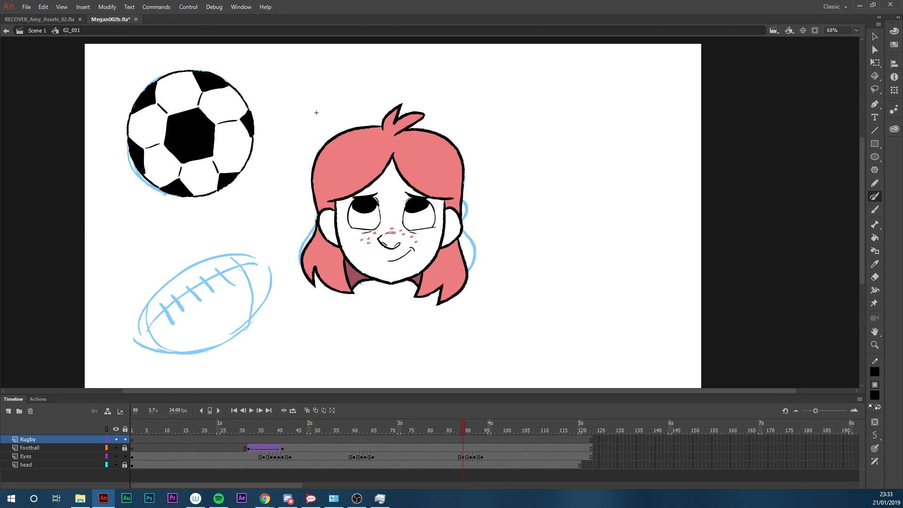
{"action": "mouse_move", "coordinate": [139, 343]}
{"action": "left_mouse_down"}
{"action": "mouse_move", "coordinate": [158, 295]}
{"action": "mouse_move", "coordinate": [260, 259]}
{"action": "left_mouse_up"}
{"action": "key", "text": "ctrl+z"}
{"action": "mouse_move", "coordinate": [138, 346]}
{"action": "left_mouse_down"}
{"action": "mouse_move", "coordinate": [169, 282]}
{"action": "mouse_move", "coordinate": [221, 258]}
{"action": "mouse_move", "coordinate": [258, 258]}
{"action": "left_mouse_up"}
{"action": "mouse_move", "coordinate": [139, 346]}
{"action": "left_mouse_down"}
{"action": "mouse_move", "coordinate": [191, 353]}
{"action": "mouse_move", "coordinate": [245, 323]}
{"action": "mouse_move", "coordinate": [262, 300]}
{"action": "mouse_move", "coordinate": [262, 255]}
{"action": "left_mouse_up"}
{"action": "key", "text": "ctrl+z"}
{"action": "mouse_move", "coordinate": [137, 335]}
{"action": "left_mouse_down"}
{"action": "mouse_move", "coordinate": [149, 352]}
{"action": "mouse_move", "coordinate": [197, 350]}
{"action": "mouse_move", "coordinate": [245, 320]}
{"action": "mouse_move", "coordinate": [265, 283]}
{"action": "mouse_move", "coordinate": [243, 257]}
{"action": "left_mouse_up"}
{"action": "key", "text": "ctrl+z"}
{"action": "mouse_move", "coordinate": [138, 340]}
{"action": "left_mouse_down"}
{"action": "mouse_move", "coordinate": [158, 356]}
{"action": "mouse_move", "coordinate": [207, 347]}
{"action": "mouse_move", "coordinate": [254, 308]}
{"action": "mouse_move", "coordinate": [267, 276]}
{"action": "mouse_move", "coordinate": [261, 266]}
{"action": "left_mouse_up"}
{"action": "key", "text": "ctrl+z"}
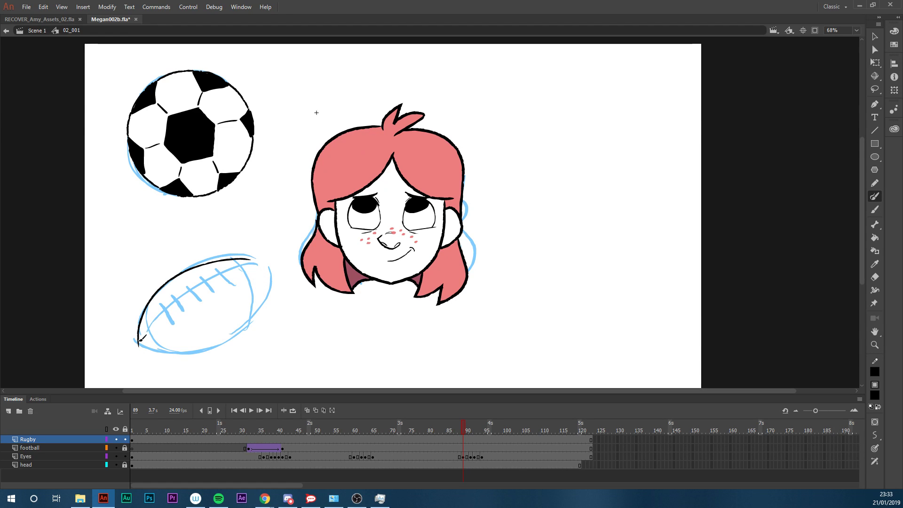
Draw the rugby ball's lower edge and the two curved inner seams that run from tip to tip
{"action": "mouse_move", "coordinate": [139, 340]}
{"action": "left_mouse_down"}
{"action": "mouse_move", "coordinate": [185, 355]}
{"action": "mouse_move", "coordinate": [219, 341]}
{"action": "mouse_move", "coordinate": [246, 319]}
{"action": "mouse_move", "coordinate": [258, 263]}
{"action": "left_mouse_up"}
{"action": "mouse_move", "coordinate": [148, 338]}
{"action": "left_mouse_down"}
{"action": "mouse_move", "coordinate": [141, 324]}
{"action": "mouse_move", "coordinate": [197, 272]}
{"action": "mouse_move", "coordinate": [247, 257]}
{"action": "left_mouse_up"}
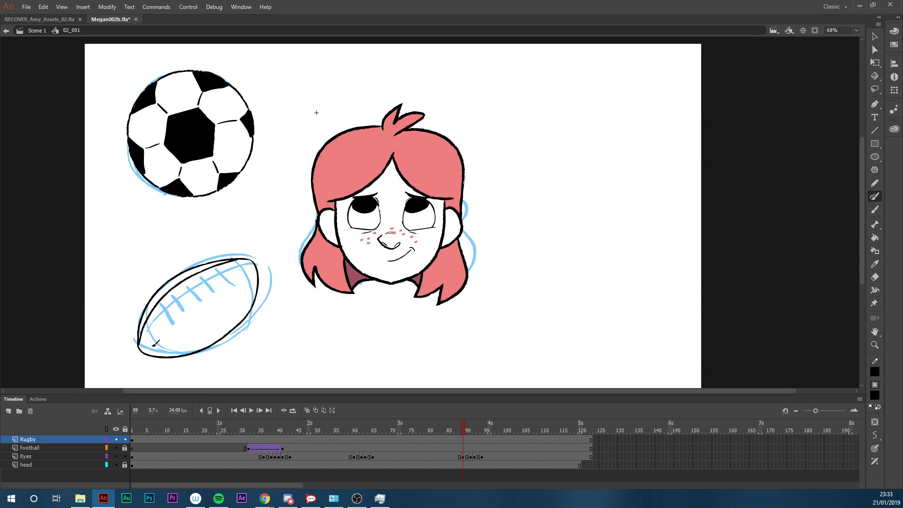
{"action": "mouse_move", "coordinate": [151, 348]}
{"action": "left_mouse_down"}
{"action": "mouse_move", "coordinate": [195, 338]}
{"action": "mouse_move", "coordinate": [228, 317]}
{"action": "mouse_move", "coordinate": [264, 262]}
{"action": "left_mouse_up"}
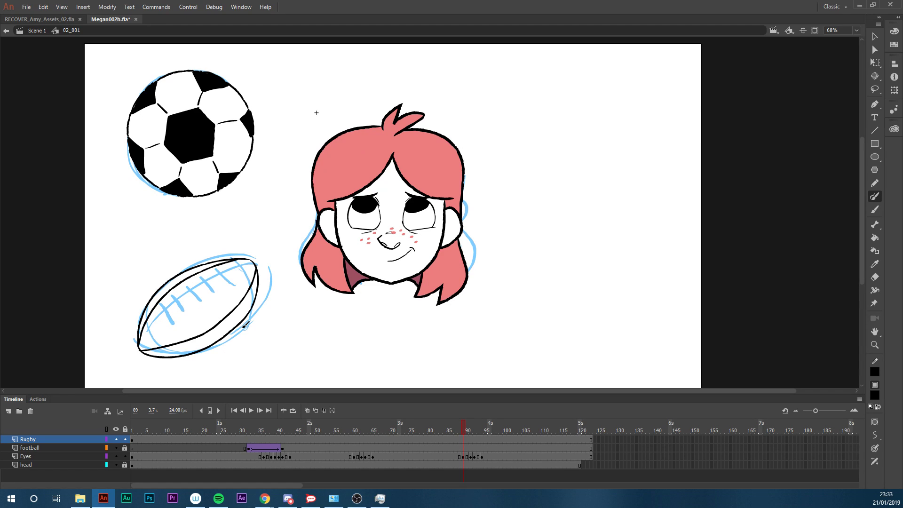
Mix a light turquoise, #66DED7, as the fill colour
{"action": "left_click", "coordinate": [873, 394]}
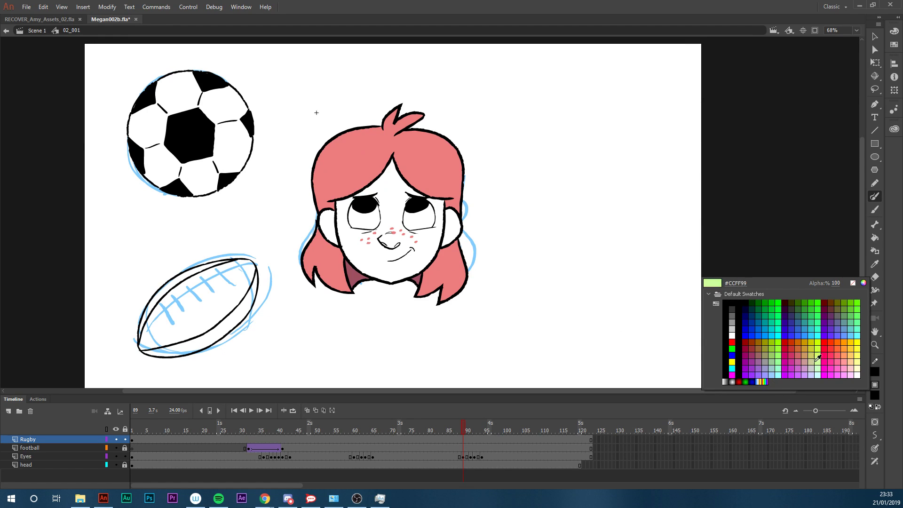
{"action": "left_click", "coordinate": [774, 356]}
{"action": "left_click", "coordinate": [875, 395]}
{"action": "left_click", "coordinate": [864, 283]}
{"action": "left_click_drag", "start_coordinate": [163, 225], "coordinate": [163, 224]}
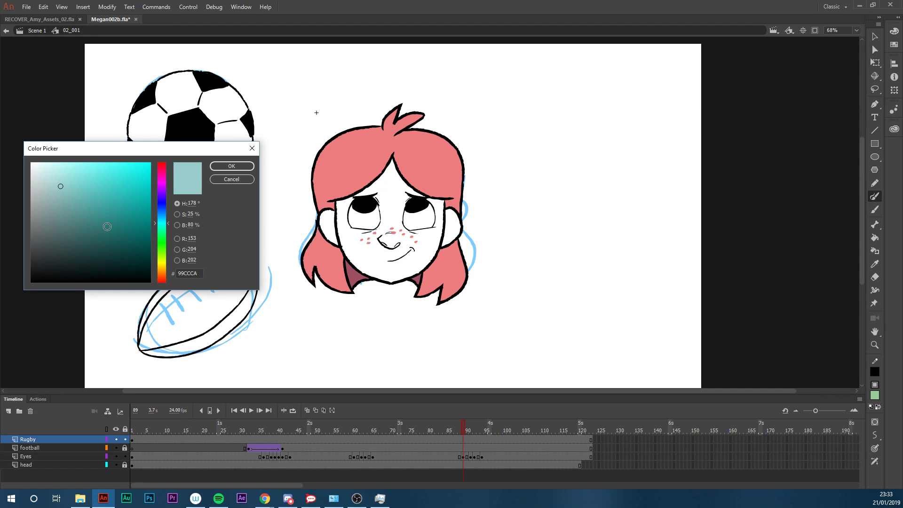
{"action": "left_click", "coordinate": [103, 226]}
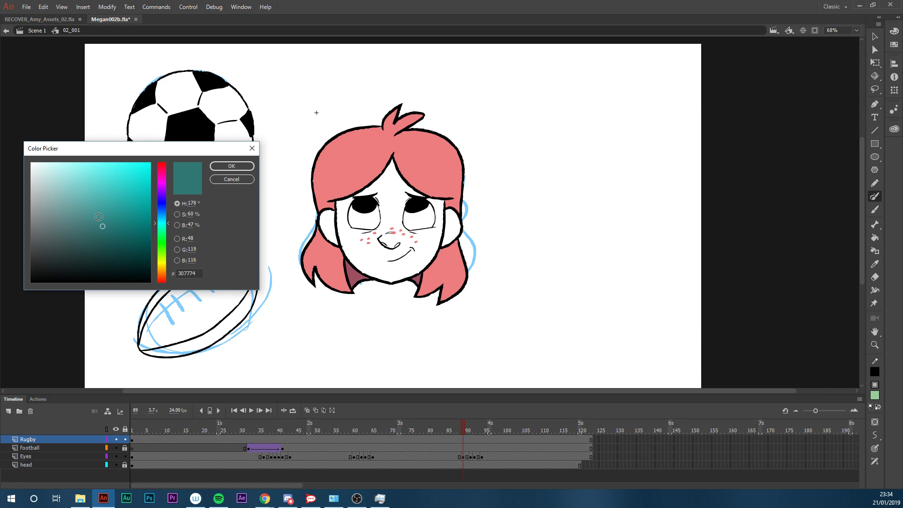
{"action": "left_click_drag", "start_coordinate": [99, 217], "coordinate": [98, 173]}
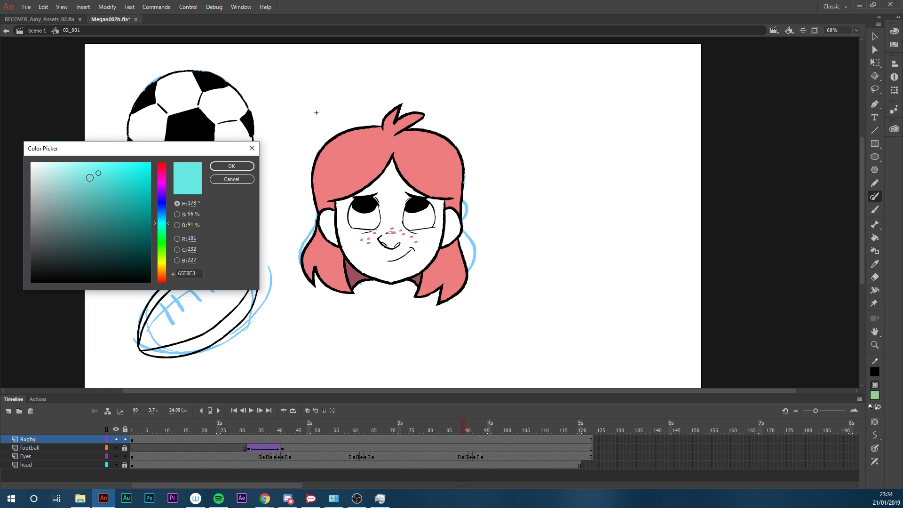
{"action": "left_click_drag", "start_coordinate": [168, 223], "coordinate": [168, 225]}
{"action": "mouse_move", "coordinate": [97, 174]}
{"action": "left_mouse_down"}
{"action": "mouse_move", "coordinate": [88, 198]}
{"action": "mouse_move", "coordinate": [96, 178]}
{"action": "left_mouse_up"}
{"action": "left_click", "coordinate": [231, 168]}
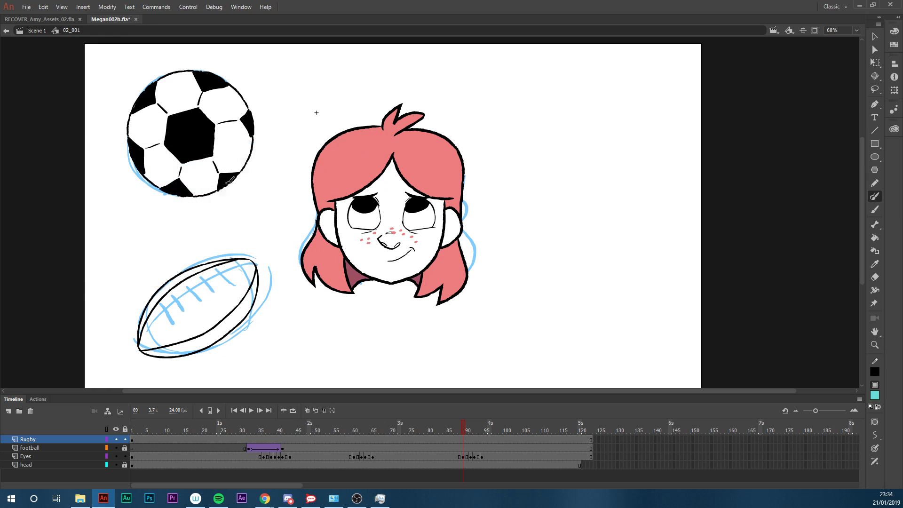
Fill the rugby ball's centre panel with the turquoise and its two outer panels with white
{"action": "key", "text": "k"}
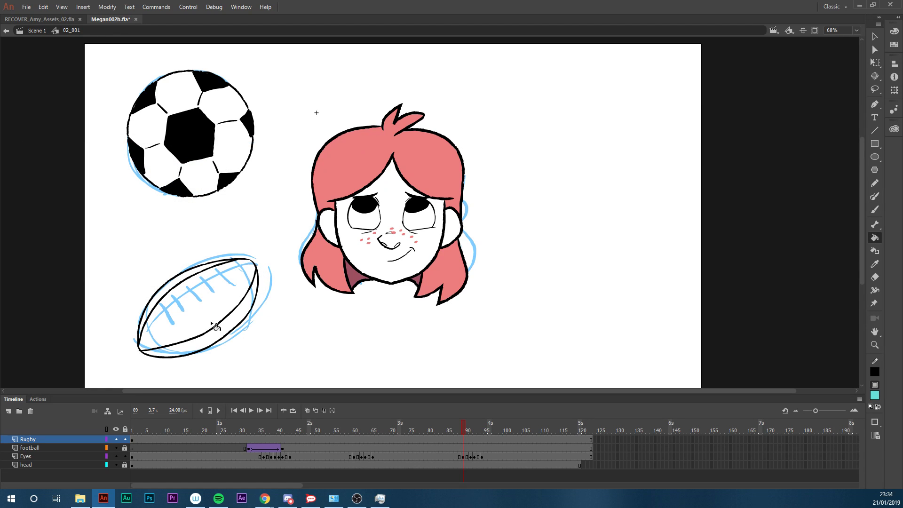
{"action": "left_click", "coordinate": [198, 314]}
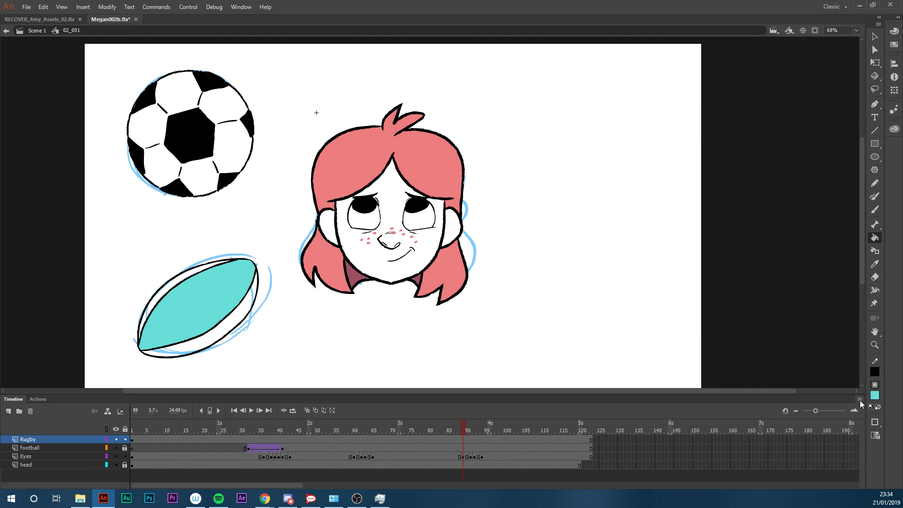
{"action": "left_click", "coordinate": [875, 396]}
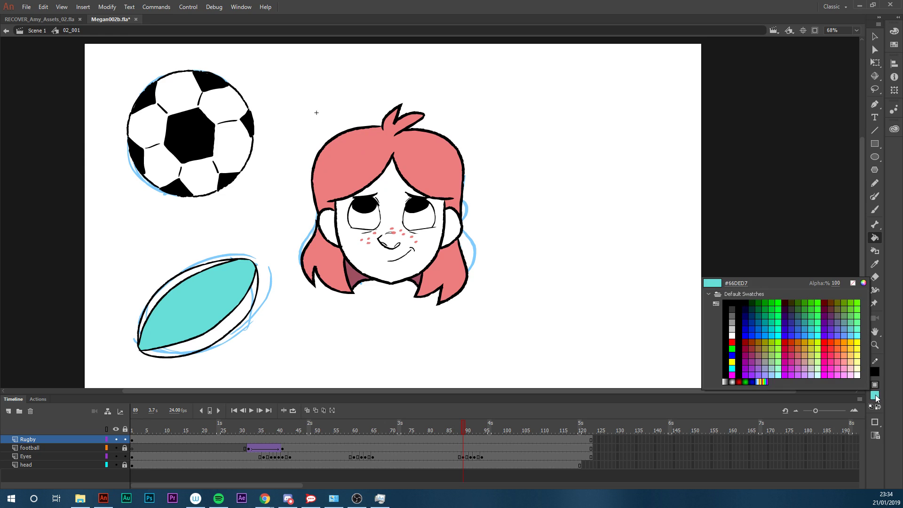
{"action": "left_click", "coordinate": [732, 336]}
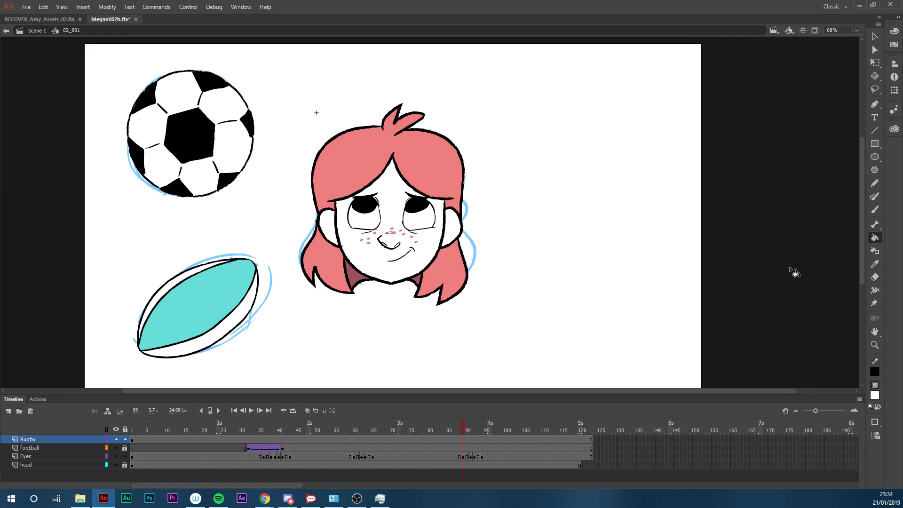
Sample the hair's pink-red as fill colour and brush the word CYMRU with two underlines on the ball's turquoise panel
{"action": "left_click", "coordinate": [876, 395]}
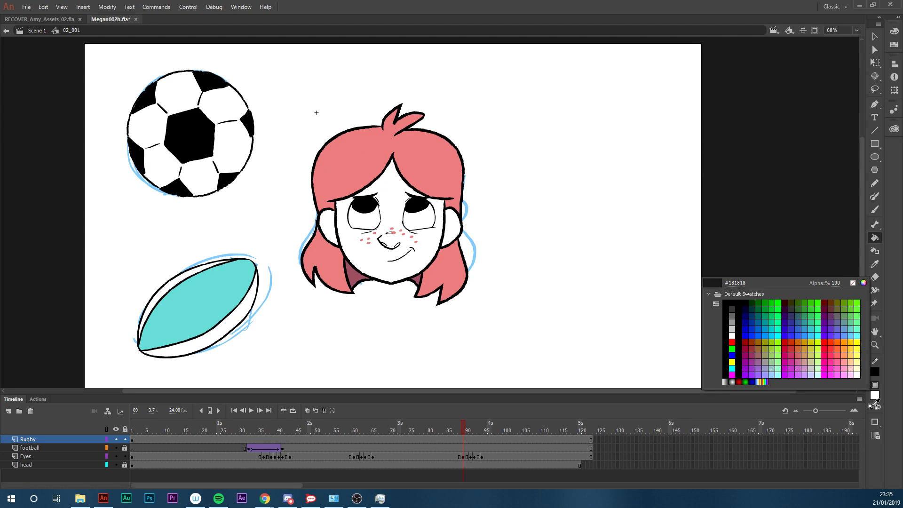
{"action": "left_click", "coordinate": [444, 270]}
{"action": "key", "text": "b"}
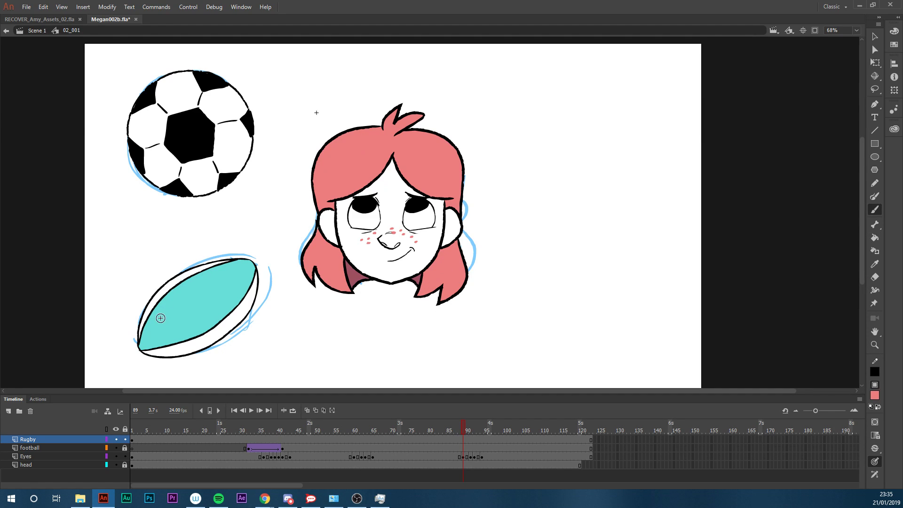
{"action": "mouse_move", "coordinate": [165, 308]}
{"action": "left_mouse_down"}
{"action": "mouse_move", "coordinate": [170, 330]}
{"action": "mouse_move", "coordinate": [165, 311]}
{"action": "mouse_move", "coordinate": [161, 326]}
{"action": "mouse_move", "coordinate": [175, 325]}
{"action": "mouse_move", "coordinate": [180, 305]}
{"action": "mouse_move", "coordinate": [184, 317]}
{"action": "mouse_move", "coordinate": [190, 296]}
{"action": "mouse_move", "coordinate": [214, 298]}
{"action": "left_mouse_up"}
{"action": "key", "text": "ctrl+z"}
{"action": "mouse_move", "coordinate": [206, 281]}
{"action": "left_mouse_down"}
{"action": "mouse_move", "coordinate": [224, 294]}
{"action": "mouse_move", "coordinate": [234, 269]}
{"action": "left_mouse_up"}
{"action": "left_click_drag", "start_coordinate": [175, 335], "coordinate": [228, 305]}
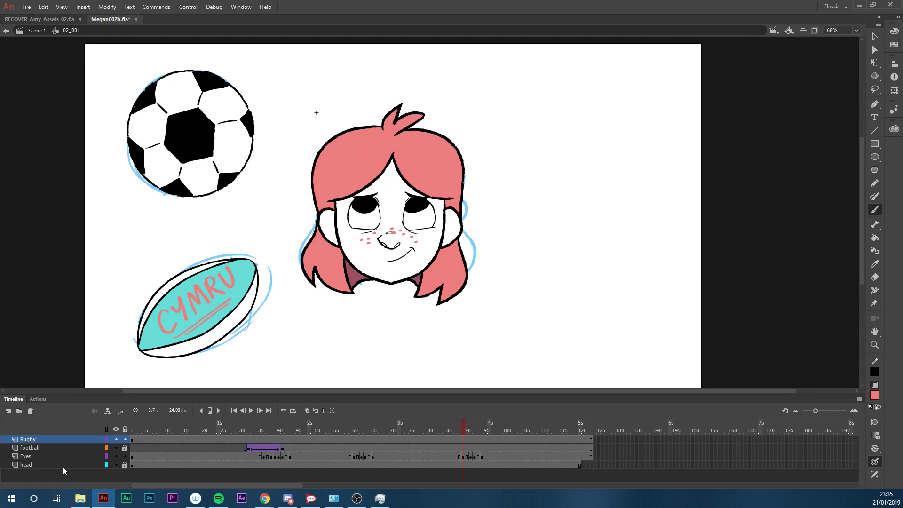
Select all of the rugby ball artwork on the Rugby layer and group it
{"action": "scroll", "coordinate": [862, 267], "scroll_direction": "down", "scroll_amount": 1}
{"action": "left_click_drag", "start_coordinate": [862, 268], "coordinate": [857, 258]}
{"action": "left_click_drag", "start_coordinate": [279, 432], "coordinate": [249, 434]}
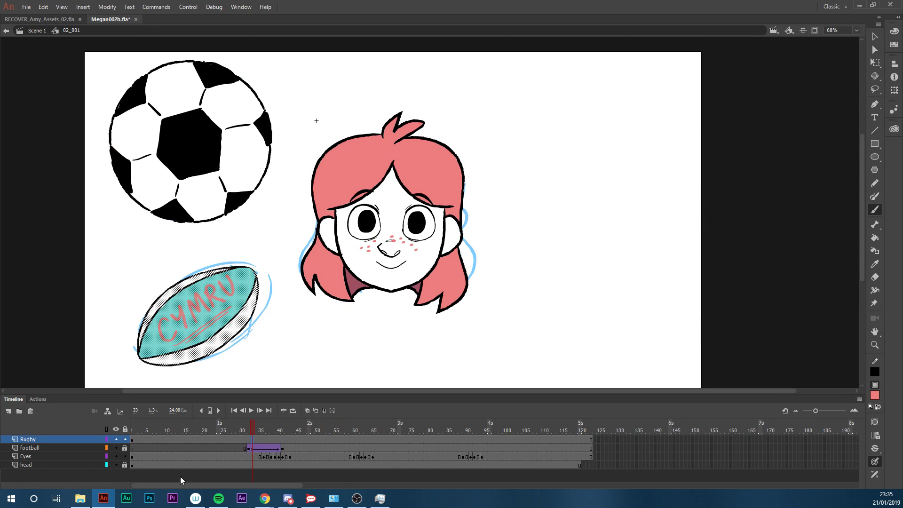
{"action": "key", "text": "l"}
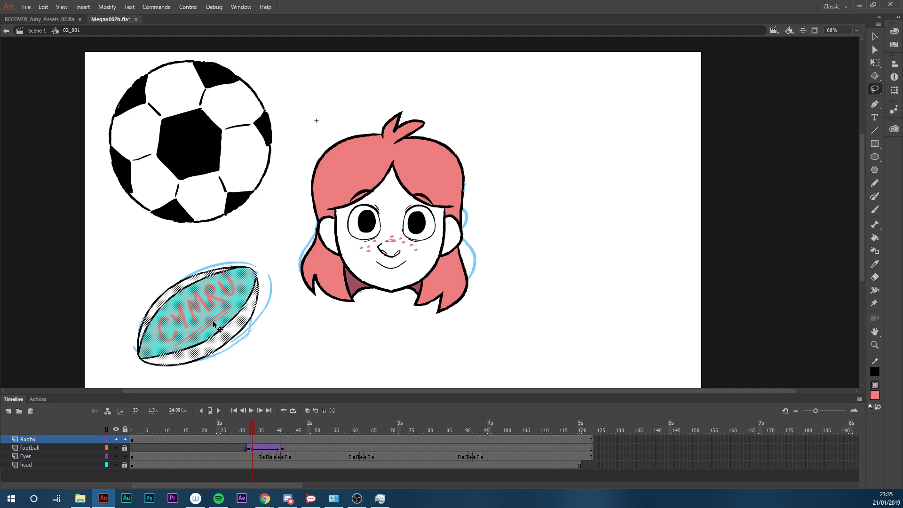
{"action": "key", "text": "ctrl+g"}
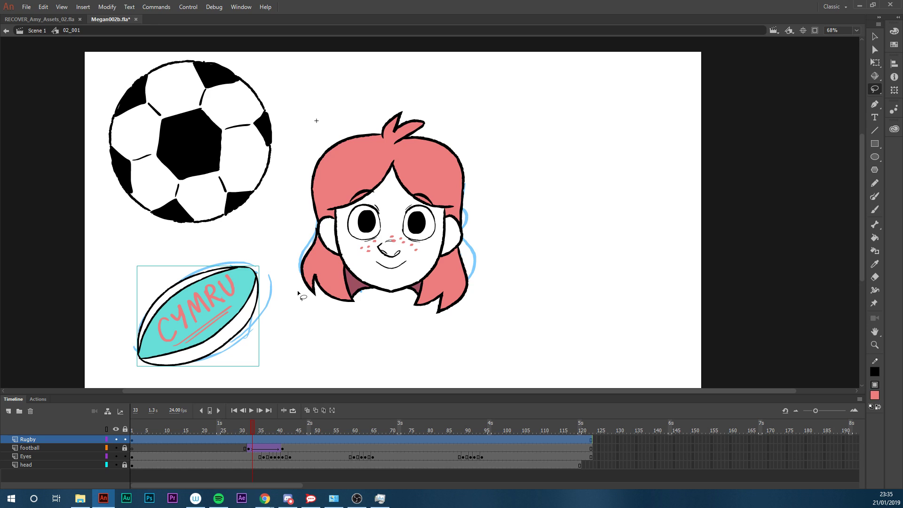
Add a keyframe at frame 87 of the Rugby layer and delete the ball from the frames before it
{"action": "left_click_drag", "start_coordinate": [256, 430], "coordinate": [457, 445]}
{"action": "left_click", "coordinate": [455, 439]}
{"action": "left_click", "coordinate": [431, 439]}
{"action": "key", "text": "Delete"}
{"action": "left_click", "coordinate": [455, 440]}
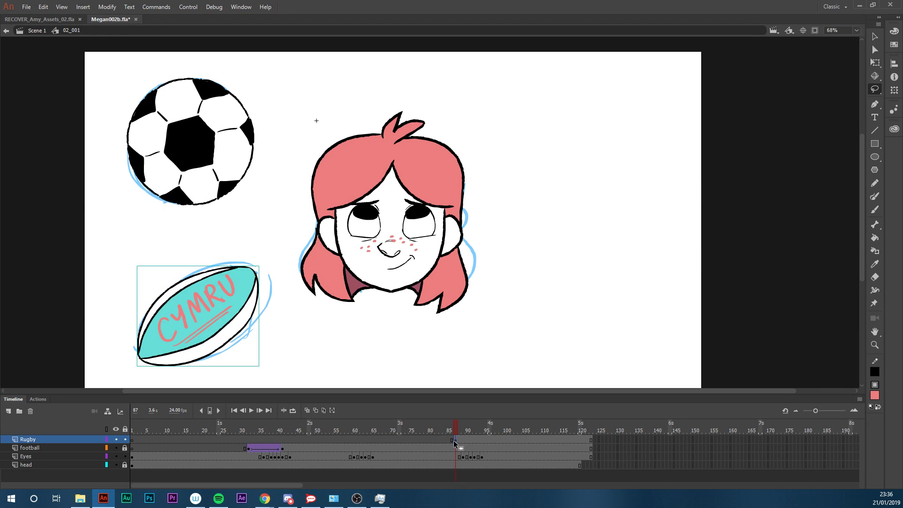
Add a keyframe at frame 93 of the Rugby layer and create a classic tween from frame 87 to it
{"action": "left_click", "coordinate": [479, 440]}
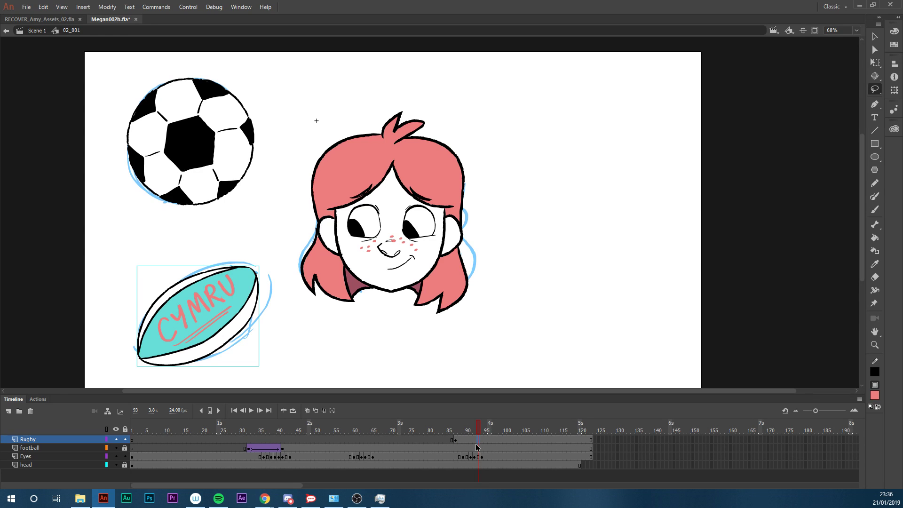
{"action": "key", "text": "F6"}
{"action": "right_click", "coordinate": [462, 440]}
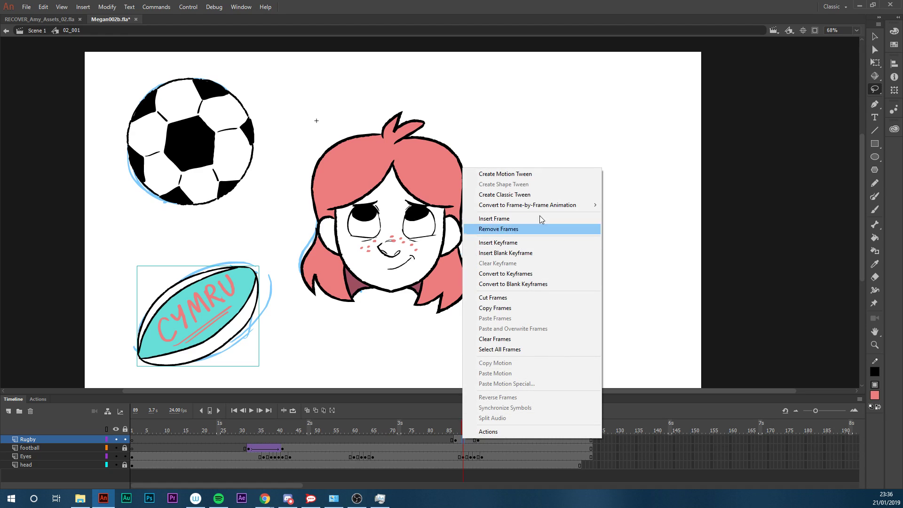
{"action": "left_click", "coordinate": [523, 194]}
Scale the rugby ball at frame 87 down to a tiny size about its centre
{"action": "left_click", "coordinate": [457, 441]}
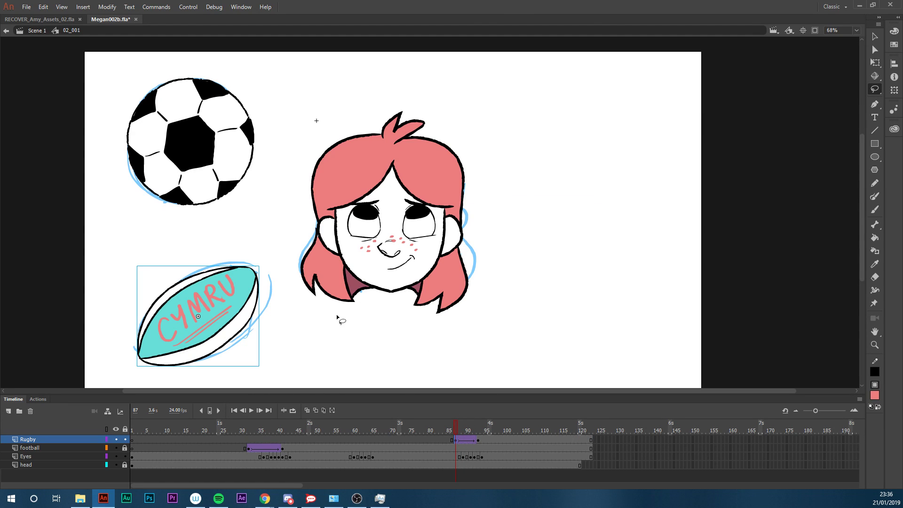
{"action": "key", "text": "q"}
{"action": "mouse_move", "coordinate": [261, 265]}
{"action": "left_mouse_down"}
{"action": "mouse_move", "coordinate": [248, 260]}
{"action": "mouse_move", "coordinate": [206, 313]}
{"action": "left_mouse_up"}
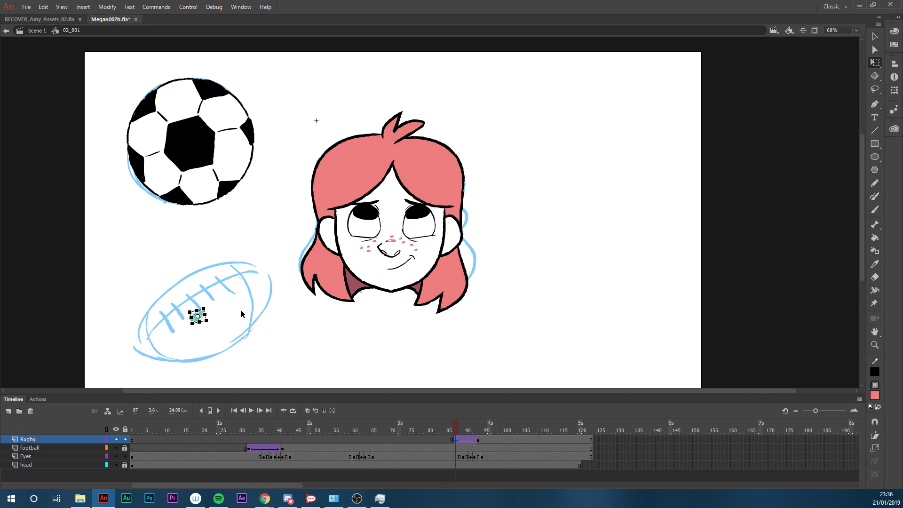
Play back the rugby ball's growing animation from about frame 74, and repeat it from just before the tween
{"action": "left_click_drag", "start_coordinate": [456, 426], "coordinate": [407, 427]}
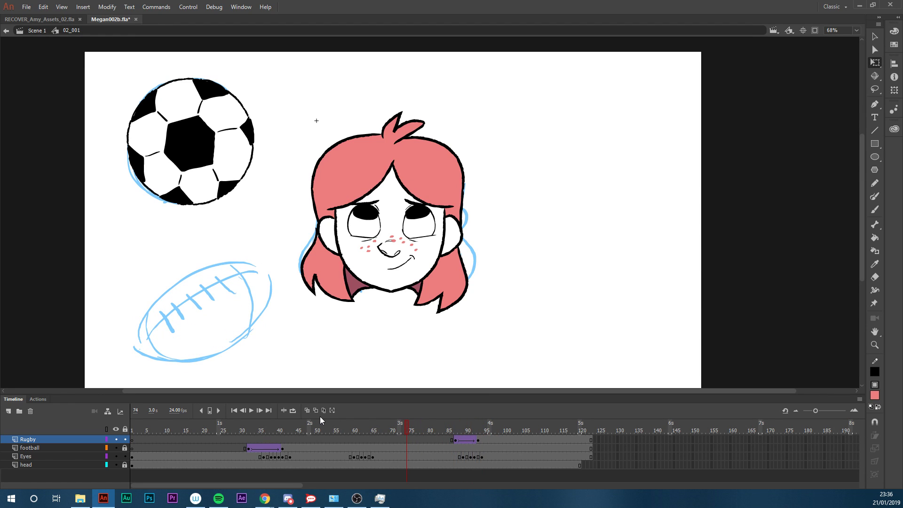
{"action": "key", "text": "Return"}
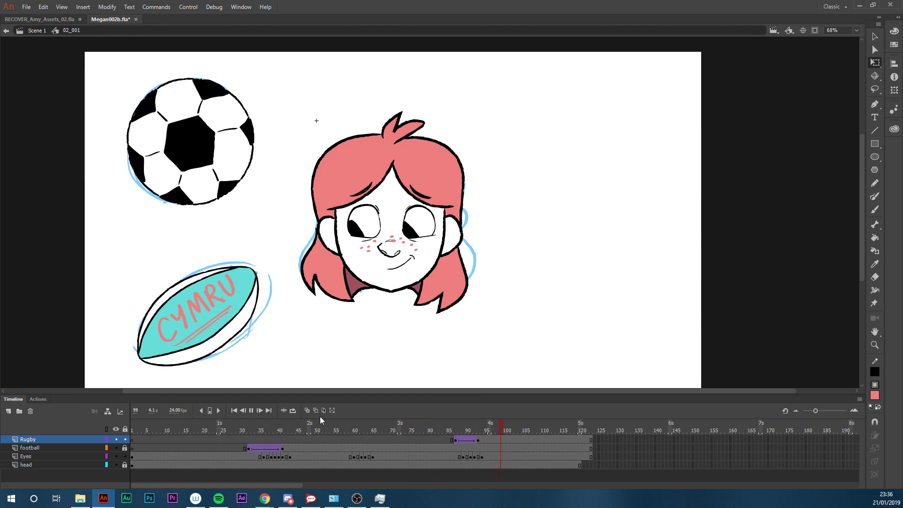
{"action": "mouse_move", "coordinate": [463, 430]}
{"action": "left_mouse_down"}
{"action": "mouse_move", "coordinate": [456, 443]}
{"action": "mouse_move", "coordinate": [482, 443]}
{"action": "mouse_move", "coordinate": [448, 449]}
{"action": "left_mouse_up"}
{"action": "key", "text": "Return"}
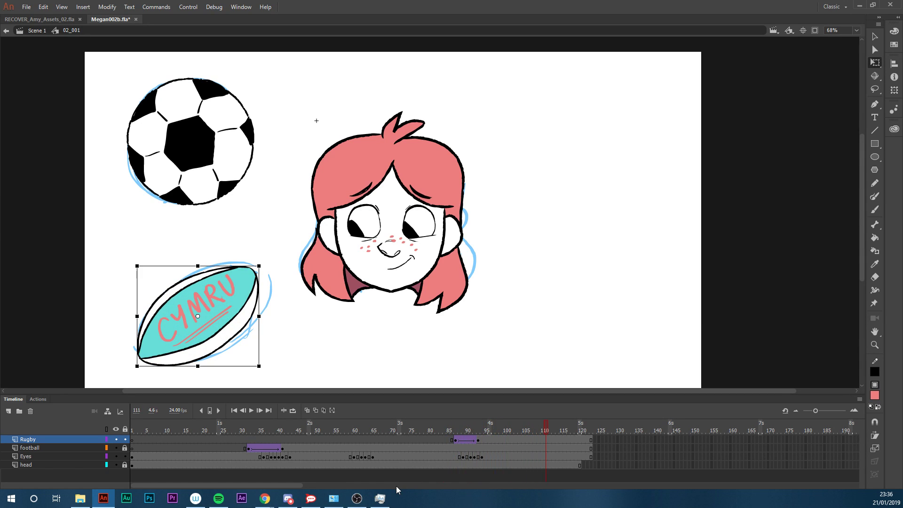
Set the Rugby layer tween's easing to Elastic Ease Out and play back the ball's appearance
{"action": "left_click", "coordinate": [472, 441]}
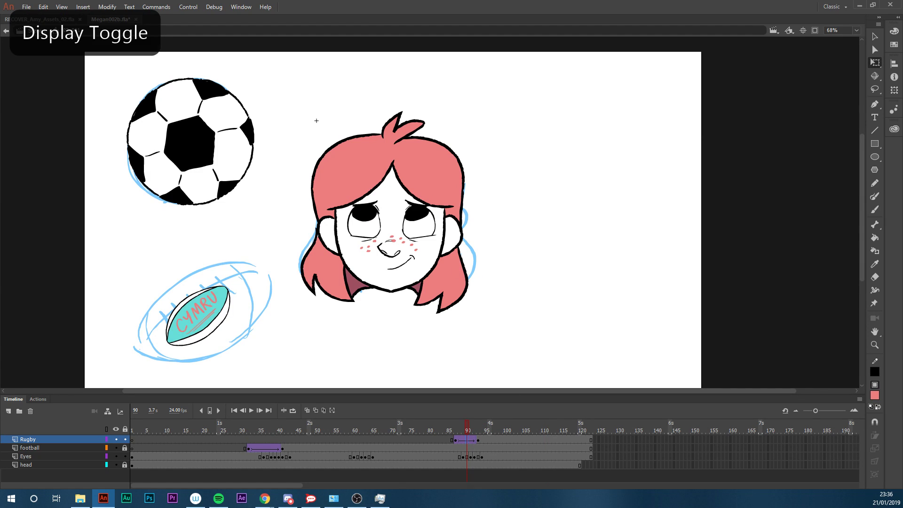
{"action": "left_click_drag", "start_coordinate": [0, 181], "coordinate": [676, 102]}
{"action": "left_click", "coordinate": [642, 226]}
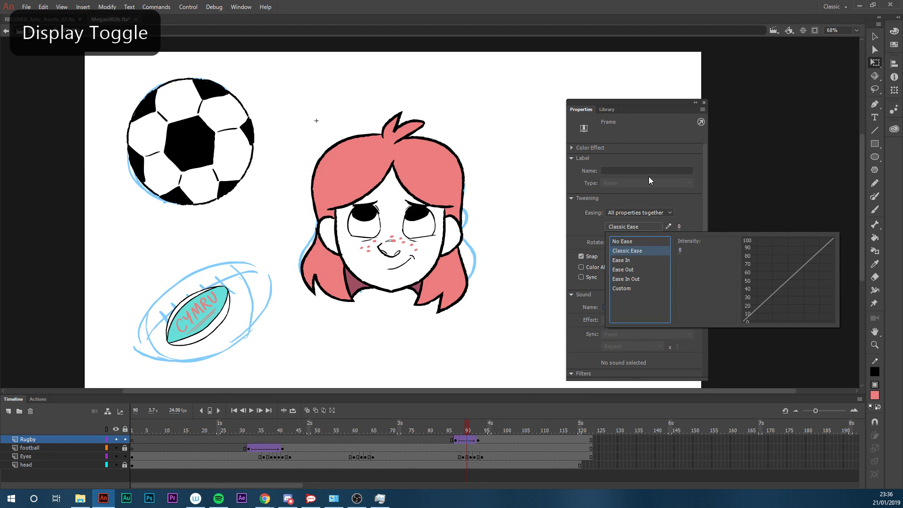
{"action": "left_click", "coordinate": [630, 270]}
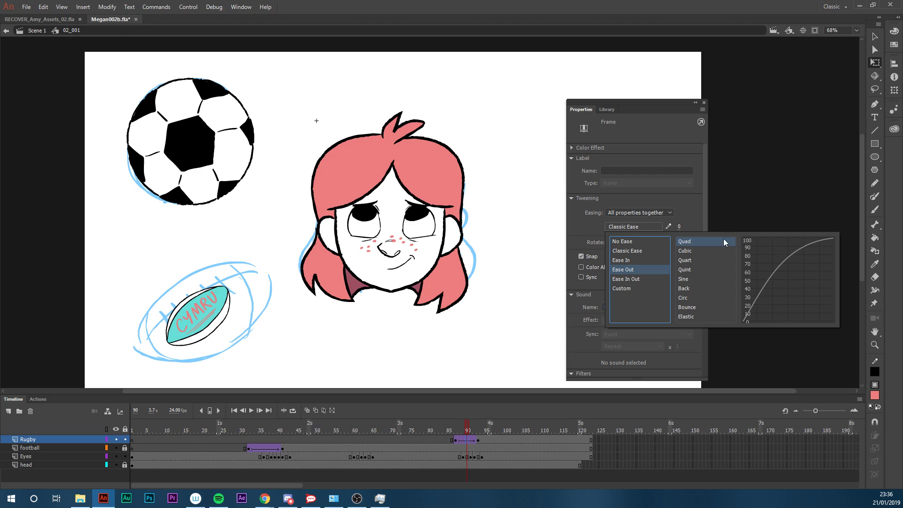
{"action": "left_click", "coordinate": [691, 316]}
{"action": "left_click", "coordinate": [691, 317]}
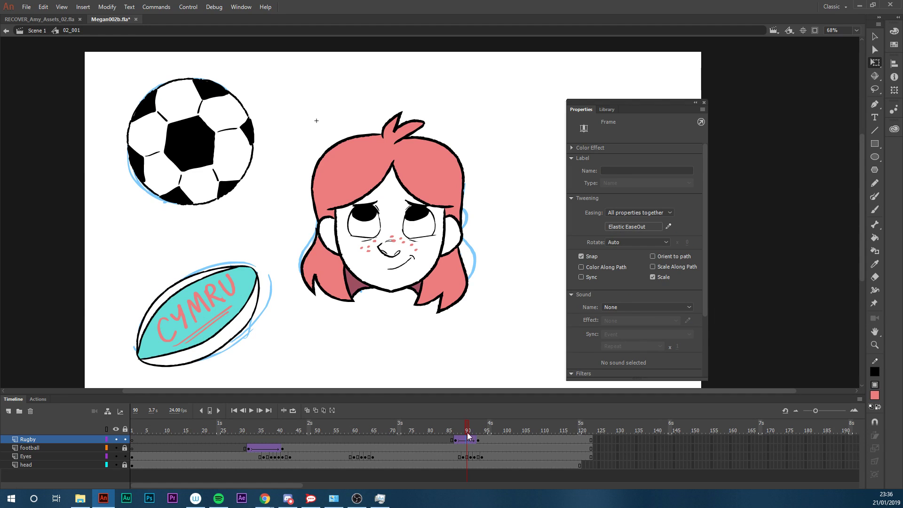
{"action": "left_click_drag", "start_coordinate": [467, 428], "coordinate": [442, 431]}
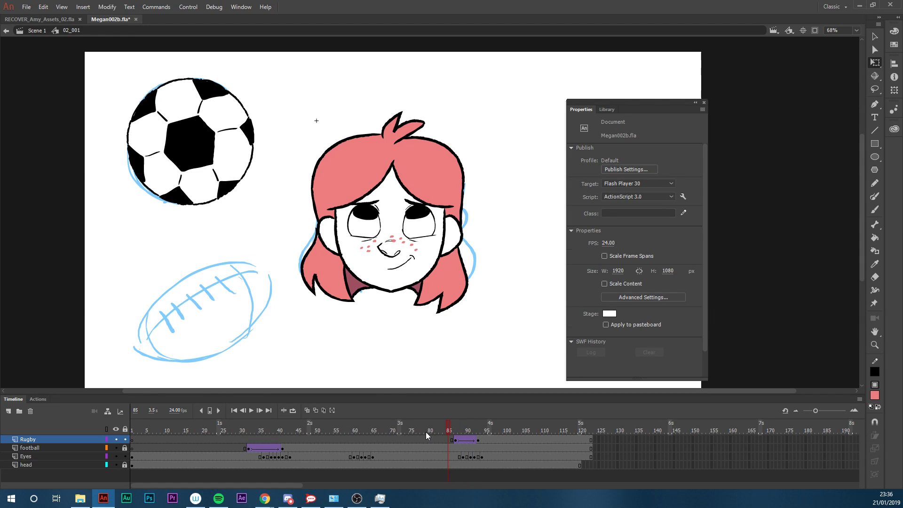
{"action": "key", "text": "Return"}
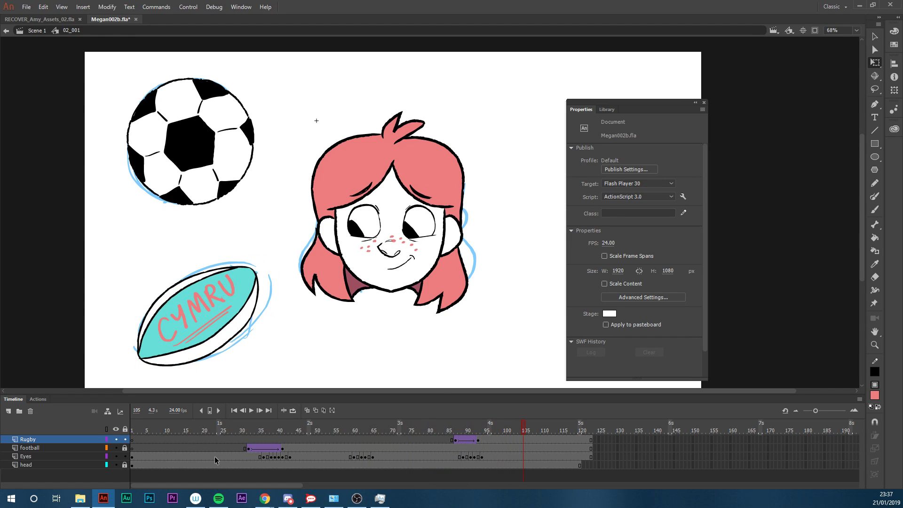
Play back the eye and ball animation from about frame 25 and return the playhead to frame 59
{"action": "left_click", "coordinate": [224, 430]}
{"action": "key", "text": "Return"}
{"action": "left_click_drag", "start_coordinate": [403, 430], "coordinate": [352, 435]}
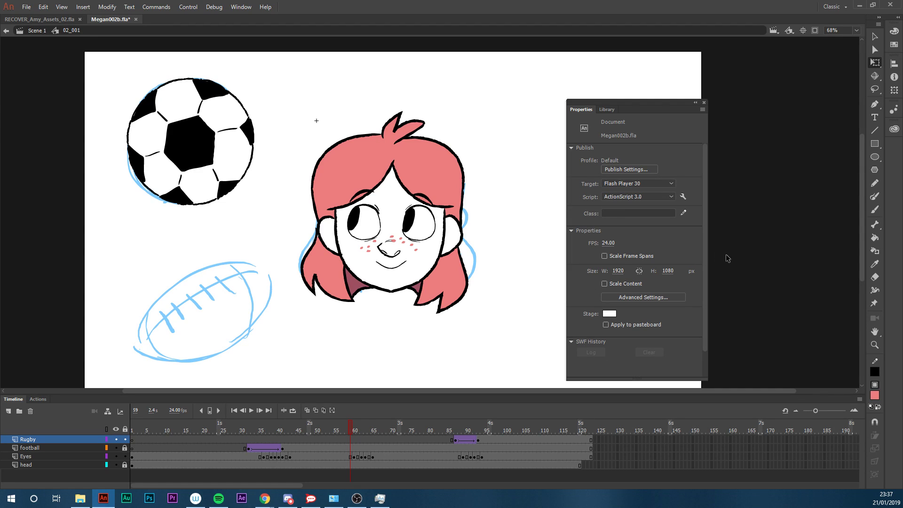
Move the floating Properties panel away from the character to free the blank area of the stage beside her
{"action": "left_click_drag", "start_coordinate": [667, 105], "coordinate": [789, 103]}
{"action": "mouse_move", "coordinate": [860, 207]}
{"action": "left_mouse_down"}
{"action": "mouse_move", "coordinate": [860, 221]}
{"action": "mouse_move", "coordinate": [859, 210]}
{"action": "left_mouse_up"}
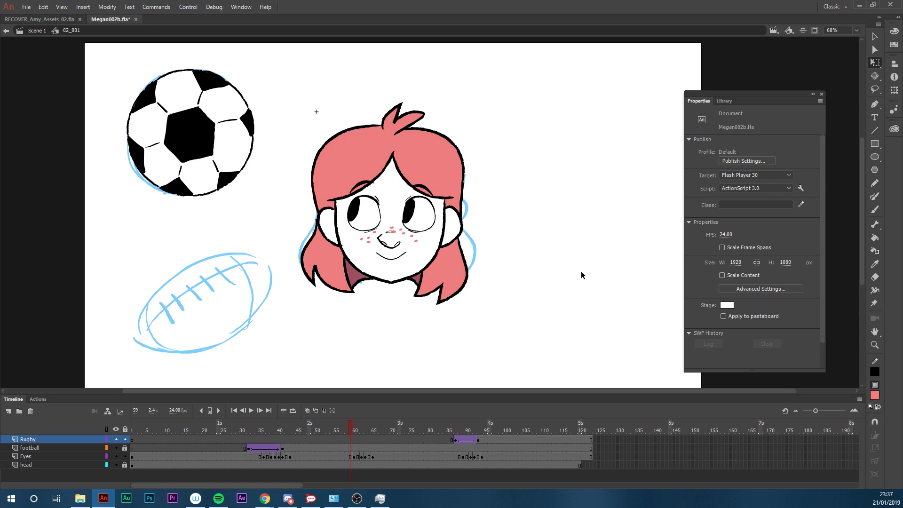
{"action": "left_click_drag", "start_coordinate": [778, 94], "coordinate": [788, 82]}
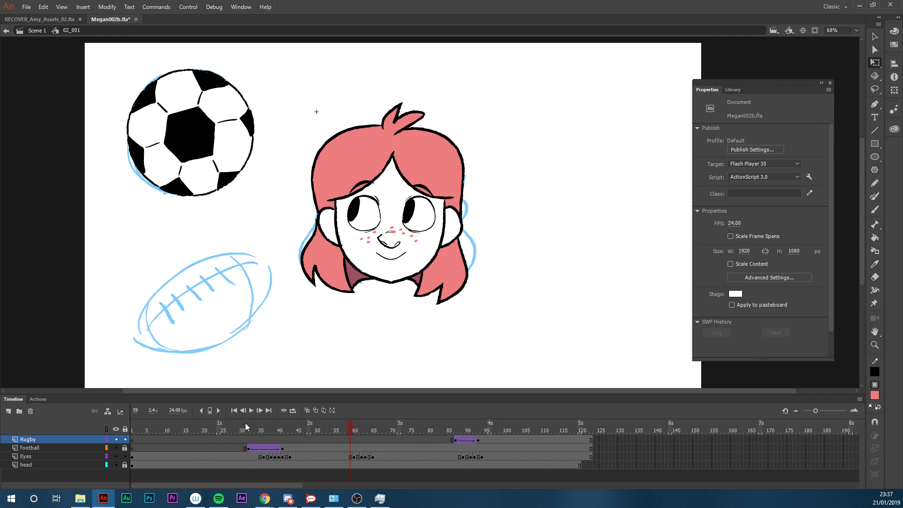
Add a new layer above the Rugby layer and insert blank keyframes at frames 46 and 48
{"action": "left_click", "coordinate": [8, 412]}
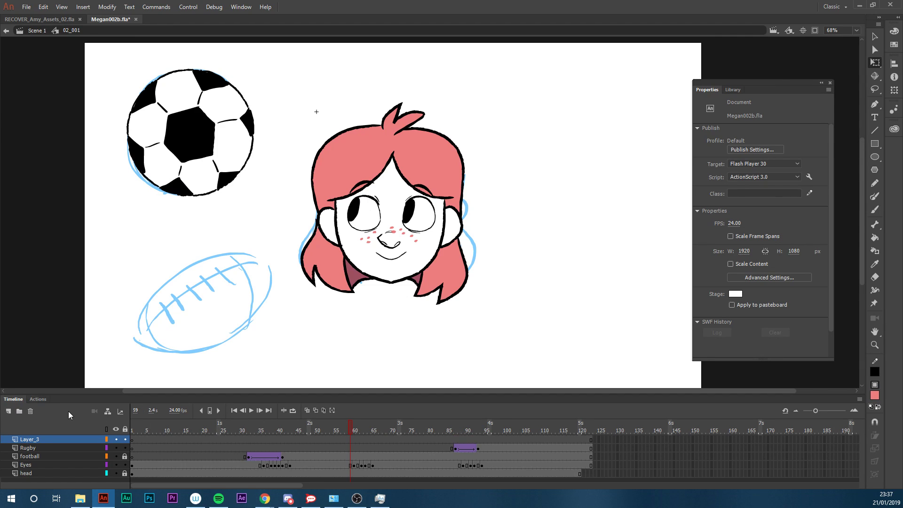
{"action": "left_click", "coordinate": [301, 439]}
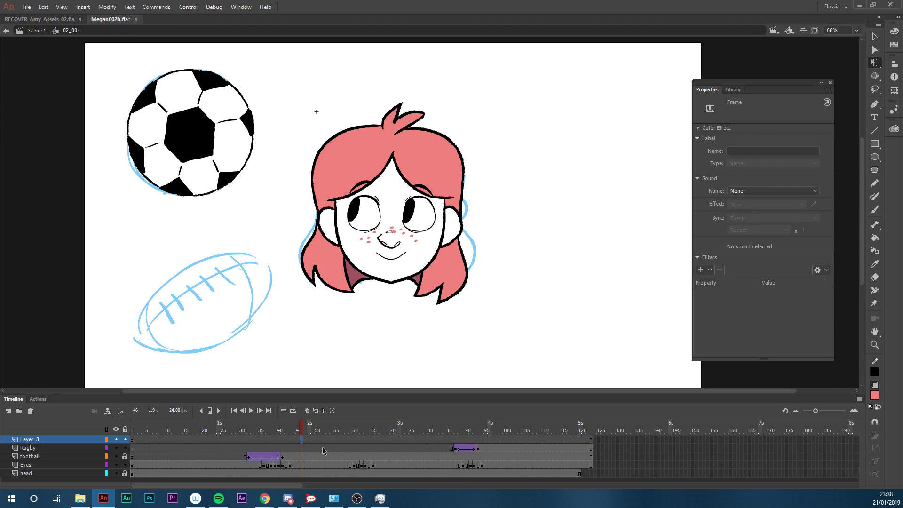
{"action": "key", "text": "F7"}
{"action": "left_click_drag", "start_coordinate": [306, 441], "coordinate": [307, 442]}
{"action": "left_click", "coordinate": [305, 442]}
{"action": "left_click", "coordinate": [308, 441]}
{"action": "key", "text": "F7"}
{"action": "left_click", "coordinate": [316, 442]}
{"action": "key", "text": "F7"}
{"action": "key", "text": "period"}
{"action": "key", "text": "ctrl+z"}
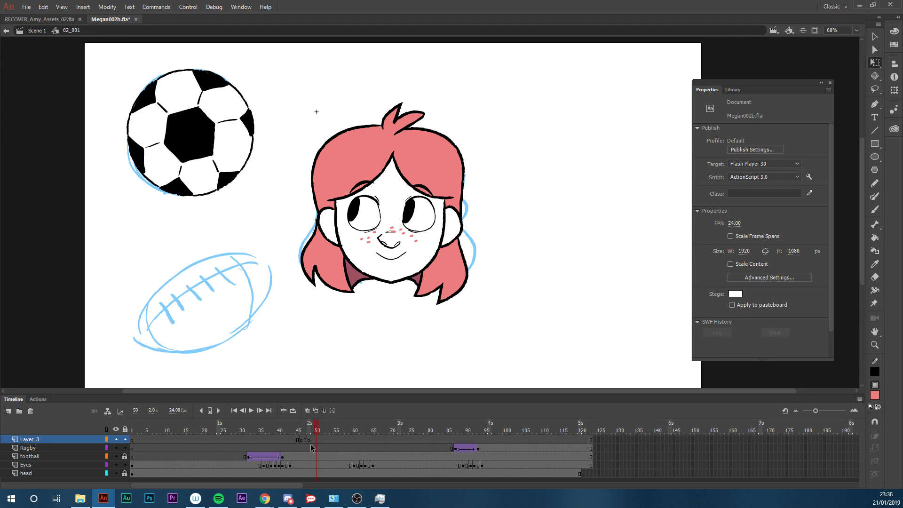
Insert blank keyframes on every second frame of the new top layer from frame 50 to frame 60
{"action": "left_click", "coordinate": [317, 442]}
{"action": "key", "text": "F7"}
{"action": "left_click", "coordinate": [324, 441]}
{"action": "key", "text": "F7"}
{"action": "left_click", "coordinate": [332, 441]}
{"action": "key", "text": "F7"}
{"action": "left_click", "coordinate": [339, 441]}
{"action": "key", "text": "F7"}
{"action": "left_click", "coordinate": [347, 442]}
{"action": "key", "text": "F7"}
{"action": "left_click", "coordinate": [354, 441]}
{"action": "key", "text": "F7"}
Brush a small pink ball with two highlights beside the character's hair at frame 47 and fill it with pink
{"action": "left_click", "coordinate": [308, 432]}
{"action": "key", "text": "b"}
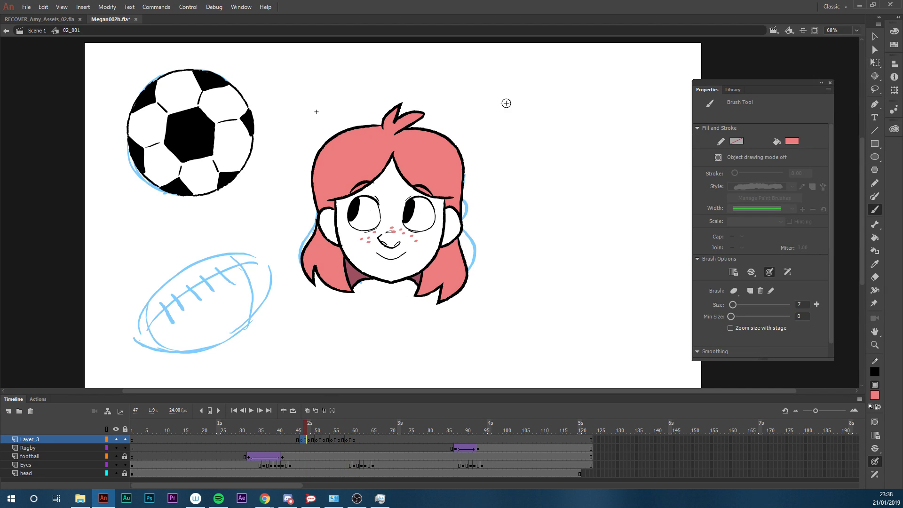
{"action": "mouse_move", "coordinate": [497, 77]}
{"action": "left_mouse_down"}
{"action": "mouse_move", "coordinate": [475, 107]}
{"action": "mouse_move", "coordinate": [504, 92]}
{"action": "mouse_move", "coordinate": [498, 75]}
{"action": "mouse_move", "coordinate": [482, 78]}
{"action": "mouse_move", "coordinate": [491, 75]}
{"action": "mouse_move", "coordinate": [478, 102]}
{"action": "mouse_move", "coordinate": [493, 84]}
{"action": "mouse_move", "coordinate": [472, 92]}
{"action": "mouse_move", "coordinate": [485, 79]}
{"action": "mouse_move", "coordinate": [487, 89]}
{"action": "left_mouse_up"}
{"action": "key", "text": "ctrl+z"}
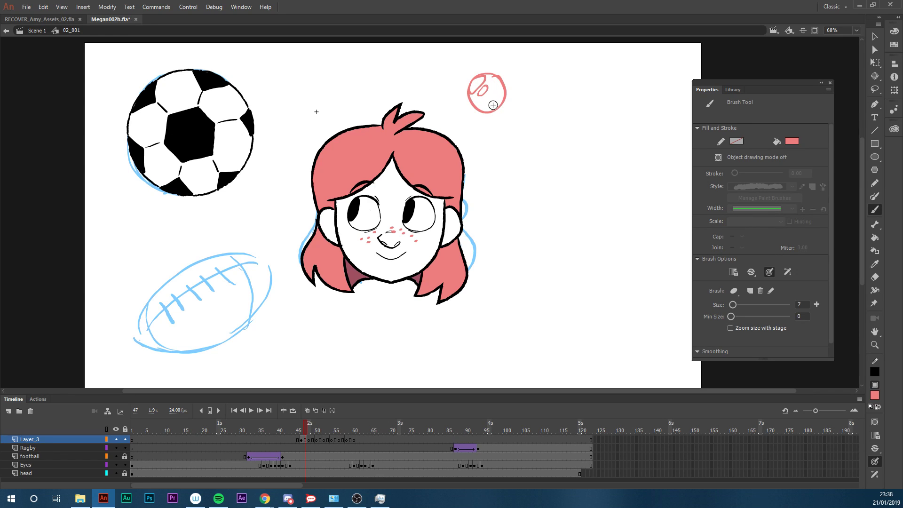
{"action": "key", "text": "k"}
{"action": "left_click", "coordinate": [493, 102]}
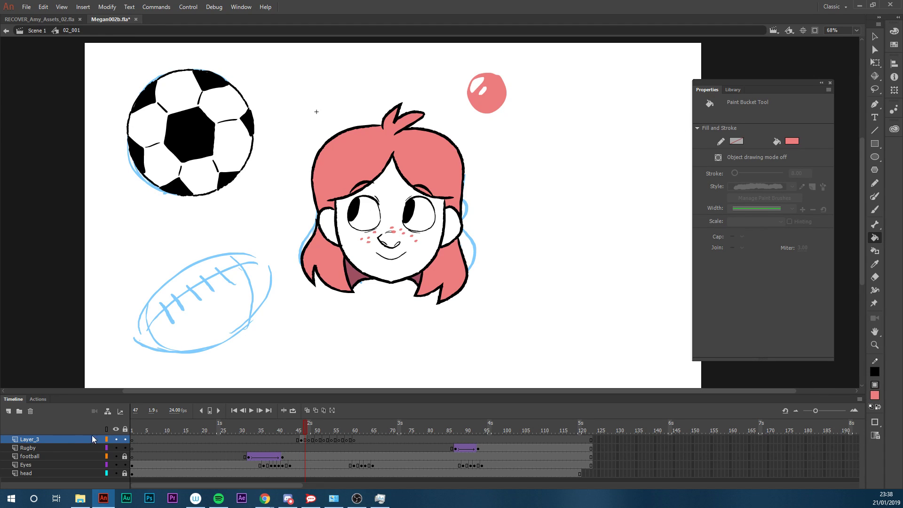
Add a layer directly beneath the pink ball's layer and sample the hair outline's black for the Brush tool
{"action": "left_click", "coordinate": [8, 411]}
{"action": "left_click_drag", "start_coordinate": [34, 443], "coordinate": [43, 453]}
{"action": "key", "text": "z"}
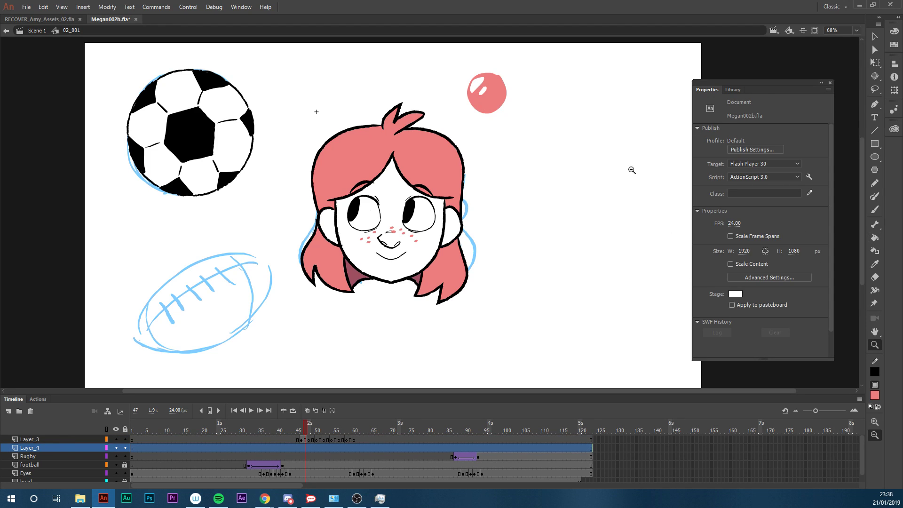
{"action": "left_click_drag", "start_coordinate": [277, 59], "coordinate": [788, 298]}
{"action": "key", "text": "i"}
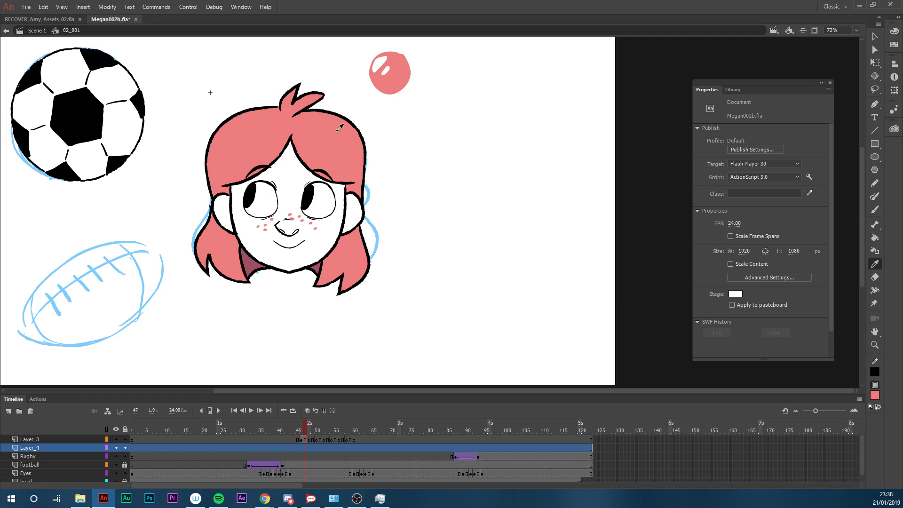
{"action": "left_click", "coordinate": [351, 115]}
{"action": "key", "text": "b"}
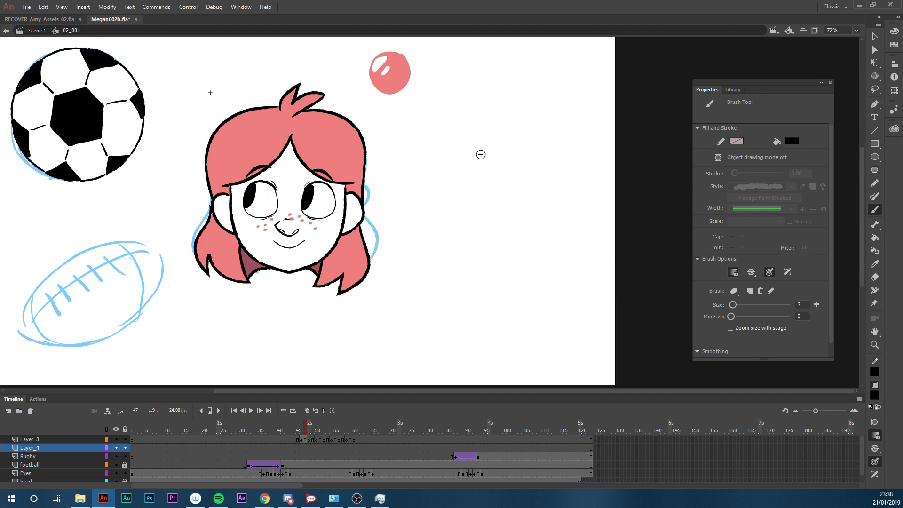
Draw a black horizontal line beneath the pink ball with end ticks, plus an arrow pointing right below it
{"action": "left_click_drag", "start_coordinate": [378, 106], "coordinate": [603, 106]}
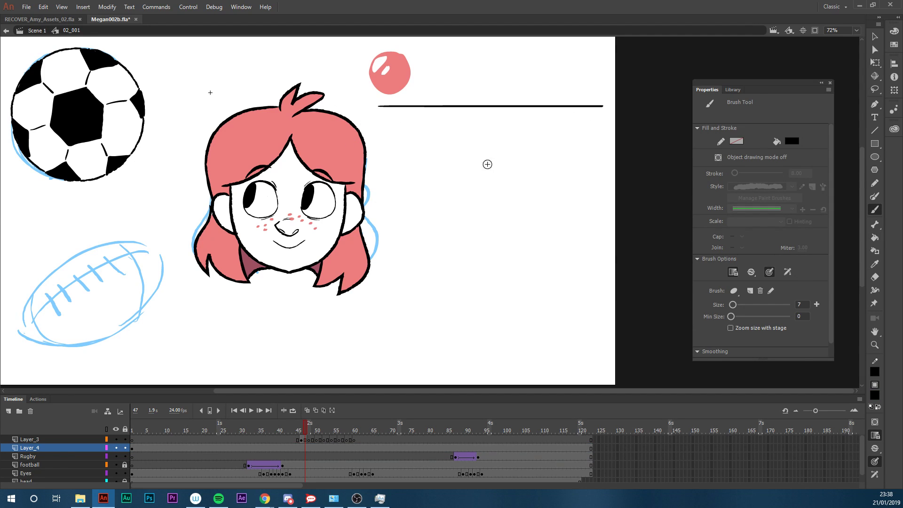
{"action": "left_click_drag", "start_coordinate": [379, 100], "coordinate": [379, 115]}
{"action": "left_click_drag", "start_coordinate": [603, 101], "coordinate": [602, 115]}
{"action": "left_click_drag", "start_coordinate": [412, 118], "coordinate": [557, 118]}
{"action": "key", "text": "ctrl+z"}
{"action": "left_click_drag", "start_coordinate": [597, 141], "coordinate": [586, 147]}
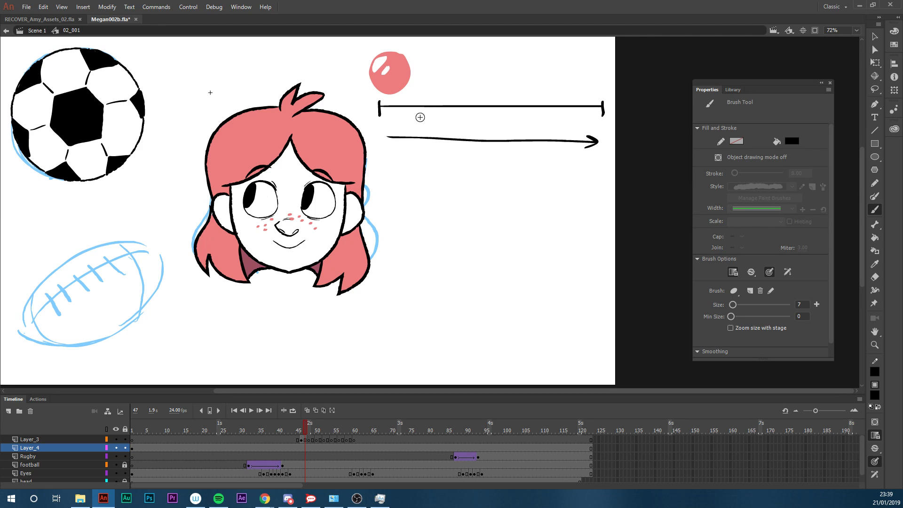
Brush six tick marks between the line's ends, undoing uneven ones, to divide it into seven intervals
{"action": "mouse_move", "coordinate": [414, 104]}
{"action": "left_mouse_down"}
{"action": "mouse_move", "coordinate": [451, 106]}
{"action": "mouse_move", "coordinate": [489, 115]}
{"action": "mouse_move", "coordinate": [574, 115]}
{"action": "left_mouse_up"}
{"action": "key", "text": "ctrl+z"}
{"action": "key", "text": "ctrl+z"}
{"action": "key", "text": "ctrl+z"}
{"action": "key", "text": "ctrl+z"}
{"action": "mouse_move", "coordinate": [482, 103]}
{"action": "left_mouse_down"}
{"action": "mouse_move", "coordinate": [543, 113]}
{"action": "mouse_move", "coordinate": [573, 115]}
{"action": "left_mouse_up"}
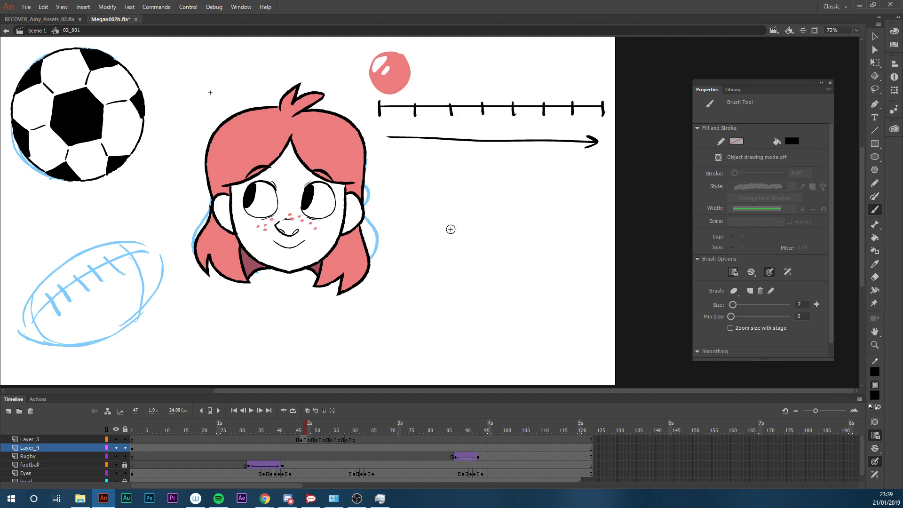
Copy the pink ball from frame 46 to frame 48 and shift frame 46's ball above the line's first tick
{"action": "left_click", "coordinate": [309, 442]}
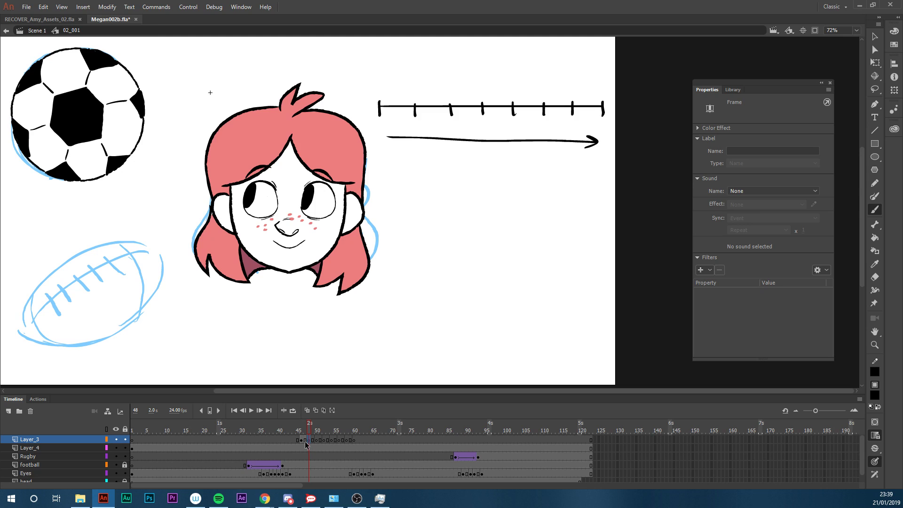
{"action": "left_click_drag", "start_coordinate": [306, 442], "coordinate": [301, 441]}
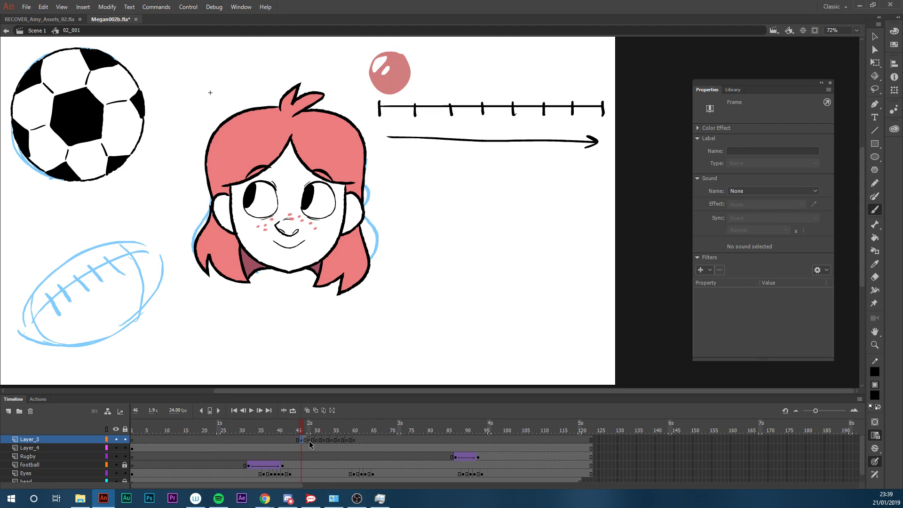
{"action": "left_click", "coordinate": [310, 442]}
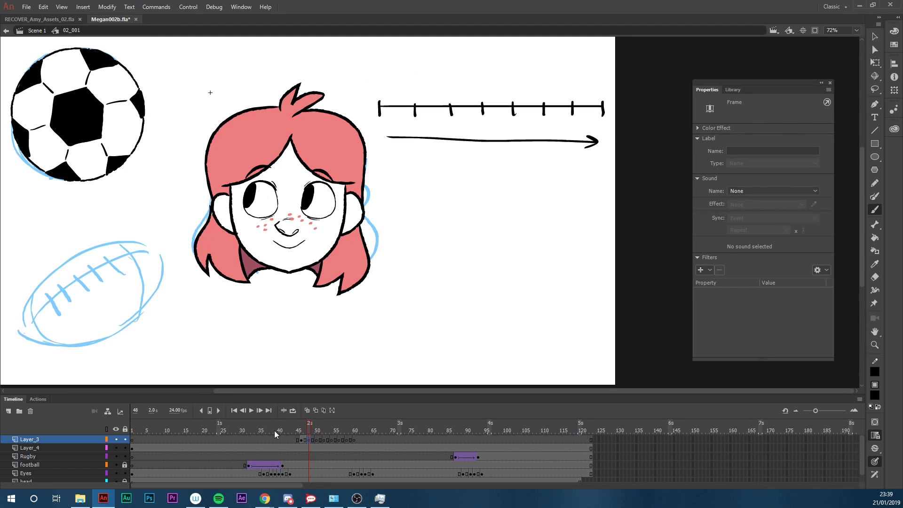
{"action": "key", "text": "ctrl+shift+v"}
{"action": "key", "text": "v"}
{"action": "mouse_move", "coordinate": [403, 88]}
{"action": "left_mouse_down"}
{"action": "mouse_move", "coordinate": [427, 88]}
{"action": "mouse_move", "coordinate": [393, 79]}
{"action": "left_mouse_up"}
{"action": "left_click", "coordinate": [302, 442]}
Place copies of the pink ball above the third tick at frame 50 and the fourth tick at frame 52
{"action": "left_click", "coordinate": [316, 441]}
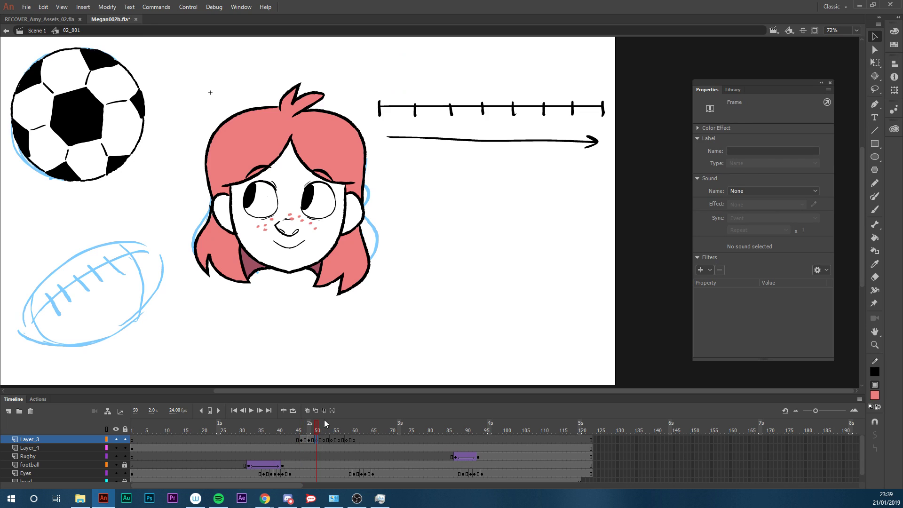
{"action": "key", "text": "ctrl+shift+v"}
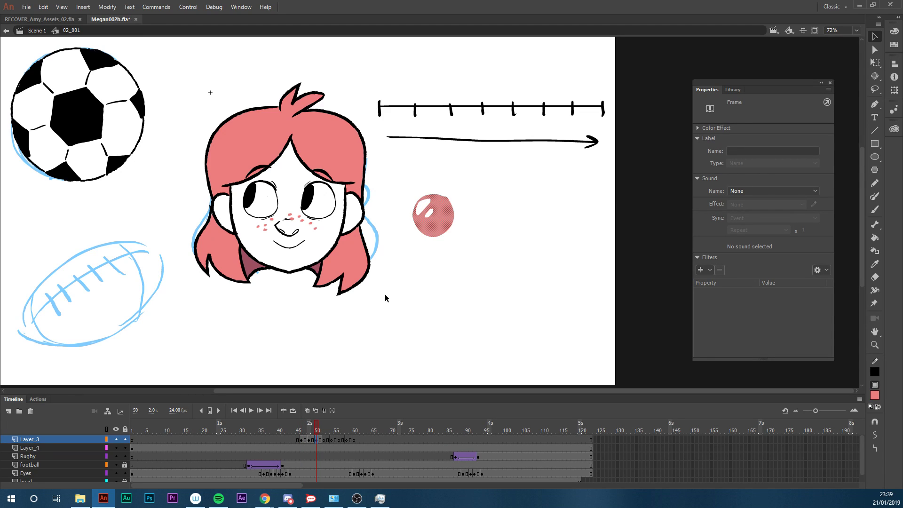
{"action": "left_click_drag", "start_coordinate": [439, 229], "coordinate": [463, 86]}
{"action": "left_click_drag", "start_coordinate": [316, 429], "coordinate": [322, 441]}
{"action": "left_click", "coordinate": [318, 440]}
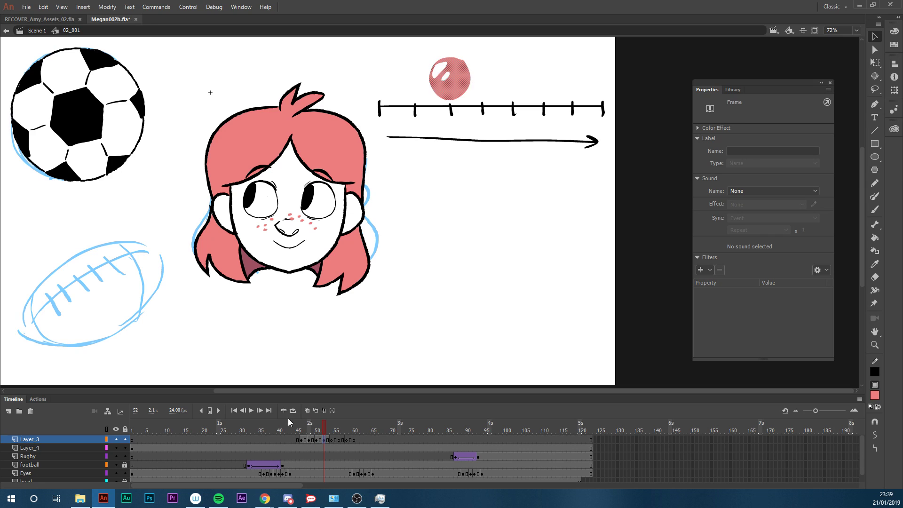
{"action": "left_click_drag", "start_coordinate": [456, 89], "coordinate": [489, 90]}
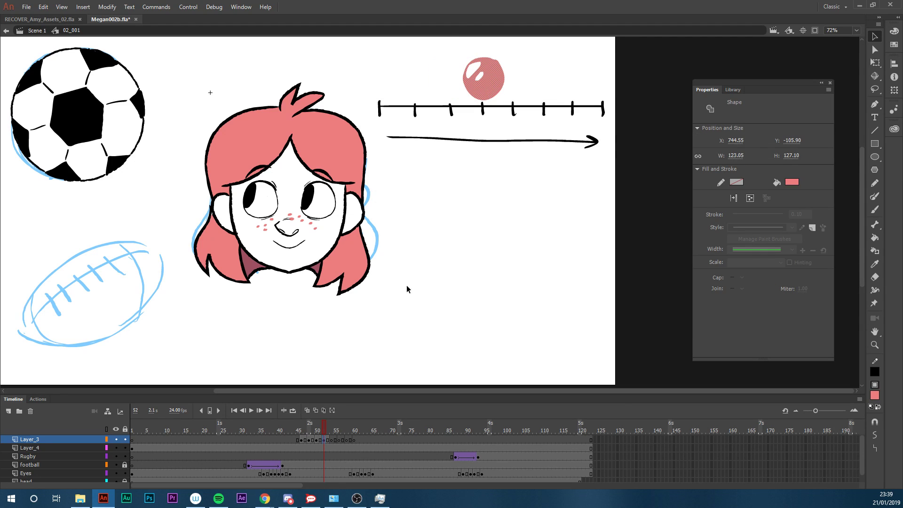
Paste the pink ball at frames 54 and 56, moving it above the fifth and sixth ticks respectively
{"action": "left_click", "coordinate": [331, 440]}
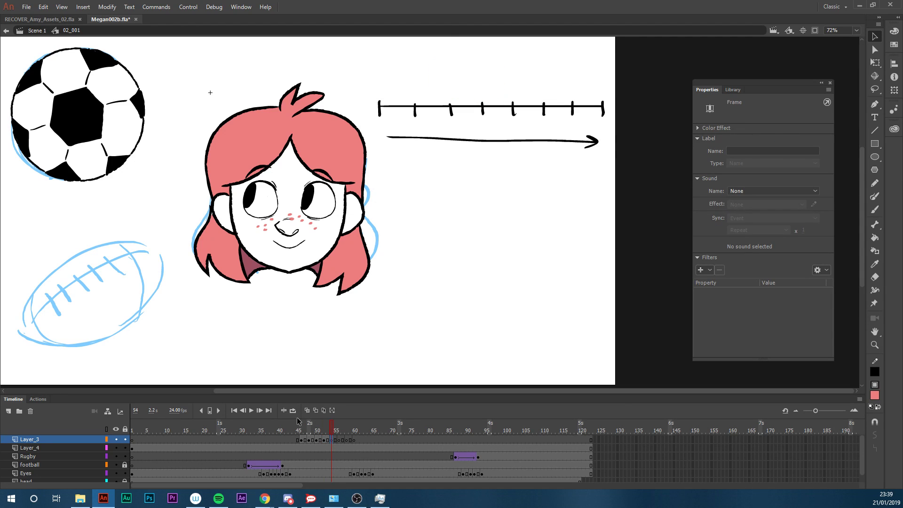
{"action": "key", "text": "ctrl+shift+v"}
{"action": "left_click_drag", "start_coordinate": [460, 90], "coordinate": [518, 95]}
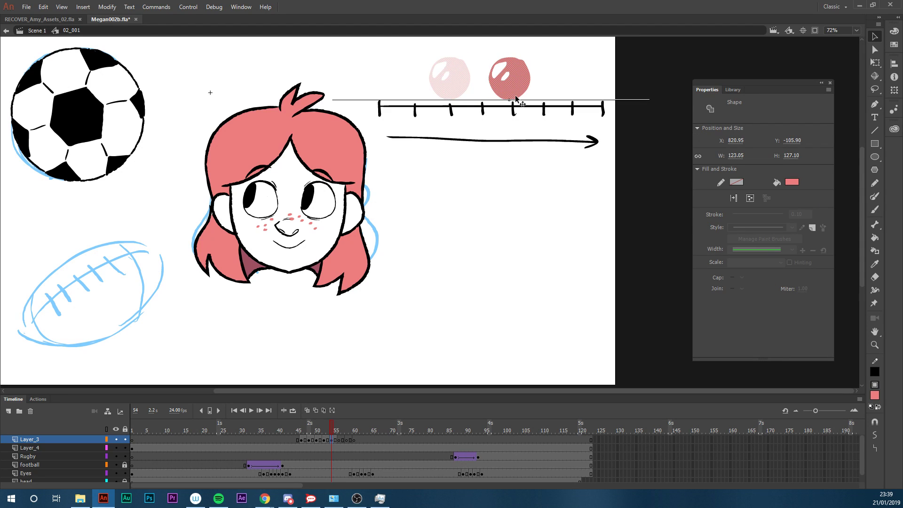
{"action": "left_click", "coordinate": [340, 440]}
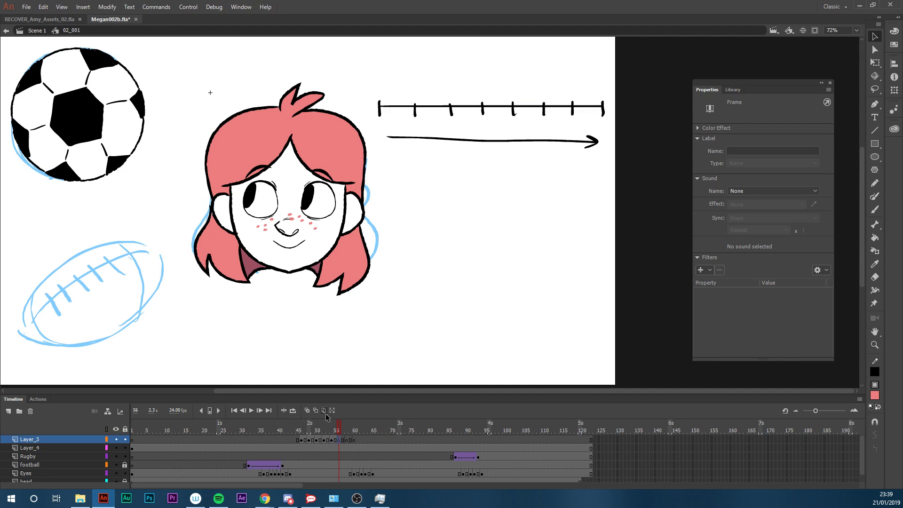
{"action": "key", "text": "ctrl+shift+v"}
{"action": "left_click_drag", "start_coordinate": [456, 91], "coordinate": [550, 109]}
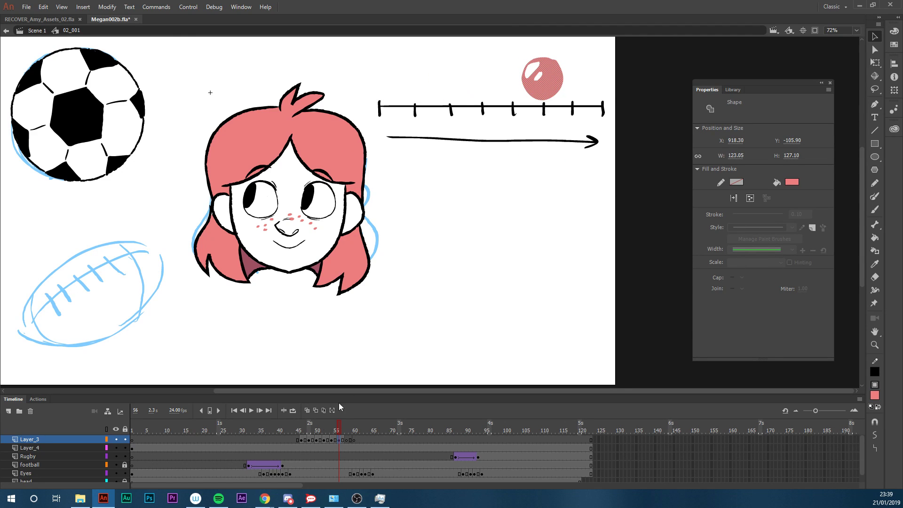
Paste the pink ball at frame 58 and move it above the seventh tick
{"action": "mouse_move", "coordinate": [340, 429]}
{"action": "left_mouse_down"}
{"action": "mouse_move", "coordinate": [329, 429]}
{"action": "mouse_move", "coordinate": [343, 429]}
{"action": "left_mouse_up"}
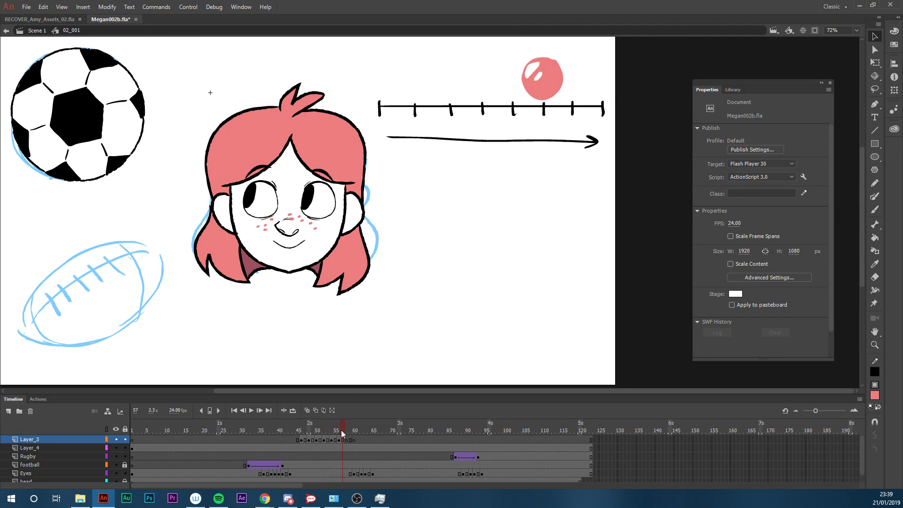
{"action": "left_click", "coordinate": [347, 441]}
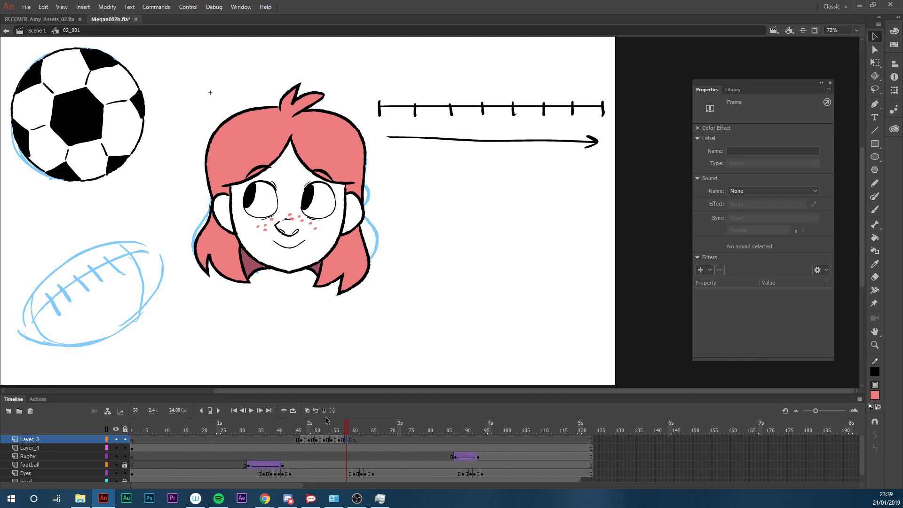
{"action": "key", "text": "ctrl+shift+v"}
{"action": "left_click_drag", "start_coordinate": [461, 92], "coordinate": [581, 110]}
Insert a blank keyframe at frame 62 and paste the pink ball at frame 60 above the line's last tick
{"action": "mouse_move", "coordinate": [346, 428]}
{"action": "left_mouse_down"}
{"action": "mouse_move", "coordinate": [298, 440]}
{"action": "mouse_move", "coordinate": [355, 431]}
{"action": "left_mouse_up"}
{"action": "left_click", "coordinate": [354, 439]}
{"action": "left_click", "coordinate": [360, 440]}
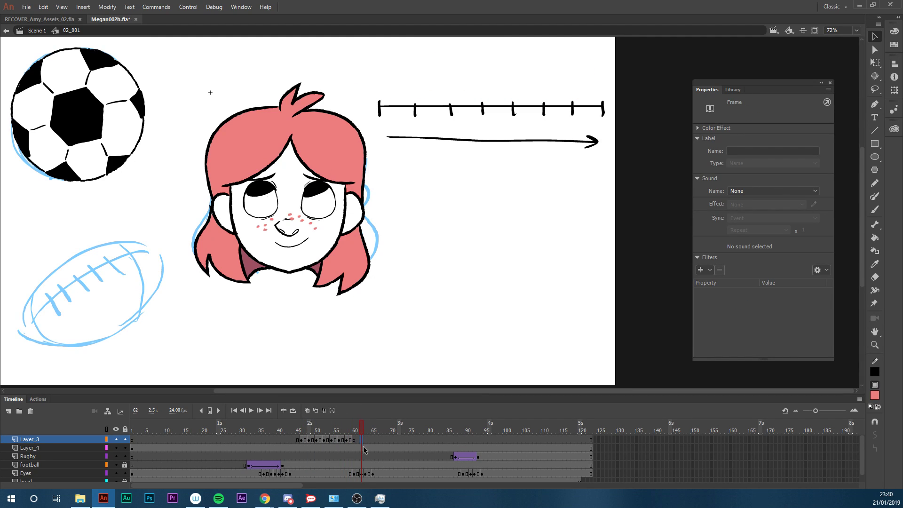
{"action": "key", "text": "F7"}
{"action": "left_click", "coordinate": [355, 441]}
{"action": "key", "text": "ctrl+shift+v"}
{"action": "left_click_drag", "start_coordinate": [463, 96], "coordinate": [612, 121]}
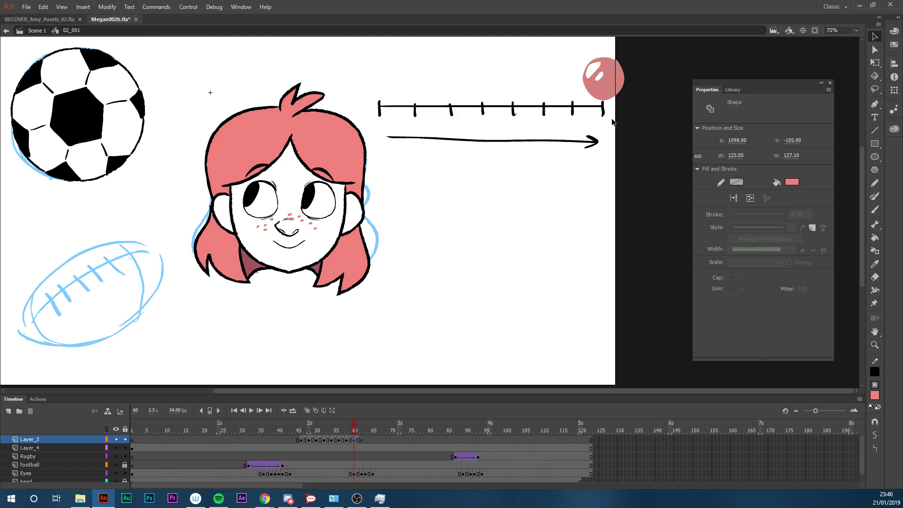
Play the pink ball's movement along the line, looping playback over about frames 43 to 70
{"action": "left_click_drag", "start_coordinate": [356, 431], "coordinate": [293, 447]}
{"action": "key", "text": "Return"}
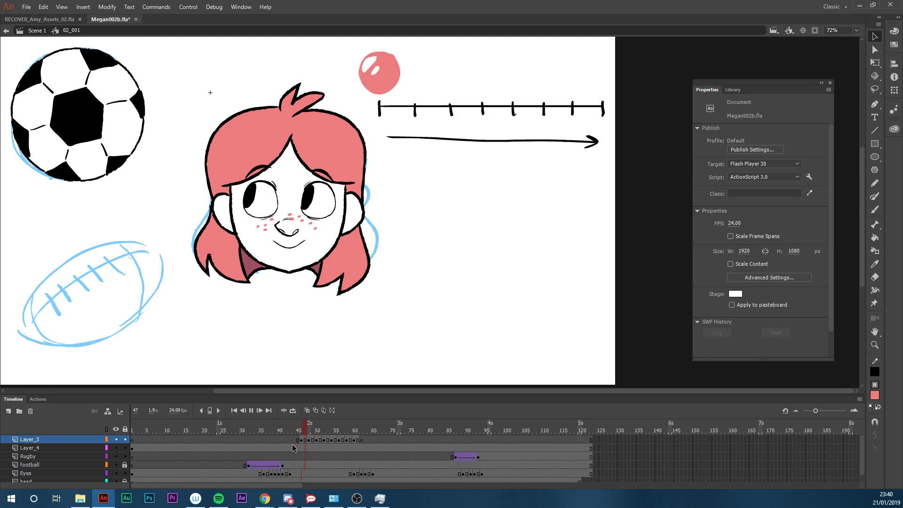
{"action": "left_click", "coordinate": [293, 413]}
{"action": "left_click_drag", "start_coordinate": [336, 428], "coordinate": [288, 427]}
{"action": "left_click", "coordinate": [378, 432]}
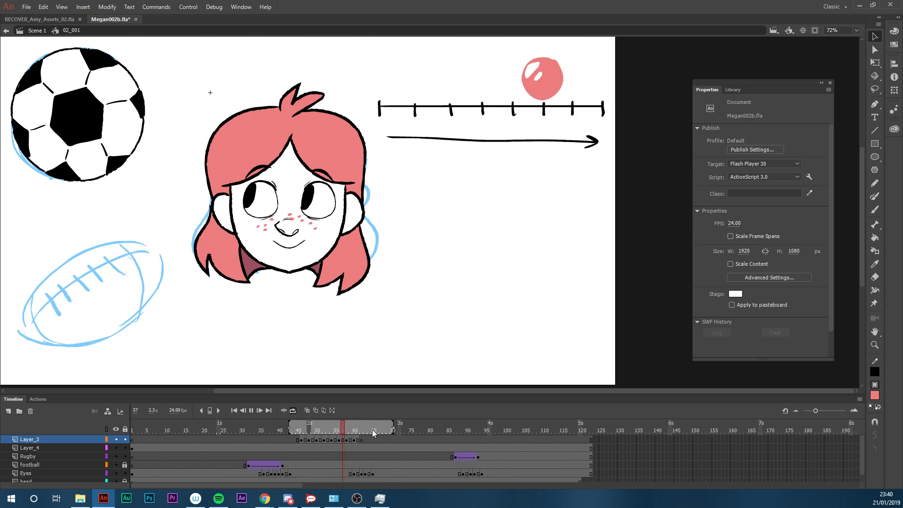
Add a new layer above Layer_3 and display the ticked line and arrow on Layer_4 as outlines
{"action": "left_click_drag", "start_coordinate": [321, 430], "coordinate": [304, 433]}
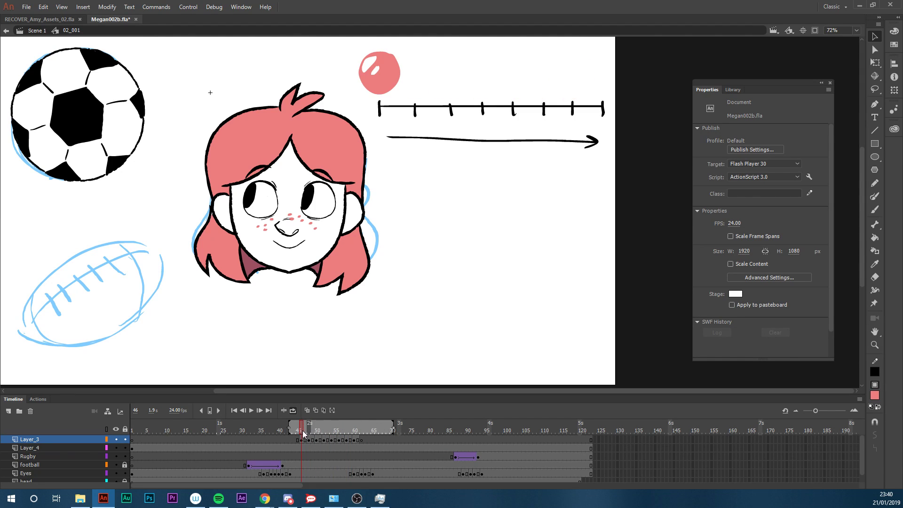
{"action": "left_click", "coordinate": [303, 439]}
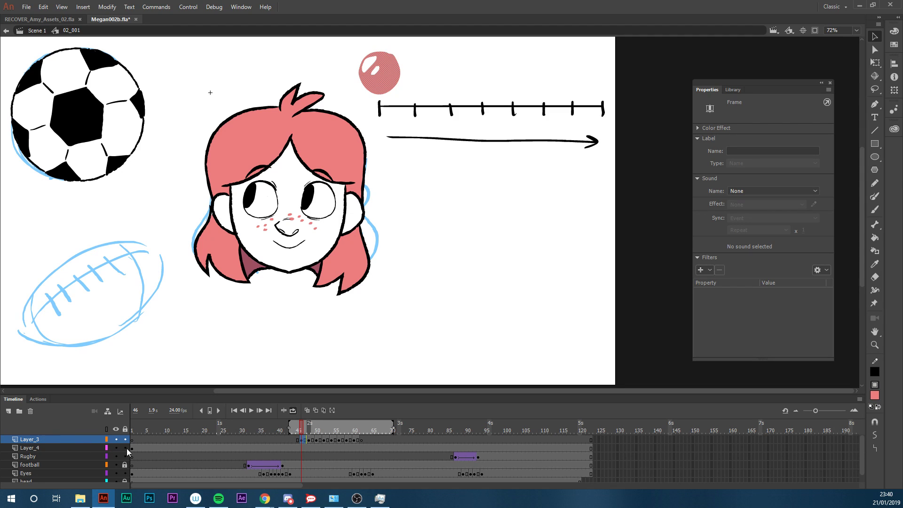
{"action": "left_click", "coordinate": [8, 412]}
{"action": "left_click", "coordinate": [303, 440]}
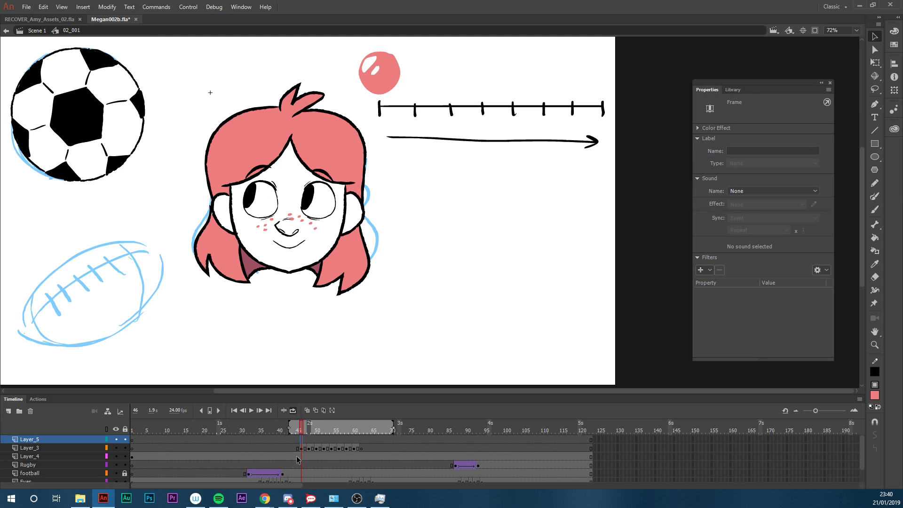
{"action": "left_click", "coordinate": [116, 457]}
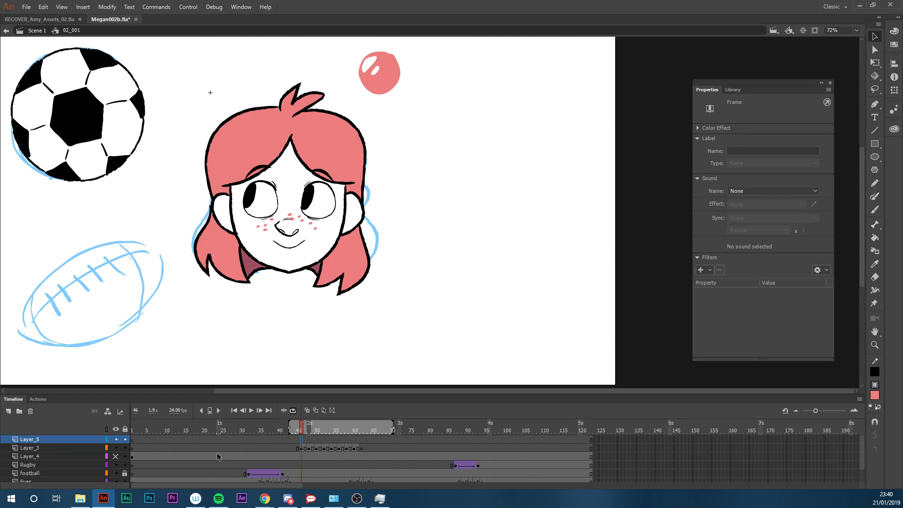
{"action": "left_click", "coordinate": [116, 457]}
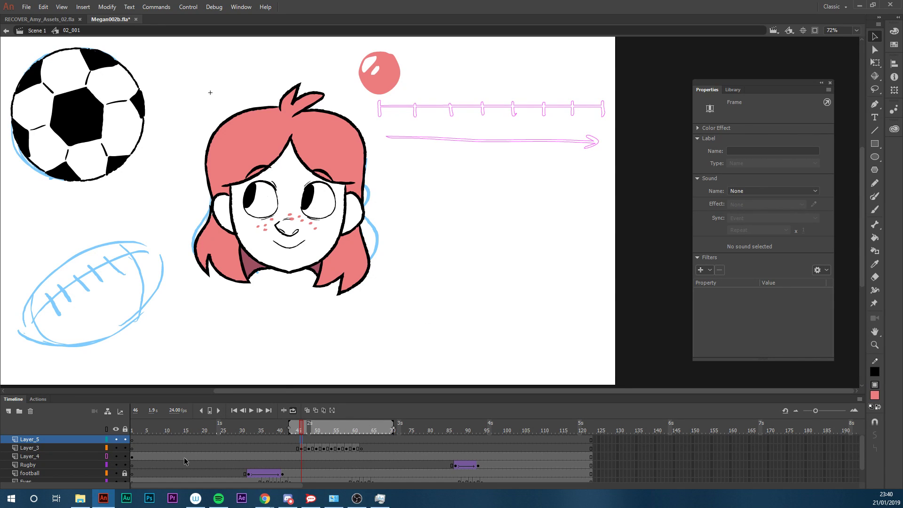
Add a new layer above Layer_5 and another one directly above the outlined ticked line's layer
{"action": "left_click", "coordinate": [9, 412]}
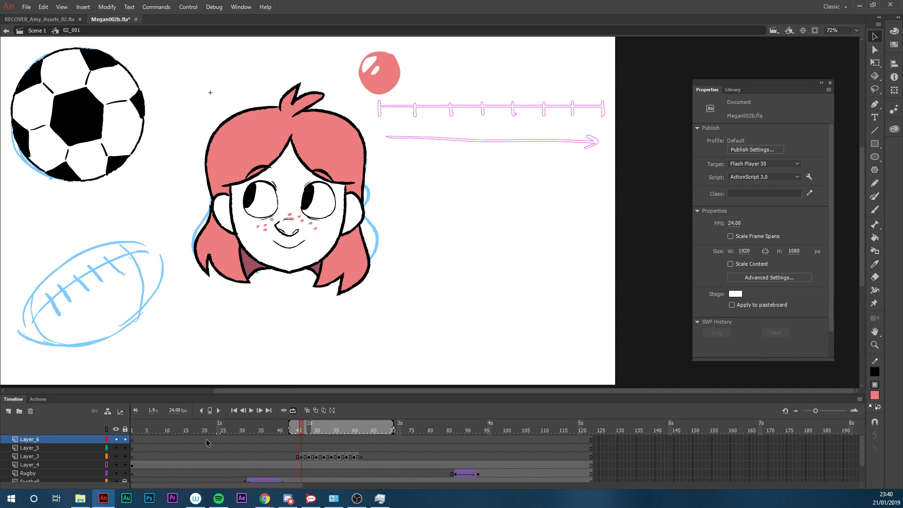
{"action": "left_click", "coordinate": [381, 113]}
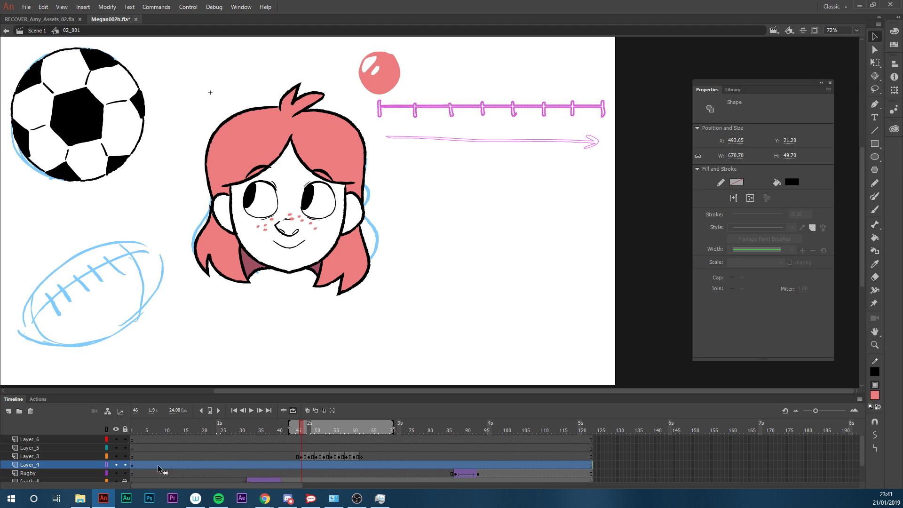
{"action": "left_click", "coordinate": [8, 411]}
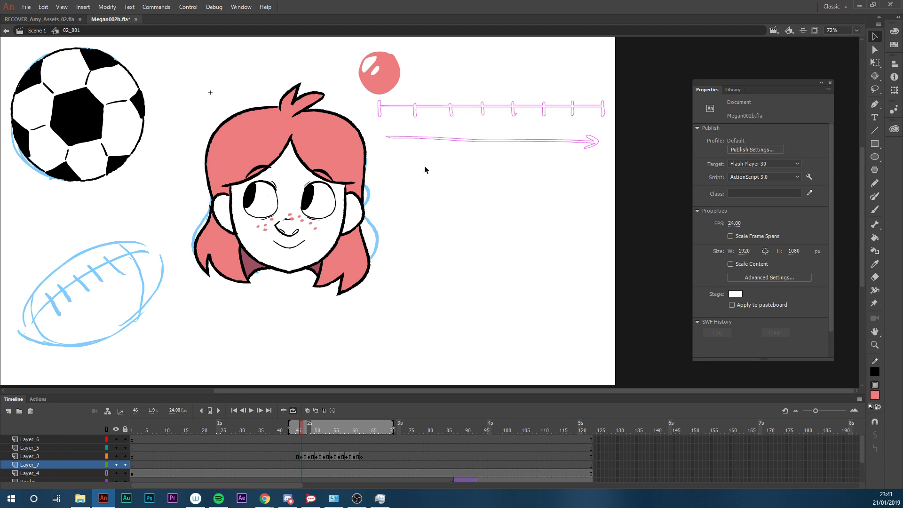
Paint a black horizontal line with the Brush tool along the full length of the outlined ticked line
{"action": "key", "text": "b"}
{"action": "left_click", "coordinate": [874, 398]}
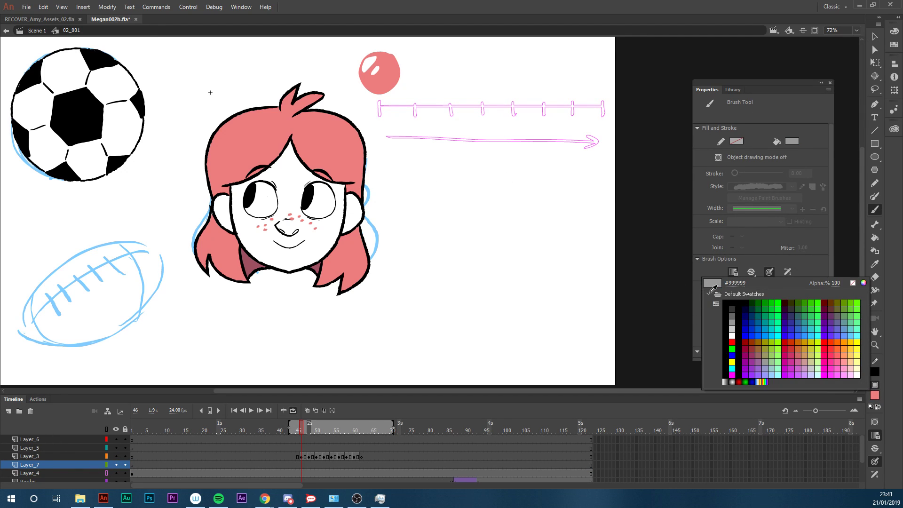
{"action": "left_click", "coordinate": [737, 300]}
{"action": "left_click_drag", "start_coordinate": [378, 125], "coordinate": [602, 126]}
{"action": "key", "text": "ctrl+z"}
{"action": "mouse_move", "coordinate": [381, 106]}
{"action": "left_mouse_down"}
{"action": "mouse_move", "coordinate": [380, 123]}
{"action": "mouse_move", "coordinate": [466, 108]}
{"action": "mouse_move", "coordinate": [603, 108]}
{"action": "left_mouse_up"}
{"action": "key", "text": "ctrl+z"}
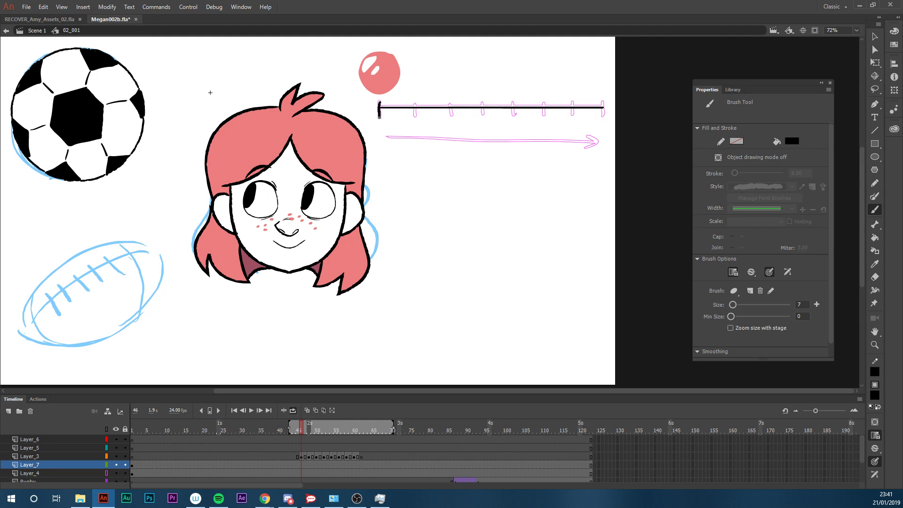
Paint black ticks across the line, closely spaced near both ends and widely spaced in the middle
{"action": "mouse_move", "coordinate": [388, 103]}
{"action": "left_mouse_down"}
{"action": "mouse_move", "coordinate": [388, 117]}
{"action": "mouse_move", "coordinate": [447, 119]}
{"action": "left_mouse_up"}
{"action": "left_click_drag", "start_coordinate": [496, 101], "coordinate": [495, 119]}
{"action": "mouse_move", "coordinate": [561, 101]}
{"action": "left_mouse_down"}
{"action": "mouse_move", "coordinate": [561, 113]}
{"action": "mouse_move", "coordinate": [588, 117]}
{"action": "left_mouse_up"}
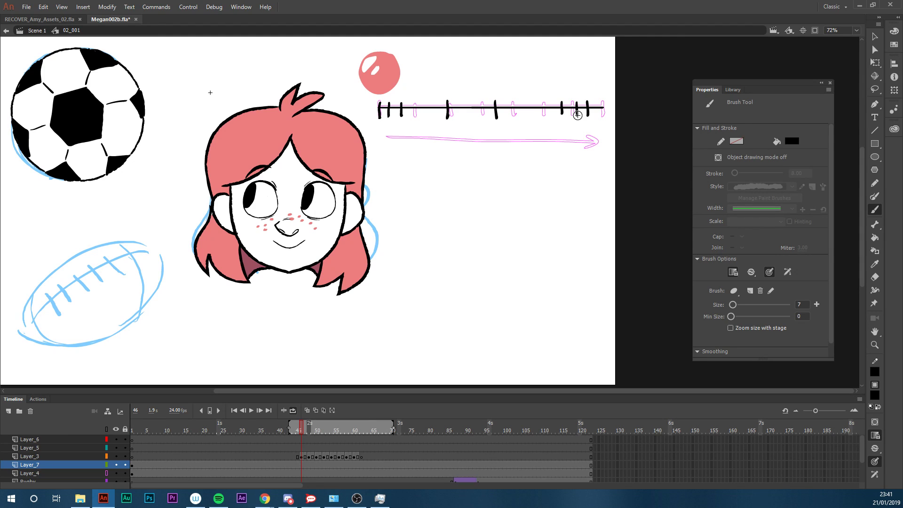
Duplicate Layer_3, which holds the pink ball's frames
{"action": "left_click", "coordinate": [304, 457]}
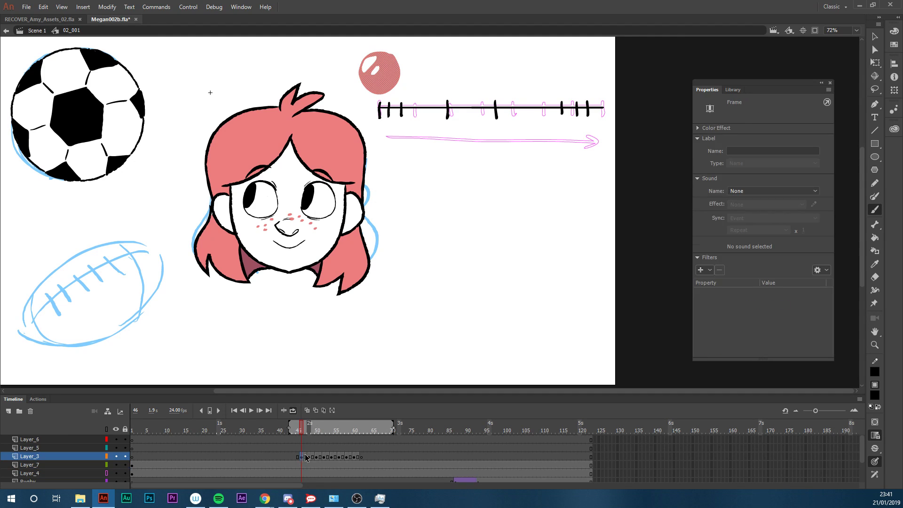
{"action": "mouse_move", "coordinate": [303, 432]}
{"action": "left_mouse_down"}
{"action": "mouse_move", "coordinate": [348, 428]}
{"action": "mouse_move", "coordinate": [312, 434]}
{"action": "mouse_move", "coordinate": [306, 447]}
{"action": "left_mouse_up"}
{"action": "left_click", "coordinate": [301, 457]}
{"action": "left_click", "coordinate": [74, 455]}
{"action": "right_click", "coordinate": [72, 455]}
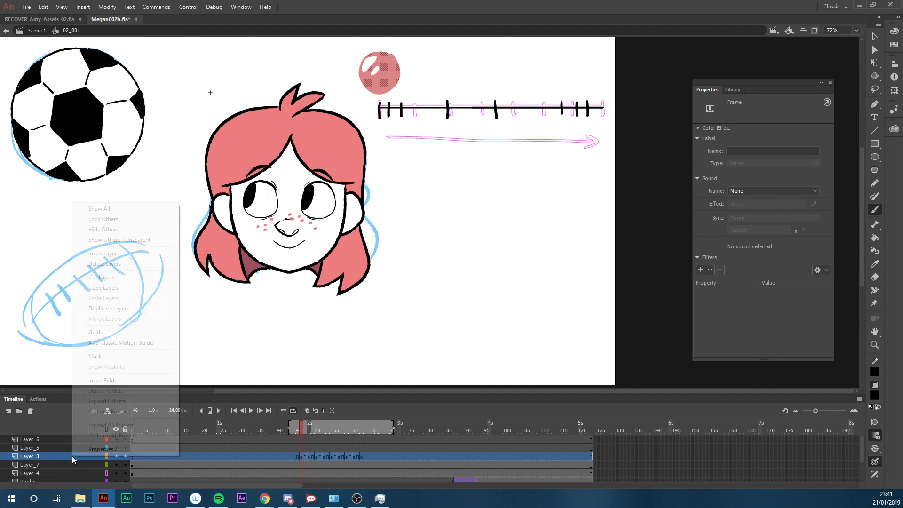
{"action": "left_click", "coordinate": [115, 308]}
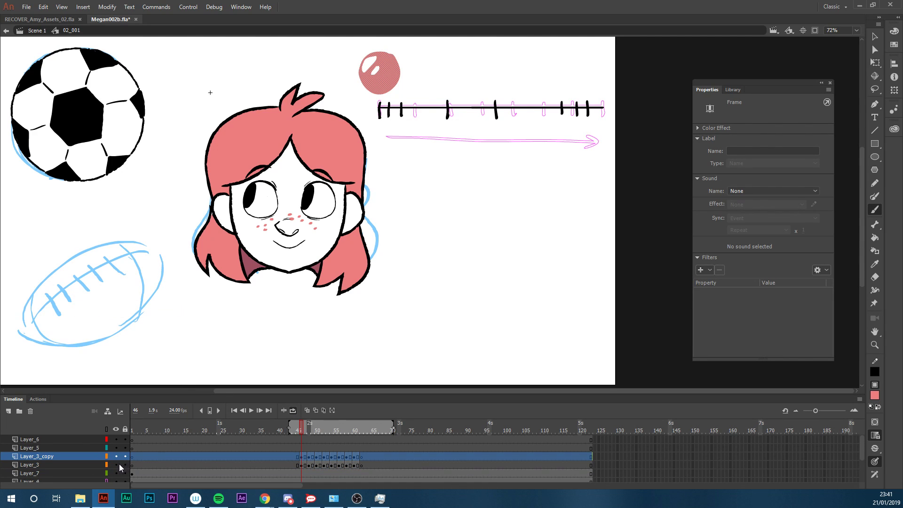
Hide Layer_3, move the copied ball above the second black tick at frame 48, and turn on onion skinning
{"action": "left_click", "coordinate": [310, 459]}
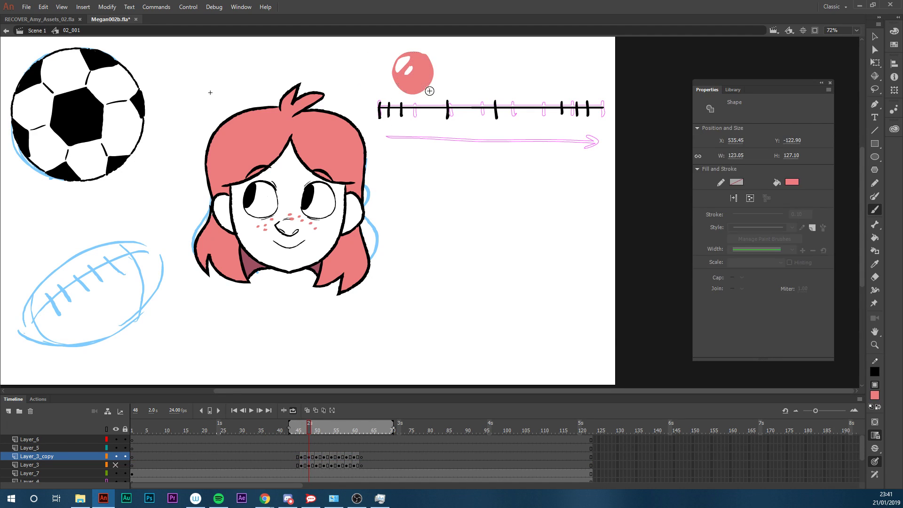
{"action": "key", "text": "v"}
{"action": "left_click_drag", "start_coordinate": [418, 86], "coordinate": [390, 88]}
{"action": "left_click", "coordinate": [309, 410]}
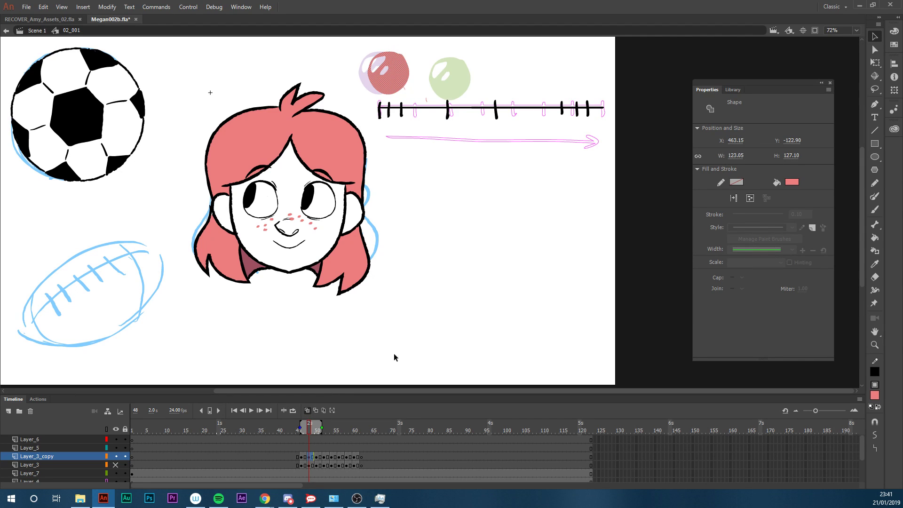
Move the copied ball above the third black tick at frame 50, levelling its height with the previous ball
{"action": "left_click", "coordinate": [316, 460]}
{"action": "left_click_drag", "start_coordinate": [454, 99], "coordinate": [405, 97]}
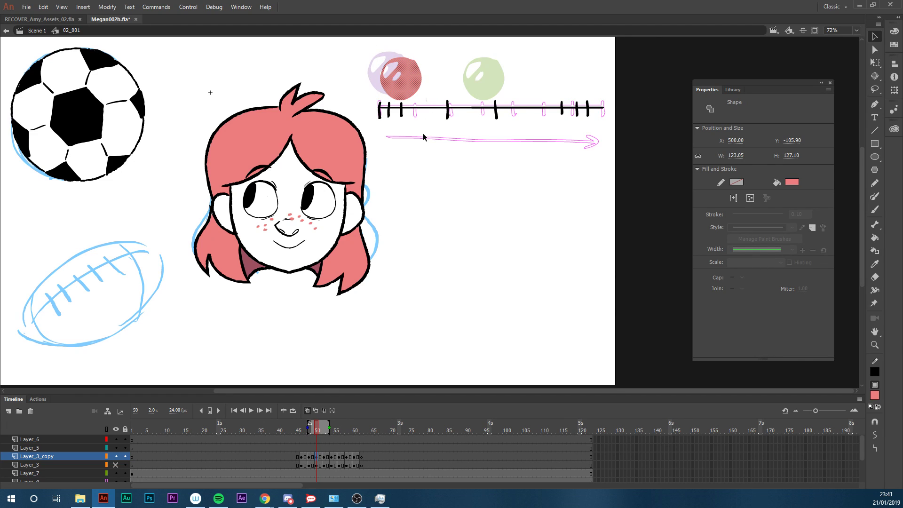
{"action": "left_click", "coordinate": [312, 429]}
{"action": "left_click", "coordinate": [318, 431]}
{"action": "left_click", "coordinate": [311, 433]}
{"action": "left_click", "coordinate": [318, 431]}
{"action": "left_click_drag", "start_coordinate": [403, 92], "coordinate": [405, 91]}
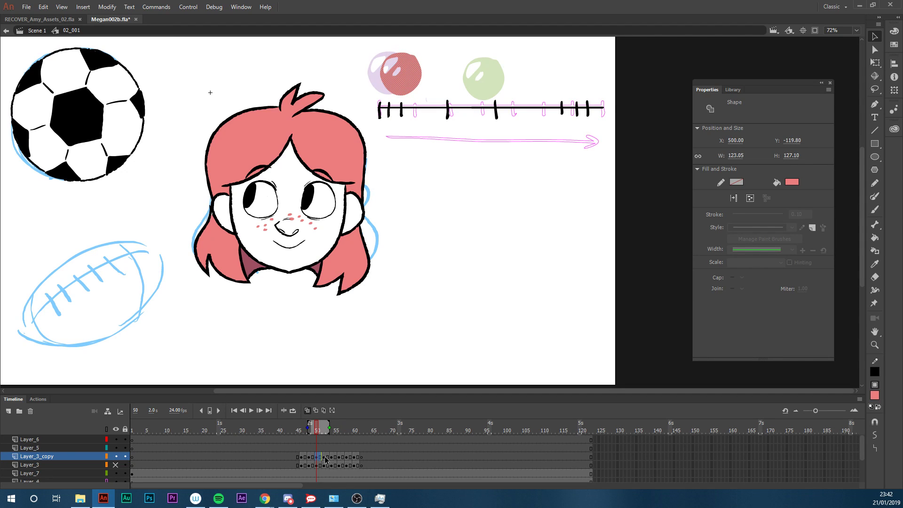
Move the copied ball above the fourth black tick at frame 52 and between the fifth and sixth ticks at frame 54
{"action": "left_click", "coordinate": [326, 460]}
{"action": "left_click_drag", "start_coordinate": [489, 93], "coordinate": [453, 91]}
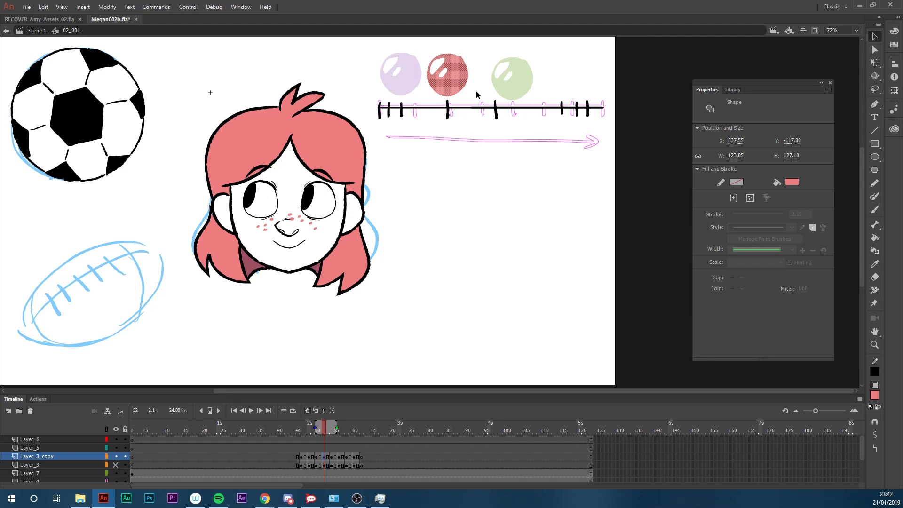
{"action": "left_click", "coordinate": [332, 460]}
{"action": "mouse_move", "coordinate": [520, 94]}
{"action": "left_mouse_down"}
{"action": "mouse_move", "coordinate": [493, 93]}
{"action": "mouse_move", "coordinate": [541, 91]}
{"action": "mouse_move", "coordinate": [517, 92]}
{"action": "left_mouse_up"}
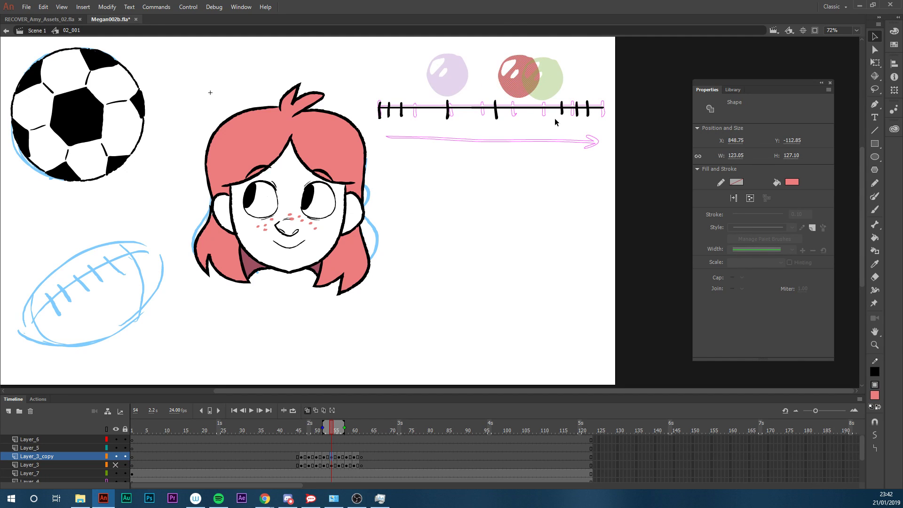
Move the copied ball above the sixth black tick at frame 56 and near the eighth tick at frame 60
{"action": "left_click", "coordinate": [339, 457]}
{"action": "left_click_drag", "start_coordinate": [553, 97], "coordinate": [580, 97]}
{"action": "left_click", "coordinate": [346, 457]}
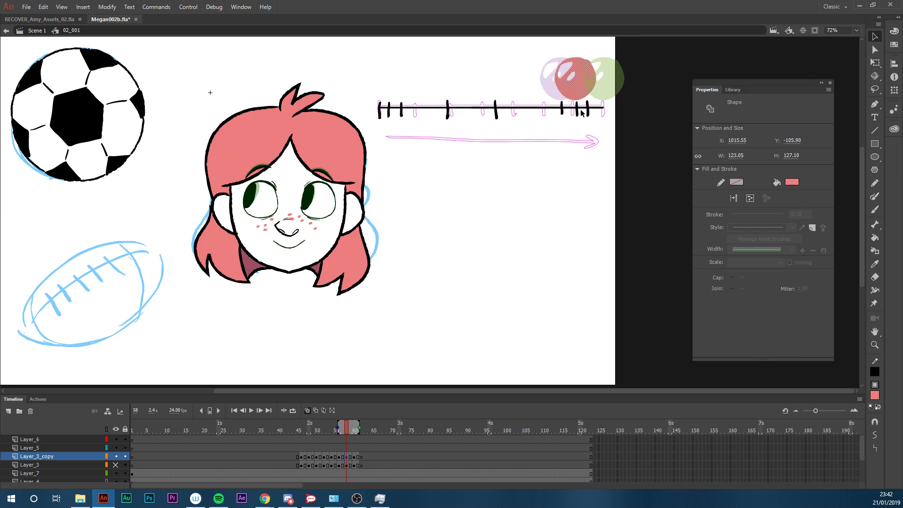
{"action": "left_click", "coordinate": [354, 458]}
{"action": "left_click_drag", "start_coordinate": [599, 95], "coordinate": [579, 96]}
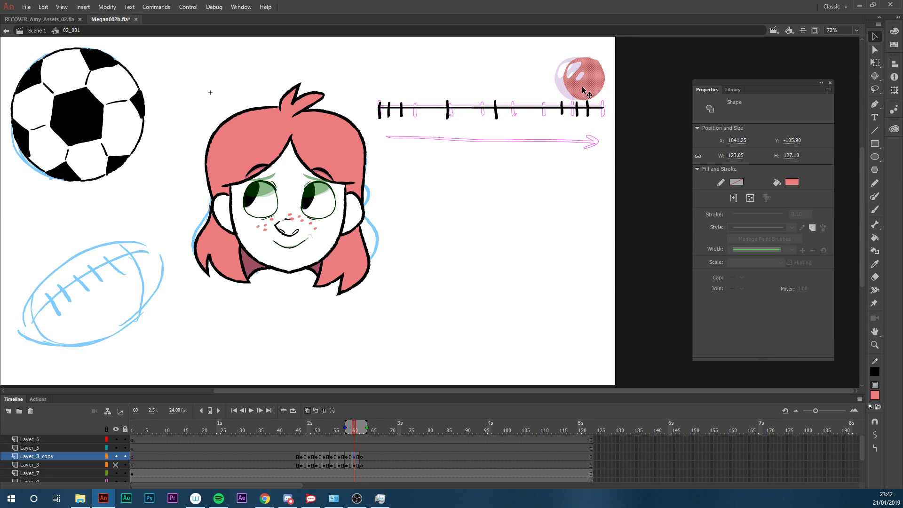
Show Layer_3, turn off onion skinning, hide Layer_3_copy, and play the original evenly spaced ball movement
{"action": "left_click", "coordinate": [116, 465]}
{"action": "left_click", "coordinate": [306, 411]}
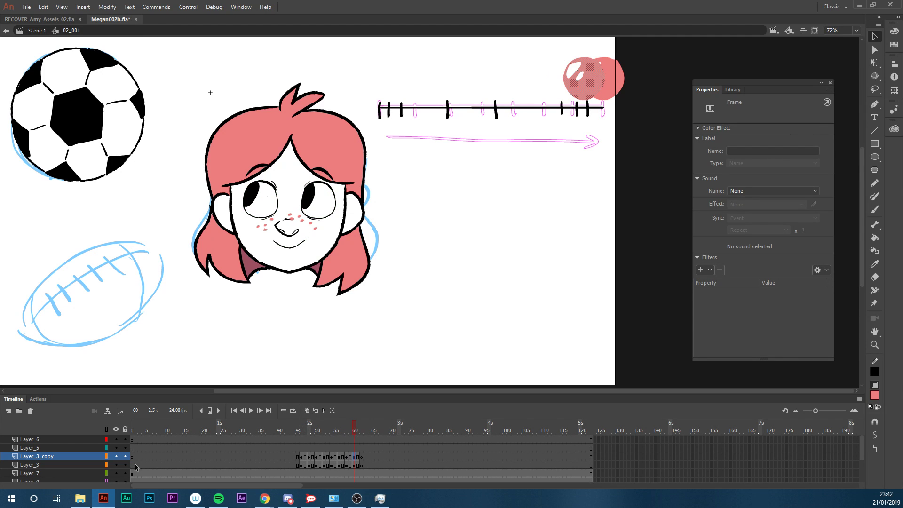
{"action": "left_click", "coordinate": [115, 456]}
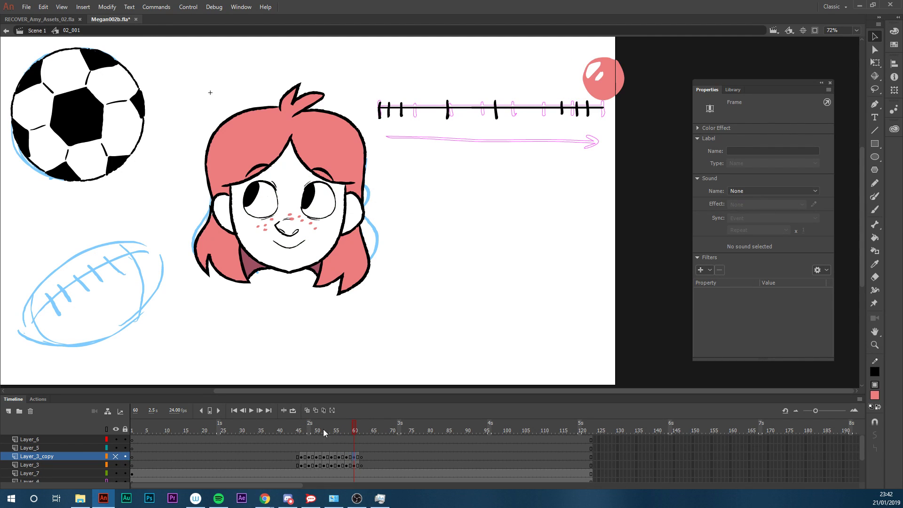
{"action": "key", "text": "Return"}
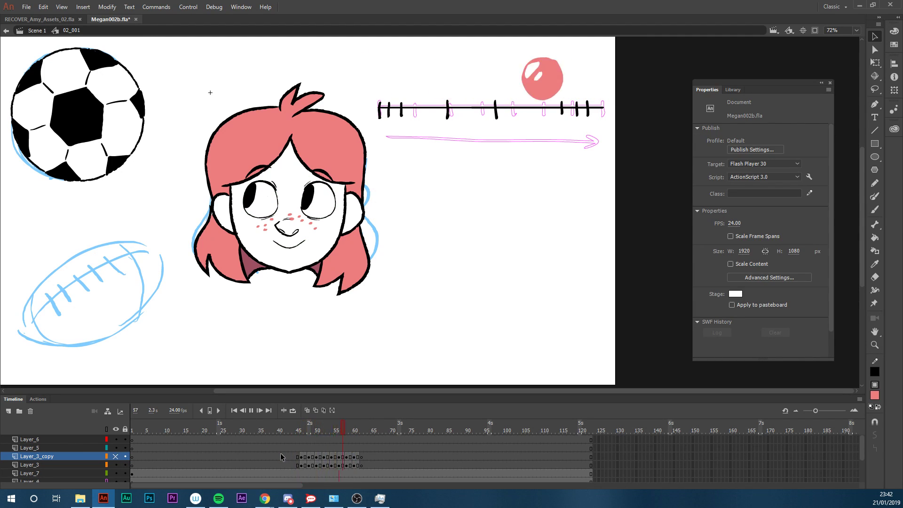
{"action": "key", "text": "Return"}
{"action": "left_click_drag", "start_coordinate": [300, 431], "coordinate": [355, 431]}
Show Layer_3_copy with Layer_3 hidden and replay the newly spaced ball movement several times from about frame 43
{"action": "left_click", "coordinate": [116, 456]}
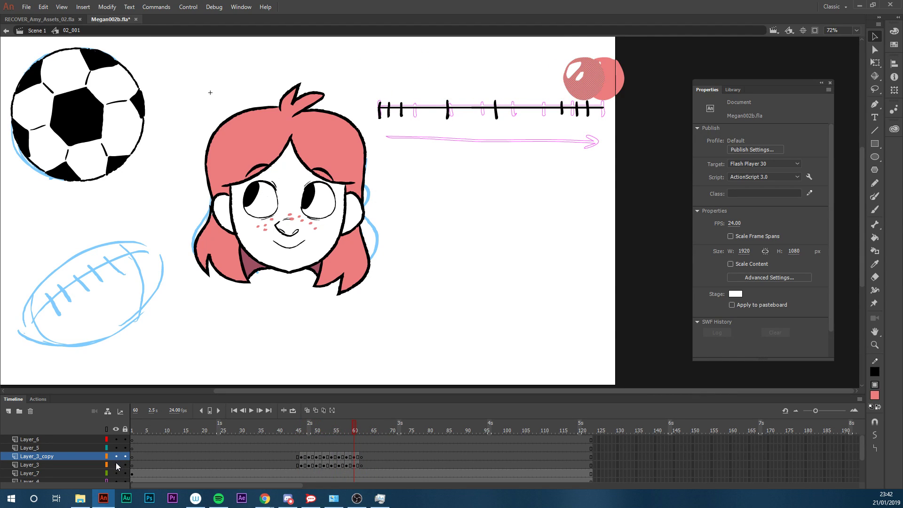
{"action": "left_click", "coordinate": [116, 465]}
{"action": "left_click", "coordinate": [97, 456]}
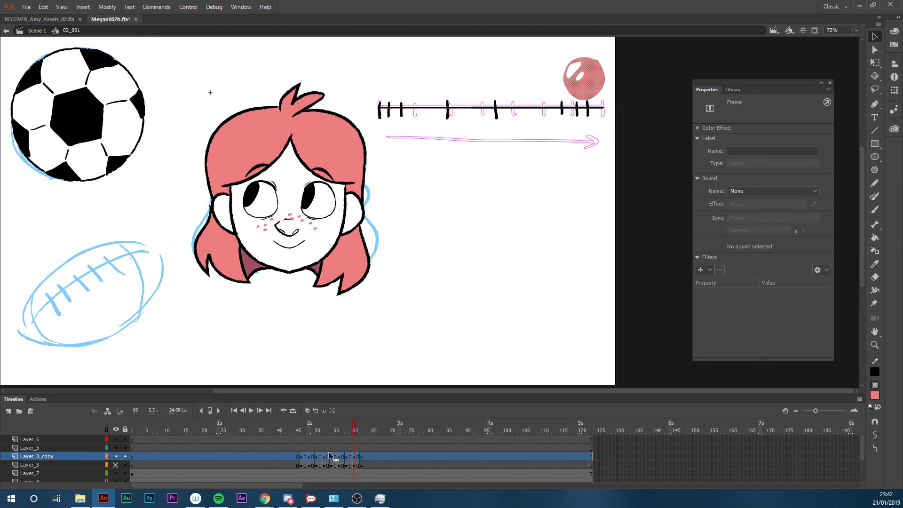
{"action": "left_click", "coordinate": [296, 428]}
{"action": "key", "text": "Return"}
{"action": "key", "text": "Return"}
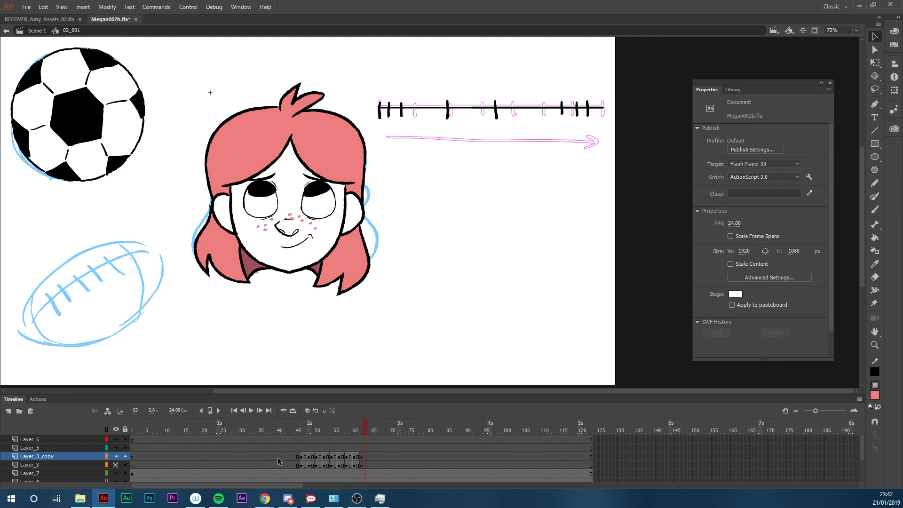
{"action": "left_click", "coordinate": [288, 428]}
{"action": "key", "text": "Return"}
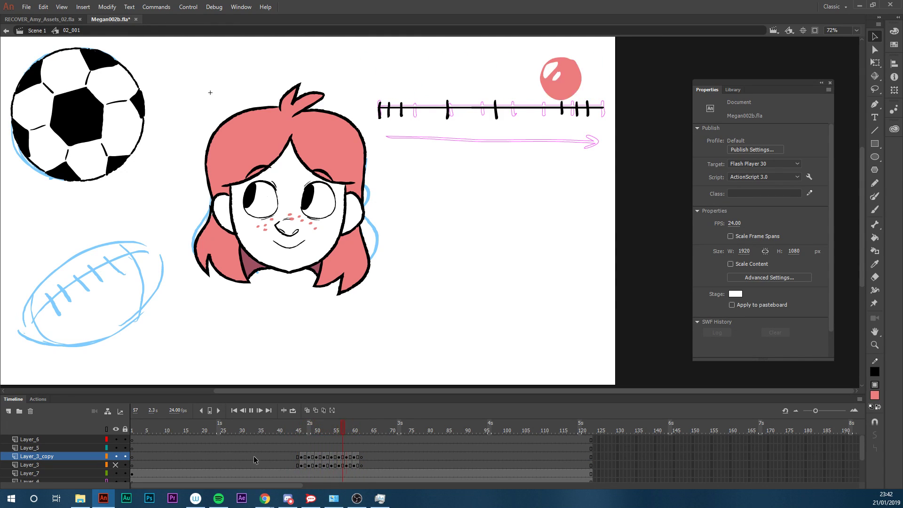
{"action": "left_click", "coordinate": [291, 430]}
{"action": "key", "text": "Return"}
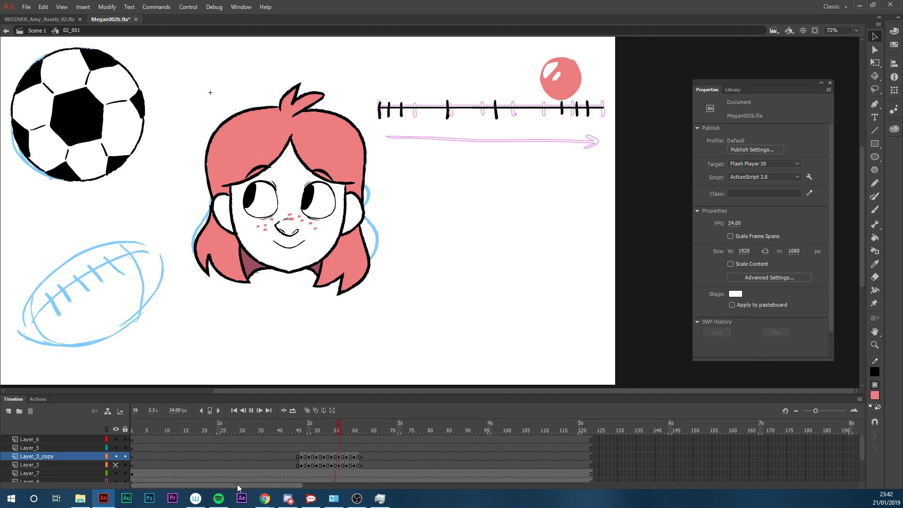
{"action": "left_click", "coordinate": [297, 428]}
{"action": "key", "text": "Return"}
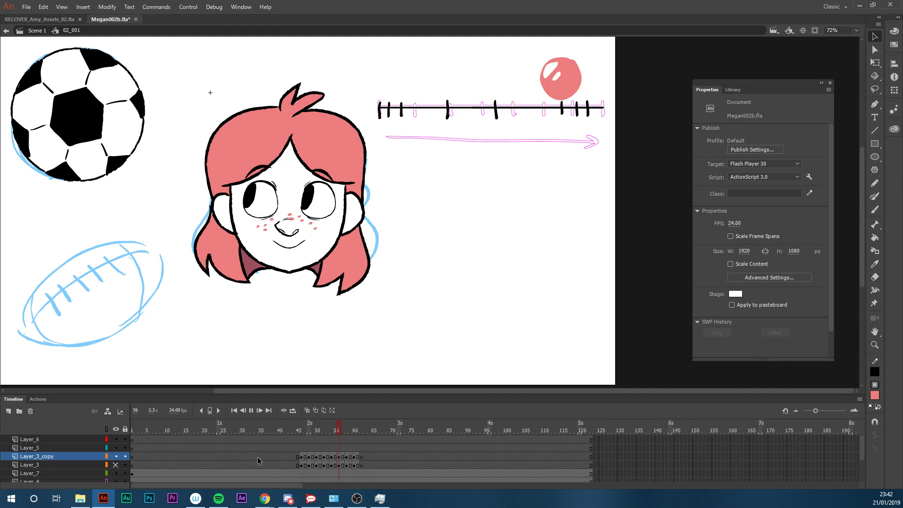
{"action": "left_click", "coordinate": [287, 430]}
{"action": "key", "text": "Return"}
{"action": "left_click_drag", "start_coordinate": [288, 430], "coordinate": [304, 465]}
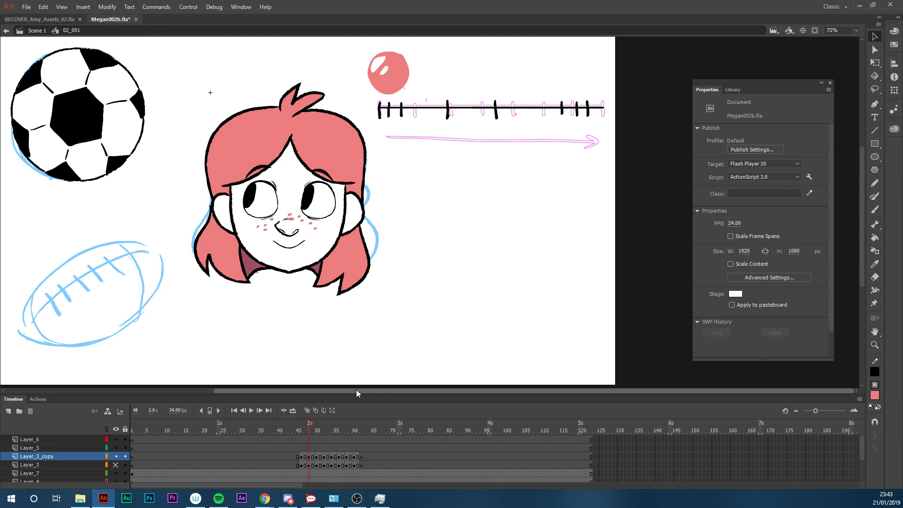
Select Layer_3_copy together with Layer_3 and delete the ball artwork at frame 46
{"action": "left_click", "coordinate": [302, 457]}
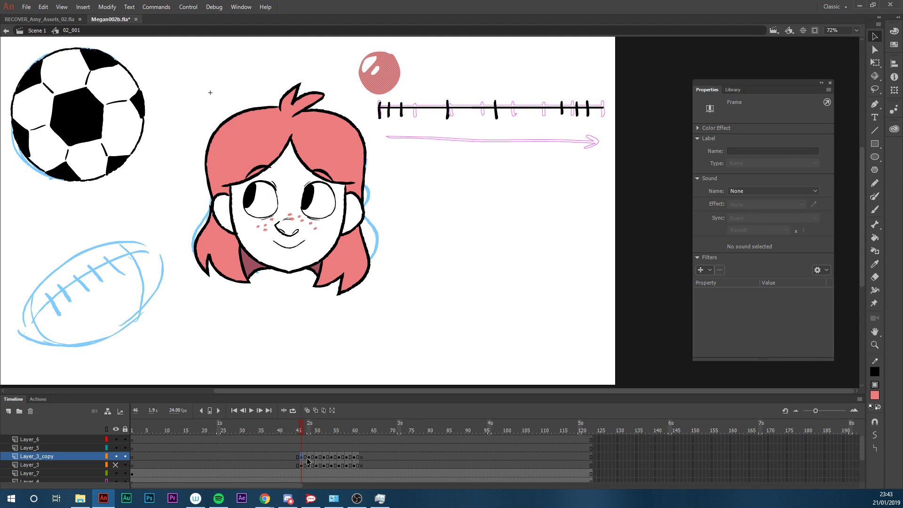
{"action": "left_click", "coordinate": [67, 463], "text": "shift"}
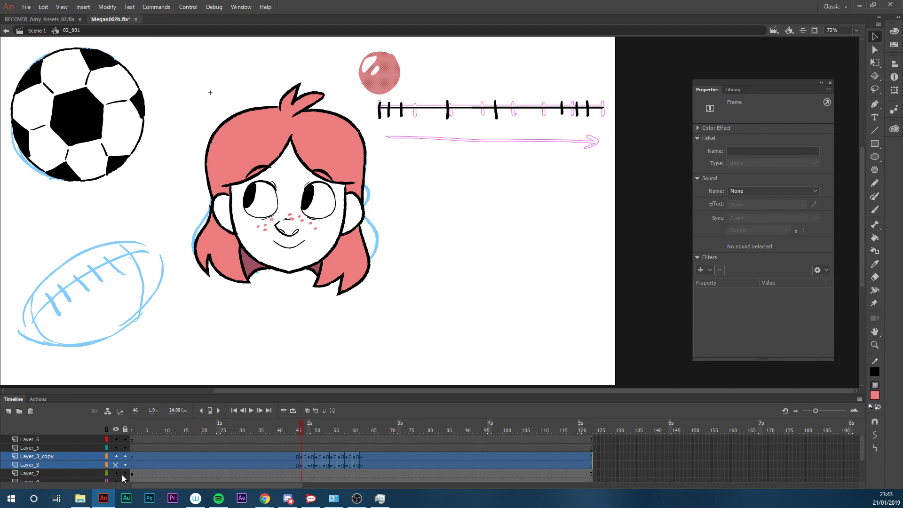
{"action": "key", "text": "Delete"}
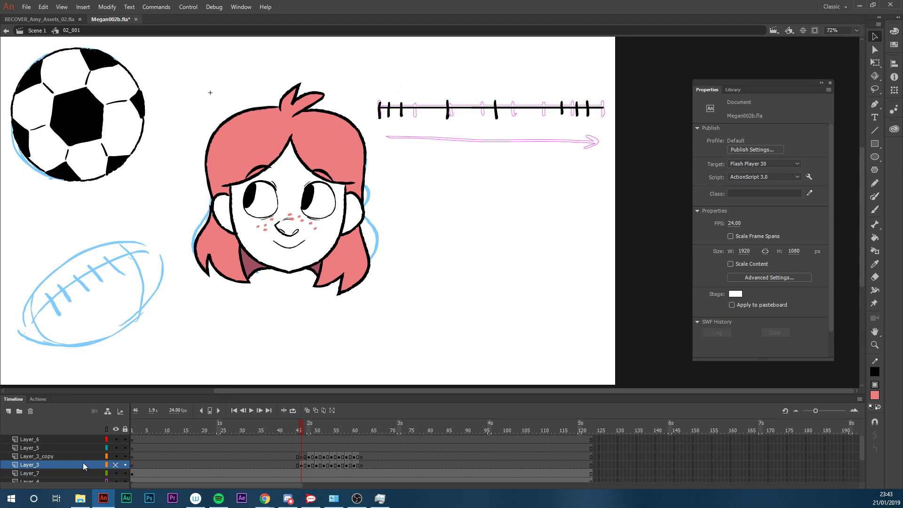
Delete the layers Layer_3 and Layer_3_copy together
{"action": "left_click", "coordinate": [56, 457], "text": "shift"}
{"action": "right_click", "coordinate": [60, 456]}
{"action": "key", "text": "Escape"}
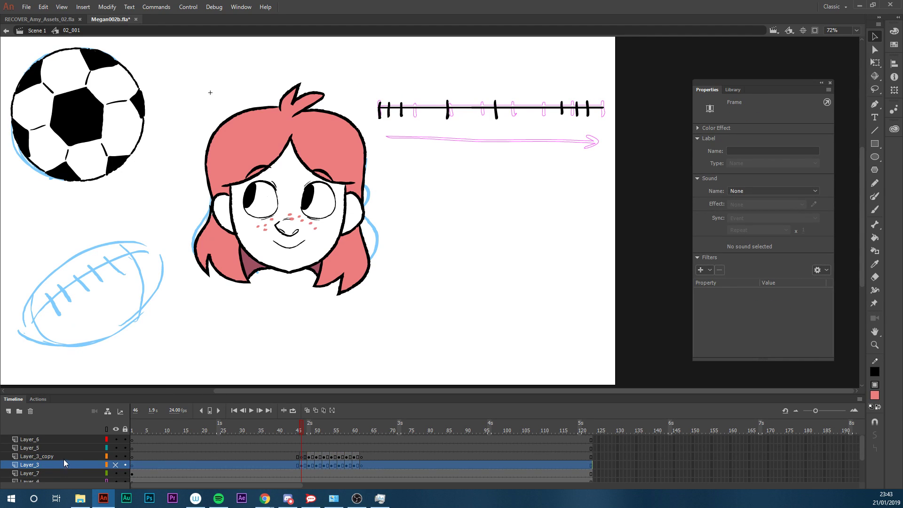
{"action": "right_click", "coordinate": [65, 457]}
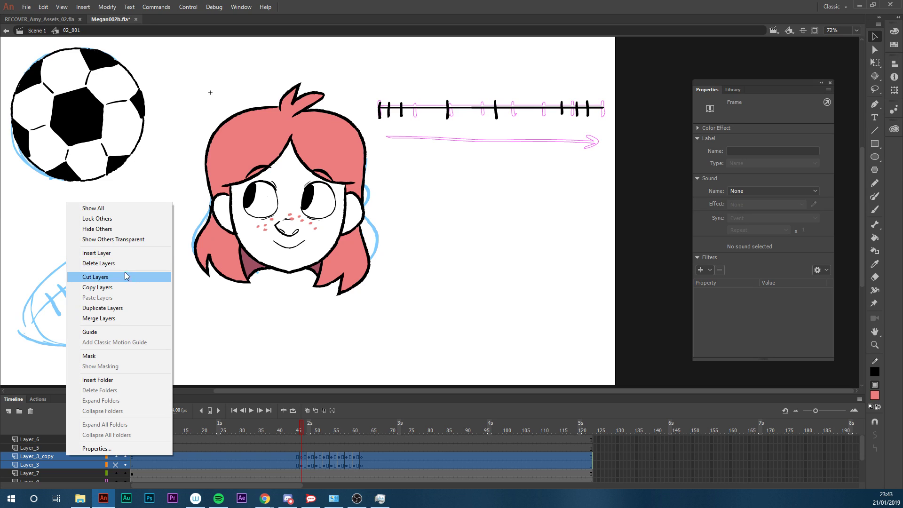
{"action": "left_click", "coordinate": [72, 464]}
{"action": "left_click", "coordinate": [72, 465]}
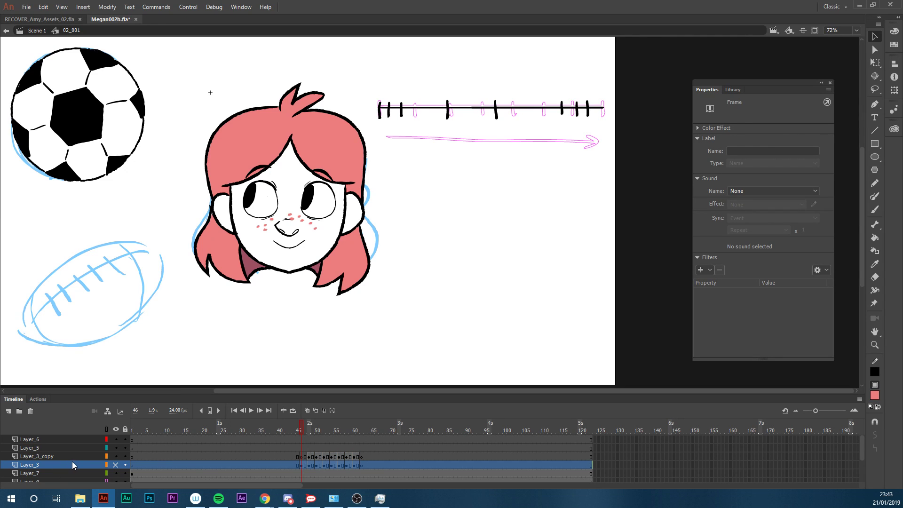
{"action": "left_click", "coordinate": [70, 456], "text": "shift"}
{"action": "right_click", "coordinate": [75, 454]}
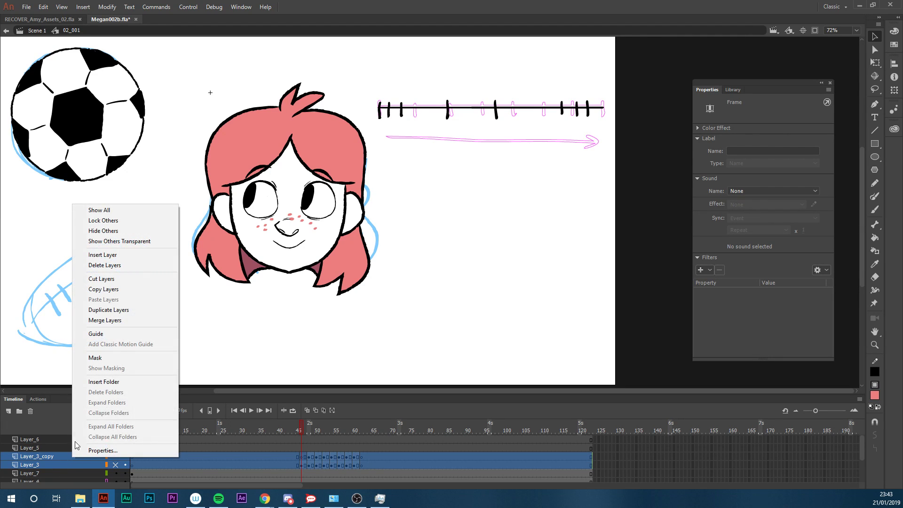
{"action": "left_click", "coordinate": [115, 265]}
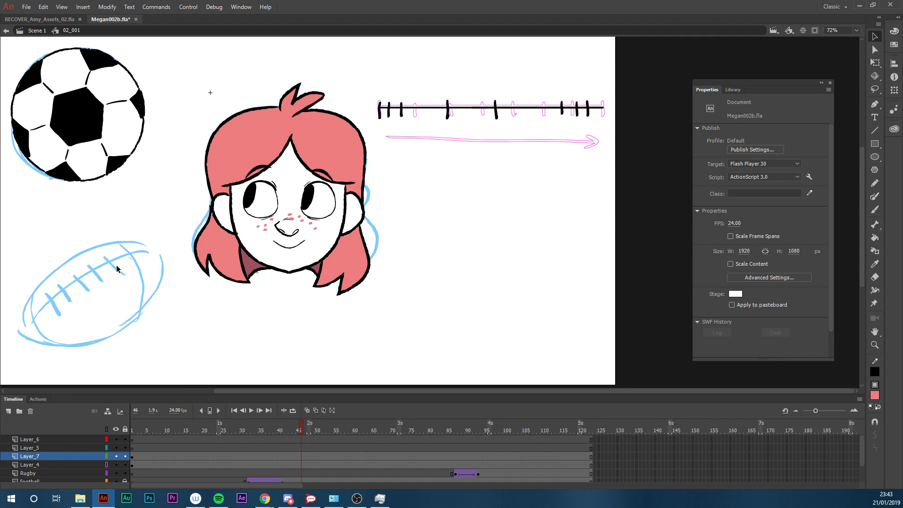
{"action": "mouse_move", "coordinate": [304, 430]}
{"action": "left_mouse_down"}
{"action": "mouse_move", "coordinate": [182, 463]}
{"action": "mouse_move", "coordinate": [336, 438]}
{"action": "mouse_move", "coordinate": [121, 479]}
{"action": "left_mouse_up"}
{"action": "left_click", "coordinate": [44, 448]}
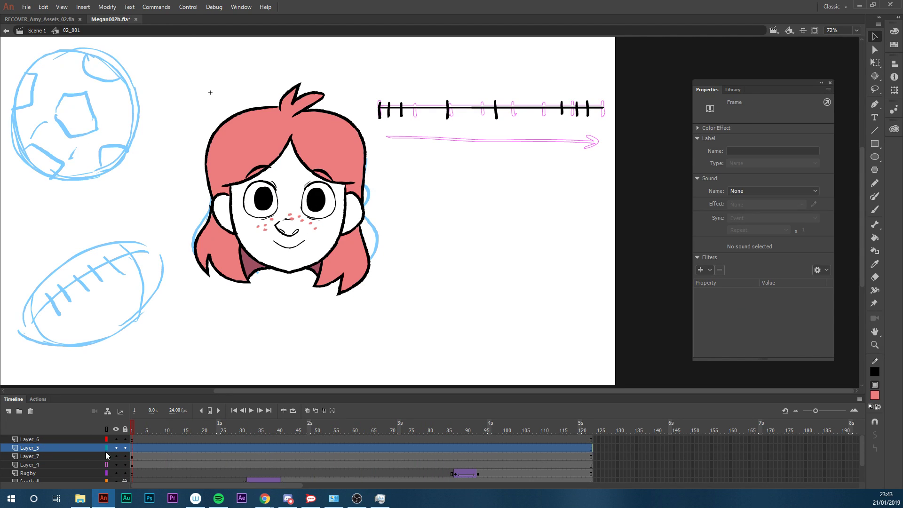
{"action": "left_click", "coordinate": [377, 449]}
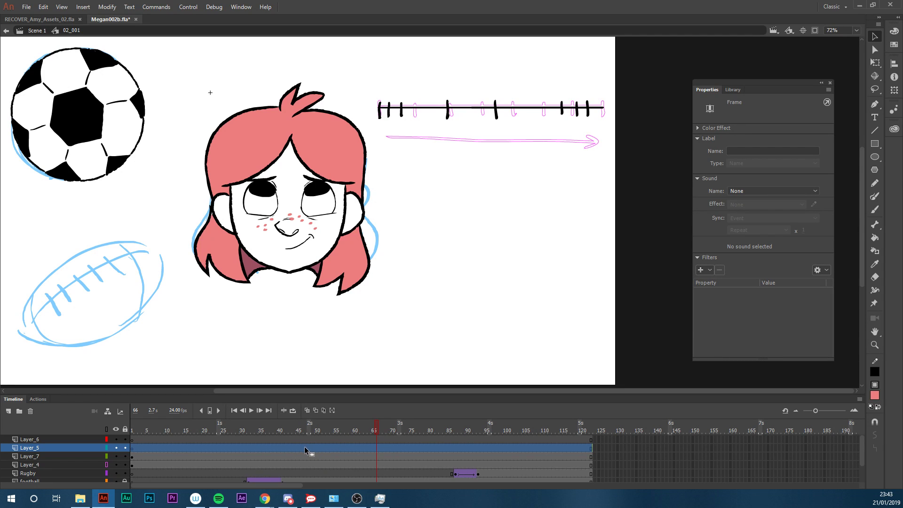
{"action": "key", "text": "F6"}
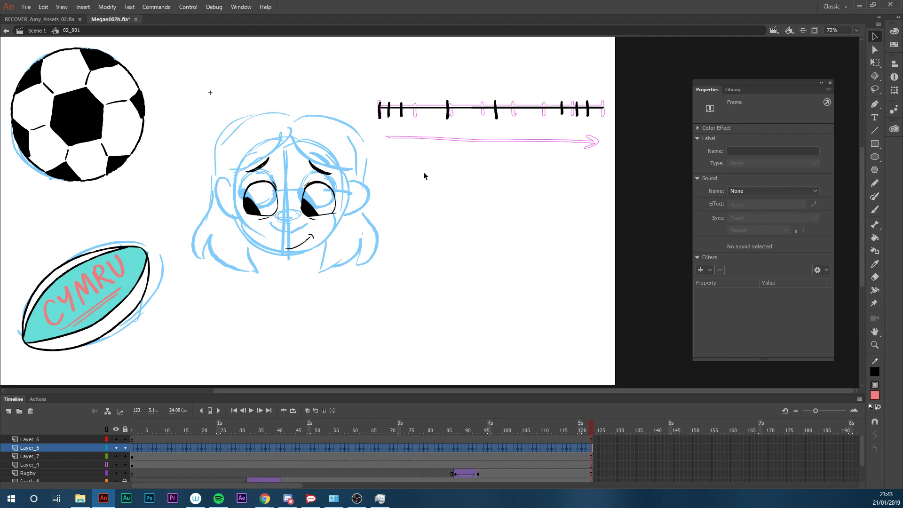
{"action": "key", "text": "ctrl+z"}
{"action": "left_click", "coordinate": [116, 448]}
Insert a blank keyframe on Layer_6 at frame 66 and paint a small pink ball above the first black ticks
{"action": "left_click", "coordinate": [90, 439]}
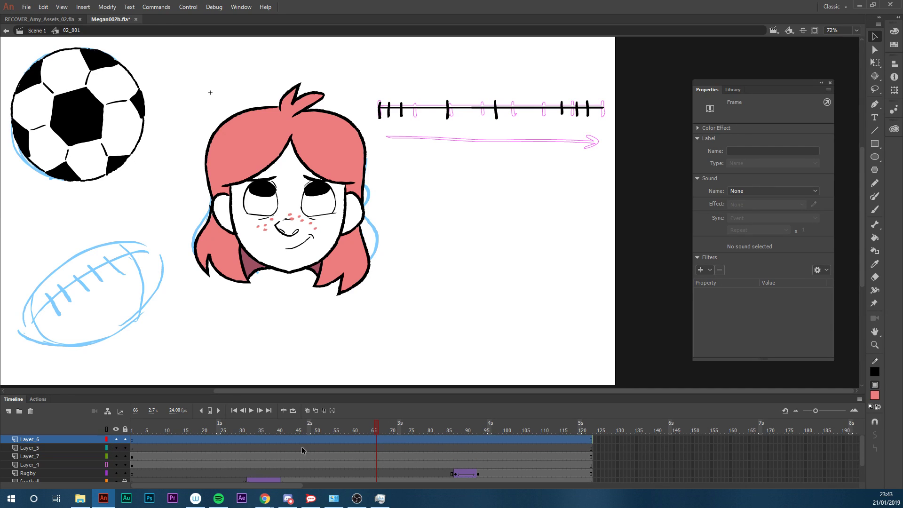
{"action": "left_click", "coordinate": [376, 439]}
{"action": "key", "text": "F7"}
{"action": "key", "text": "b"}
{"action": "mouse_move", "coordinate": [379, 84]}
{"action": "left_mouse_down"}
{"action": "mouse_move", "coordinate": [383, 94]}
{"action": "mouse_move", "coordinate": [384, 84]}
{"action": "mouse_move", "coordinate": [398, 84]}
{"action": "left_mouse_up"}
Keyframe the ball at frames 68 and 70, moving it slightly back to the first tick and then forward above the second
{"action": "left_click", "coordinate": [384, 440]}
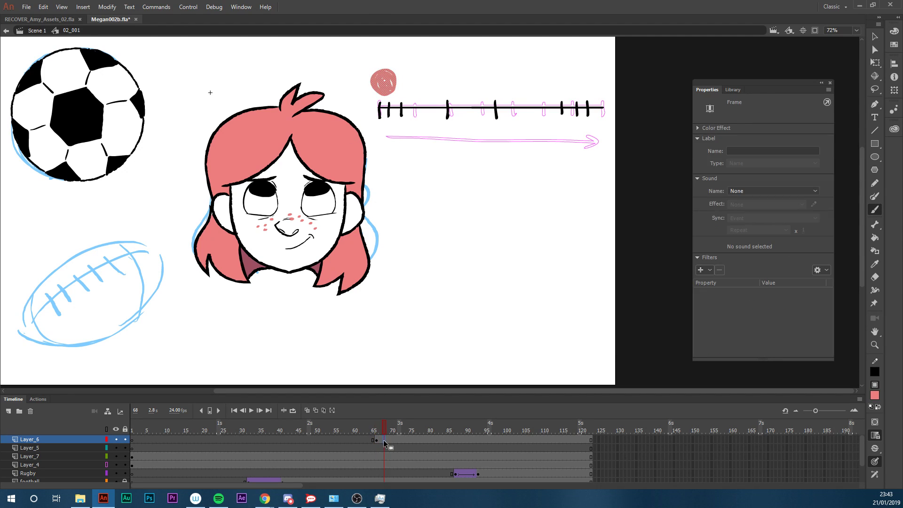
{"action": "left_click", "coordinate": [382, 441]}
{"action": "left_click", "coordinate": [385, 442]}
{"action": "key", "text": "v"}
{"action": "left_click_drag", "start_coordinate": [385, 92], "coordinate": [381, 94]}
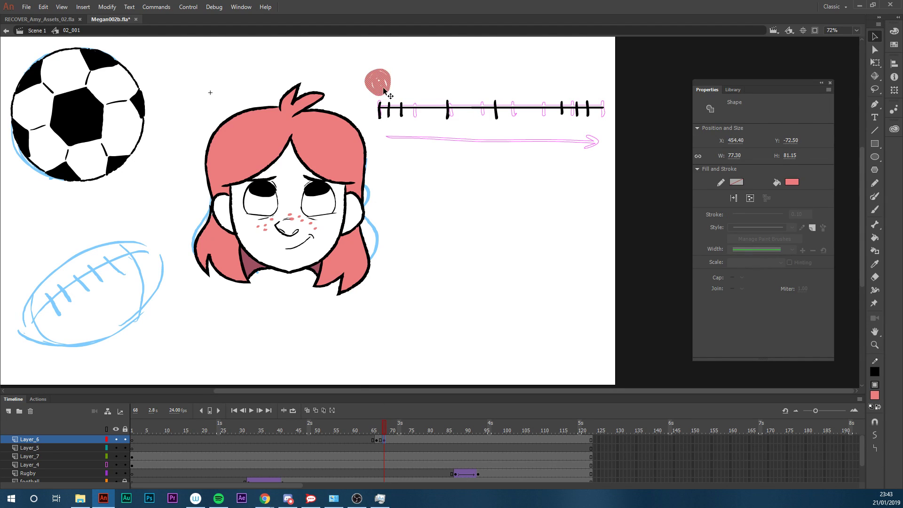
{"action": "left_click", "coordinate": [384, 433]}
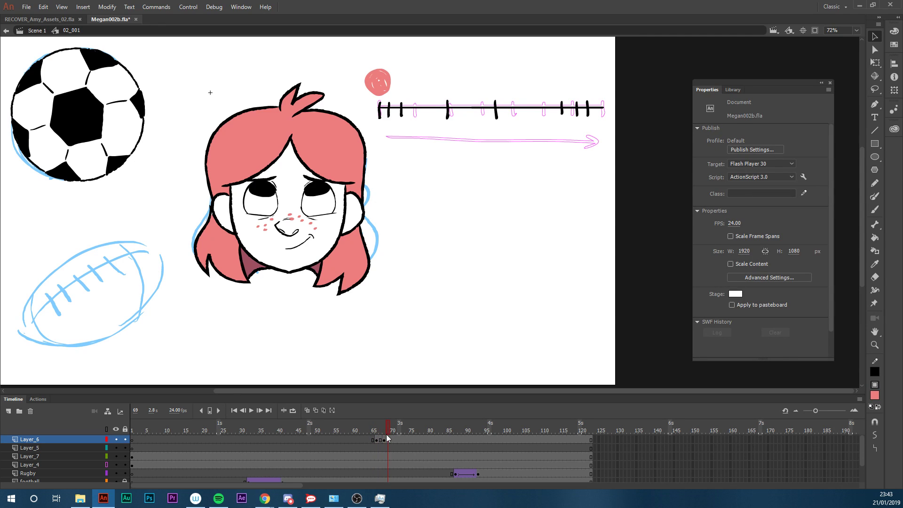
{"action": "left_click", "coordinate": [390, 441]}
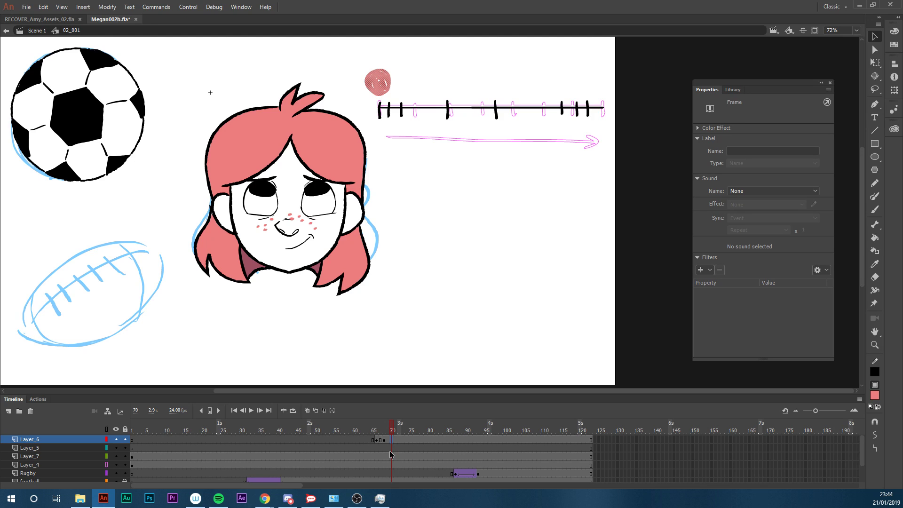
{"action": "left_click_drag", "start_coordinate": [389, 91], "coordinate": [399, 90]}
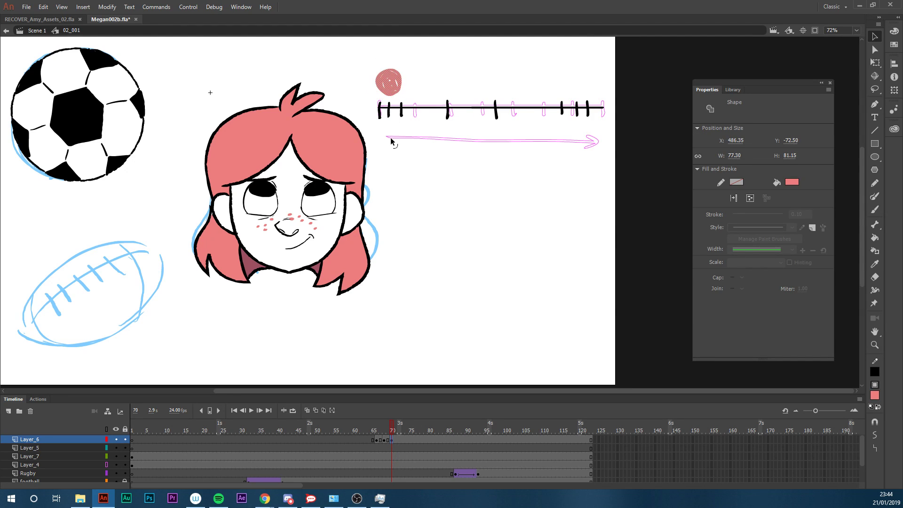
Keyframe the ball at frame 72 and stretch it into a flattened ellipse moved ahead of the third black tick
{"action": "mouse_move", "coordinate": [391, 432]}
{"action": "left_mouse_down"}
{"action": "mouse_move", "coordinate": [384, 435]}
{"action": "mouse_move", "coordinate": [401, 436]}
{"action": "left_mouse_up"}
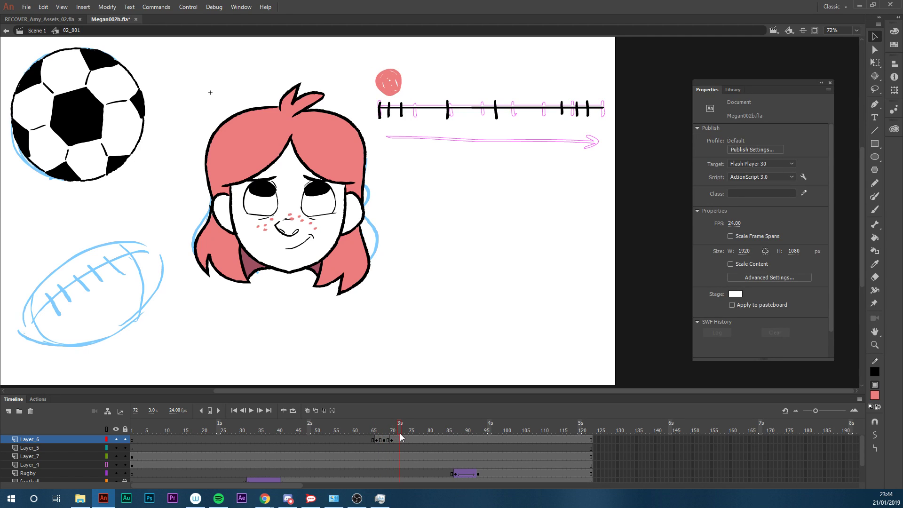
{"action": "left_click", "coordinate": [399, 441]}
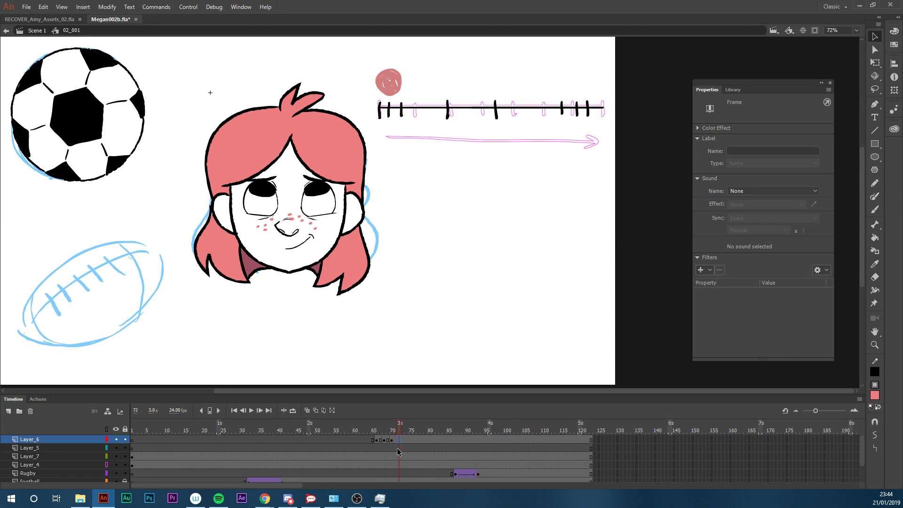
{"action": "key", "text": "F6"}
{"action": "key", "text": "q"}
{"action": "left_click_drag", "start_coordinate": [402, 83], "coordinate": [425, 84]}
Stretch the ball at frame 74 into a long thin ellipse spanning from before the fourth black tick to the sixth
{"action": "left_click", "coordinate": [392, 440]}
{"action": "left_click_drag", "start_coordinate": [385, 438], "coordinate": [405, 439]}
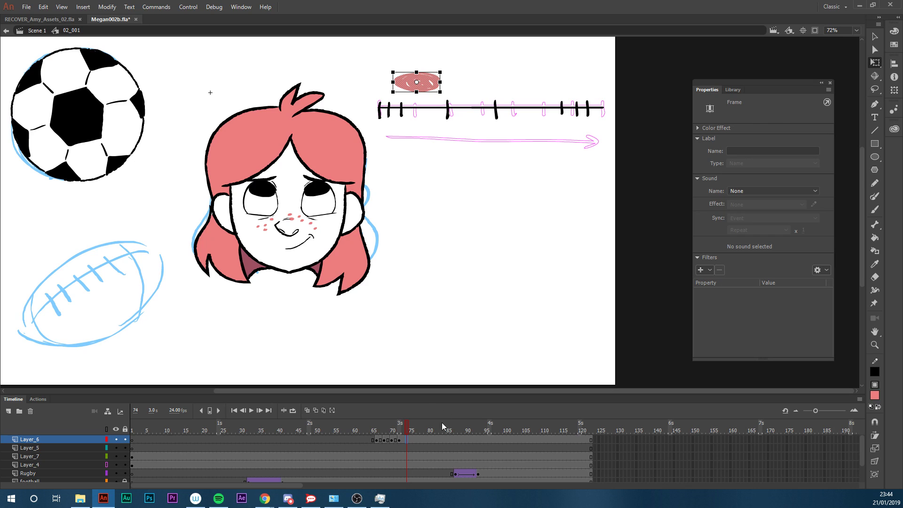
{"action": "left_click_drag", "start_coordinate": [418, 82], "coordinate": [450, 92]}
{"action": "left_click_drag", "start_coordinate": [536, 85], "coordinate": [520, 86]}
{"action": "mouse_move", "coordinate": [409, 437]}
{"action": "left_mouse_down"}
{"action": "mouse_move", "coordinate": [386, 433]}
{"action": "mouse_move", "coordinate": [407, 434]}
{"action": "left_mouse_up"}
Shorten the stretched ball toward its front end at frame 75 and reshape it round at frame 77, about 94 by 92.5 px
{"action": "left_click", "coordinate": [412, 441]}
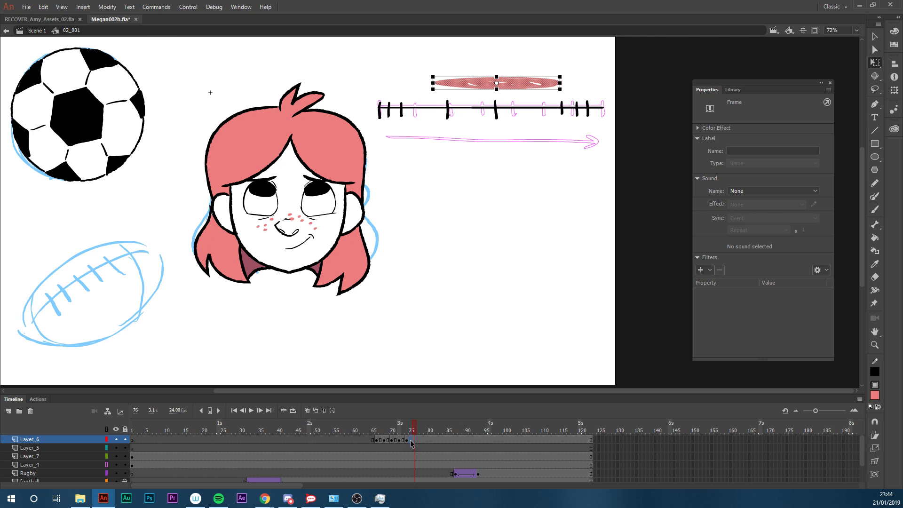
{"action": "key", "text": "F6"}
{"action": "left_click_drag", "start_coordinate": [433, 83], "coordinate": [546, 87]}
{"action": "mouse_move", "coordinate": [411, 432]}
{"action": "left_mouse_down"}
{"action": "mouse_move", "coordinate": [403, 432]}
{"action": "mouse_move", "coordinate": [411, 432]}
{"action": "left_mouse_up"}
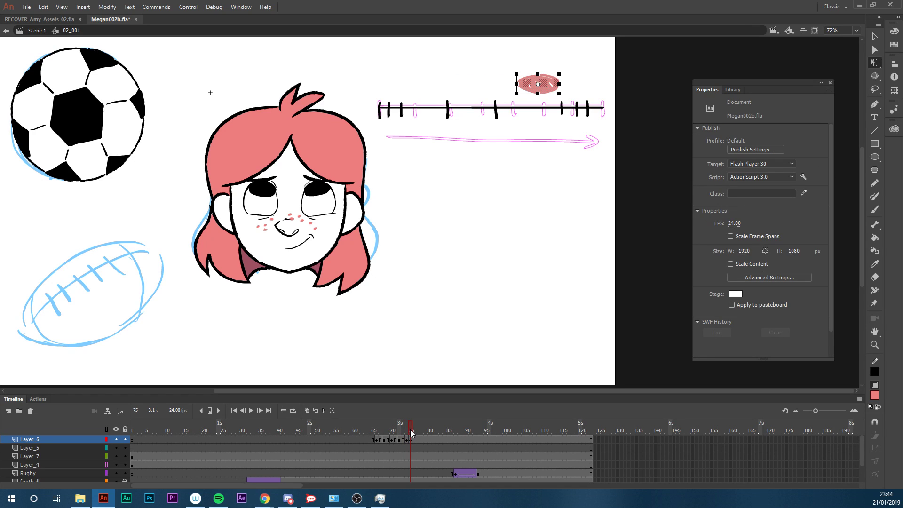
{"action": "left_click", "coordinate": [416, 441]}
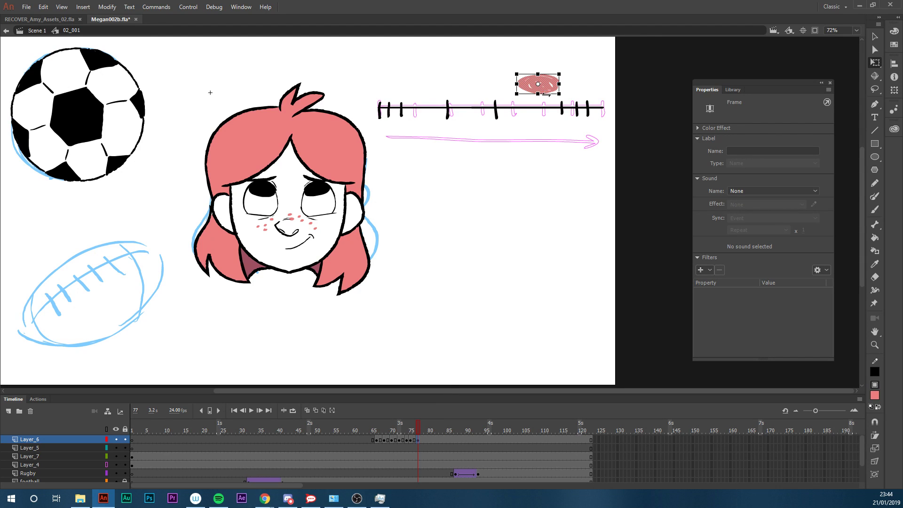
{"action": "mouse_move", "coordinate": [545, 88]}
{"action": "left_mouse_down"}
{"action": "mouse_move", "coordinate": [553, 90]}
{"action": "mouse_move", "coordinate": [532, 86]}
{"action": "mouse_move", "coordinate": [546, 98]}
{"action": "left_mouse_up"}
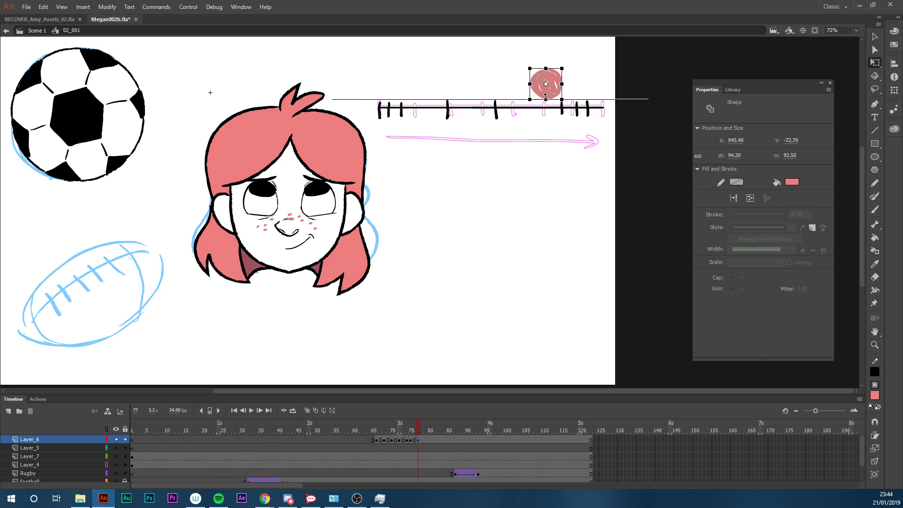
Keyframe the round ball at frames 79 and 81, nudging it slightly forward to settle near the sixth black tick
{"action": "left_click", "coordinate": [425, 440]}
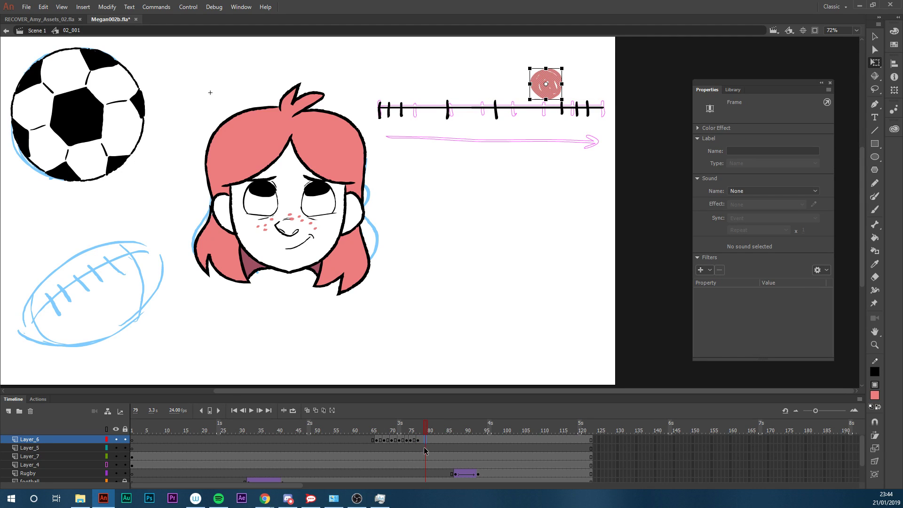
{"action": "left_click_drag", "start_coordinate": [553, 97], "coordinate": [558, 98]}
{"action": "left_click", "coordinate": [433, 441]}
{"action": "key", "text": "F6"}
{"action": "left_click_drag", "start_coordinate": [559, 91], "coordinate": [561, 91]}
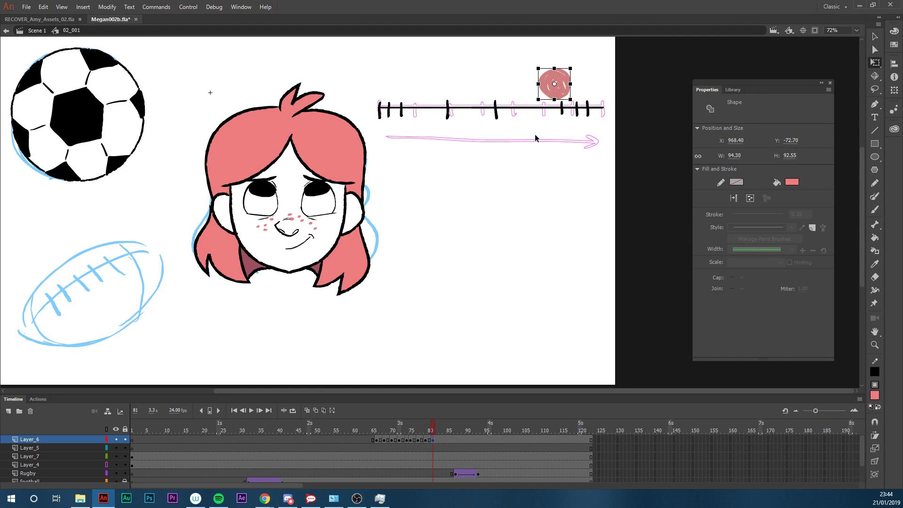
Play back the squash-and-stretch ball movement from just before frame 66
{"action": "left_click", "coordinate": [365, 428]}
{"action": "left_click_drag", "start_coordinate": [365, 430], "coordinate": [392, 442]}
{"action": "key", "text": "Return"}
{"action": "key", "text": "Return"}
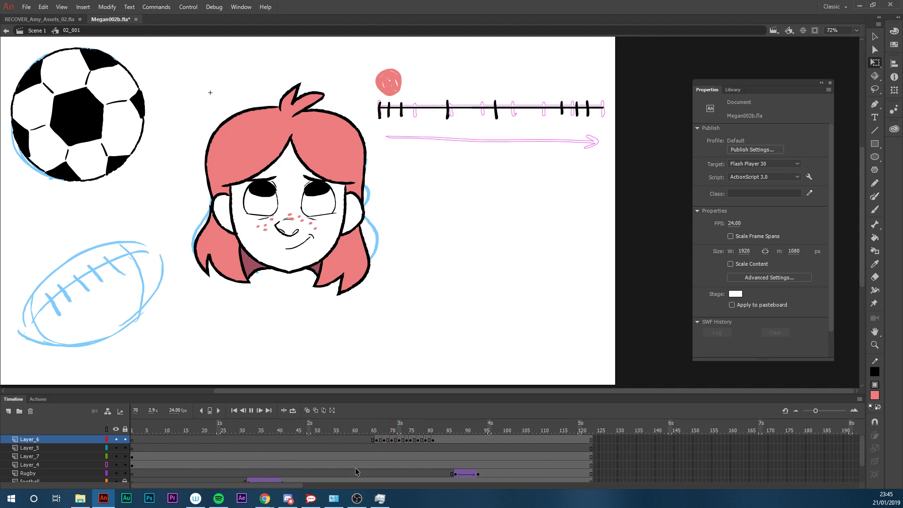
{"action": "key", "text": "Return"}
{"action": "left_click", "coordinate": [372, 428]}
{"action": "key", "text": "Return"}
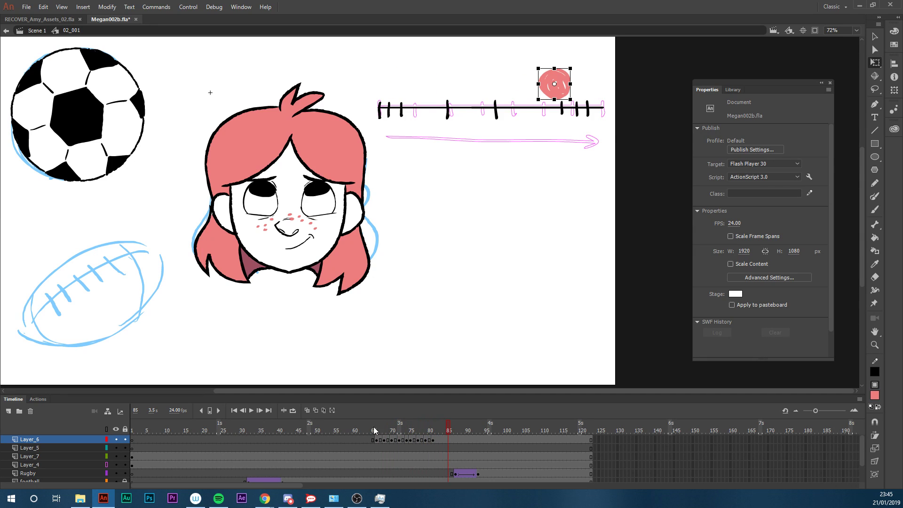
Scrub through the Layer_6 ball keyframes to examine the anticipation and stretched poses
{"action": "left_click", "coordinate": [374, 438]}
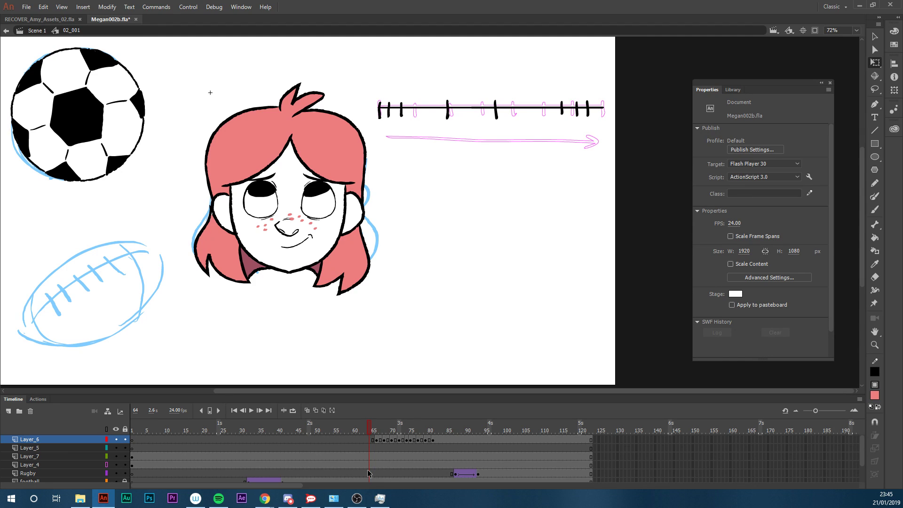
{"action": "left_click_drag", "start_coordinate": [379, 427], "coordinate": [416, 429]}
{"action": "left_click", "coordinate": [387, 438]}
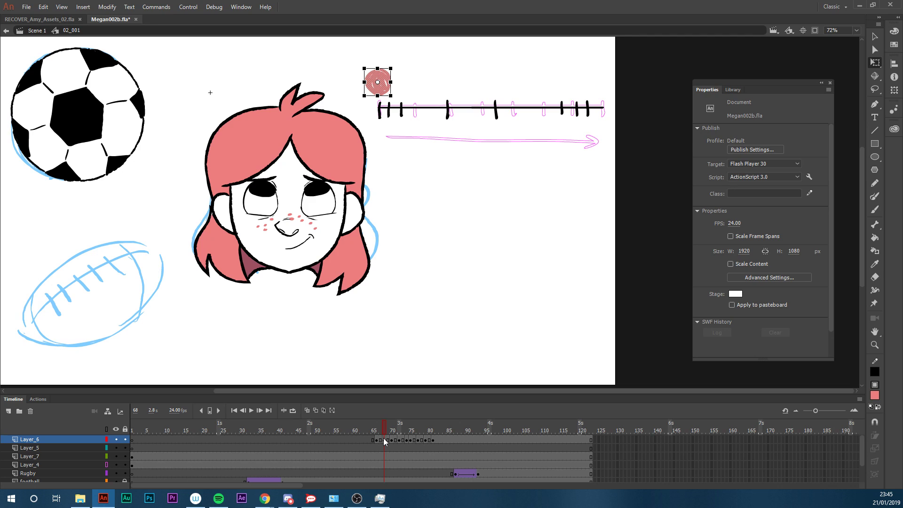
{"action": "left_click_drag", "start_coordinate": [383, 439], "coordinate": [370, 443]}
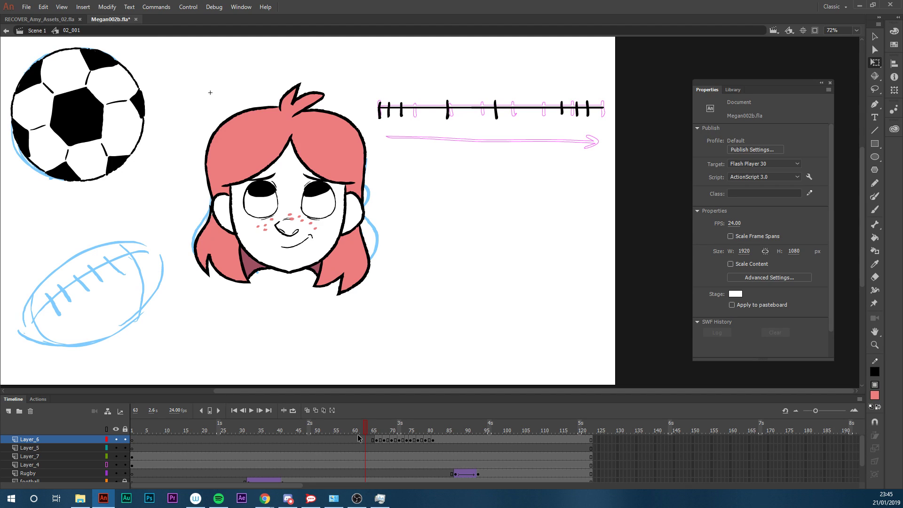
Replay the stretched ball movement several times from about frame 65 to check its timing
{"action": "left_click_drag", "start_coordinate": [366, 432], "coordinate": [390, 442]}
{"action": "key", "text": "Return"}
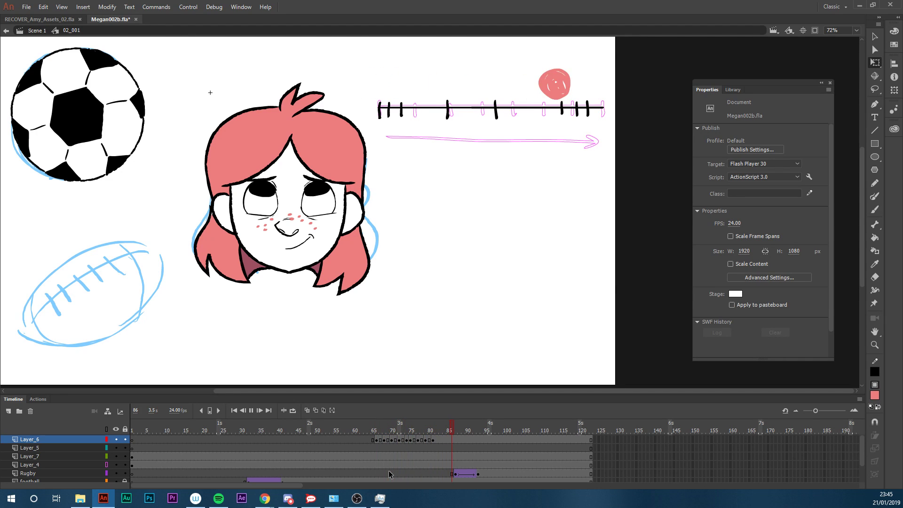
{"action": "left_click", "coordinate": [374, 429]}
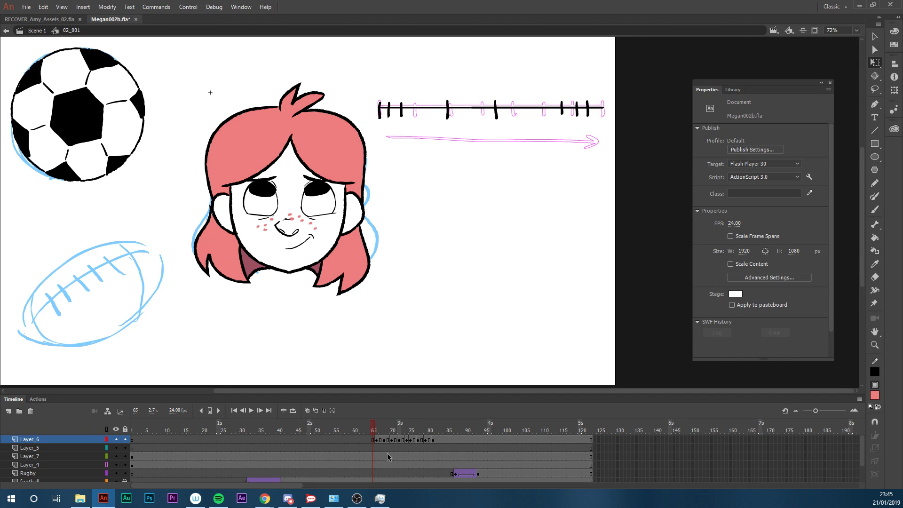
{"action": "mouse_move", "coordinate": [375, 433]}
{"action": "left_mouse_down"}
{"action": "mouse_move", "coordinate": [409, 433]}
{"action": "mouse_move", "coordinate": [375, 431]}
{"action": "left_mouse_up"}
{"action": "key", "text": "Return"}
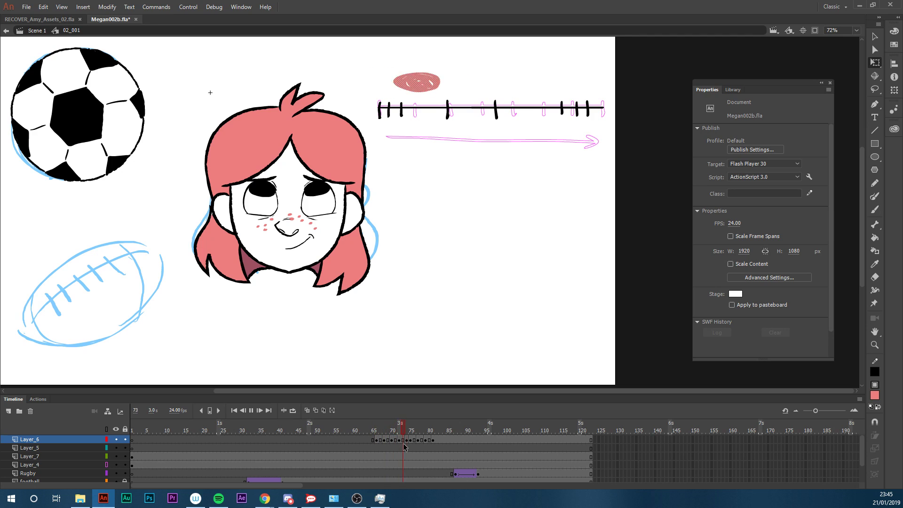
{"action": "key", "text": "Return"}
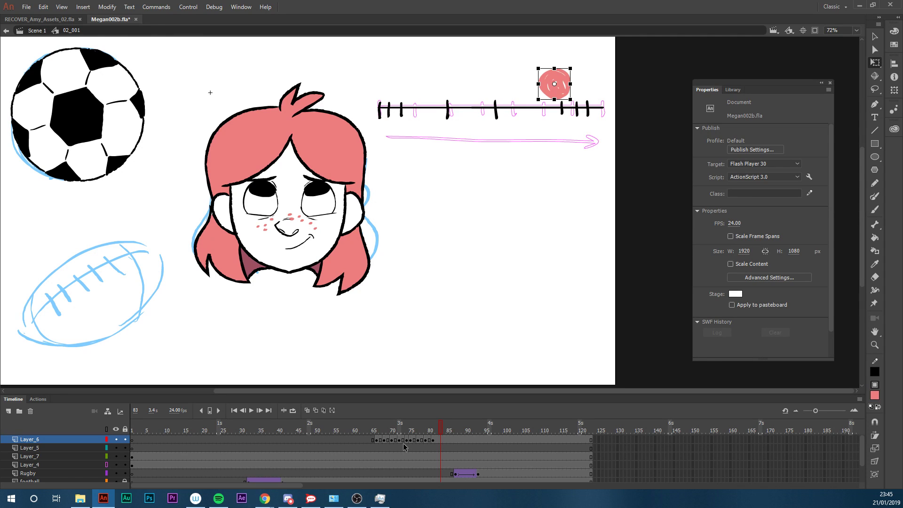
{"action": "left_click_drag", "start_coordinate": [371, 431], "coordinate": [382, 448]}
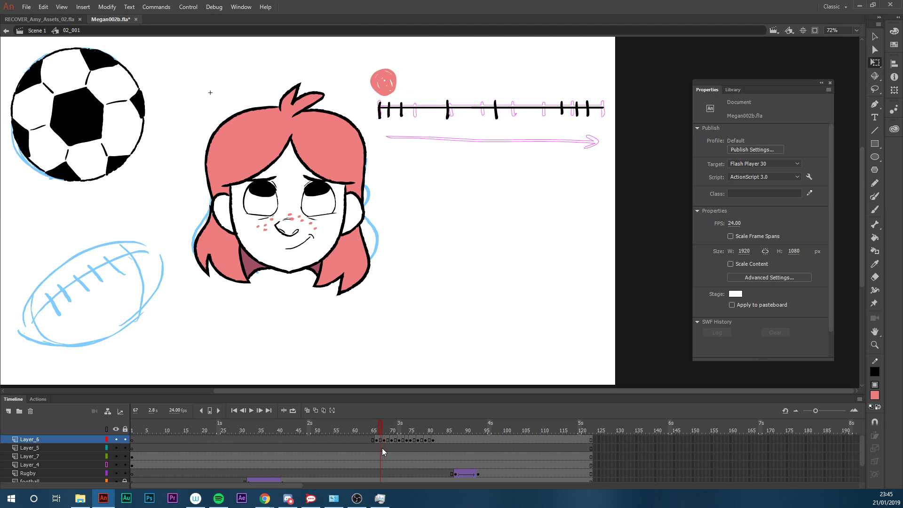
Delete the demonstration layers Layer_6, Layer_5, Layer_7 and Layer_4, leaving only the Rugby, football, Eyes and head layers
{"action": "left_click", "coordinate": [77, 448], "text": "shift"}
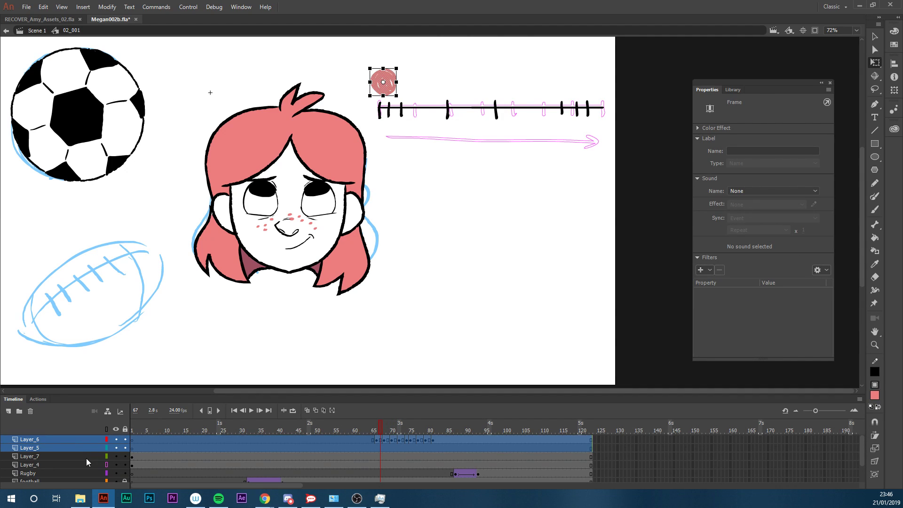
{"action": "right_click", "coordinate": [86, 447]}
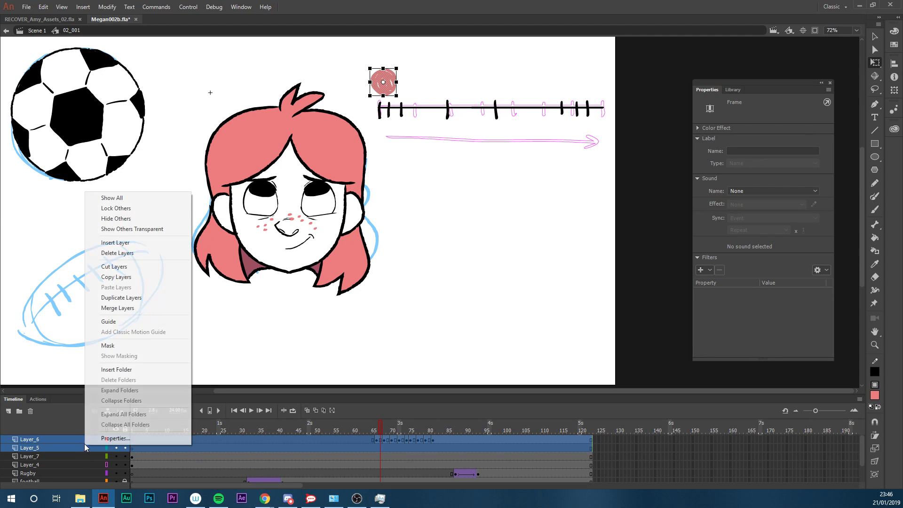
{"action": "left_click", "coordinate": [130, 256]}
{"action": "left_click_drag", "start_coordinate": [370, 430], "coordinate": [413, 464]}
{"action": "left_click", "coordinate": [74, 447], "text": "shift"}
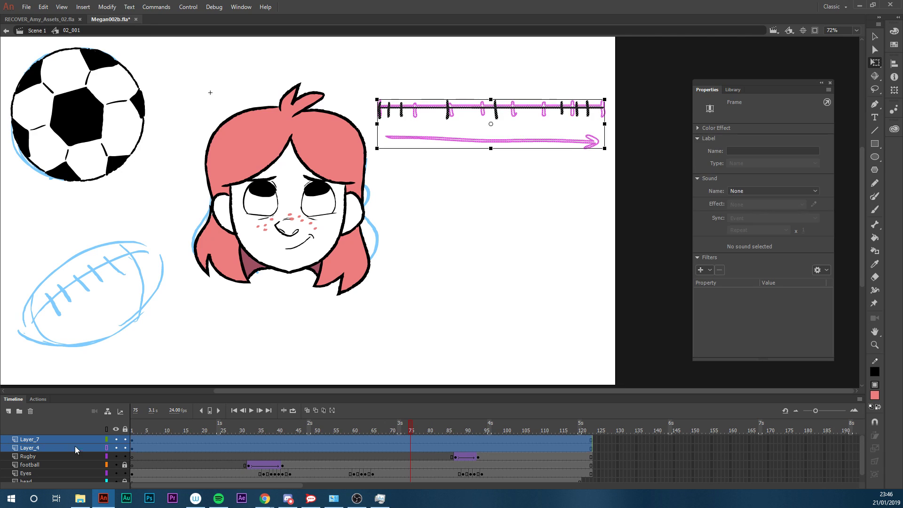
{"action": "right_click", "coordinate": [82, 445]}
{"action": "left_click", "coordinate": [124, 255]}
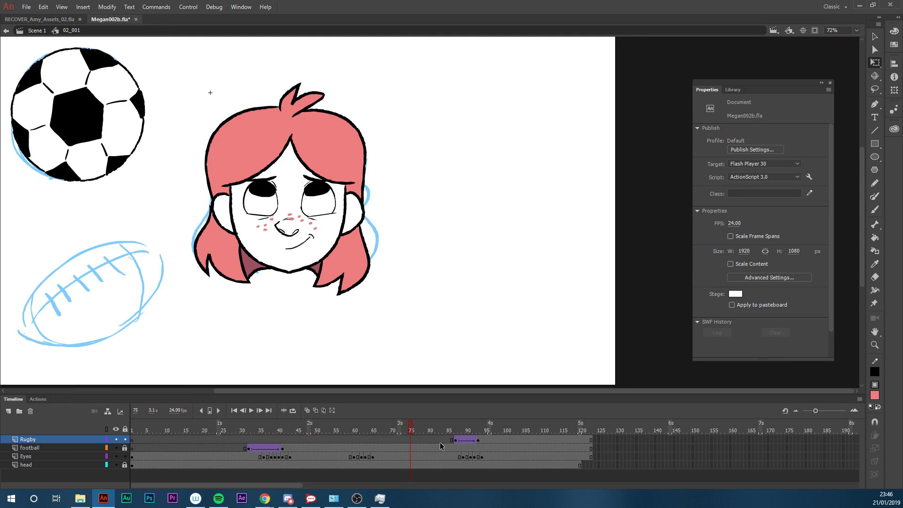
Scrub the symbol's timeline from frame 75 to about frame 115 to review the rugby ball pop and the eye movement
{"action": "mouse_move", "coordinate": [415, 432]}
{"action": "left_mouse_down"}
{"action": "mouse_move", "coordinate": [601, 436]}
{"action": "mouse_move", "coordinate": [490, 438]}
{"action": "left_mouse_up"}
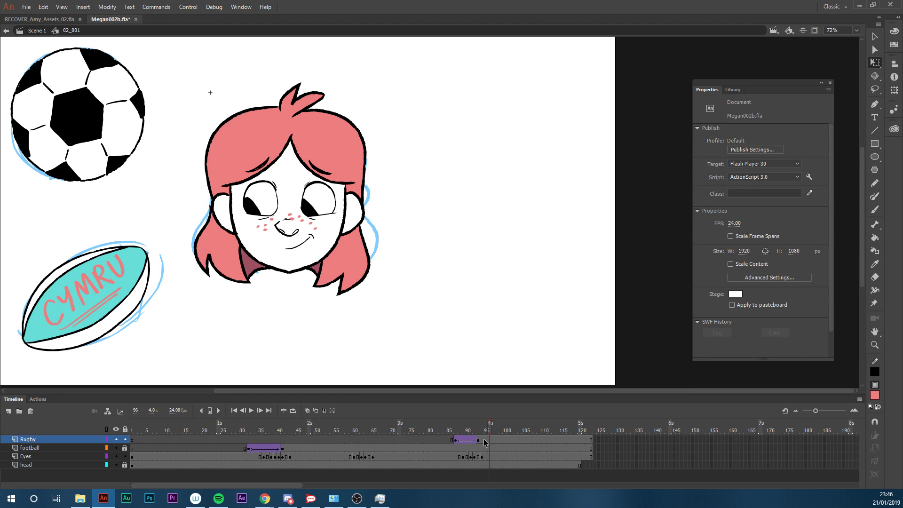
{"action": "mouse_move", "coordinate": [487, 428]}
{"action": "left_mouse_down"}
{"action": "mouse_move", "coordinate": [449, 439]}
{"action": "mouse_move", "coordinate": [538, 442]}
{"action": "mouse_move", "coordinate": [456, 444]}
{"action": "mouse_move", "coordinate": [509, 442]}
{"action": "left_mouse_up"}
{"action": "scroll", "coordinate": [860, 284], "scroll_direction": "down", "scroll_amount": 3}
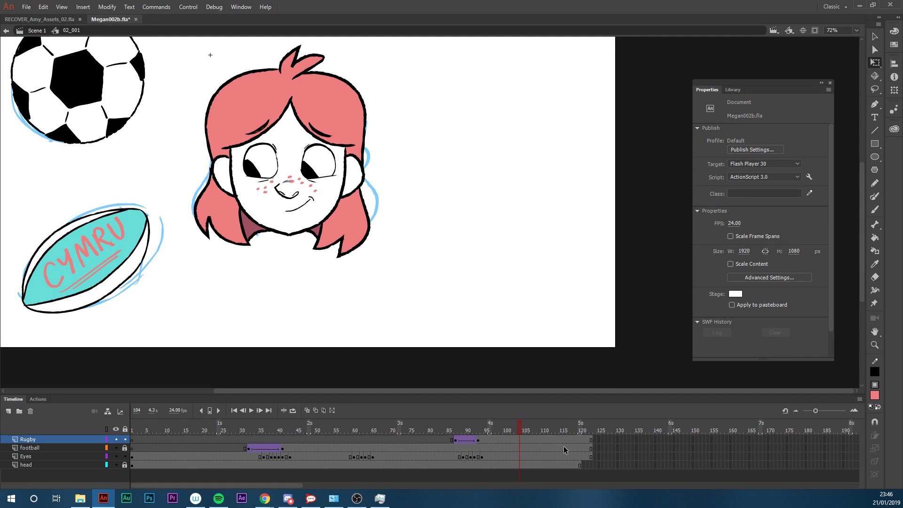
{"action": "left_click_drag", "start_coordinate": [491, 437], "coordinate": [535, 457]}
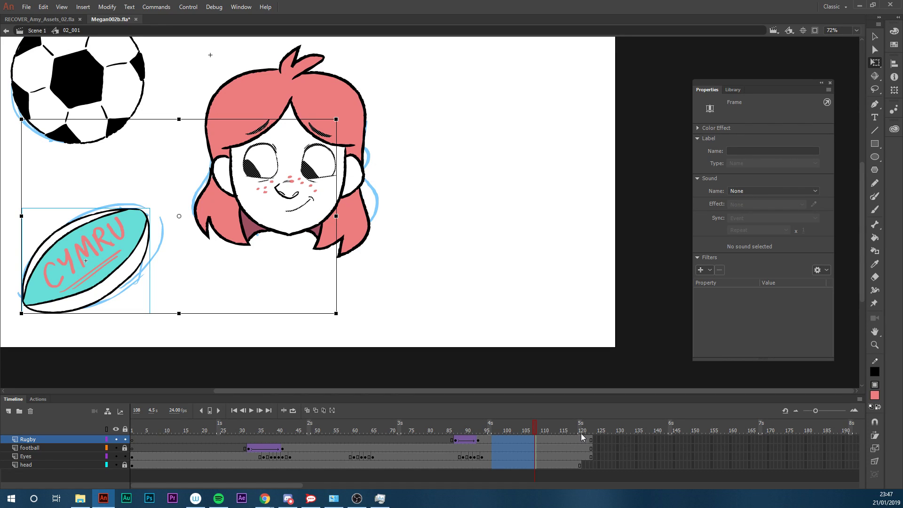
{"action": "left_click_drag", "start_coordinate": [862, 208], "coordinate": [863, 201]}
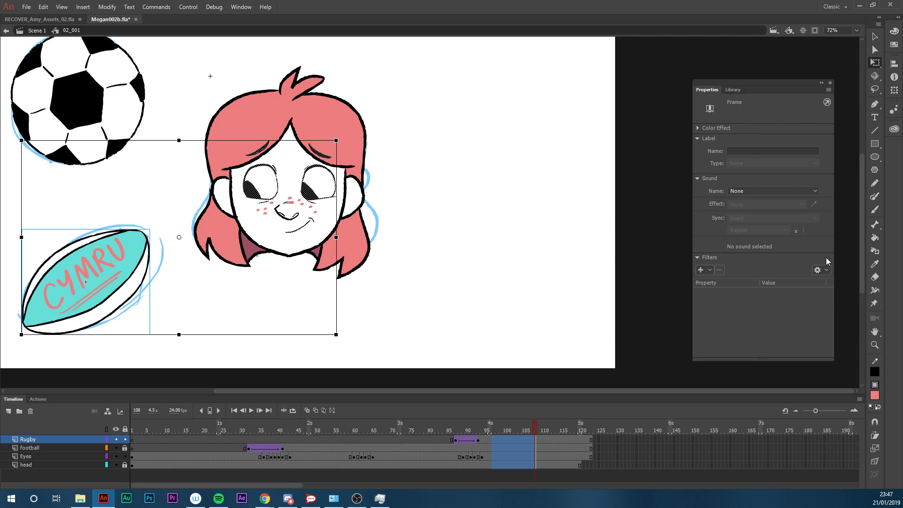
{"action": "scroll", "coordinate": [863, 225], "scroll_direction": "up", "scroll_amount": 2}
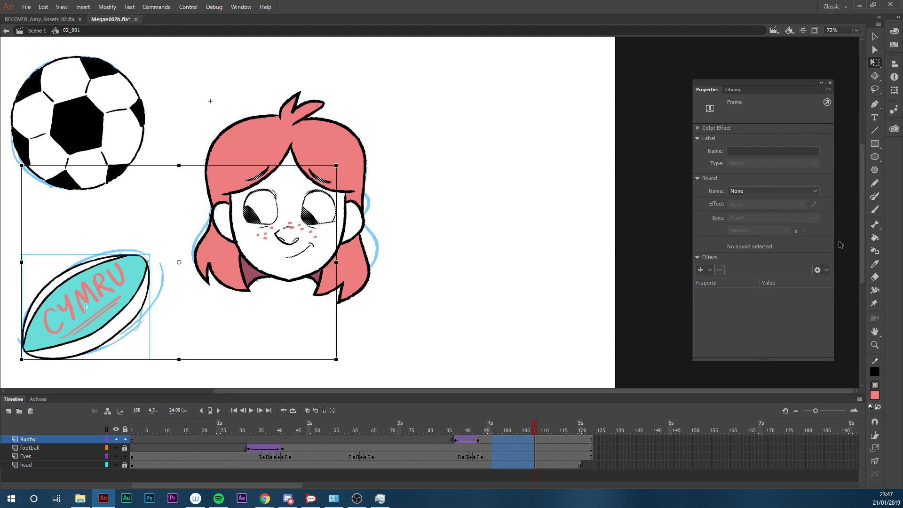
{"action": "left_click_drag", "start_coordinate": [533, 427], "coordinate": [563, 427]}
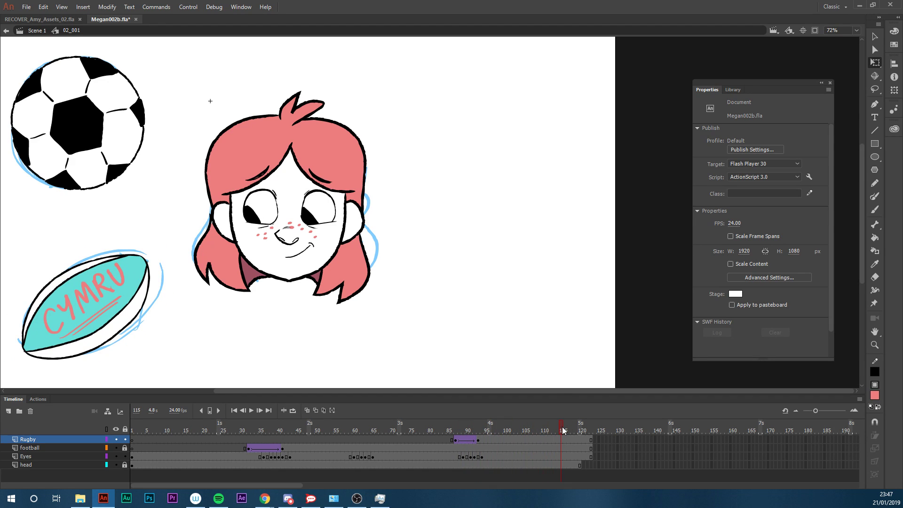
Return to Scene 1 and scrub around frames 115 to 122 to check where the head artwork ends against the roughs
{"action": "double_click", "coordinate": [640, 335]}
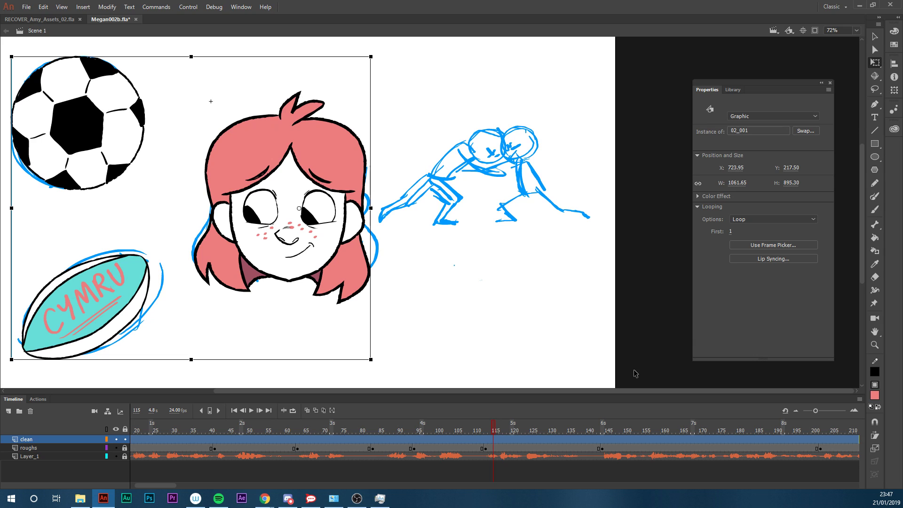
{"action": "mouse_move", "coordinate": [860, 282]}
{"action": "left_mouse_down"}
{"action": "mouse_move", "coordinate": [860, 295]}
{"action": "mouse_move", "coordinate": [858, 286]}
{"action": "left_mouse_up"}
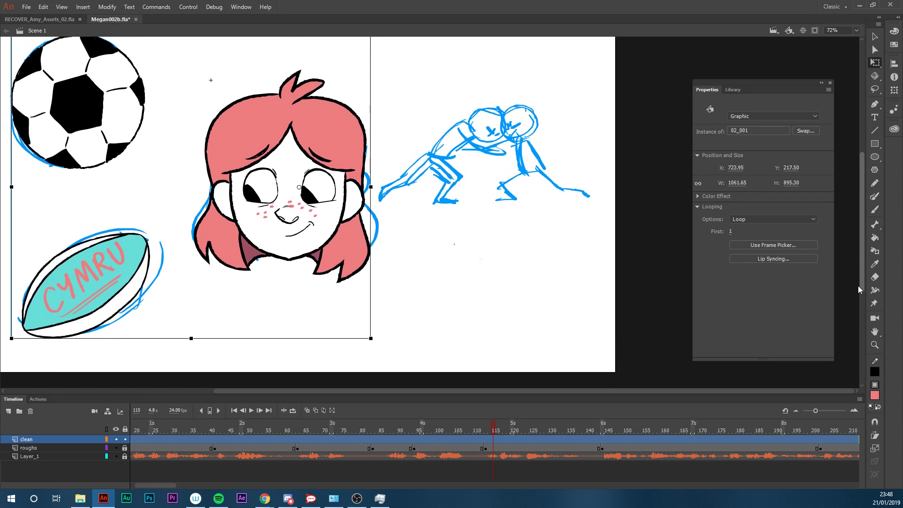
{"action": "mouse_move", "coordinate": [493, 426]}
{"action": "left_mouse_down"}
{"action": "mouse_move", "coordinate": [399, 441]}
{"action": "mouse_move", "coordinate": [588, 442]}
{"action": "mouse_move", "coordinate": [418, 460]}
{"action": "mouse_move", "coordinate": [522, 457]}
{"action": "left_mouse_up"}
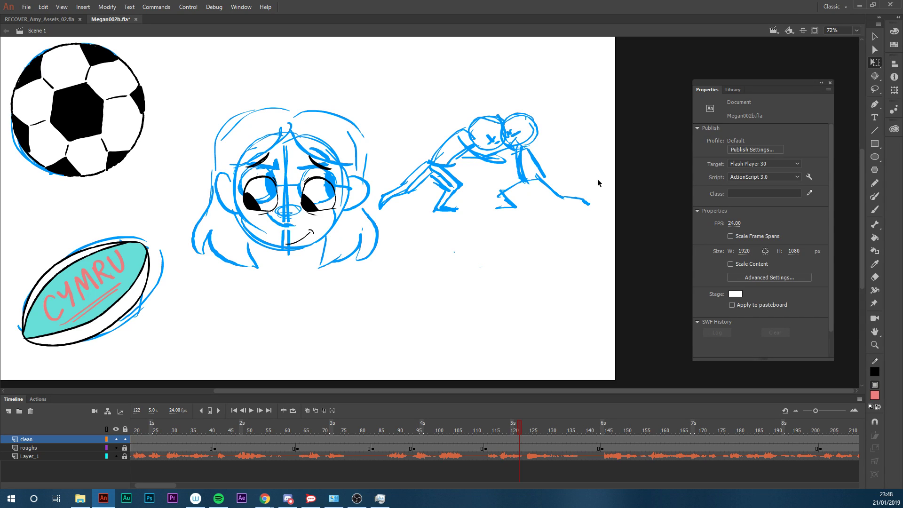
{"action": "mouse_move", "coordinate": [518, 430]}
{"action": "left_mouse_down"}
{"action": "mouse_move", "coordinate": [480, 436]}
{"action": "mouse_move", "coordinate": [512, 438]}
{"action": "left_mouse_up"}
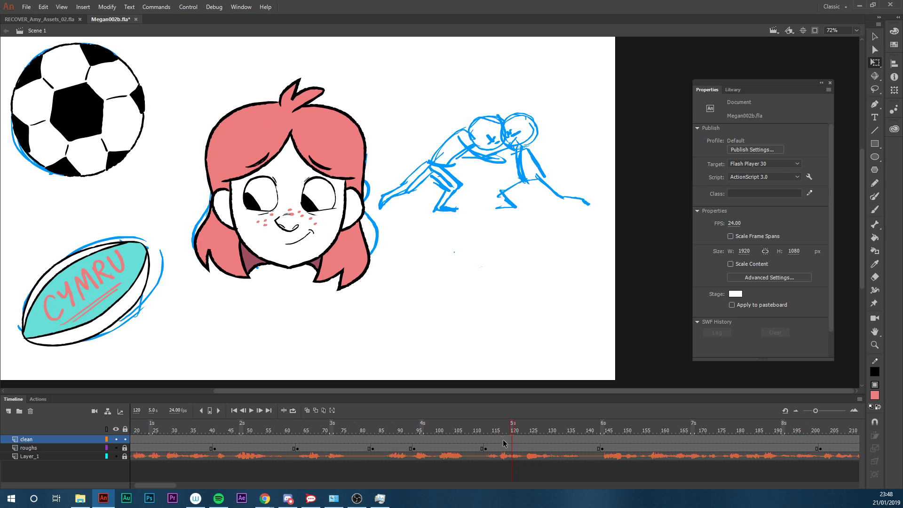
{"action": "left_click", "coordinate": [347, 263]}
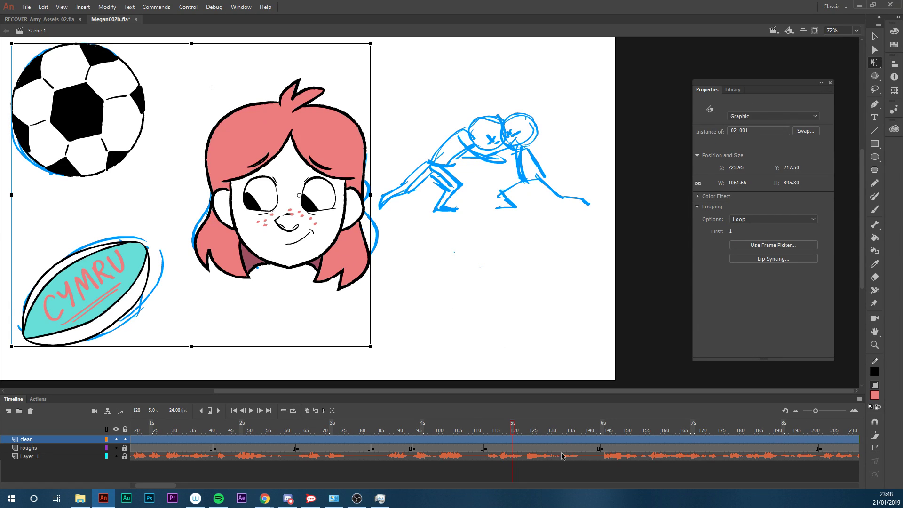
Reopen the 02_001 symbol and insert frames across all four layers to extend them to about frame 180
{"action": "double_click", "coordinate": [363, 313]}
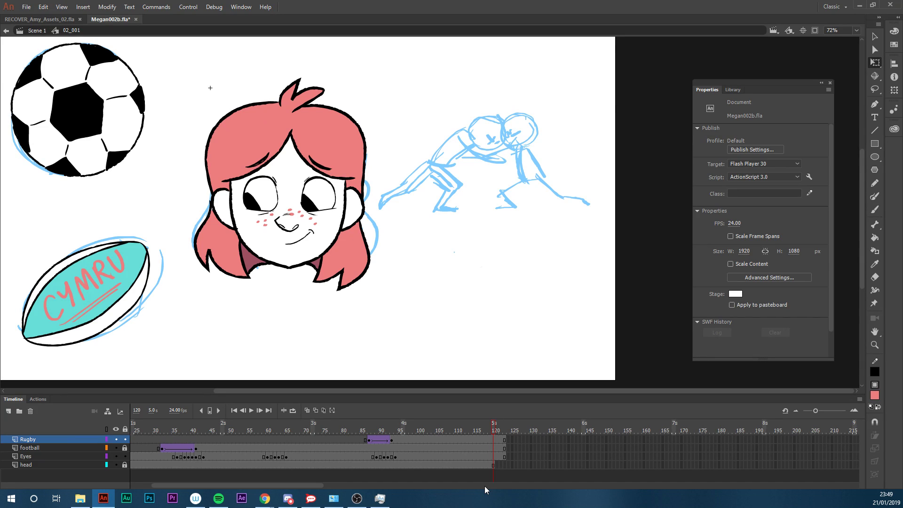
{"action": "left_click_drag", "start_coordinate": [416, 437], "coordinate": [467, 464]}
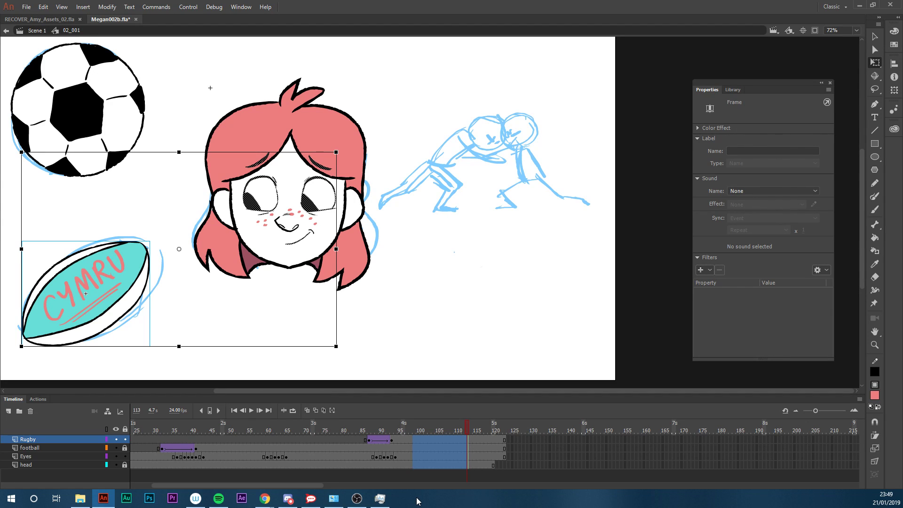
{"action": "key", "text": "F5"}
{"action": "key", "text": "F5"}
{"action": "key", "text": "F5"}
{"action": "key", "text": "F5"}
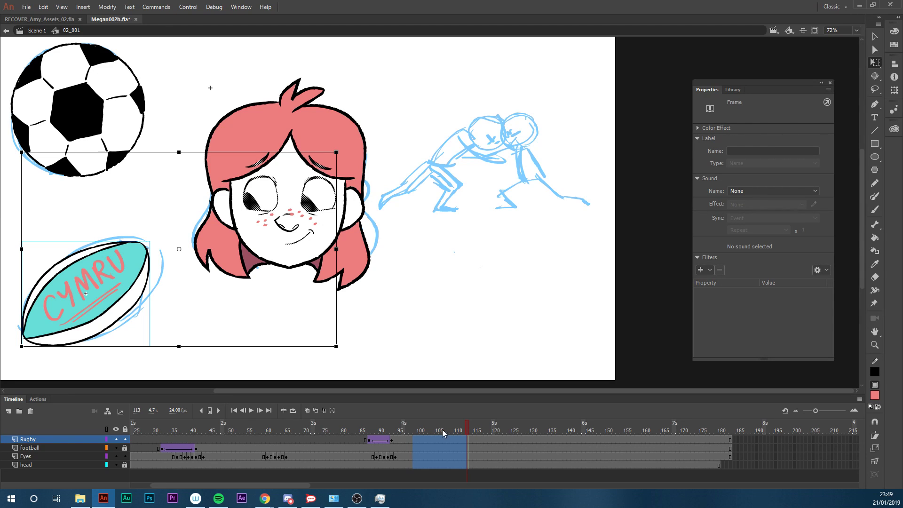
Compare the clean artwork with the scrum rough at frame 113 in Scene 1 by toggling the clean layer's visibility, and reopen 02_001
{"action": "left_click", "coordinate": [480, 431]}
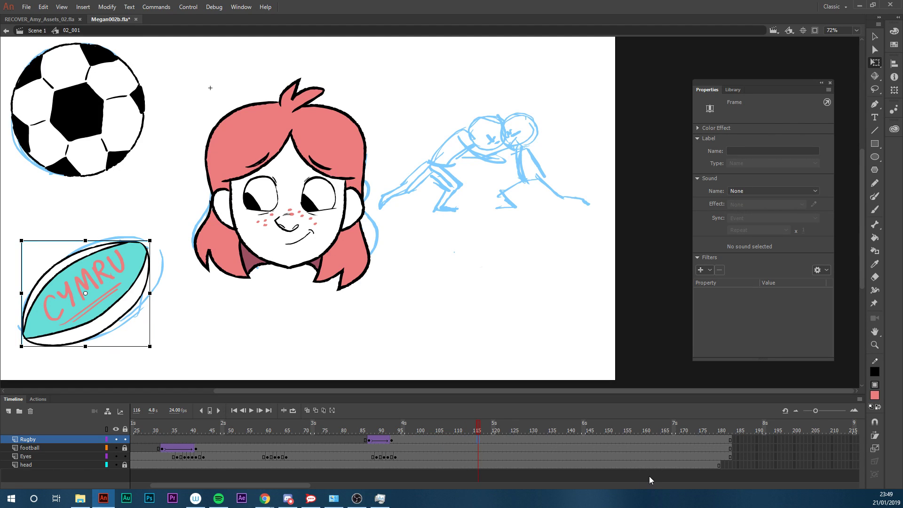
{"action": "left_click", "coordinate": [629, 464], "text": "shift"}
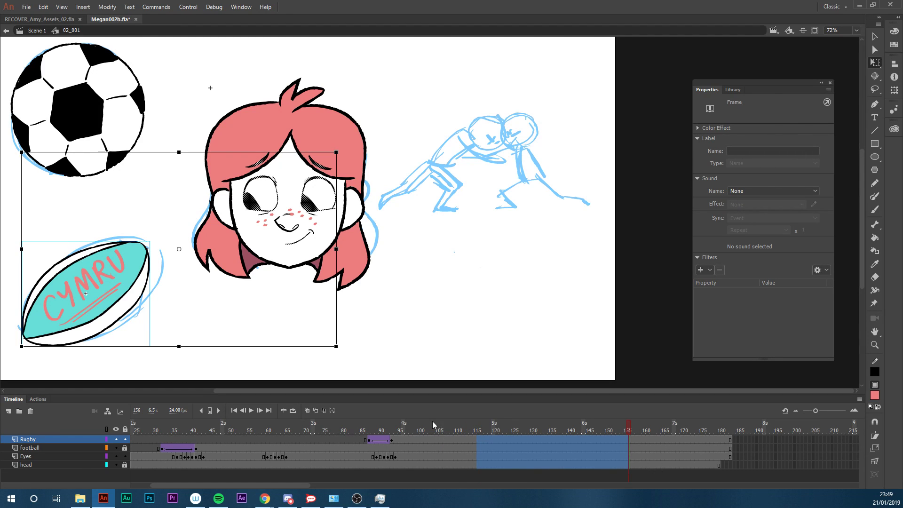
{"action": "left_click", "coordinate": [513, 430]}
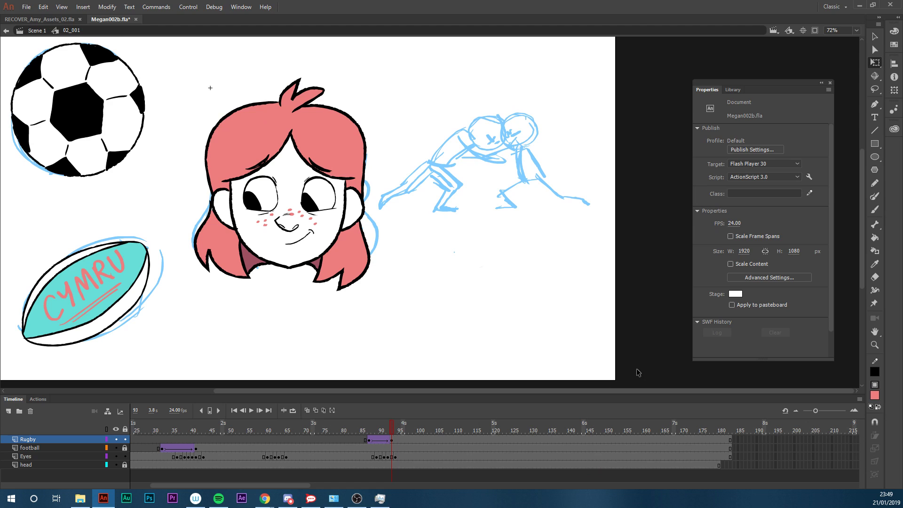
{"action": "double_click", "coordinate": [638, 371]}
{"action": "mouse_move", "coordinate": [478, 432]}
{"action": "left_mouse_down"}
{"action": "mouse_move", "coordinate": [524, 438]}
{"action": "mouse_move", "coordinate": [421, 457]}
{"action": "mouse_move", "coordinate": [594, 430]}
{"action": "mouse_move", "coordinate": [548, 433]}
{"action": "mouse_move", "coordinate": [581, 437]}
{"action": "mouse_move", "coordinate": [552, 453]}
{"action": "left_mouse_up"}
{"action": "left_click", "coordinate": [115, 440]}
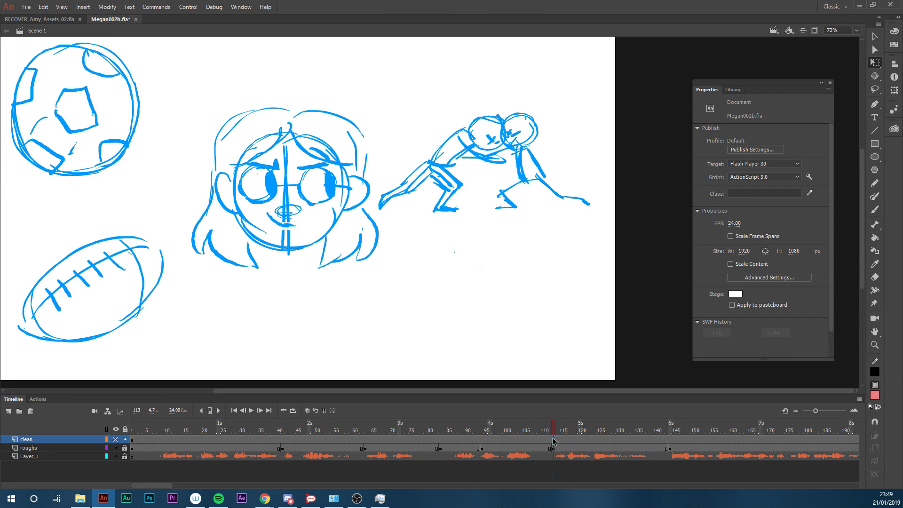
{"action": "left_click", "coordinate": [553, 439]}
{"action": "left_click", "coordinate": [116, 439]}
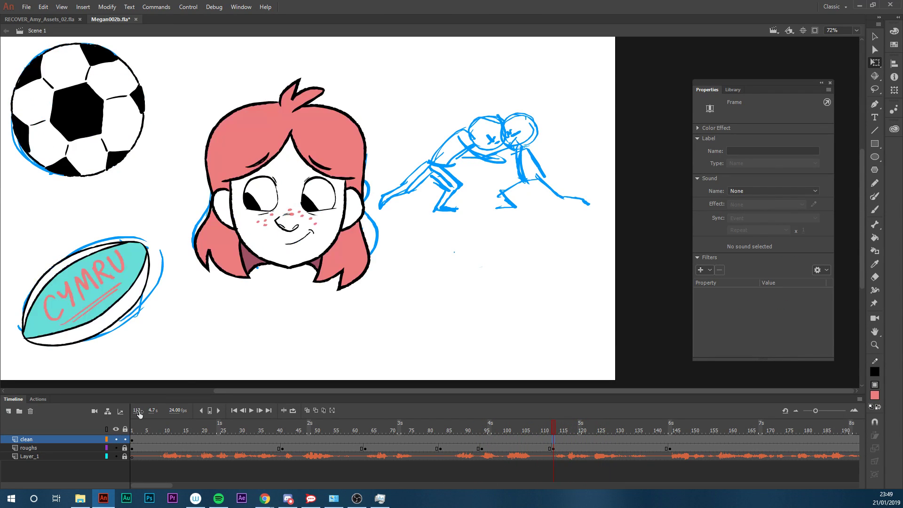
{"action": "double_click", "coordinate": [325, 254]}
{"action": "left_click", "coordinate": [493, 456]}
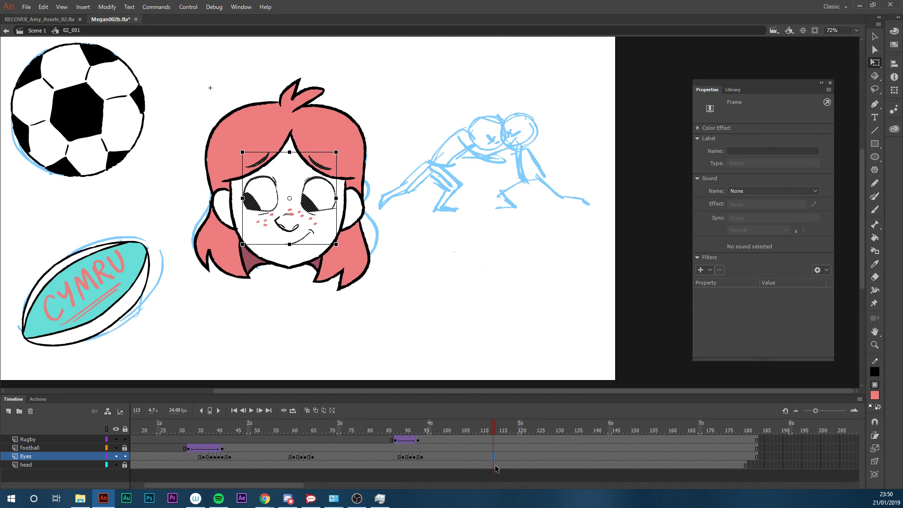
{"action": "left_click", "coordinate": [493, 429]}
{"action": "left_click", "coordinate": [494, 456]}
{"action": "left_click", "coordinate": [487, 427]}
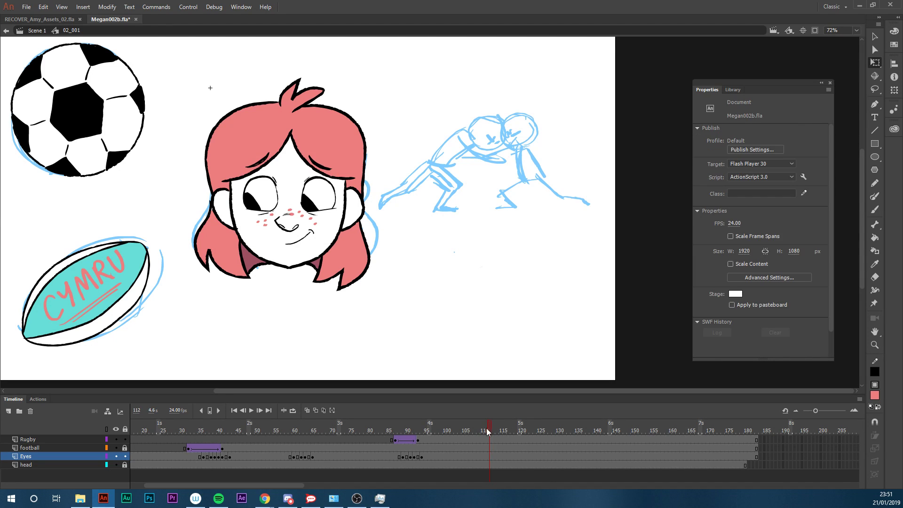
{"action": "left_click", "coordinate": [494, 456]}
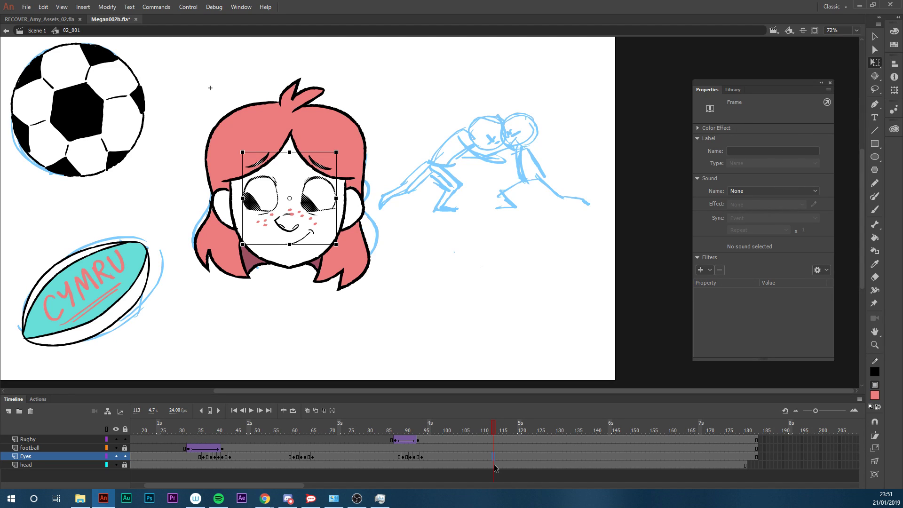
{"action": "left_click", "coordinate": [493, 429]}
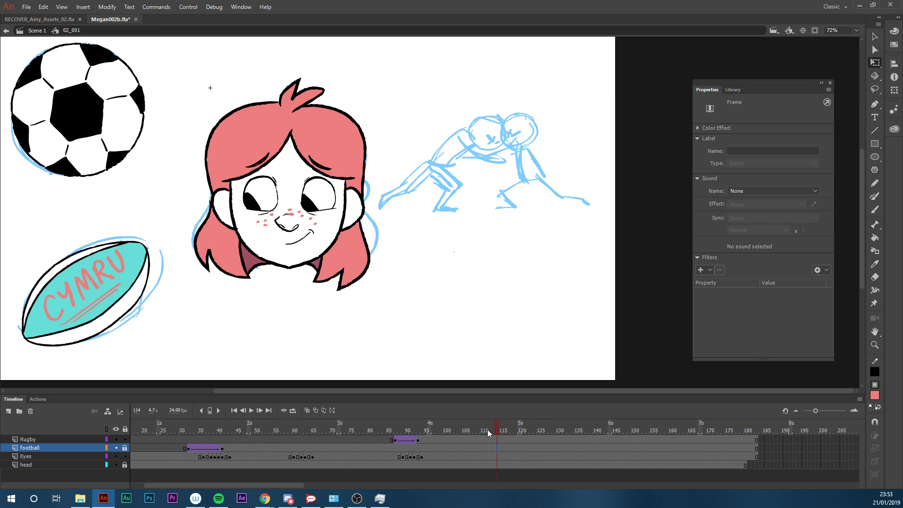
{"action": "left_click", "coordinate": [497, 457]}
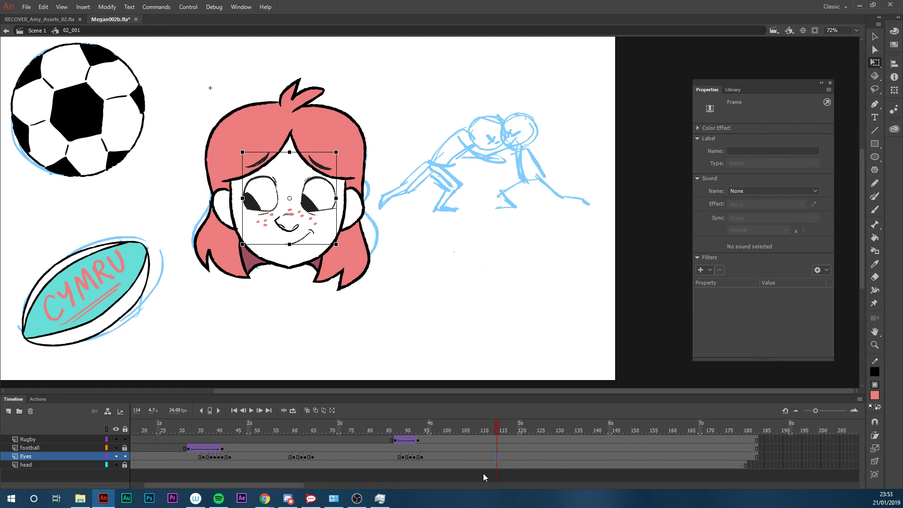
{"action": "left_click", "coordinate": [496, 430]}
{"action": "left_click", "coordinate": [501, 456]}
{"action": "left_click", "coordinate": [500, 431]}
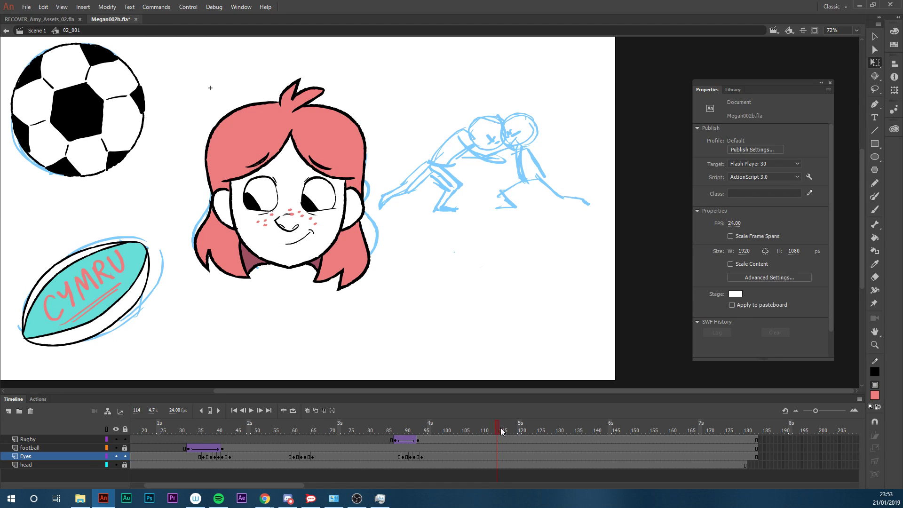
{"action": "left_click", "coordinate": [497, 455]}
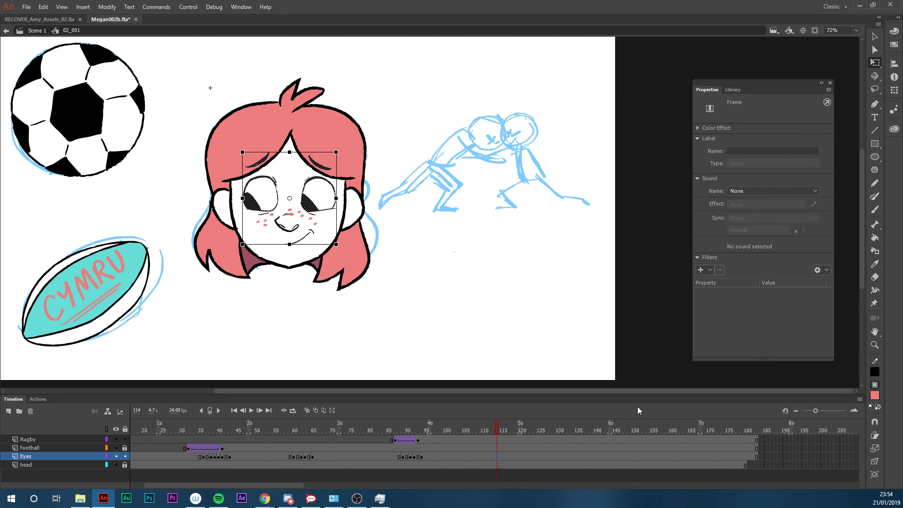
{"action": "left_click", "coordinate": [492, 430]}
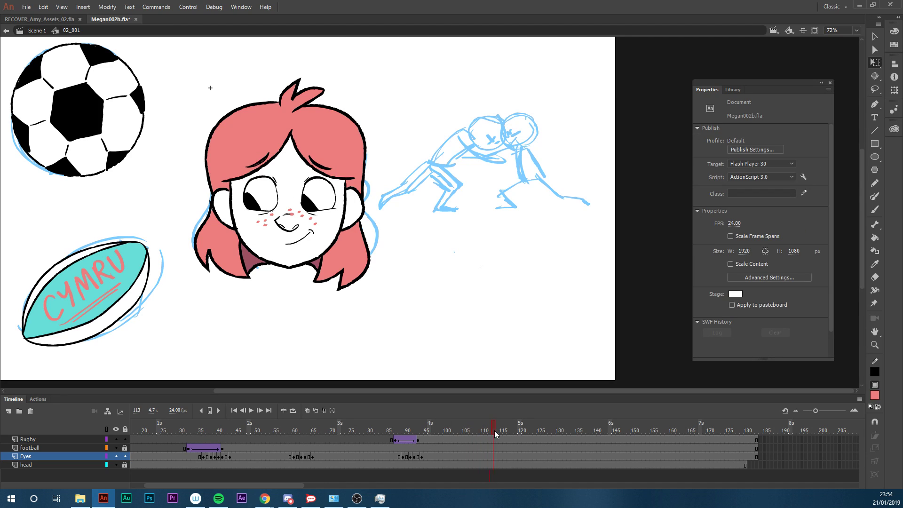
{"action": "left_click", "coordinate": [490, 456]}
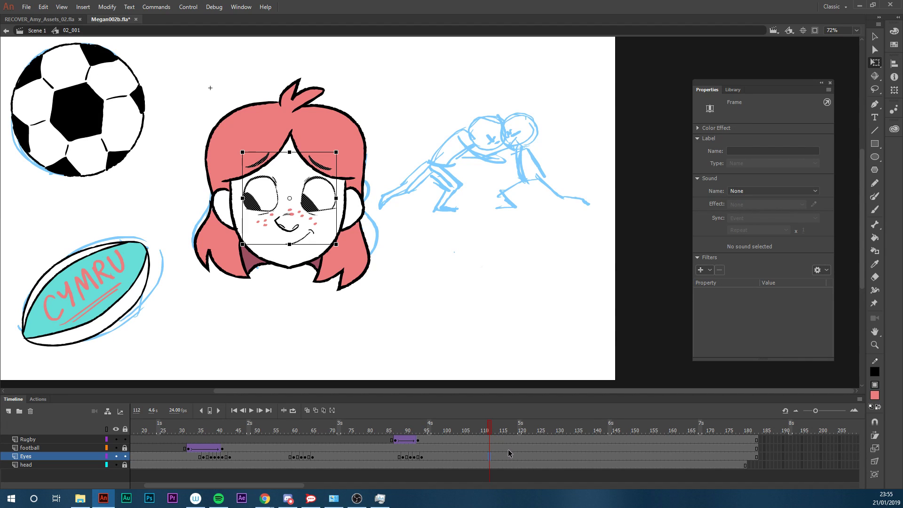
{"action": "left_click", "coordinate": [481, 429]}
{"action": "left_click_drag", "start_coordinate": [492, 434], "coordinate": [501, 467]}
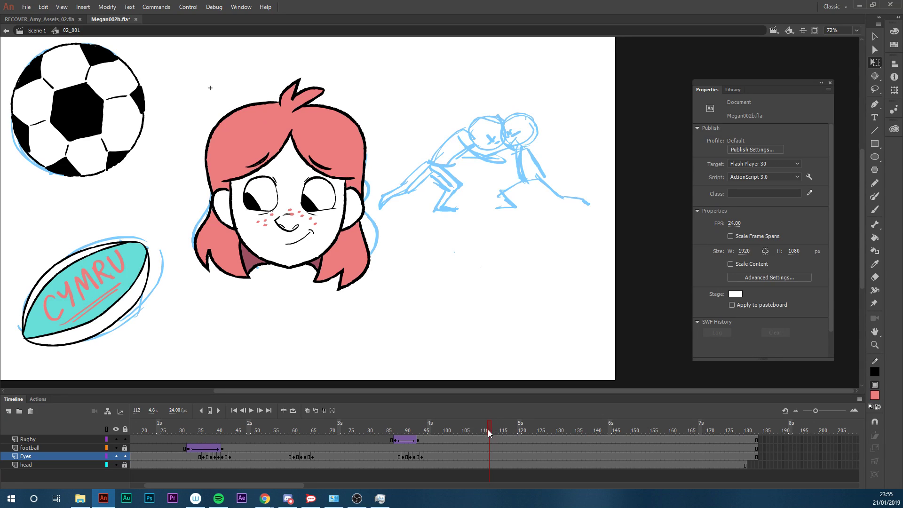
{"action": "left_click", "coordinate": [490, 456]}
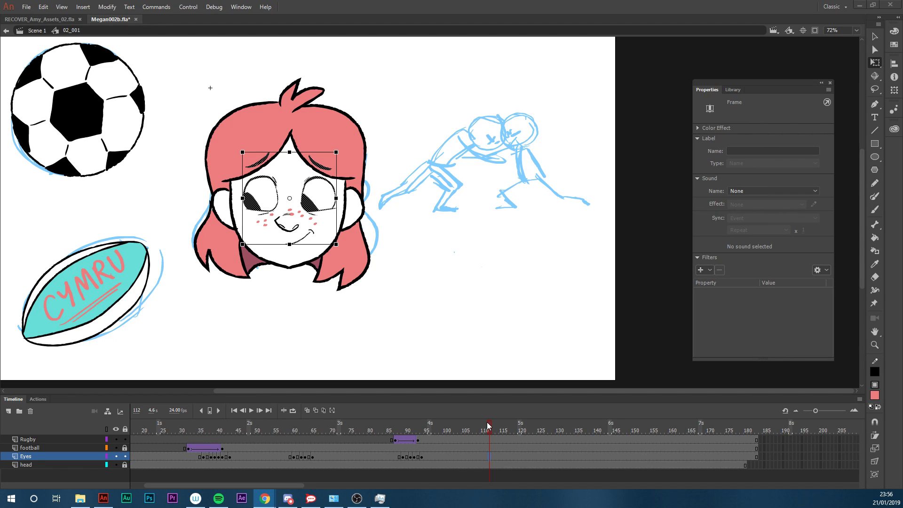
{"action": "mouse_move", "coordinate": [862, 188]}
{"action": "left_mouse_down"}
{"action": "mouse_move", "coordinate": [862, 225]}
{"action": "mouse_move", "coordinate": [861, 184]}
{"action": "left_mouse_up"}
{"action": "left_click_drag", "start_coordinate": [487, 430], "coordinate": [486, 456]}
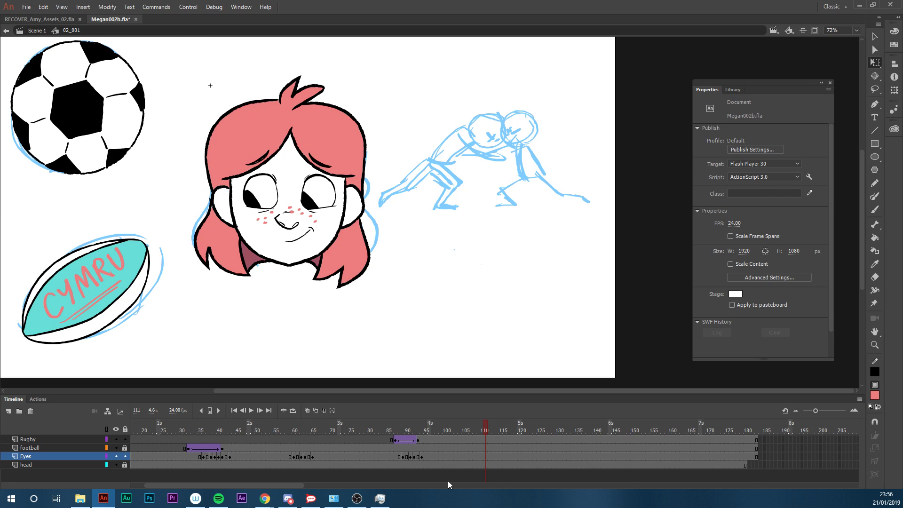
Add a new layer above the Rugby layer for inking the scrum figures
{"action": "left_click", "coordinate": [486, 456]}
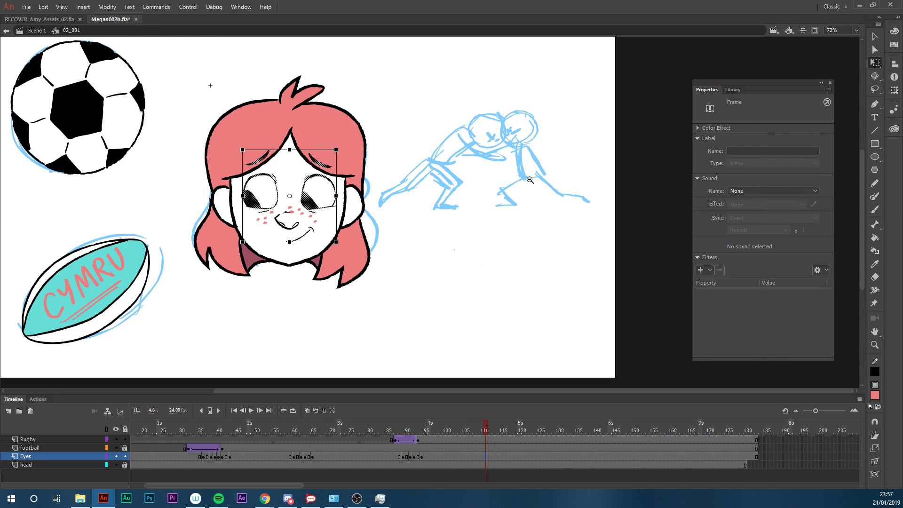
{"action": "key", "text": "z"}
{"action": "left_click_drag", "start_coordinate": [620, 88], "coordinate": [352, 235]}
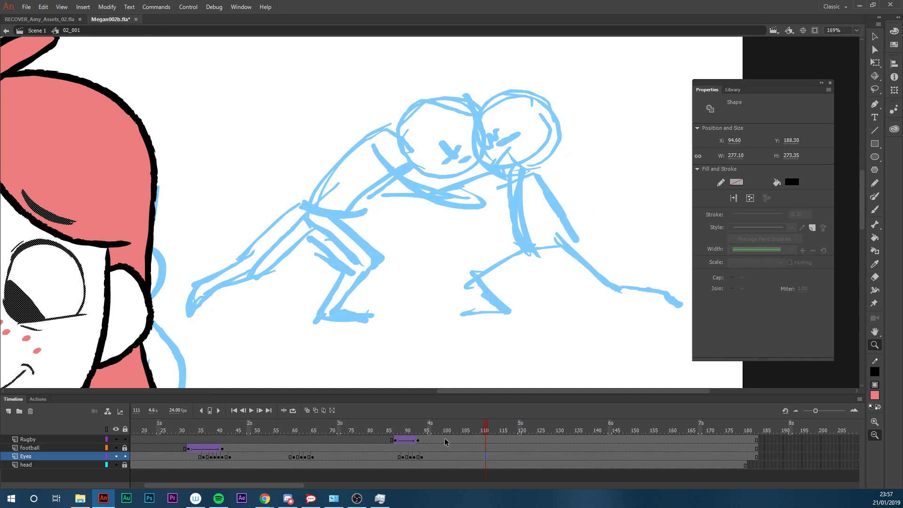
{"action": "left_click", "coordinate": [39, 440]}
{"action": "left_click", "coordinate": [8, 412]}
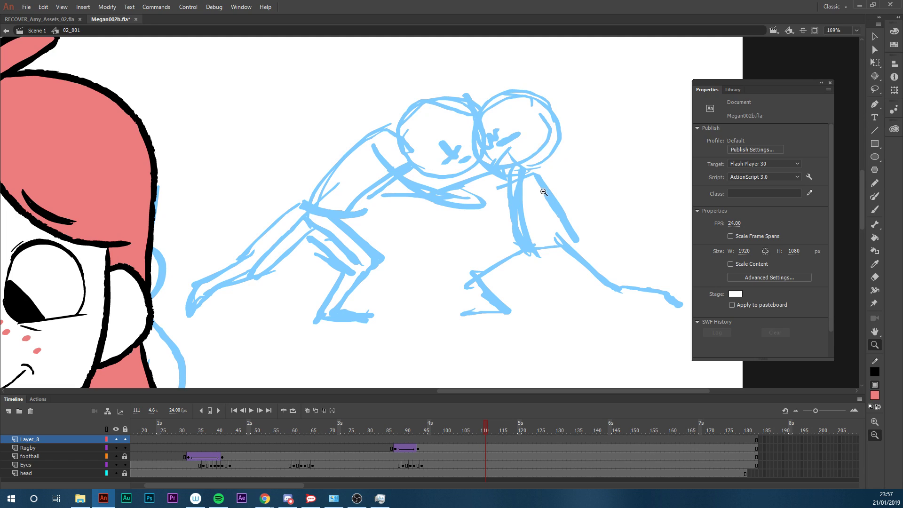
Set the Paint Brush stroke size to 4 and ink the curved ear on the left scrum figure's head in black
{"action": "key", "text": "b"}
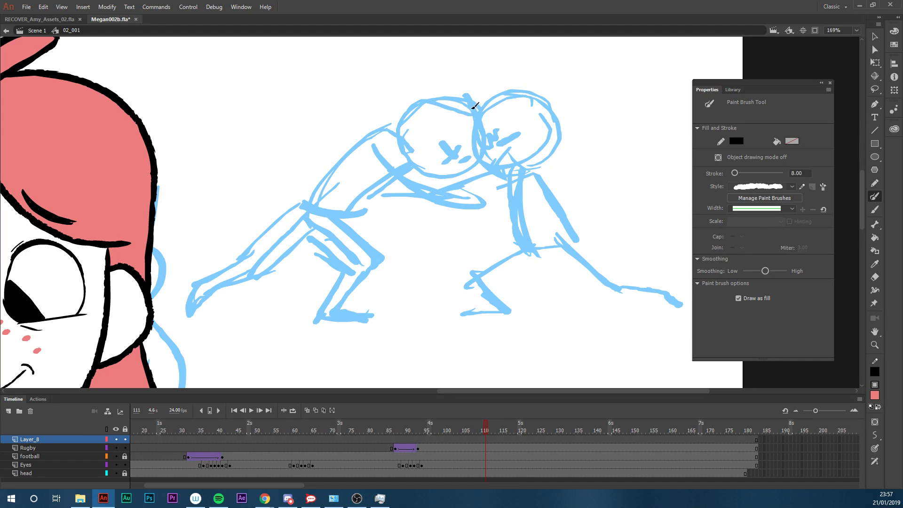
{"action": "mouse_move", "coordinate": [416, 113]}
{"action": "left_mouse_down"}
{"action": "mouse_move", "coordinate": [398, 141]}
{"action": "mouse_move", "coordinate": [407, 150]}
{"action": "left_mouse_up"}
{"action": "key", "text": "ctrl+z"}
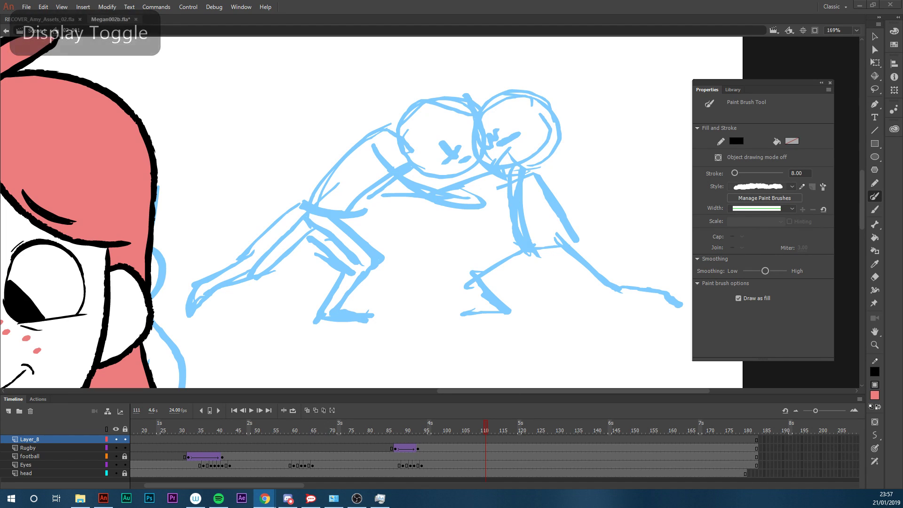
{"action": "left_click", "coordinate": [799, 175]}
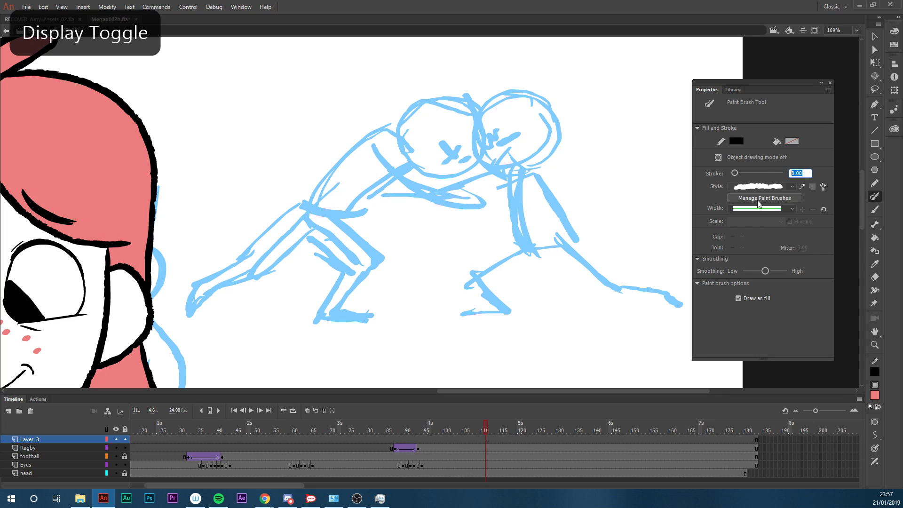
{"action": "type", "text": "4"}
{"action": "key", "text": "Return"}
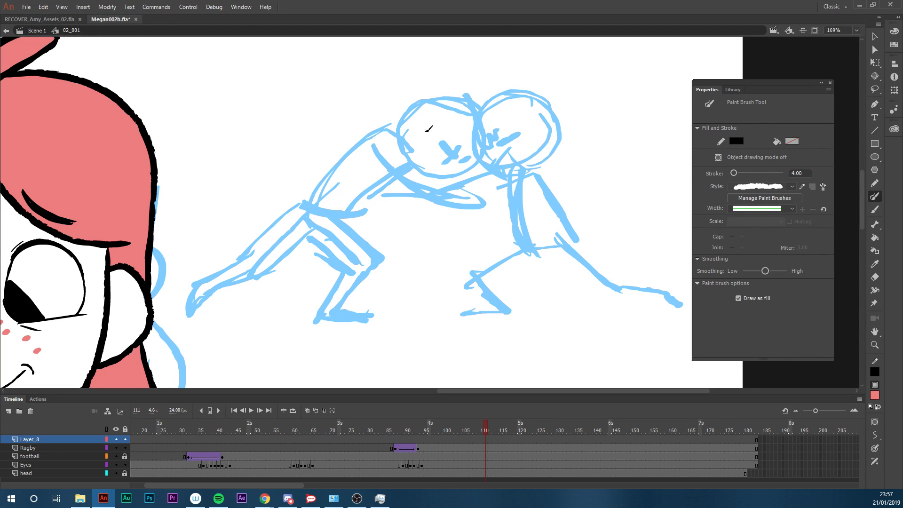
{"action": "mouse_move", "coordinate": [422, 121]}
{"action": "left_mouse_down"}
{"action": "mouse_move", "coordinate": [400, 137]}
{"action": "mouse_move", "coordinate": [413, 143]}
{"action": "left_mouse_up"}
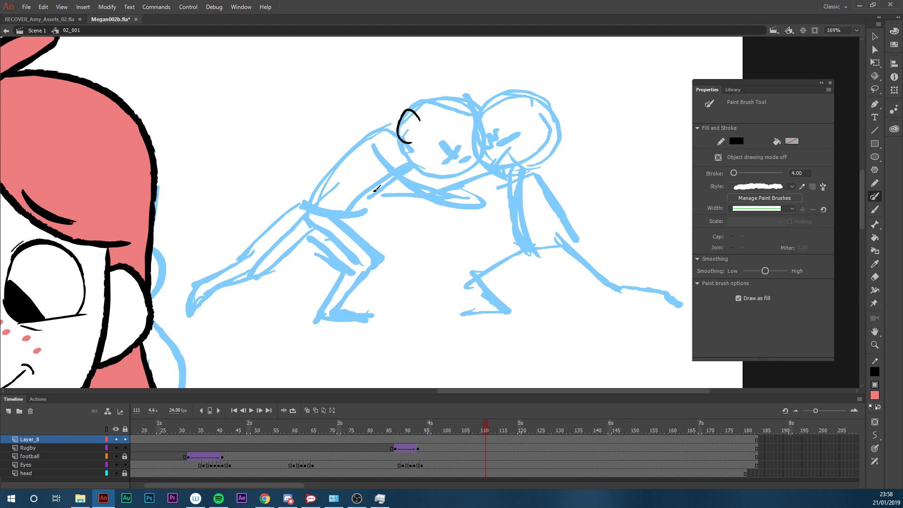
Go to frame 112 with the Eyes layer active and draw the left scrum figure's jagged fringe across the forehead
{"action": "left_click_drag", "start_coordinate": [479, 431], "coordinate": [498, 462]}
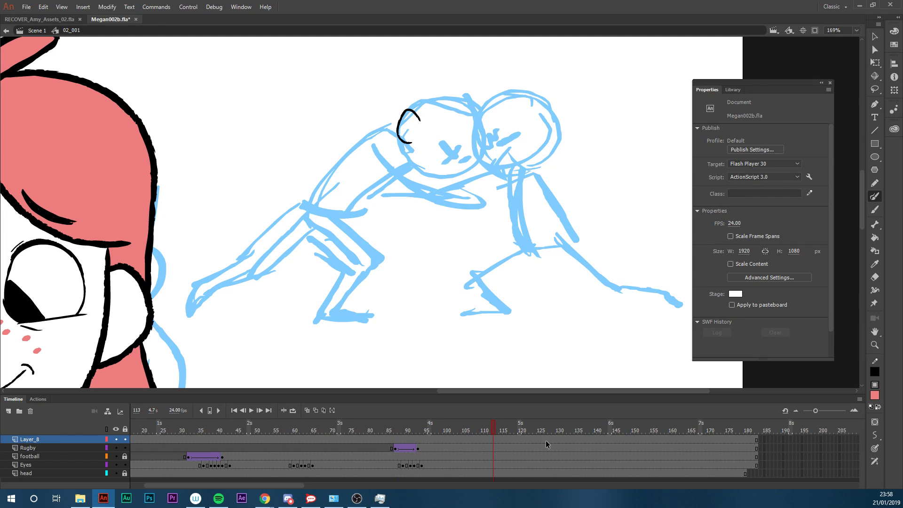
{"action": "left_click", "coordinate": [491, 465]}
{"action": "left_click", "coordinate": [488, 430]}
{"action": "mouse_move", "coordinate": [433, 118]}
{"action": "left_mouse_down"}
{"action": "mouse_move", "coordinate": [422, 128]}
{"action": "mouse_move", "coordinate": [431, 106]}
{"action": "left_mouse_up"}
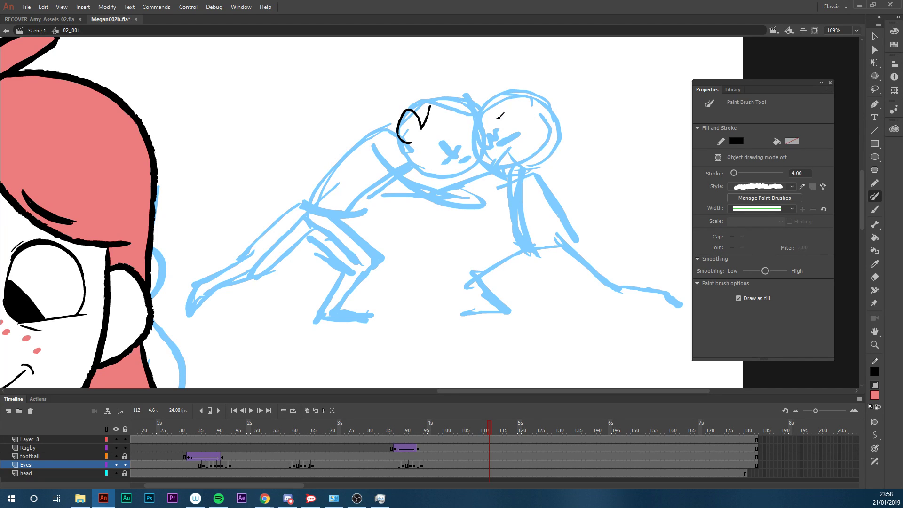
{"action": "left_click_drag", "start_coordinate": [434, 107], "coordinate": [458, 142]}
{"action": "key", "text": "ctrl+z"}
{"action": "mouse_move", "coordinate": [427, 120]}
{"action": "left_mouse_down"}
{"action": "mouse_move", "coordinate": [456, 98]}
{"action": "mouse_move", "coordinate": [454, 124]}
{"action": "mouse_move", "coordinate": [482, 140]}
{"action": "left_mouse_up"}
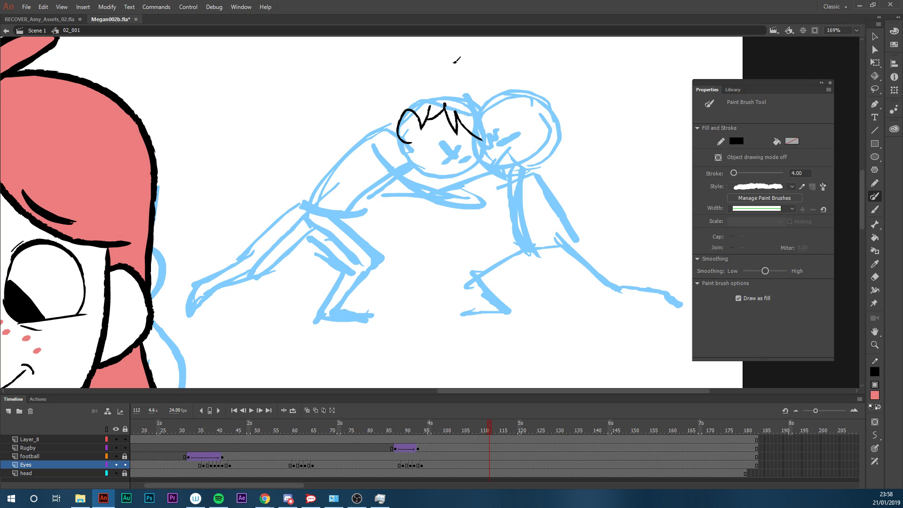
Outline the top of the left scrum figure's hair with a pointed tuft, from above the ear to the forehead, redoing unsatisfactory strokes
{"action": "mouse_move", "coordinate": [403, 112]}
{"action": "left_mouse_down"}
{"action": "mouse_move", "coordinate": [422, 82]}
{"action": "mouse_move", "coordinate": [446, 71]}
{"action": "mouse_move", "coordinate": [421, 79]}
{"action": "mouse_move", "coordinate": [447, 66]}
{"action": "mouse_move", "coordinate": [423, 89]}
{"action": "mouse_move", "coordinate": [466, 78]}
{"action": "left_mouse_up"}
{"action": "key", "text": "ctrl+z"}
{"action": "key", "text": "ctrl+z"}
{"action": "mouse_move", "coordinate": [399, 130]}
{"action": "left_mouse_down"}
{"action": "mouse_move", "coordinate": [408, 101]}
{"action": "mouse_move", "coordinate": [456, 72]}
{"action": "mouse_move", "coordinate": [469, 82]}
{"action": "left_mouse_up"}
{"action": "key", "text": "ctrl+z"}
{"action": "mouse_move", "coordinate": [402, 112]}
{"action": "left_mouse_down"}
{"action": "mouse_move", "coordinate": [427, 74]}
{"action": "mouse_move", "coordinate": [472, 67]}
{"action": "mouse_move", "coordinate": [445, 82]}
{"action": "mouse_move", "coordinate": [492, 98]}
{"action": "left_mouse_up"}
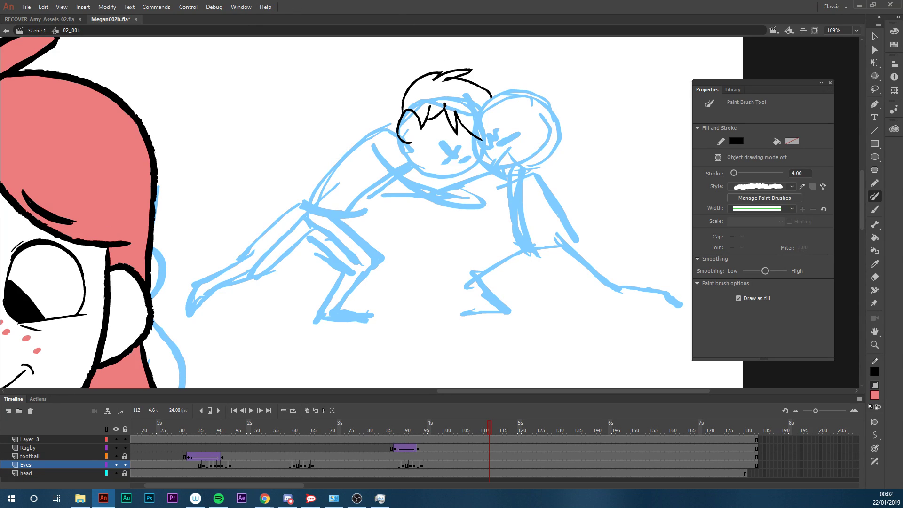
{"action": "key", "text": "alt+Tab"}
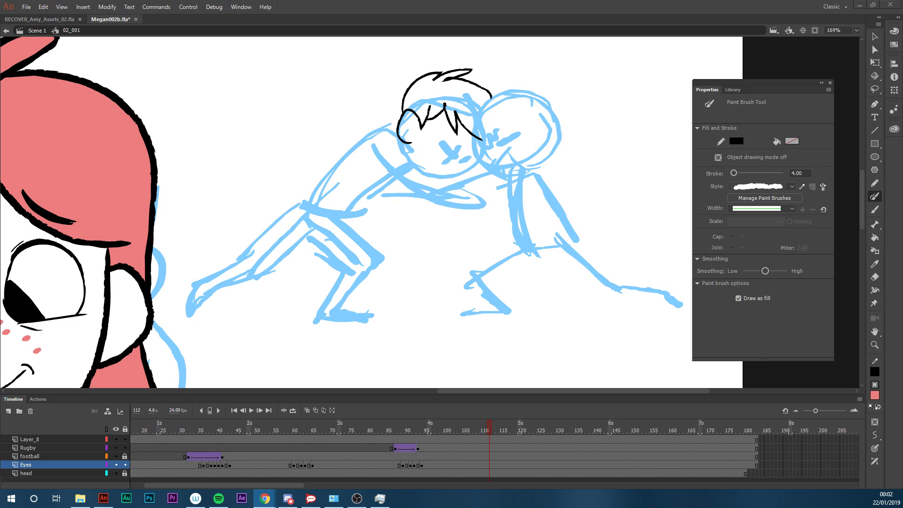